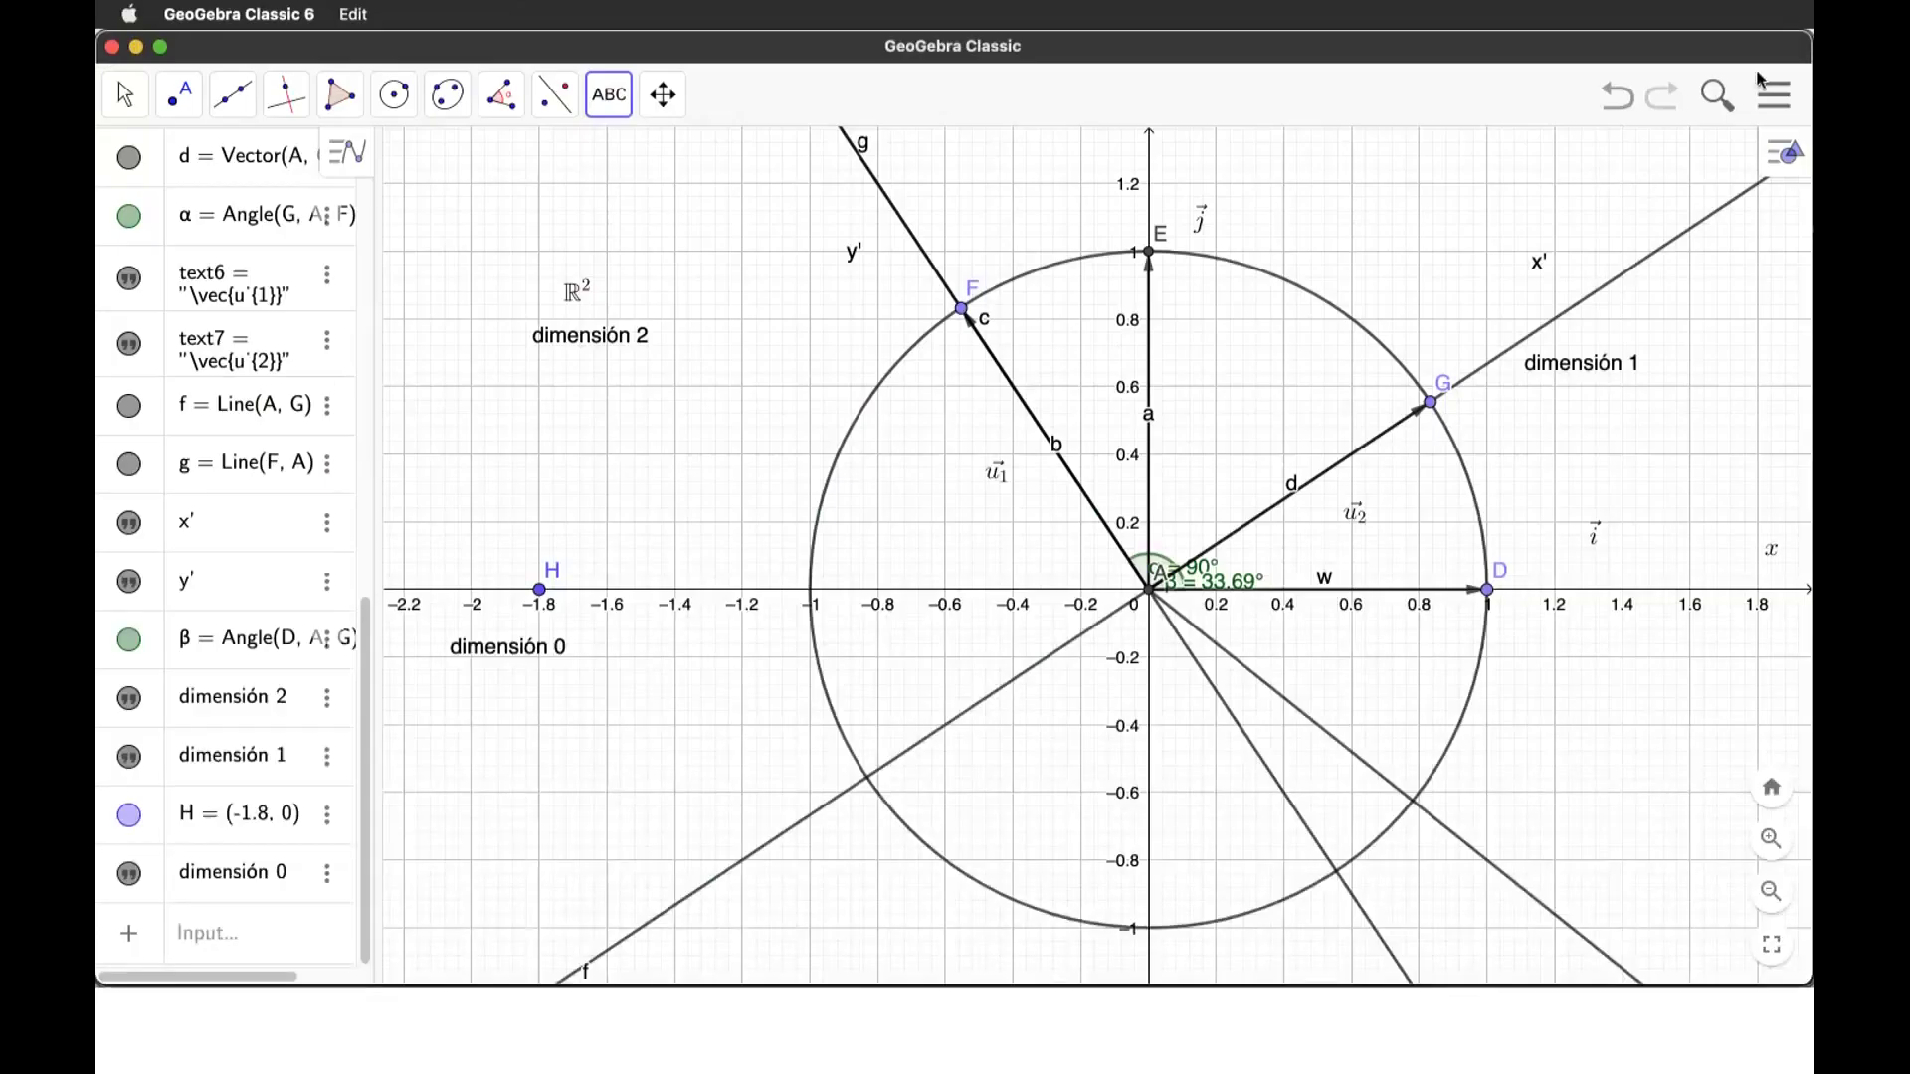
Step: Close the unit-circle construction without saving and start a blank GeoGebra file
click(1776, 96)
click(1564, 189)
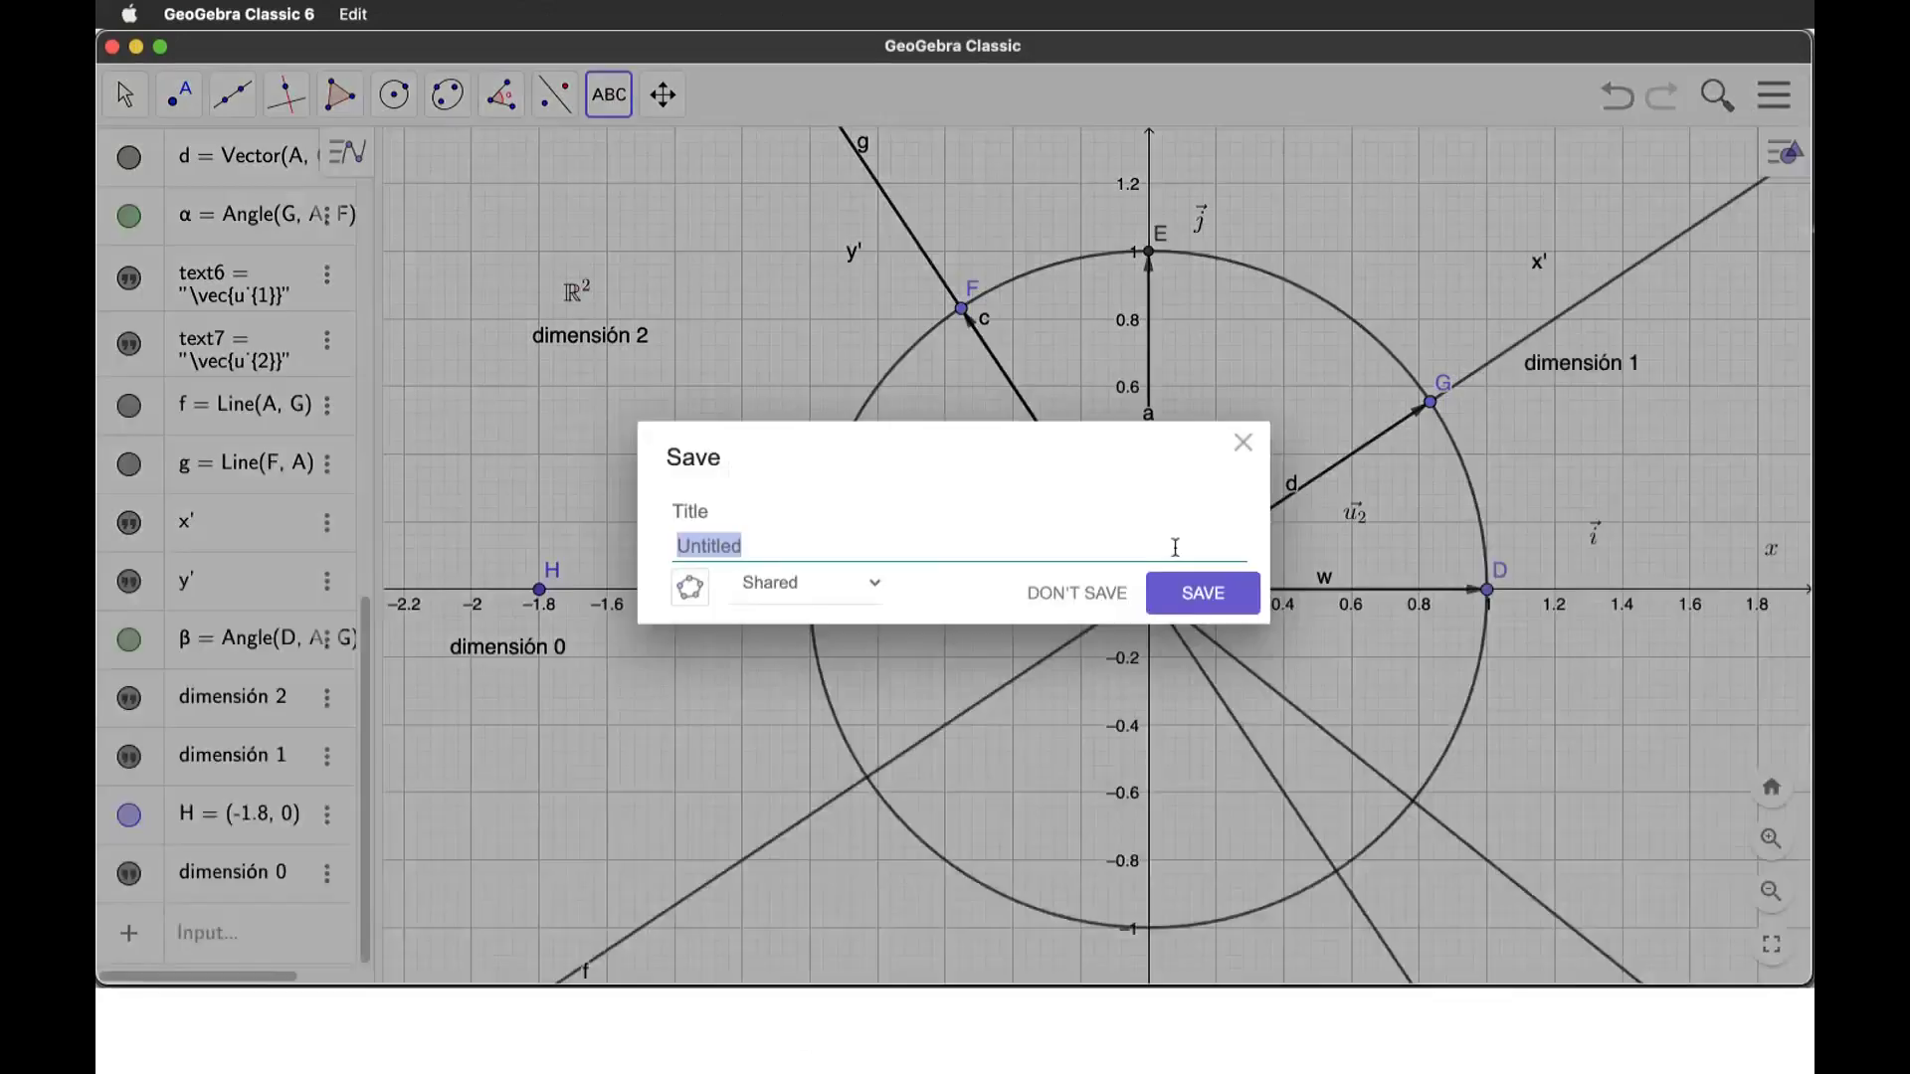
click(1102, 597)
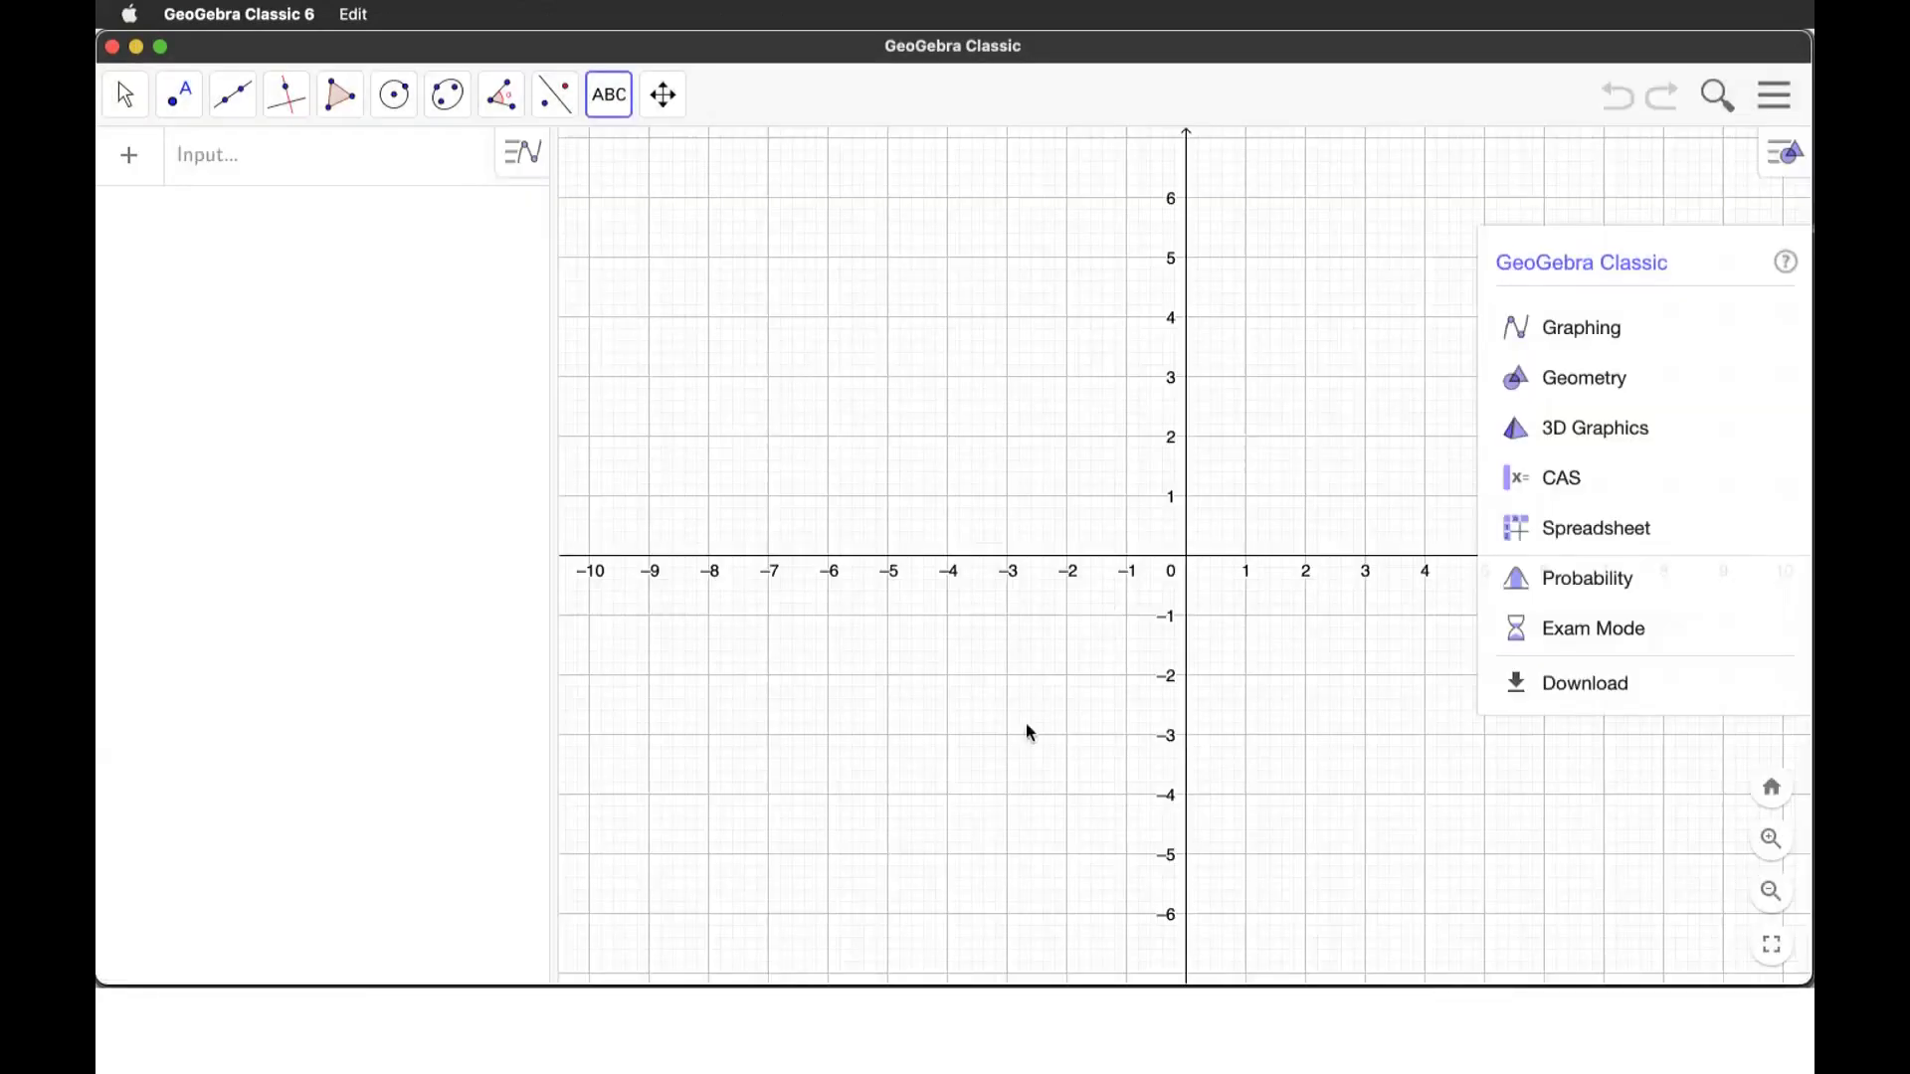
Step: Close the perspectives panel and draw vector u from origin A to (2, -3)
click(1260, 631)
click(1025, 600)
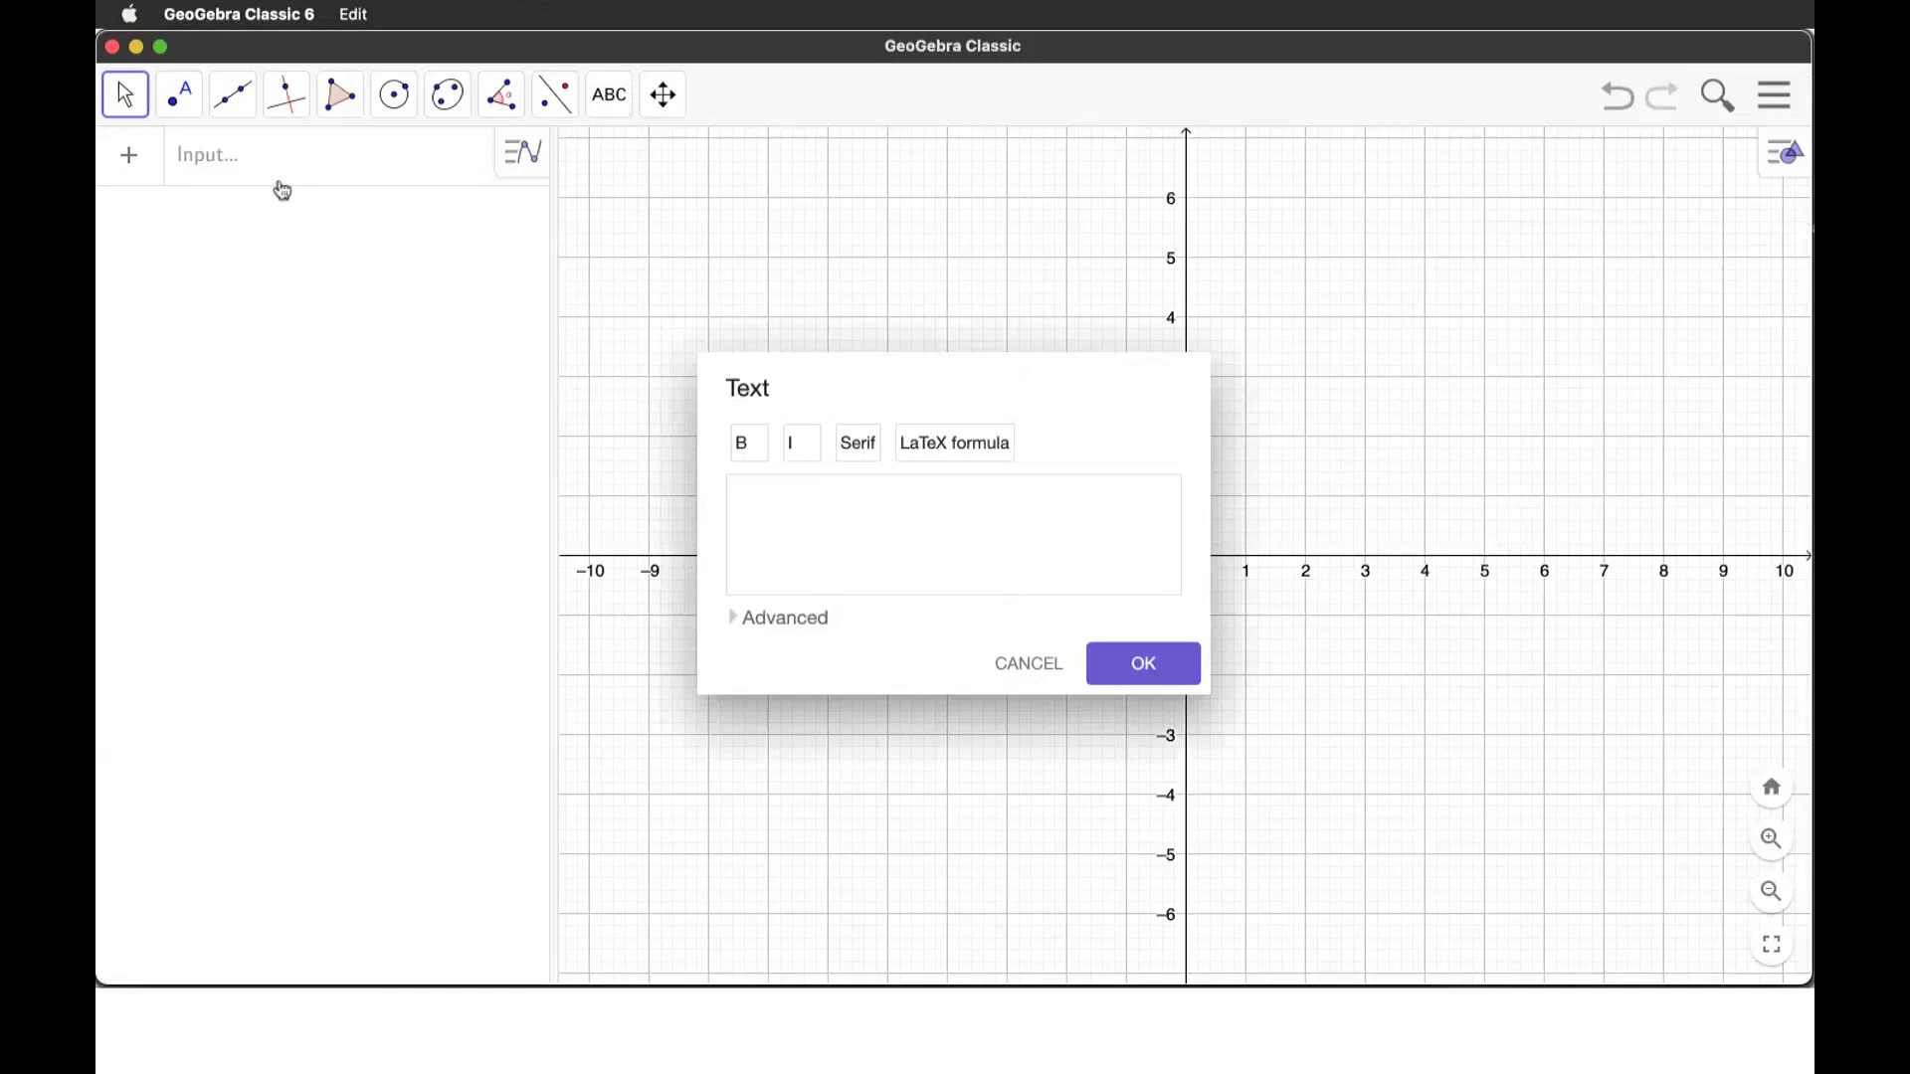
click(1010, 665)
click(237, 98)
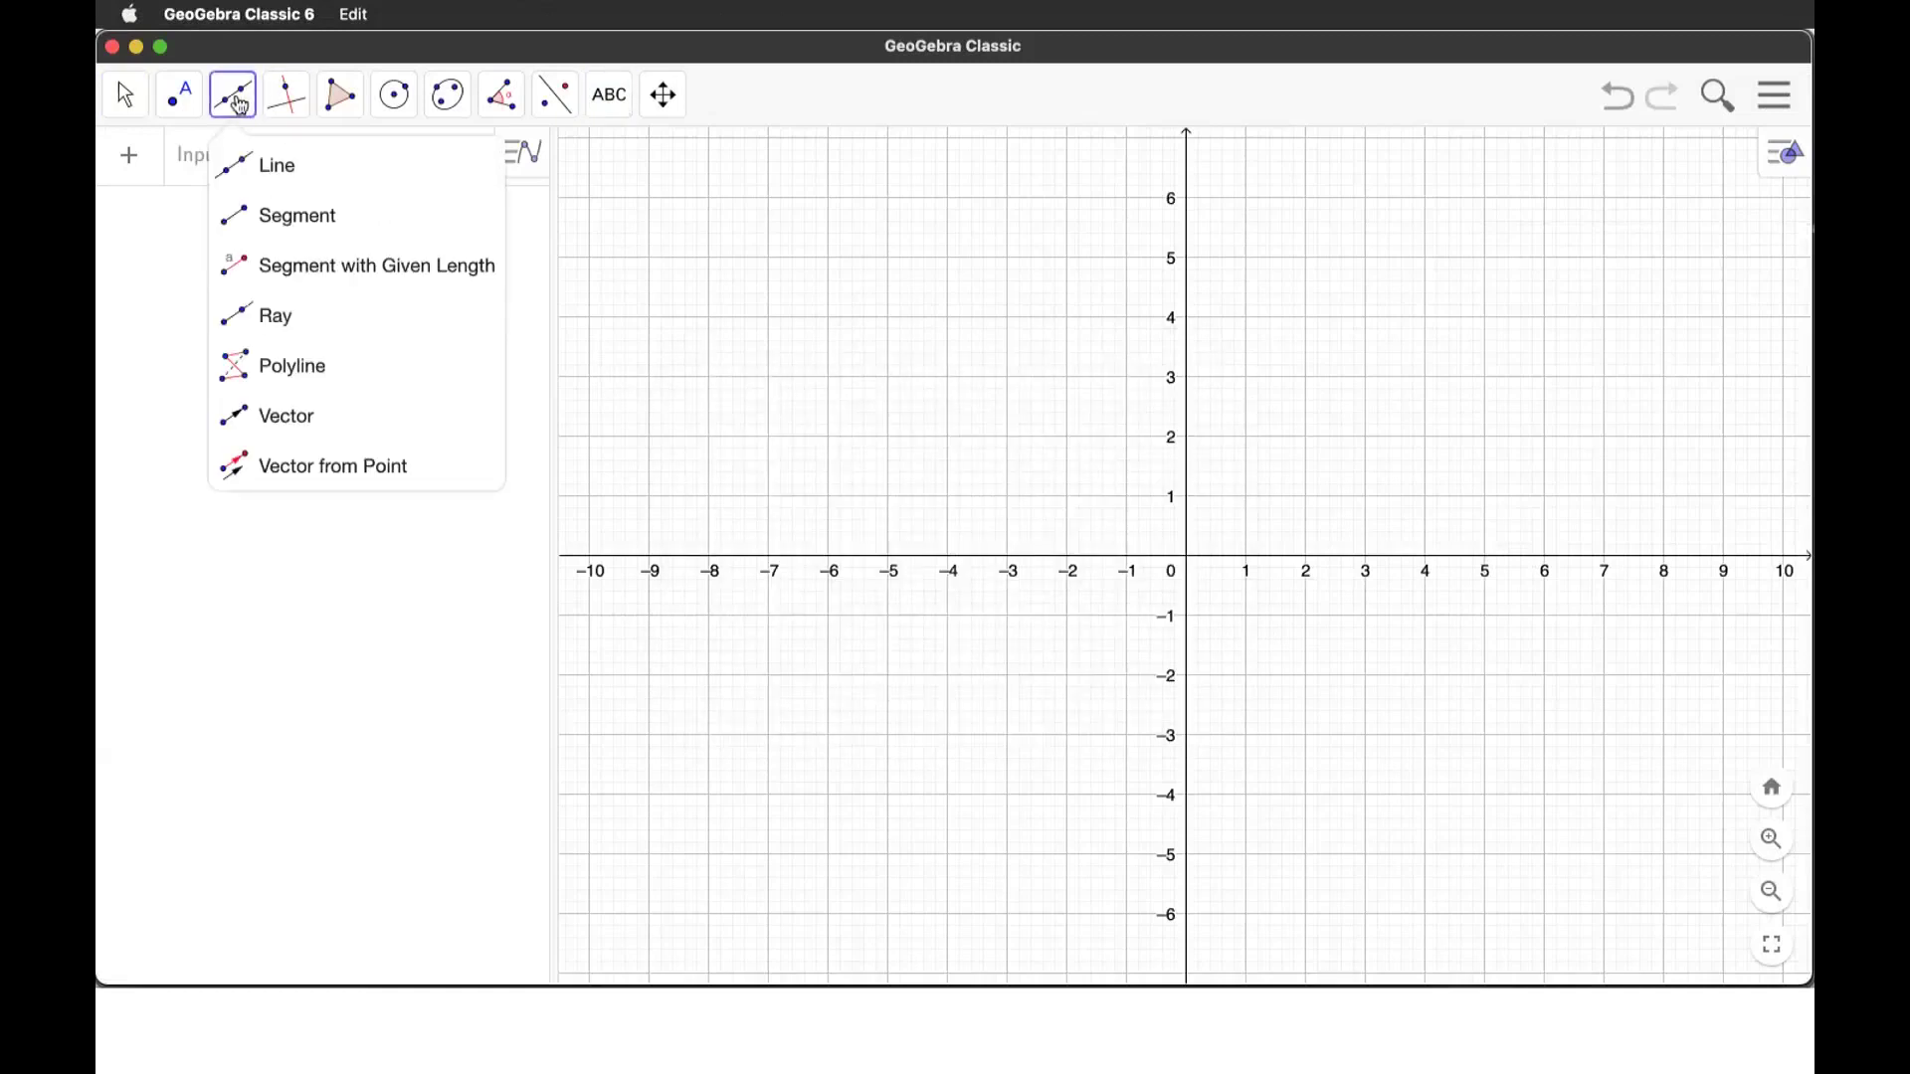
click(299, 412)
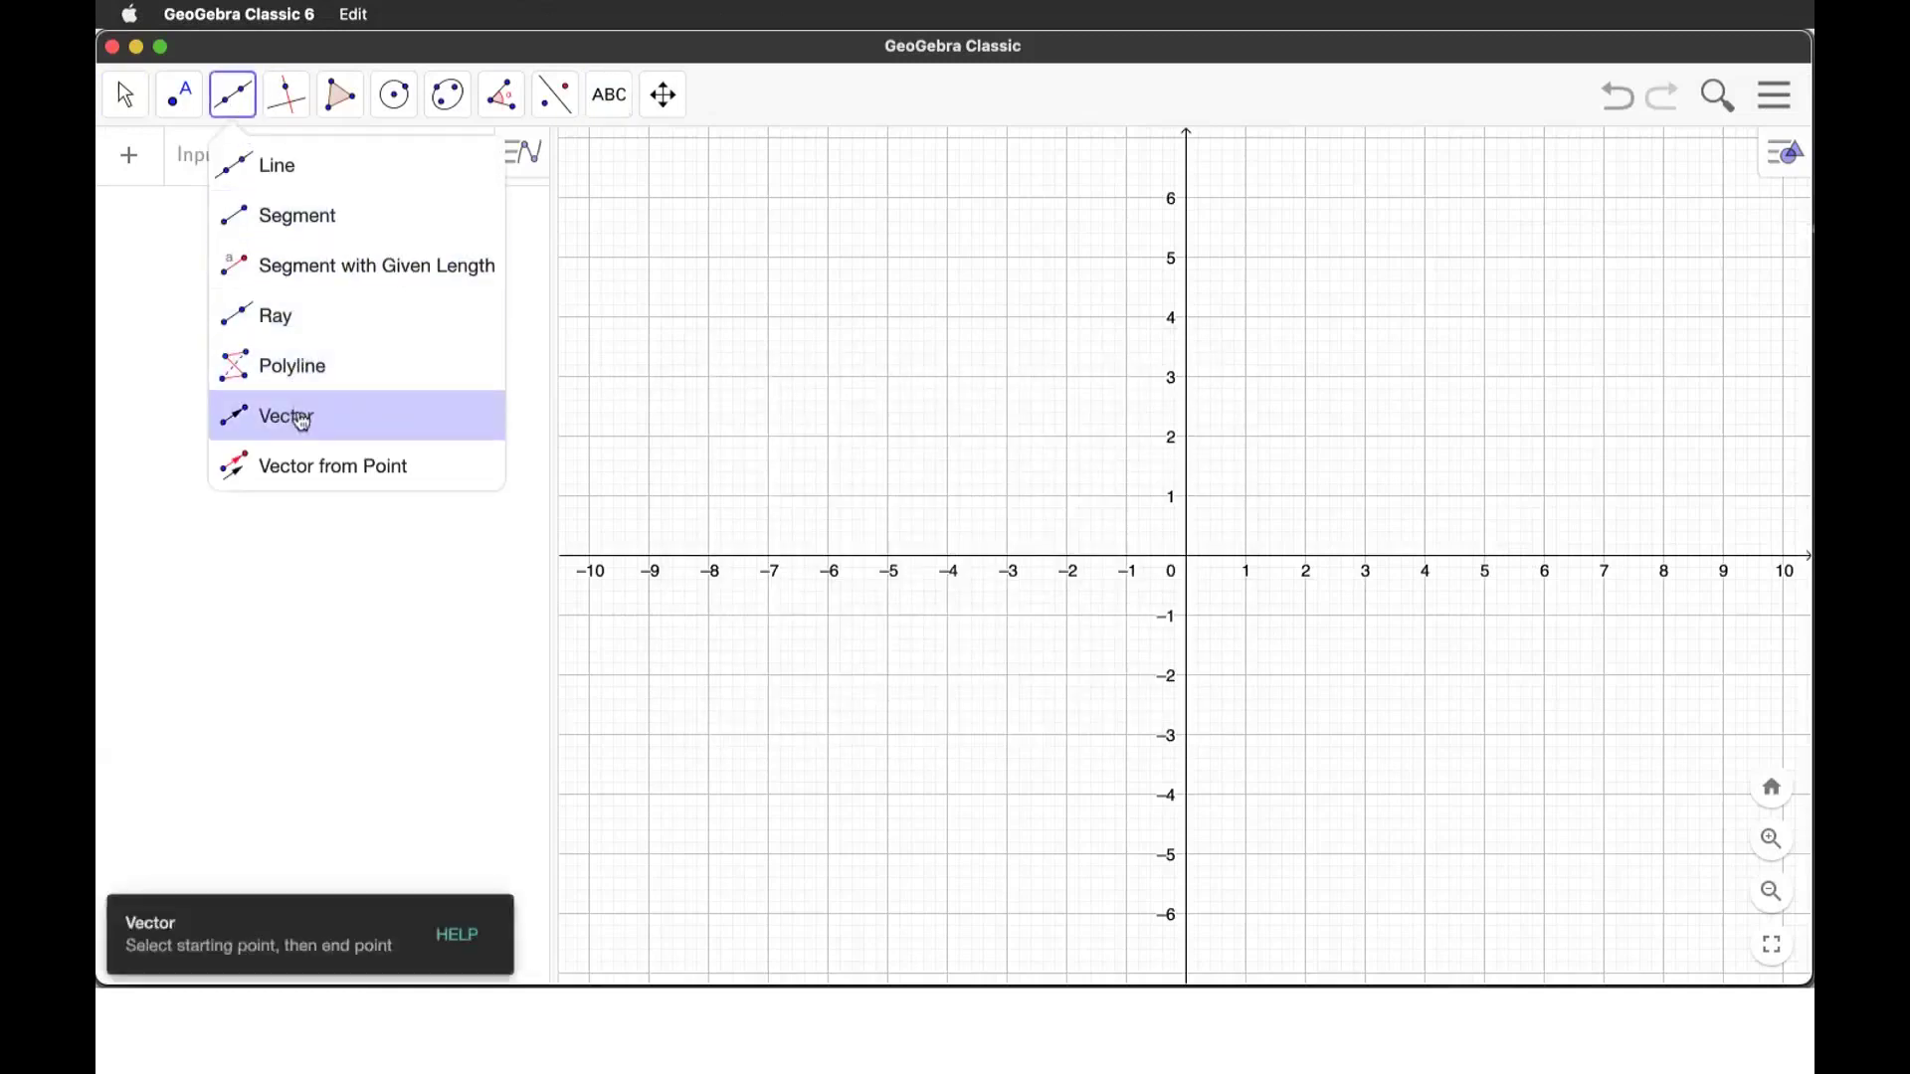
click(1190, 559)
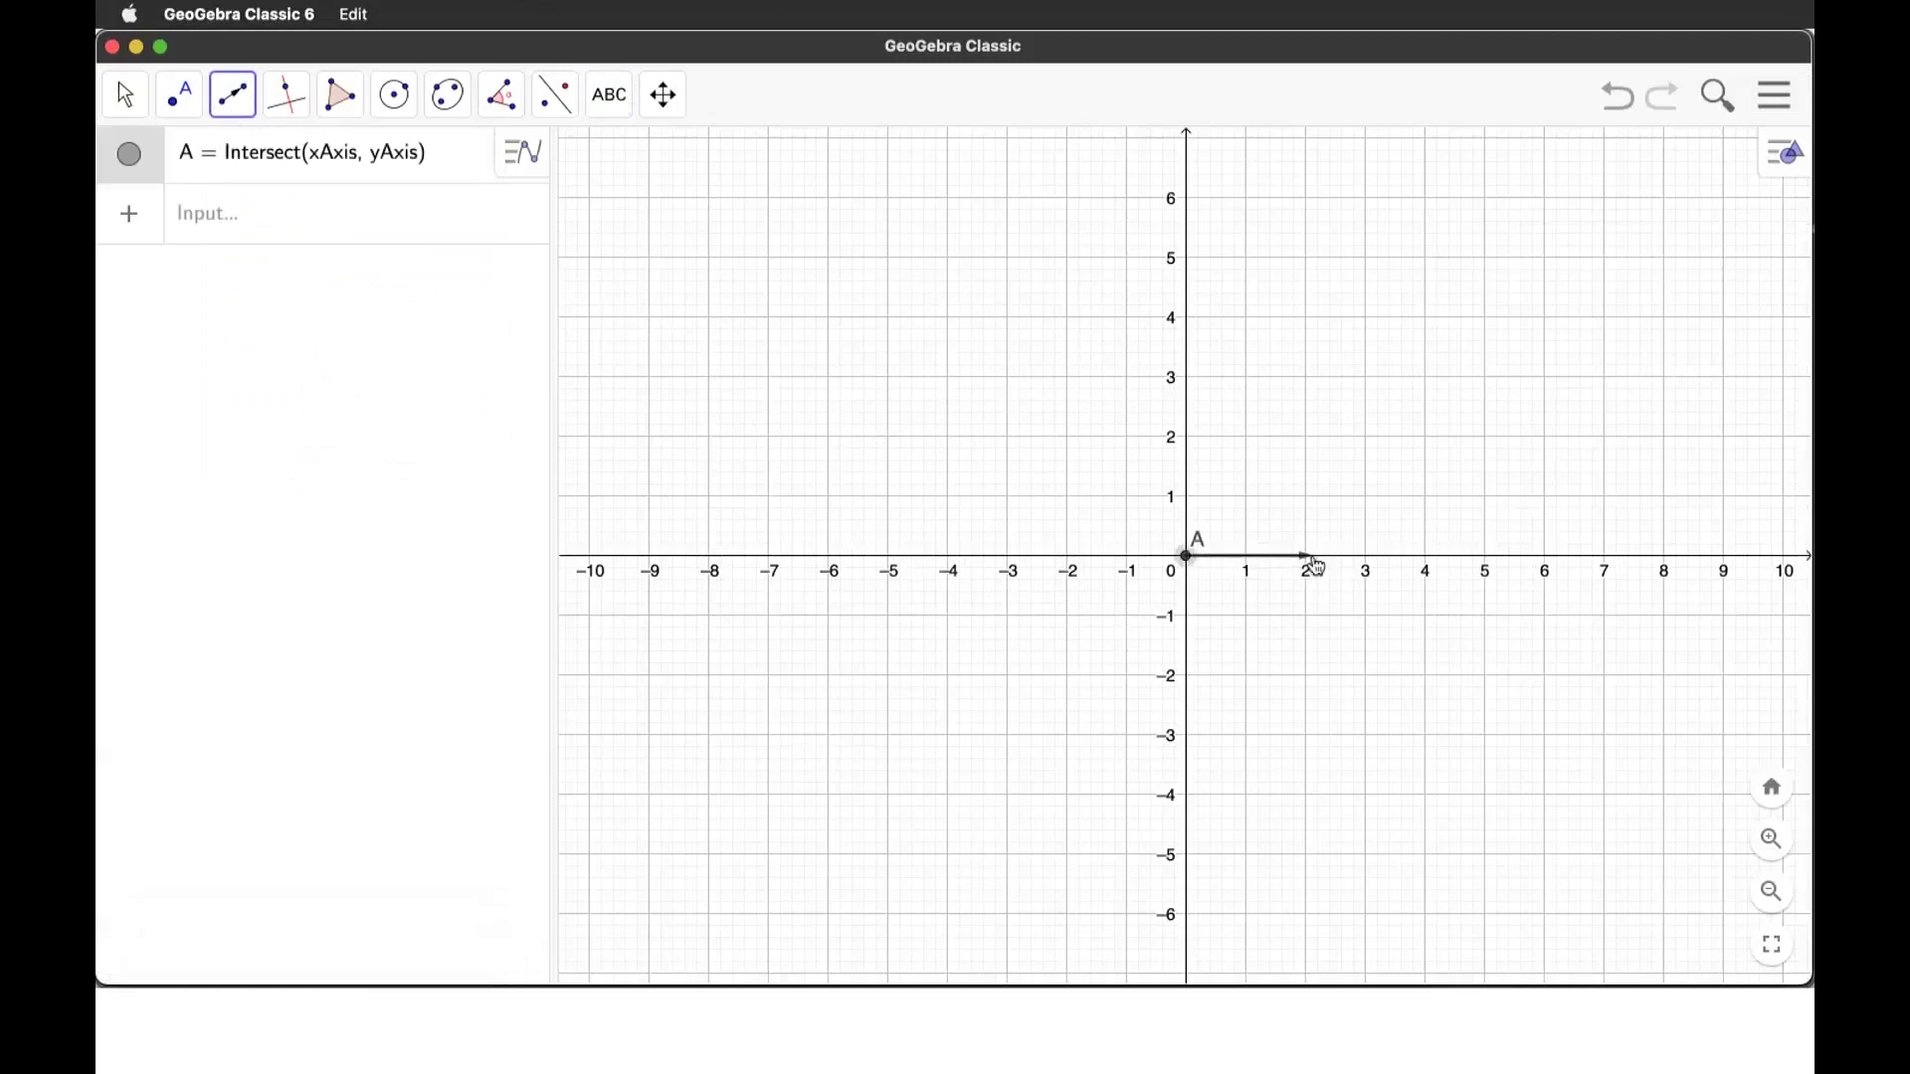
click(1306, 735)
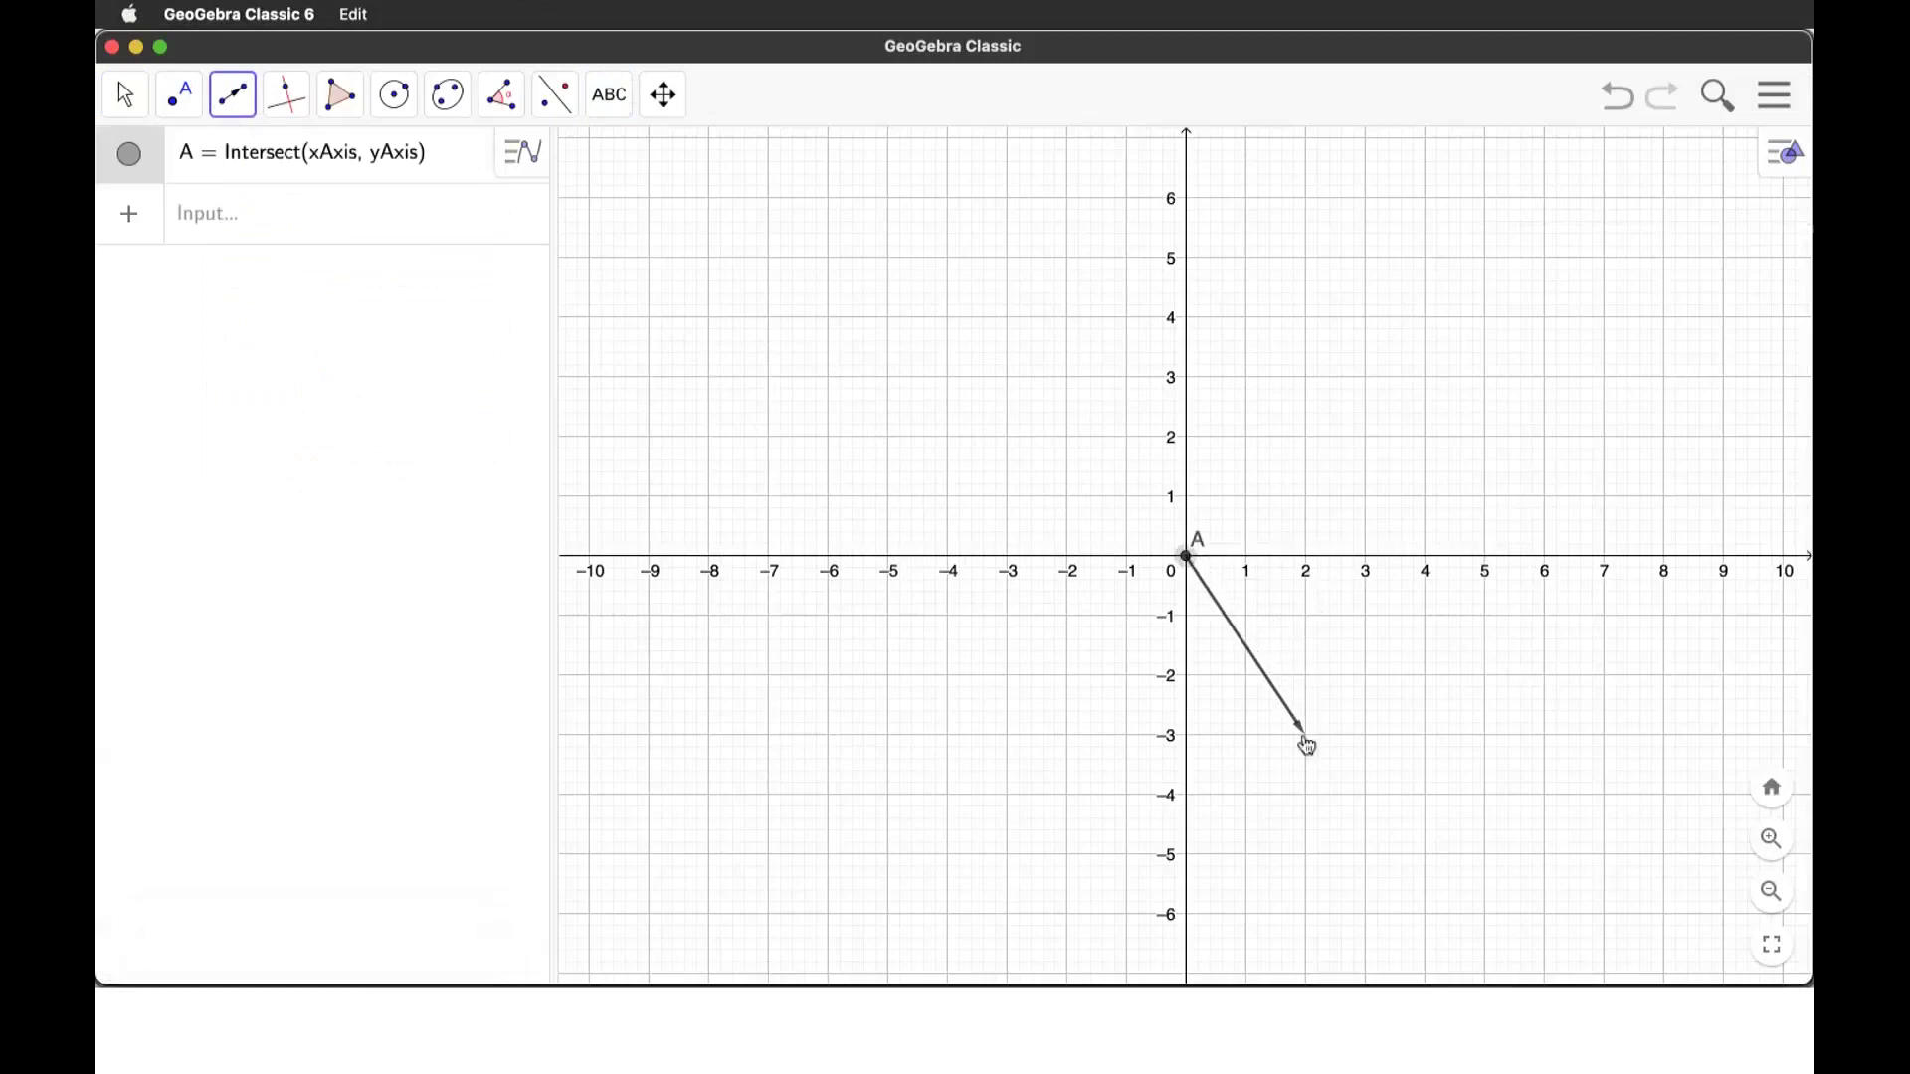
Step: Draw vector v from origin A to (-4, 6)
key(super+Tab)
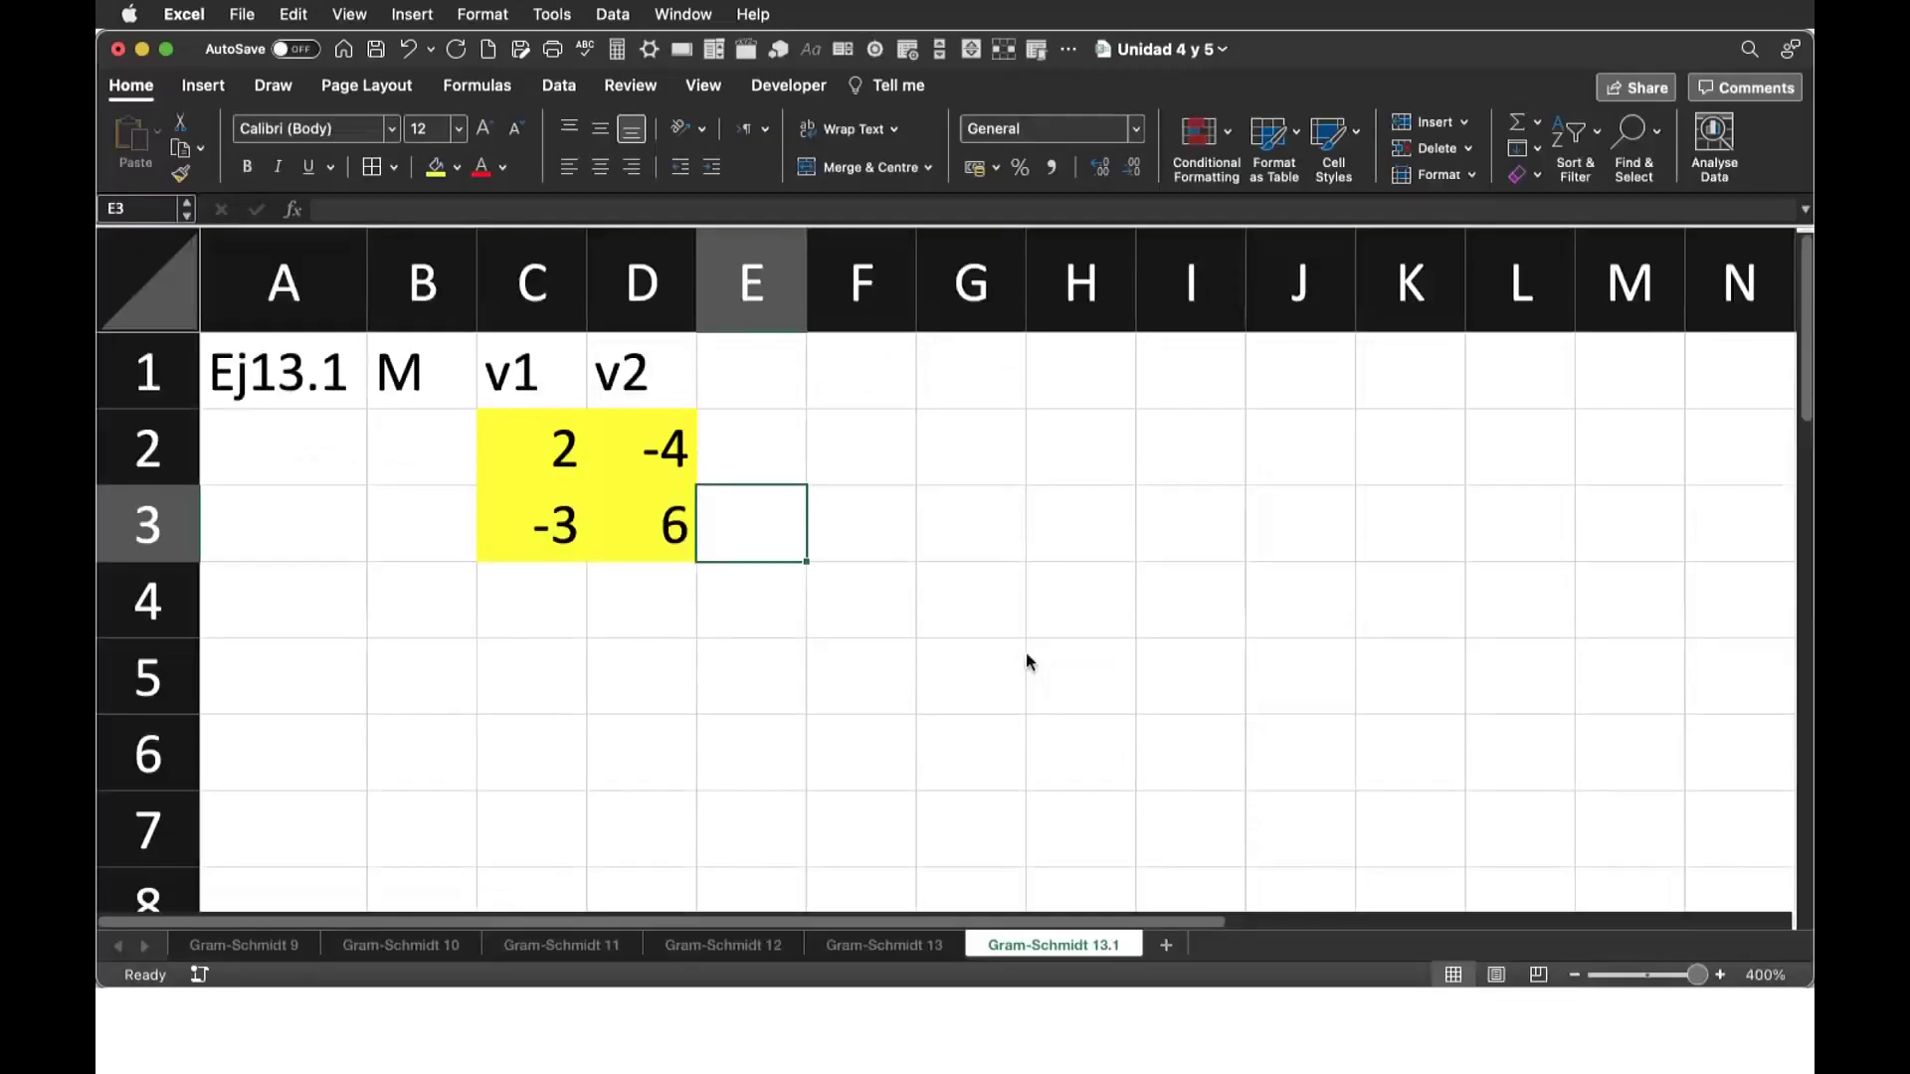
key(super+Tab)
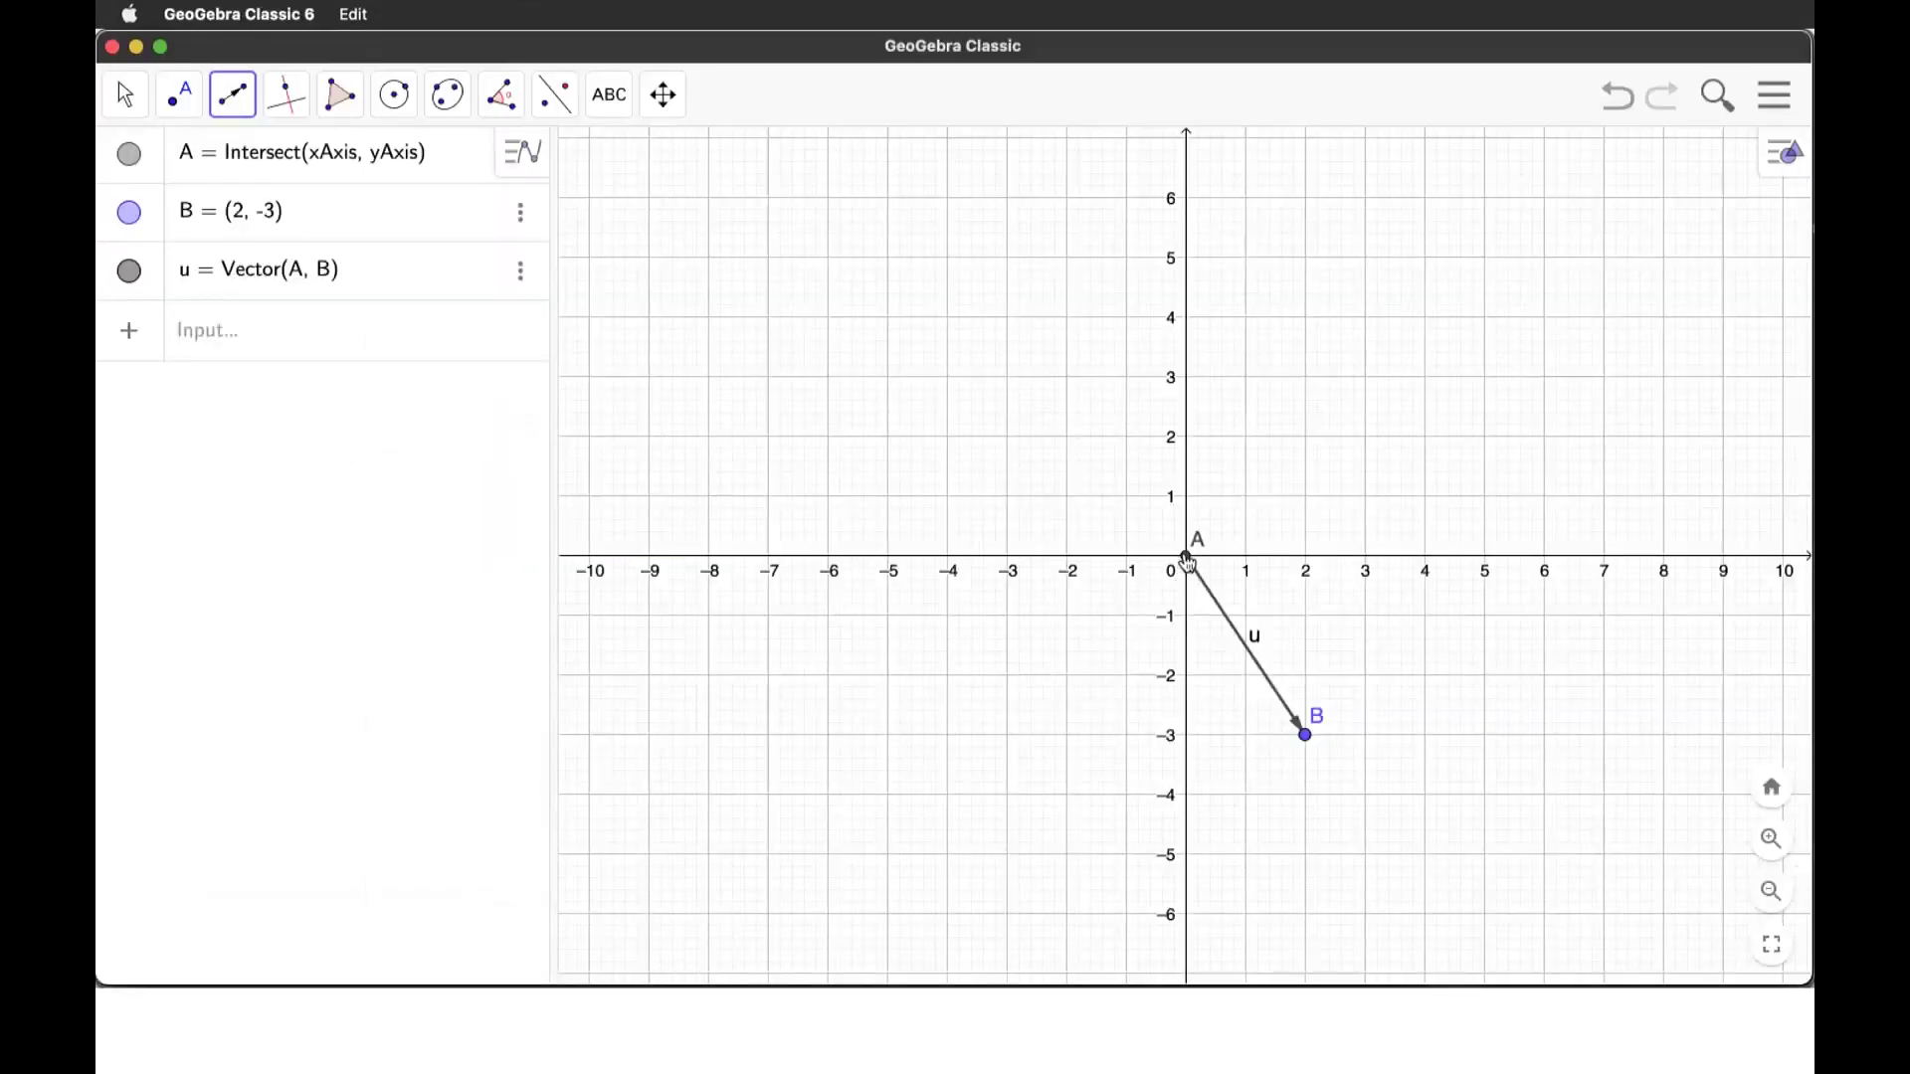
click(1186, 558)
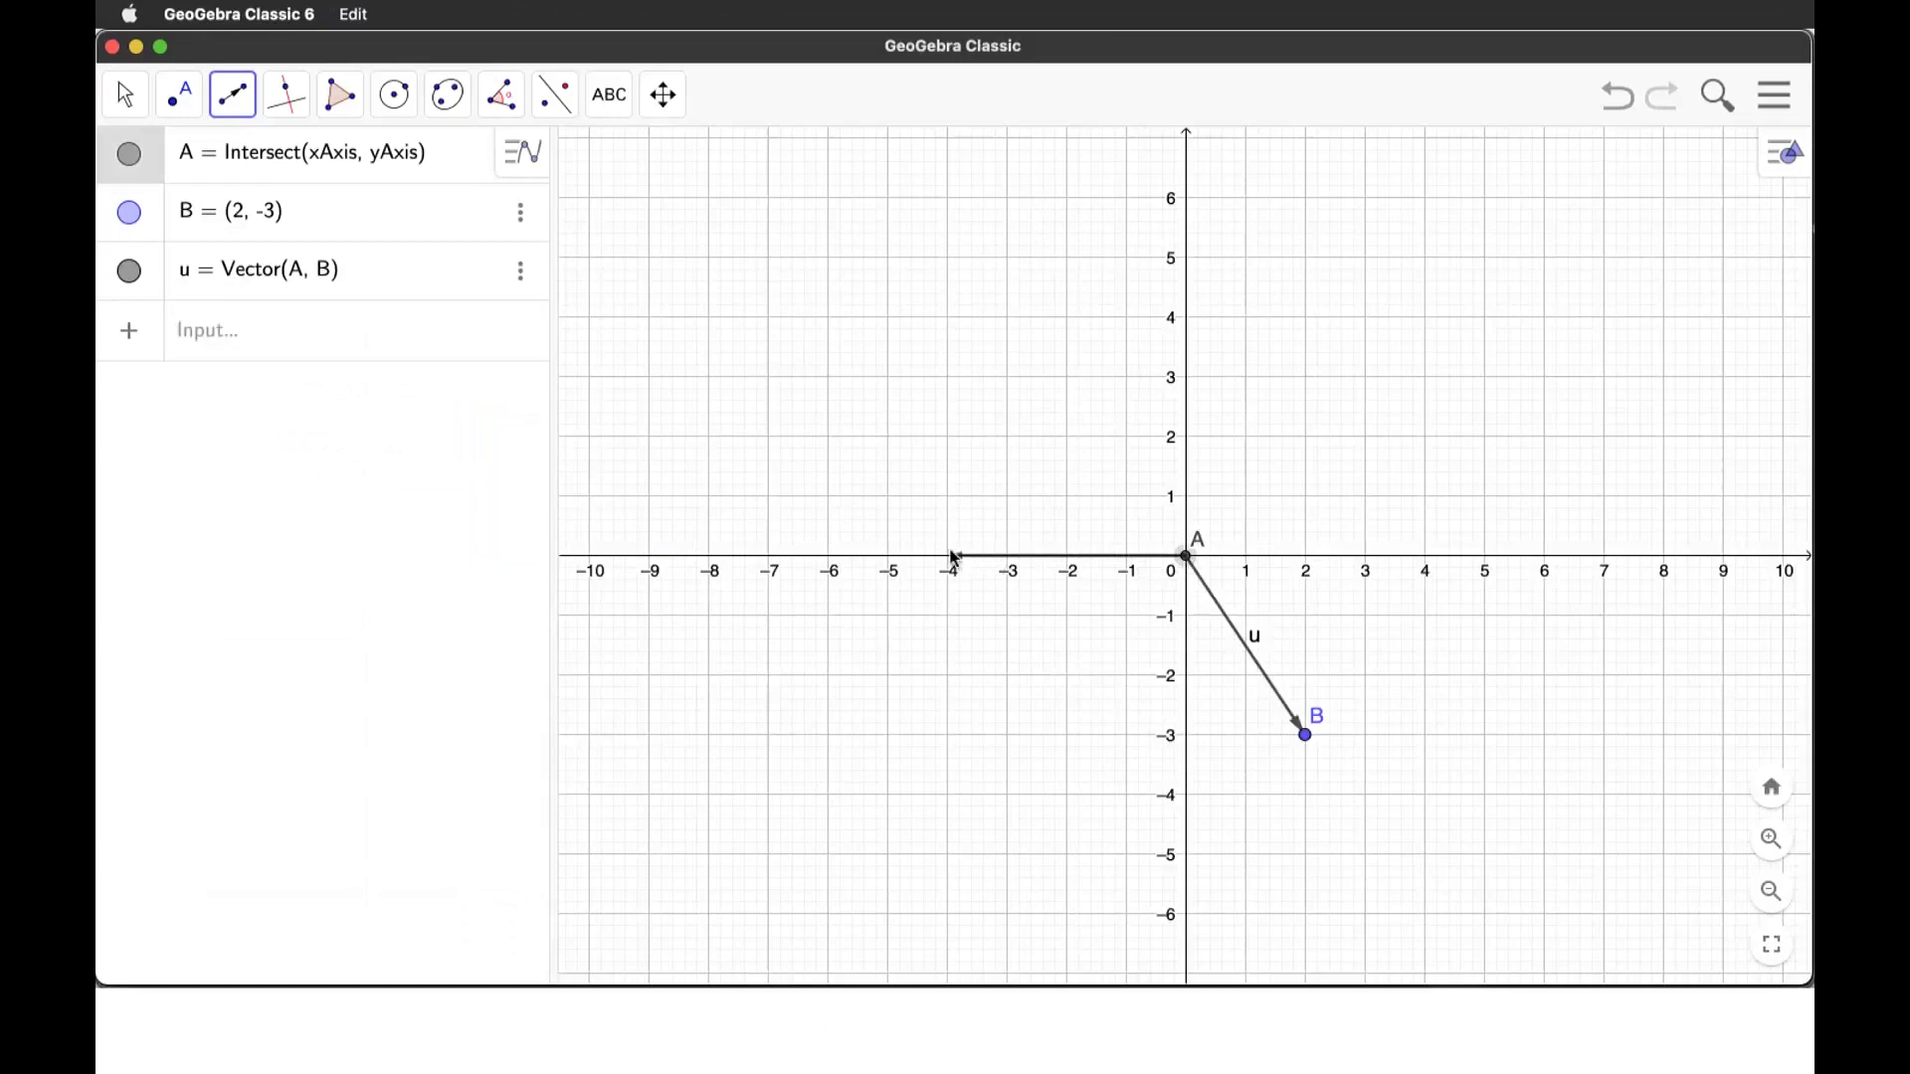
click(948, 200)
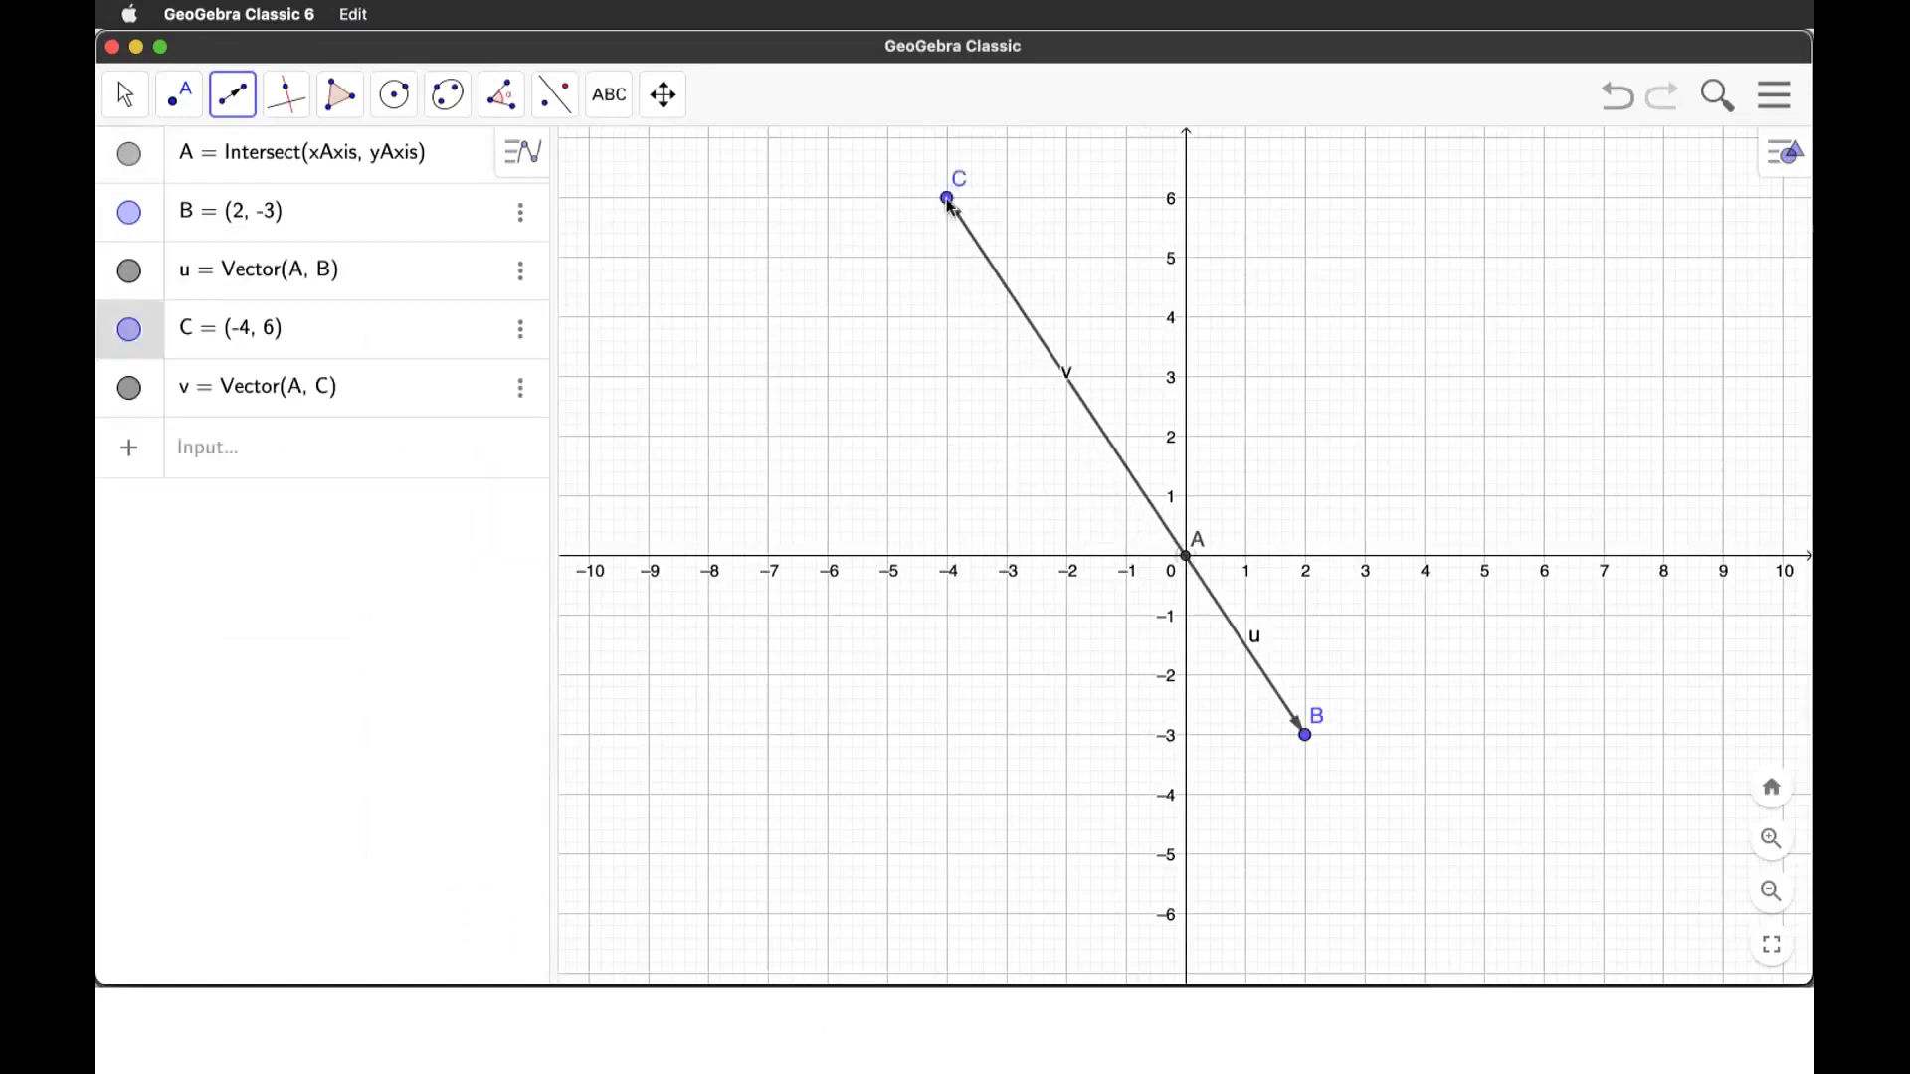
Step: Draw unit circle c centred at A through point (1, 0)
click(395, 95)
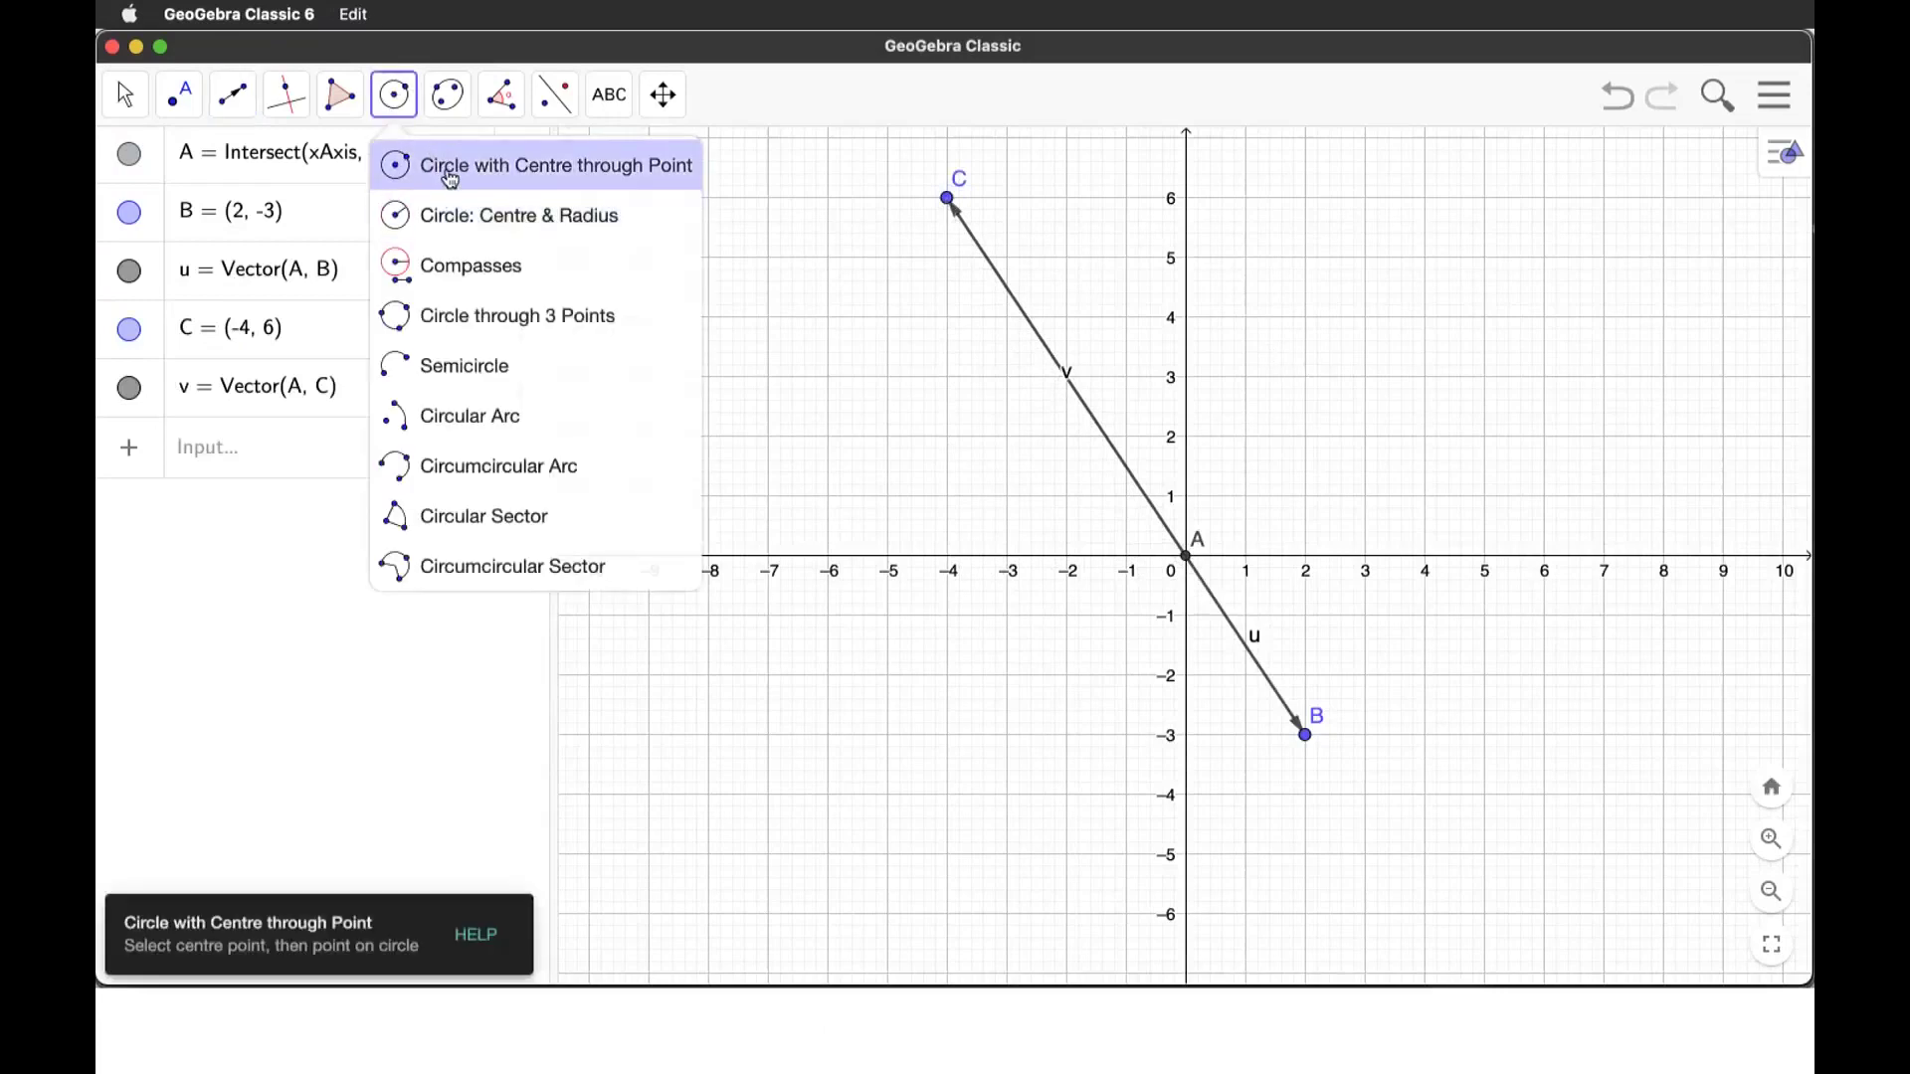
click(451, 166)
scroll(1242, 476, up, 2)
scroll(1242, 477, up, 5)
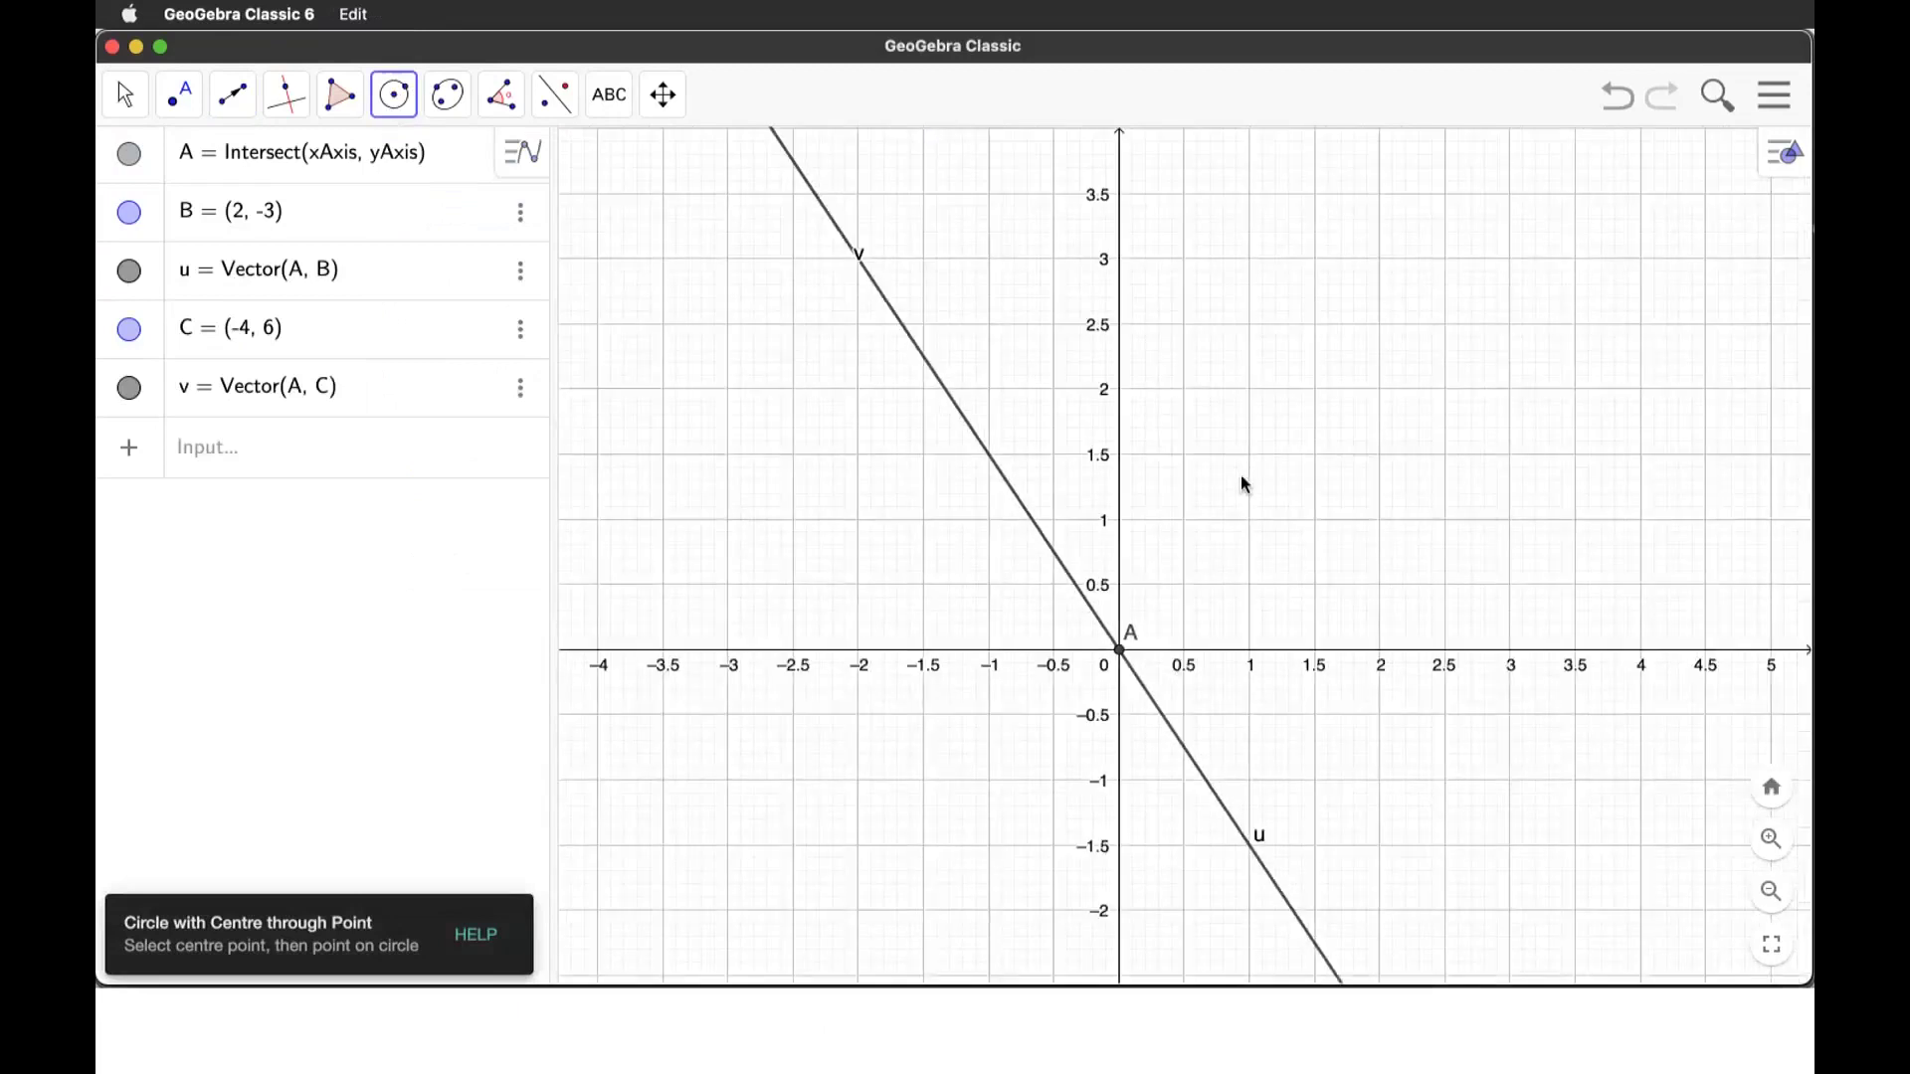
scroll(1242, 484, up, 1)
click(1102, 678)
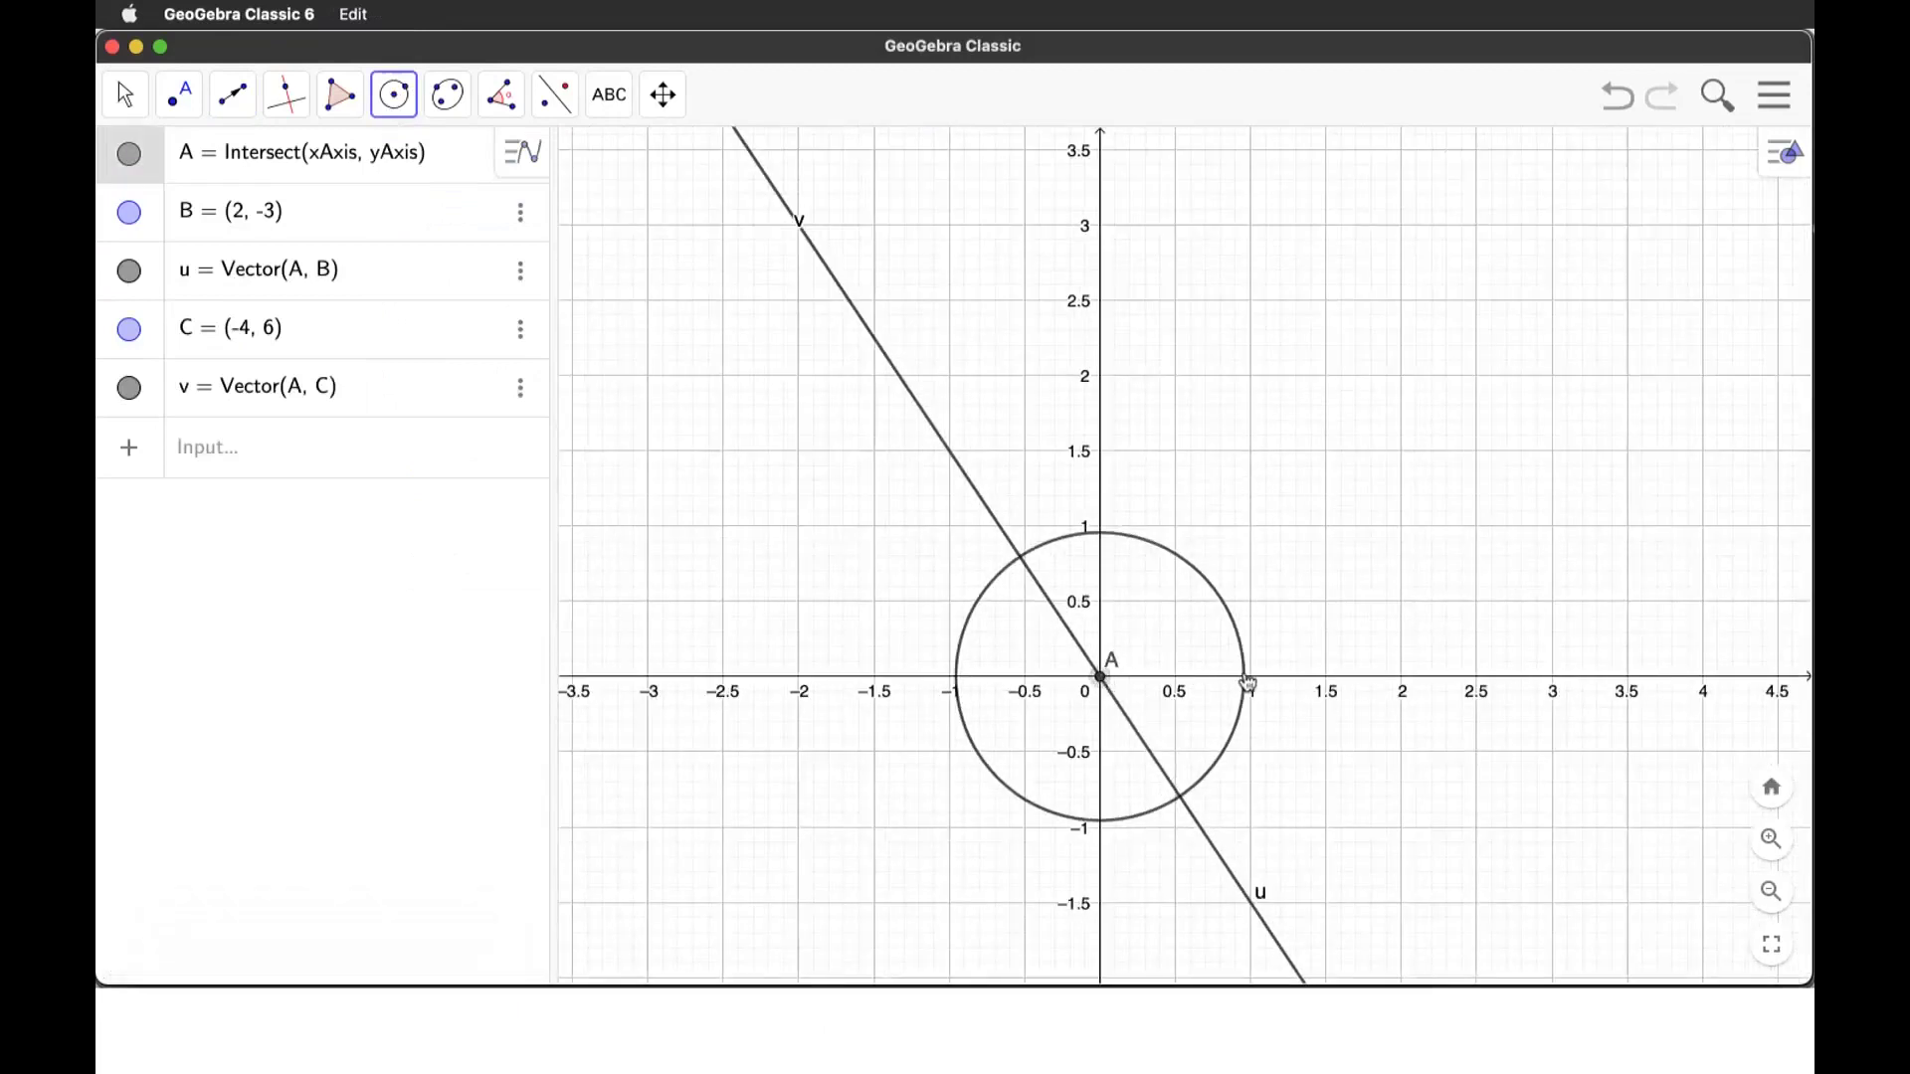
click(1251, 677)
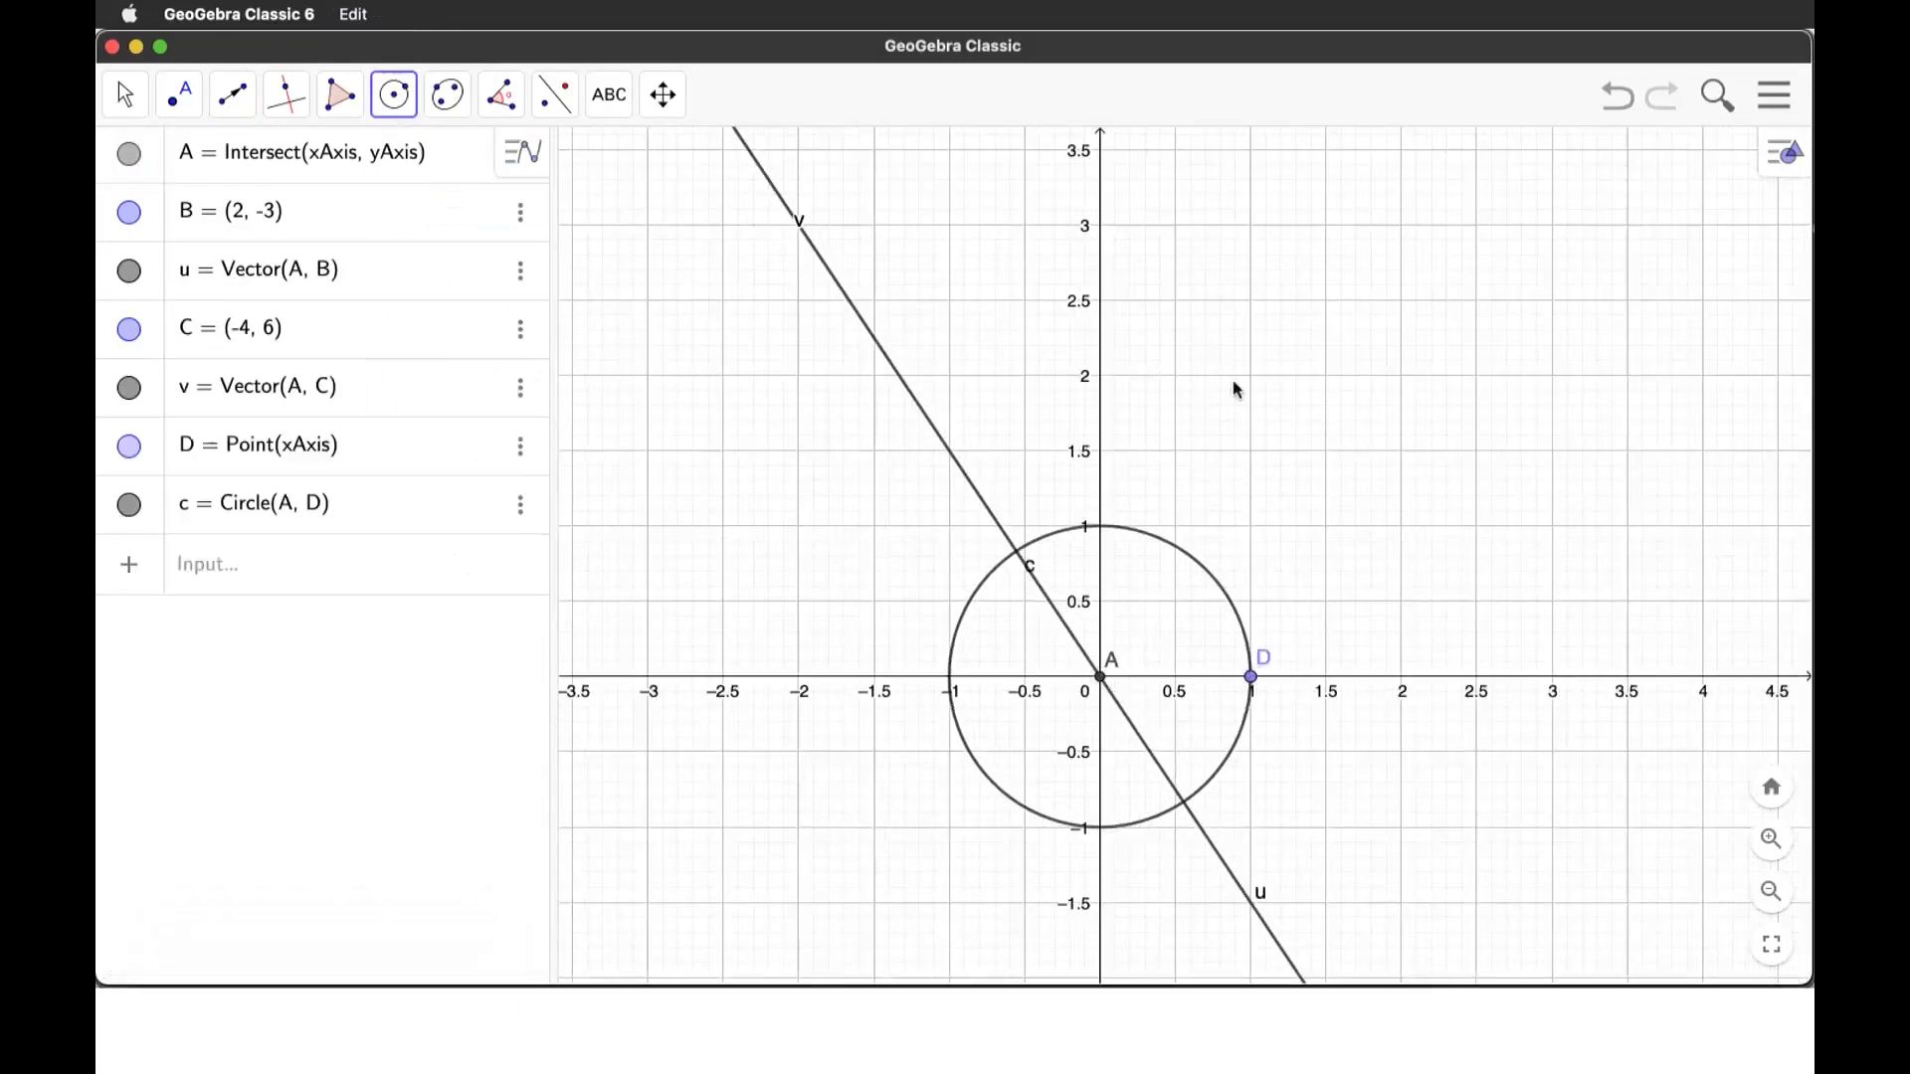
scroll(1239, 390, down, 3)
scroll(1238, 390, down, 2)
scroll(1238, 390, down, 6)
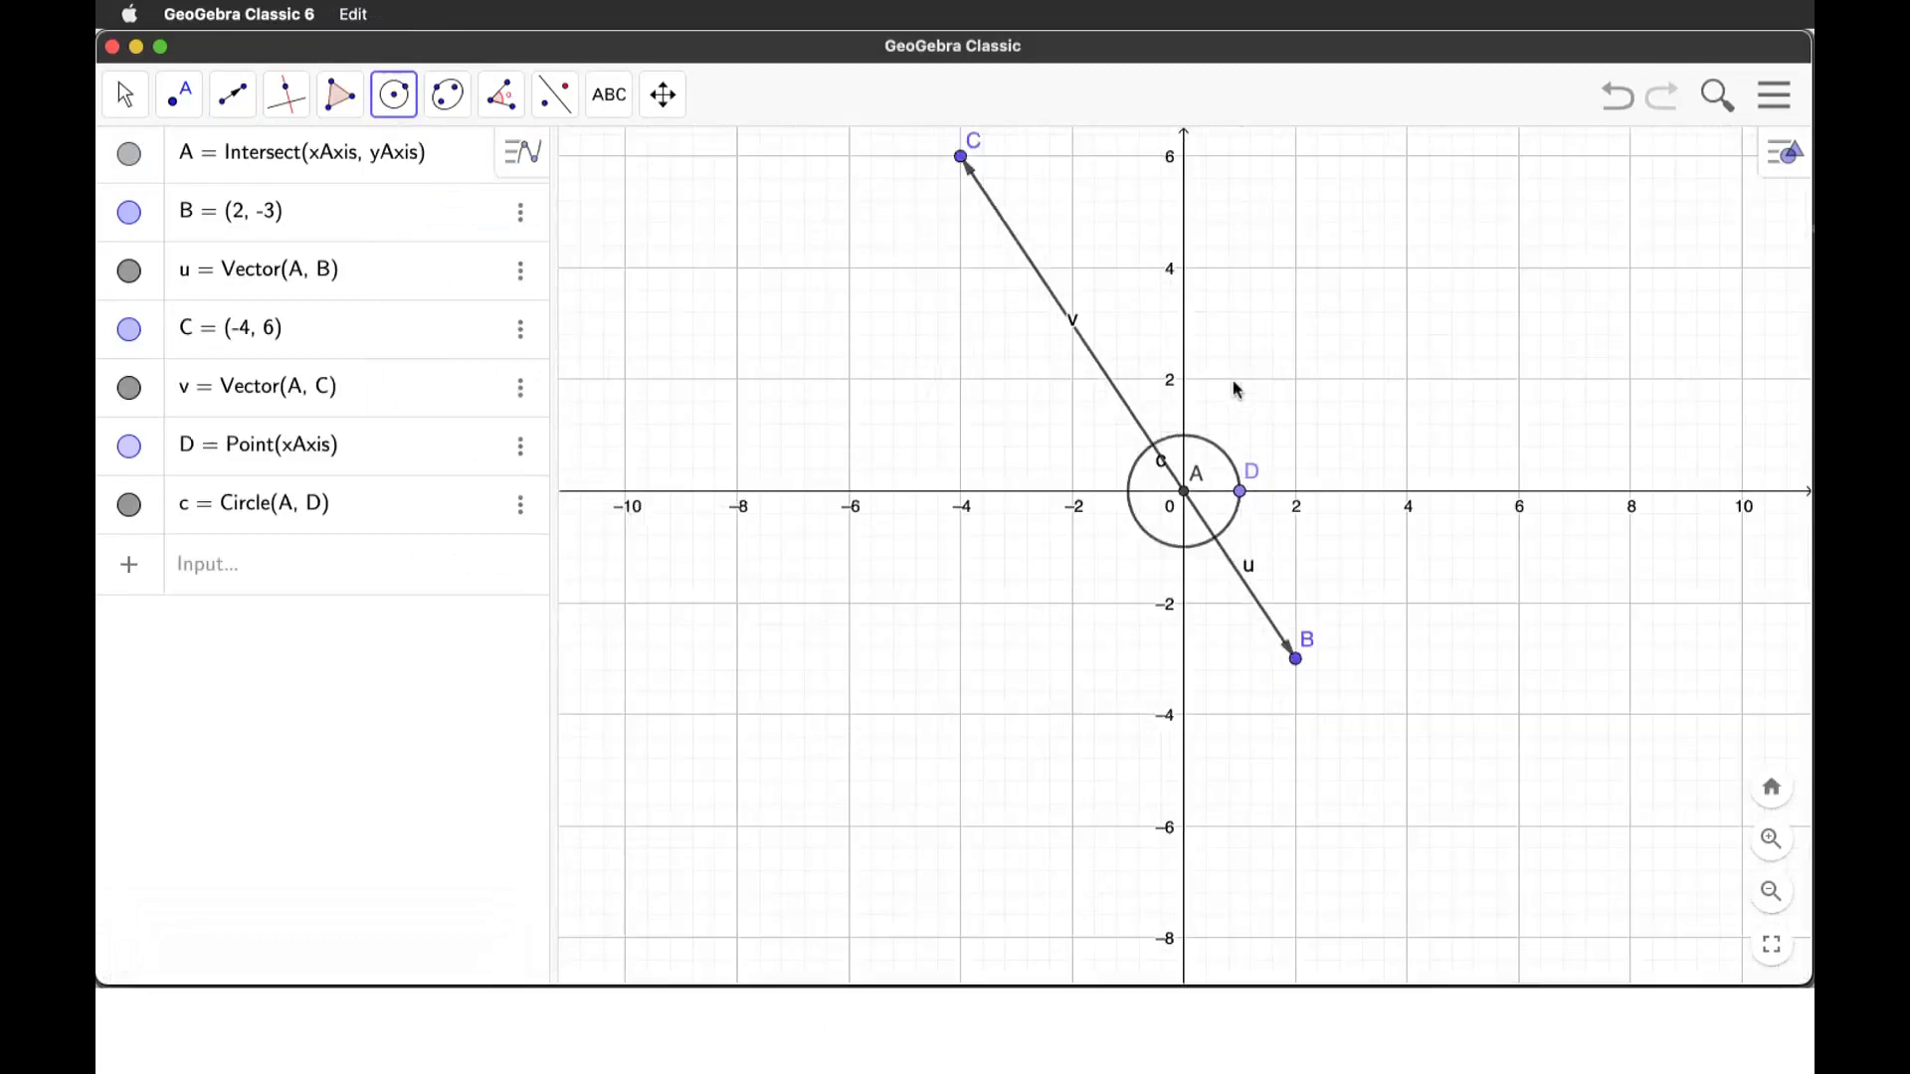
scroll(1239, 390, down, 1)
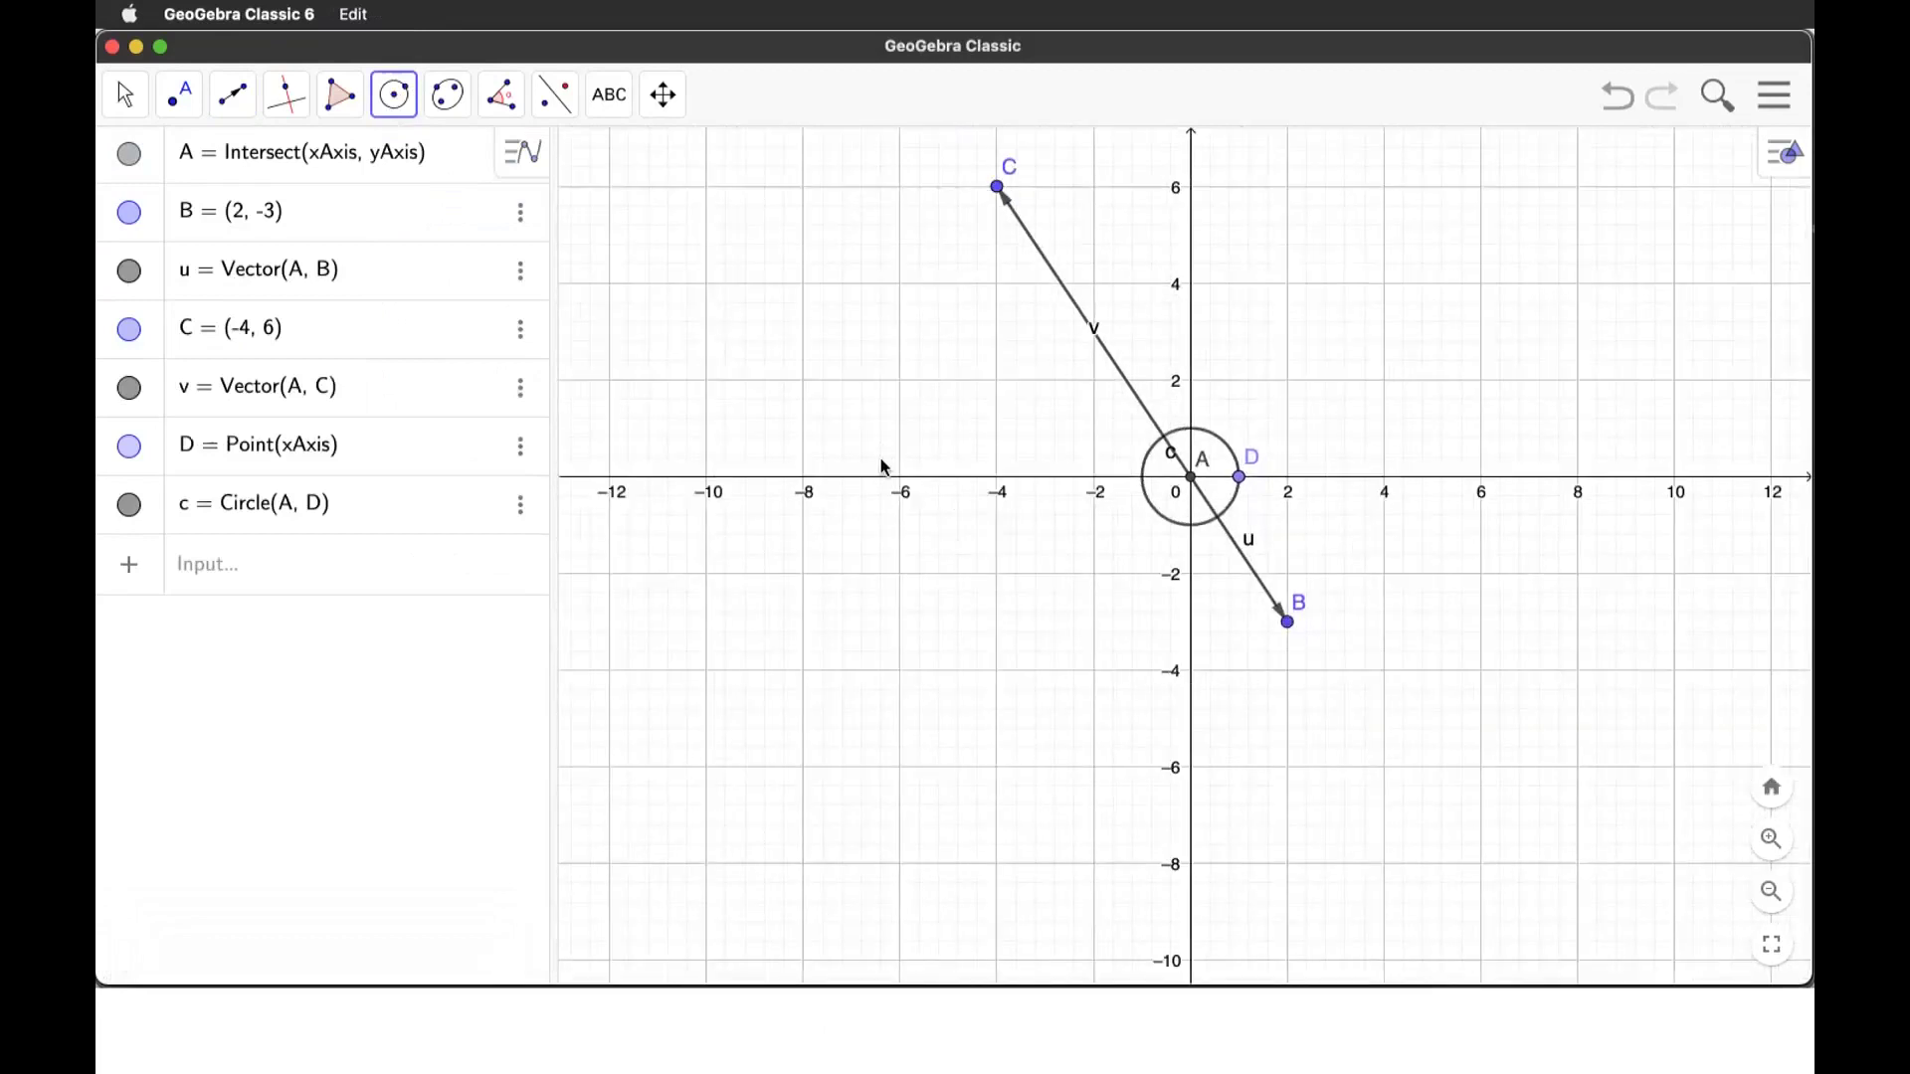
Step: Enter the heading 'Det' in E1 and review the v1, v2 values in C2:D3
key(super+Tab)
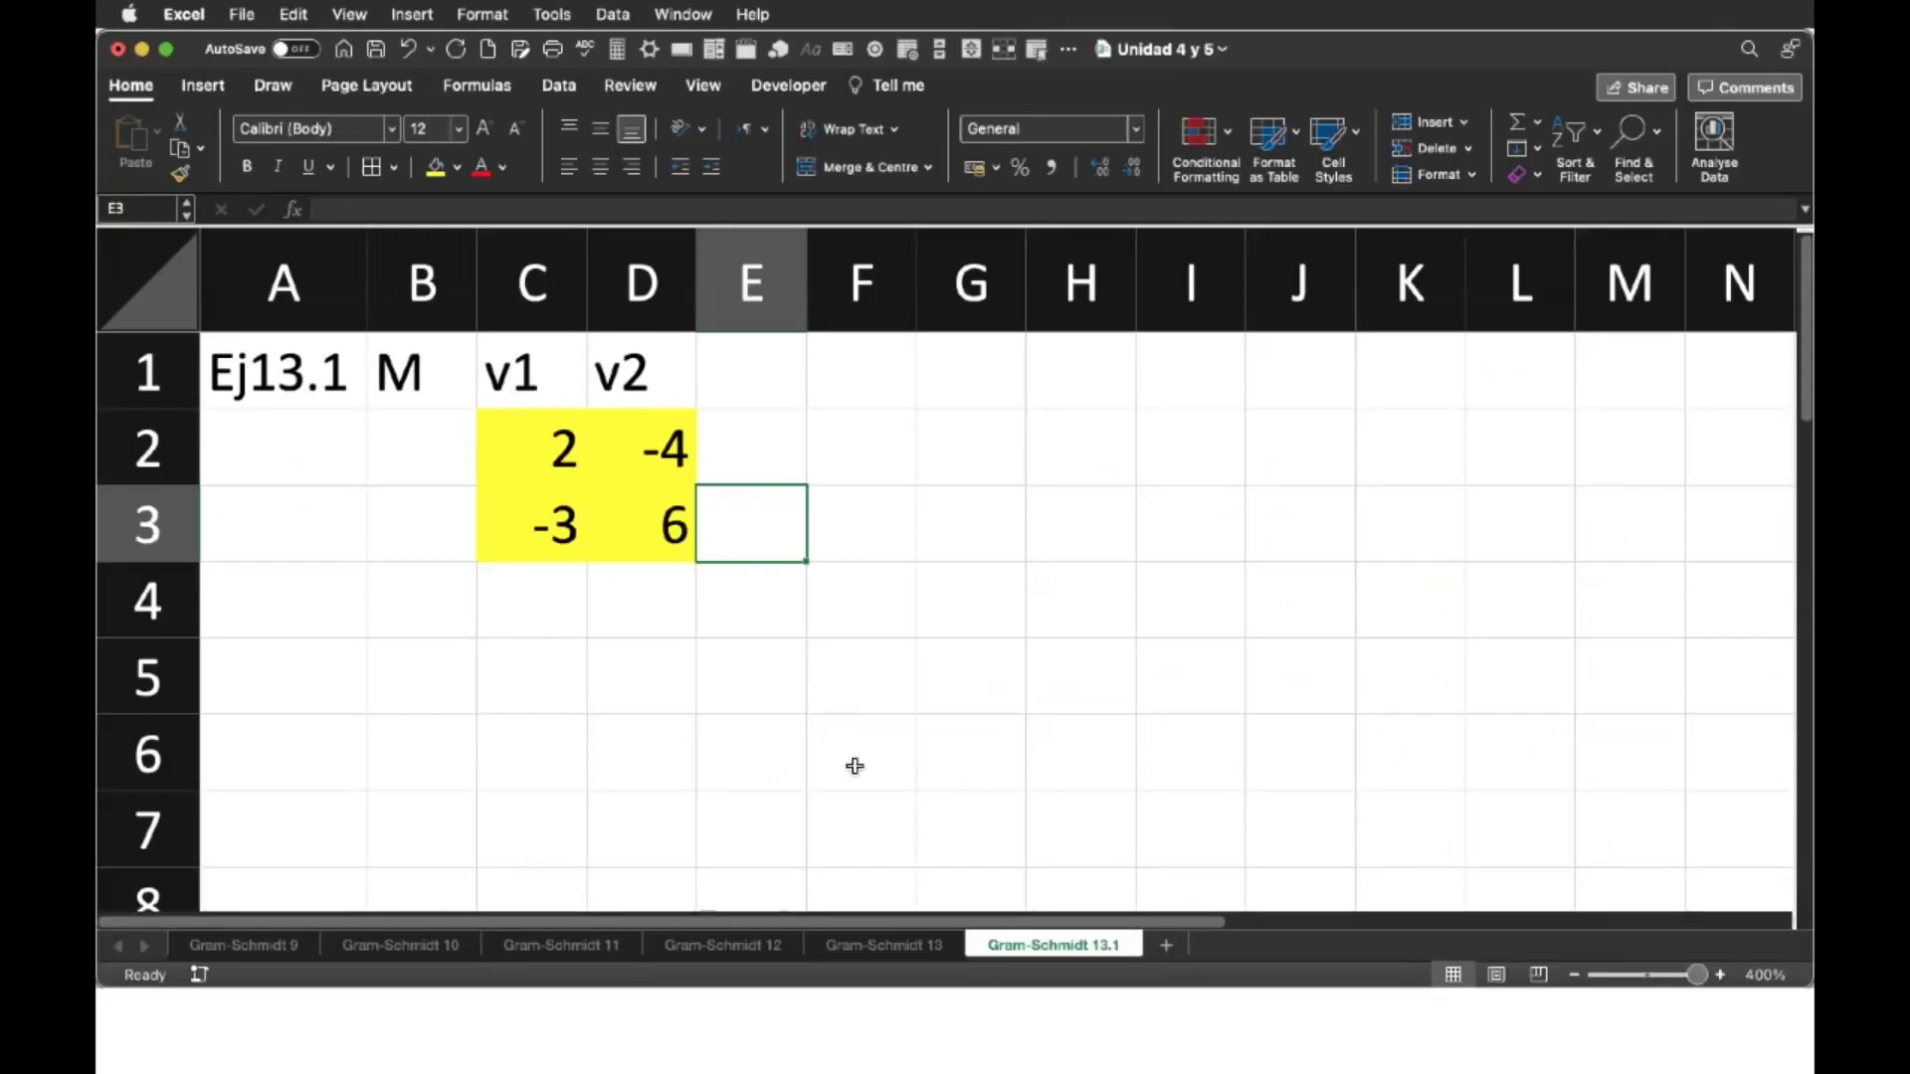
click(754, 369)
text(Det)
click(985, 393)
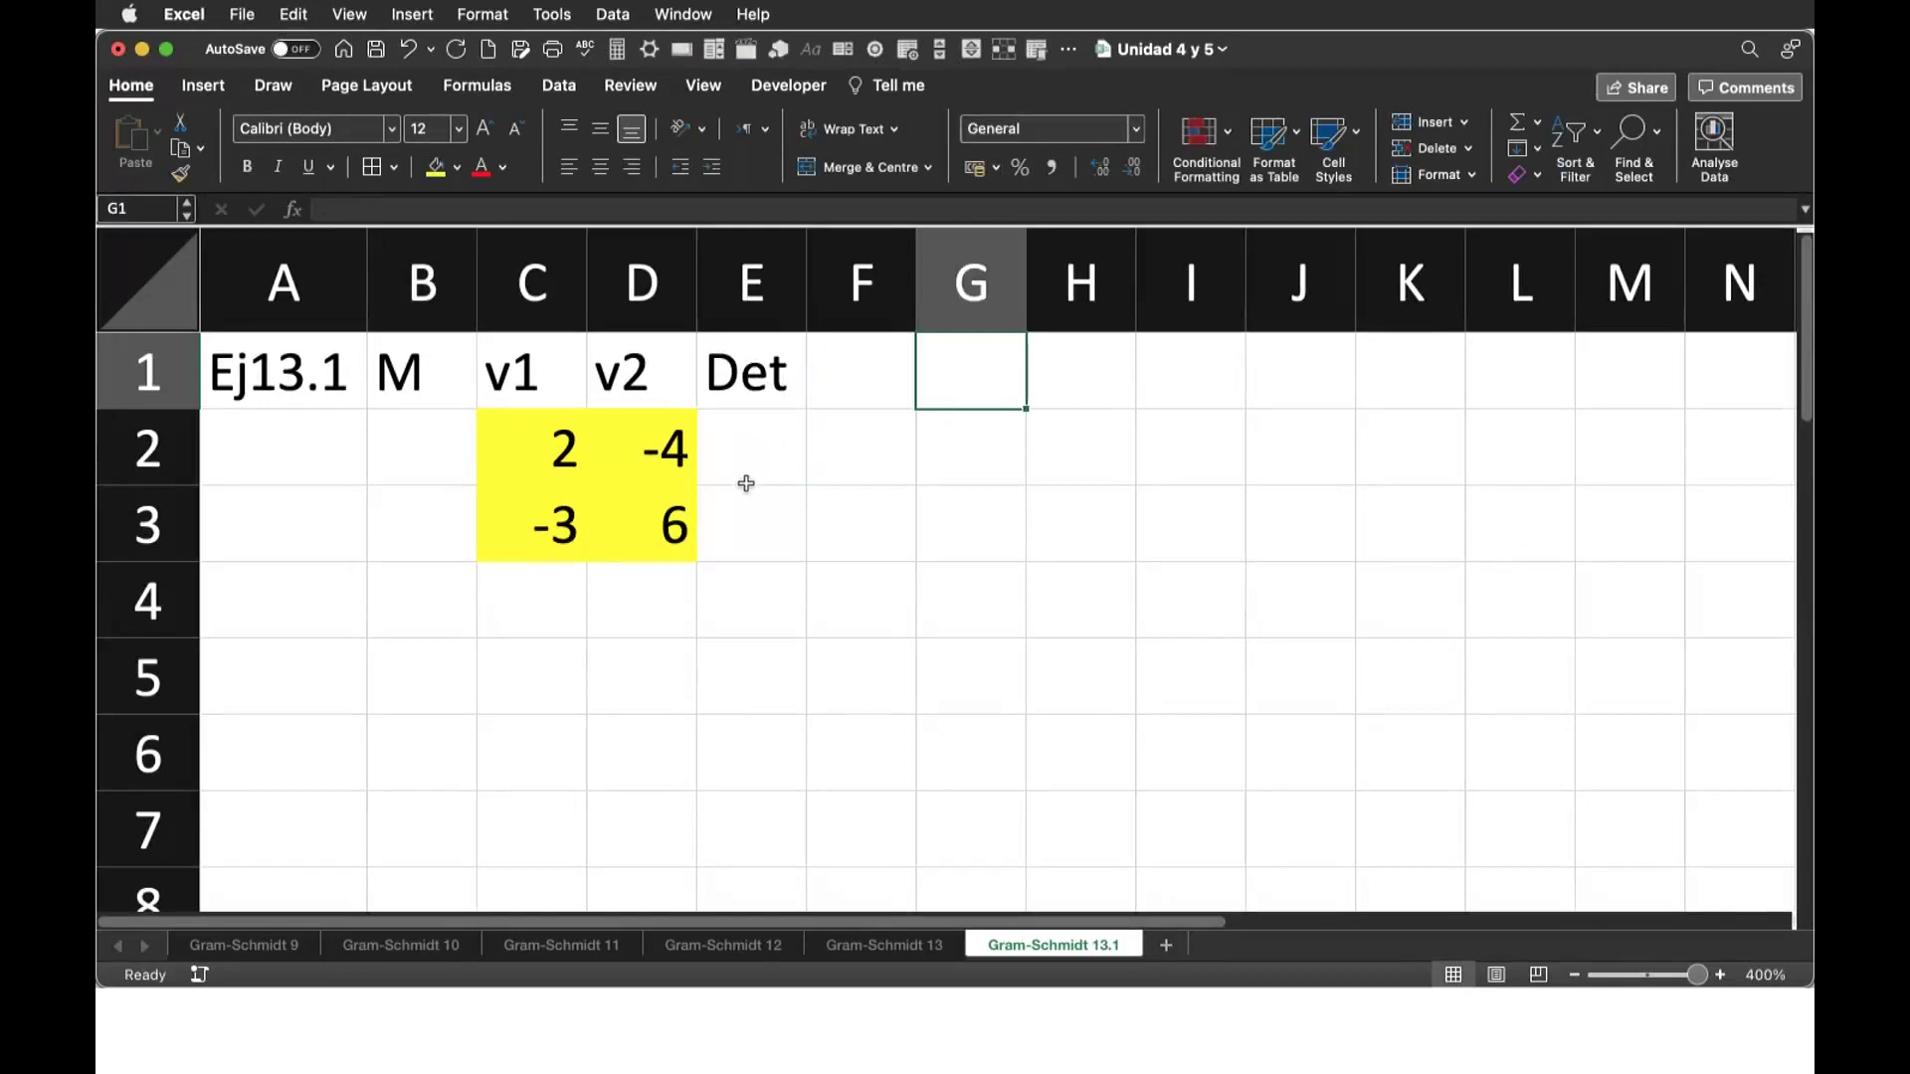
drag(668, 453, 676, 518)
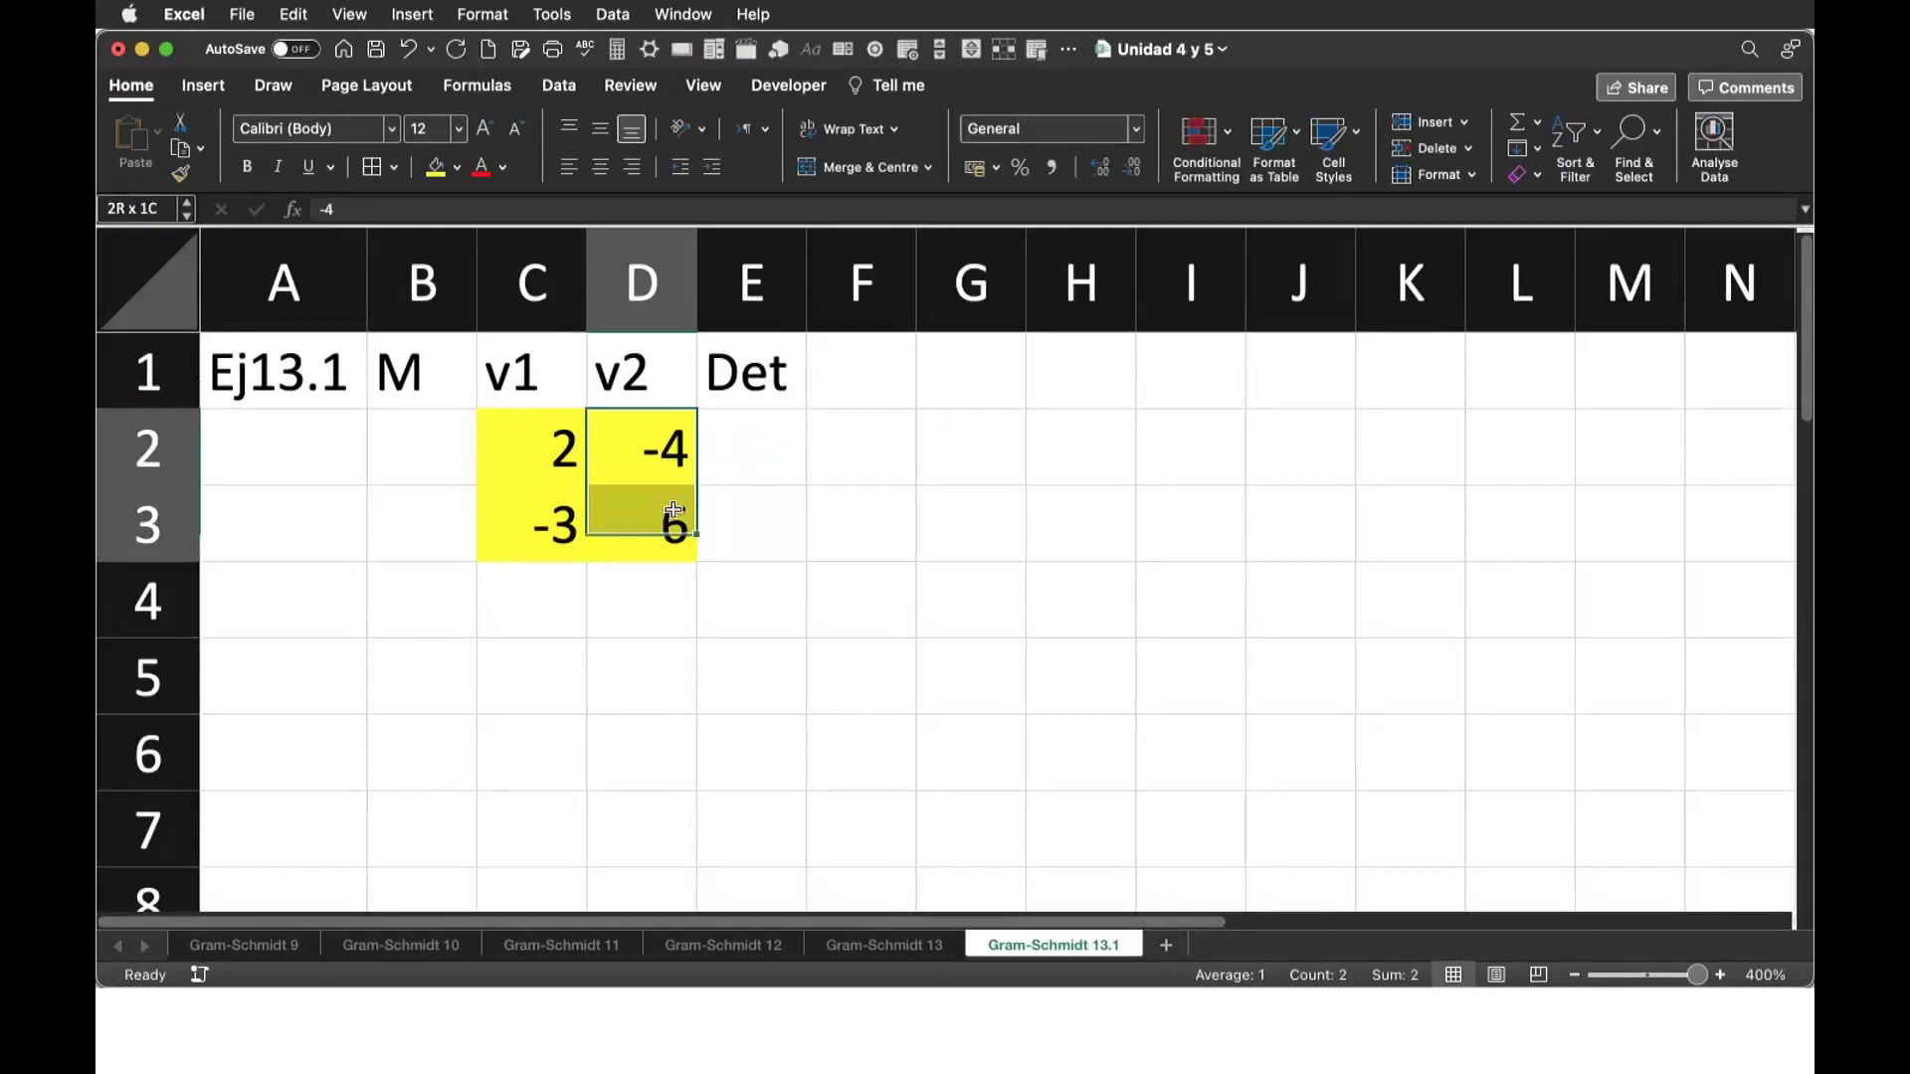
click(563, 438)
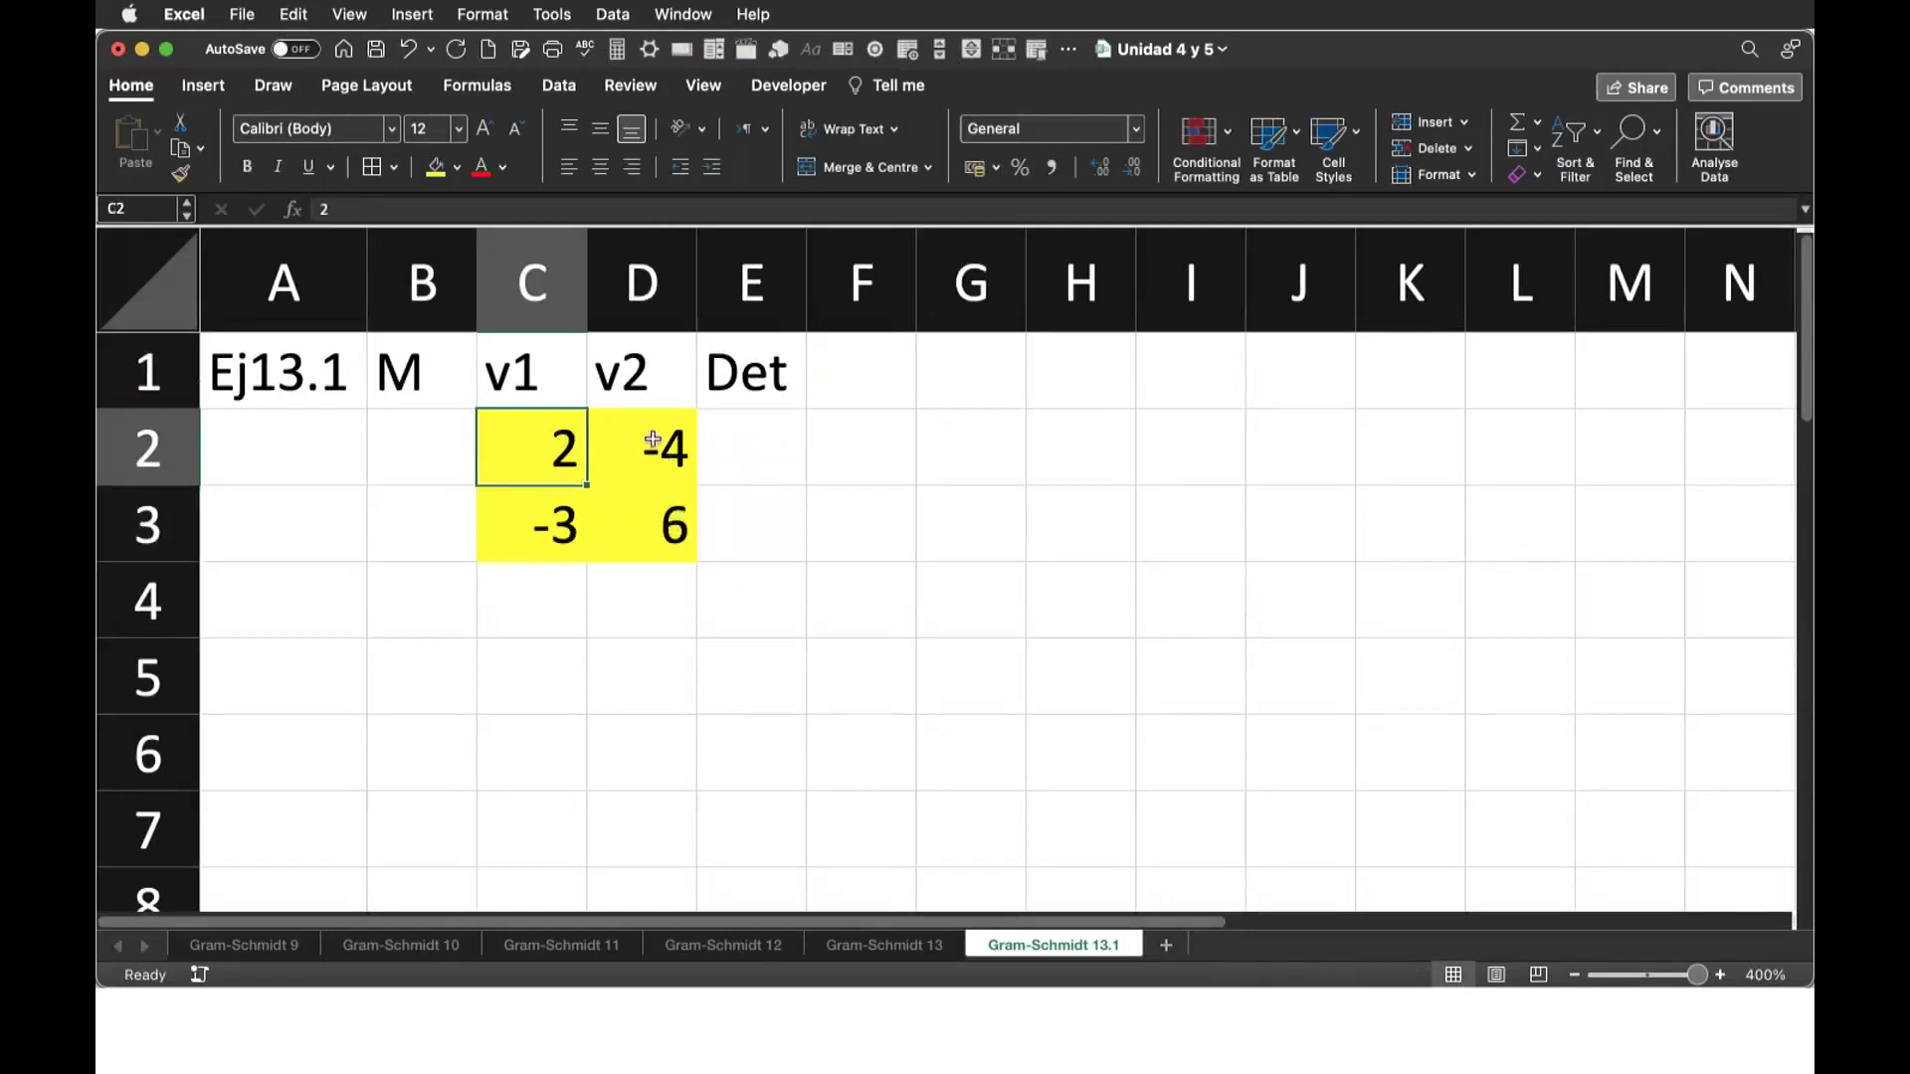
drag(648, 444, 660, 507)
click(554, 438)
key(super+Tab)
Step: Enter =C2*D3-D2*C3 in E2 and type 'Dependencia lineal, son colineales' in F2
click(763, 457)
text(=)
click(594, 459)
click(556, 452)
text(*)
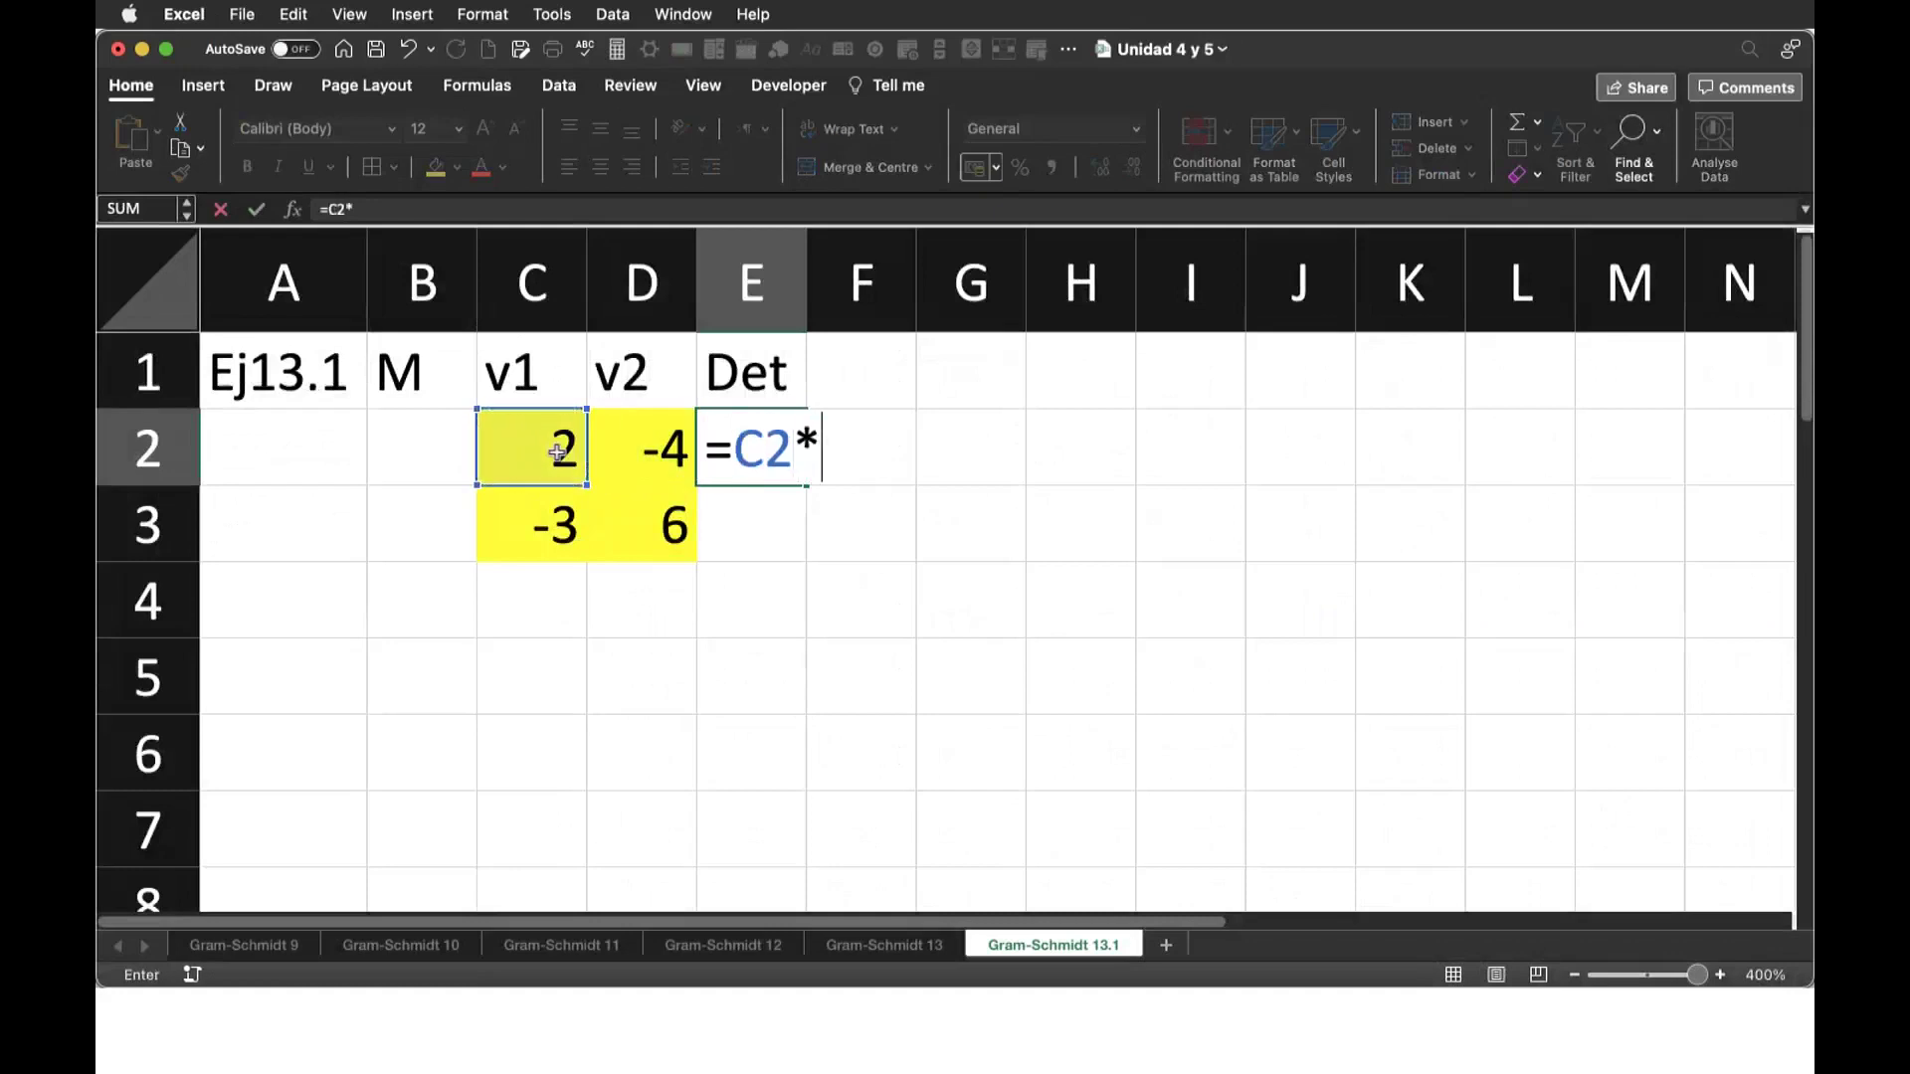
click(648, 524)
text(-)
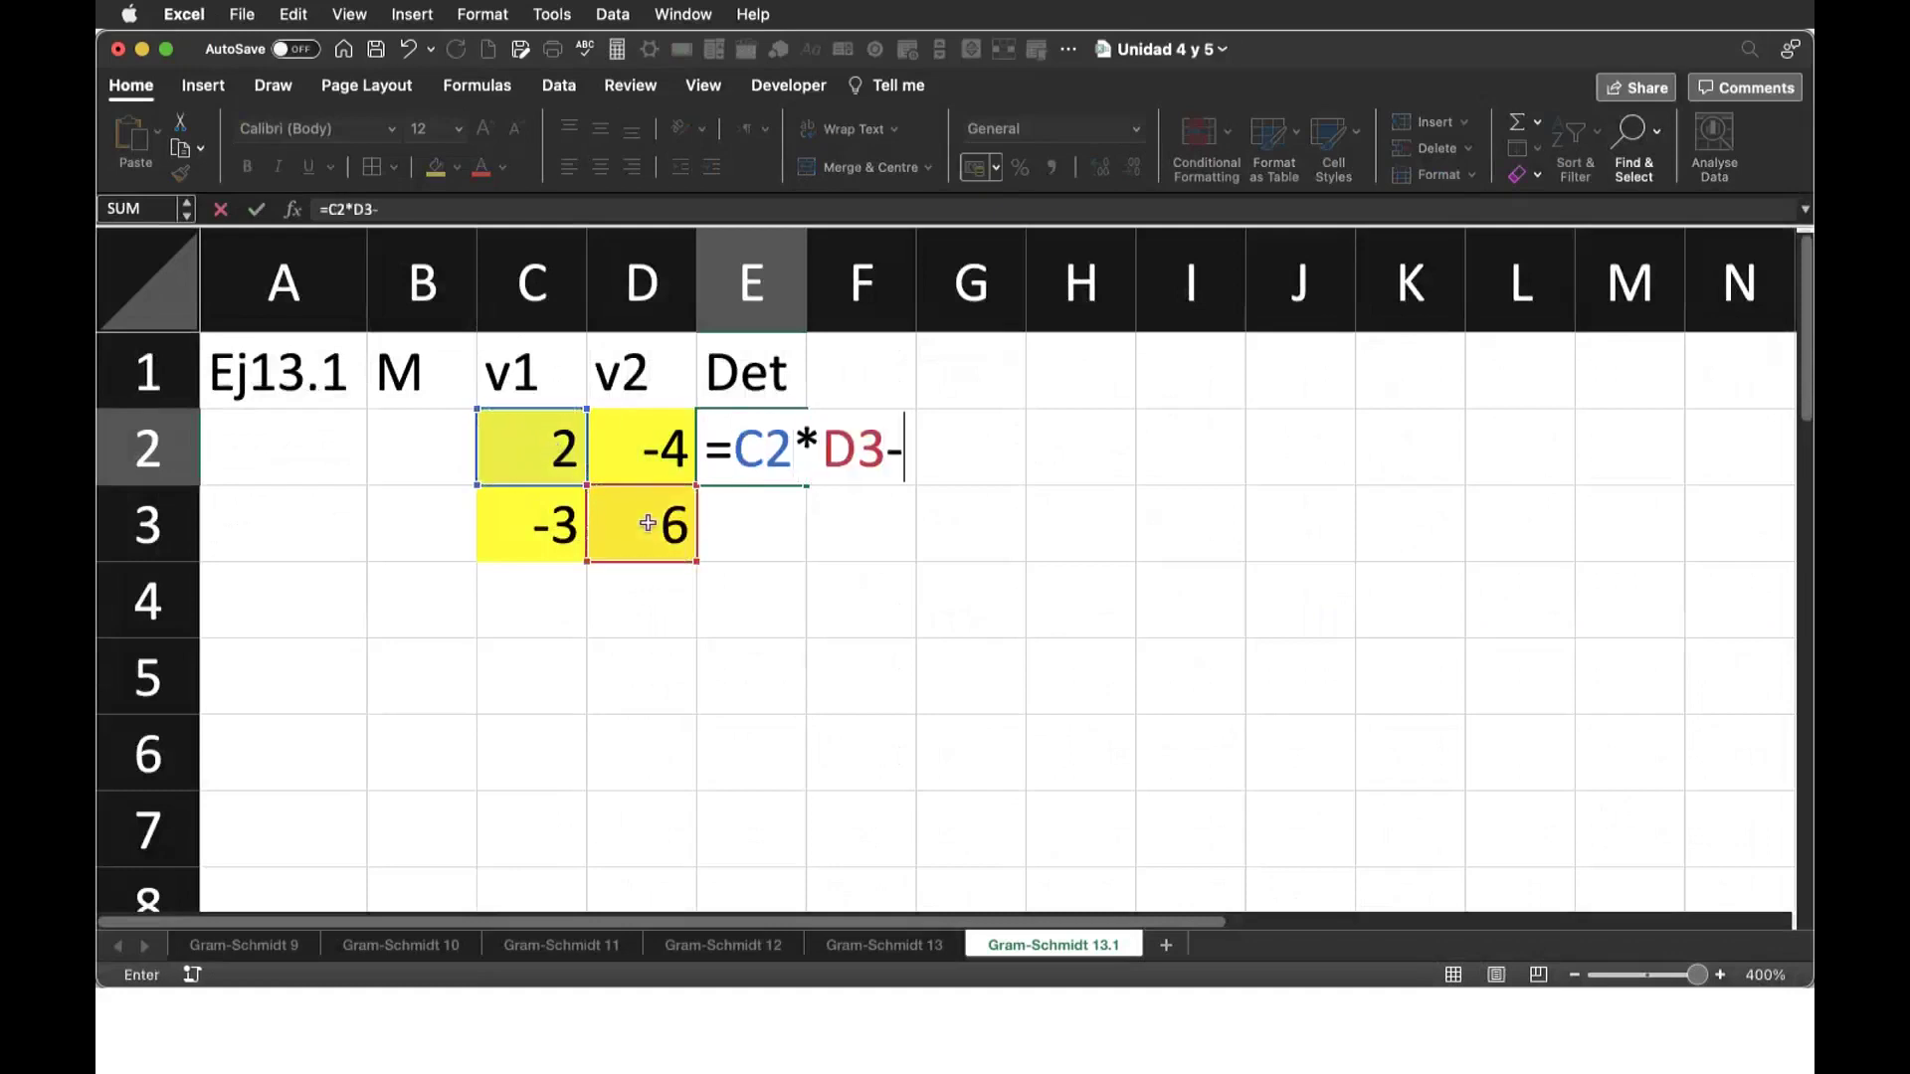
click(653, 452)
text(*)
click(563, 517)
key(Return)
click(871, 445)
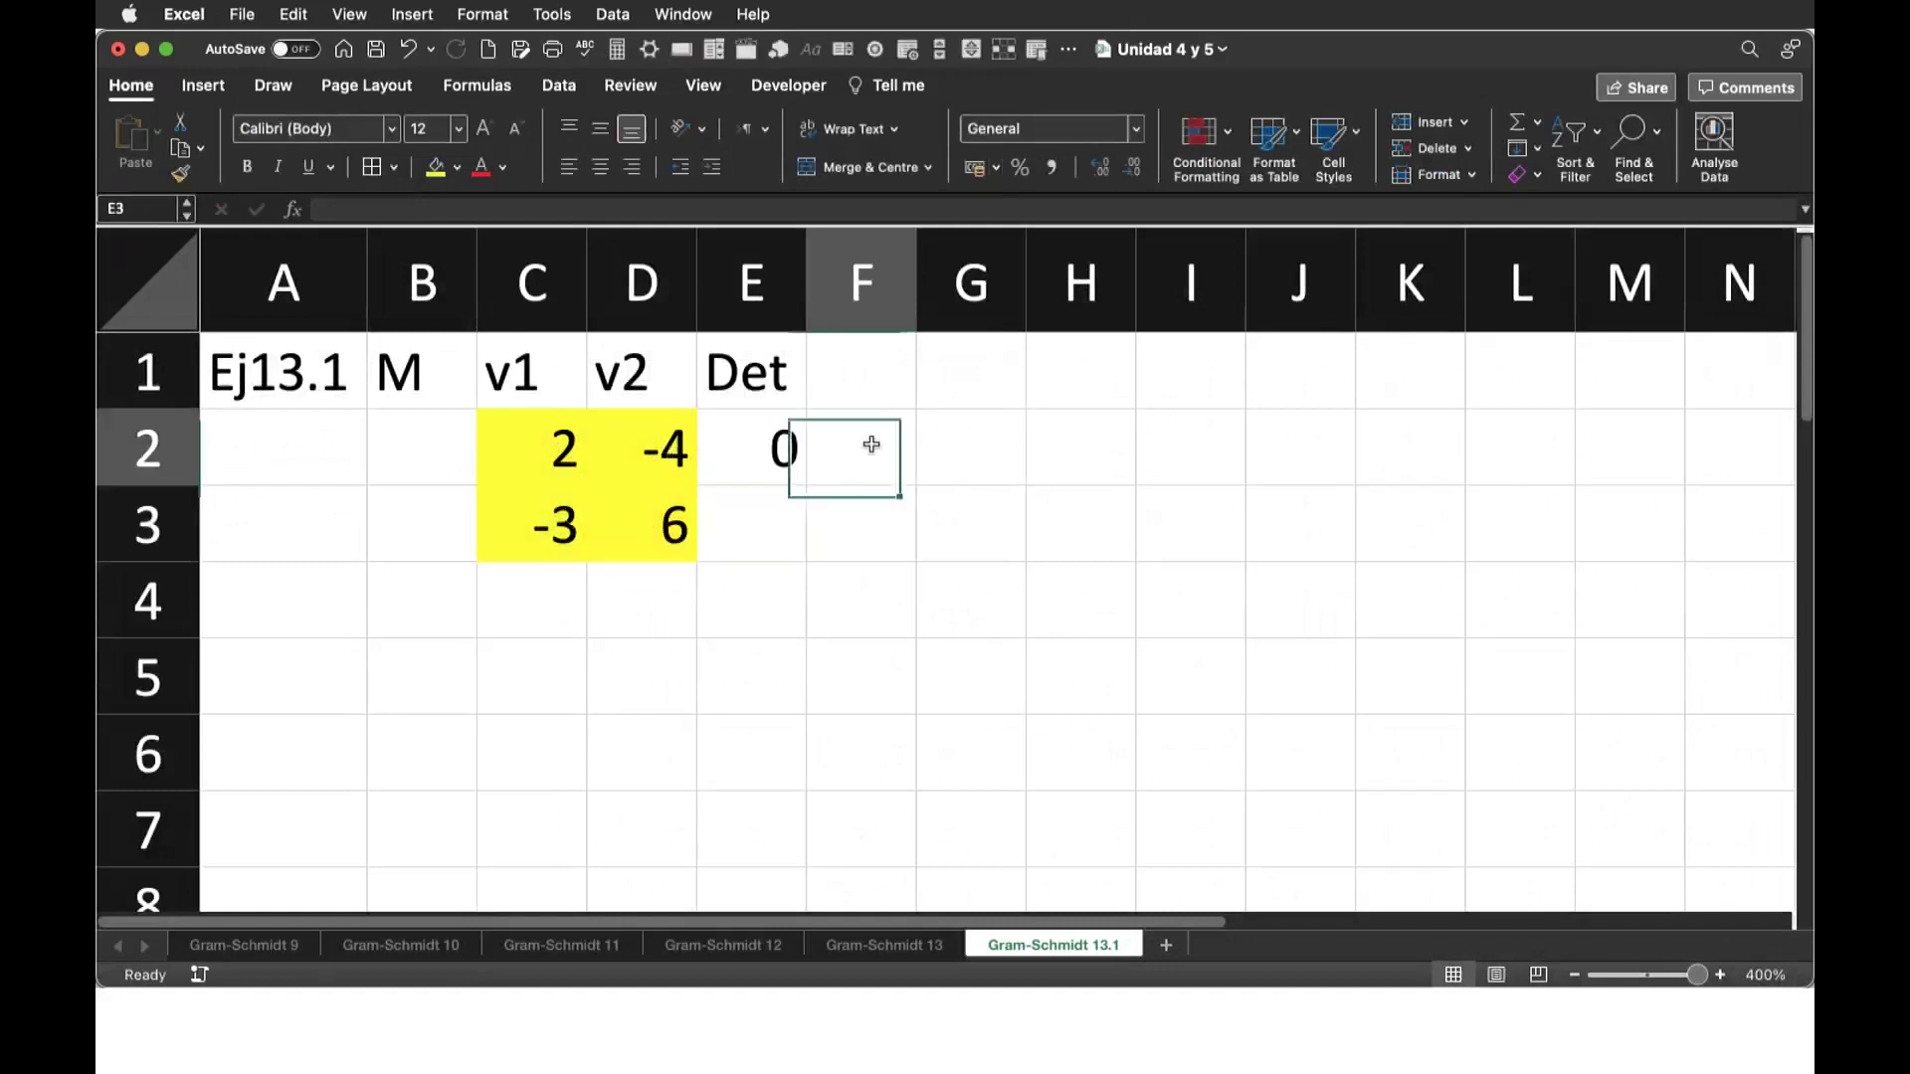
text(Depend)
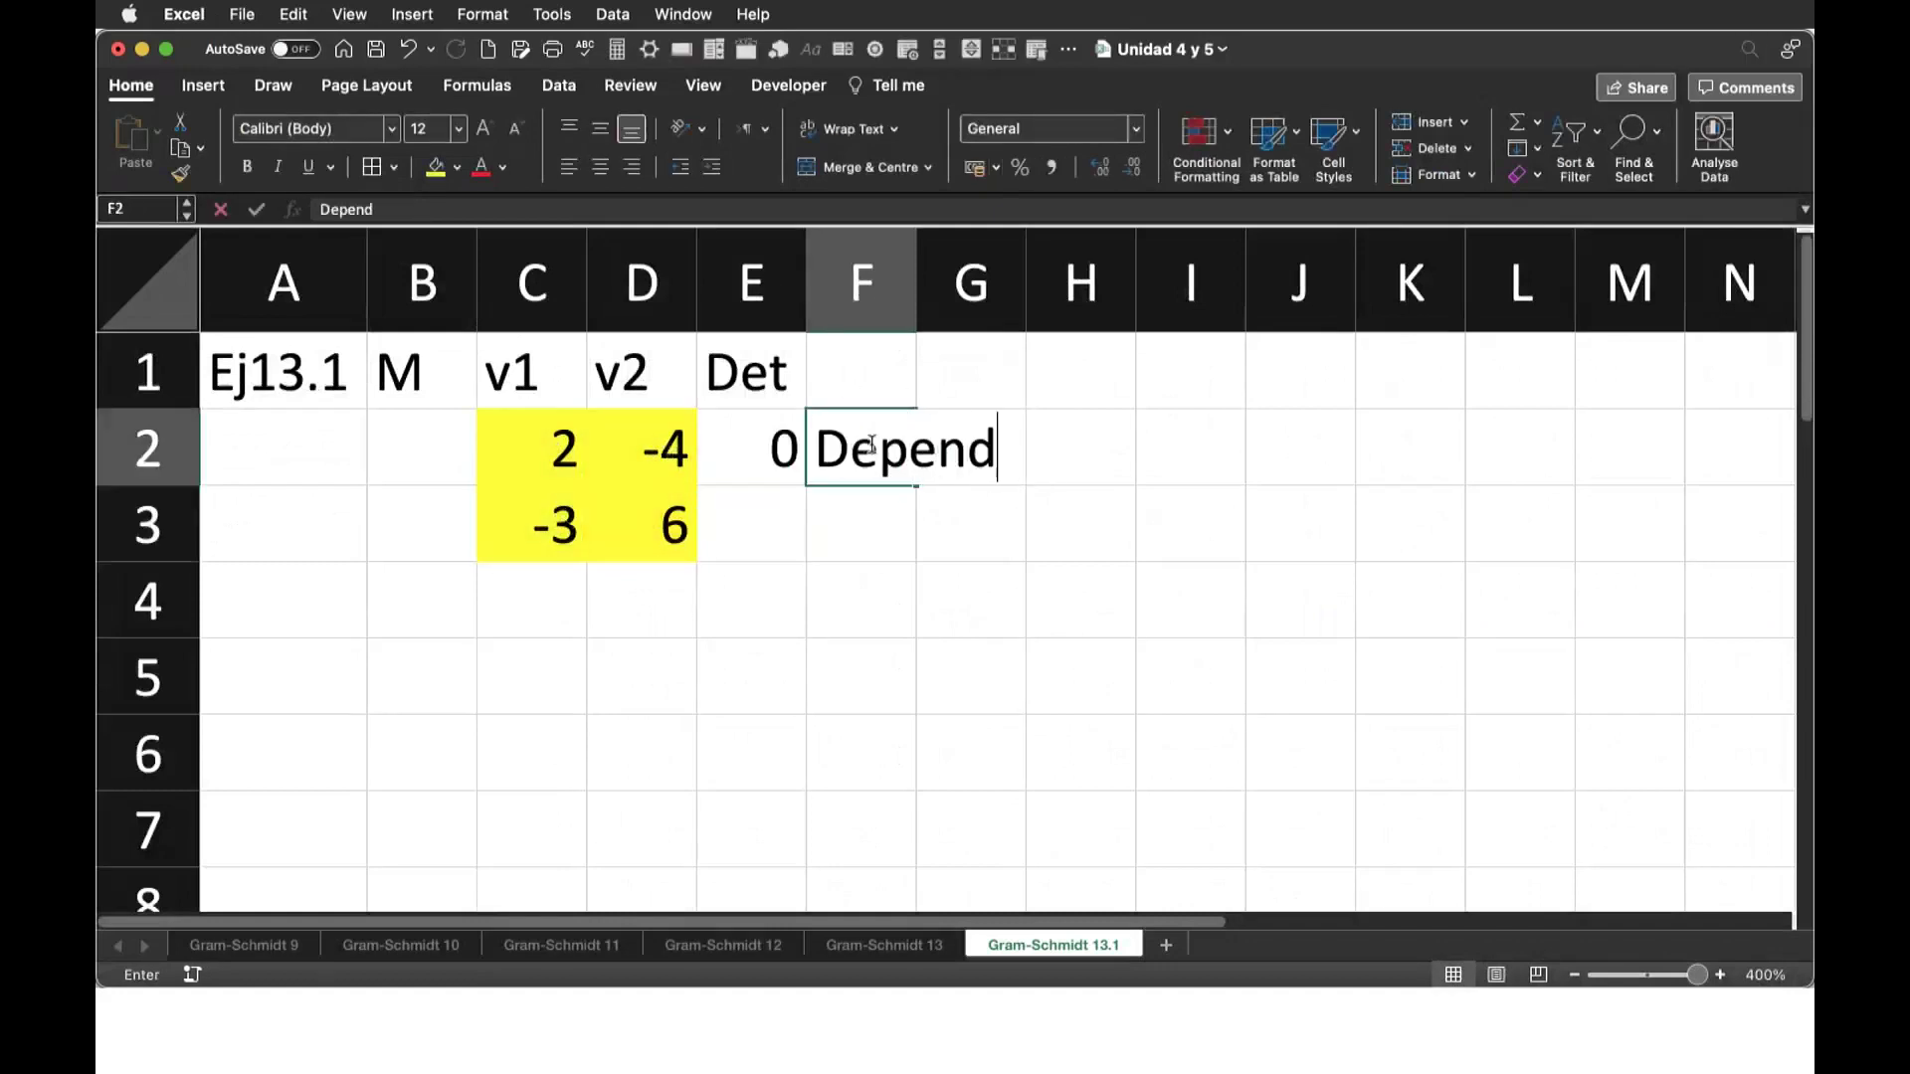
text(encia lineal,)
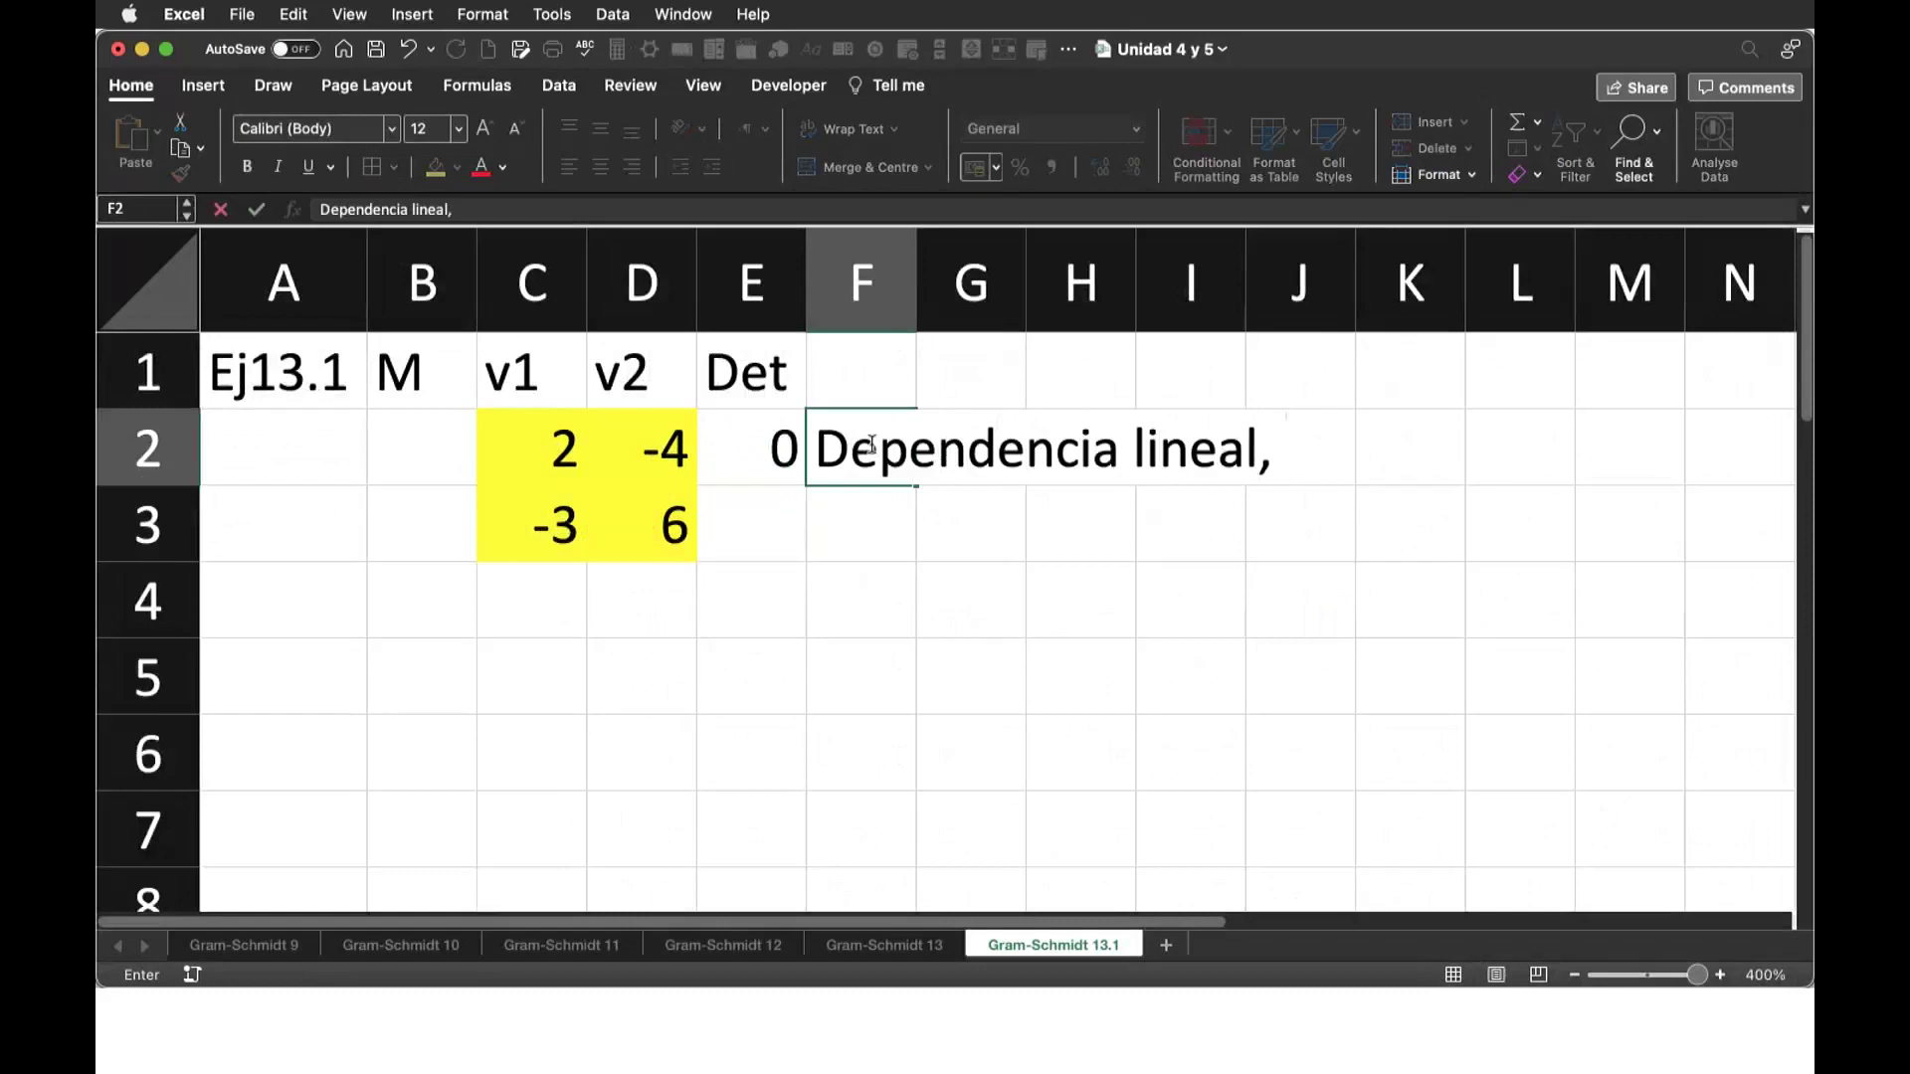
text( son colineales)
Step: Confirm the F2 note, then open GeoGebra's angle and measurement tool list
key(Return)
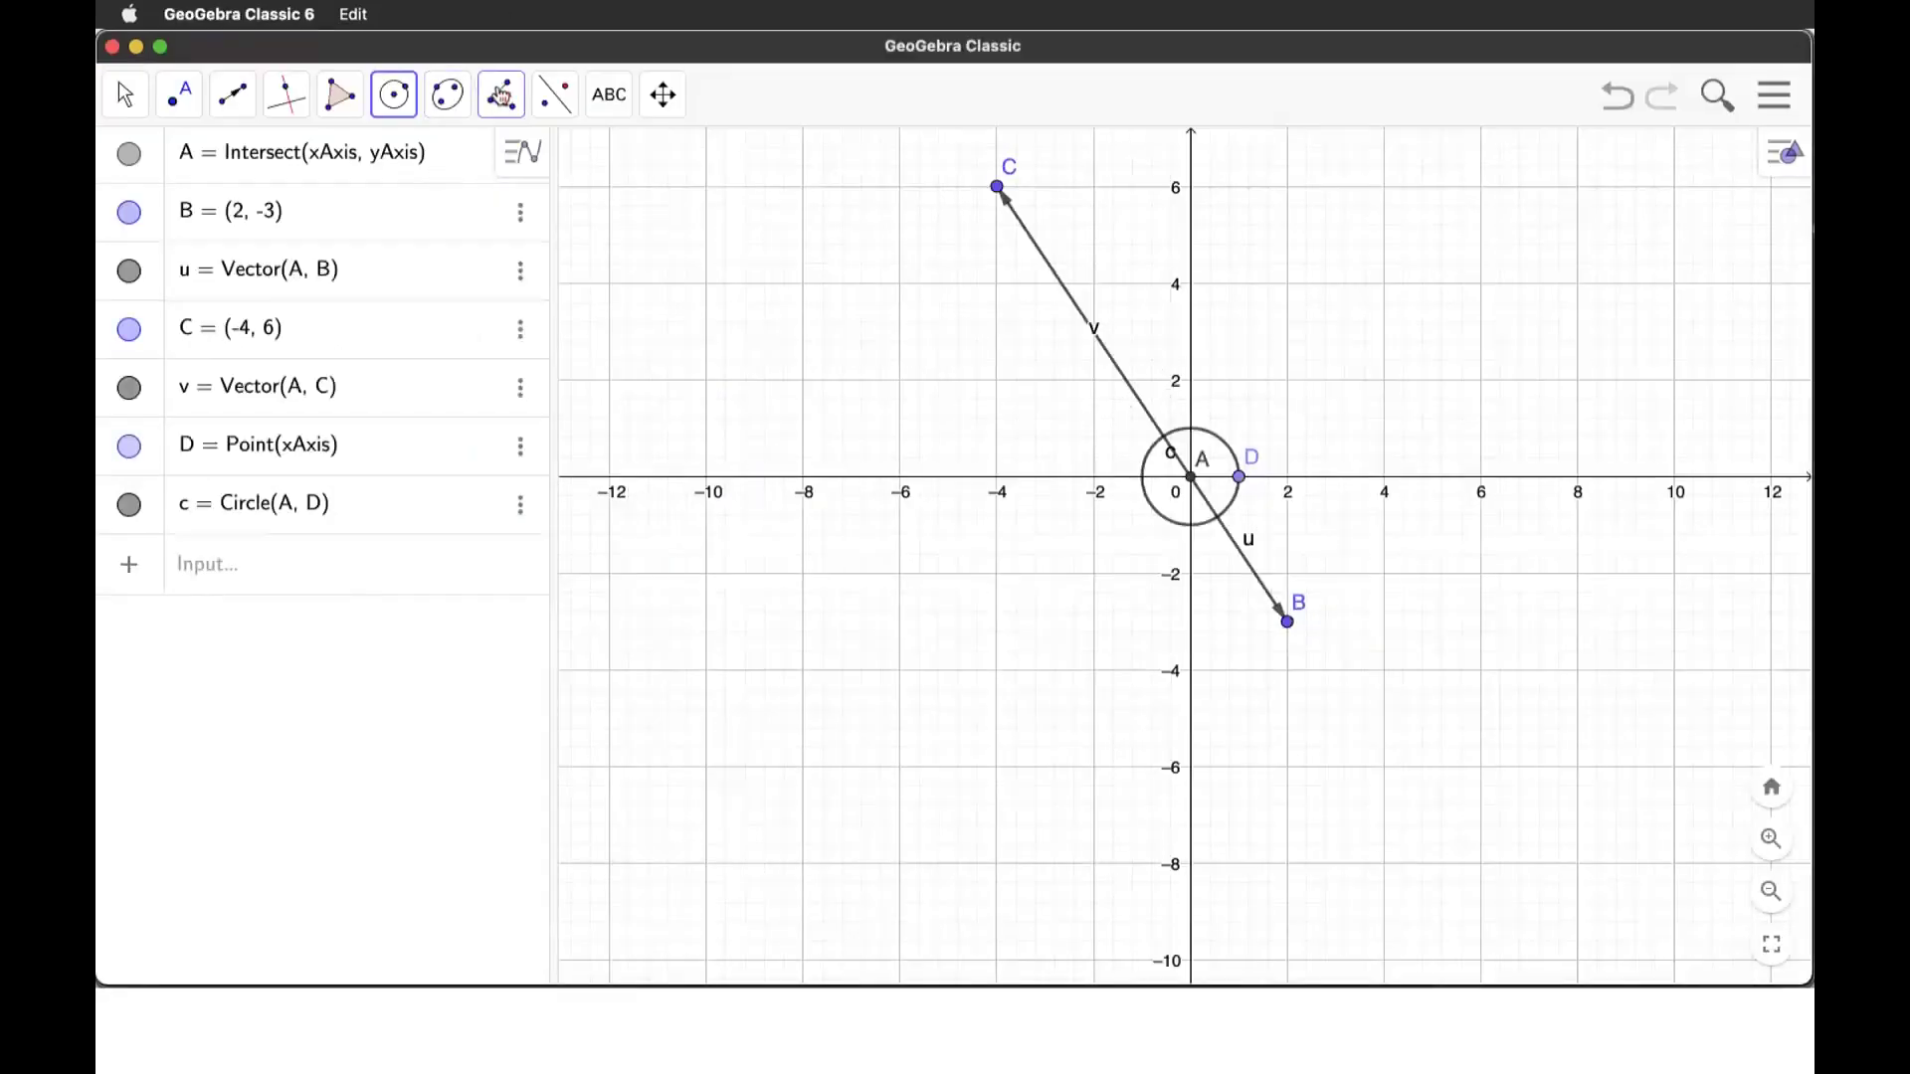
click(511, 103)
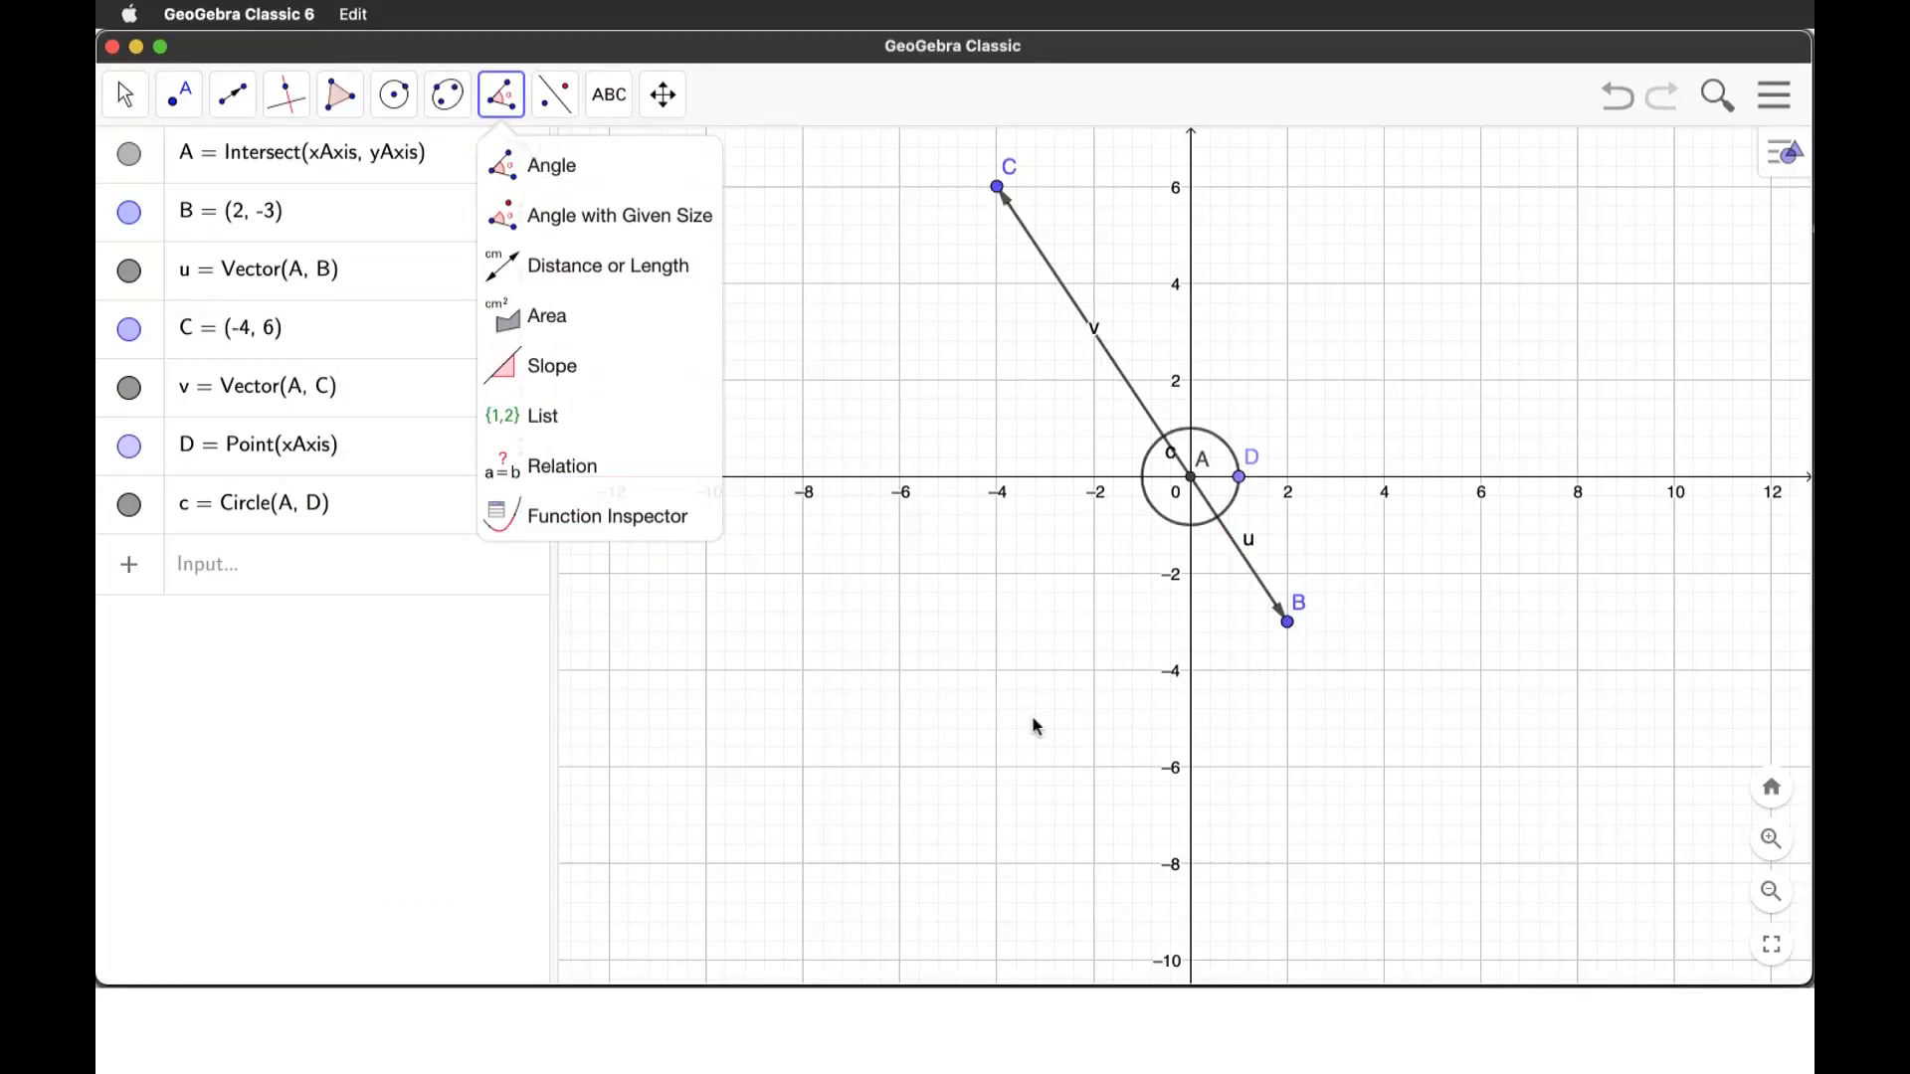
Step: Measure angle α at origin A from point B to point C, between u and v
click(602, 175)
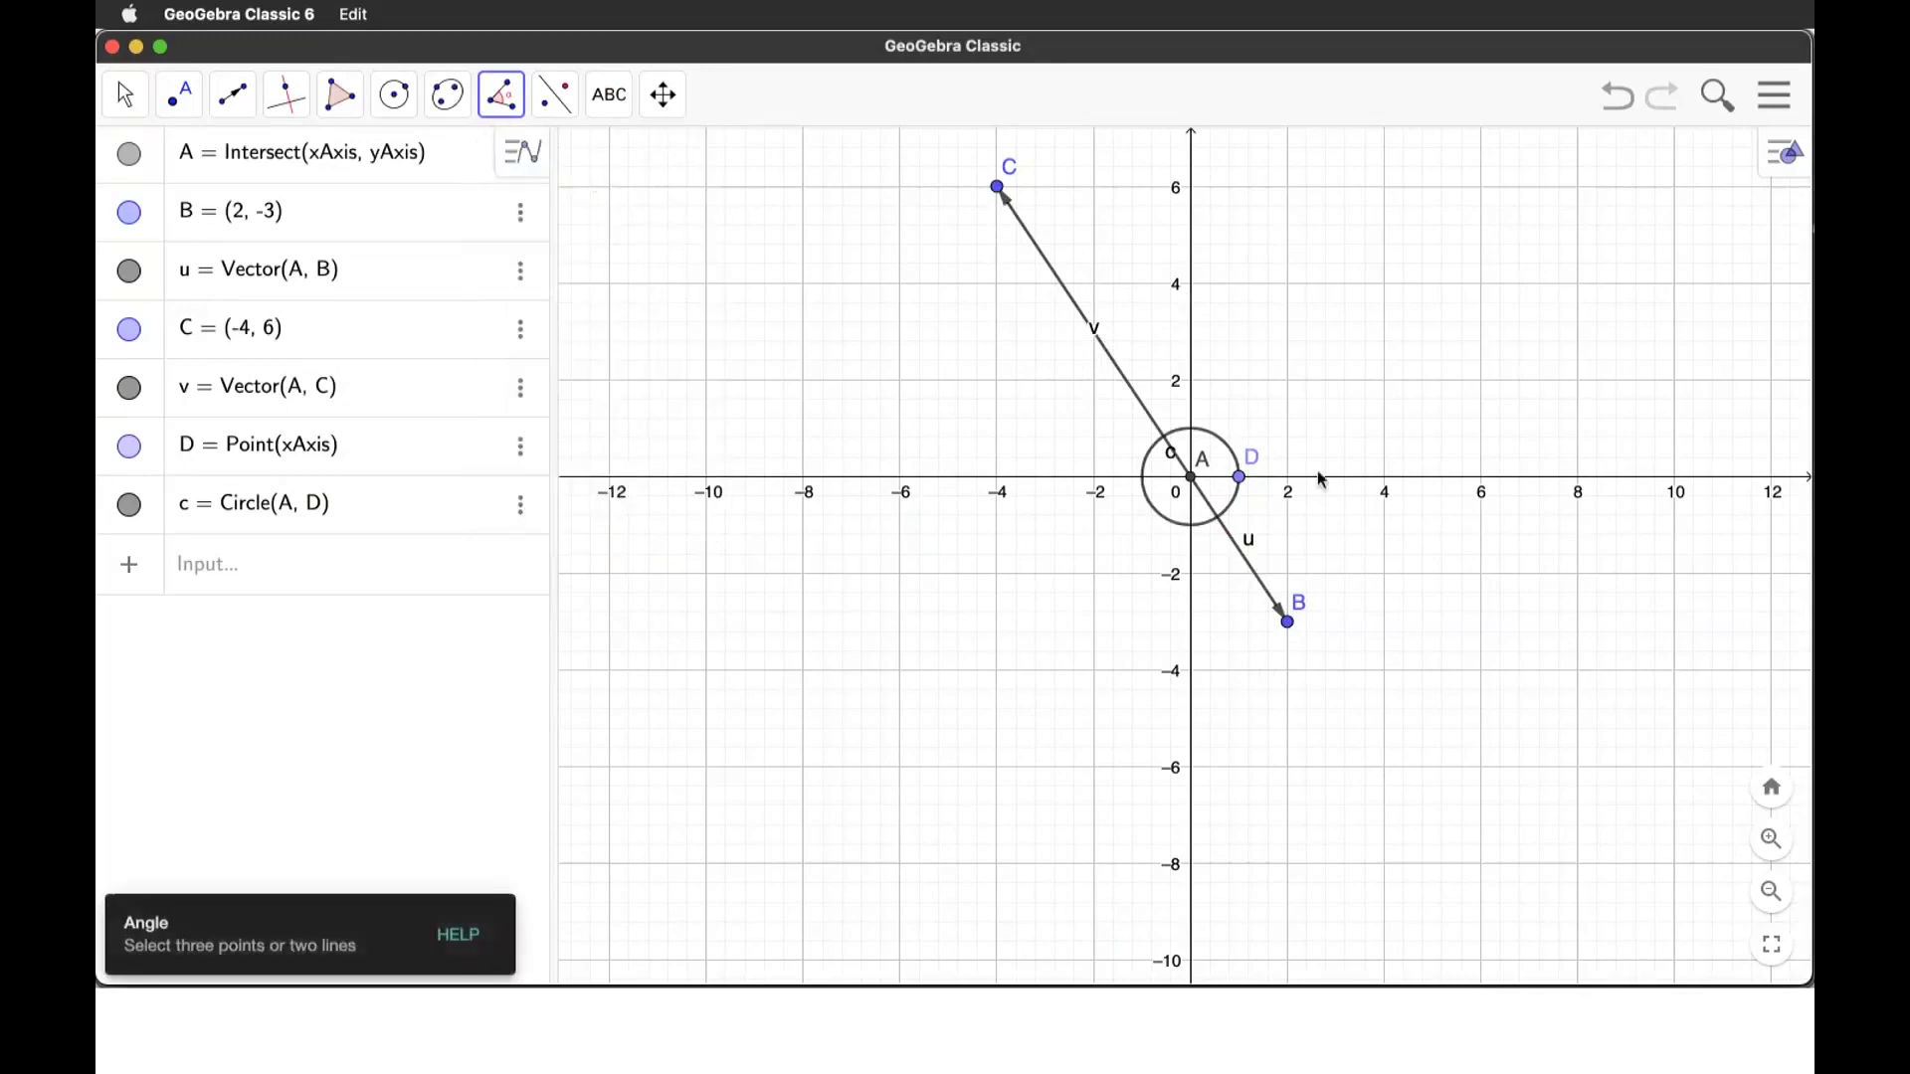
click(1289, 623)
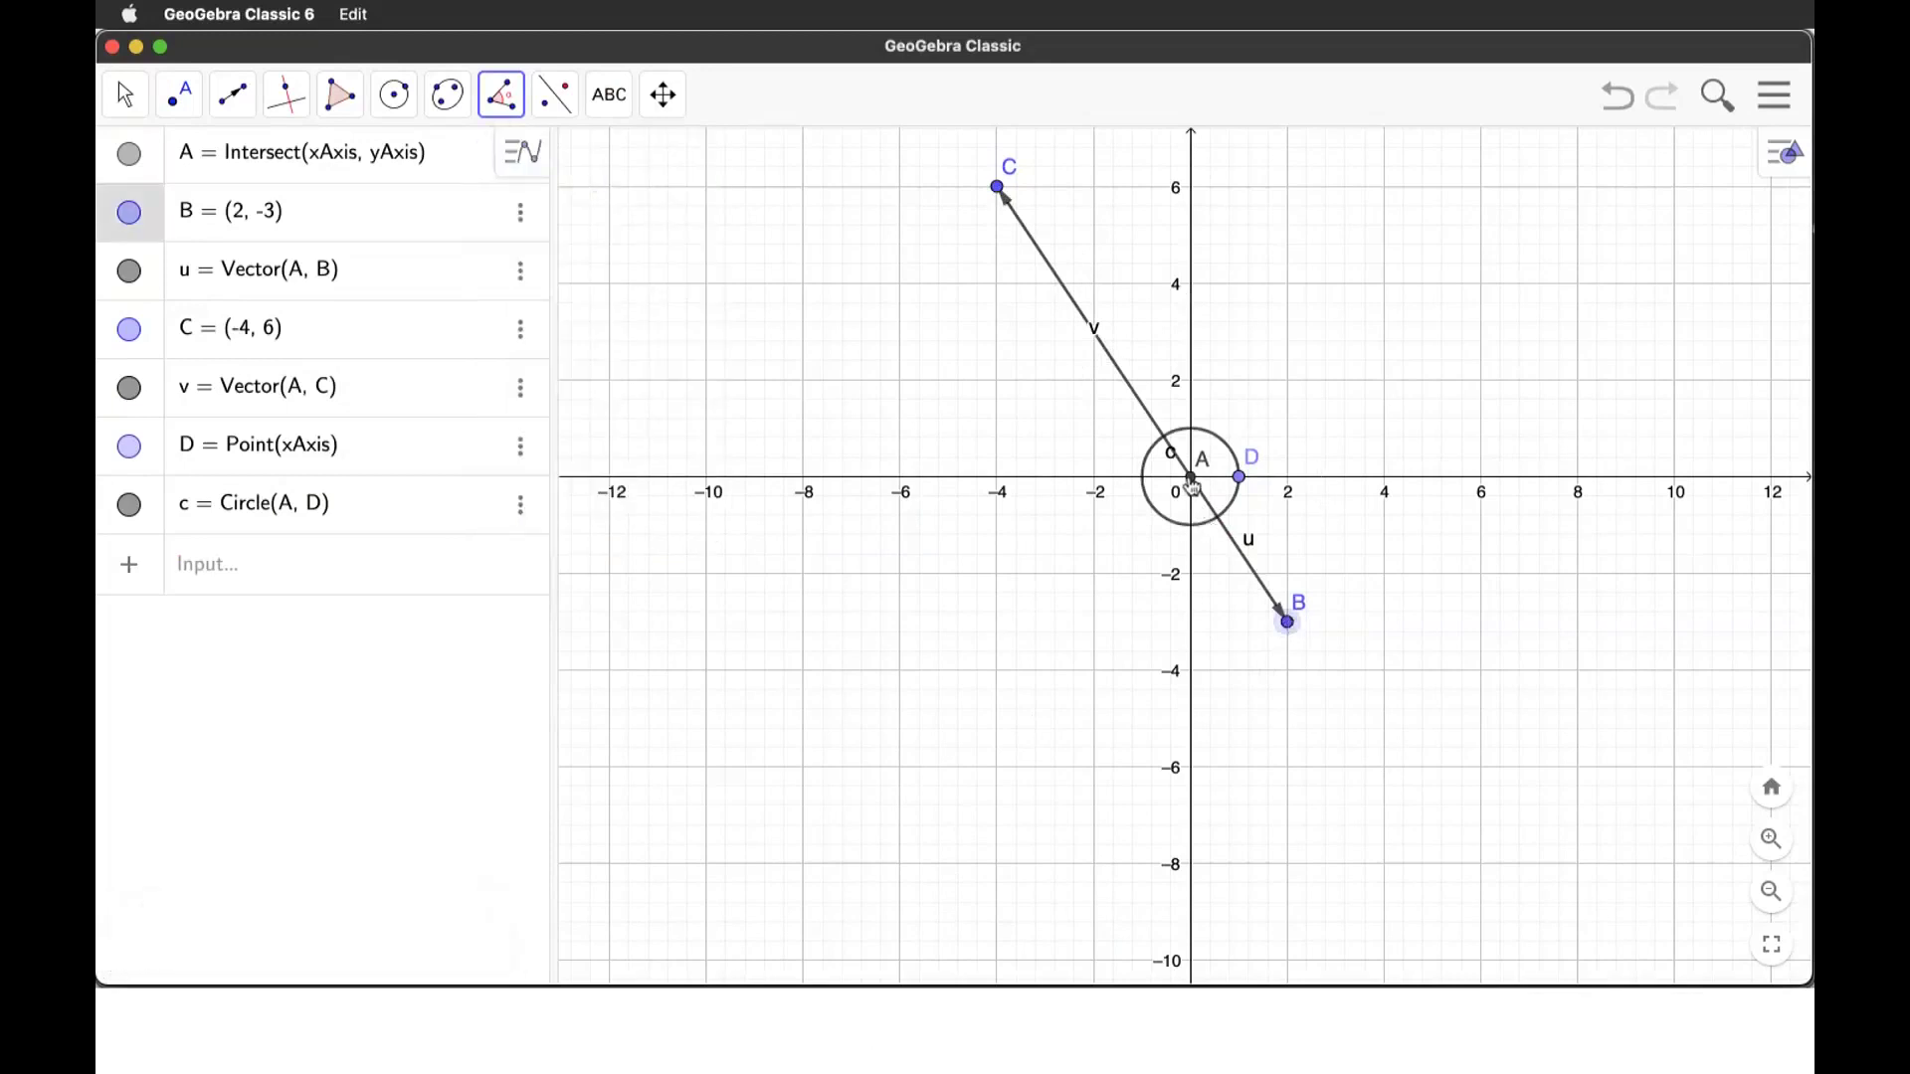
click(1192, 478)
click(997, 189)
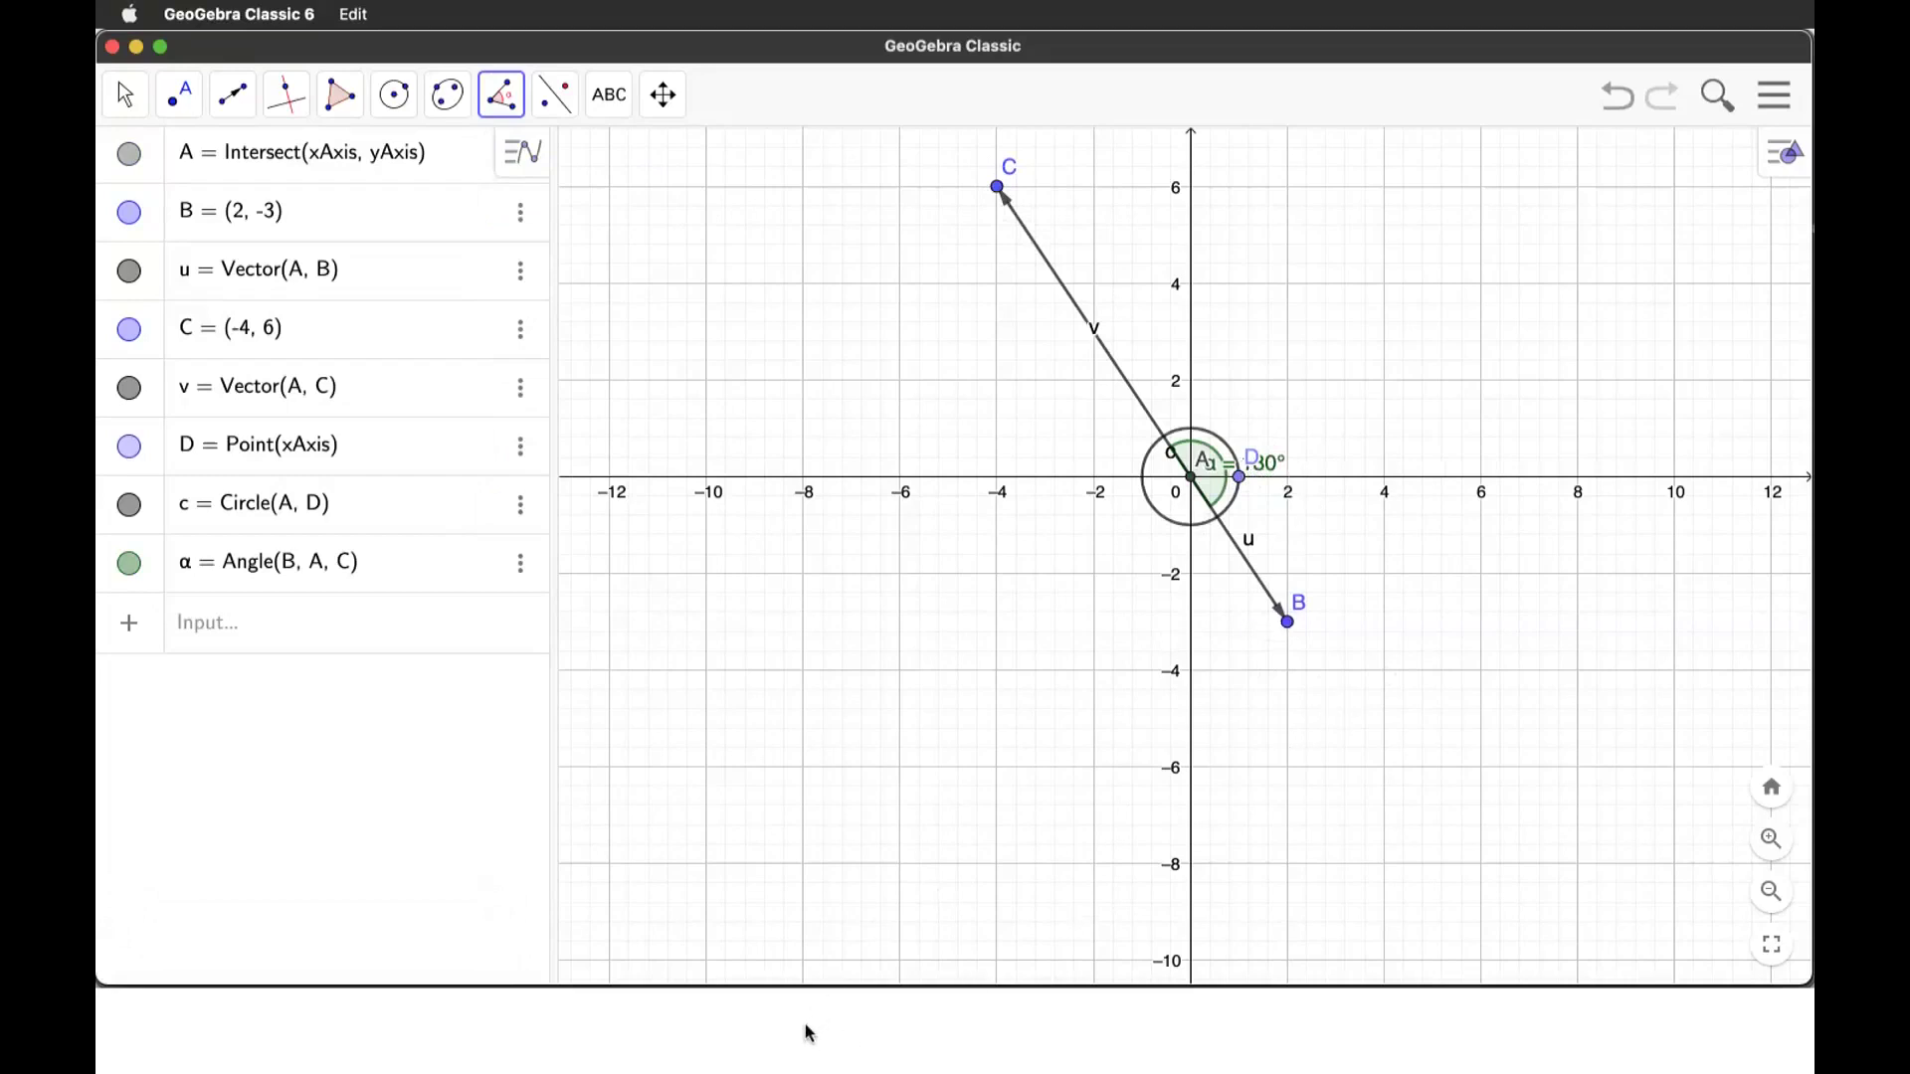
key(super+Tab)
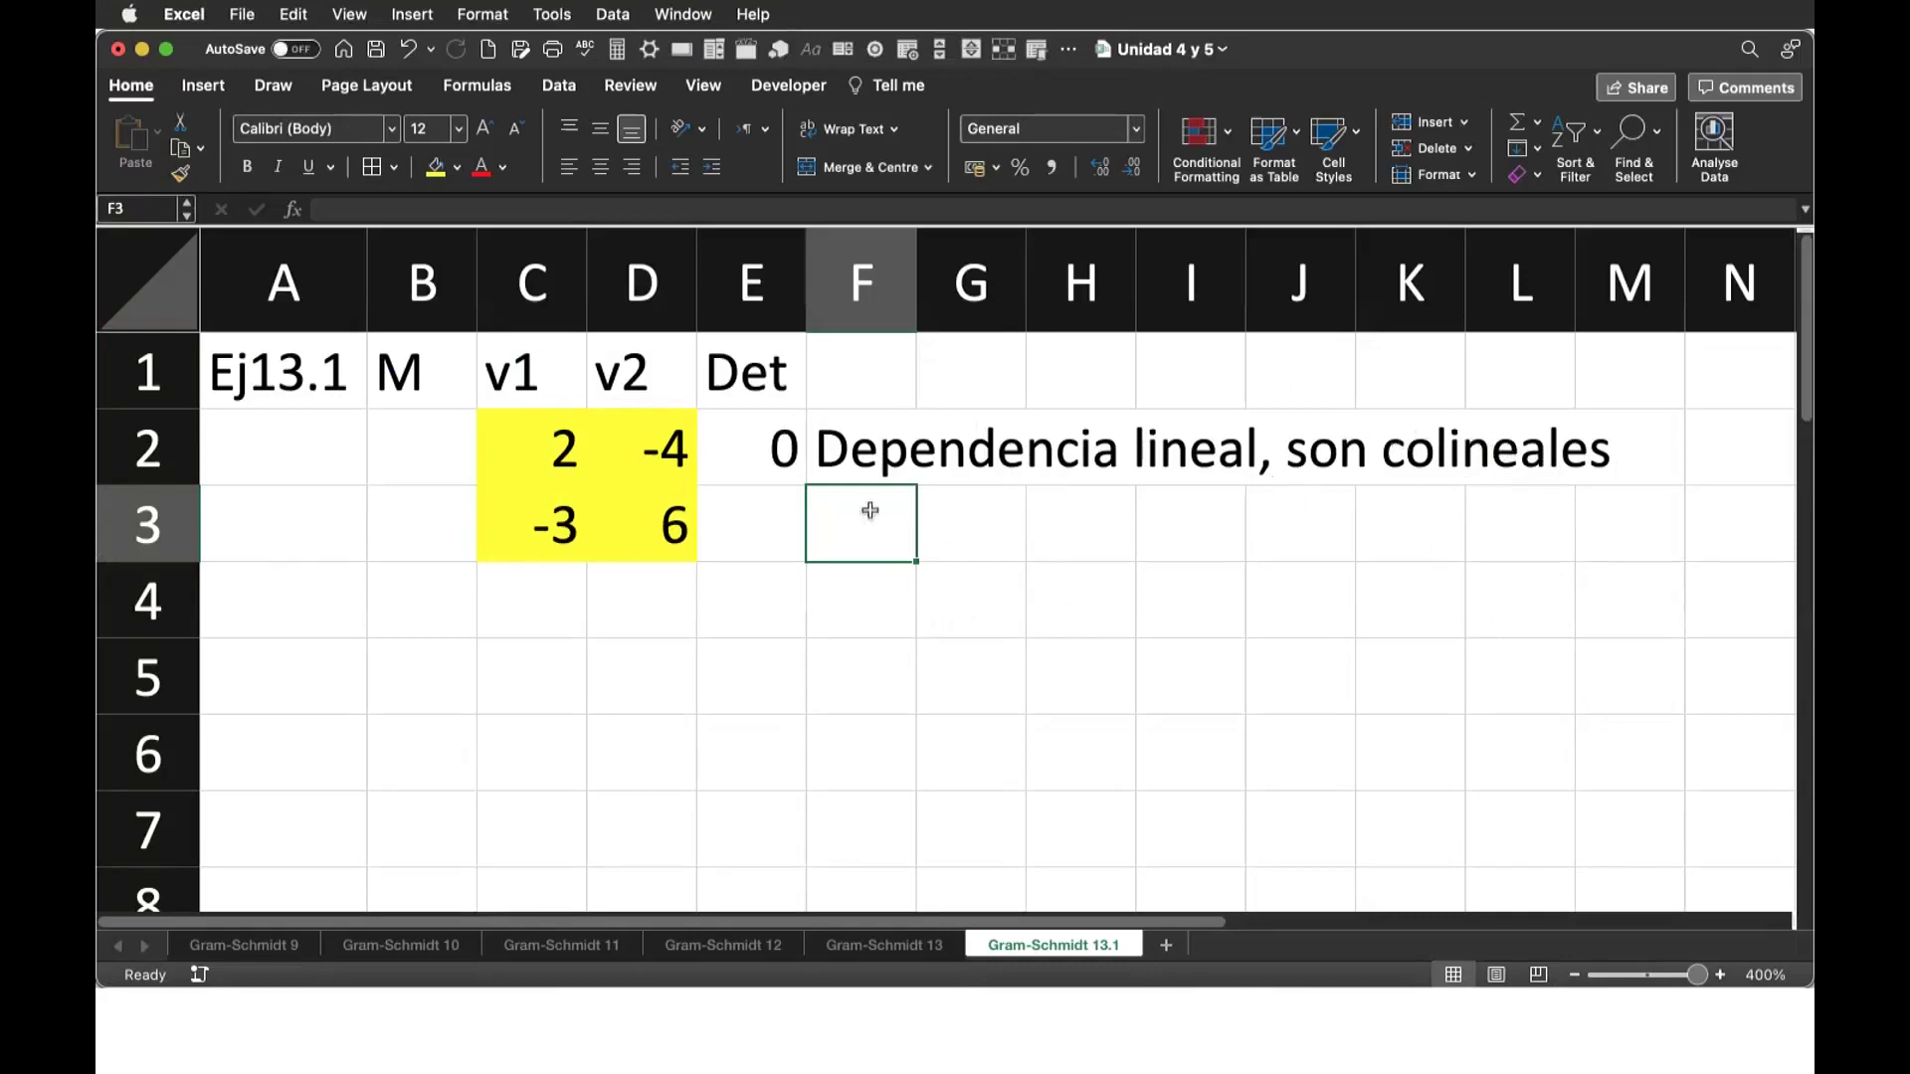
Step: Give the determinant cell E2 a light orange fill
click(766, 457)
click(457, 167)
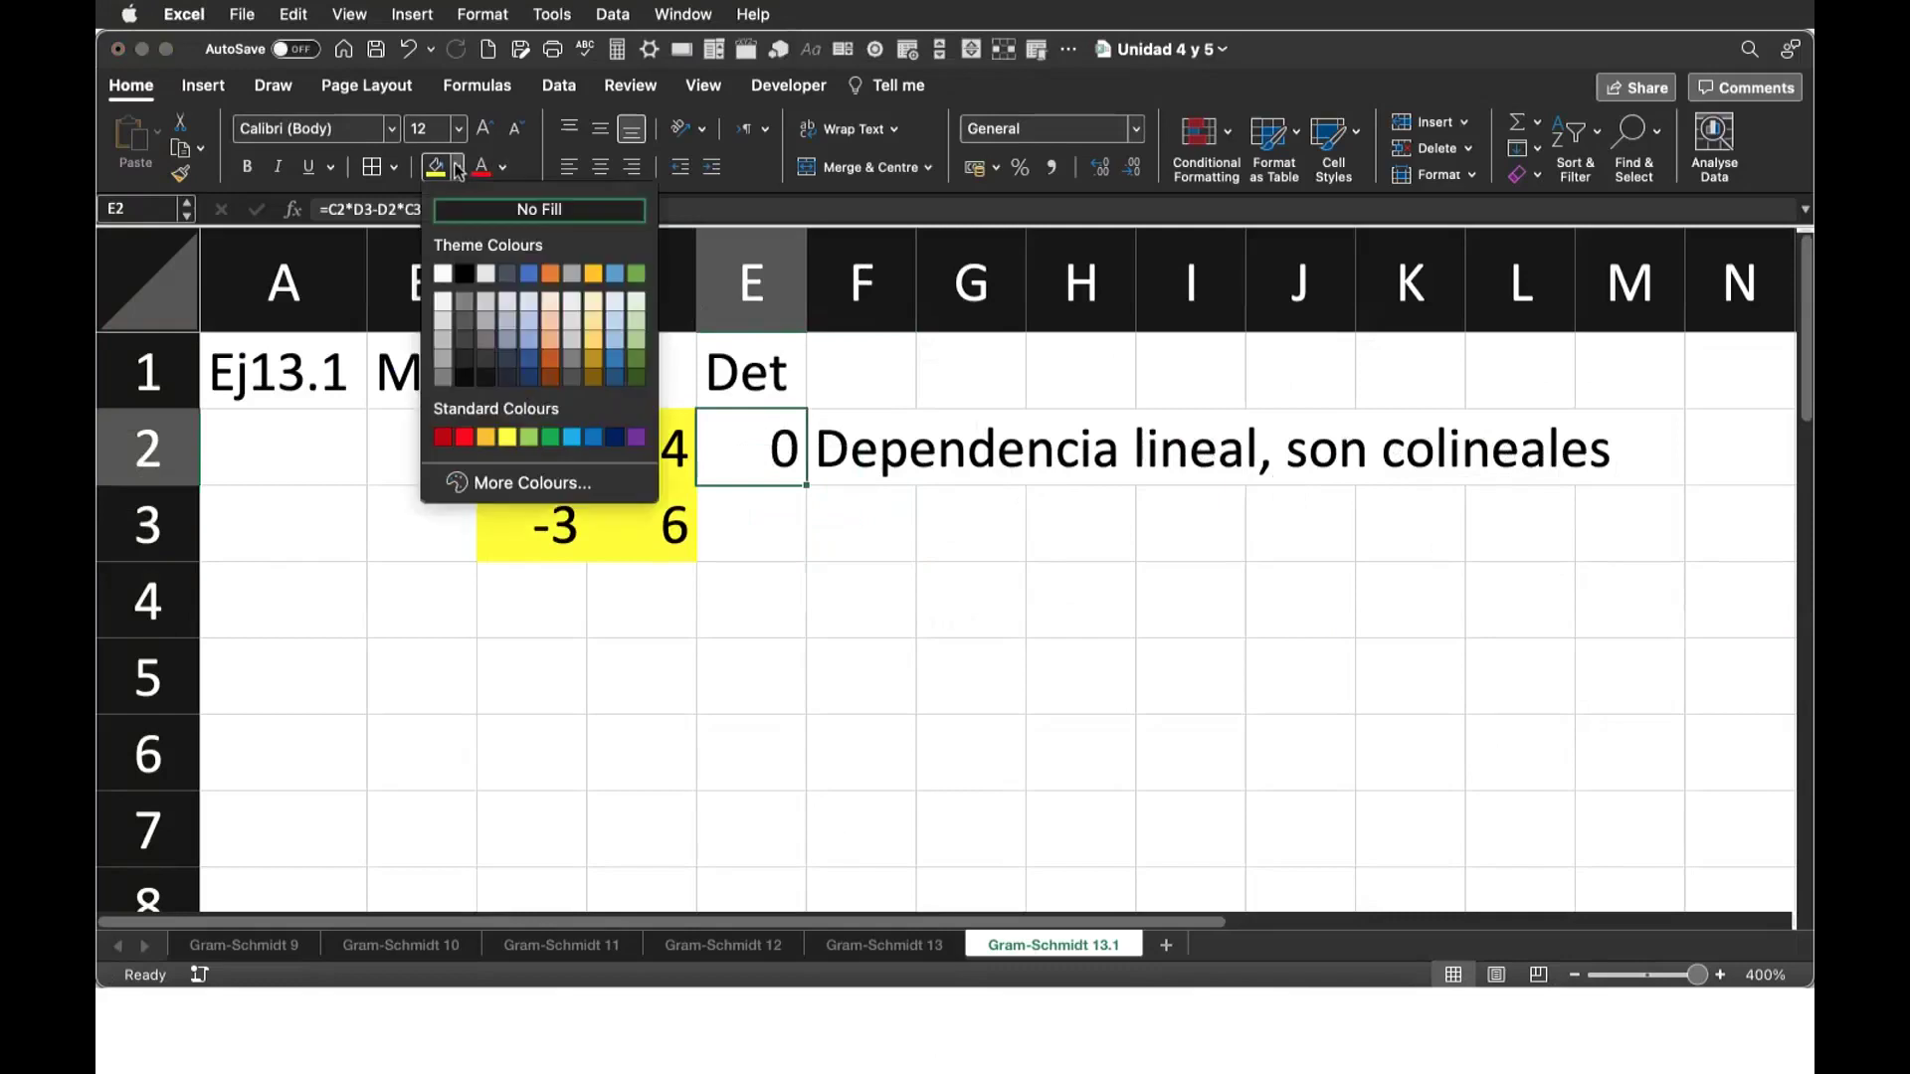
click(592, 339)
Step: Select the matrix cells C2:D3 row by row and cell by cell
drag(542, 451, 636, 517)
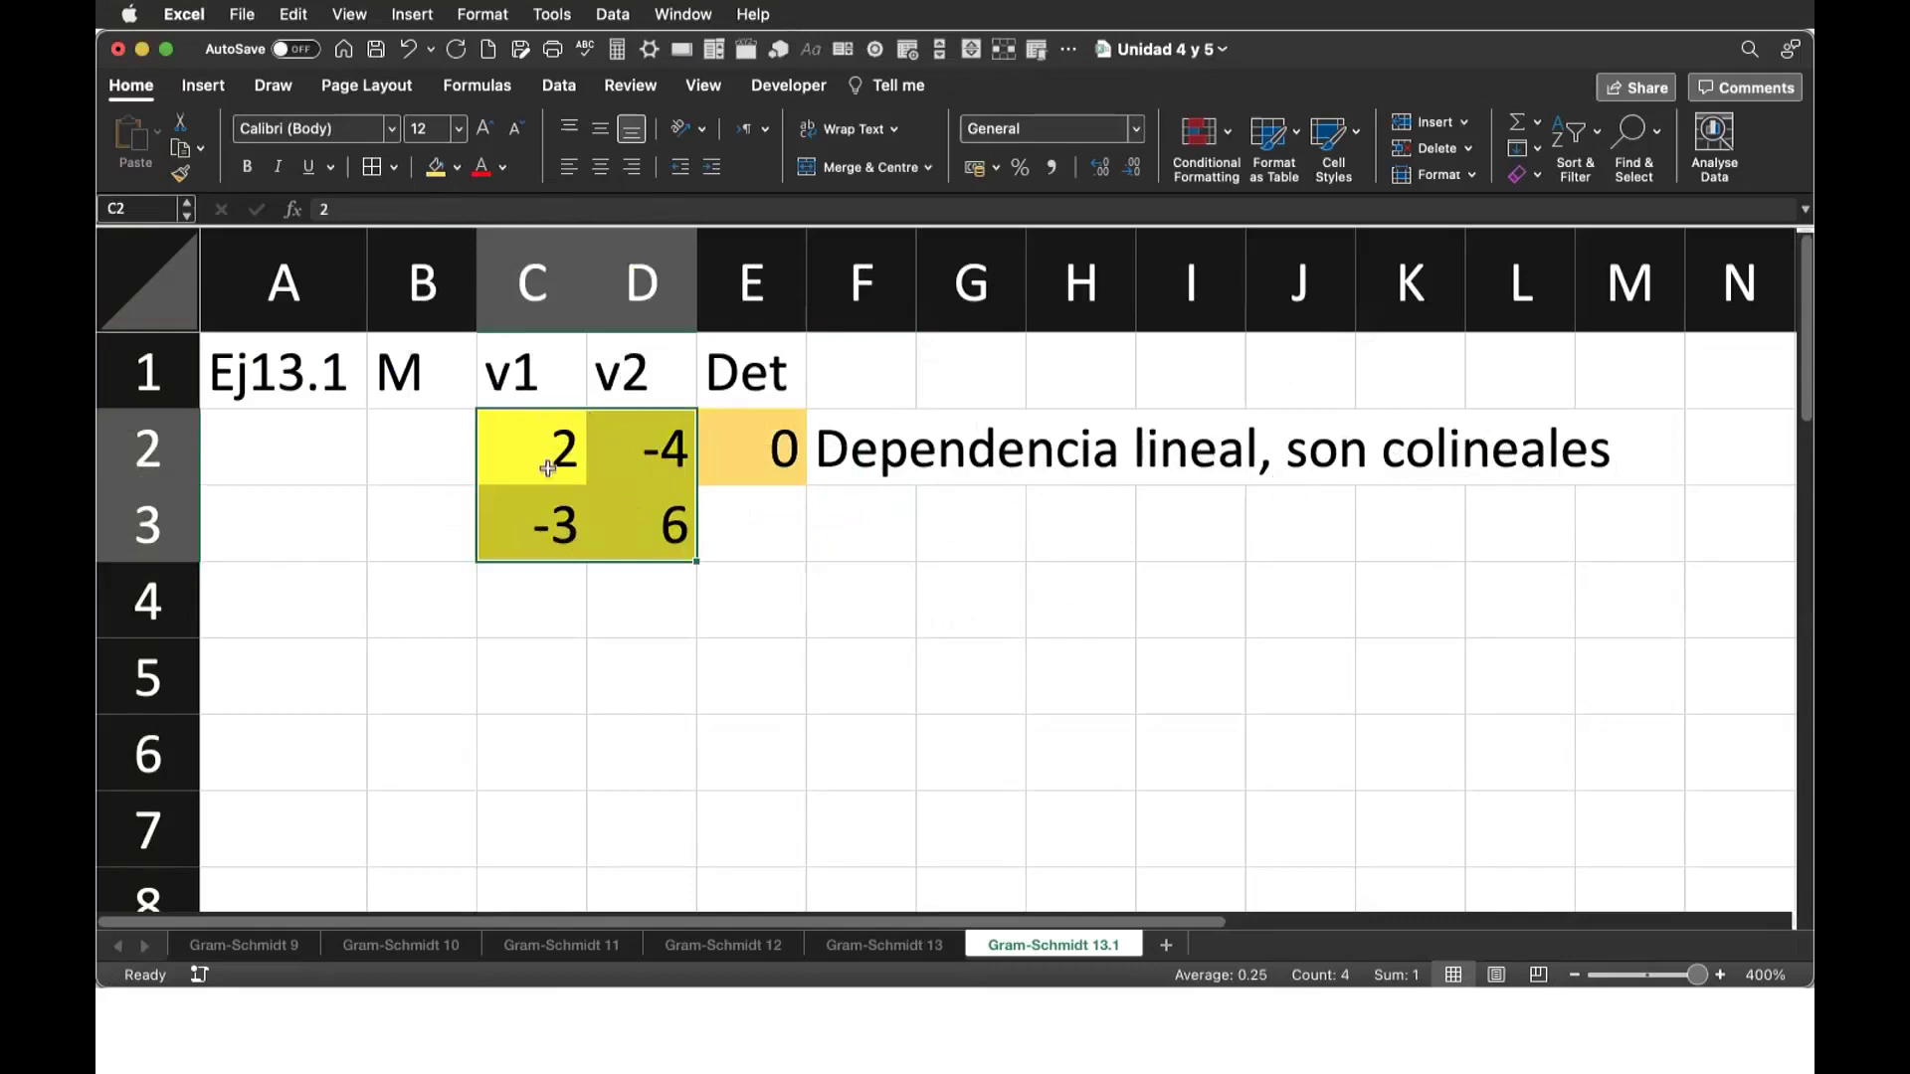
click(552, 448)
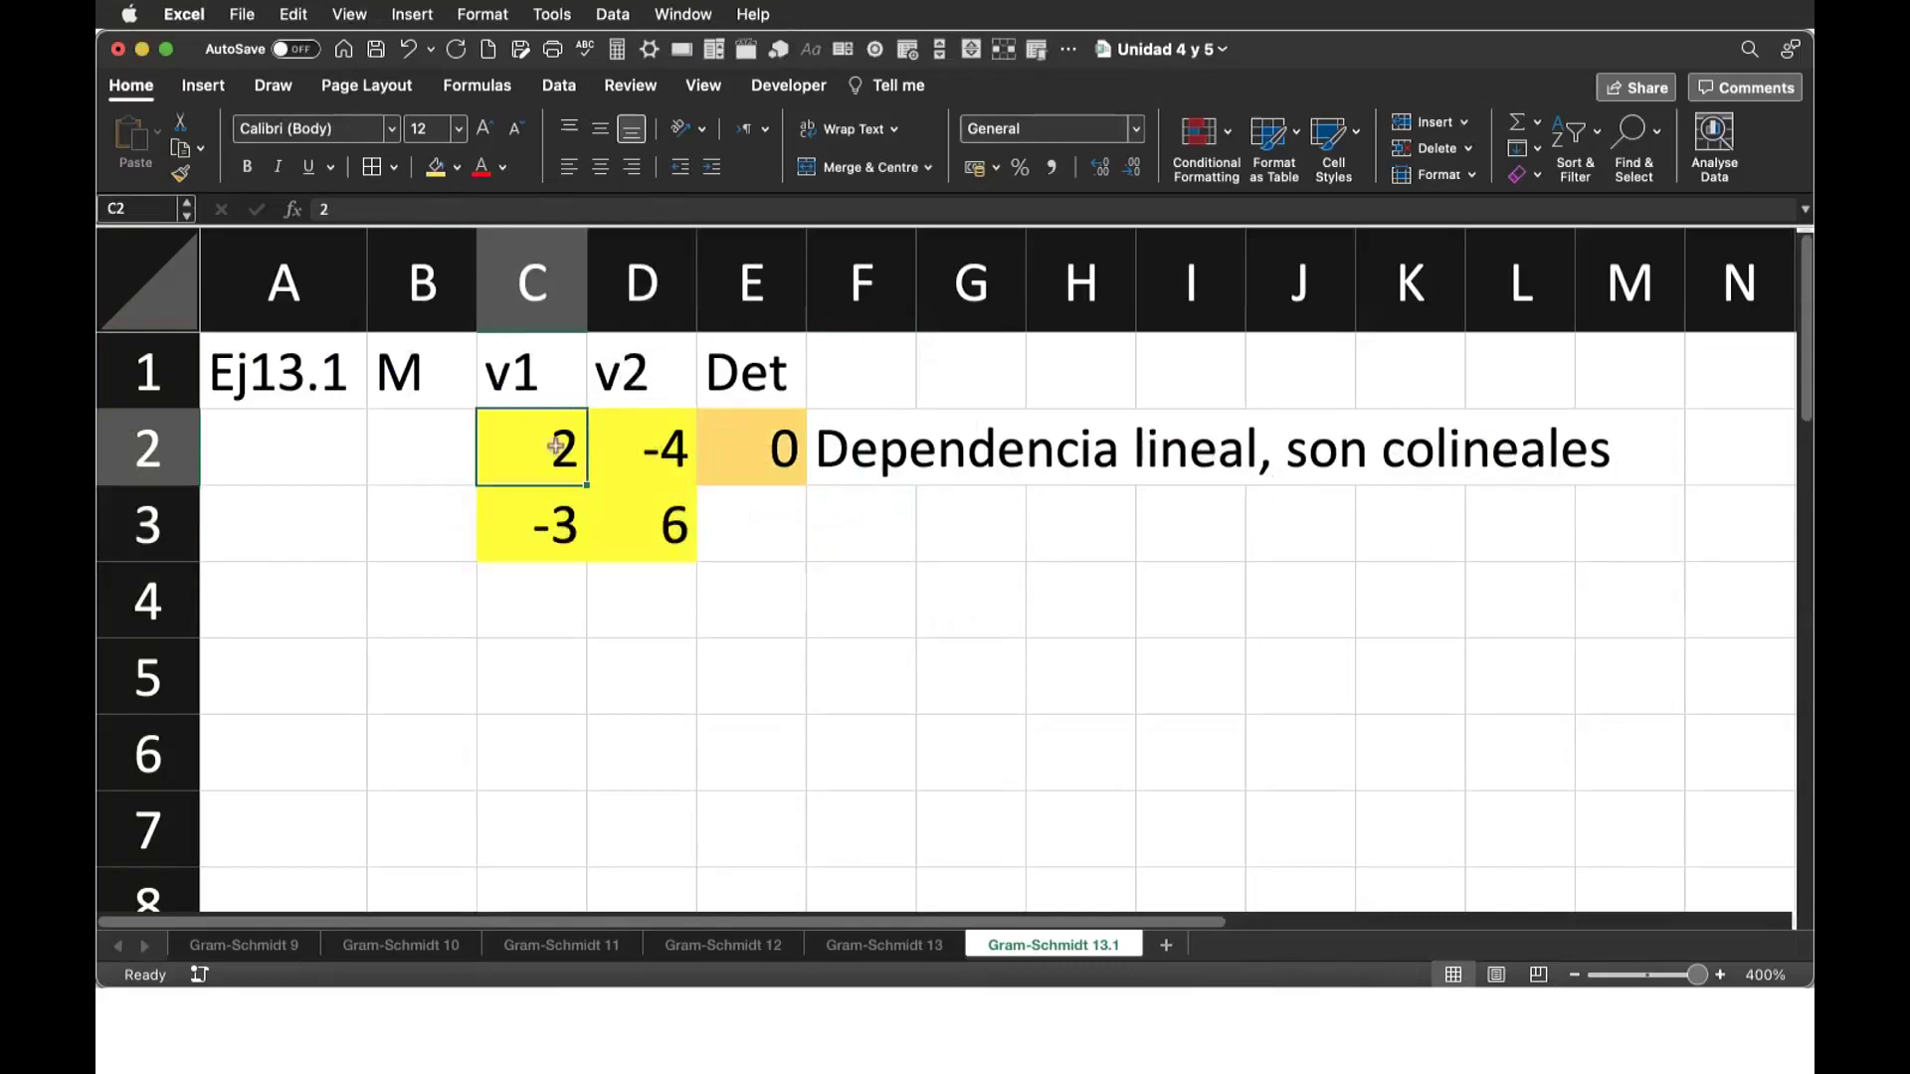
drag(547, 450, 625, 443)
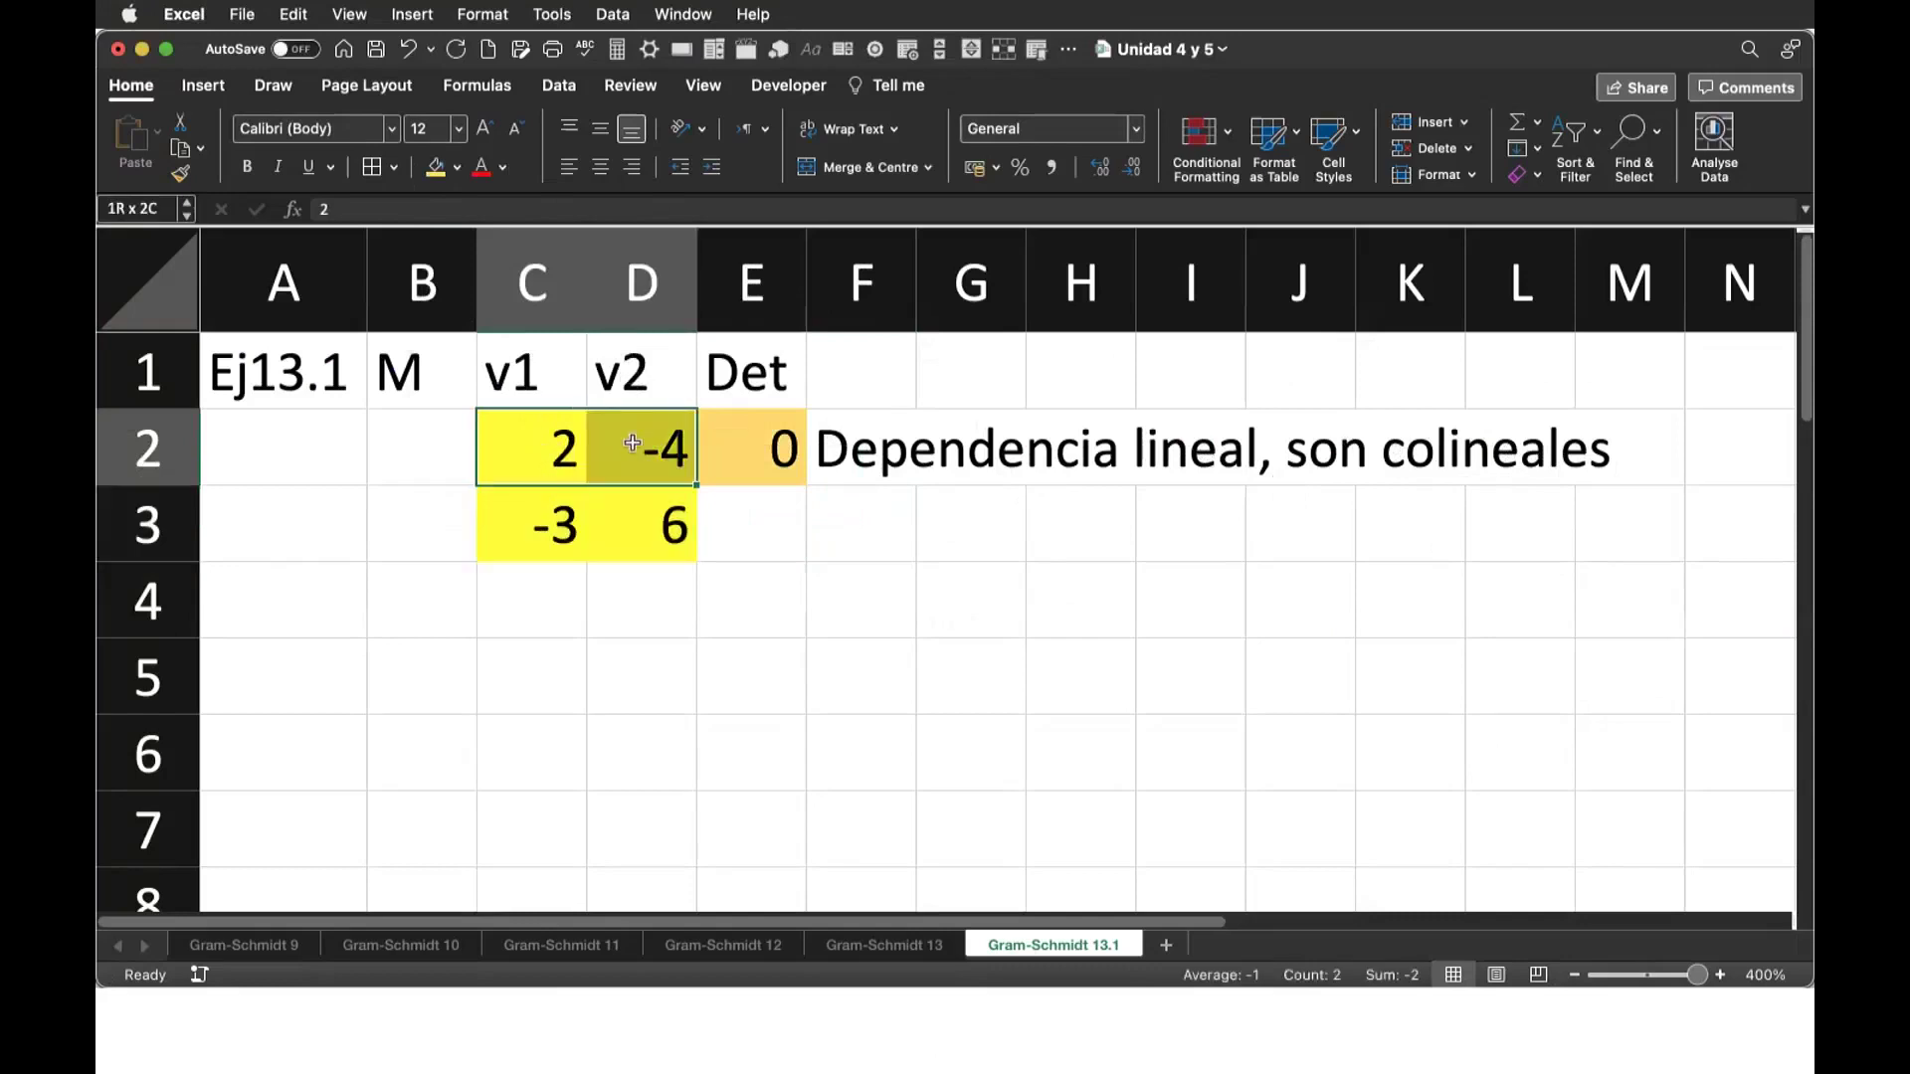
drag(525, 522, 645, 520)
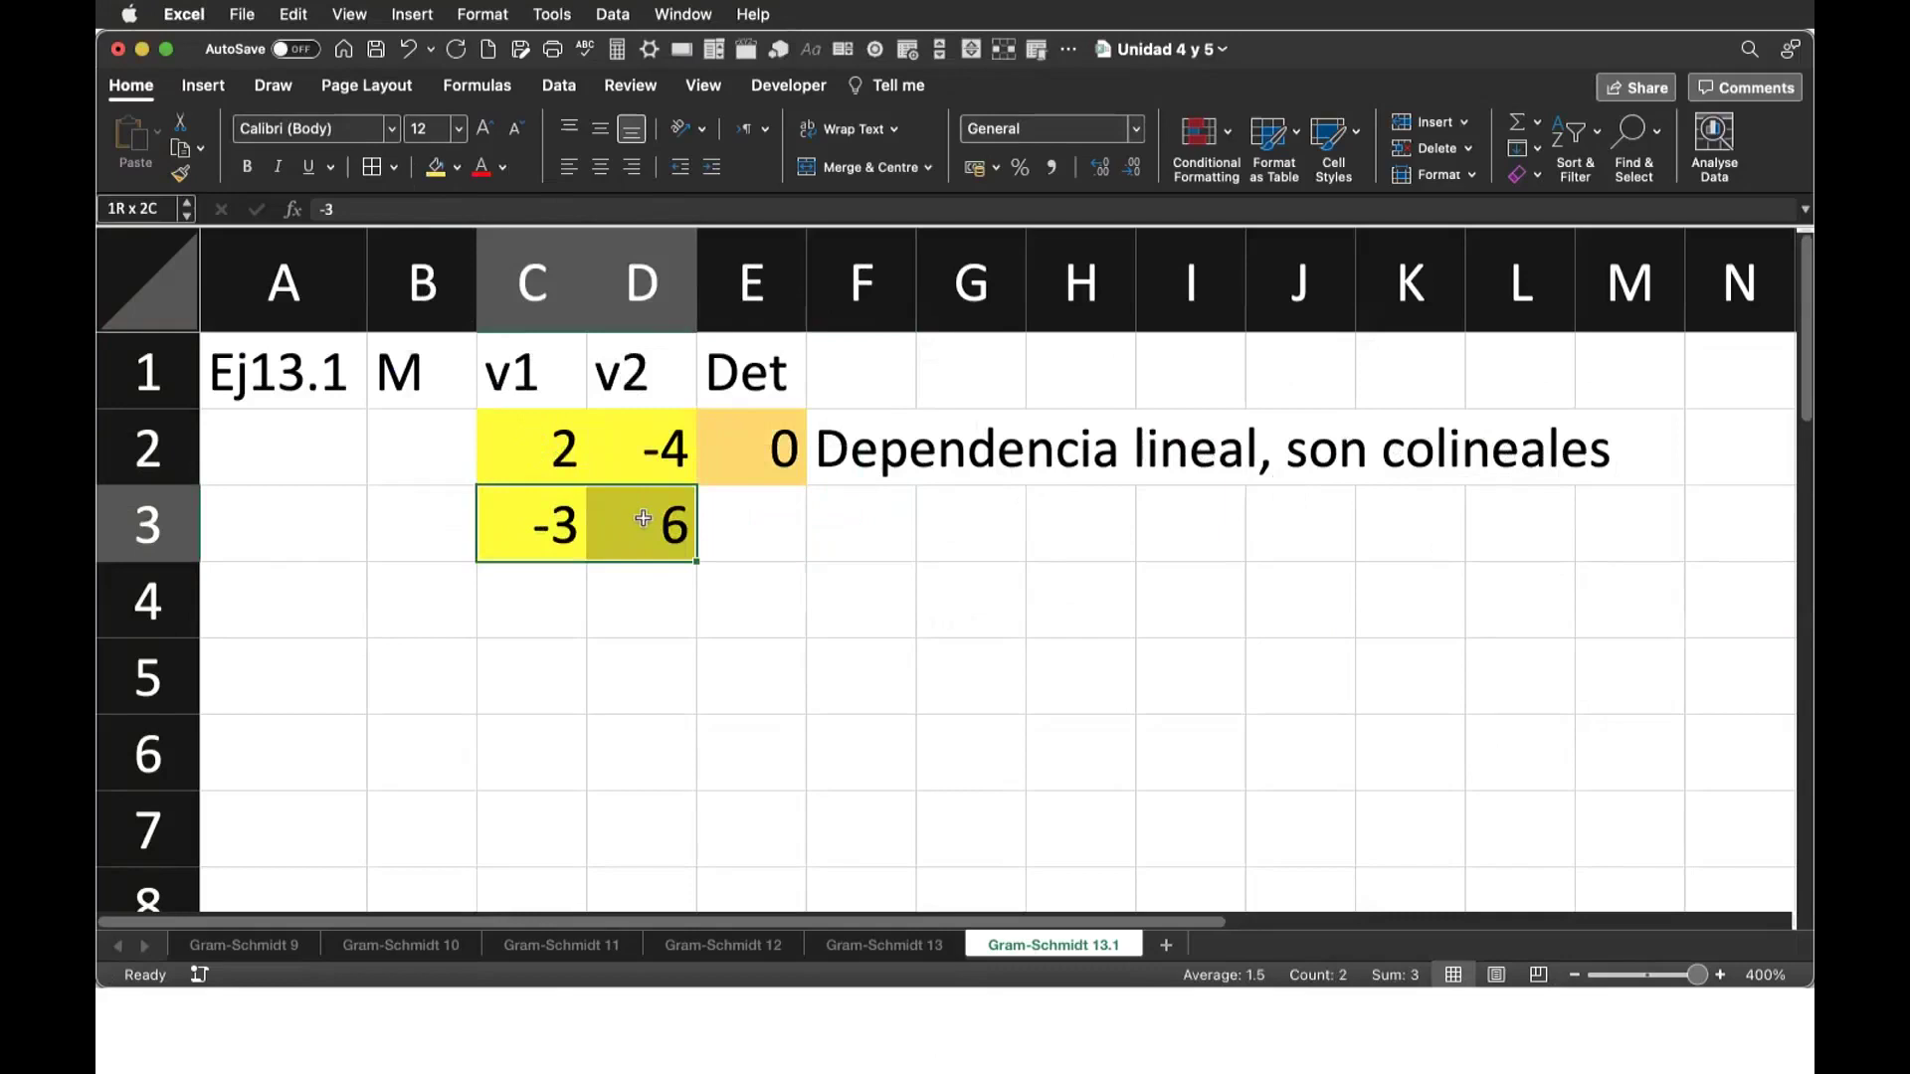
drag(552, 447, 646, 435)
click(525, 521)
click(538, 445)
click(556, 443)
click(545, 526)
click(645, 525)
click(542, 525)
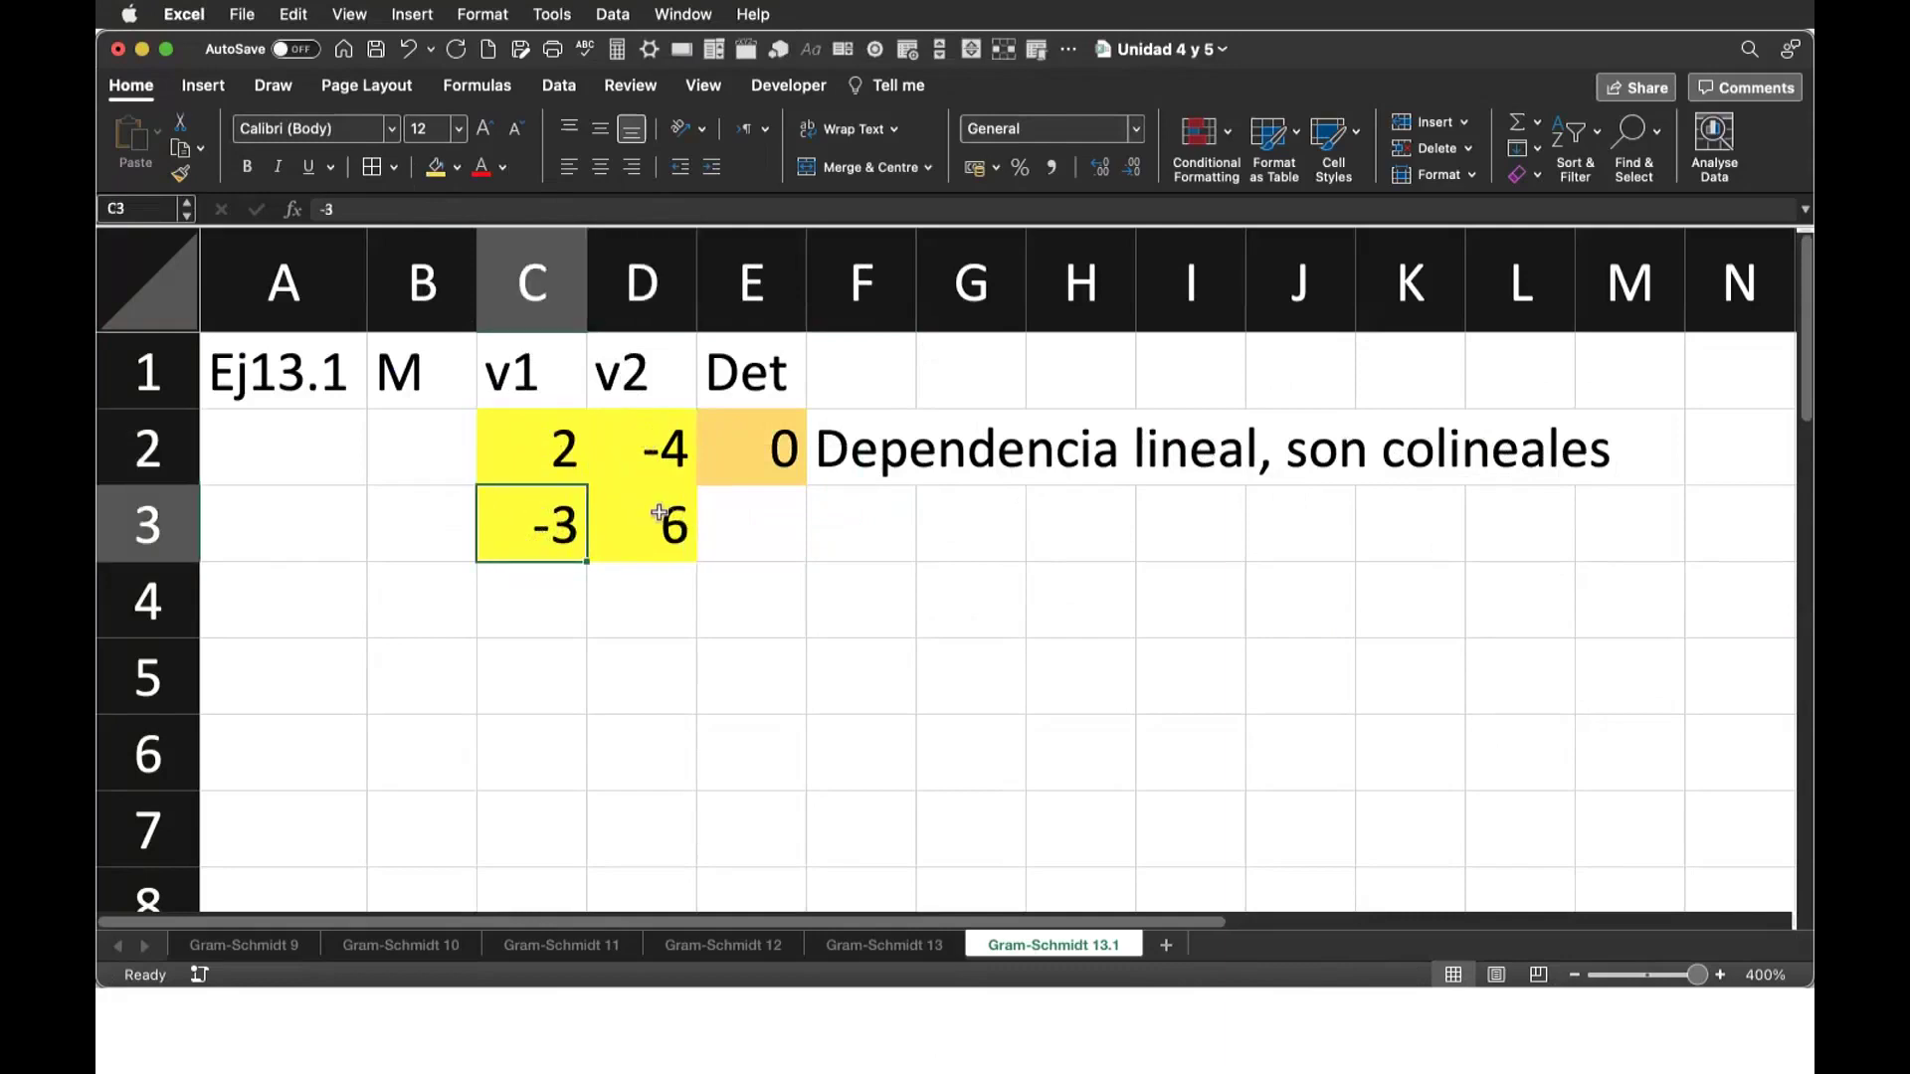
click(545, 445)
click(544, 510)
Step: Type 'rango de M es 1' in F3 and reselect the second row C3:D3
drag(536, 523, 657, 526)
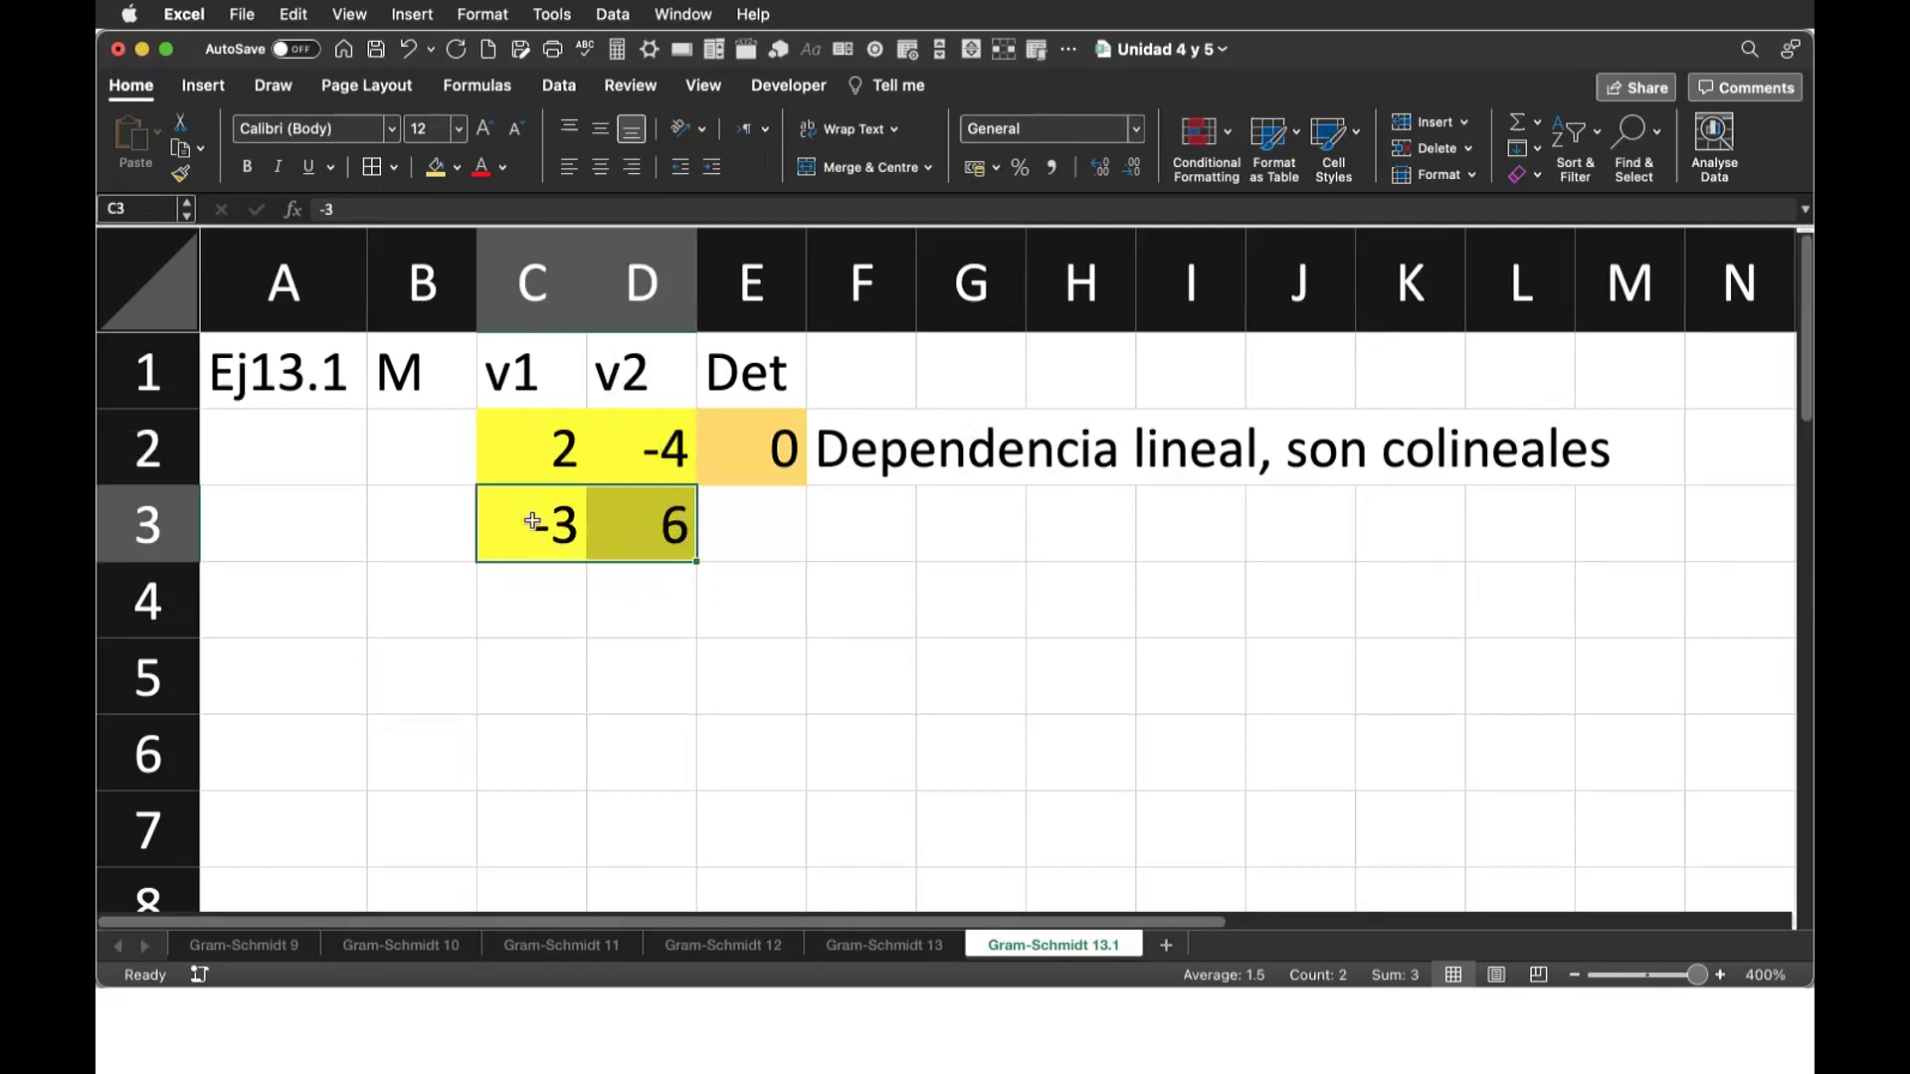
click(843, 527)
text(ran)
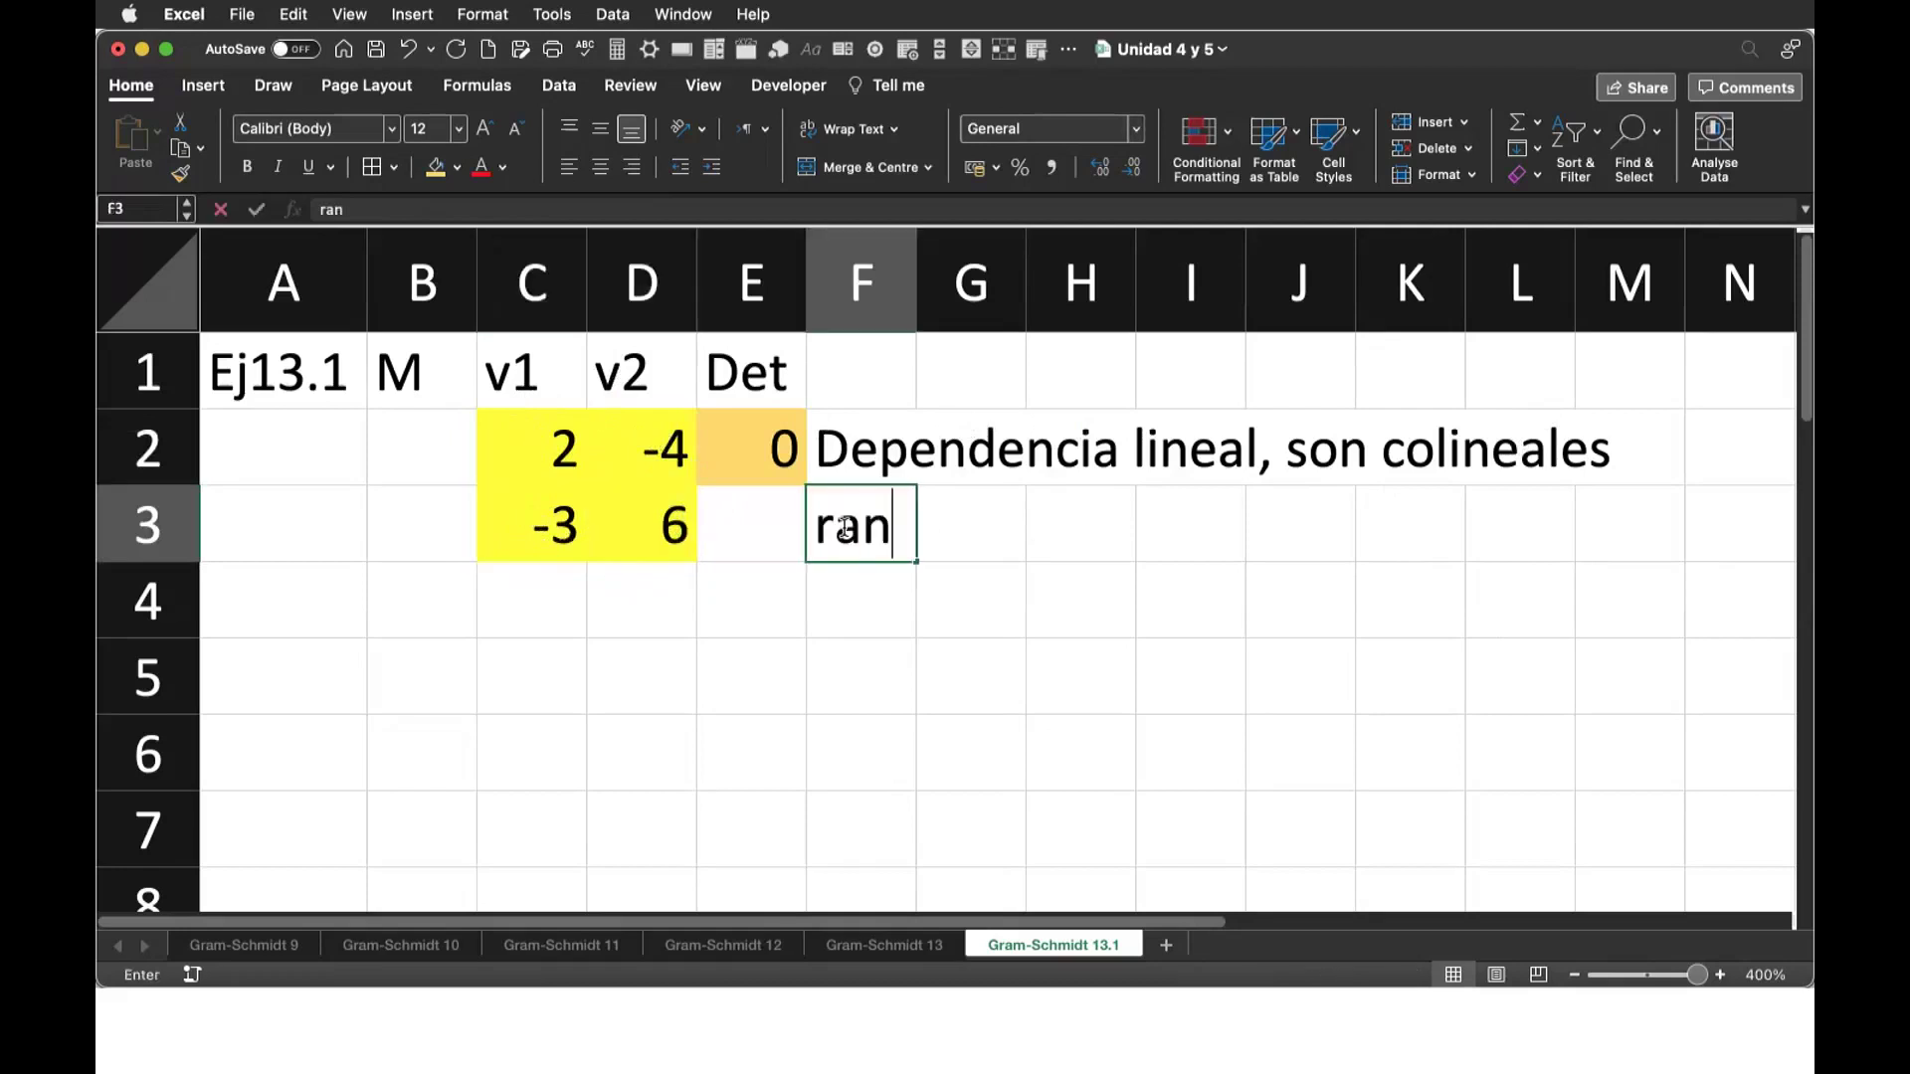
text(go de M es 1)
key(Return)
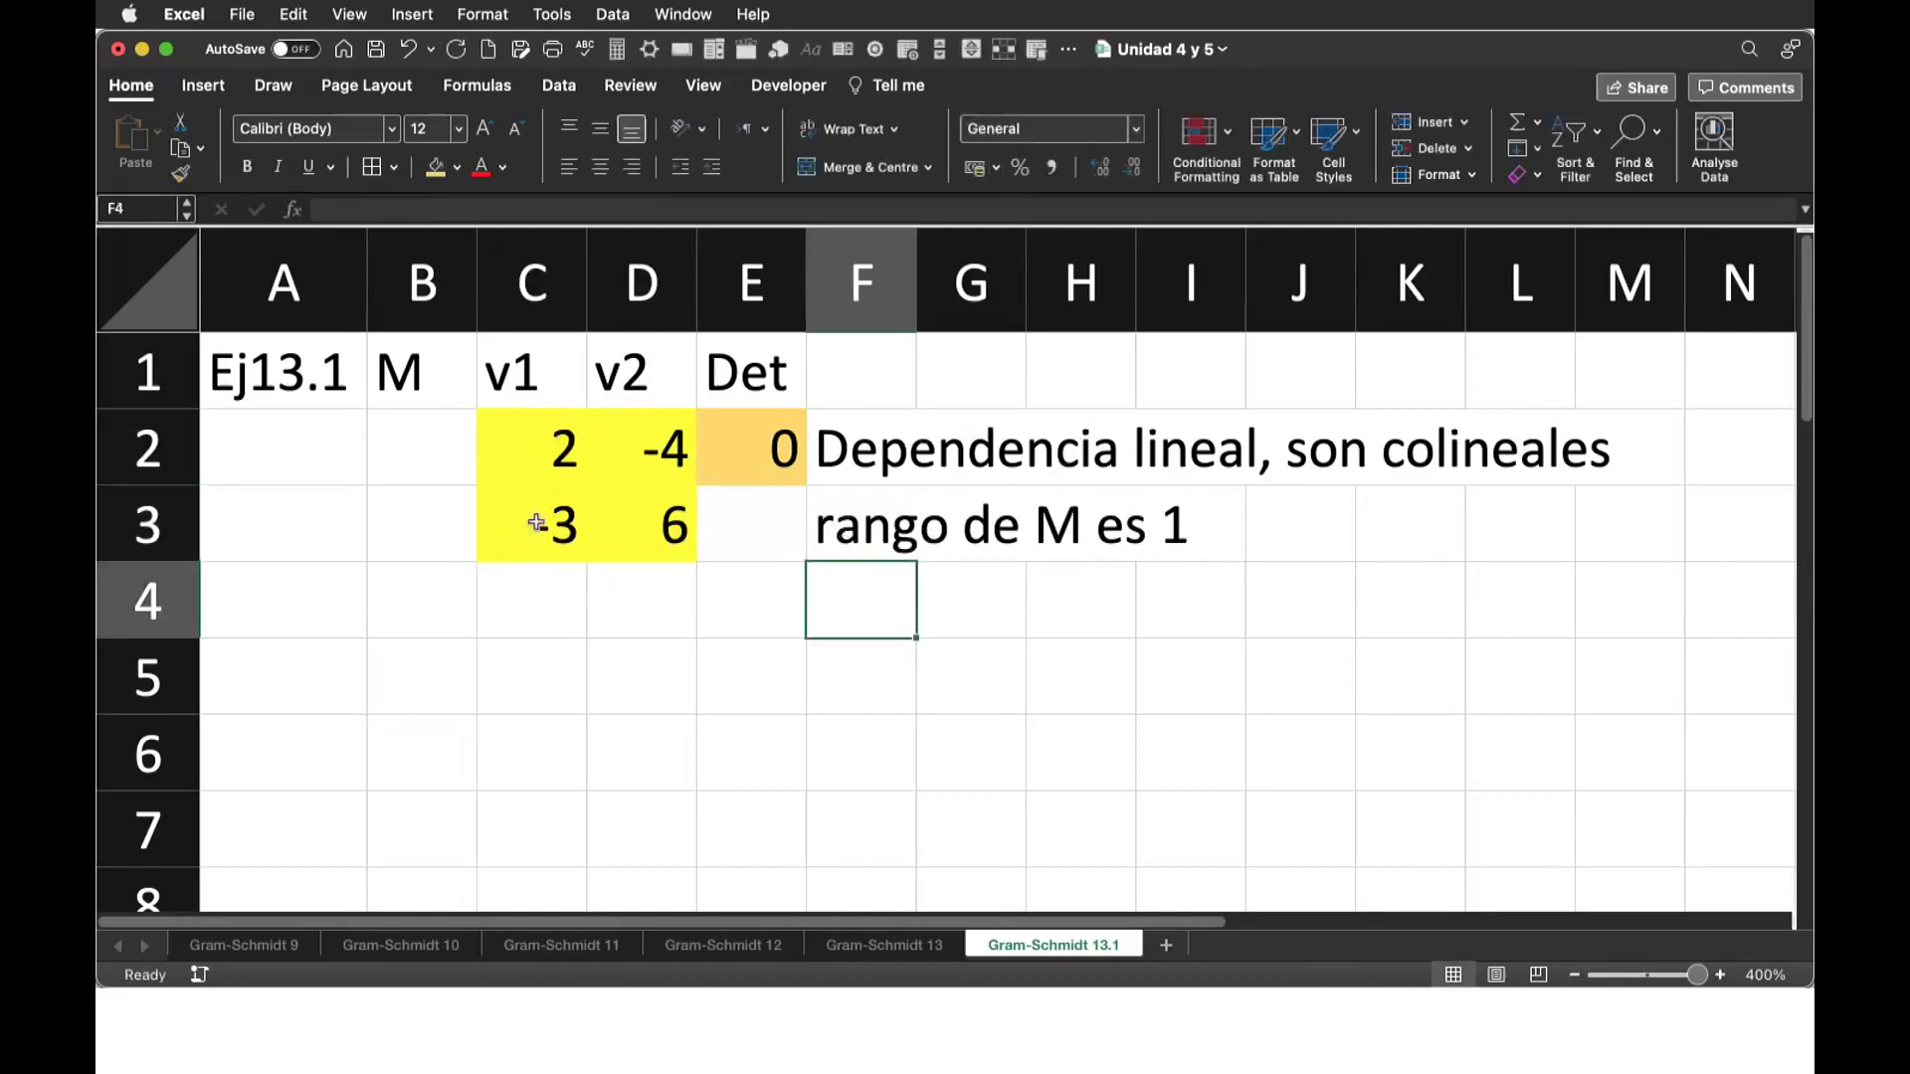
click(569, 525)
drag(569, 525, 642, 521)
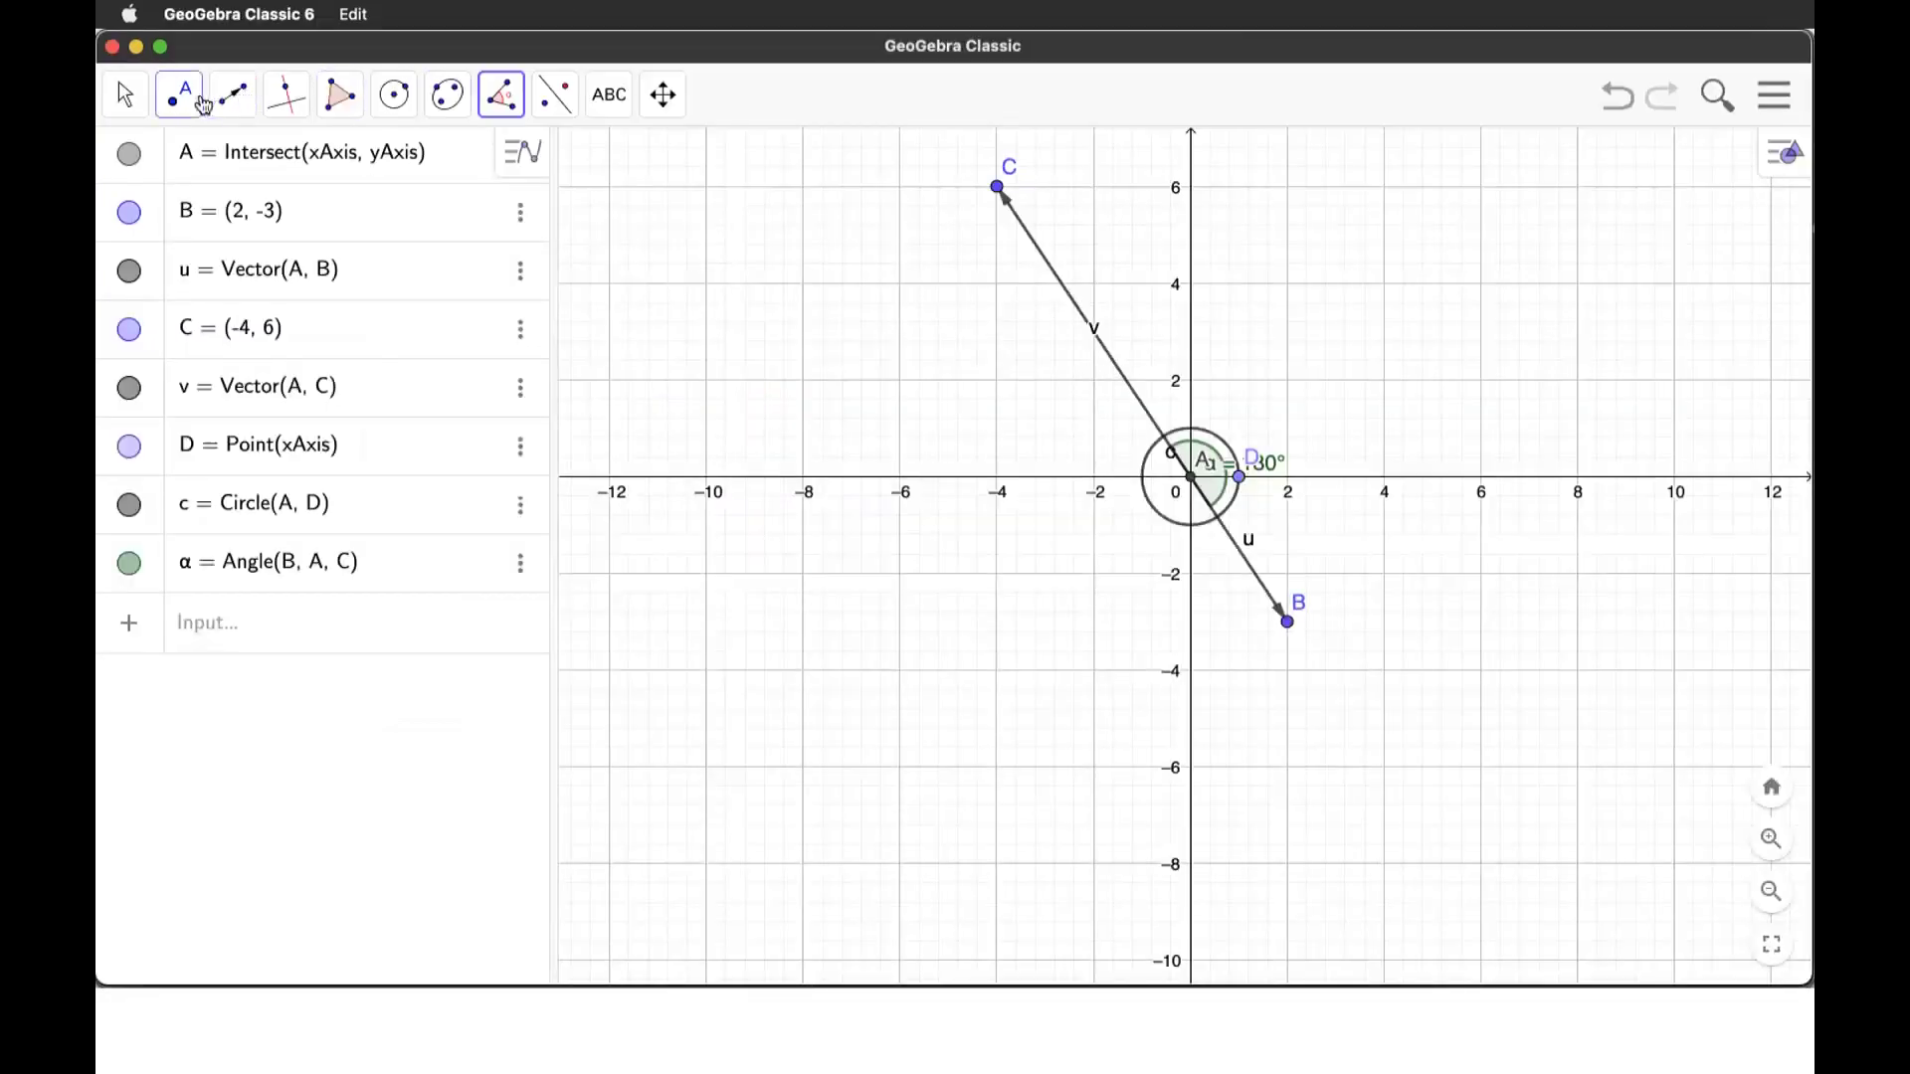
Step: Draw line f through points C and B across the canvas
click(233, 94)
click(267, 167)
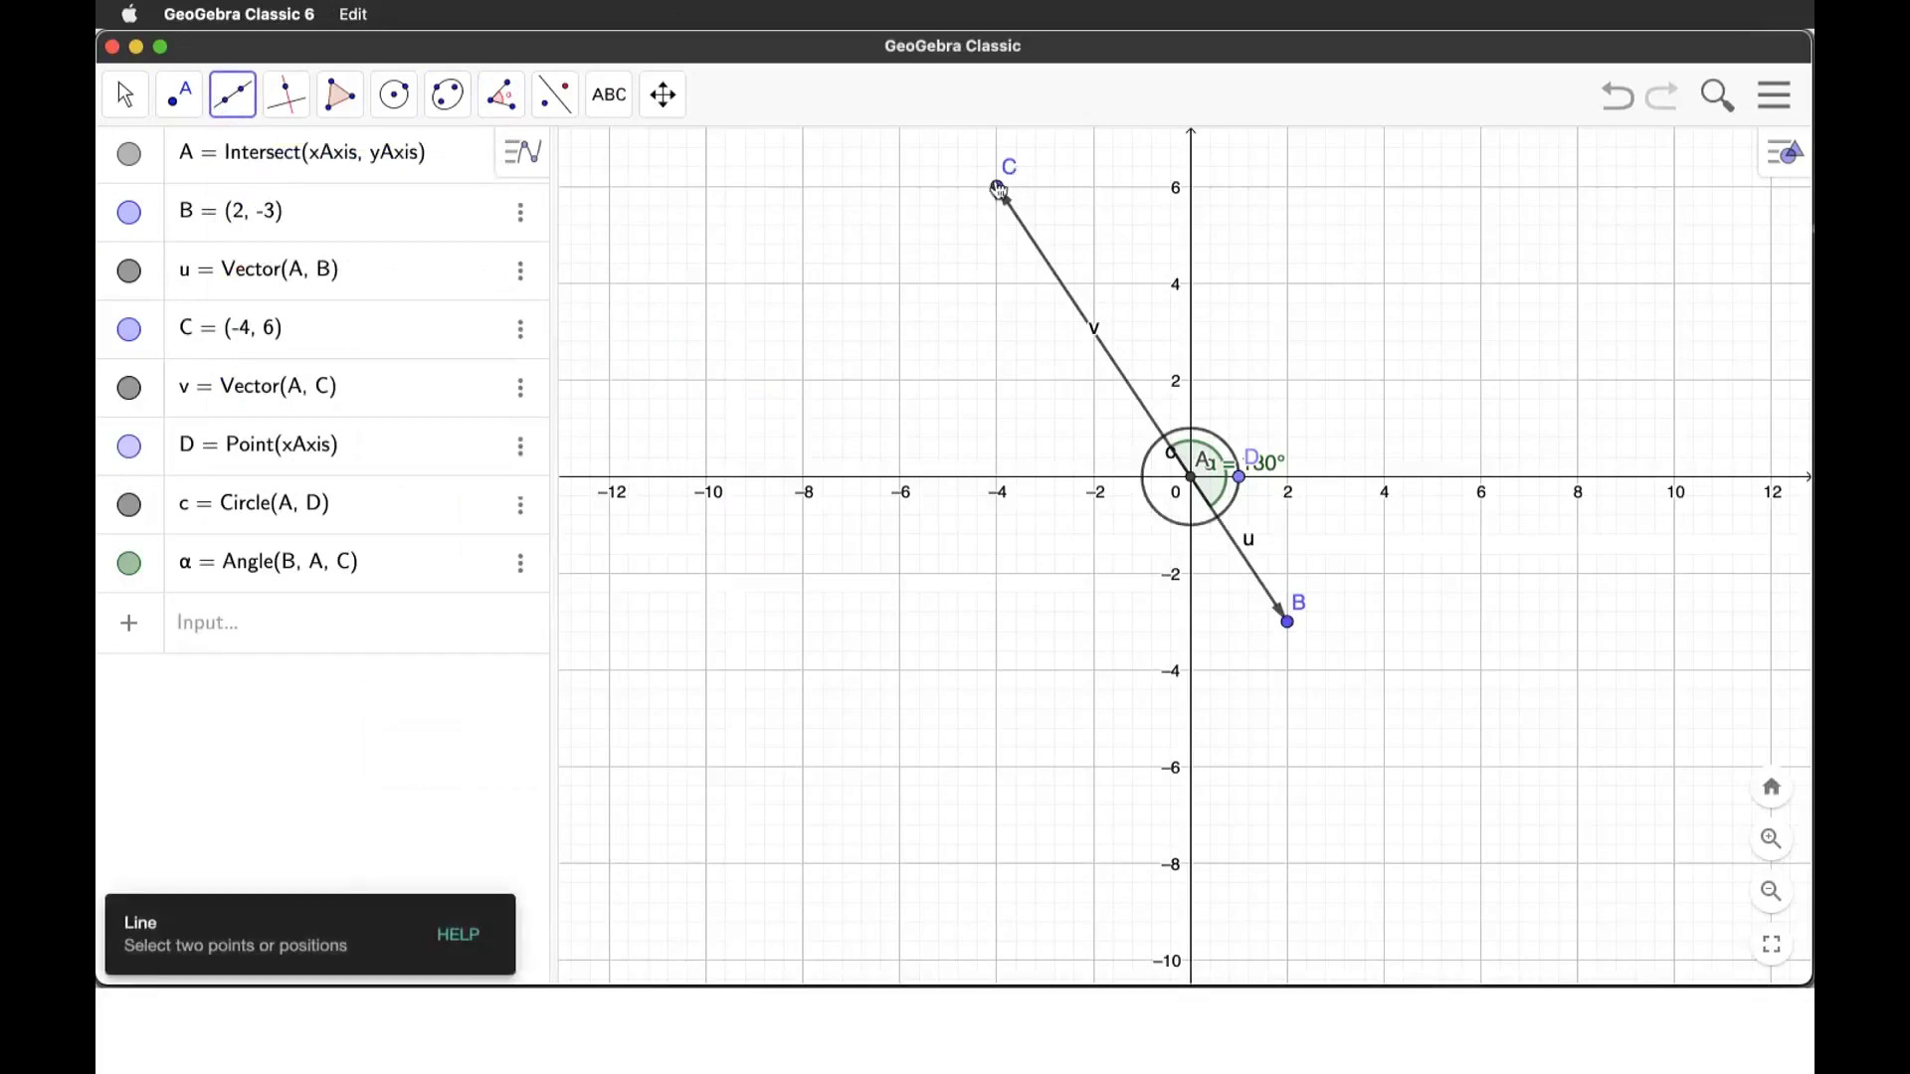
click(997, 187)
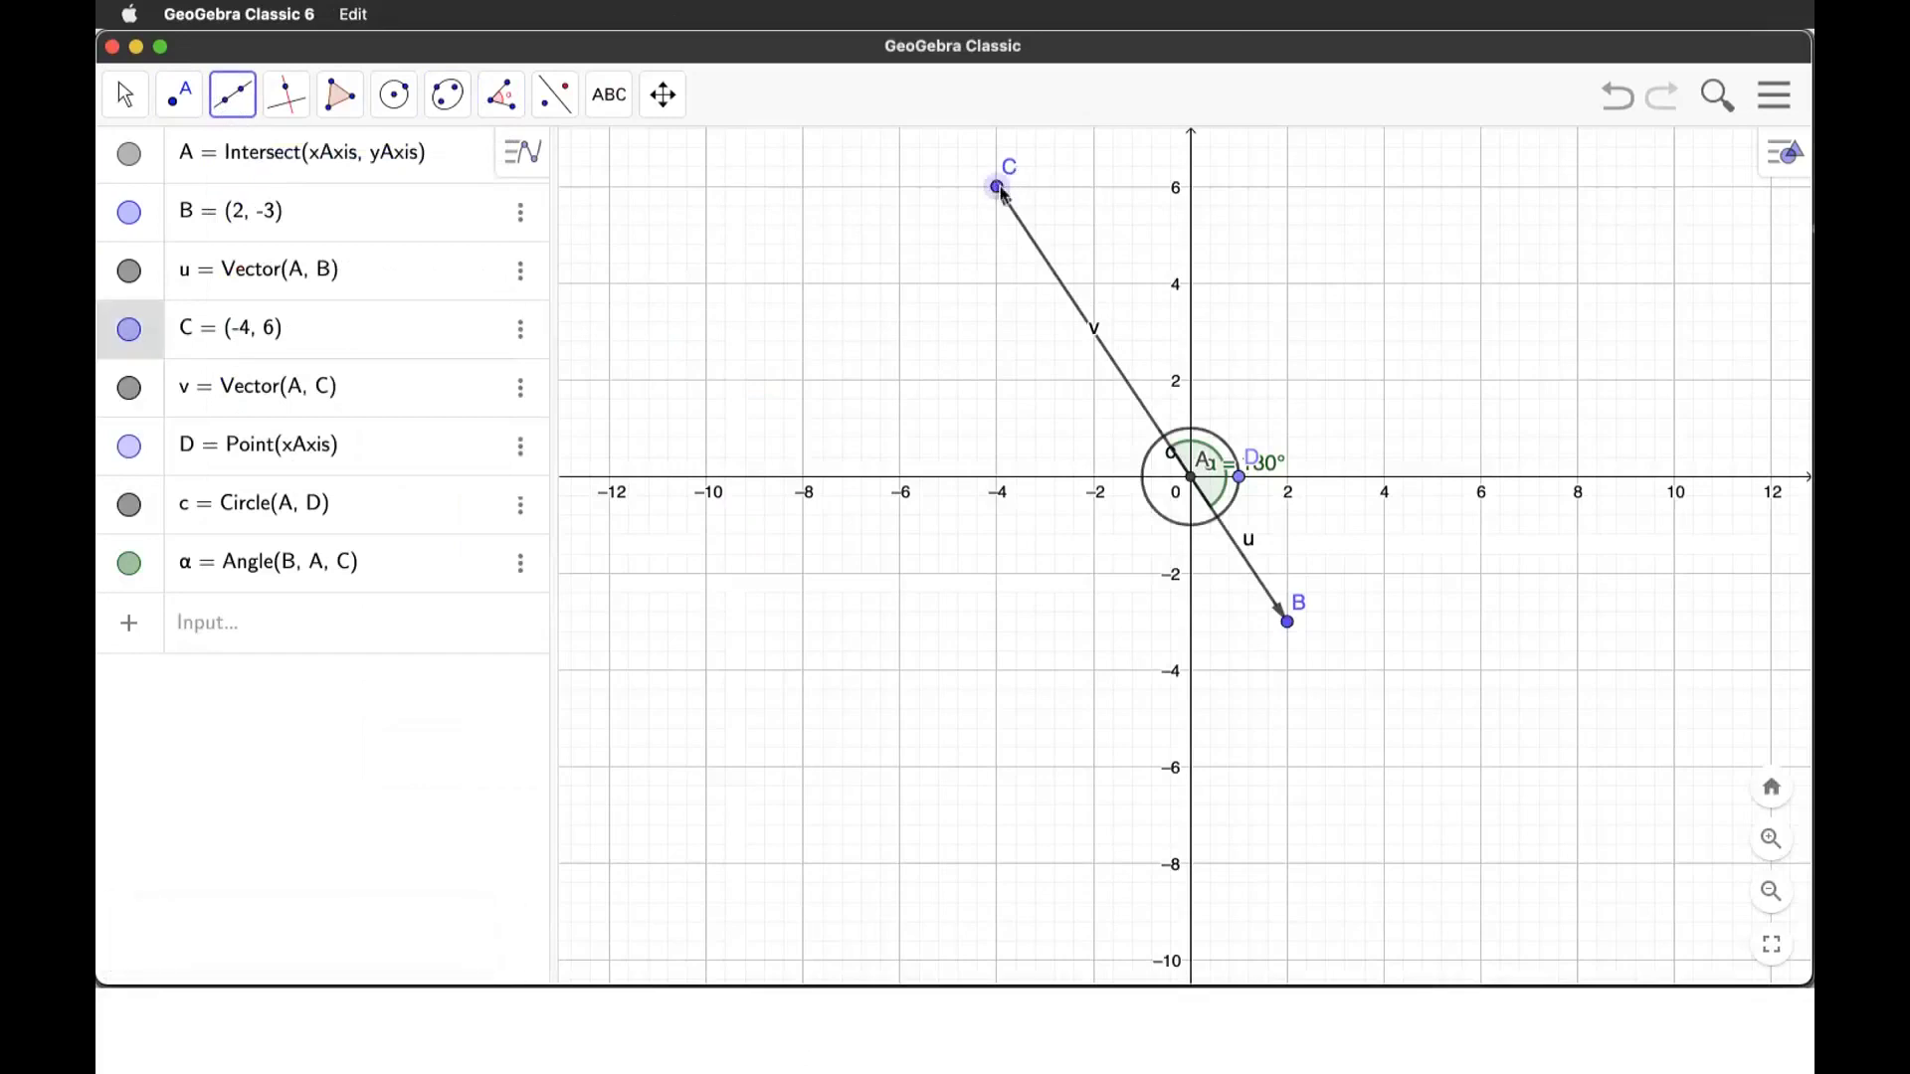
click(1289, 622)
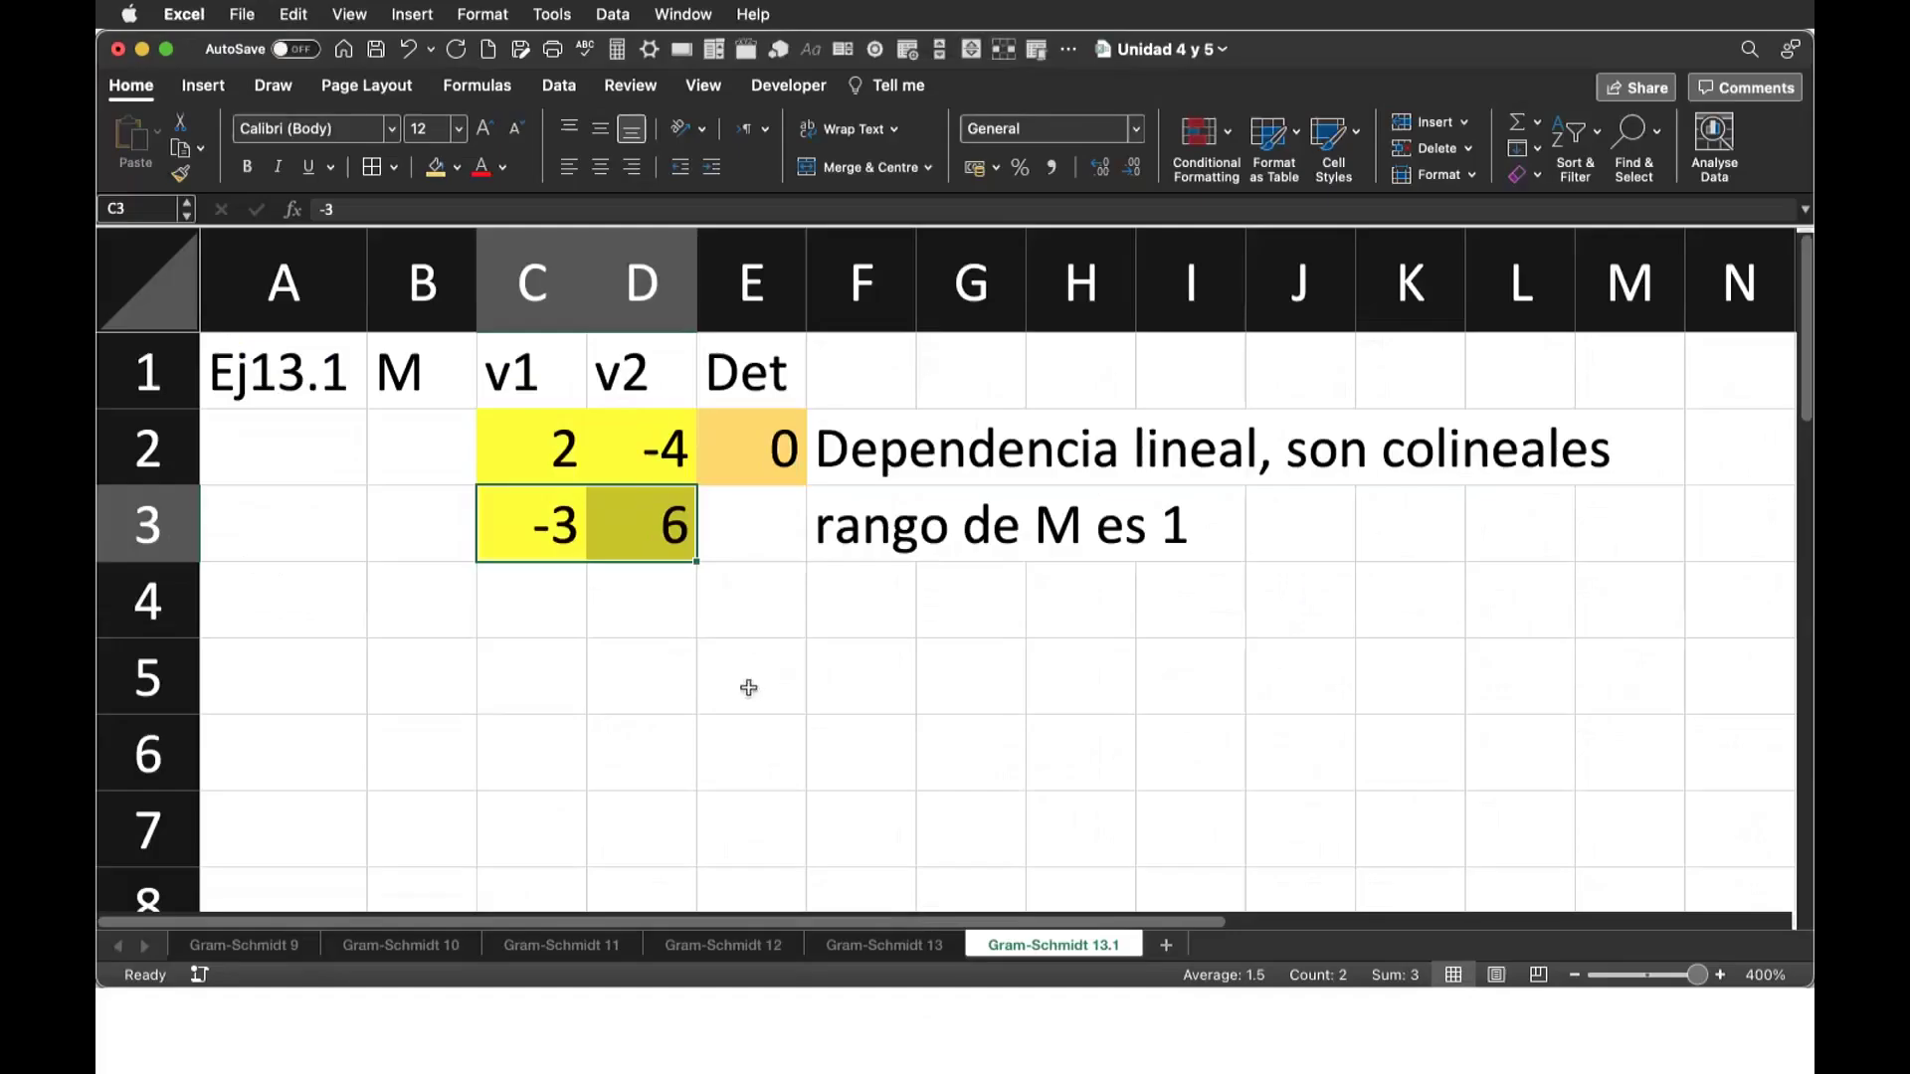
Step: Type 'span(v1,v2)=' into cell B4
click(398, 613)
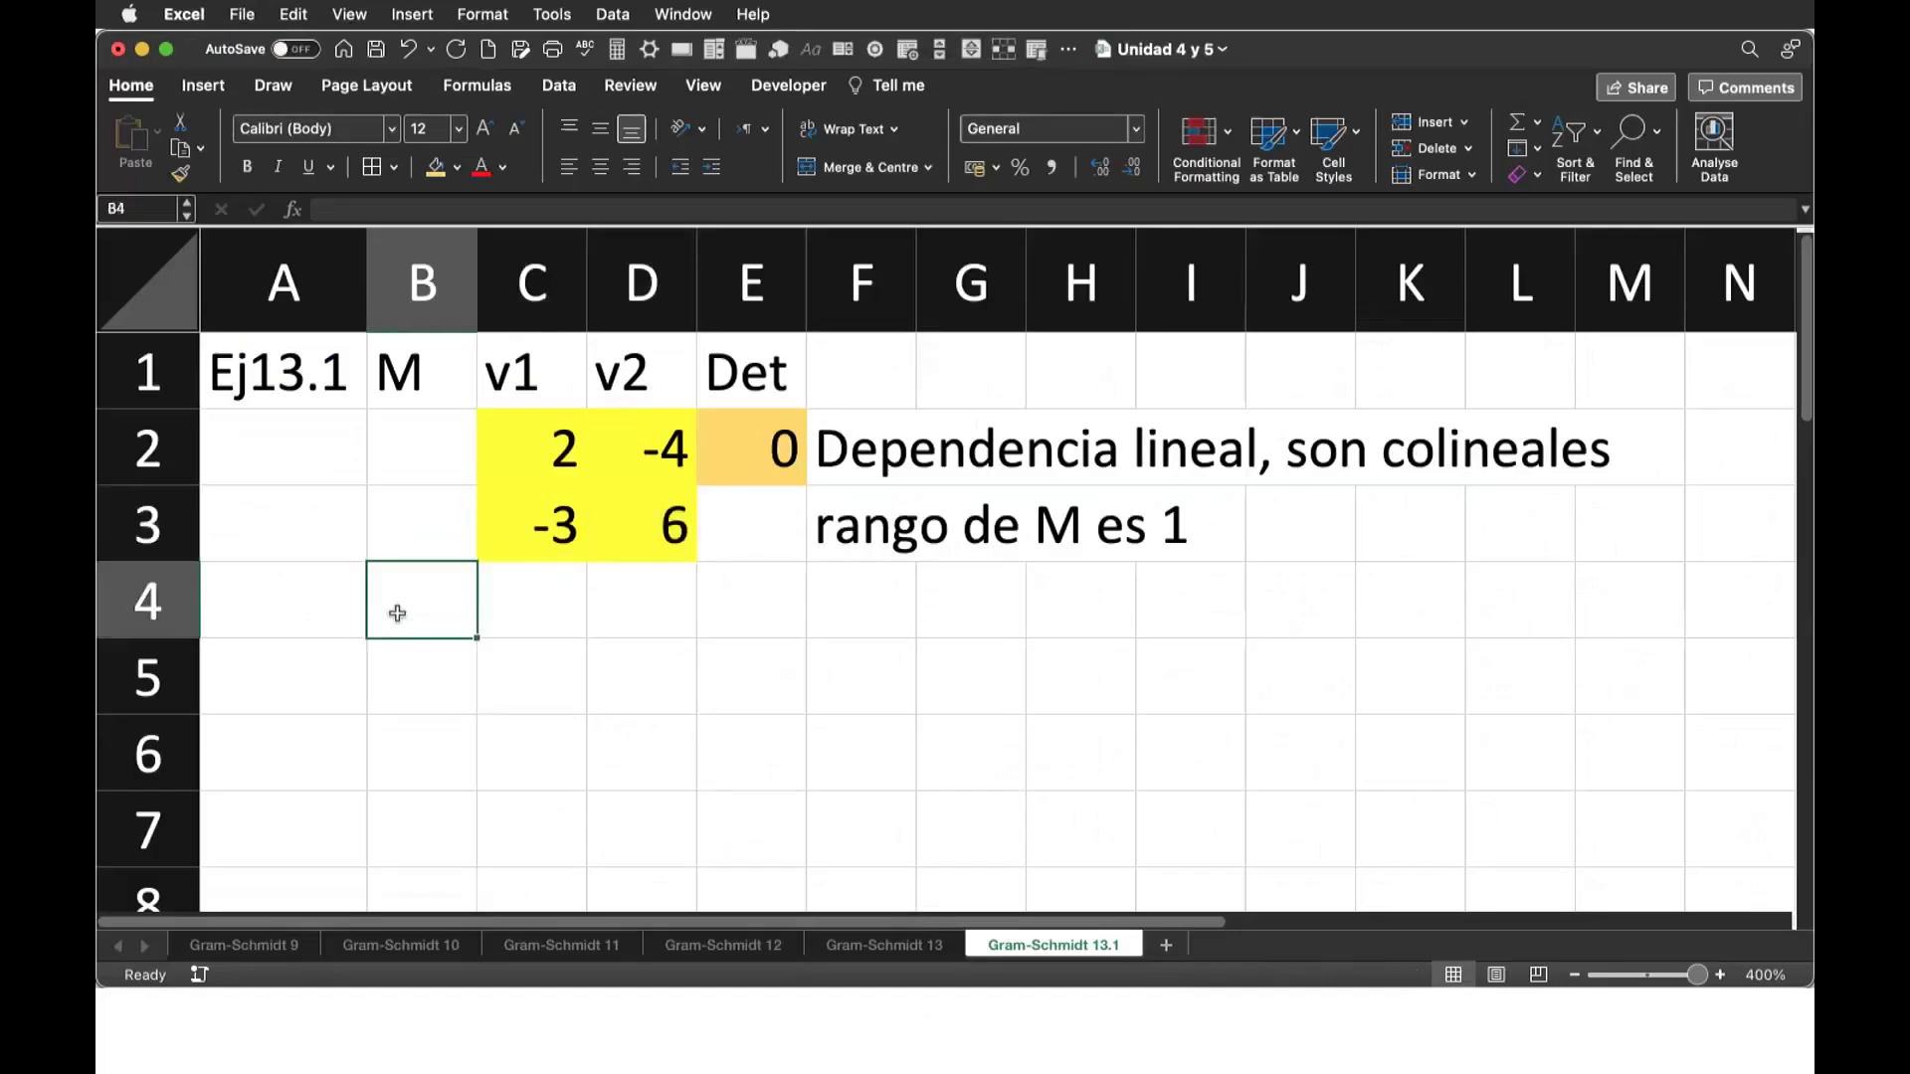
text(span()
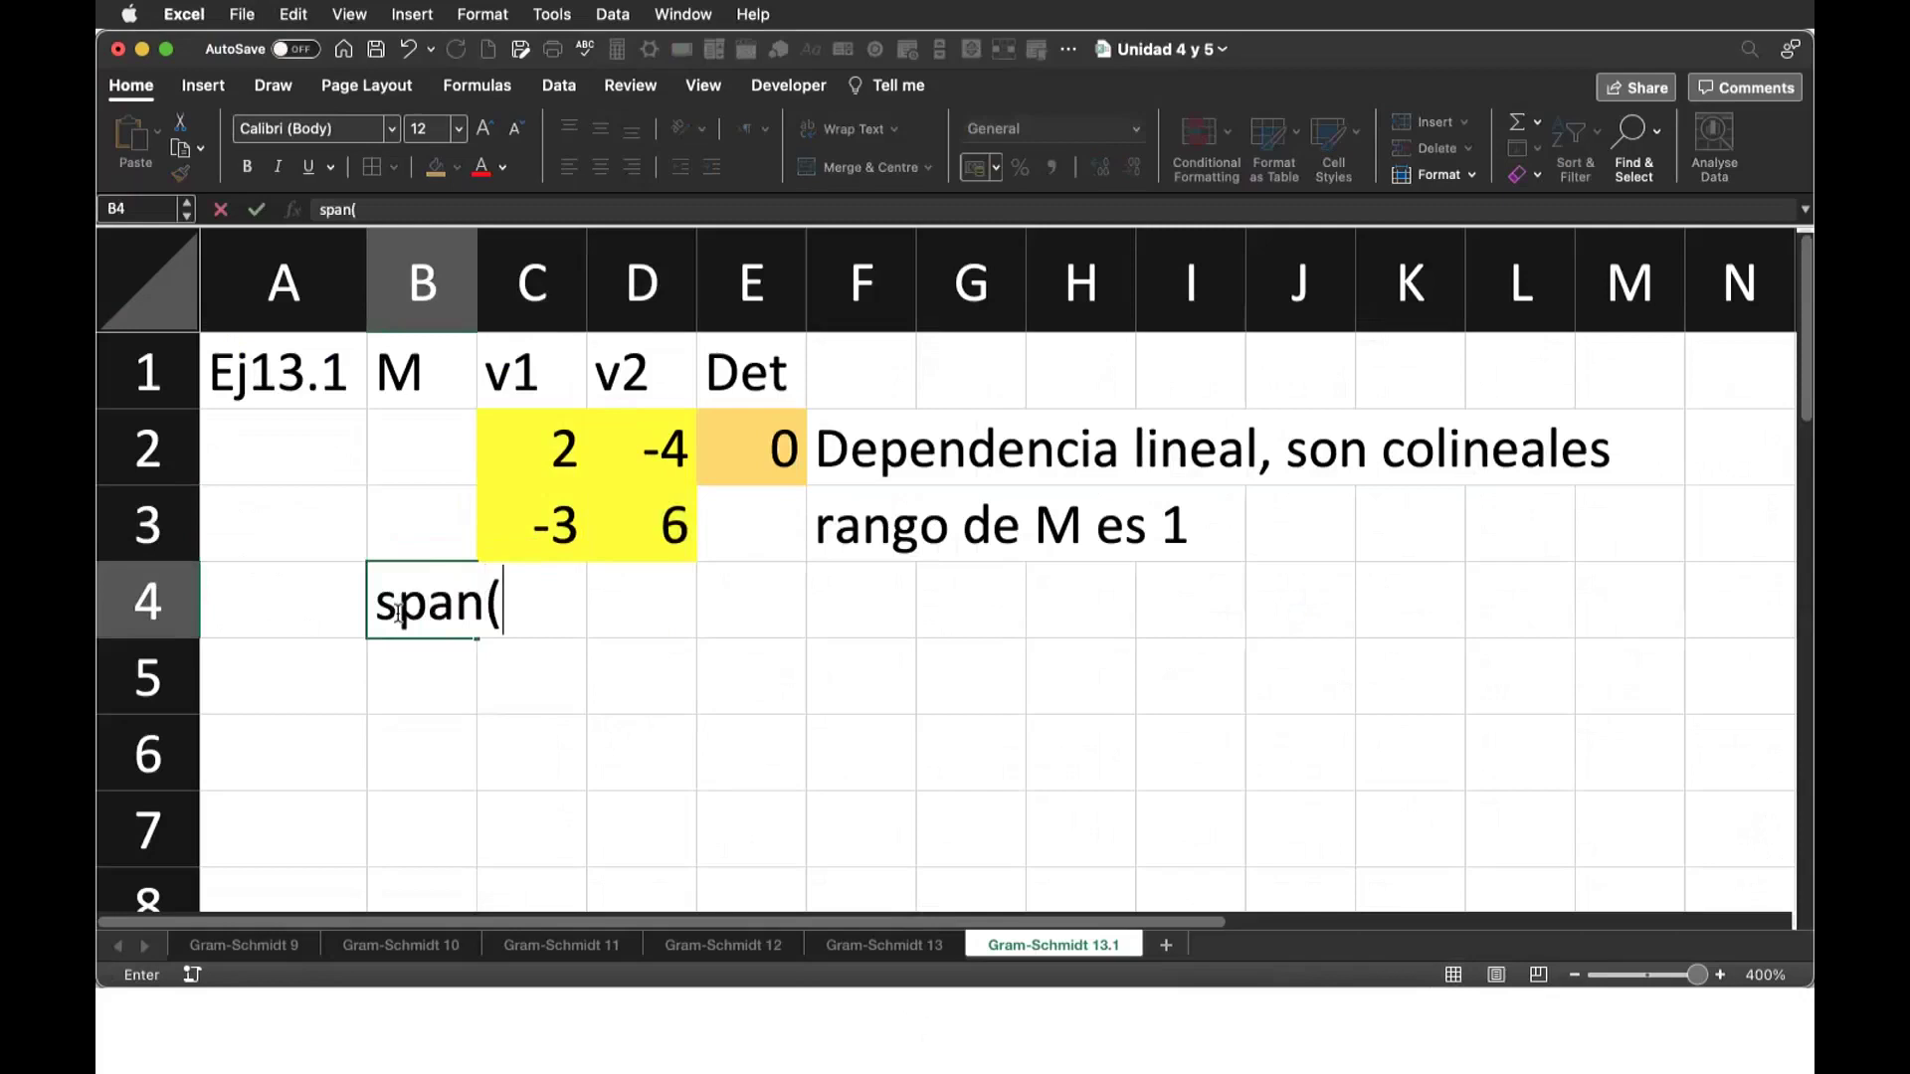
text(v1,v2=)
key(BackSpace)
text()=)
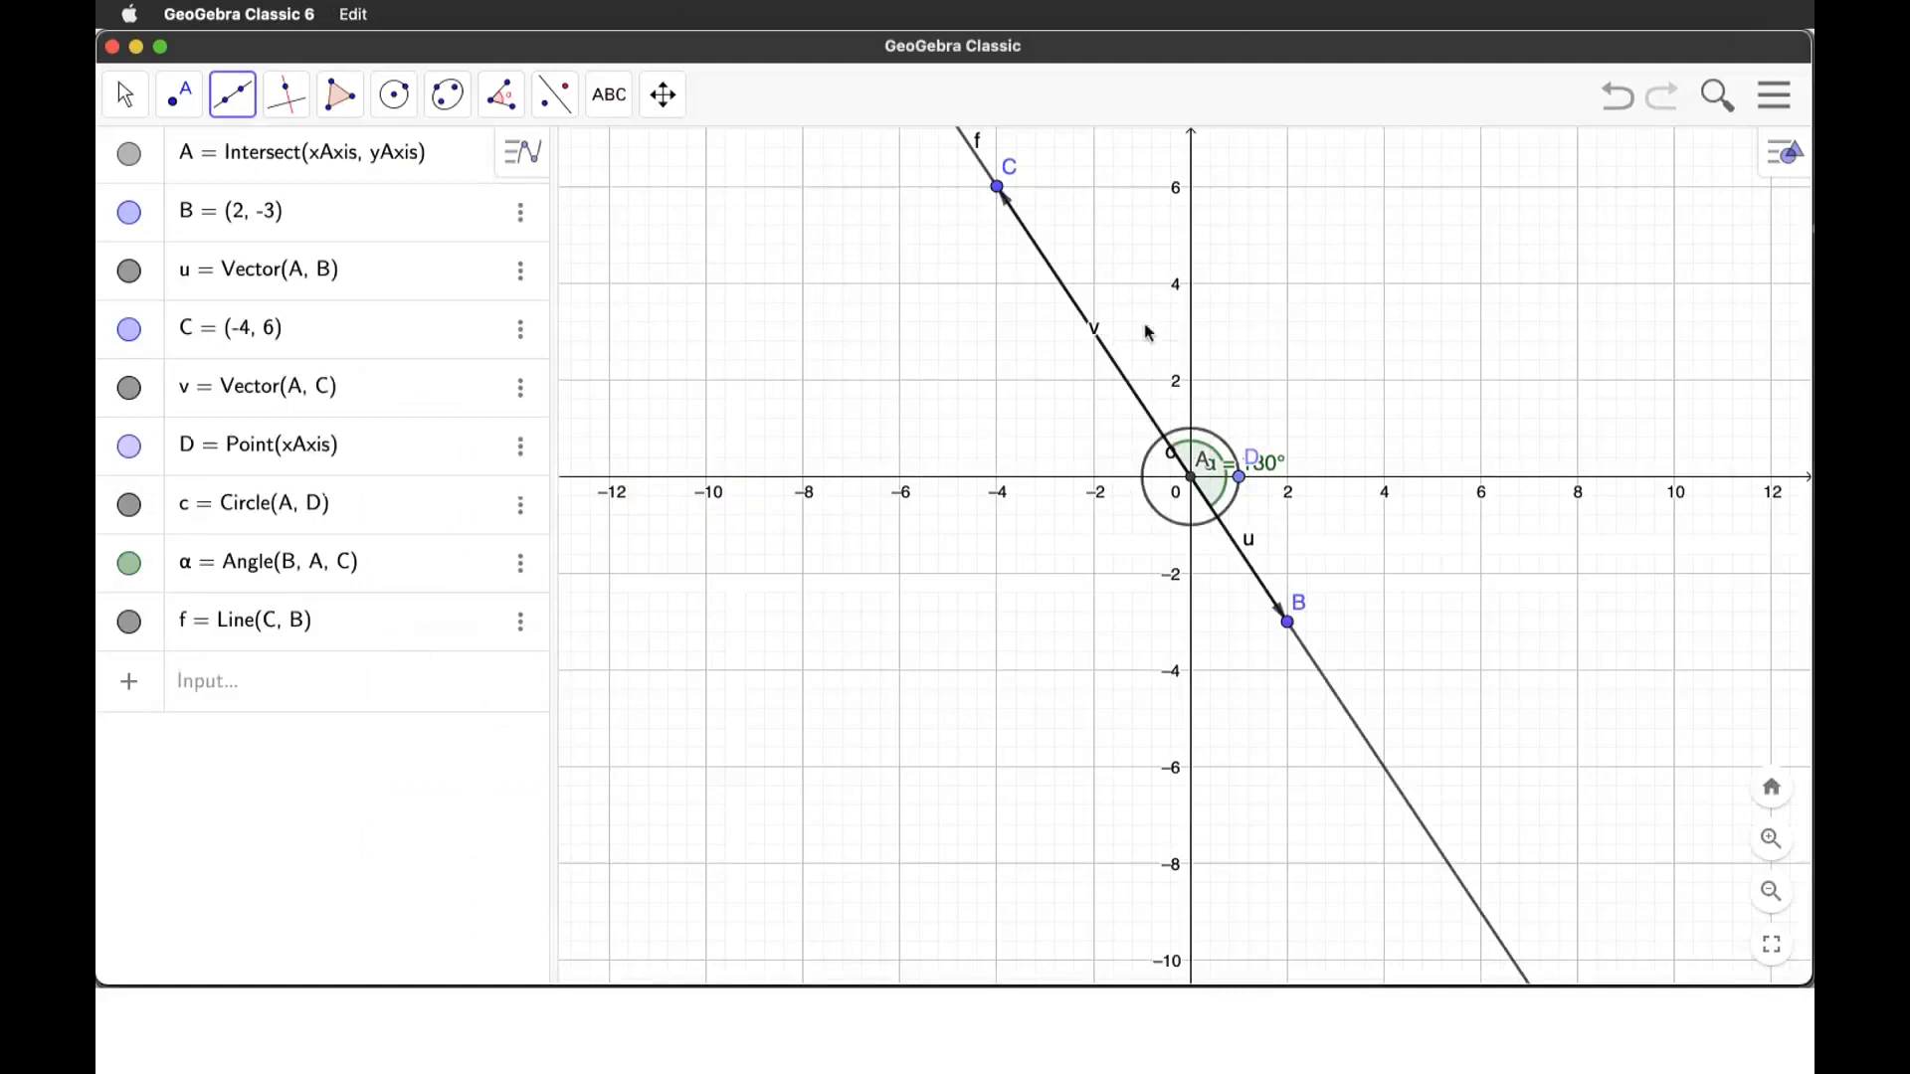
Step: Pan the view and measure angle β = 123.69° from D through A to C
click(125, 94)
mouse_move(1295, 314)
mouse_down()
mouse_move(1296, 386)
mouse_move(1227, 469)
mouse_up()
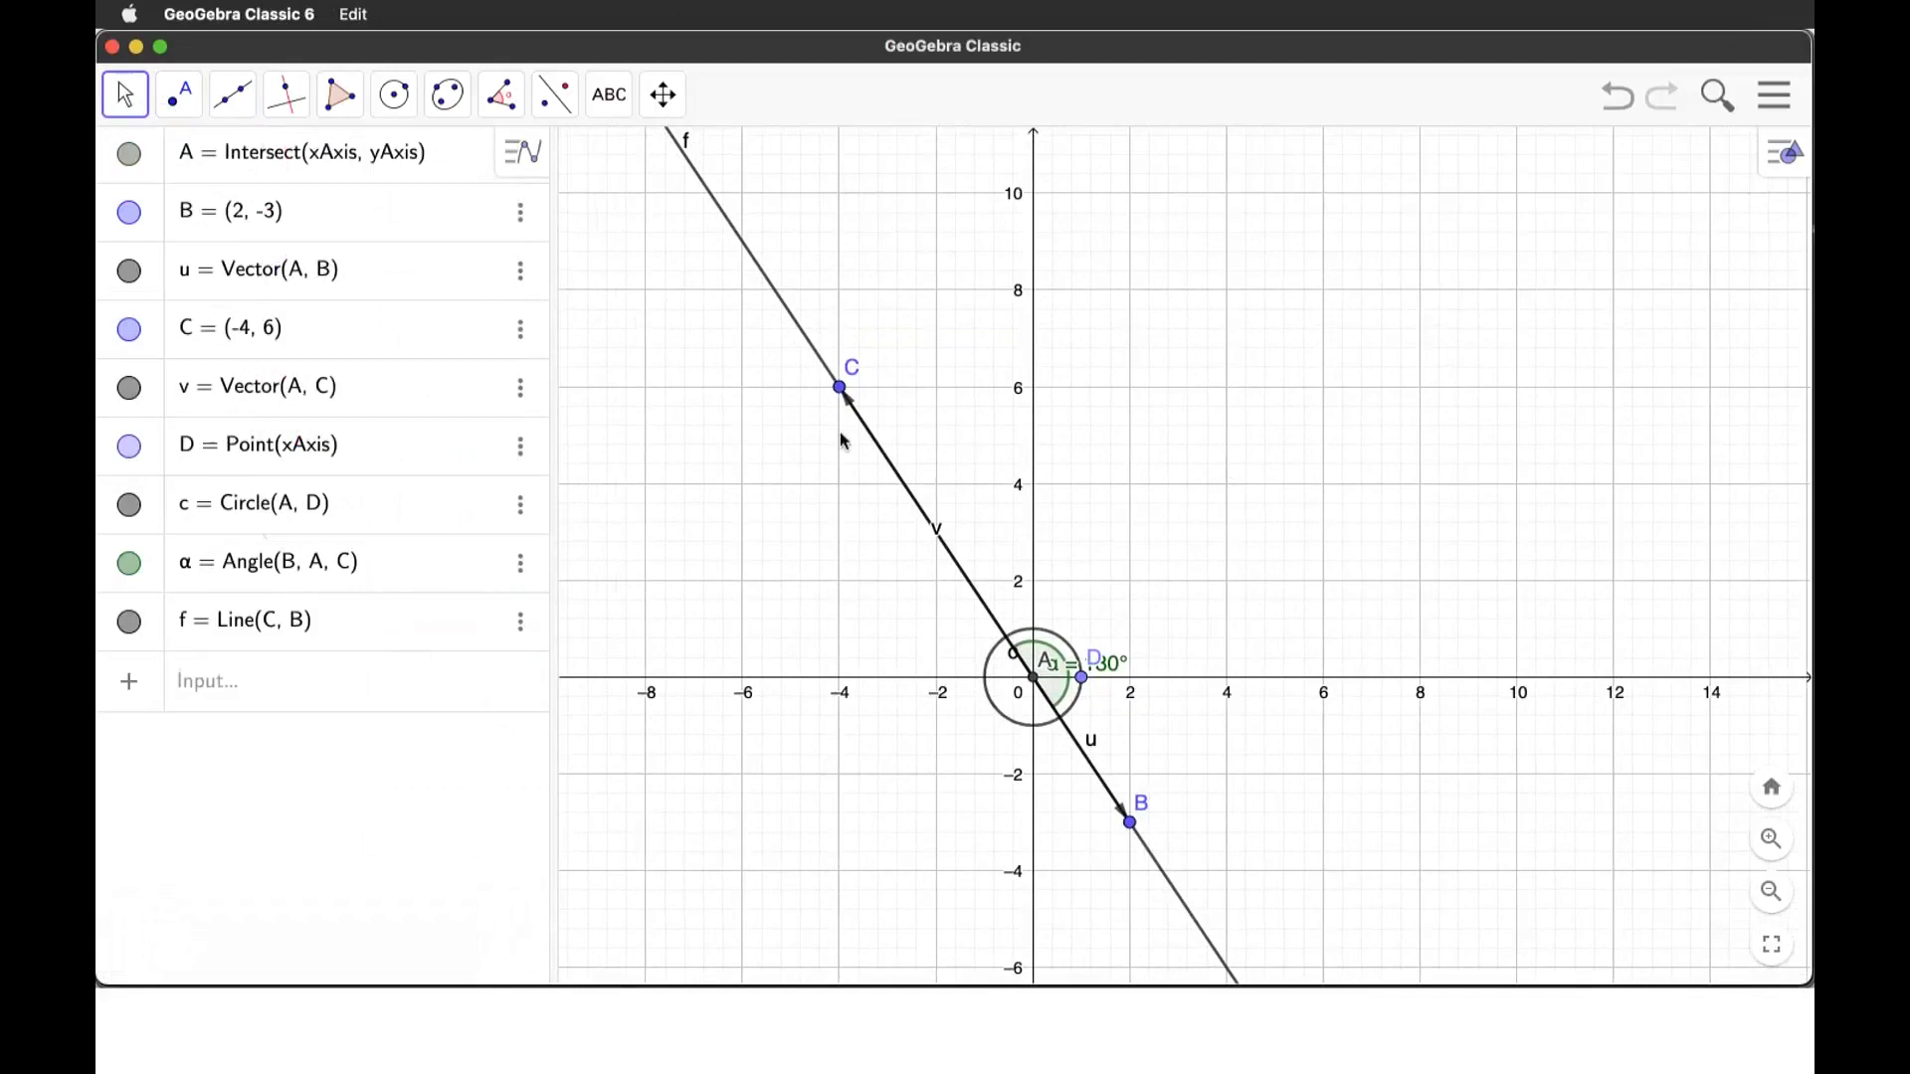
click(501, 94)
click(512, 165)
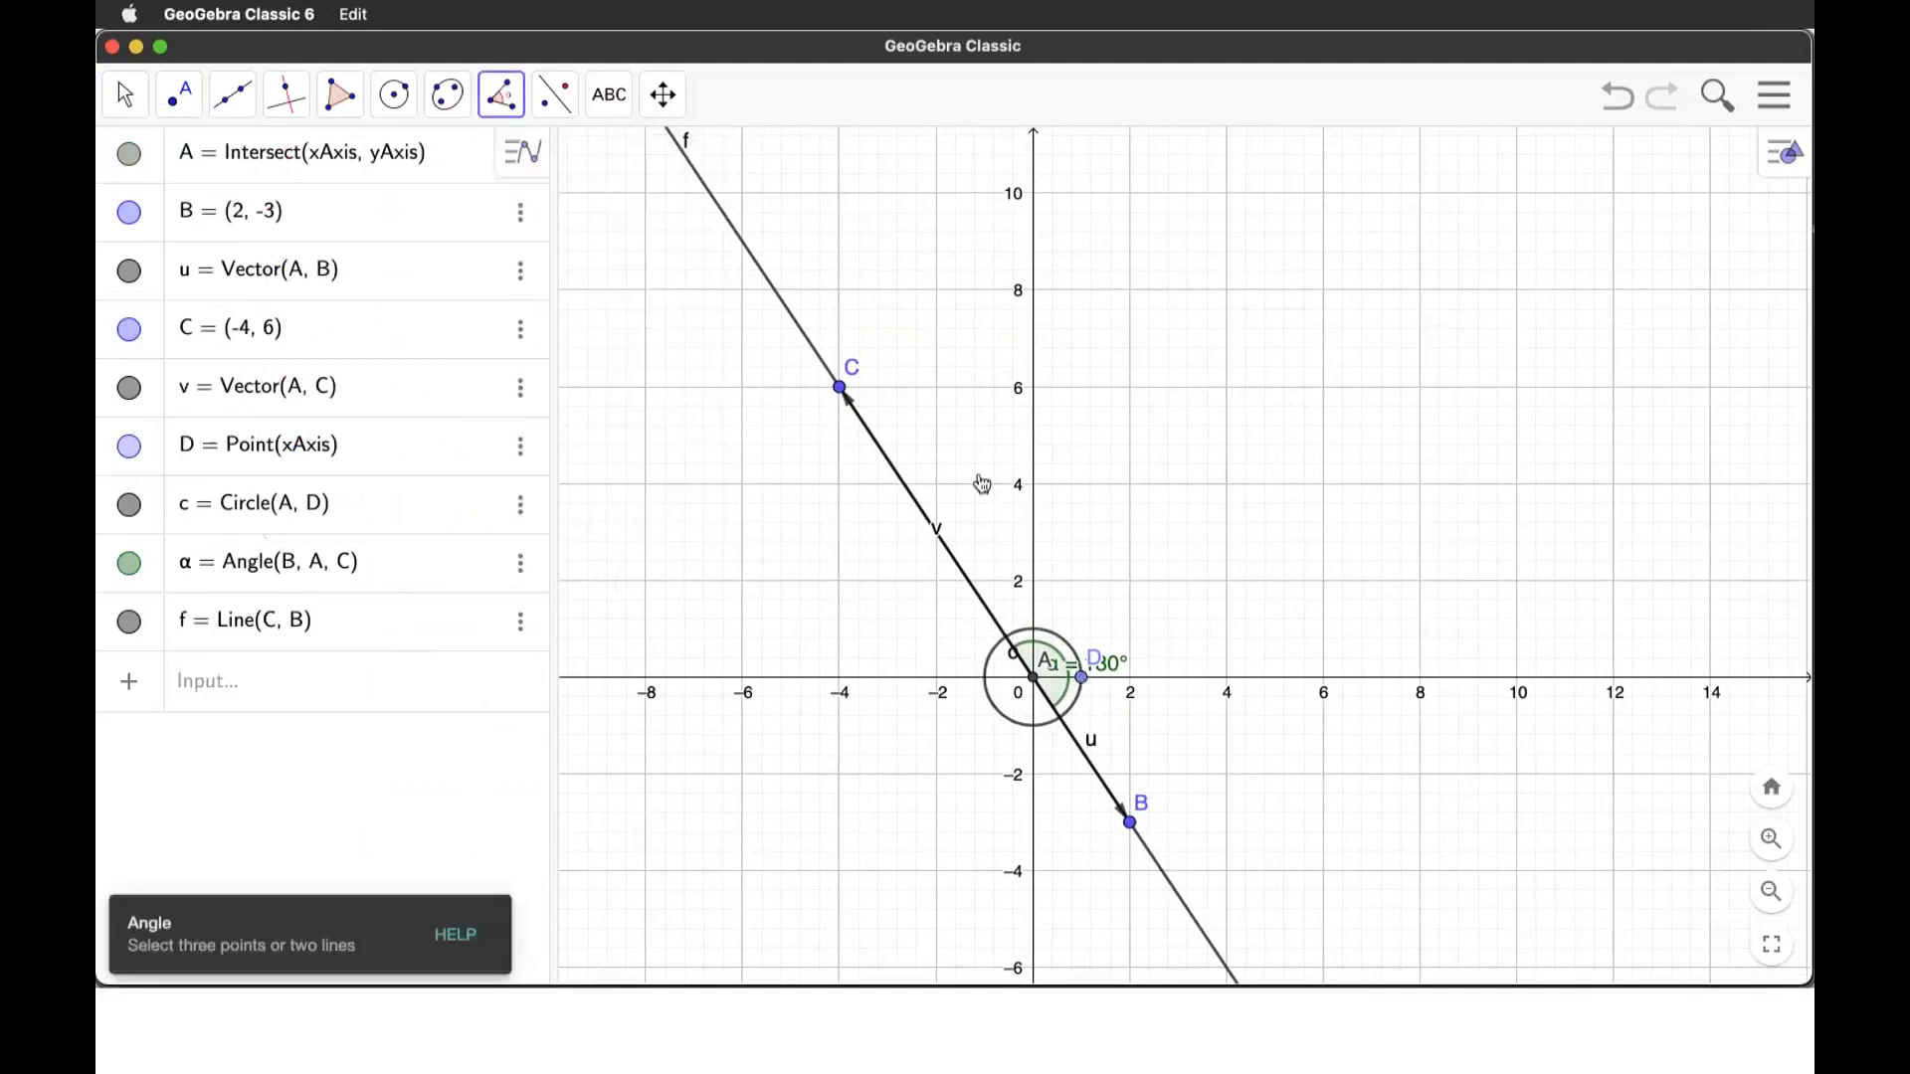
click(1084, 679)
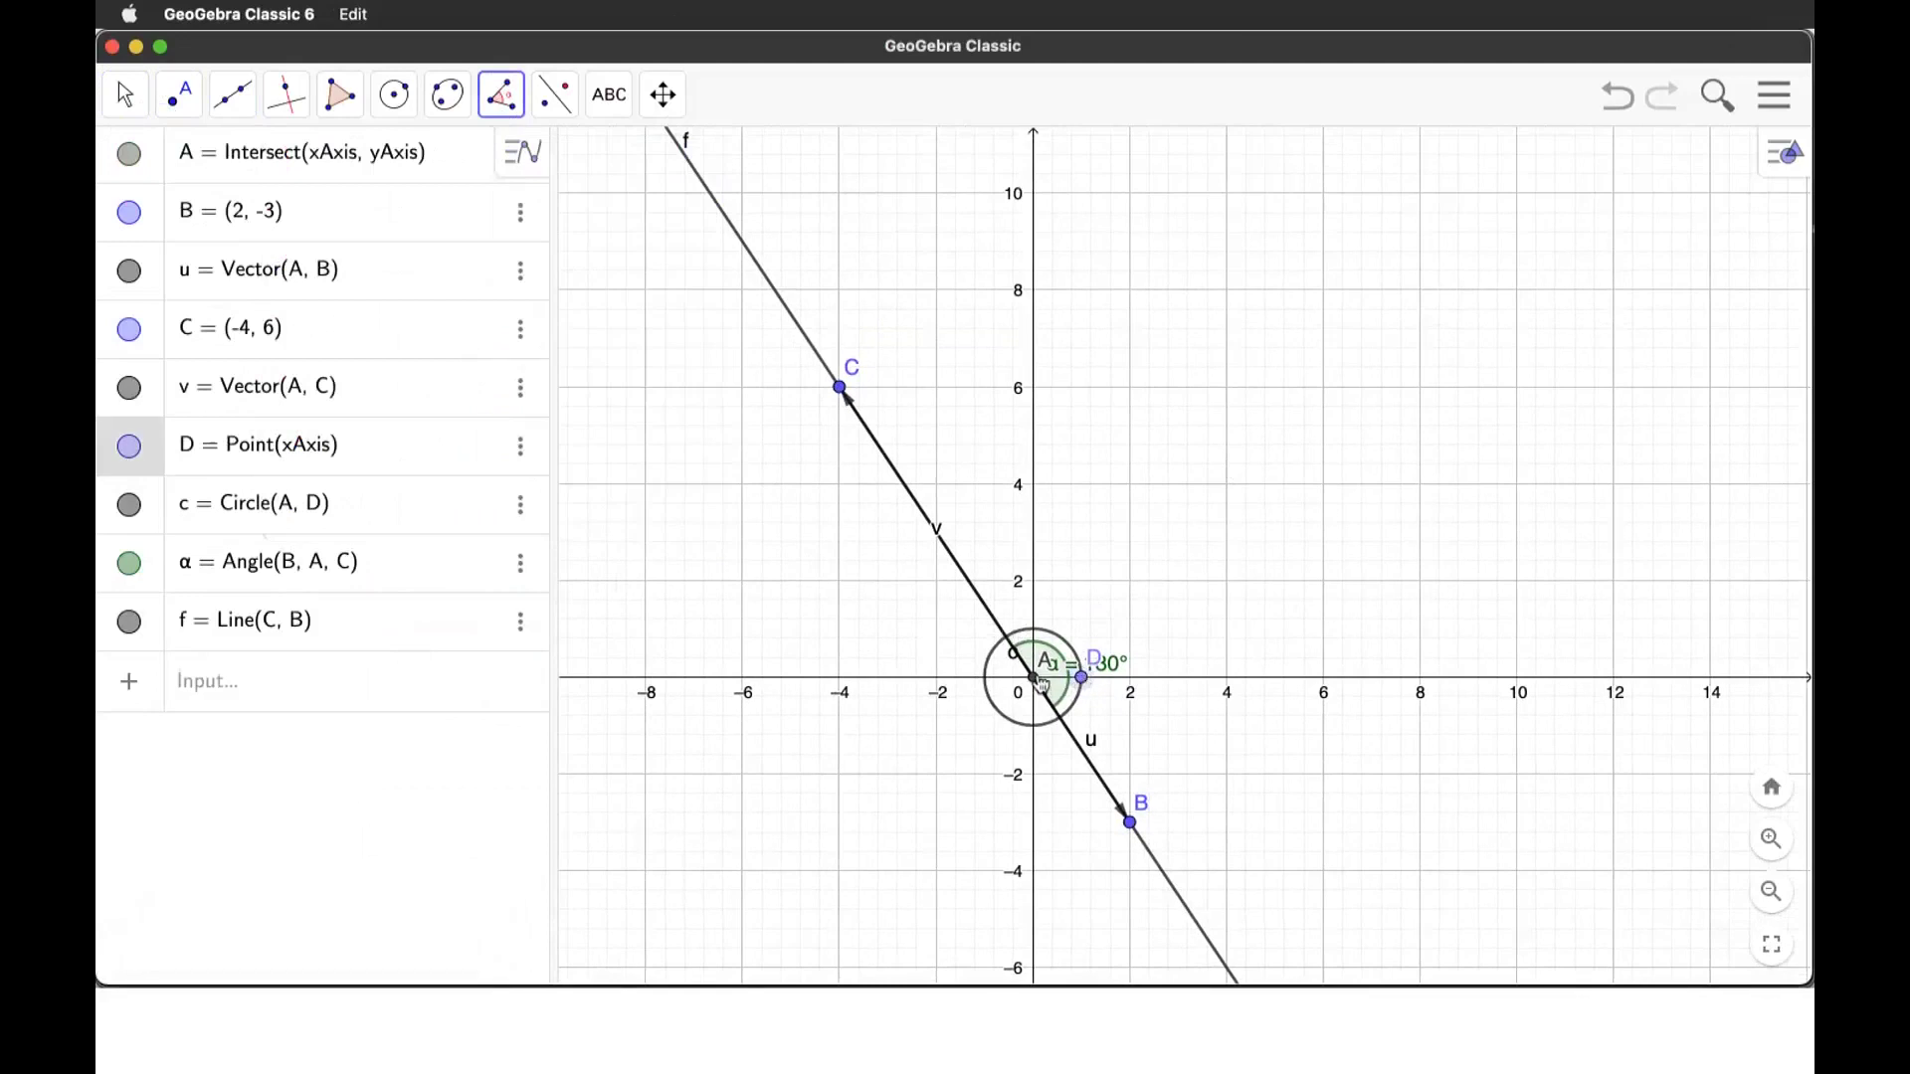
click(1036, 679)
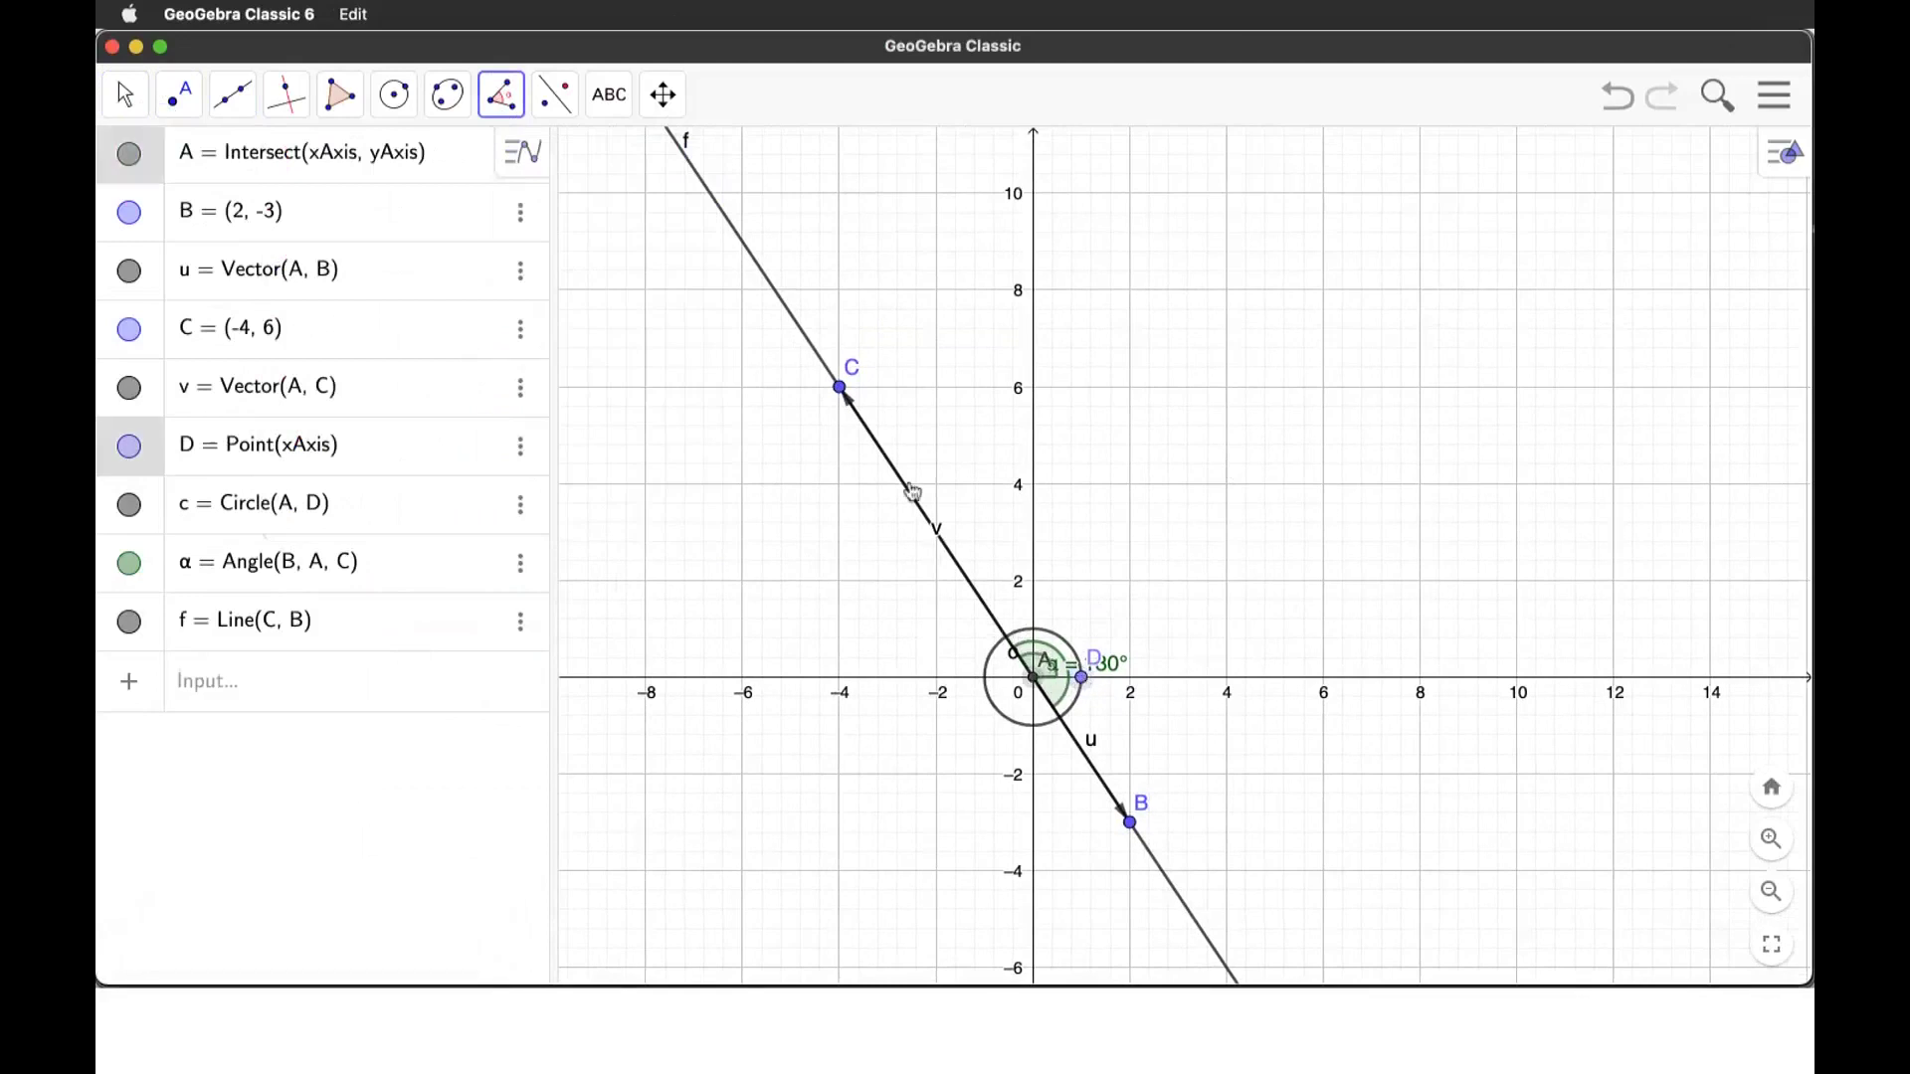
click(843, 391)
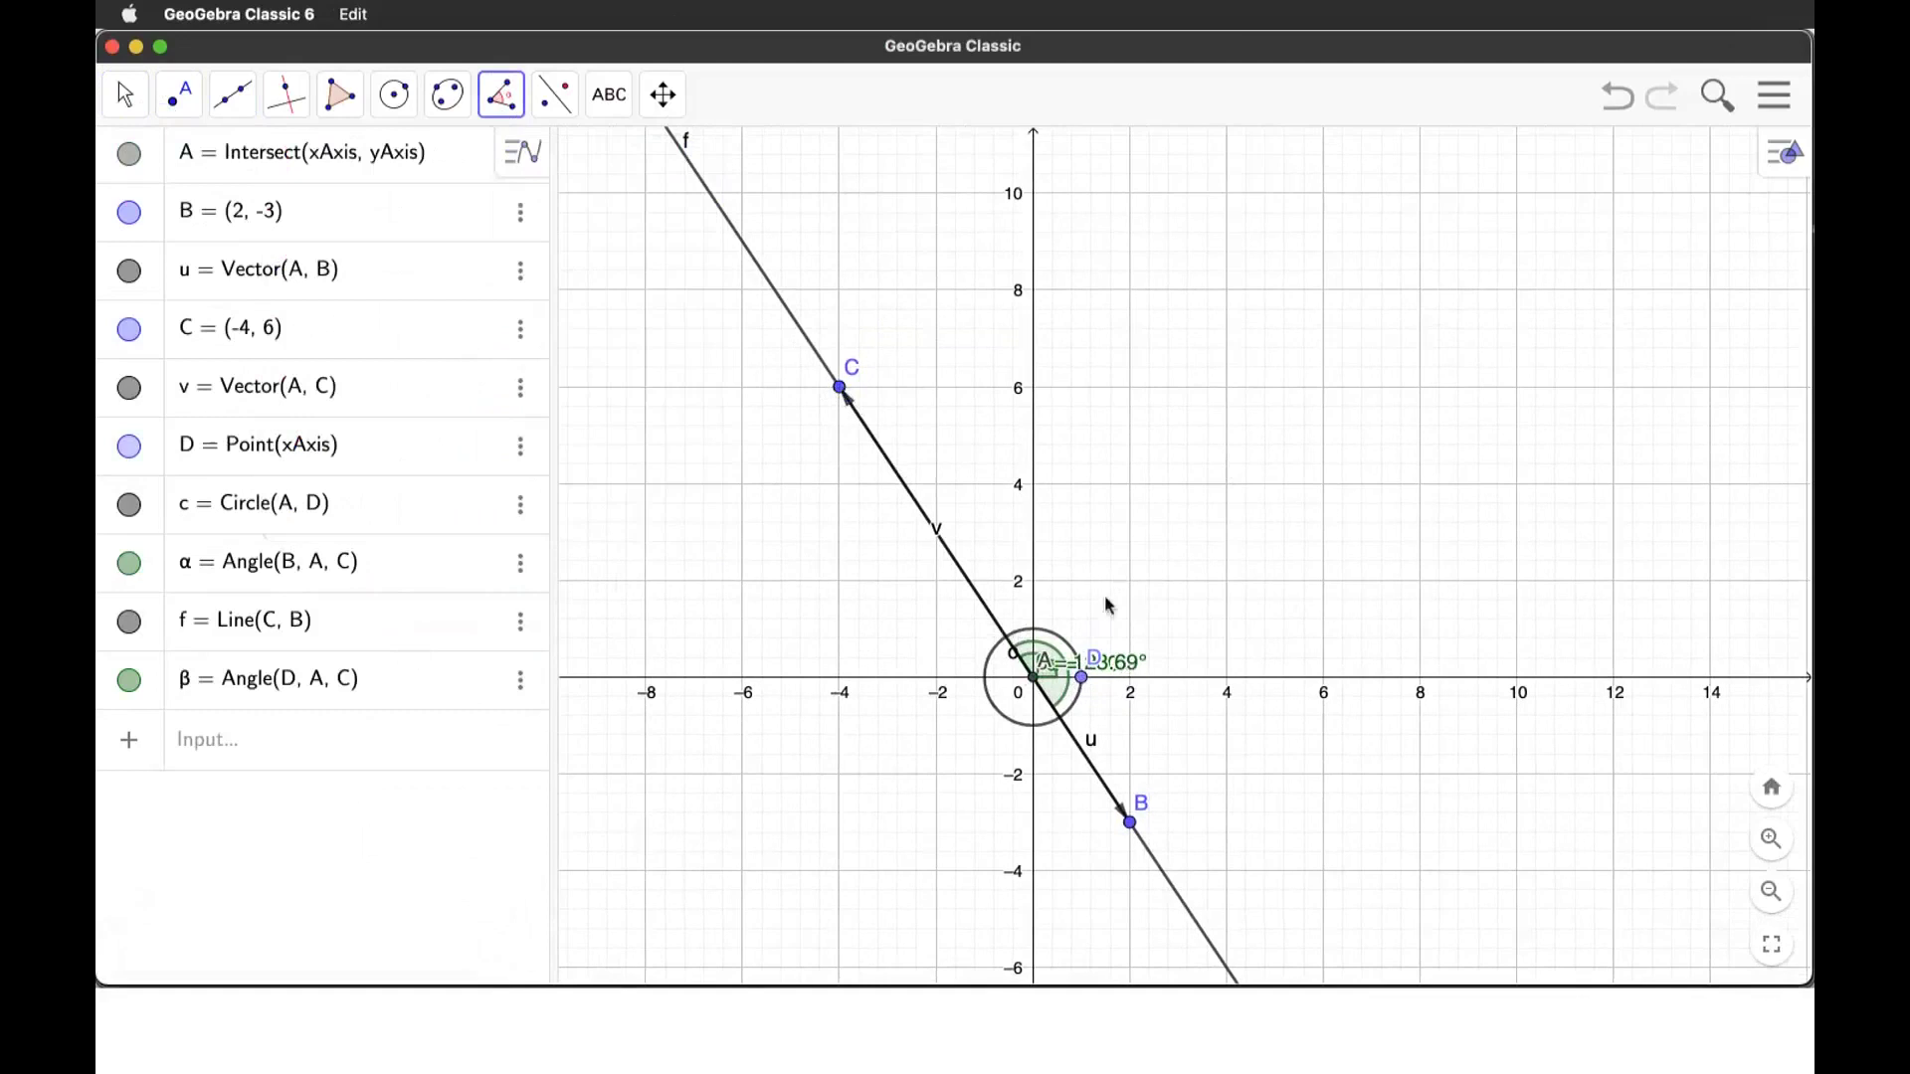
scroll(1130, 563, up, 1)
scroll(1130, 563, up, 5)
scroll(1130, 563, up, 4)
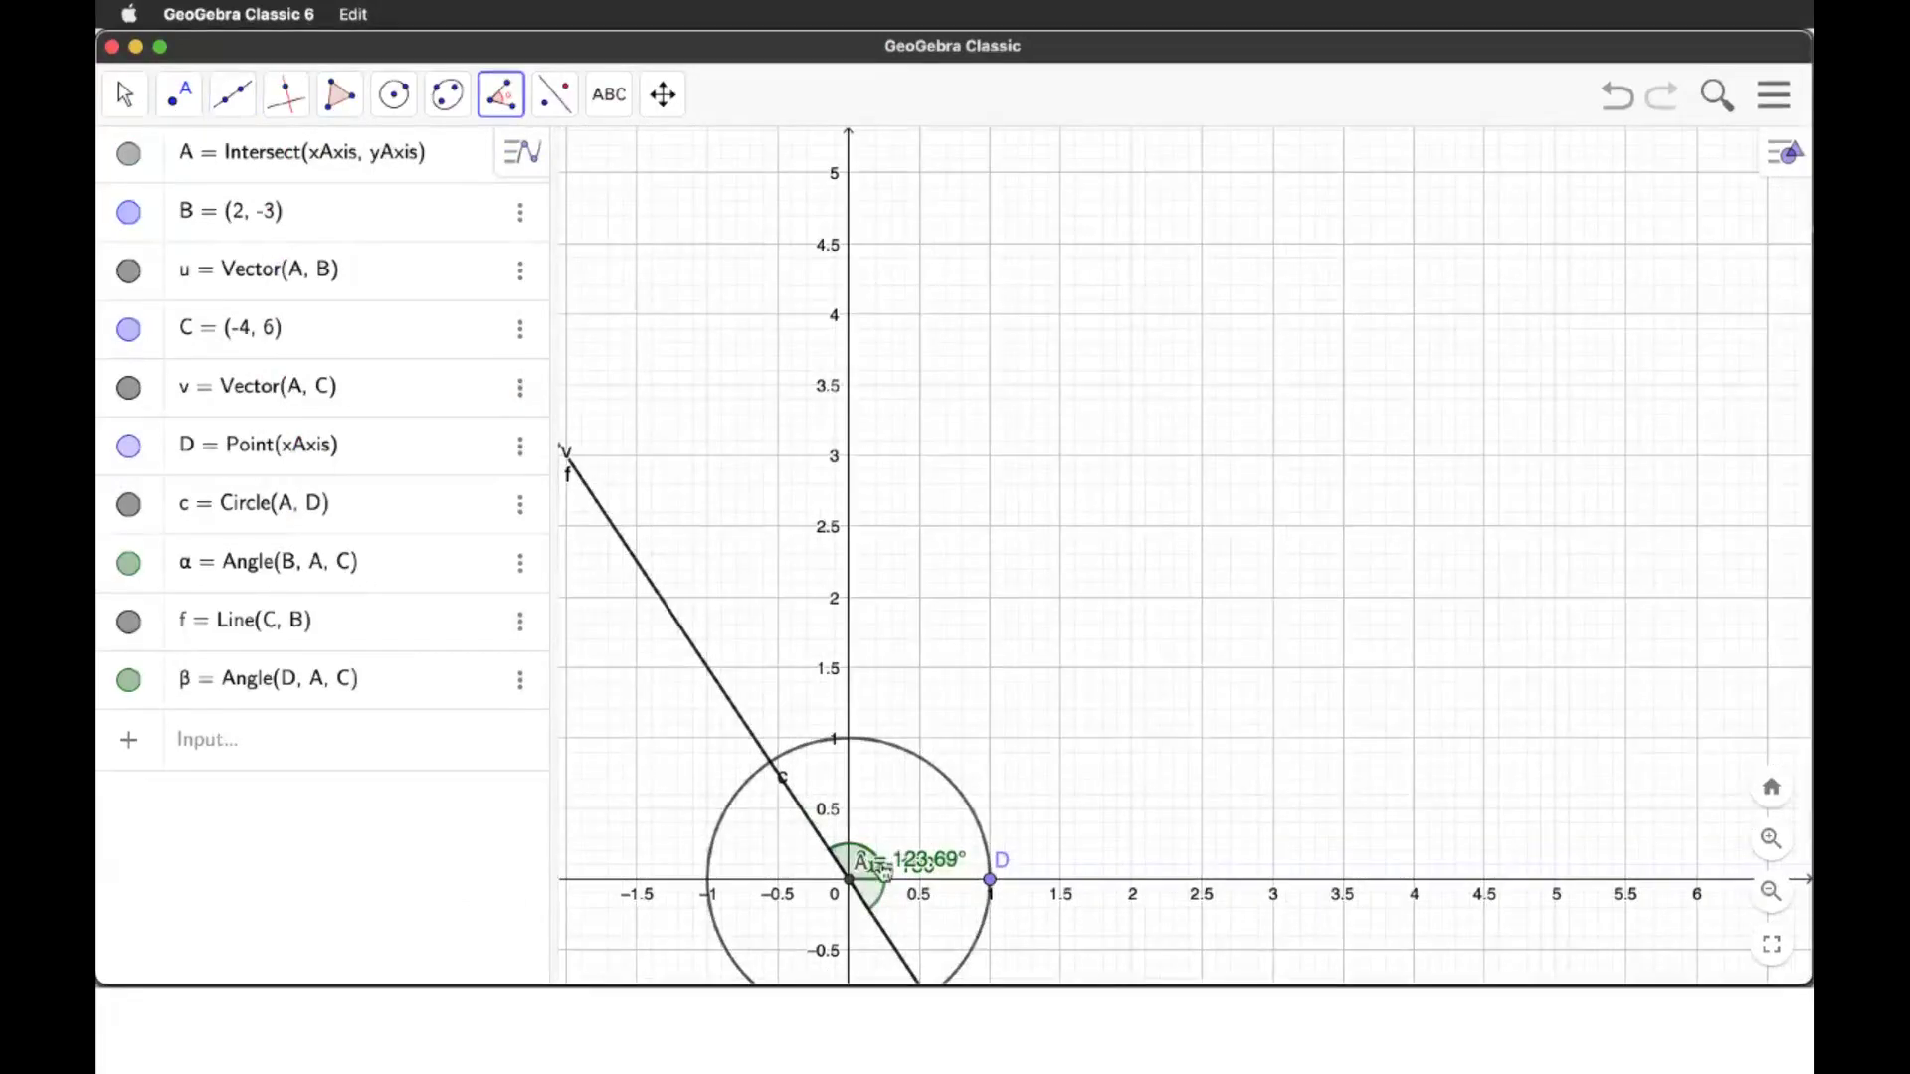
Step: Drag the β label up and the α = 180° label below the x-axis
click(125, 94)
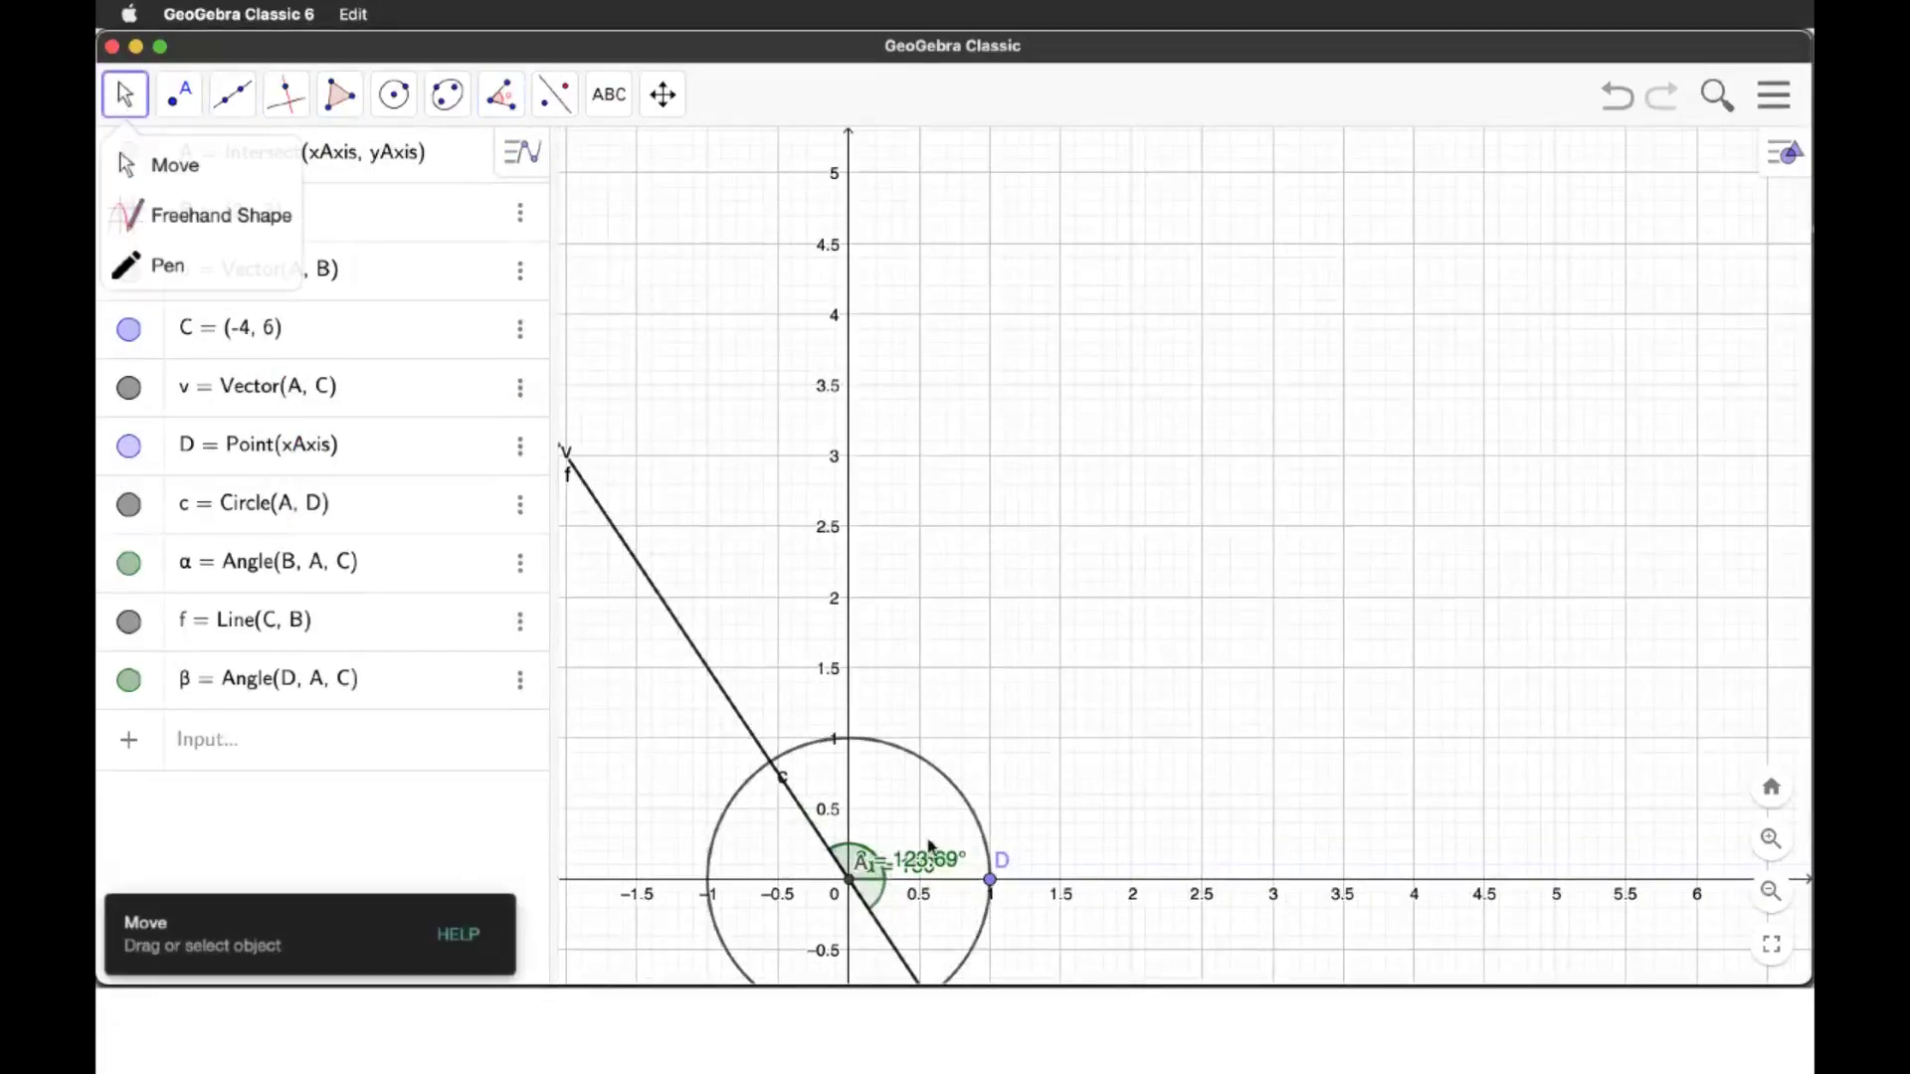
drag(955, 864, 1006, 799)
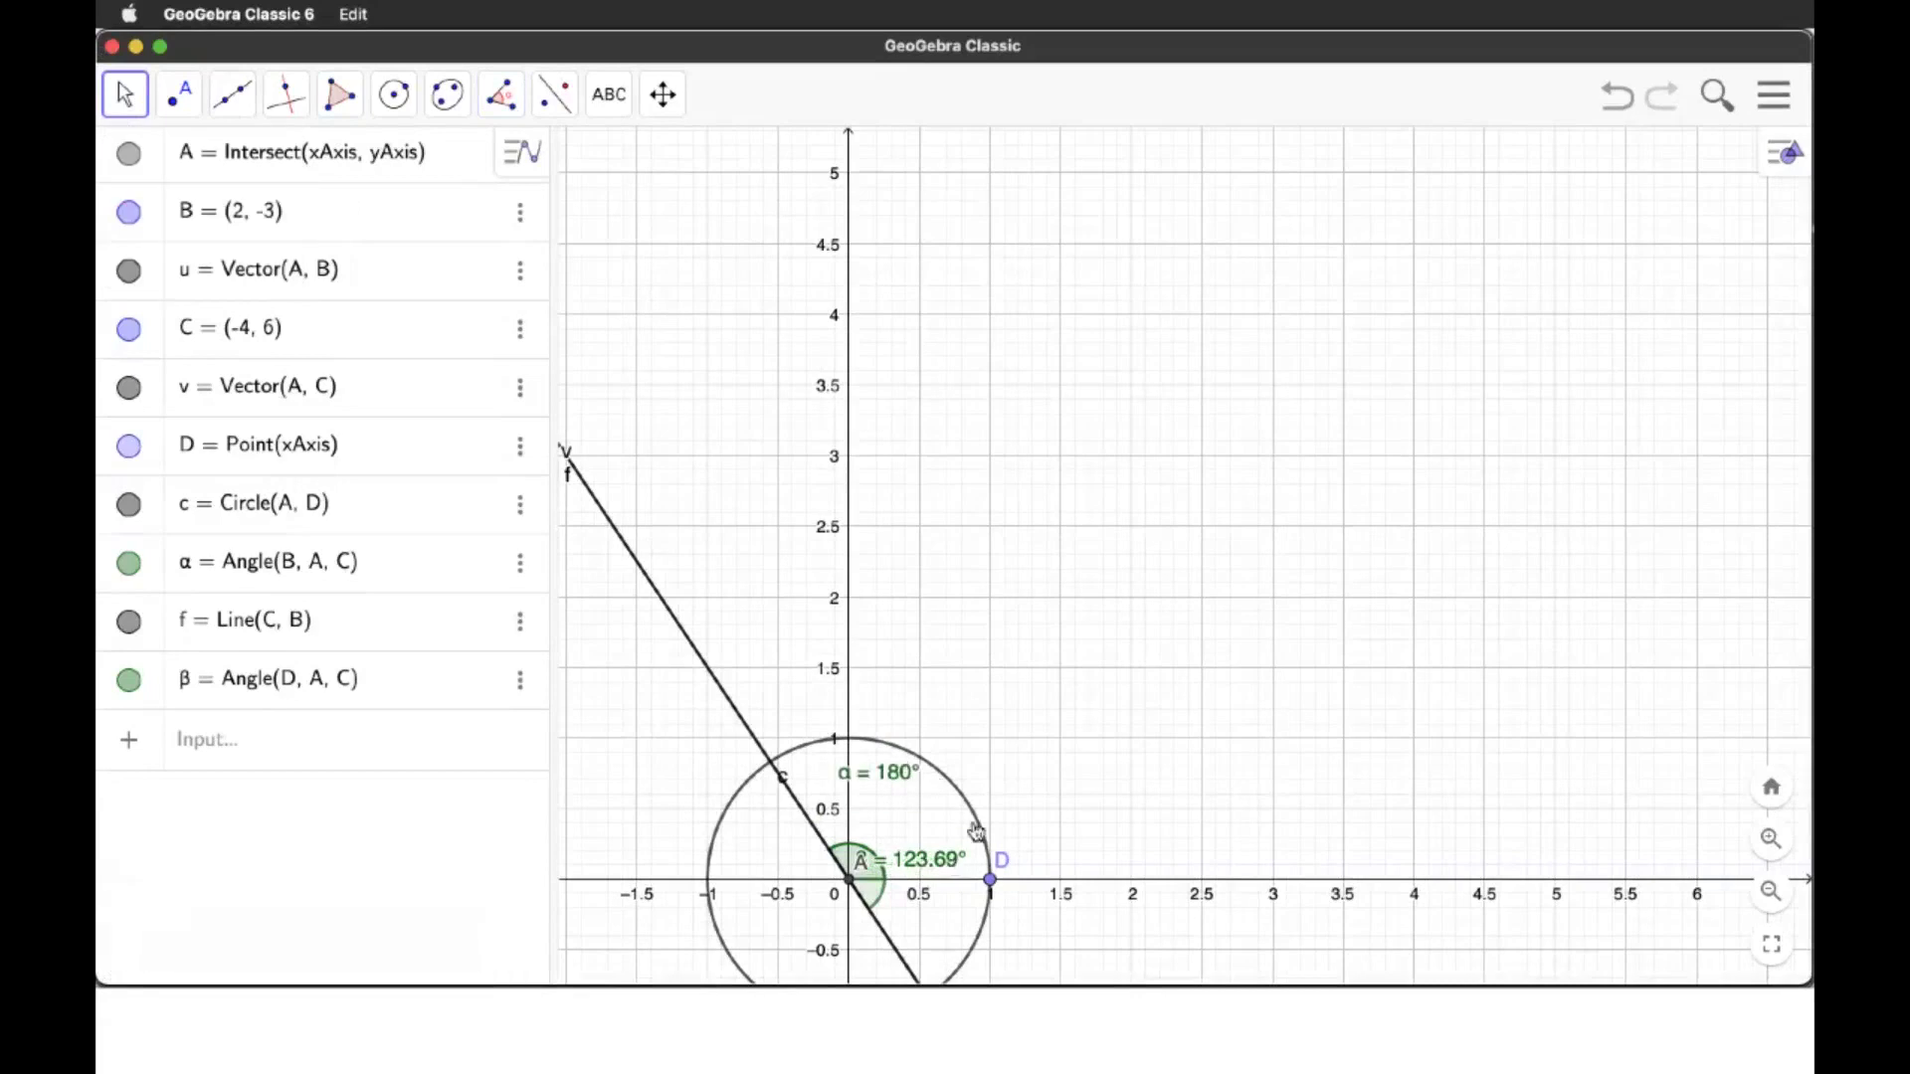
drag(881, 778, 935, 923)
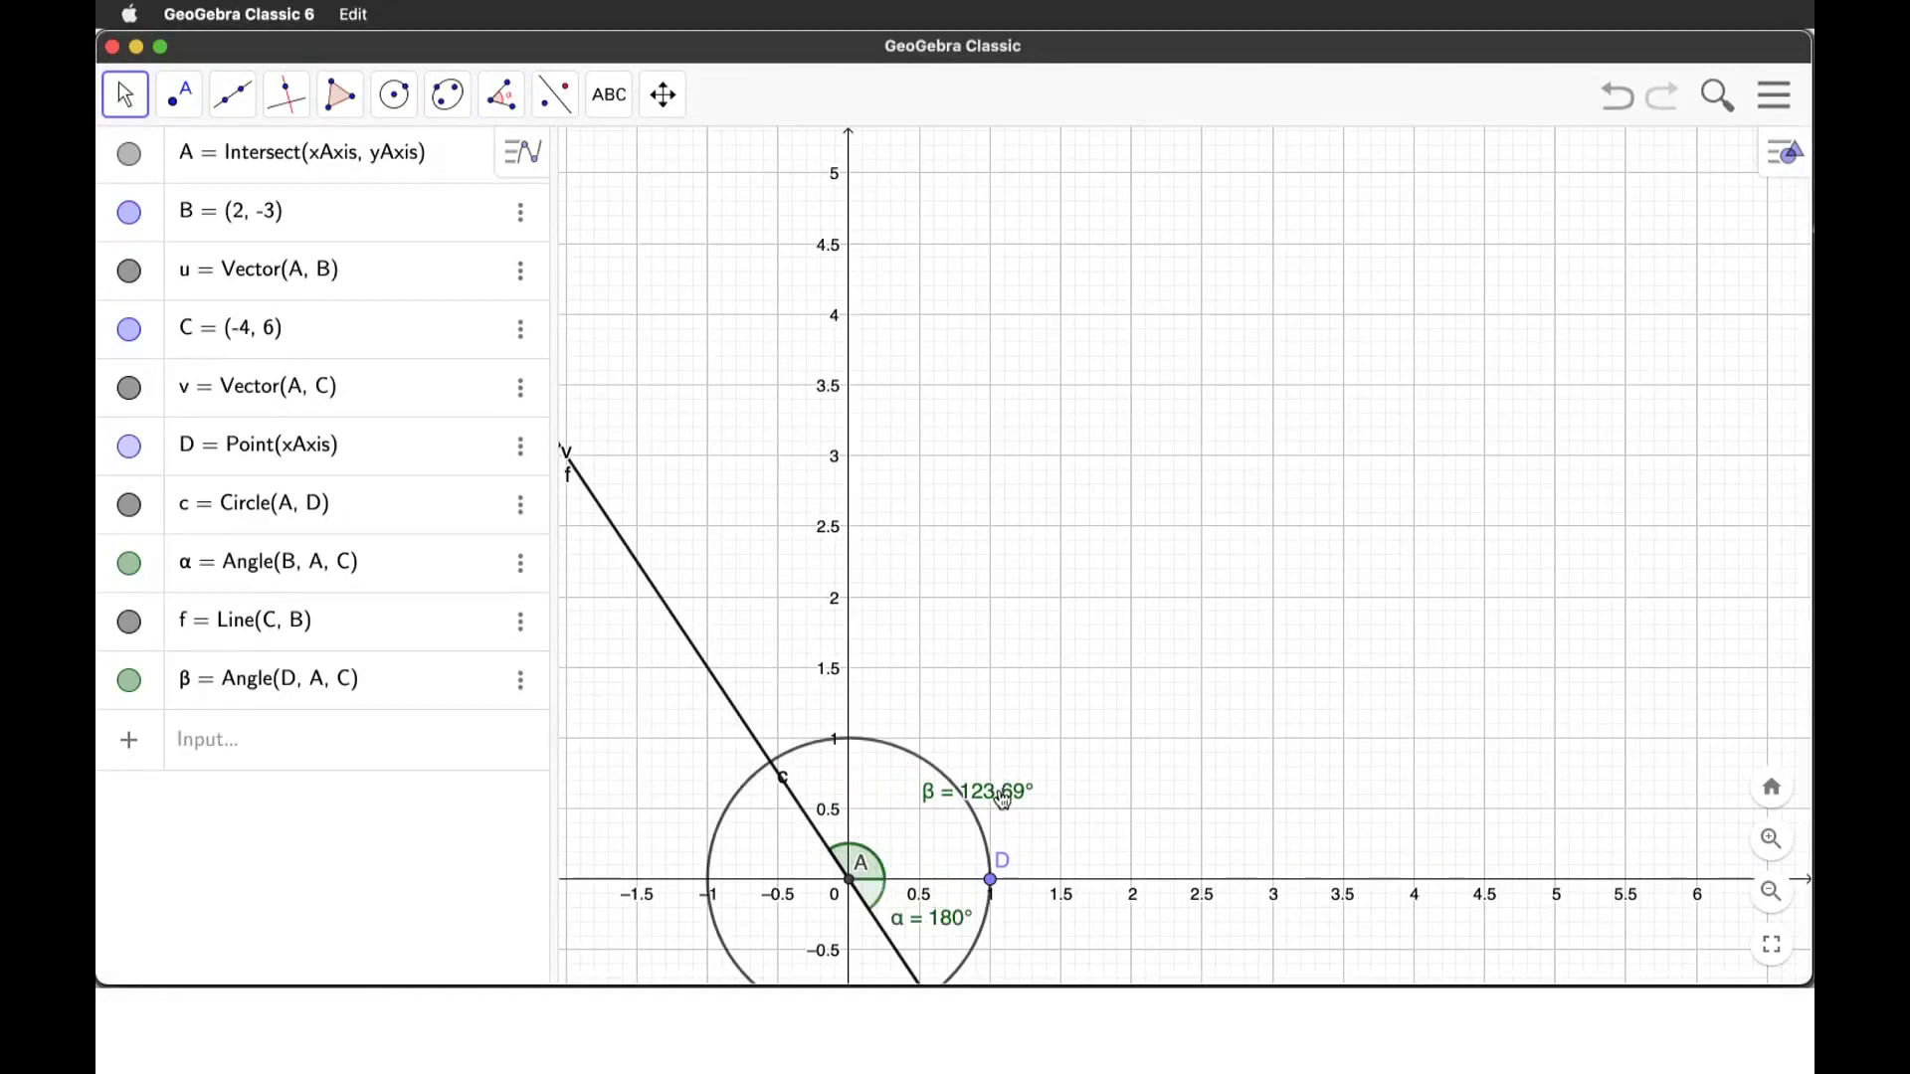
drag(1003, 798, 1007, 763)
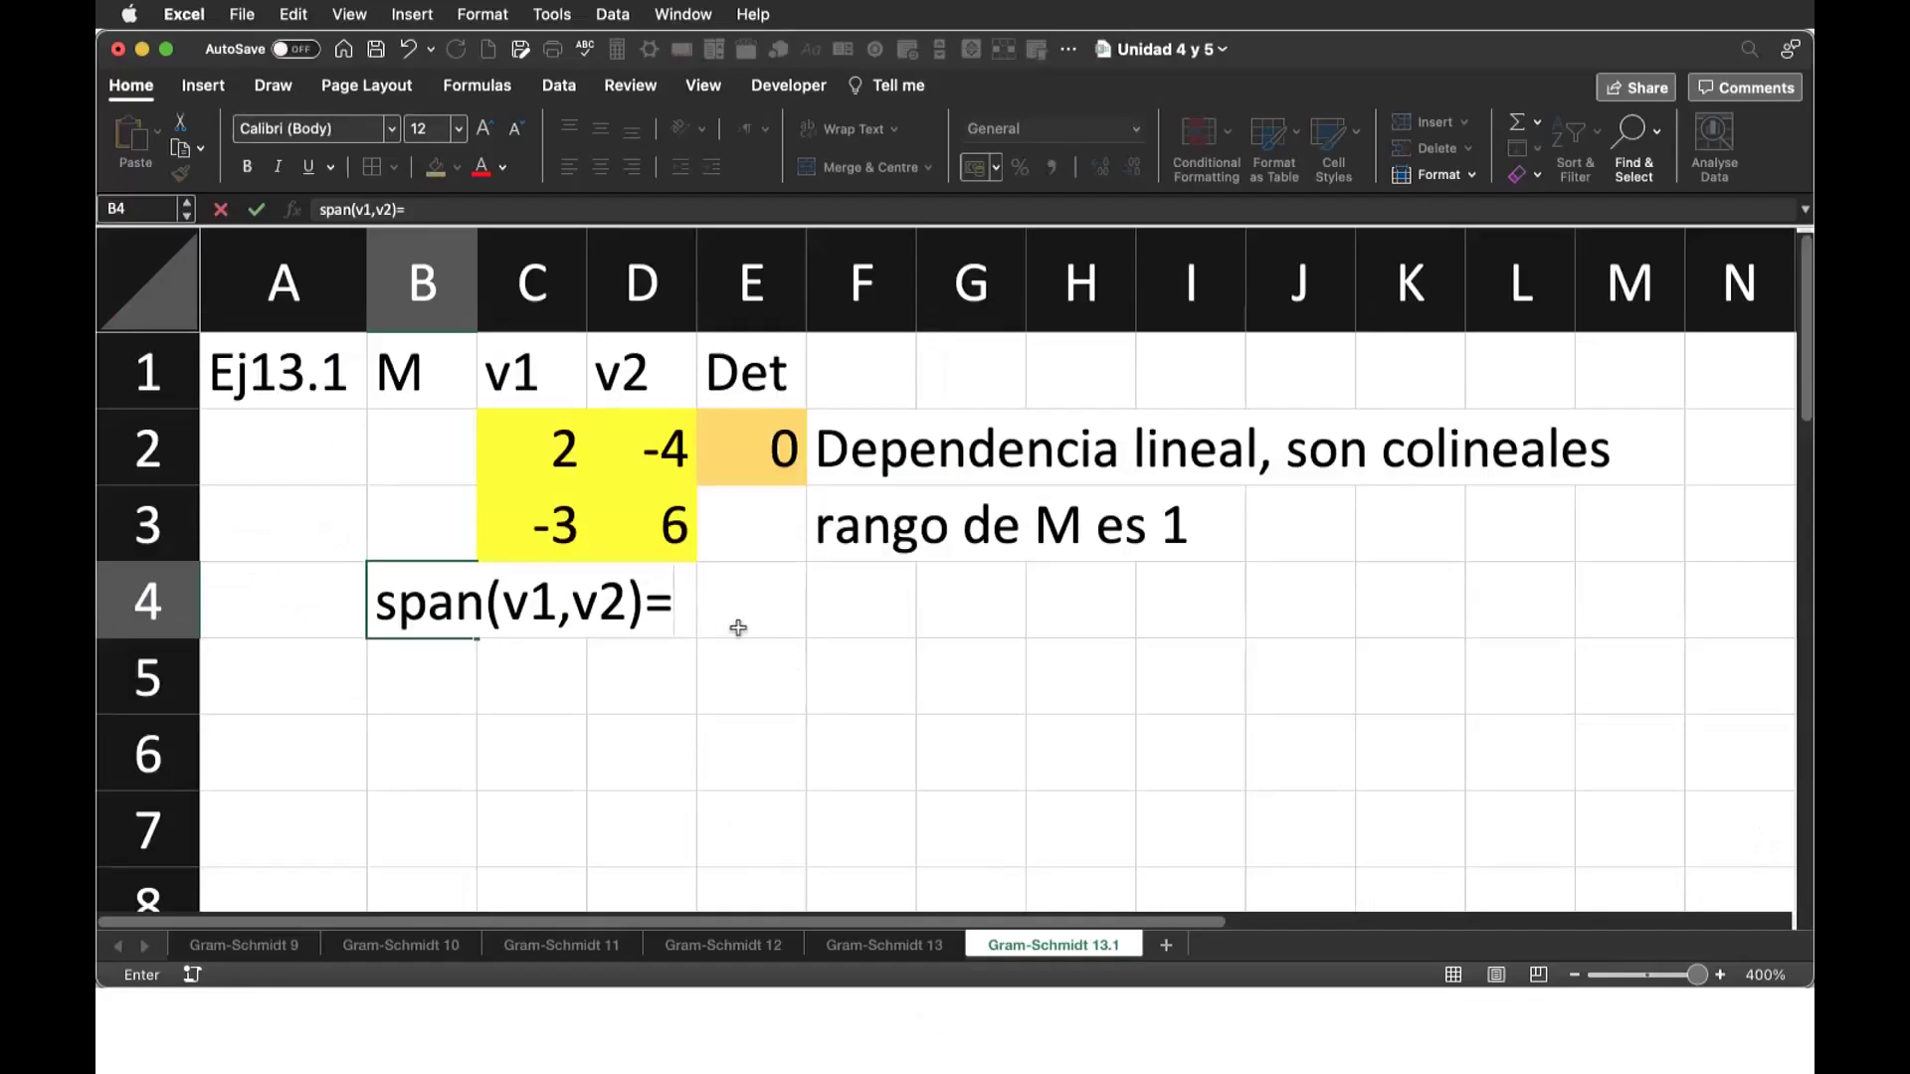
Step: Finish the B4 note with 'Espacio que se genera con la recta de los vectores' and type 'Pendiente y un punto' in B5
text(?)
text( Espe)
key(BackSpace)
text(acio que se genera con la recta de los vect)
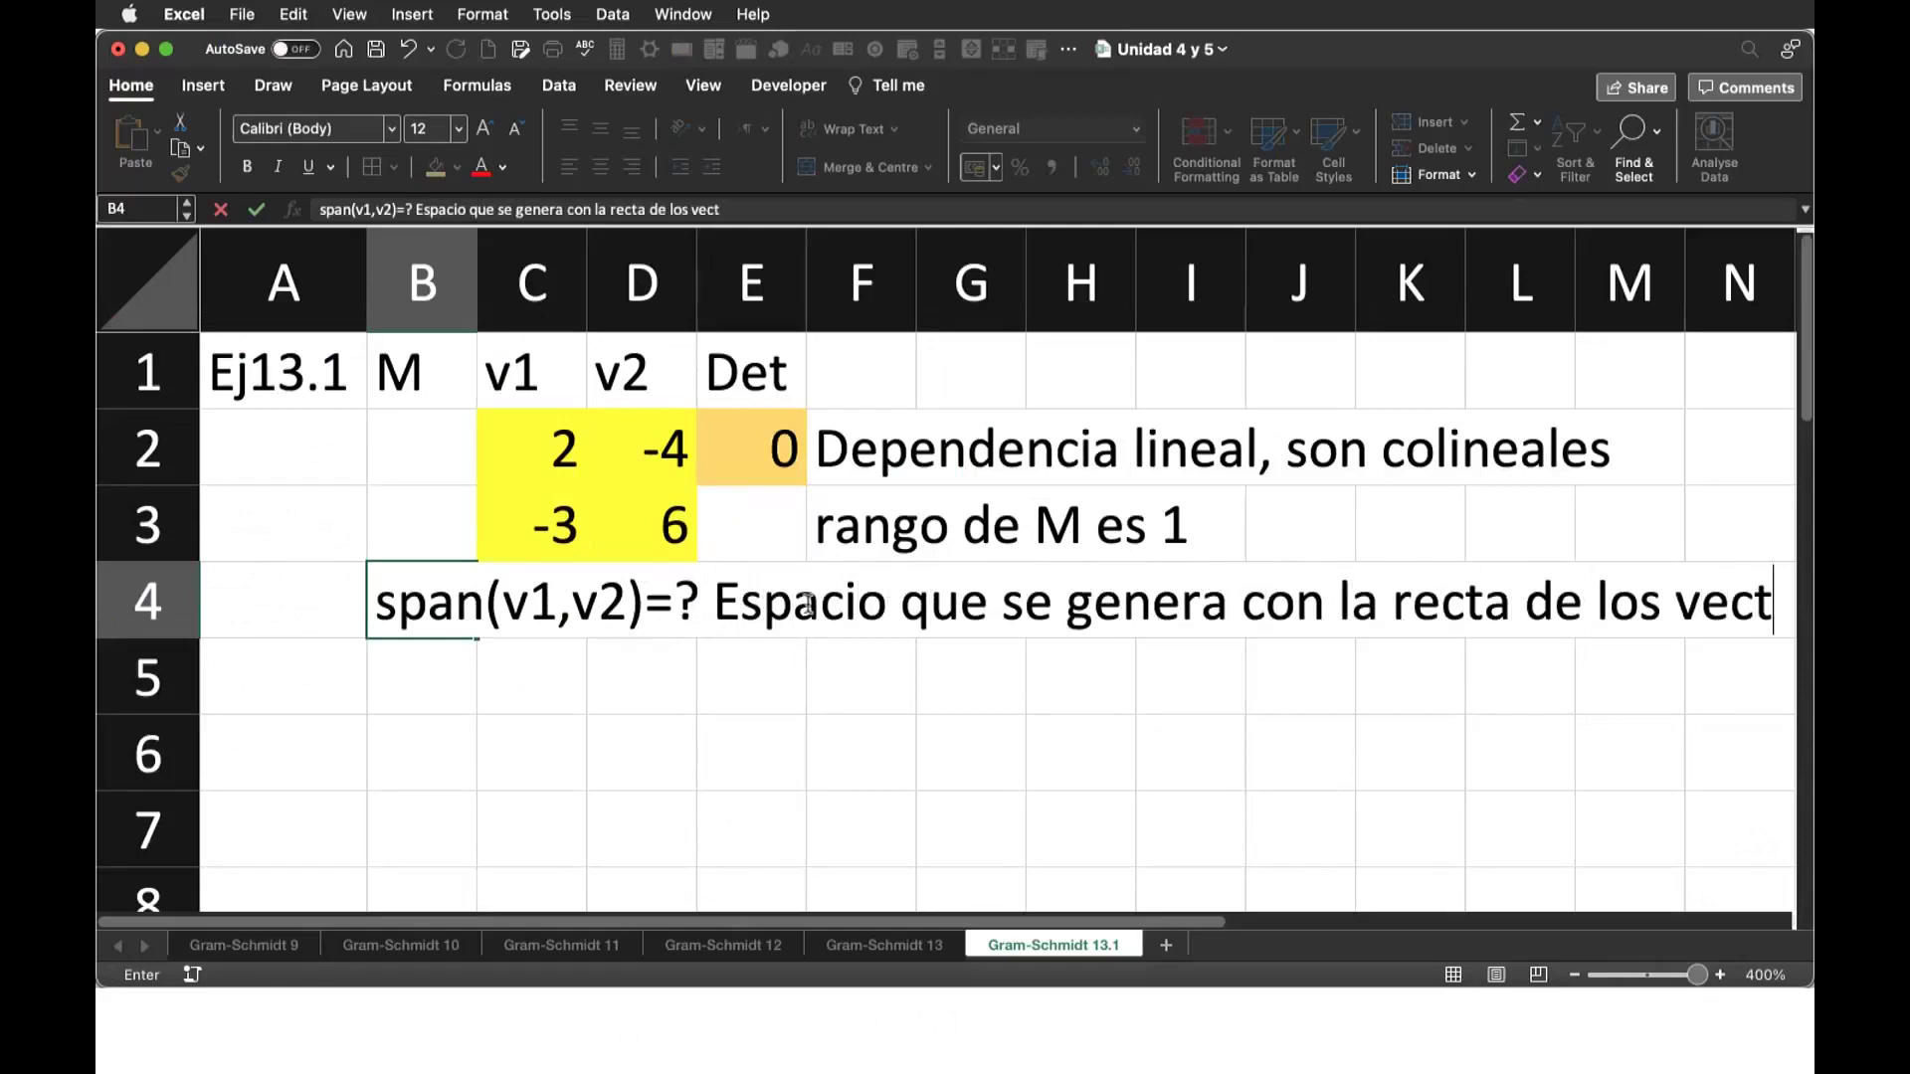
text(ores)
key(Return)
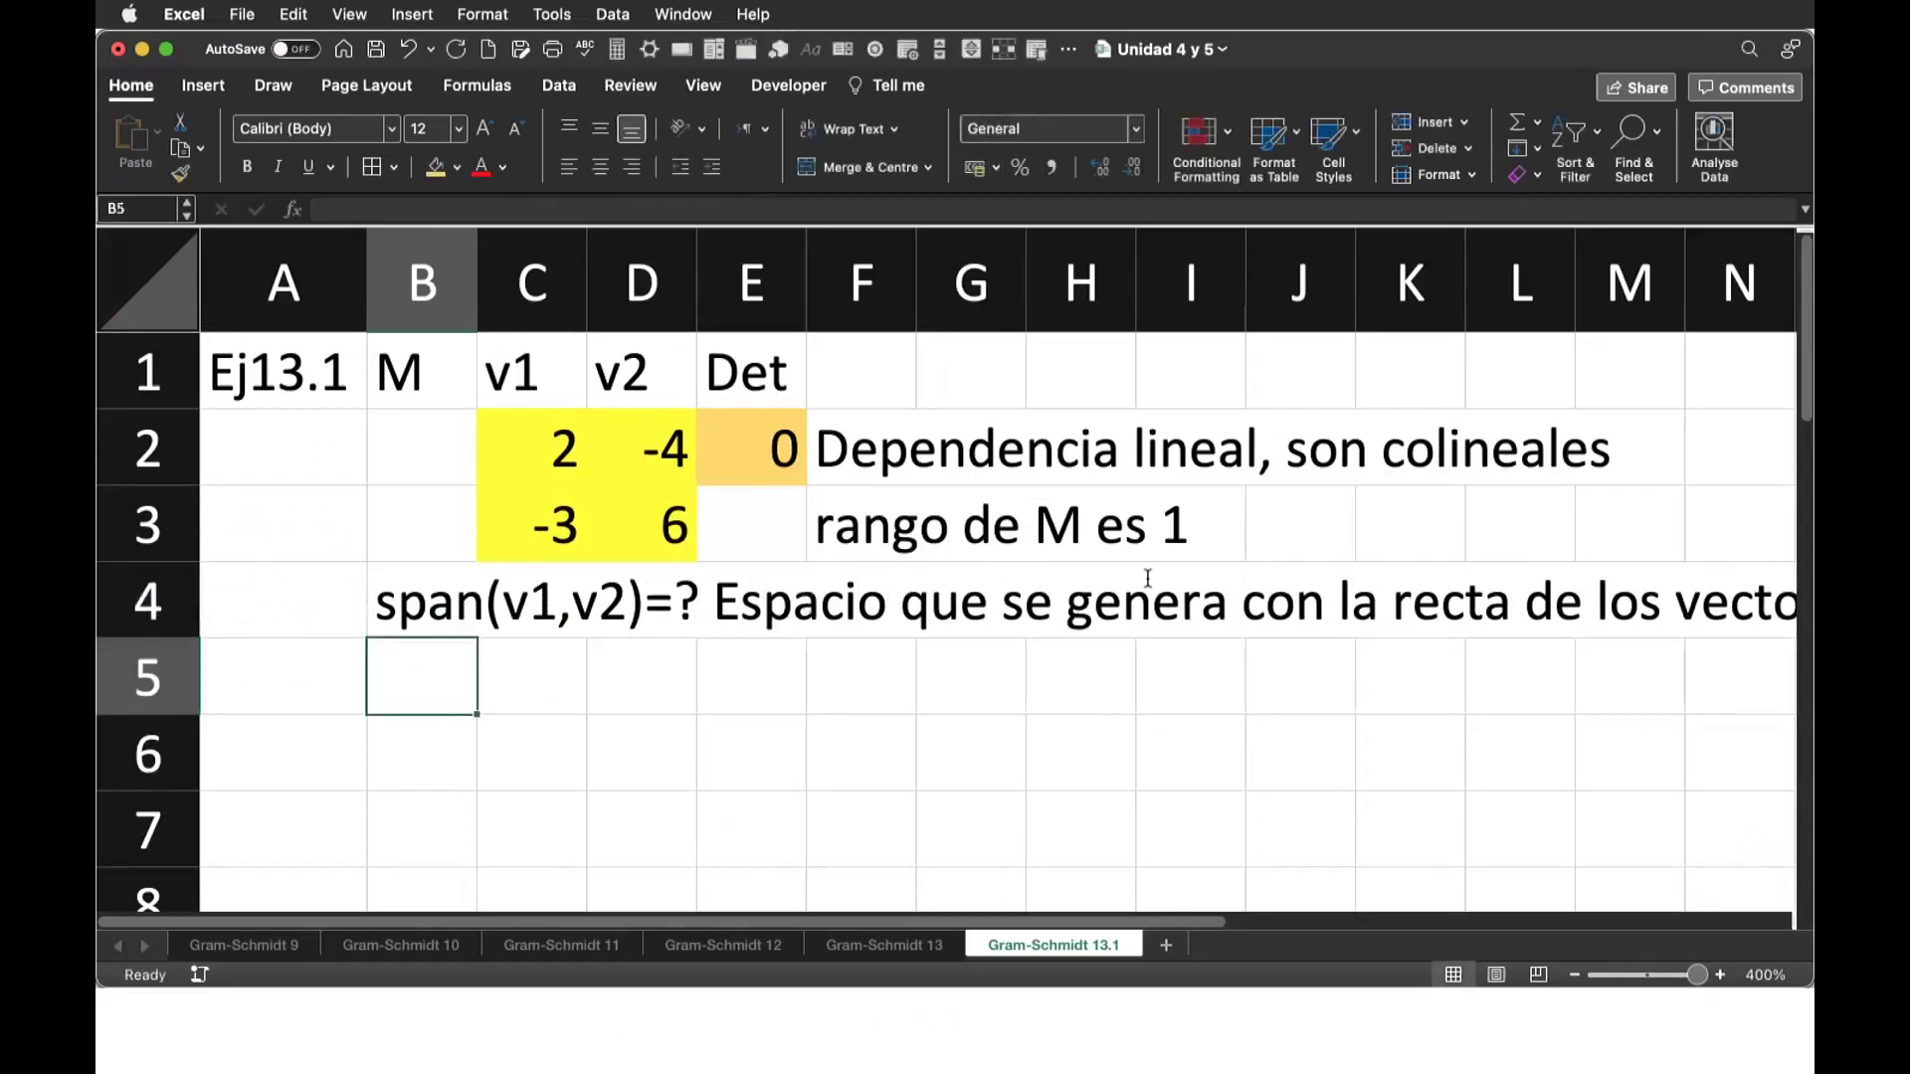
text(P)
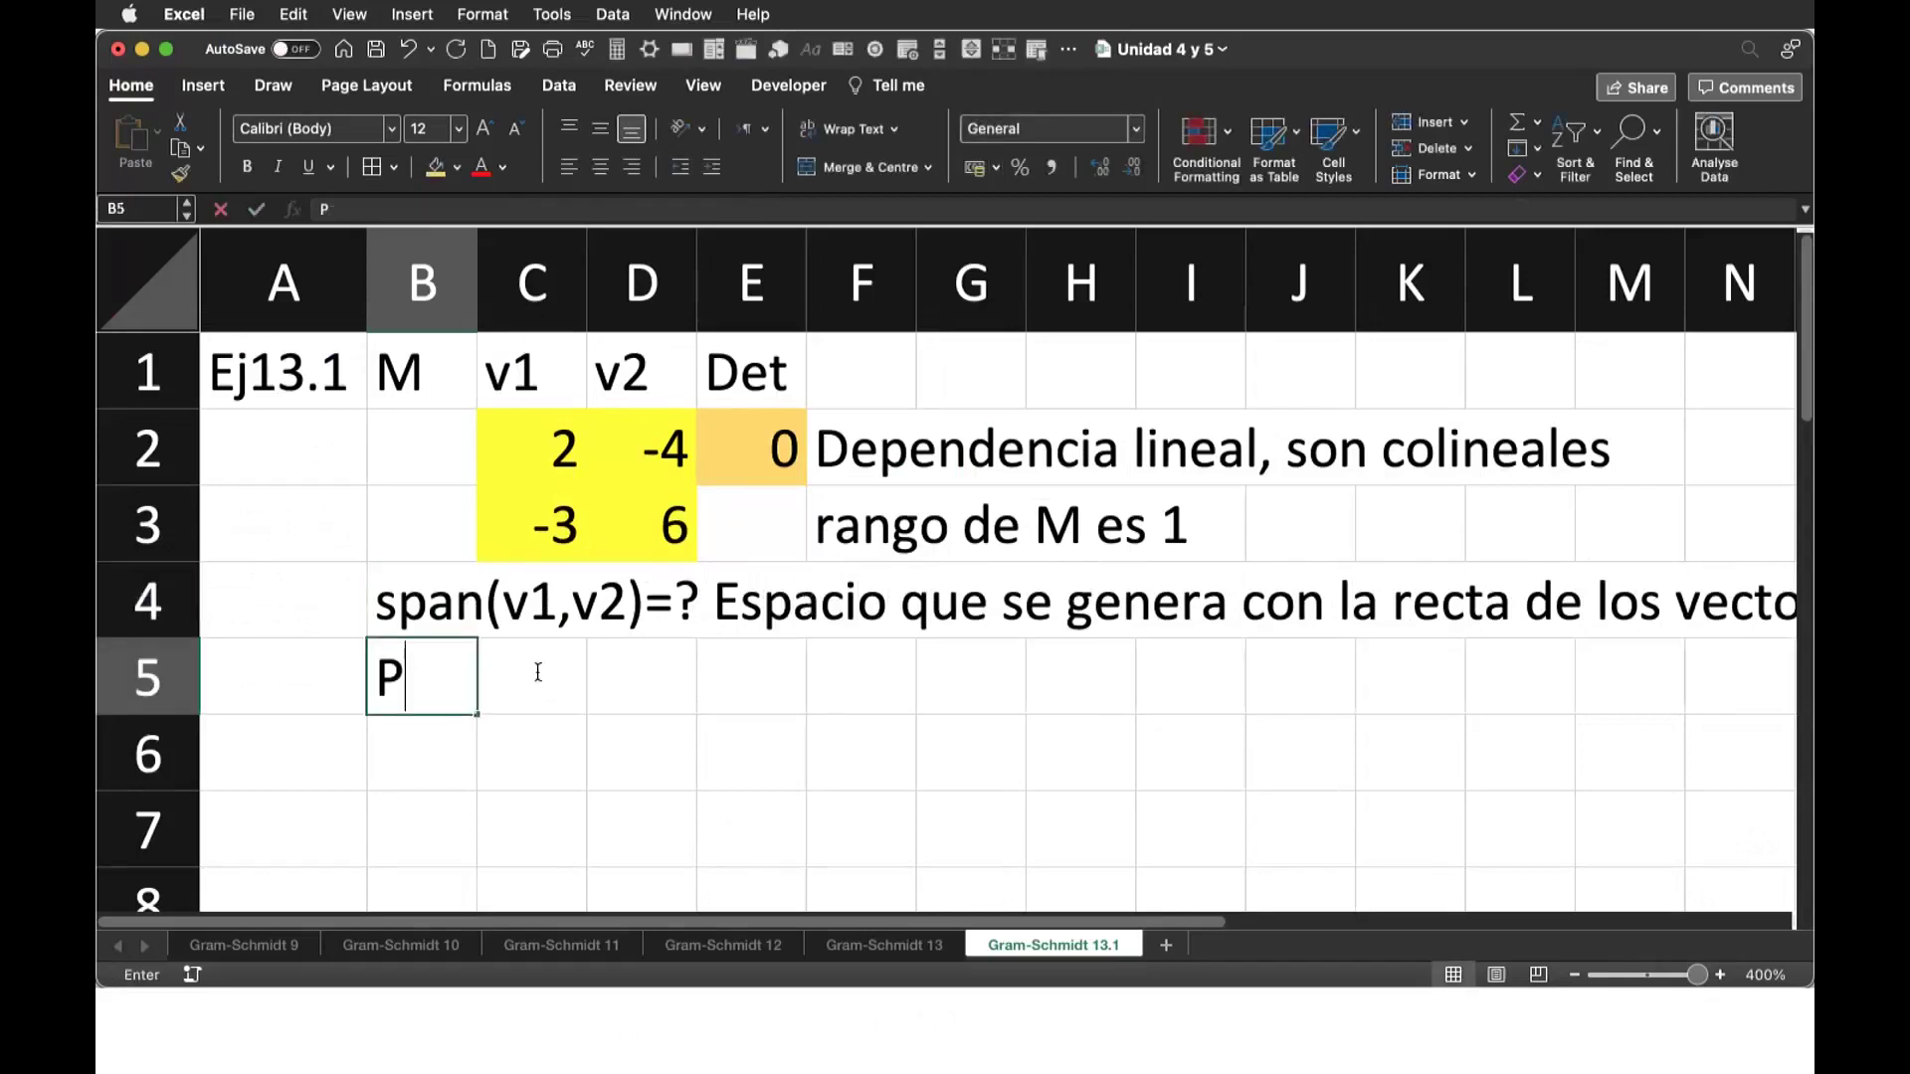
text(endiente y un punto)
Step: Enter 'Pendiente m=tan(theta) Theta=123.69o' in B6, taking the 123.69° angle from GeoGebra
key(Return)
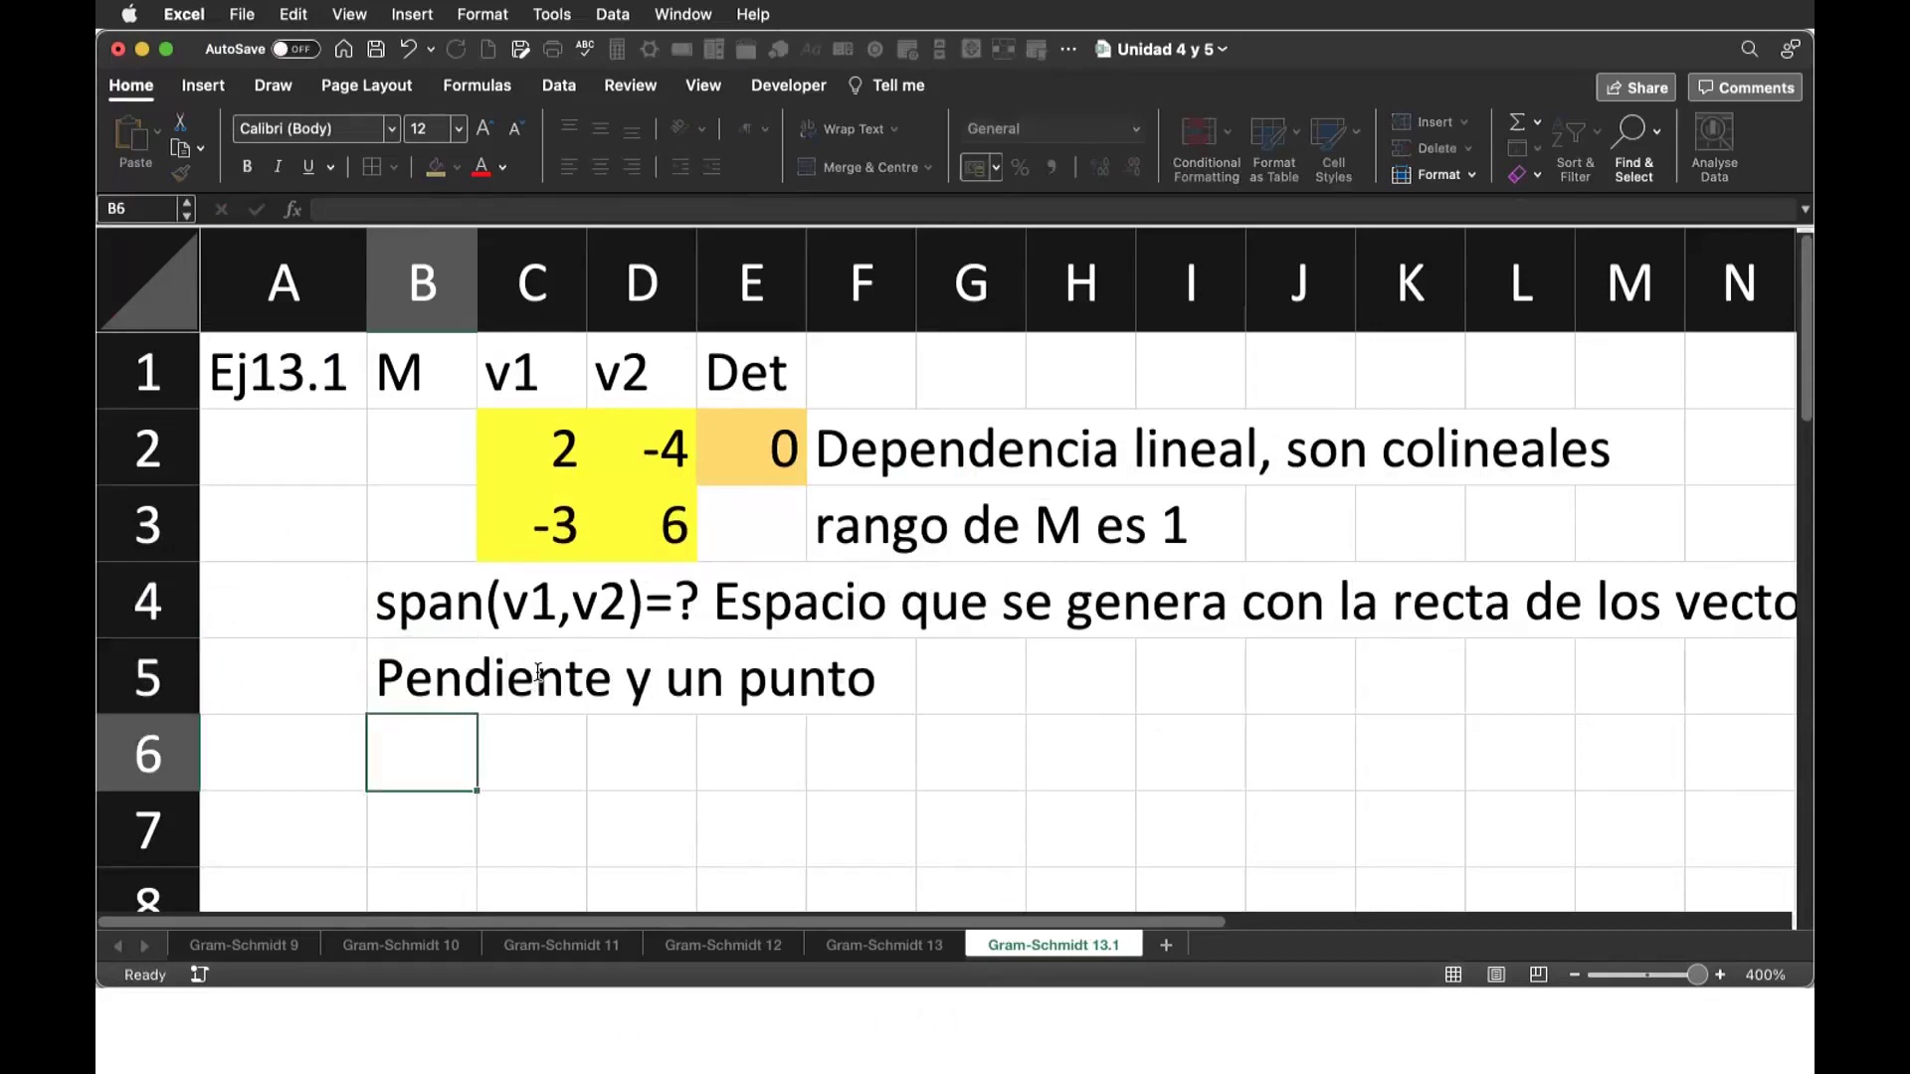
text(Pendiente)
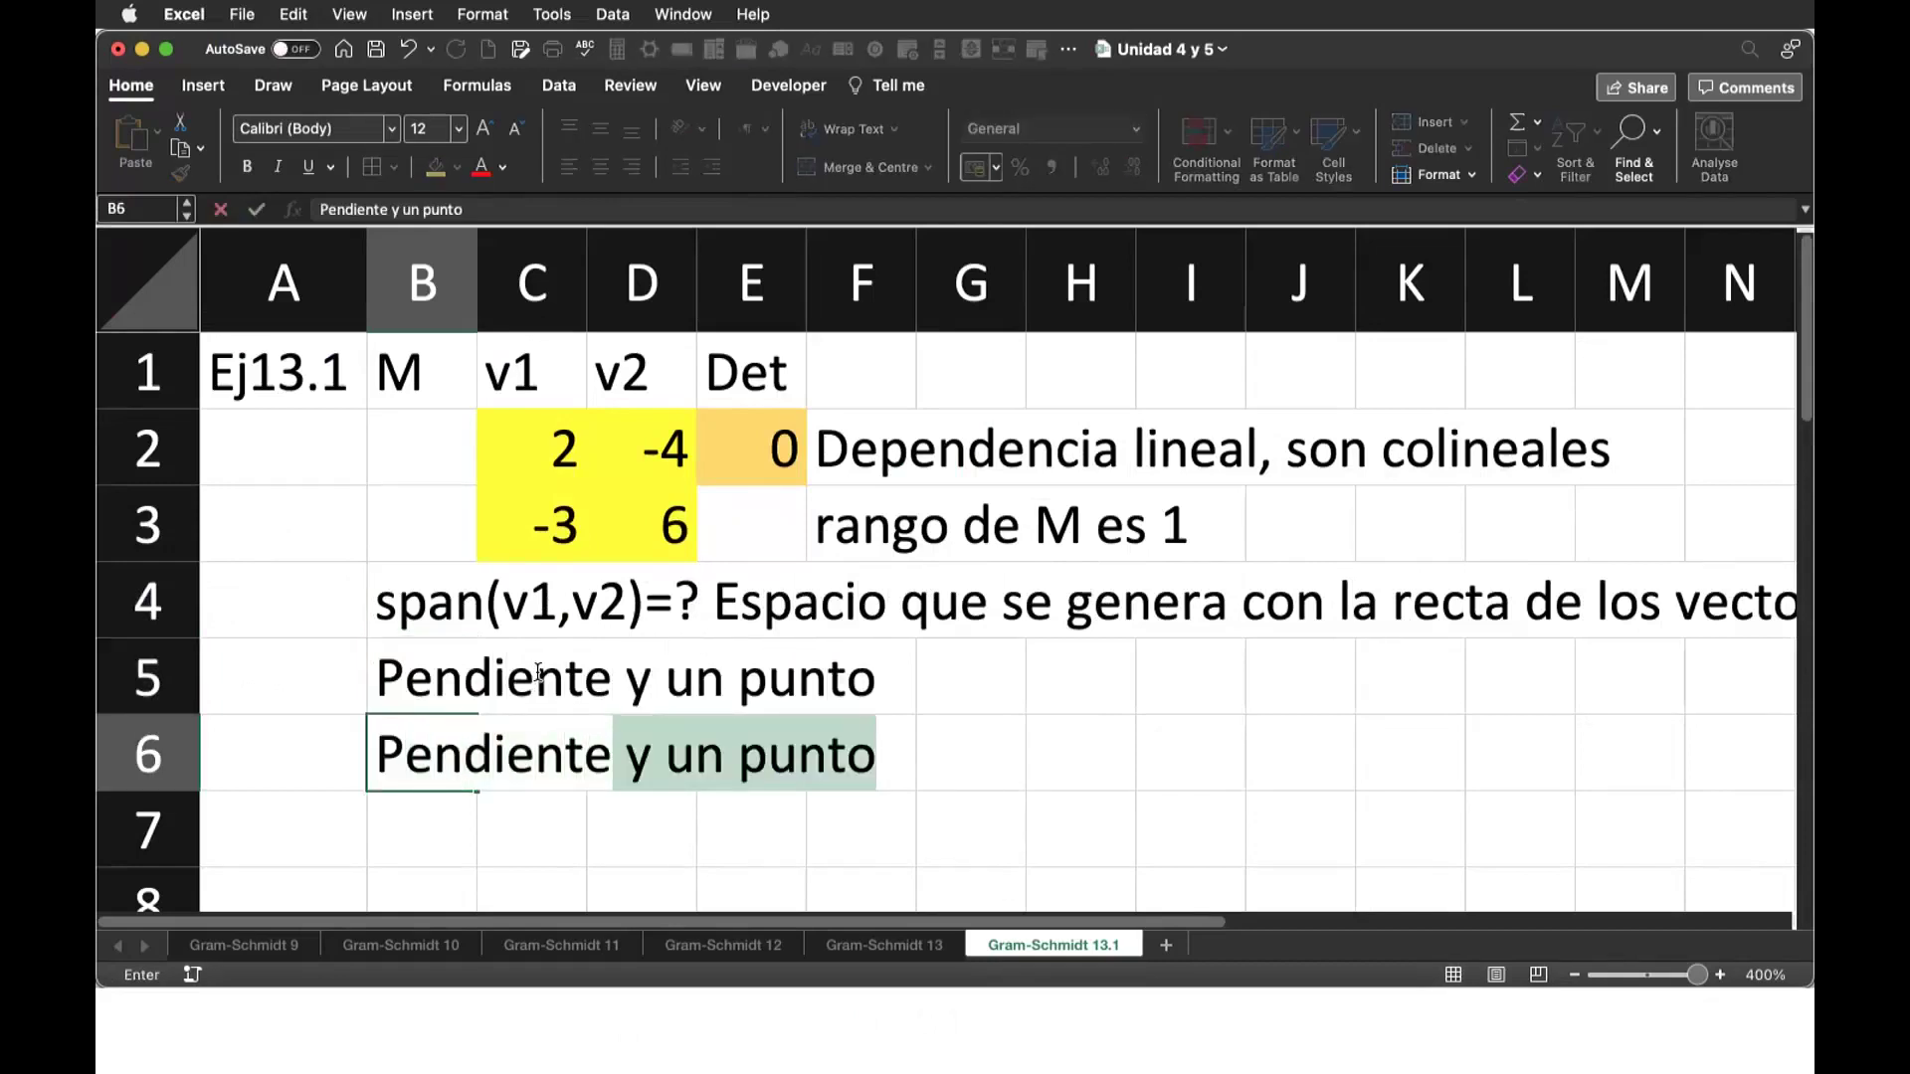
text( m=tan(theta=)
key(BackSpace)
text()  )
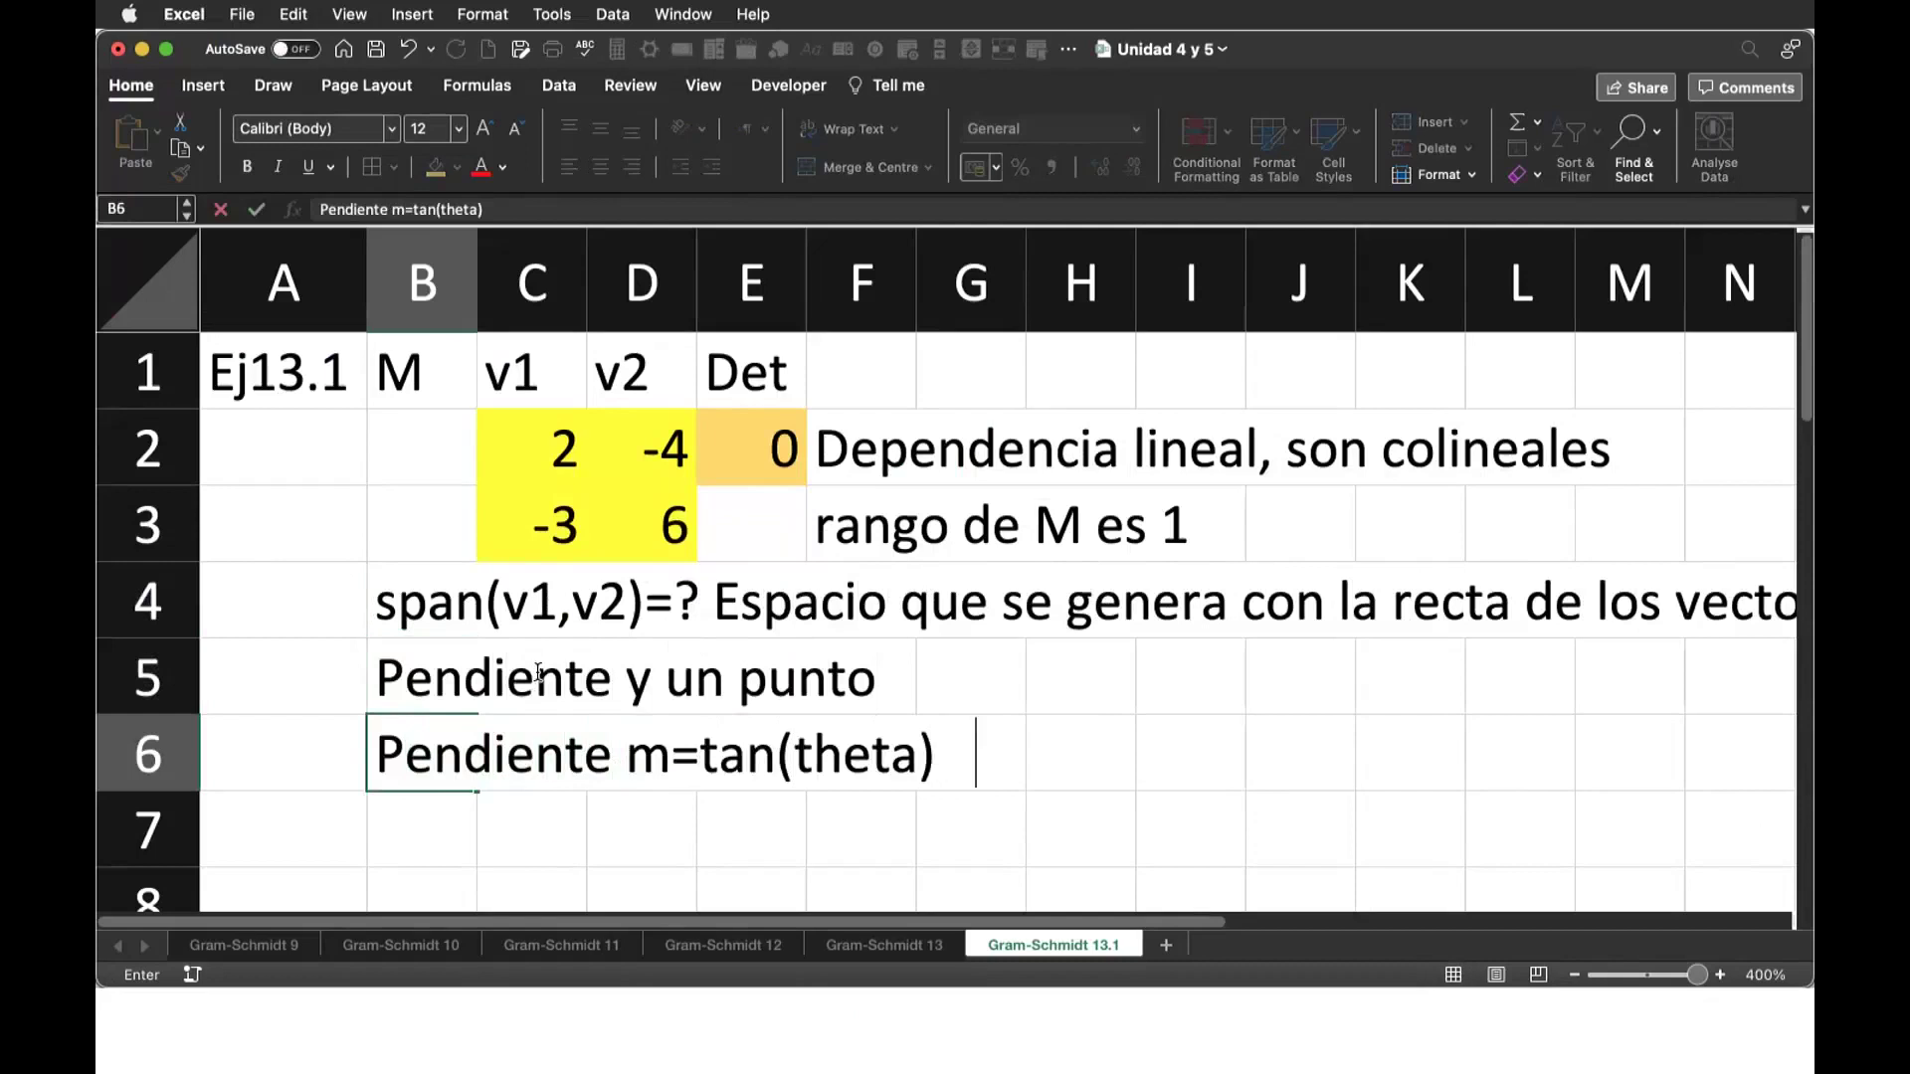
text(Thera)
key(BackSpace)
key(BackSpace)
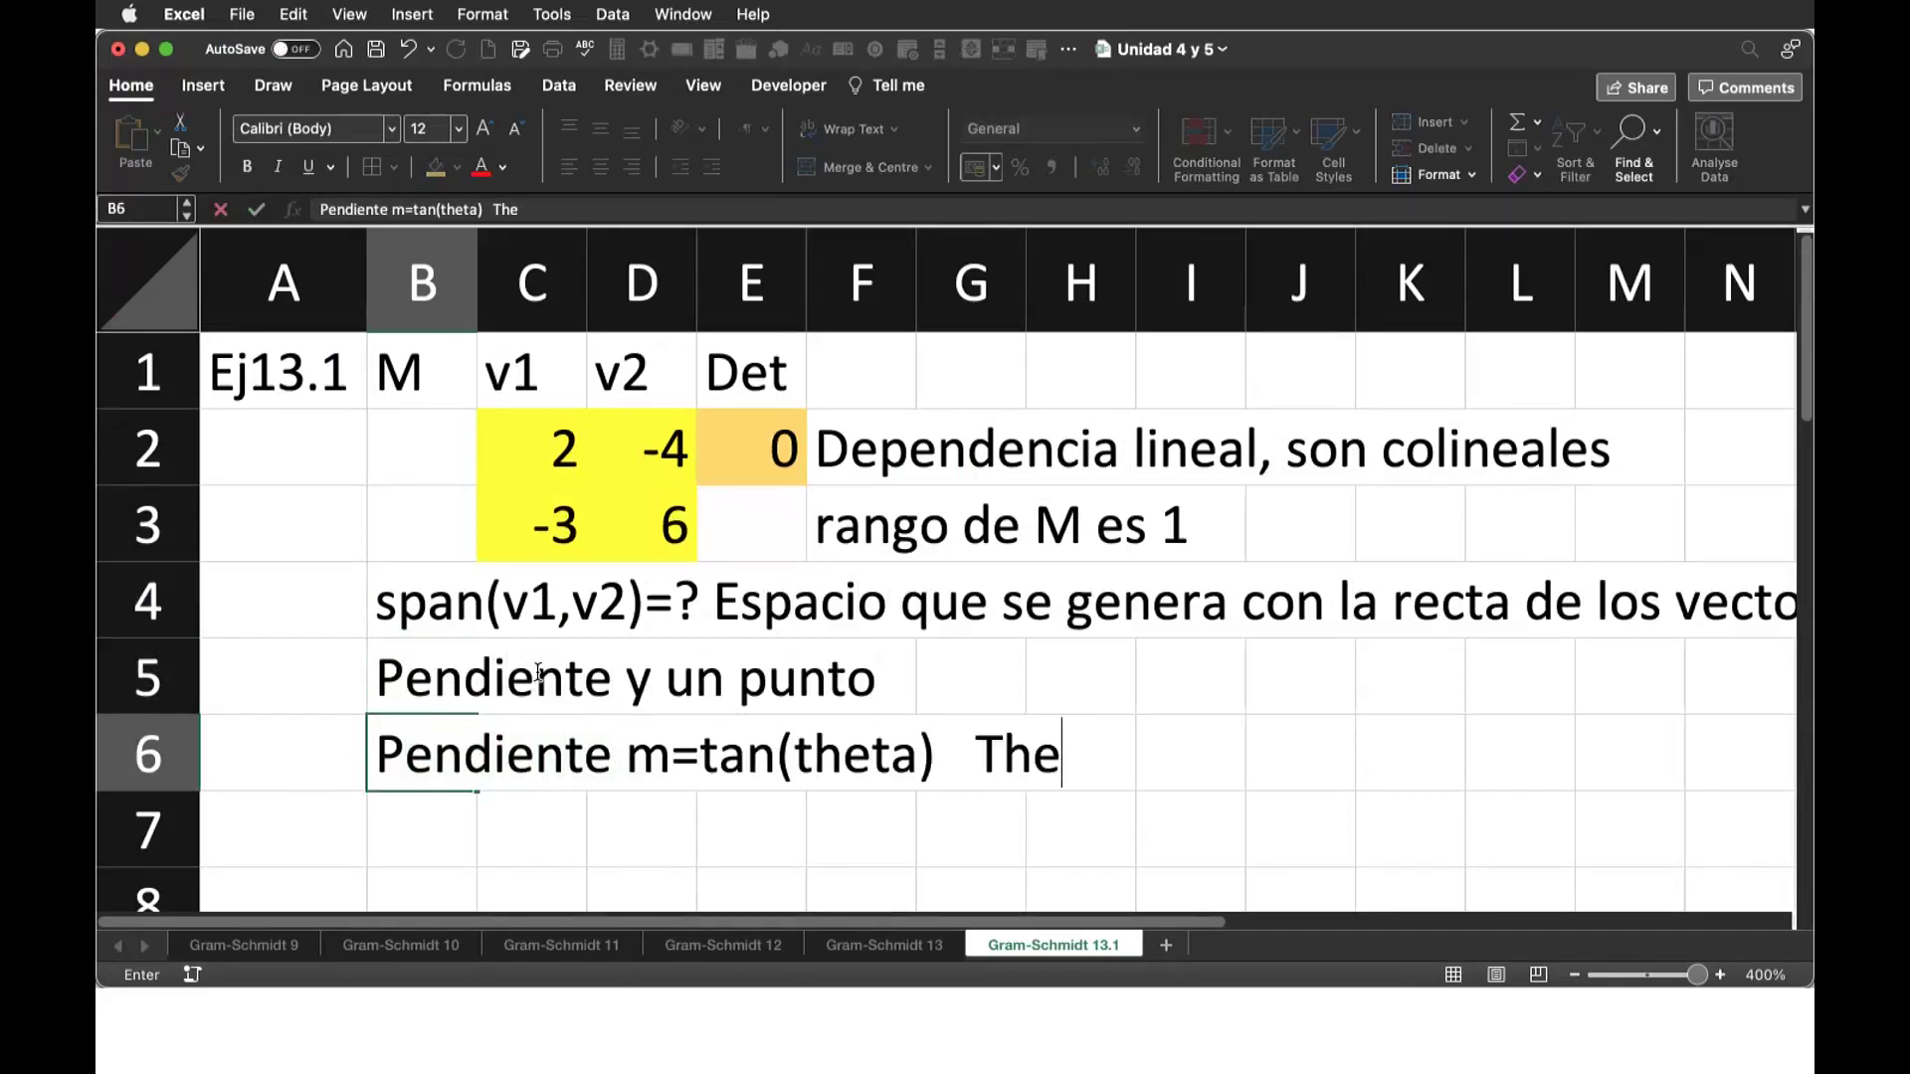
text(ta=123)
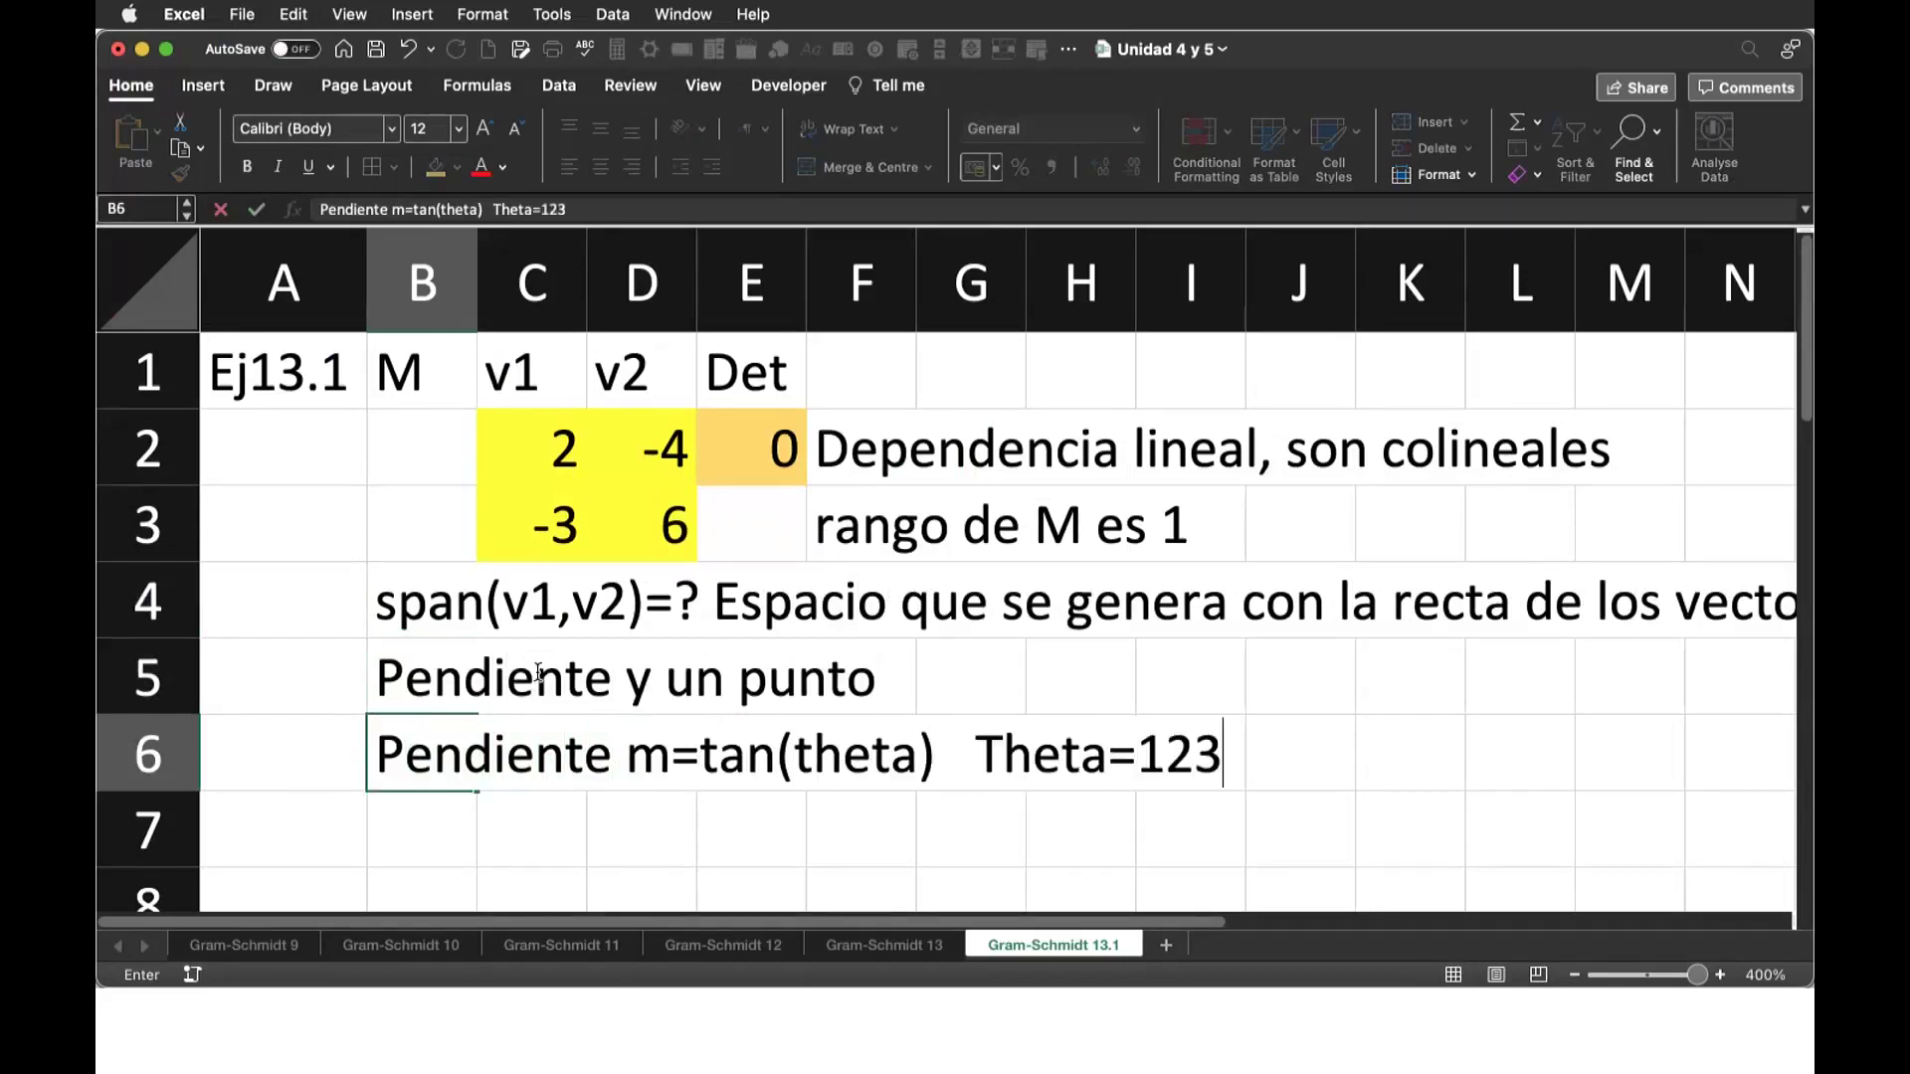
key(super+Tab)
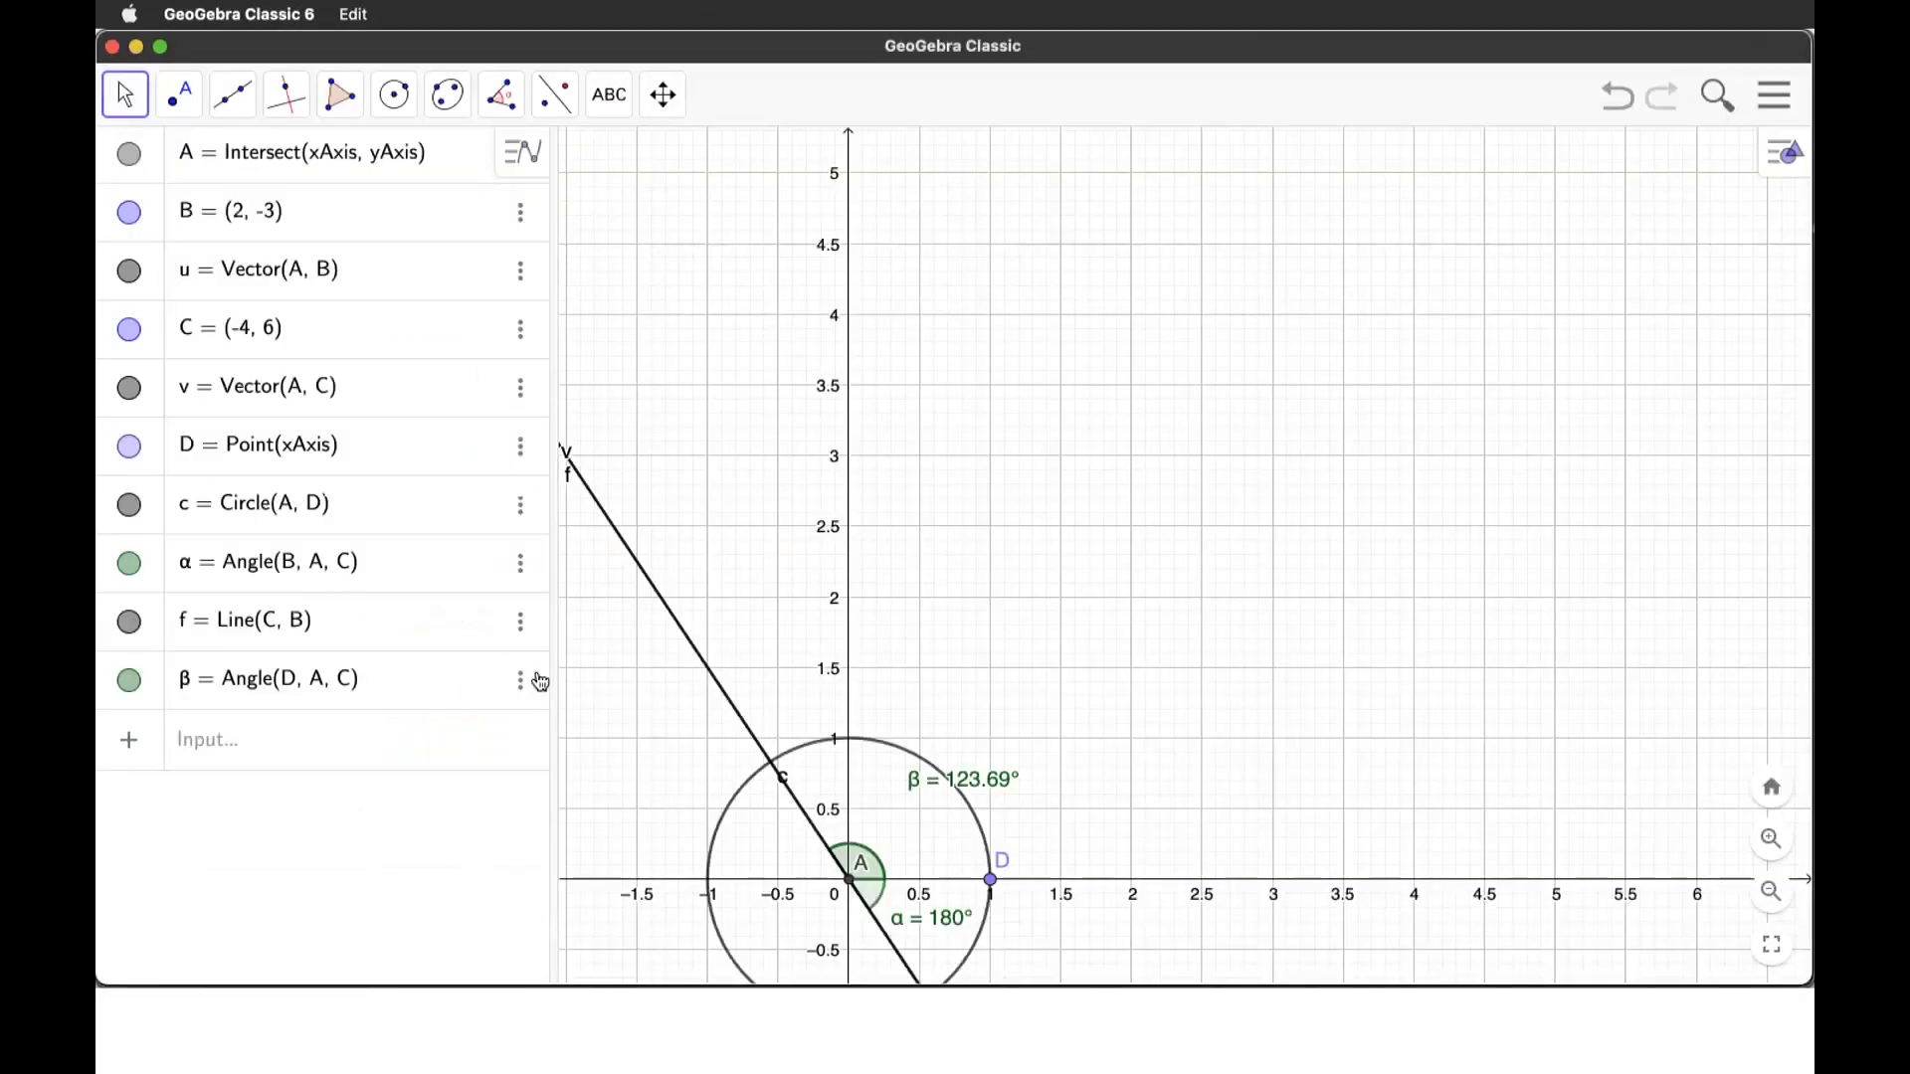
key(super+Tab)
text(.69)
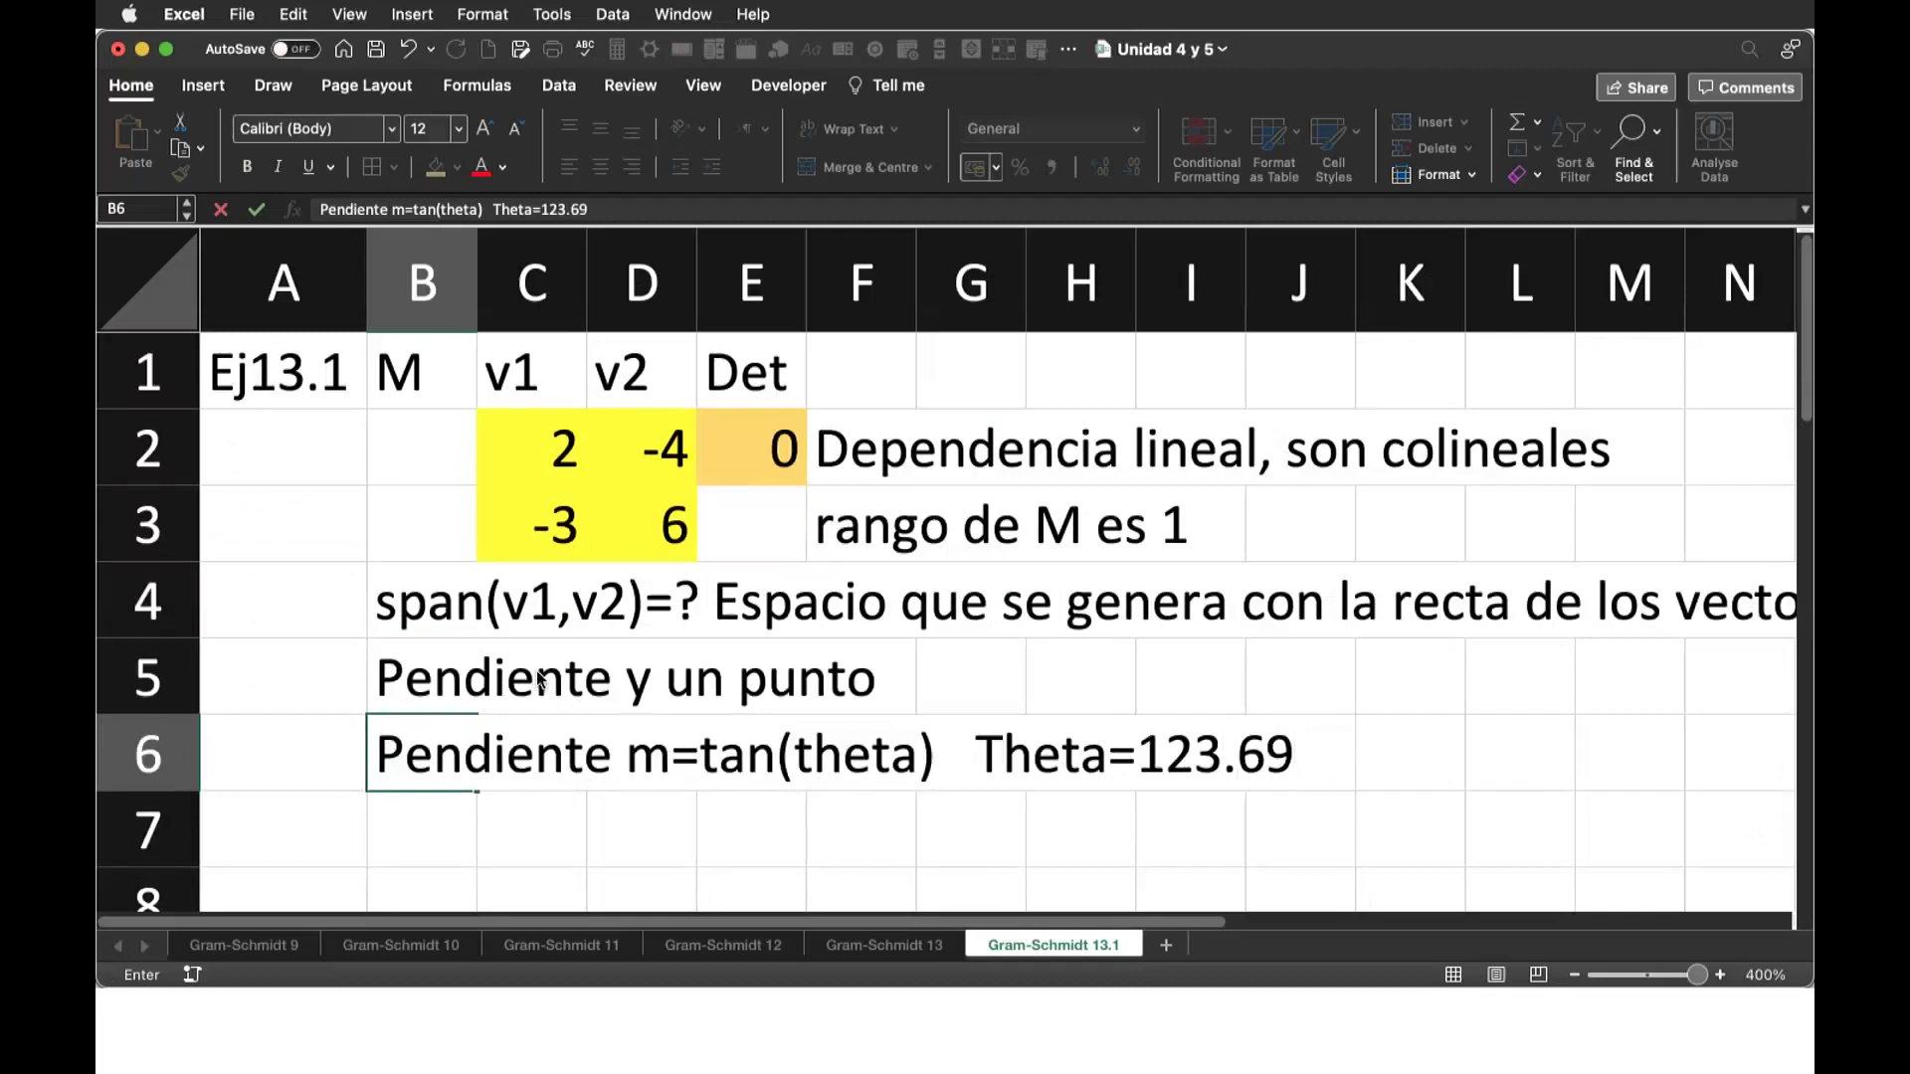
text(o)
key(Return)
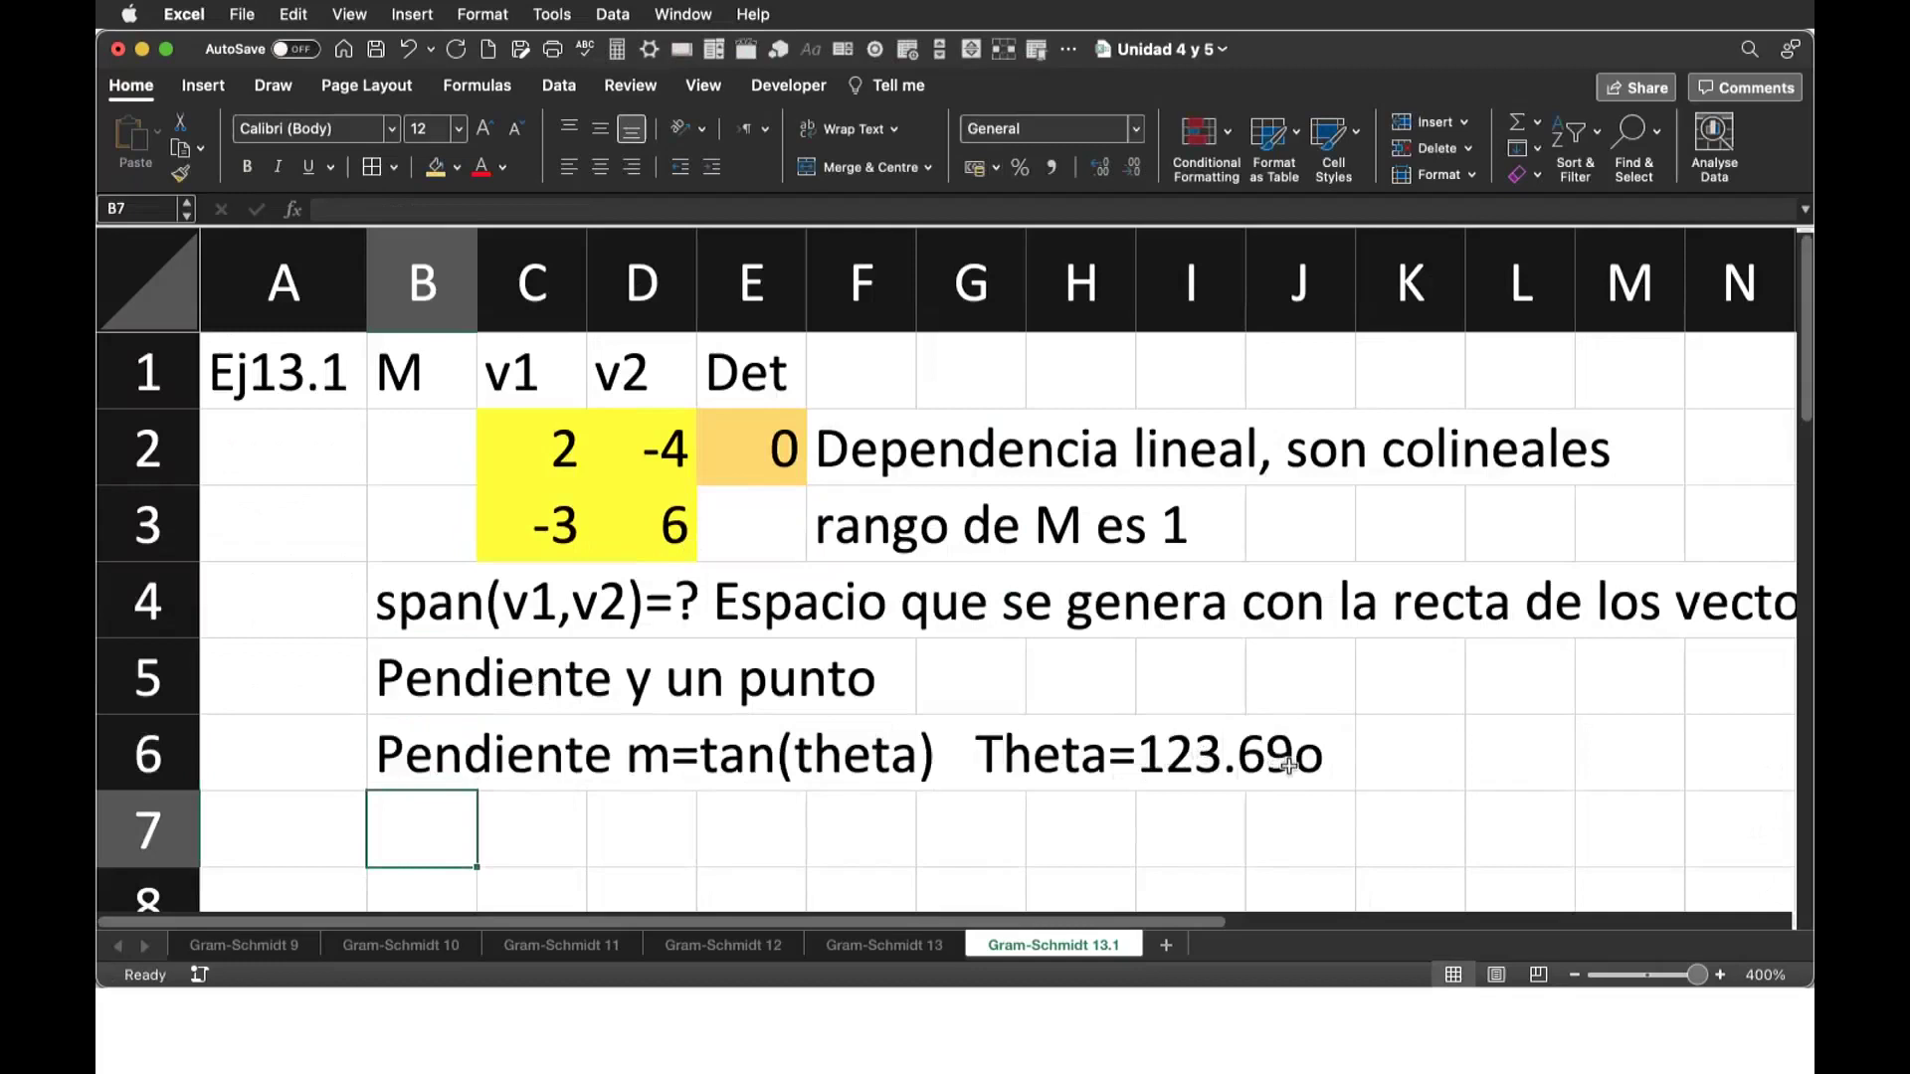
Step: Trim the B6 slope note so it ends at 'Theta='
click(1070, 754)
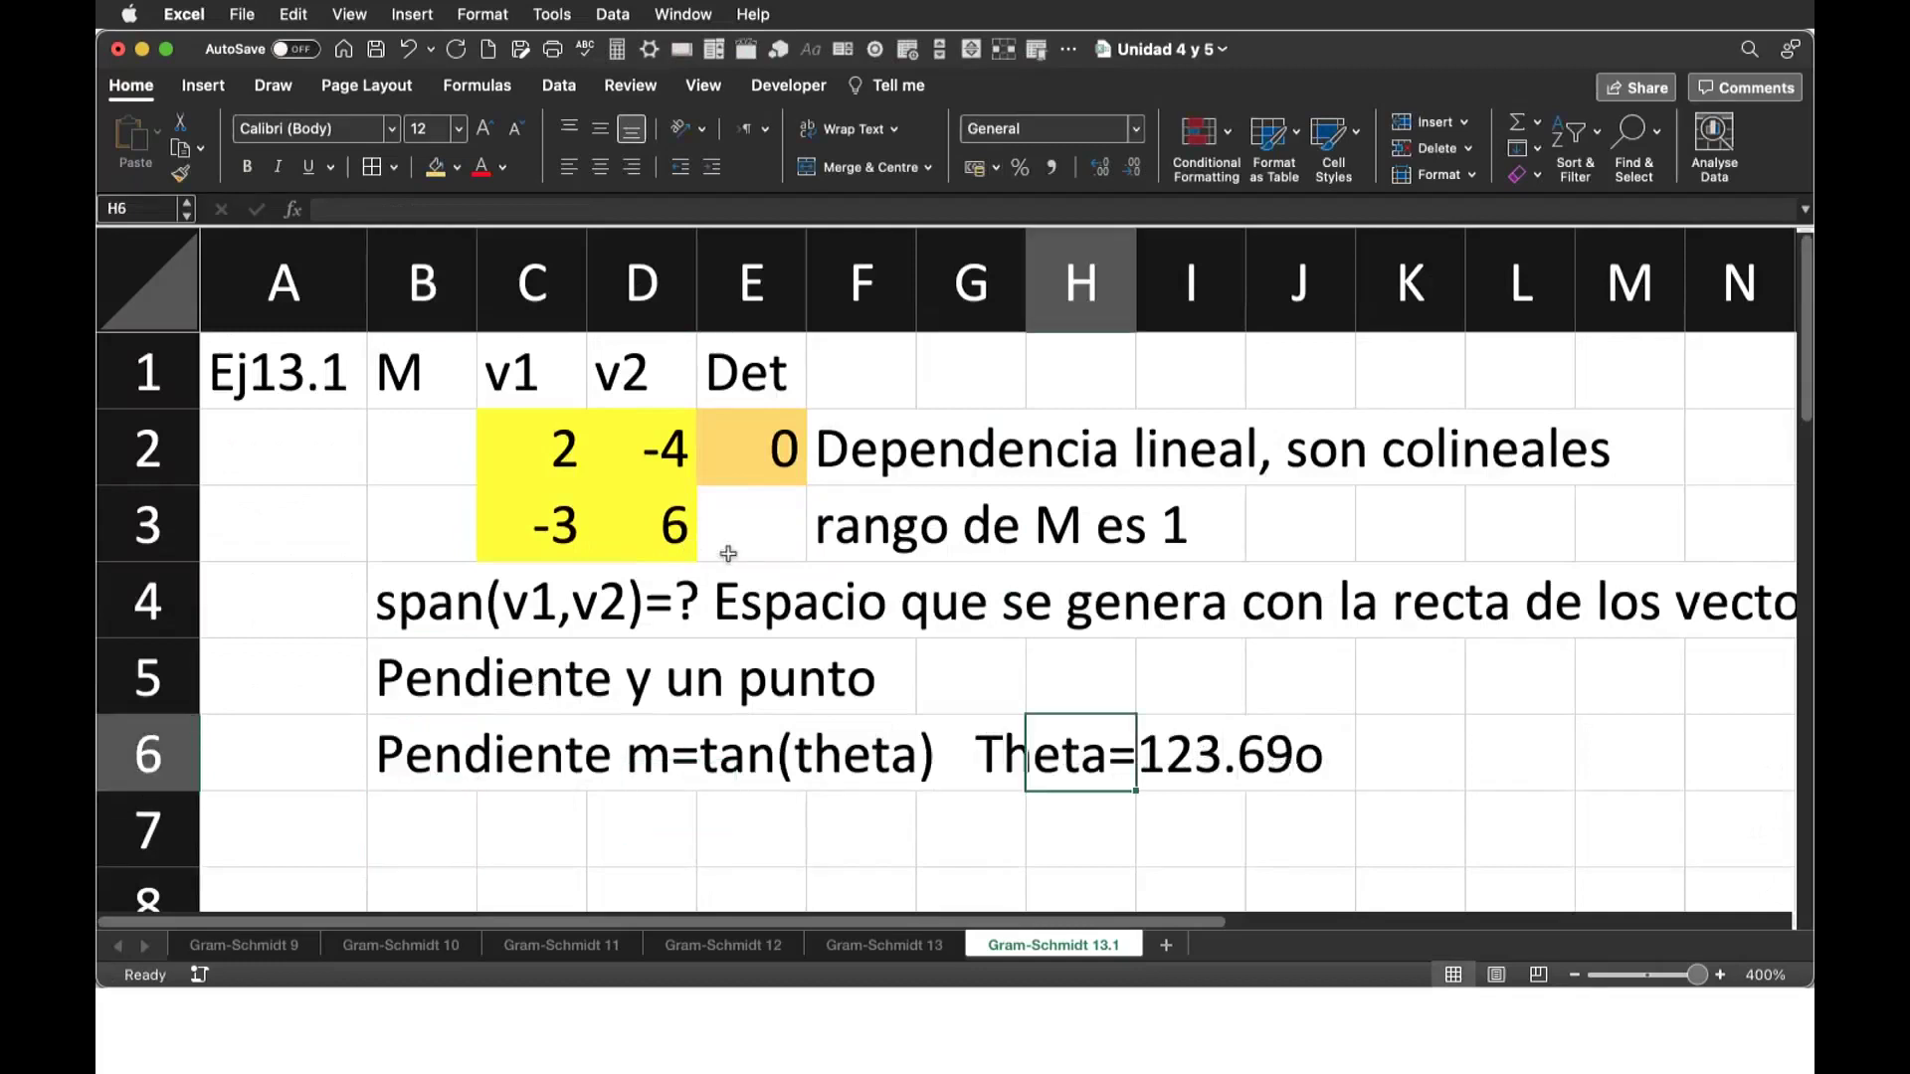
click(1204, 754)
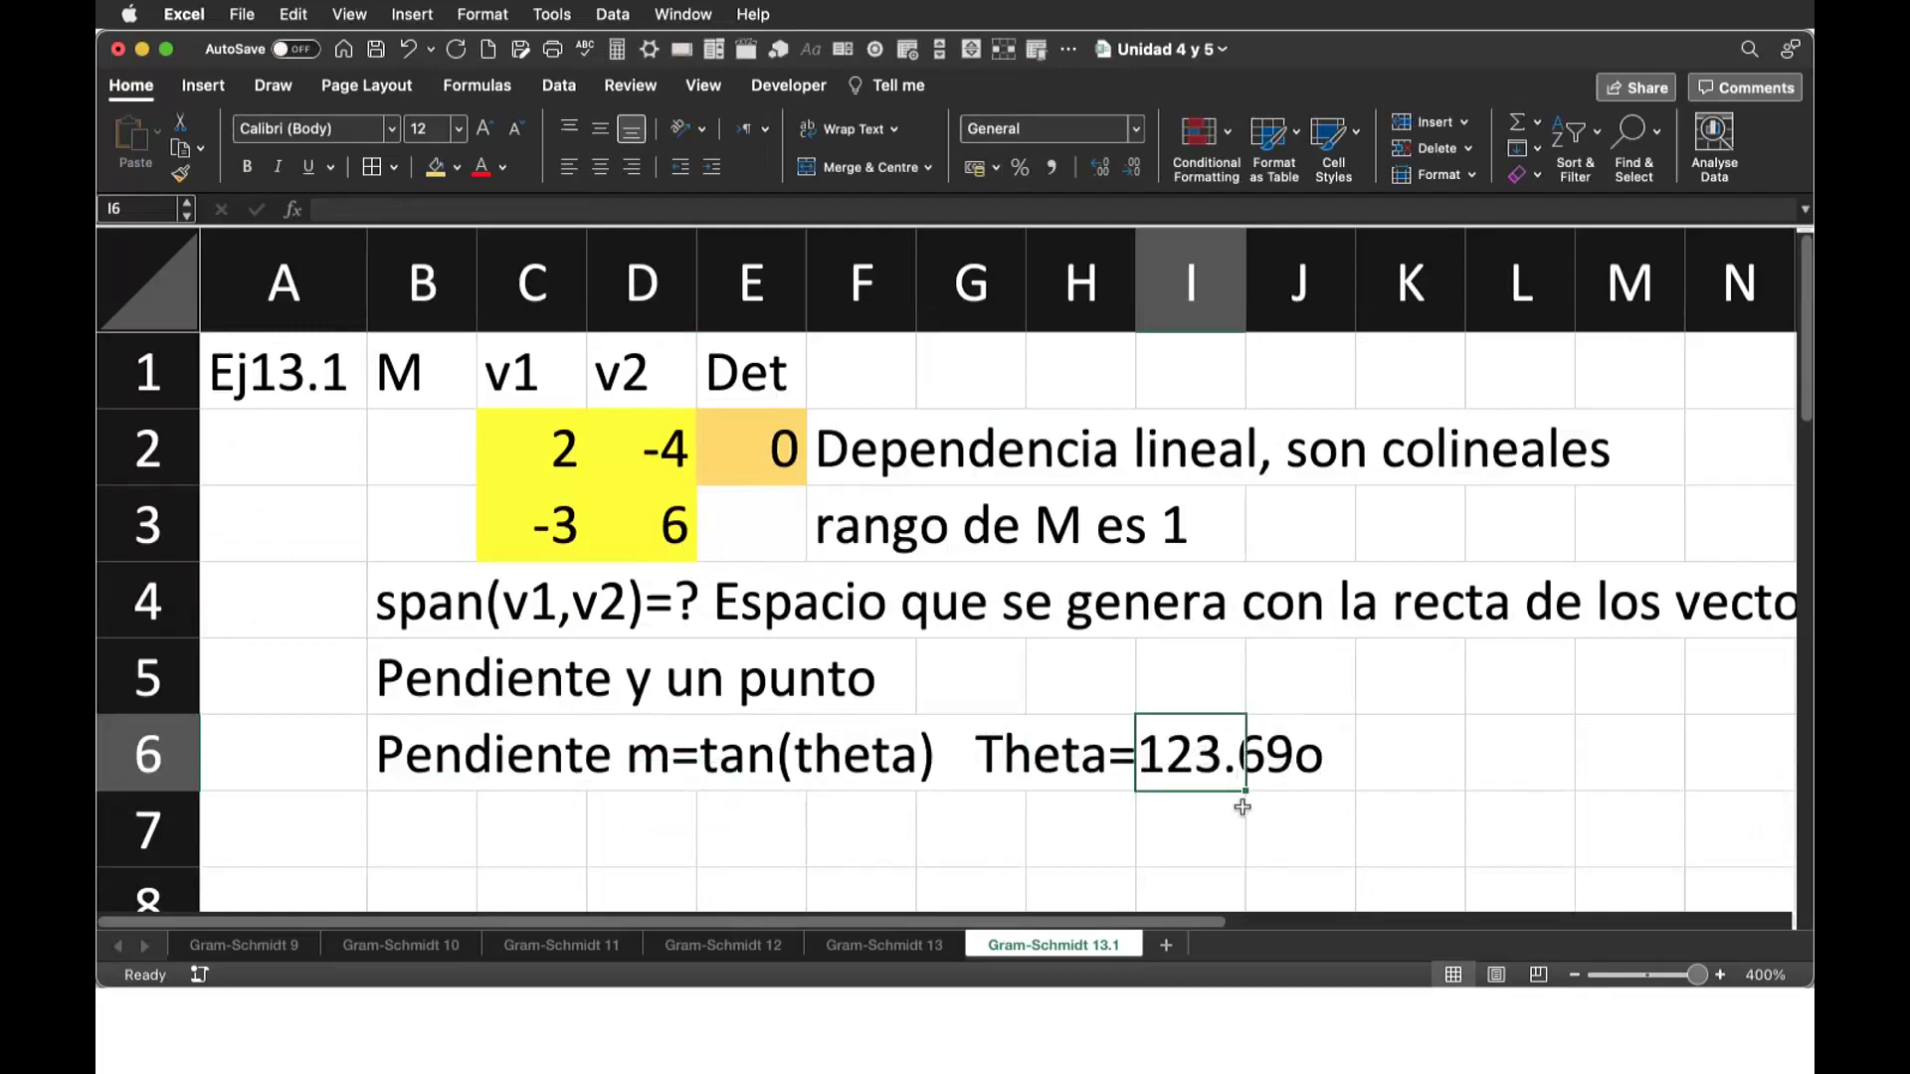
click(418, 759)
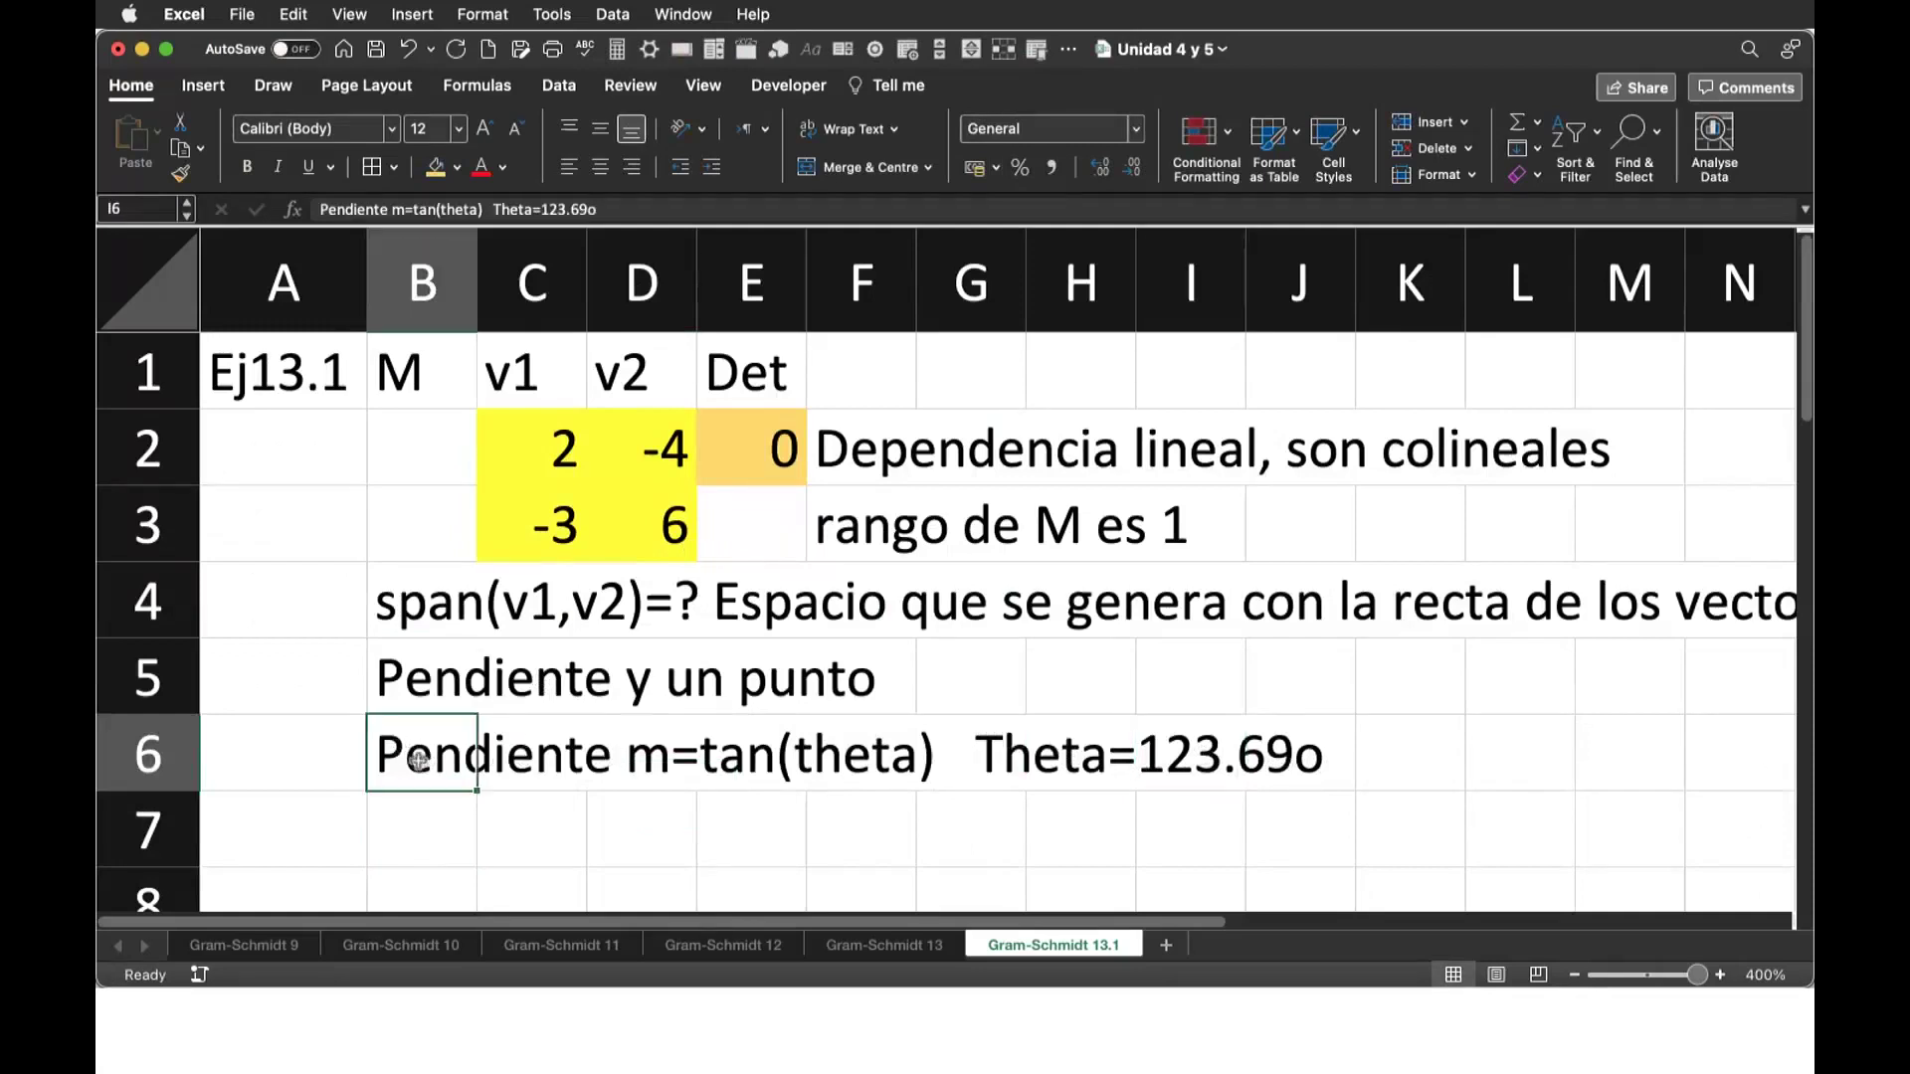
double_click(546, 206)
key(BackSpace)
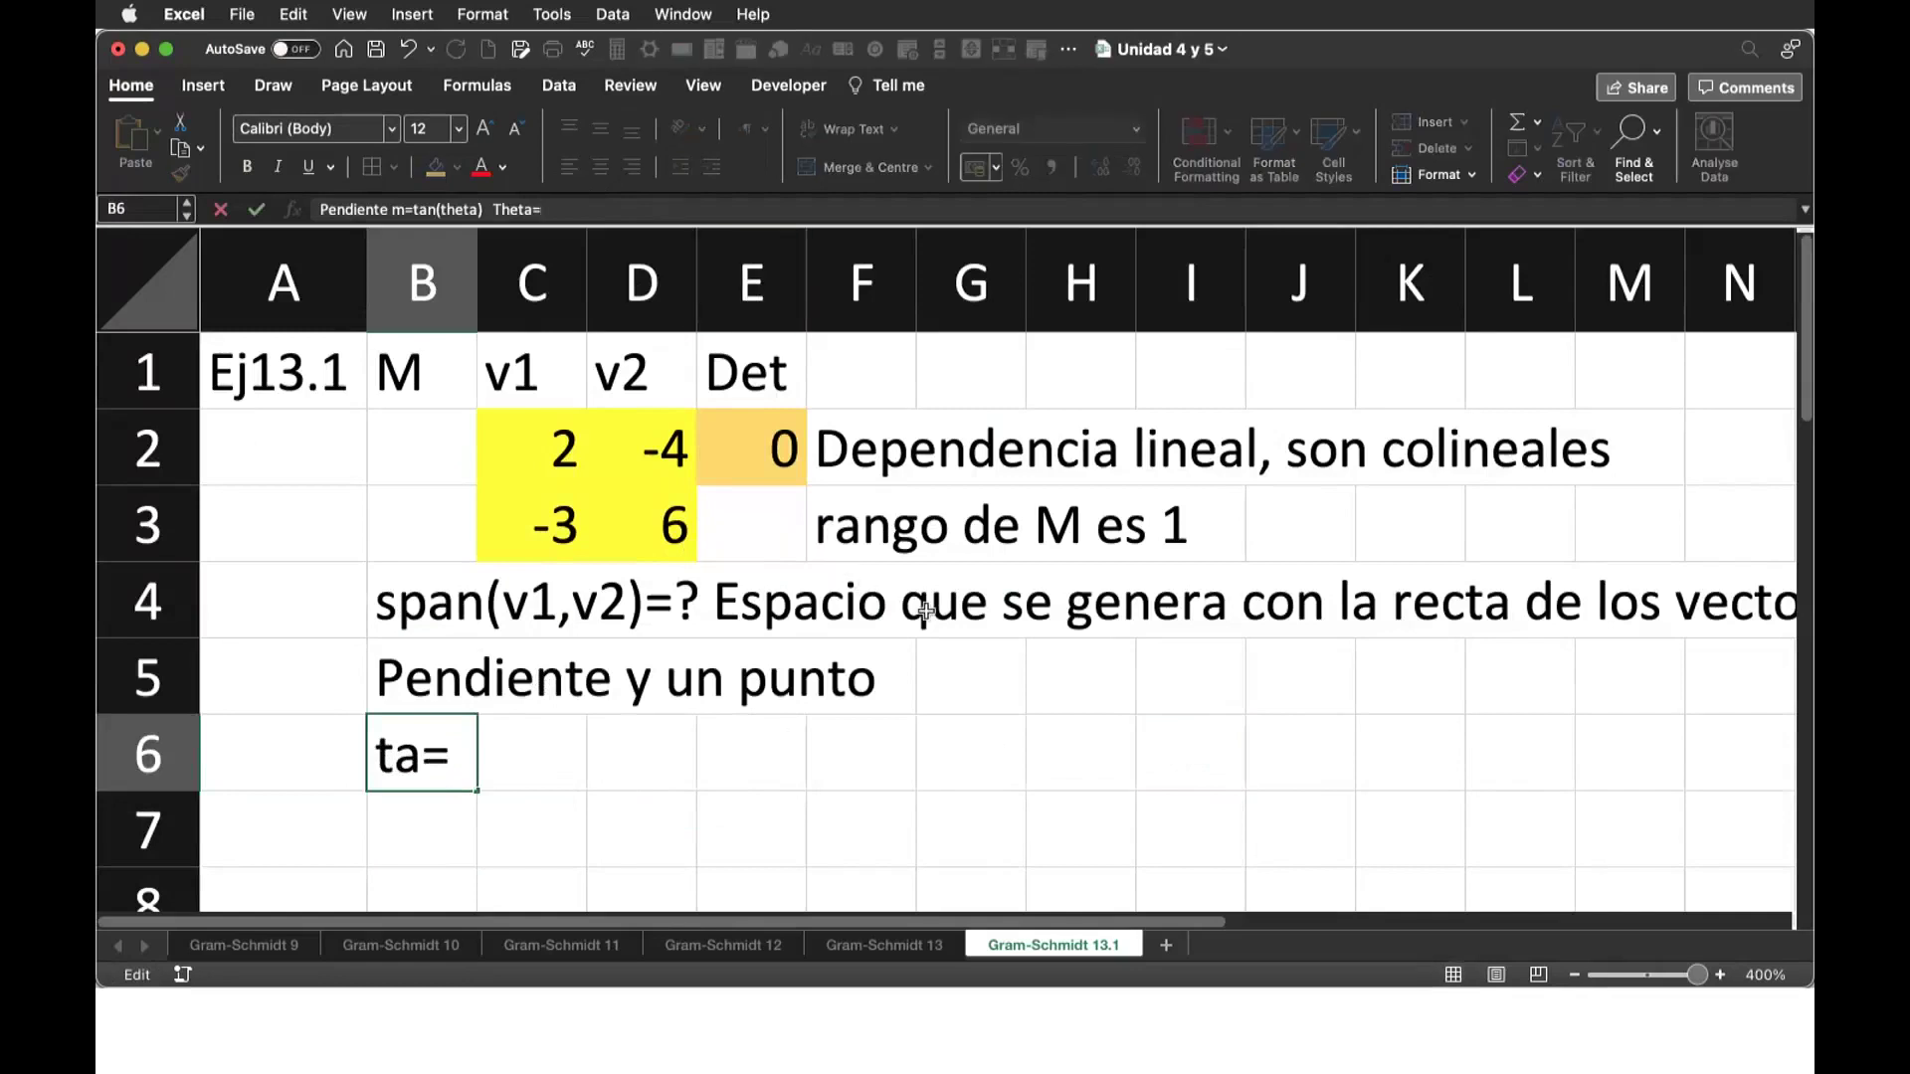
key(Return)
Step: Enter the angle 123.69 in I6 and widen column I
click(1191, 750)
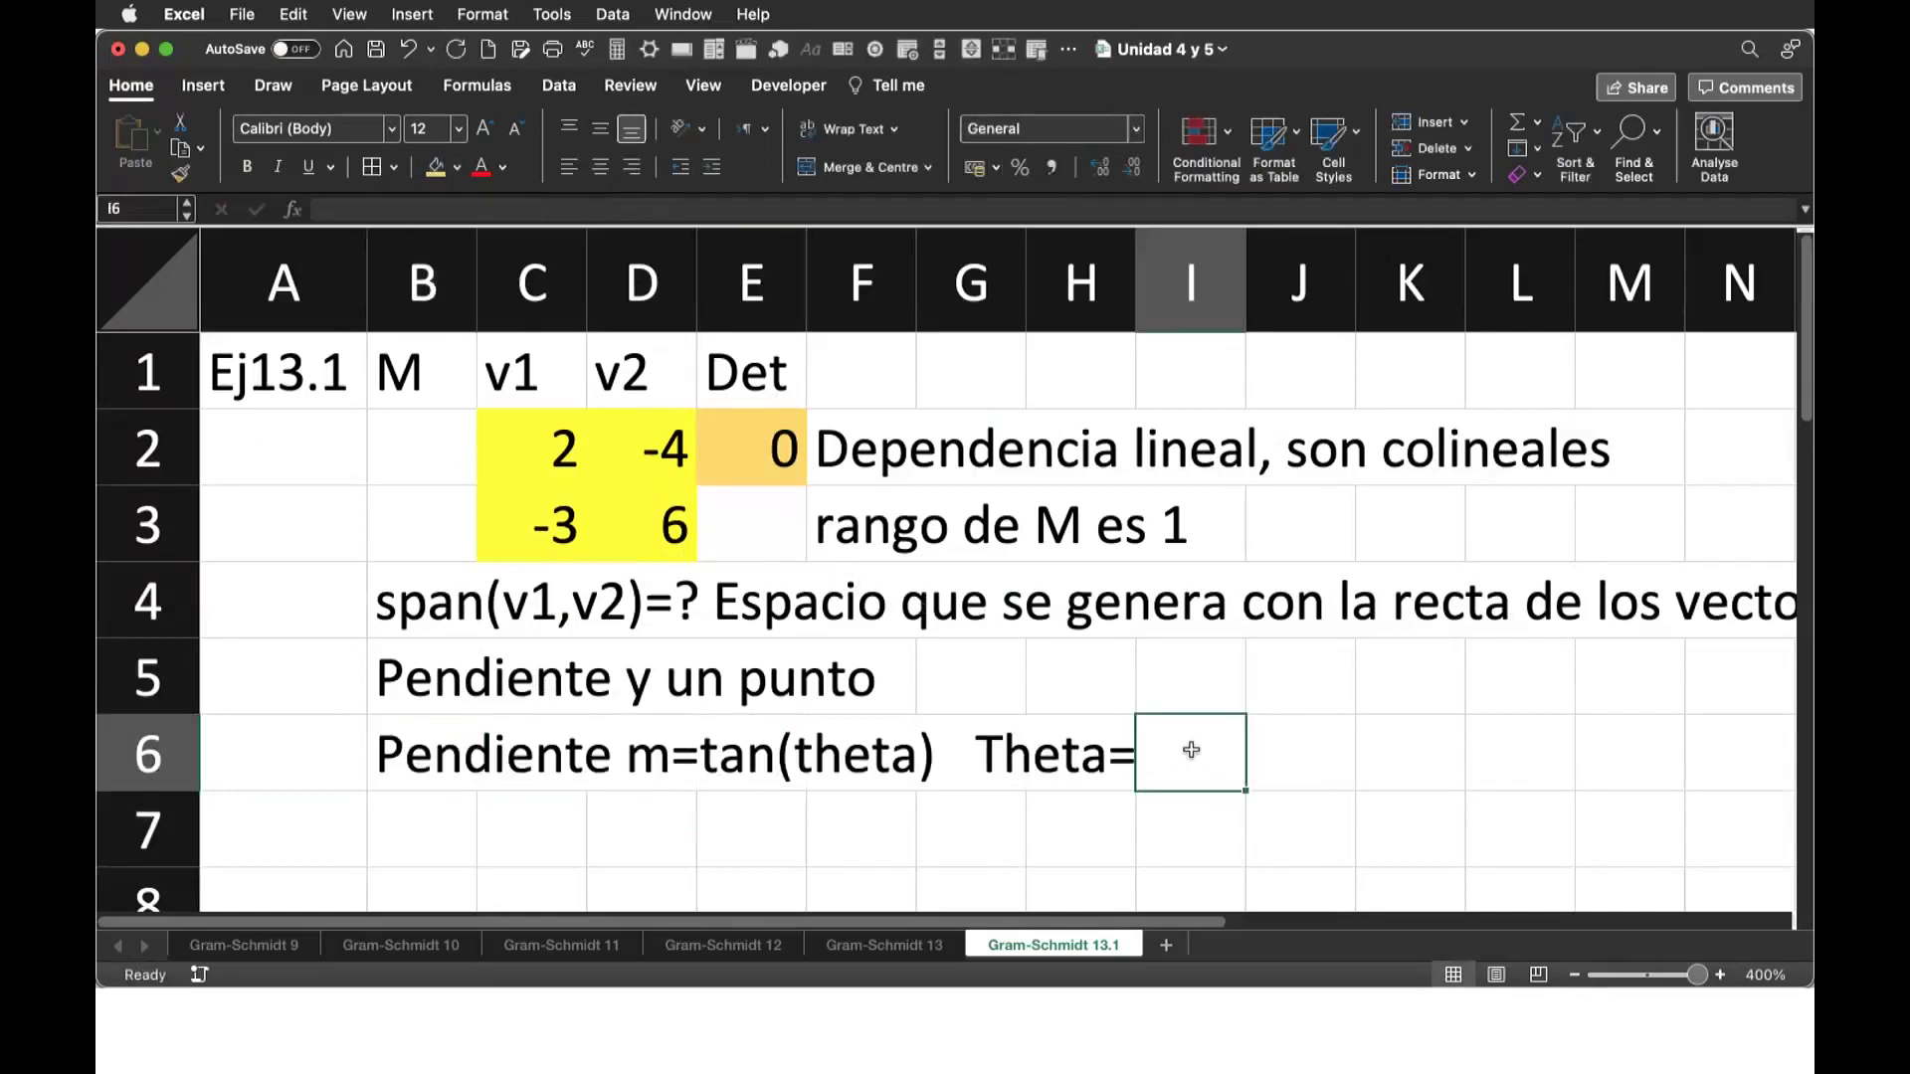
text(123.6)
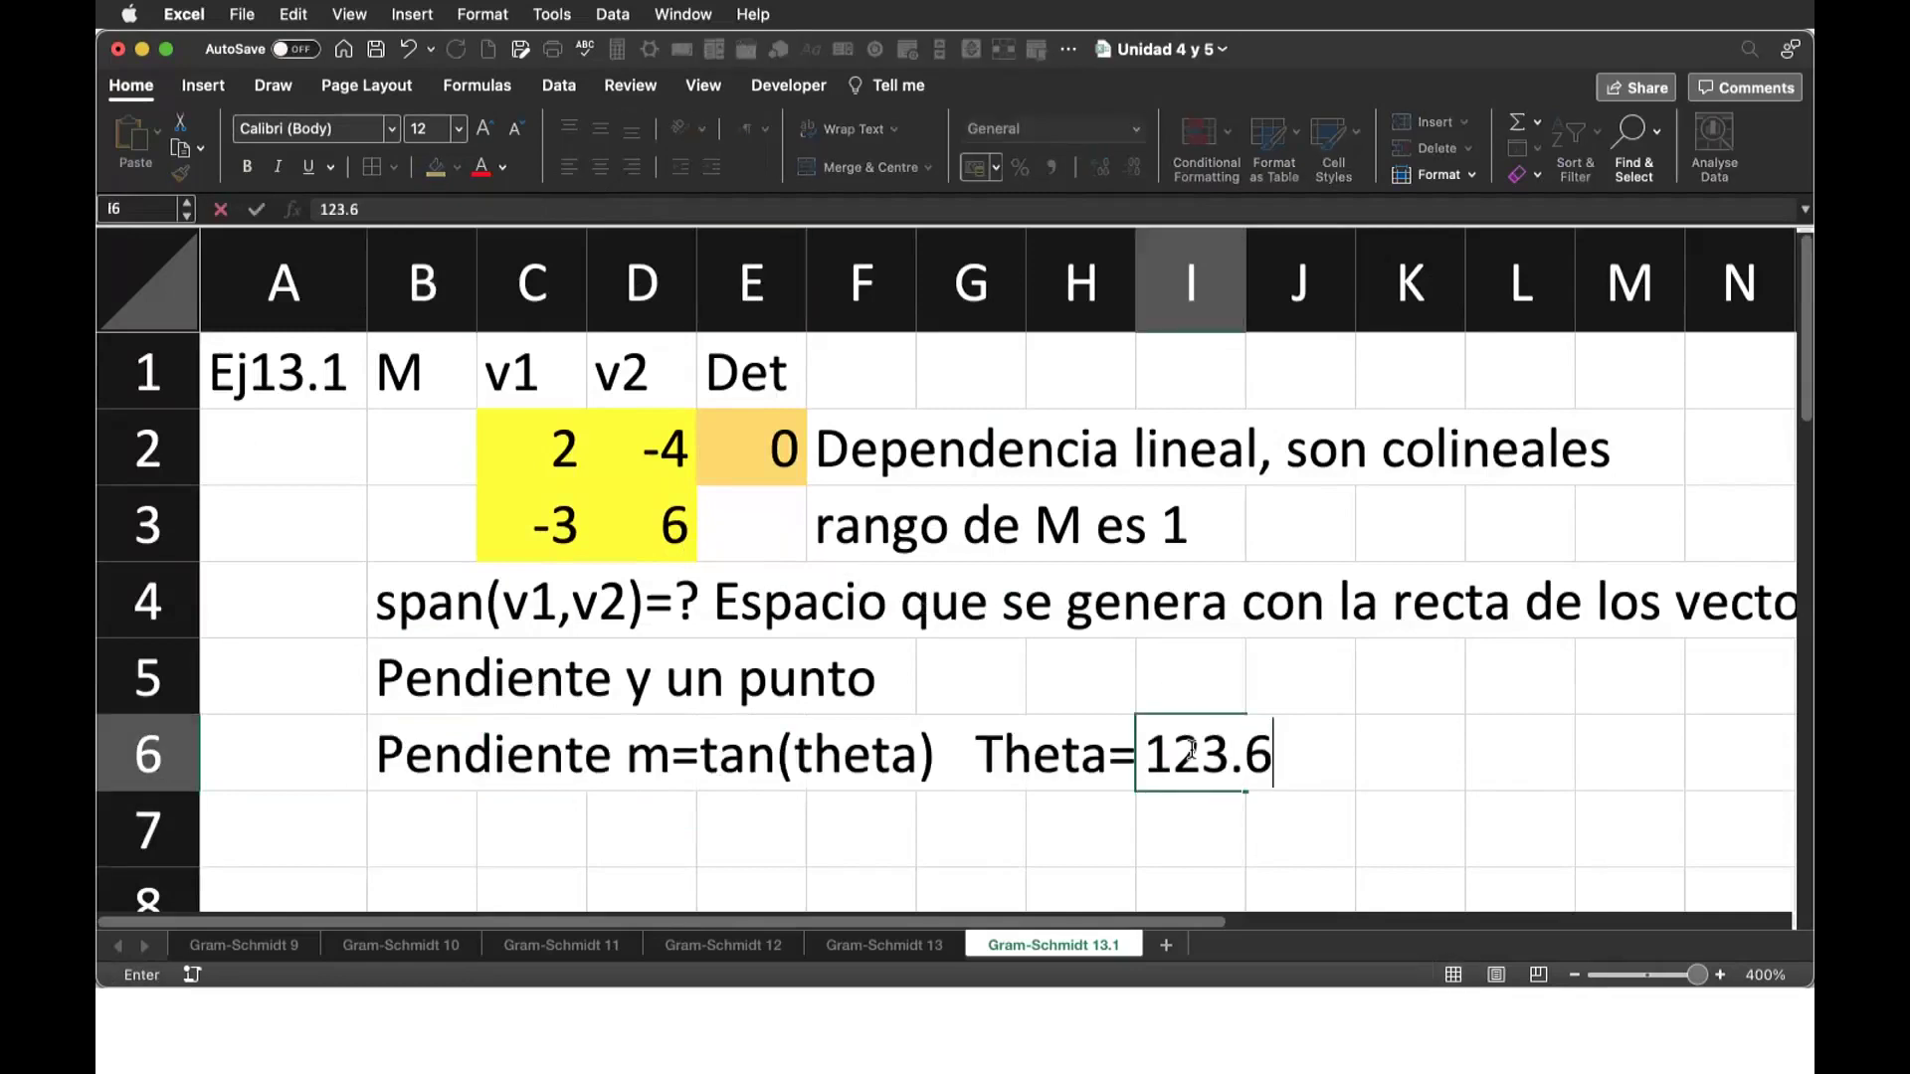
text(9)
key(Return)
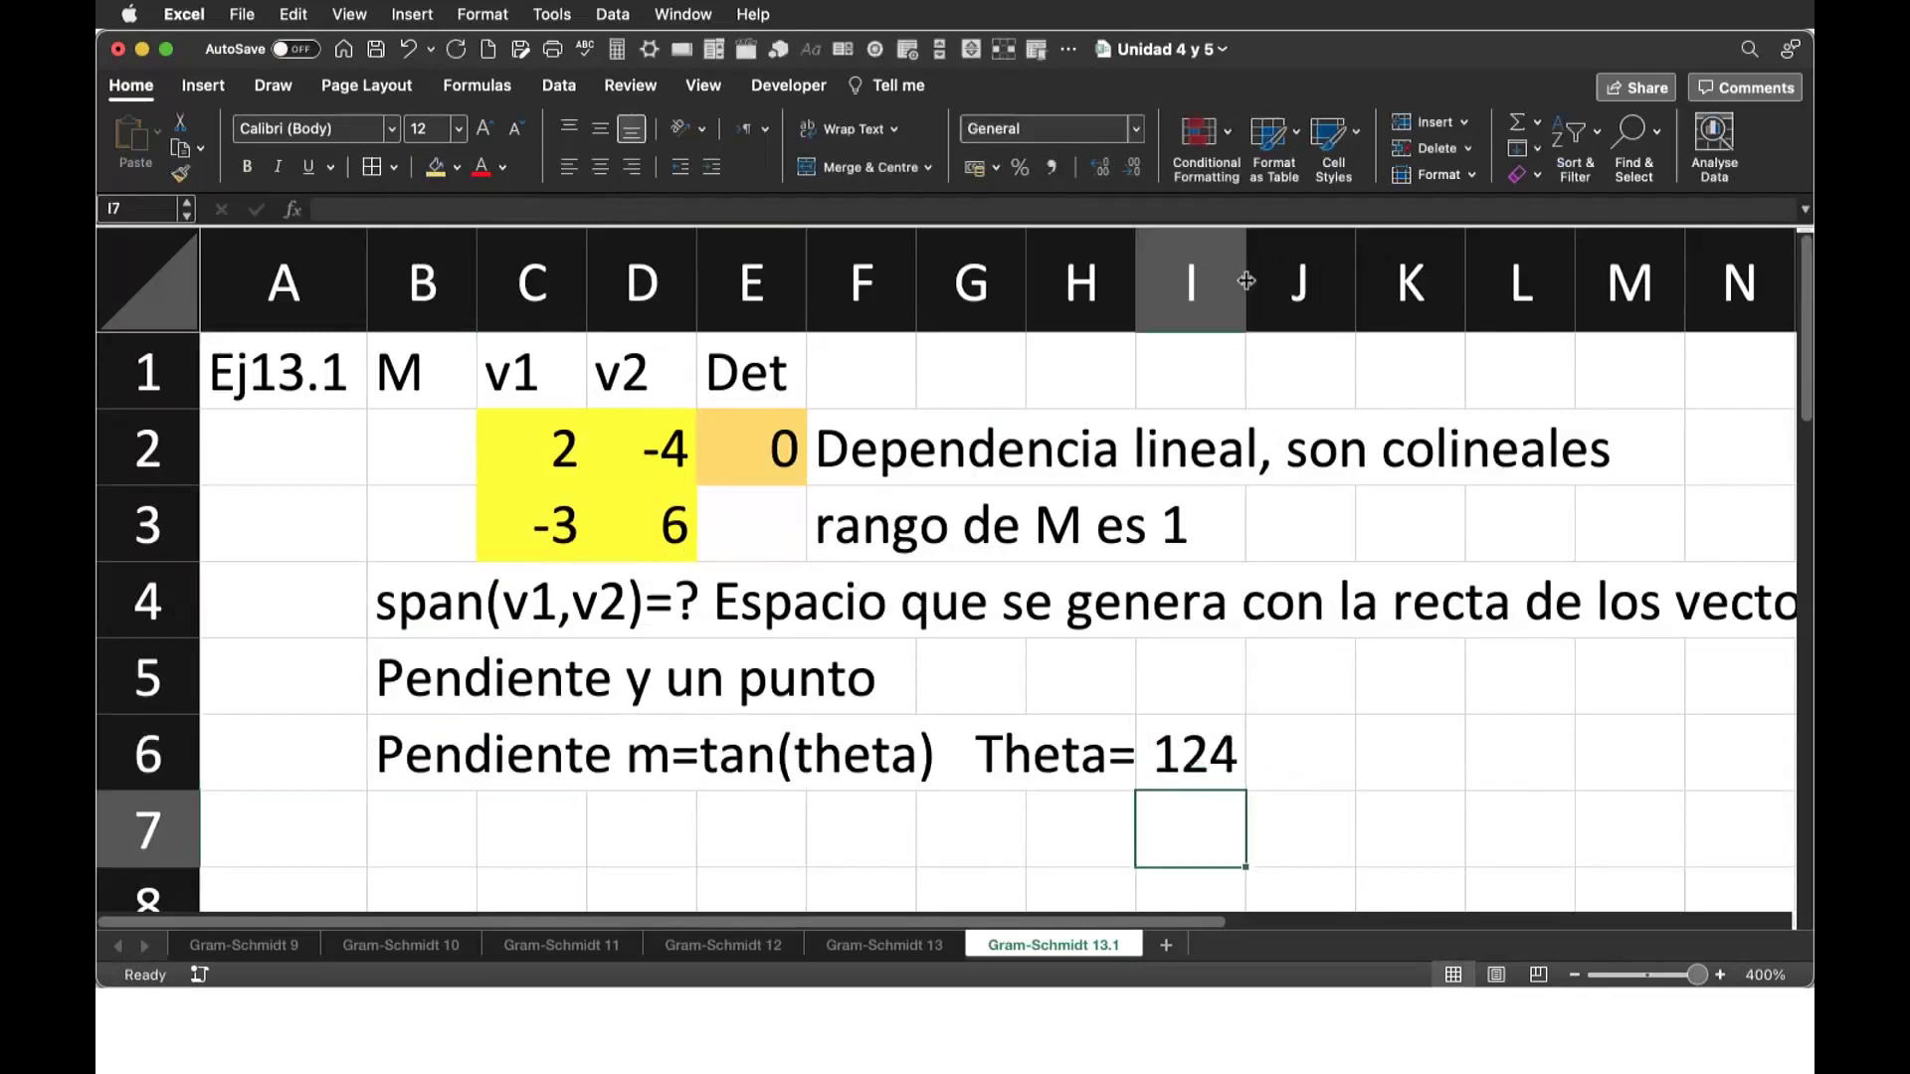
drag(1246, 281, 1303, 281)
Step: Label I5 as 'deg' and J5 as 'rad'
click(1215, 669)
text(de)
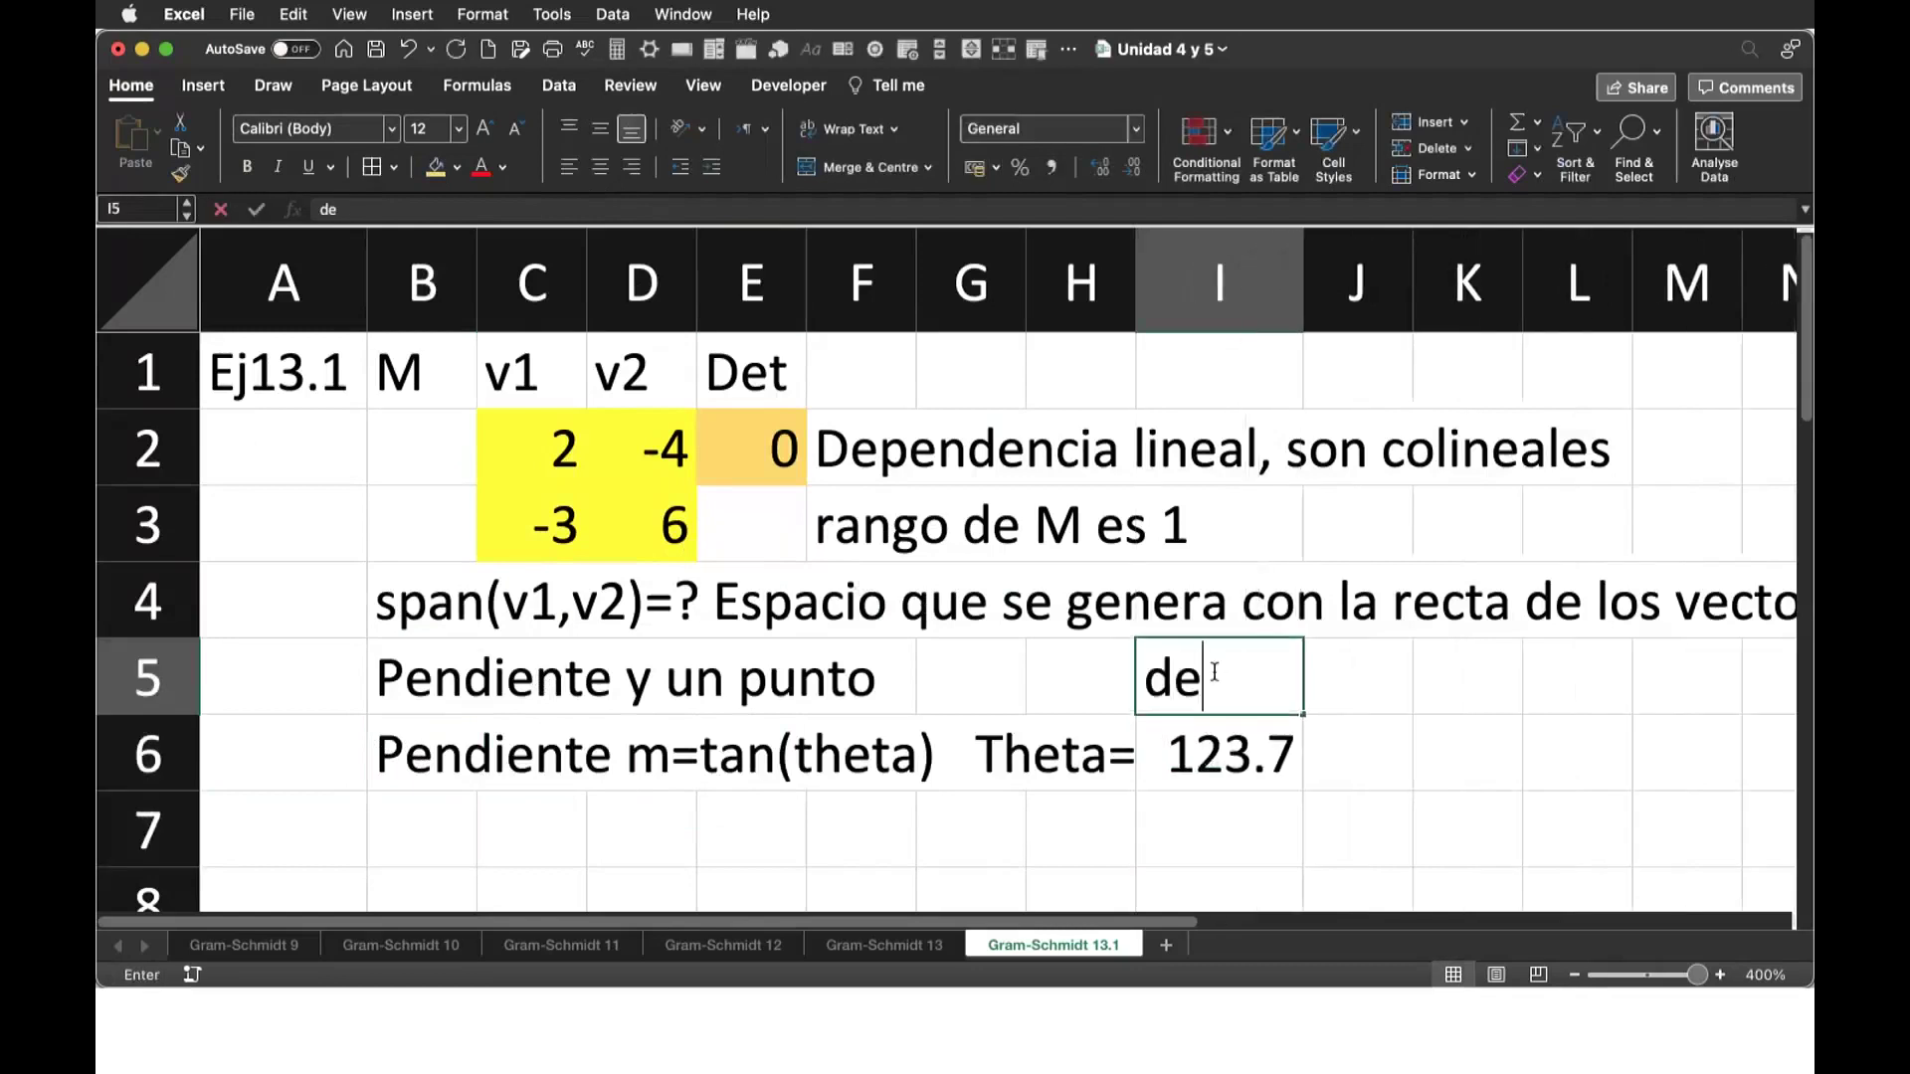
text(g)
key(Return)
click(1338, 672)
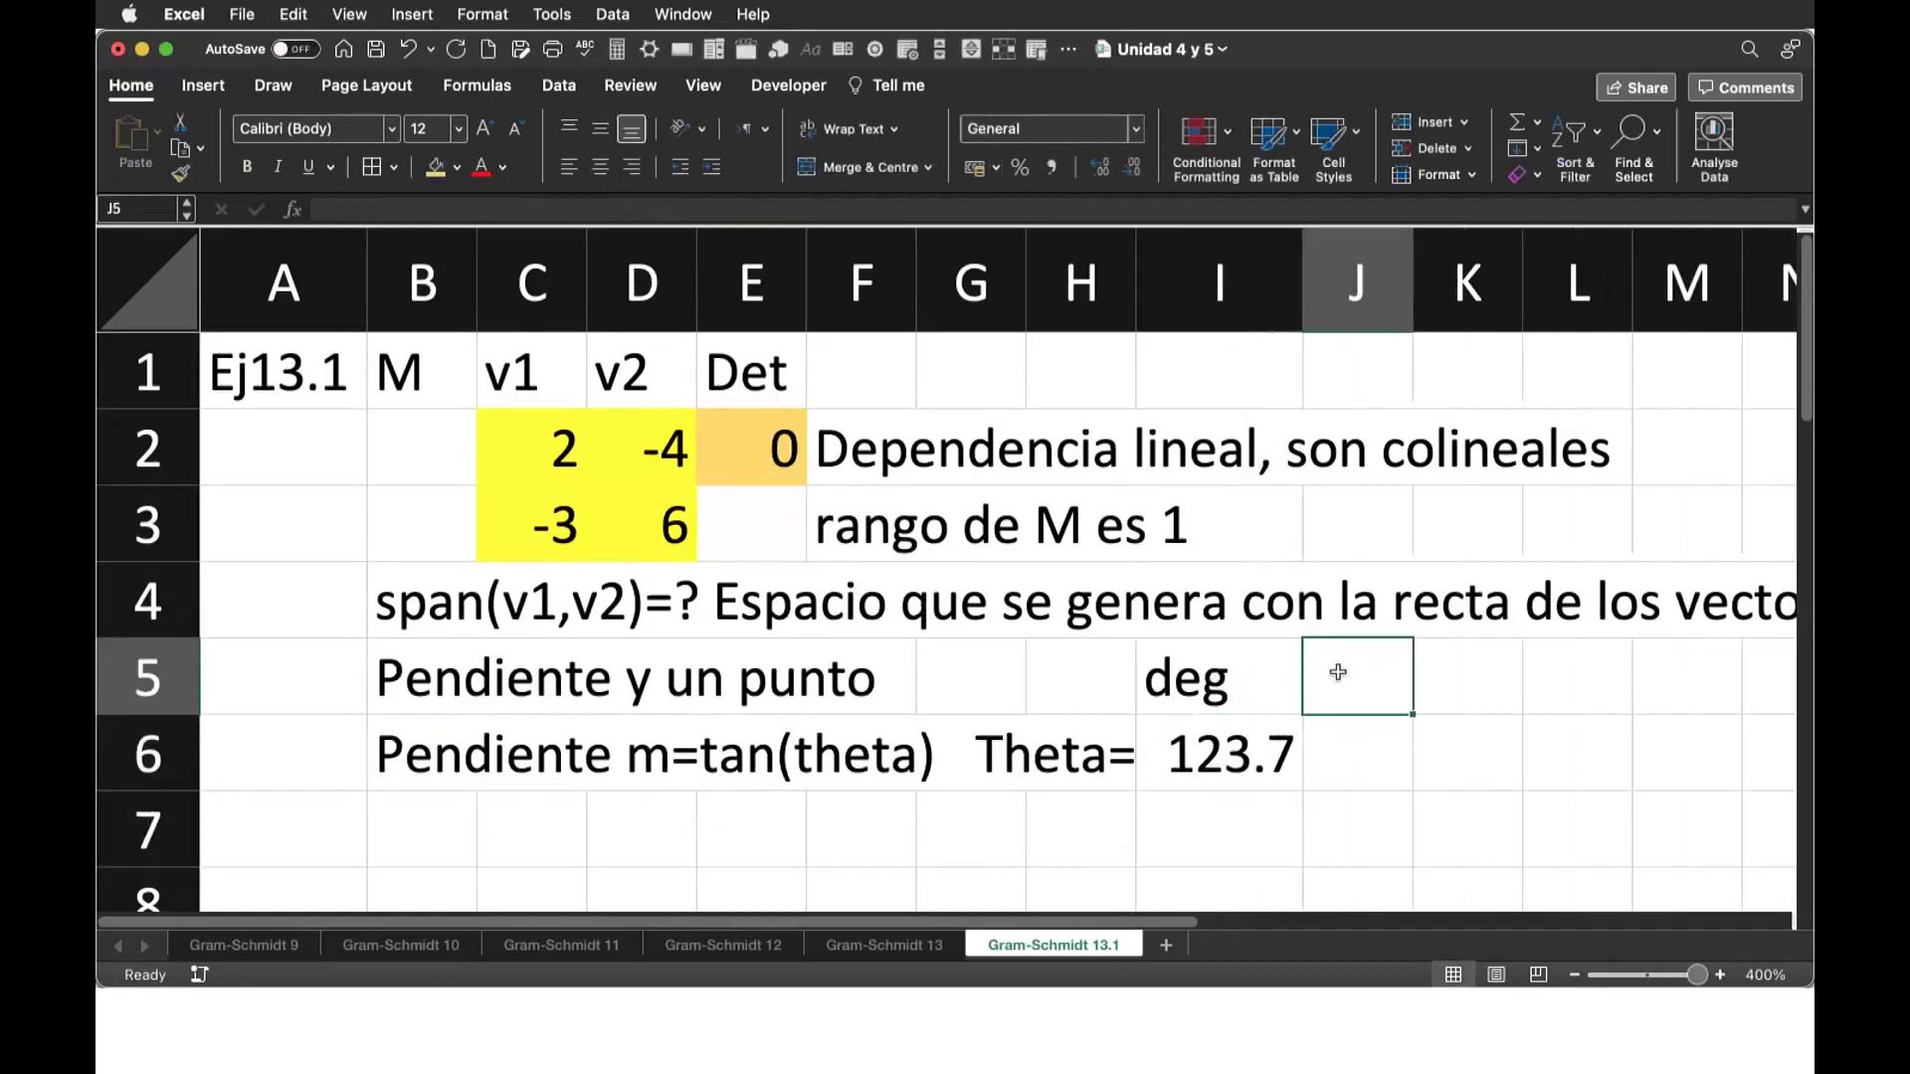
text(Ra)
key(BackSpace)
key(BackSpace)
text(rad)
key(Return)
Step: Put =RADIANS(I6) in J6 and widen column J so 2.16 shows
text(=)
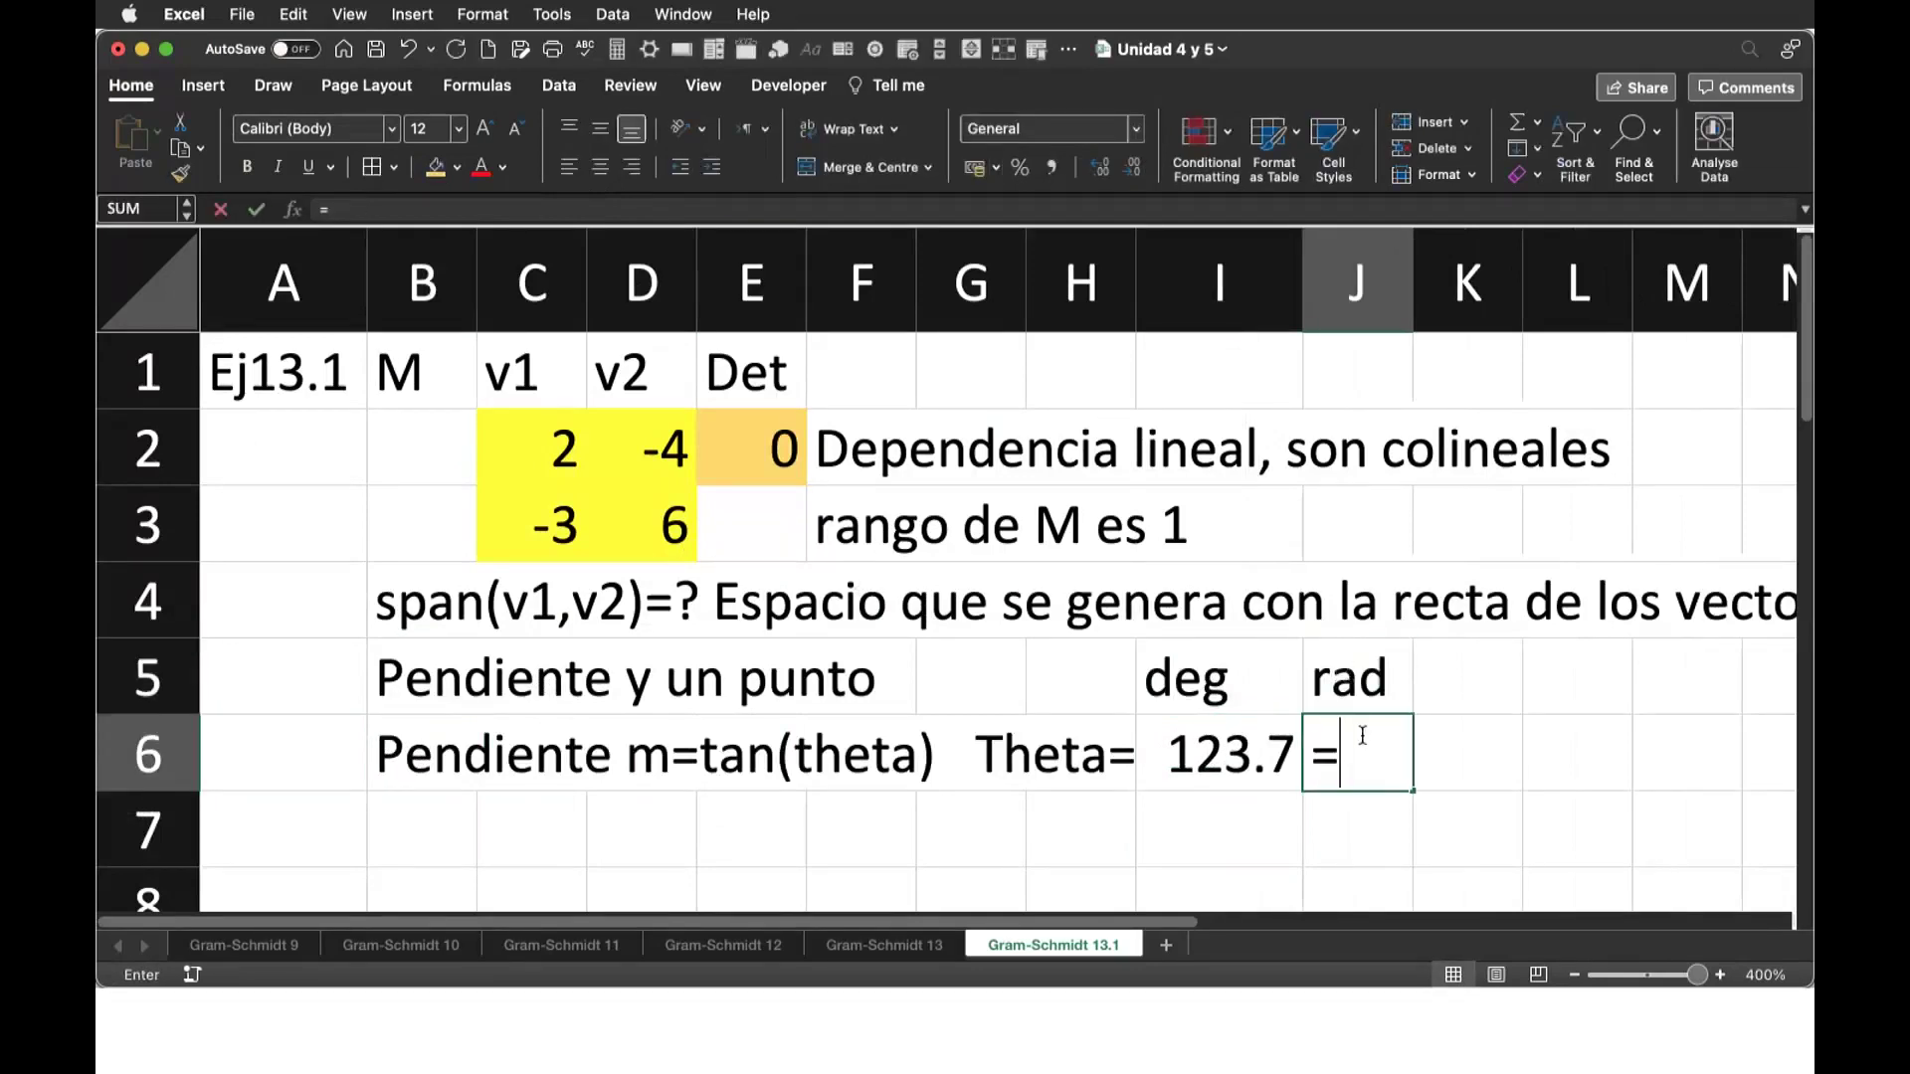
text(rad)
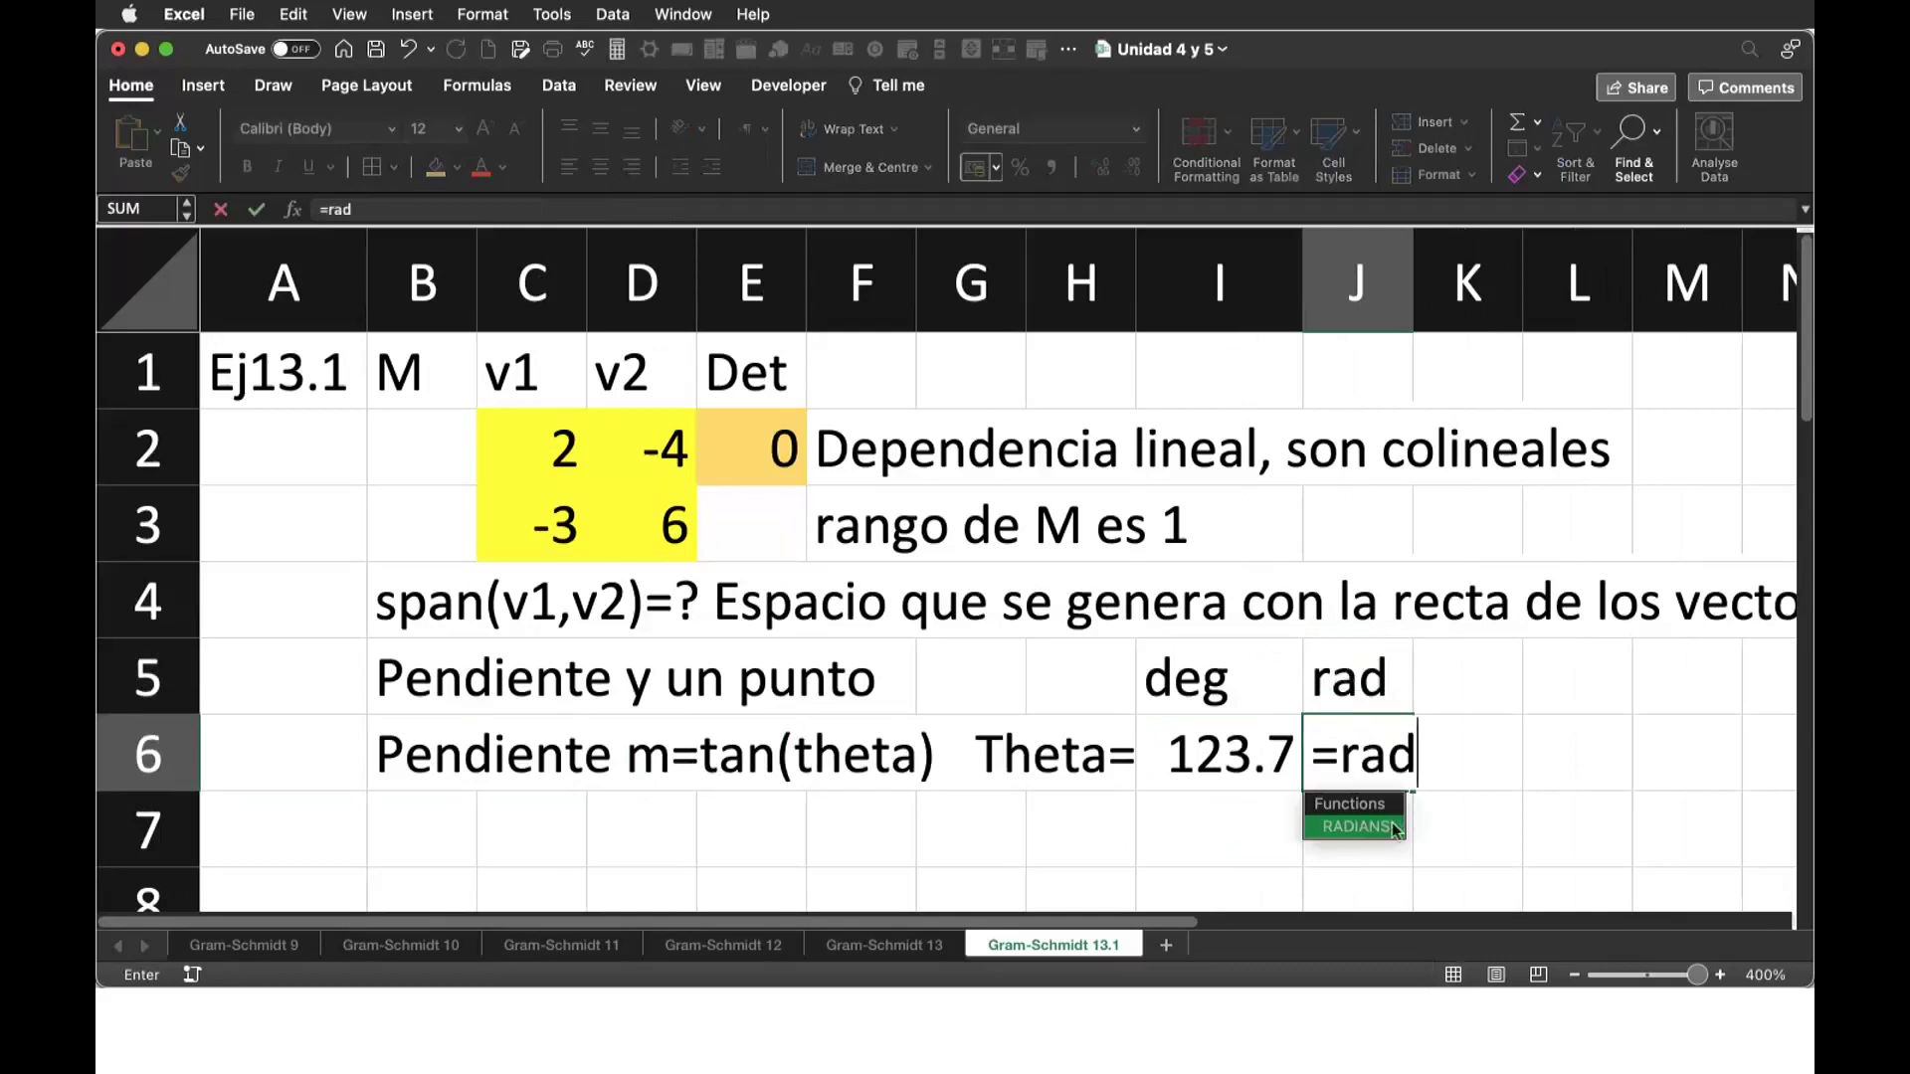
key(Tab)
click(1226, 753)
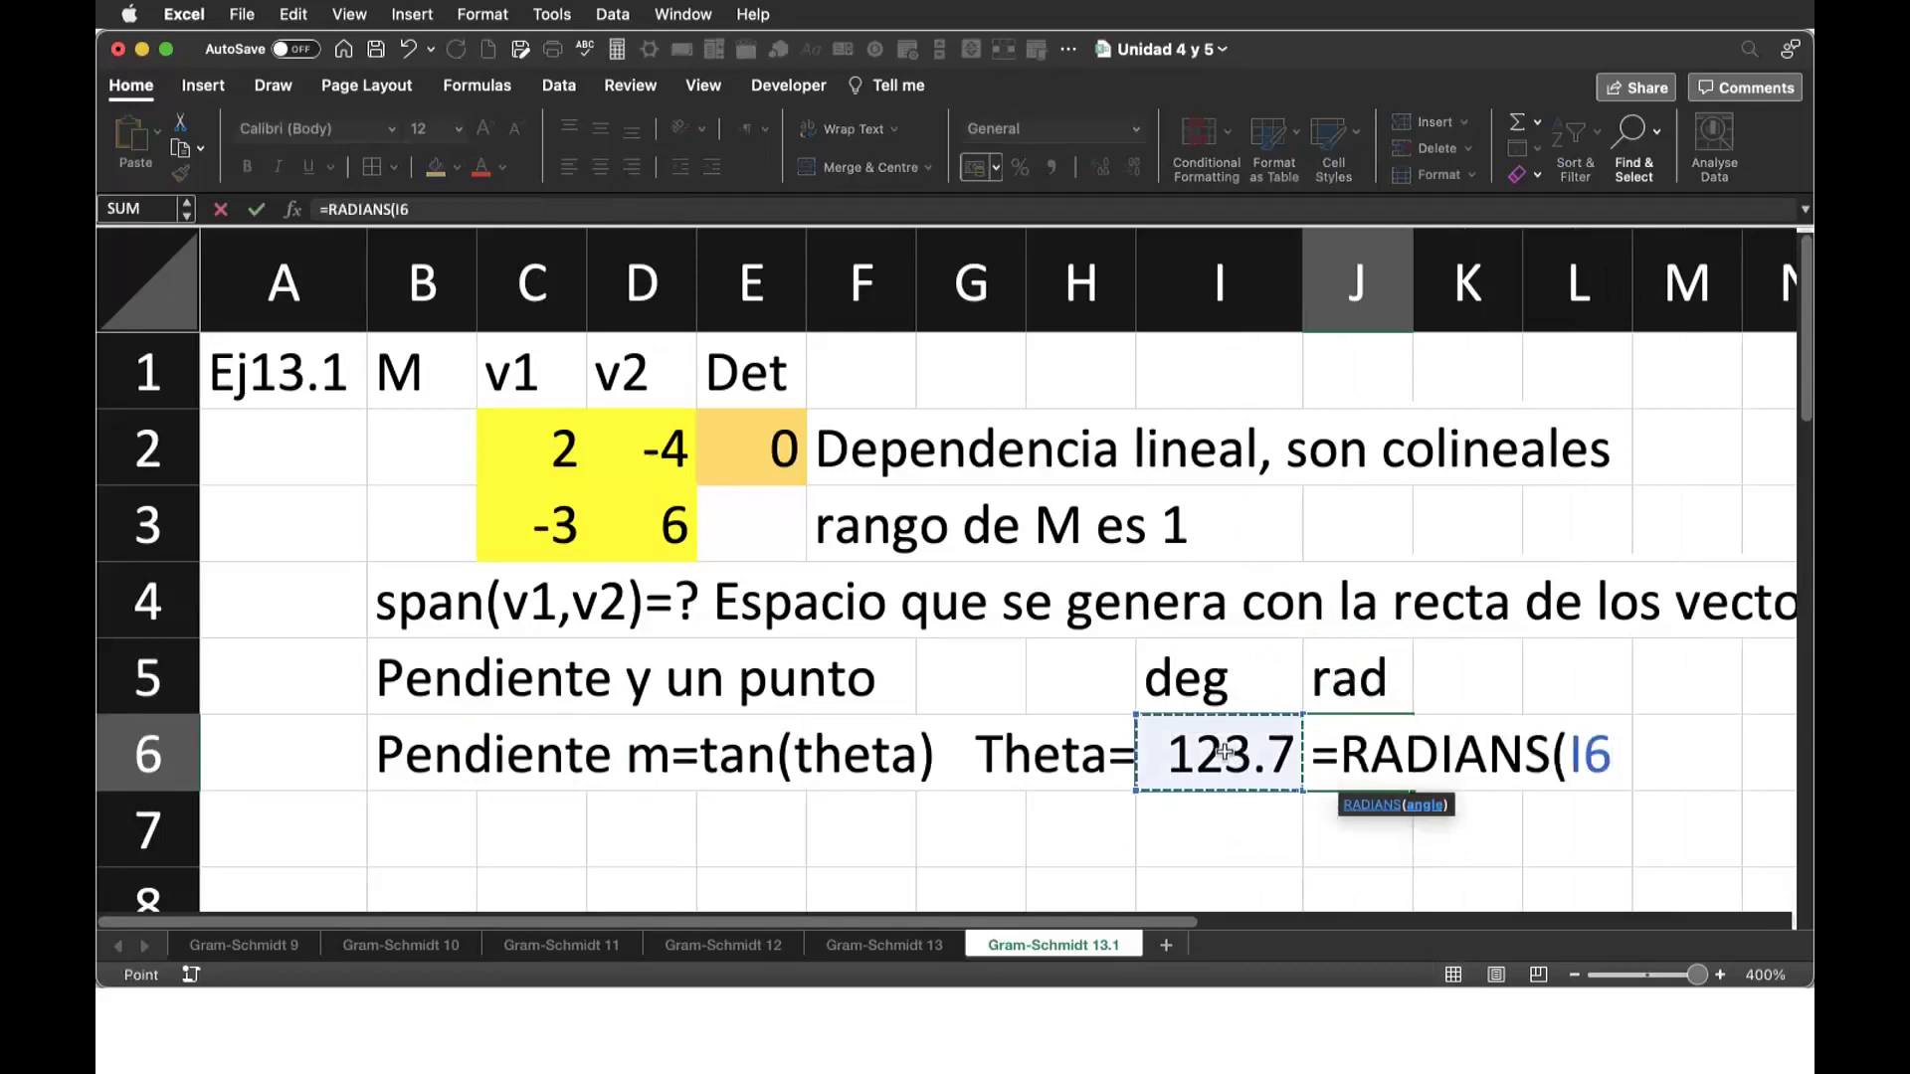
text())
key(Return)
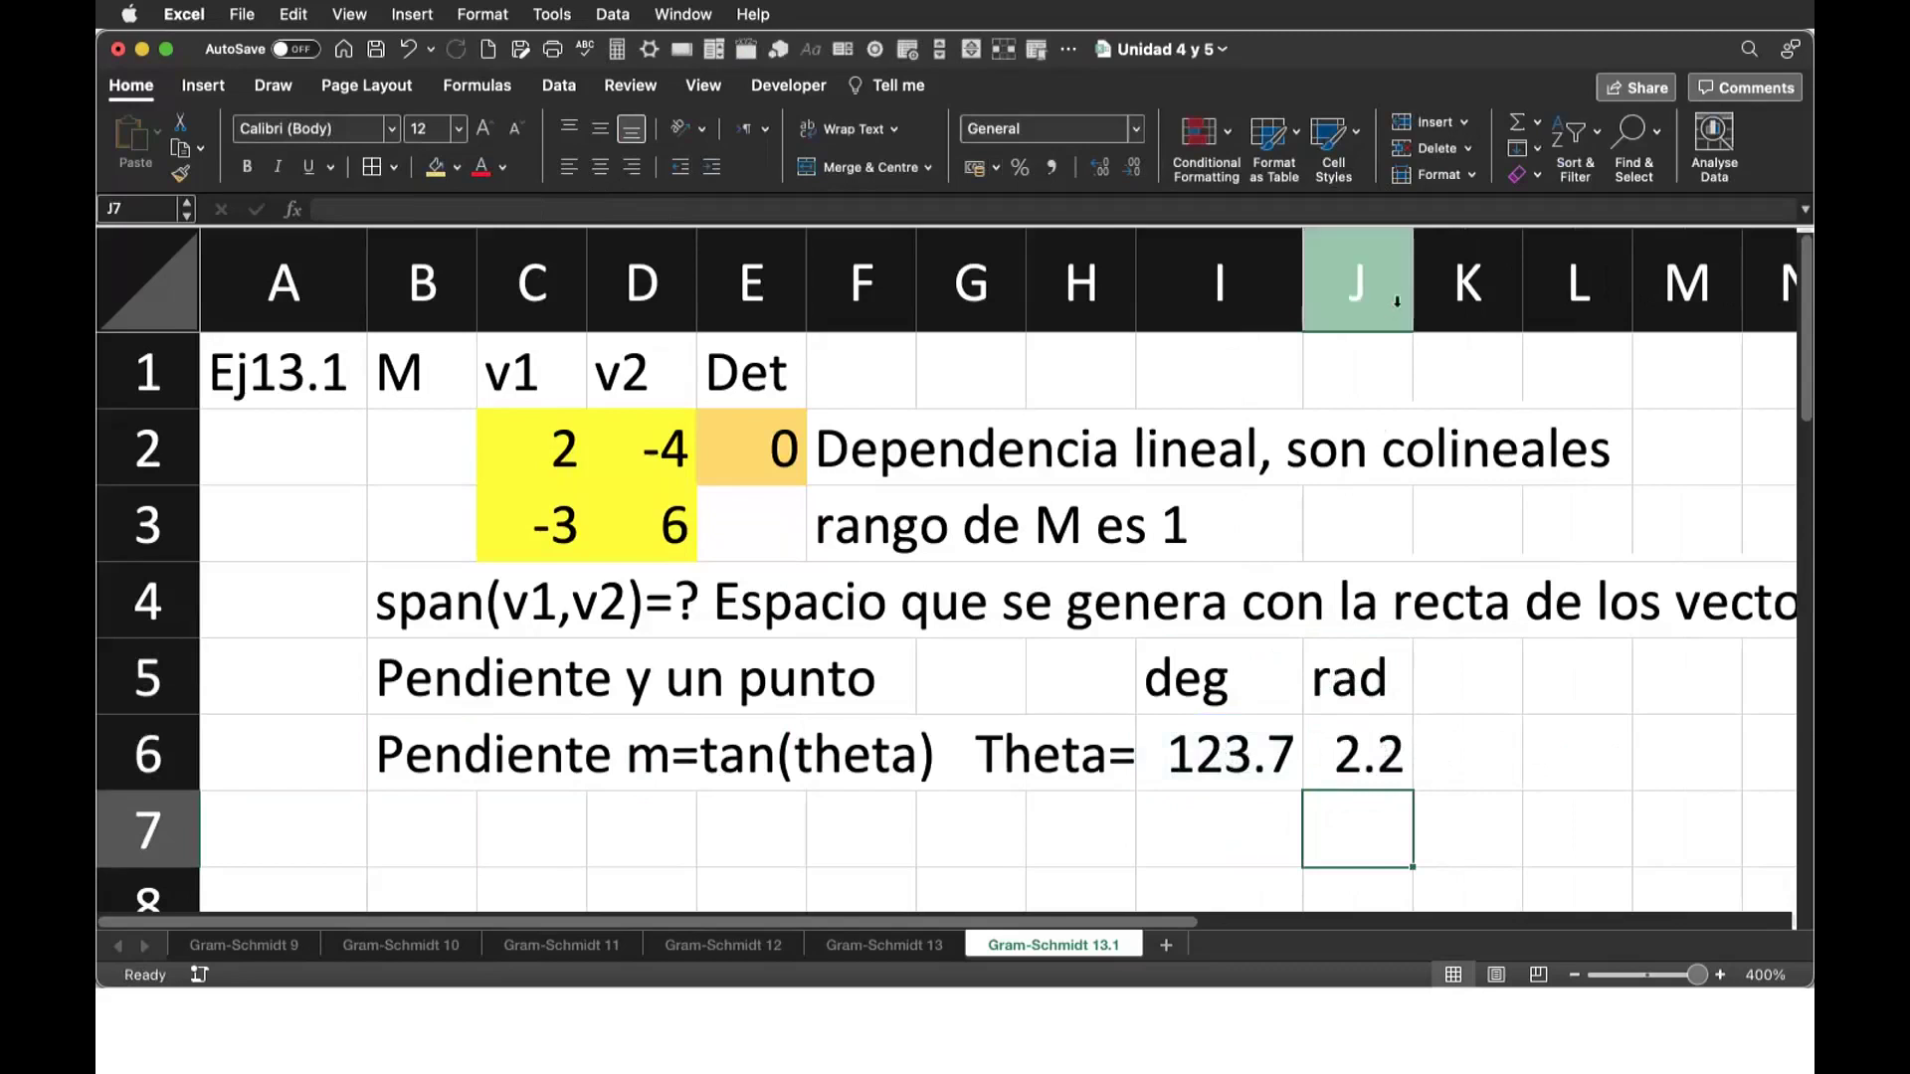
drag(1413, 288, 1460, 291)
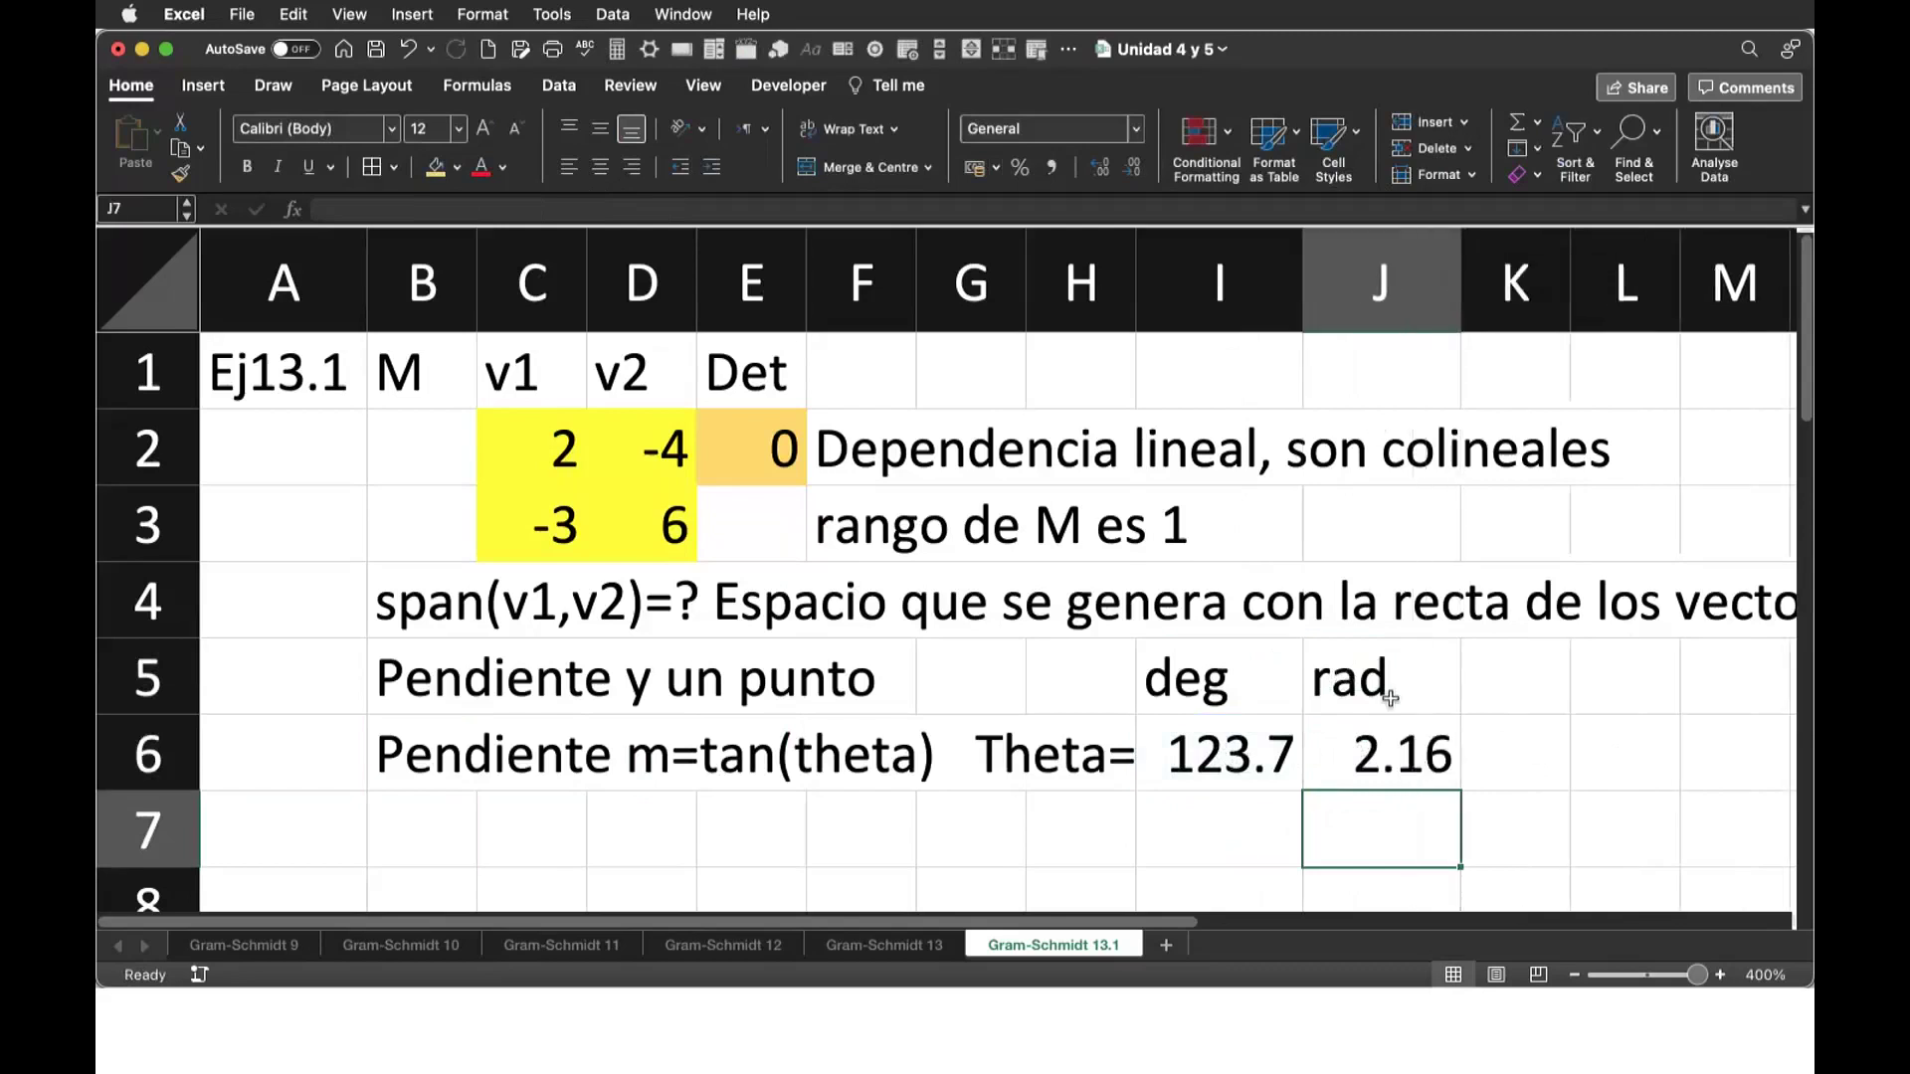
click(1513, 751)
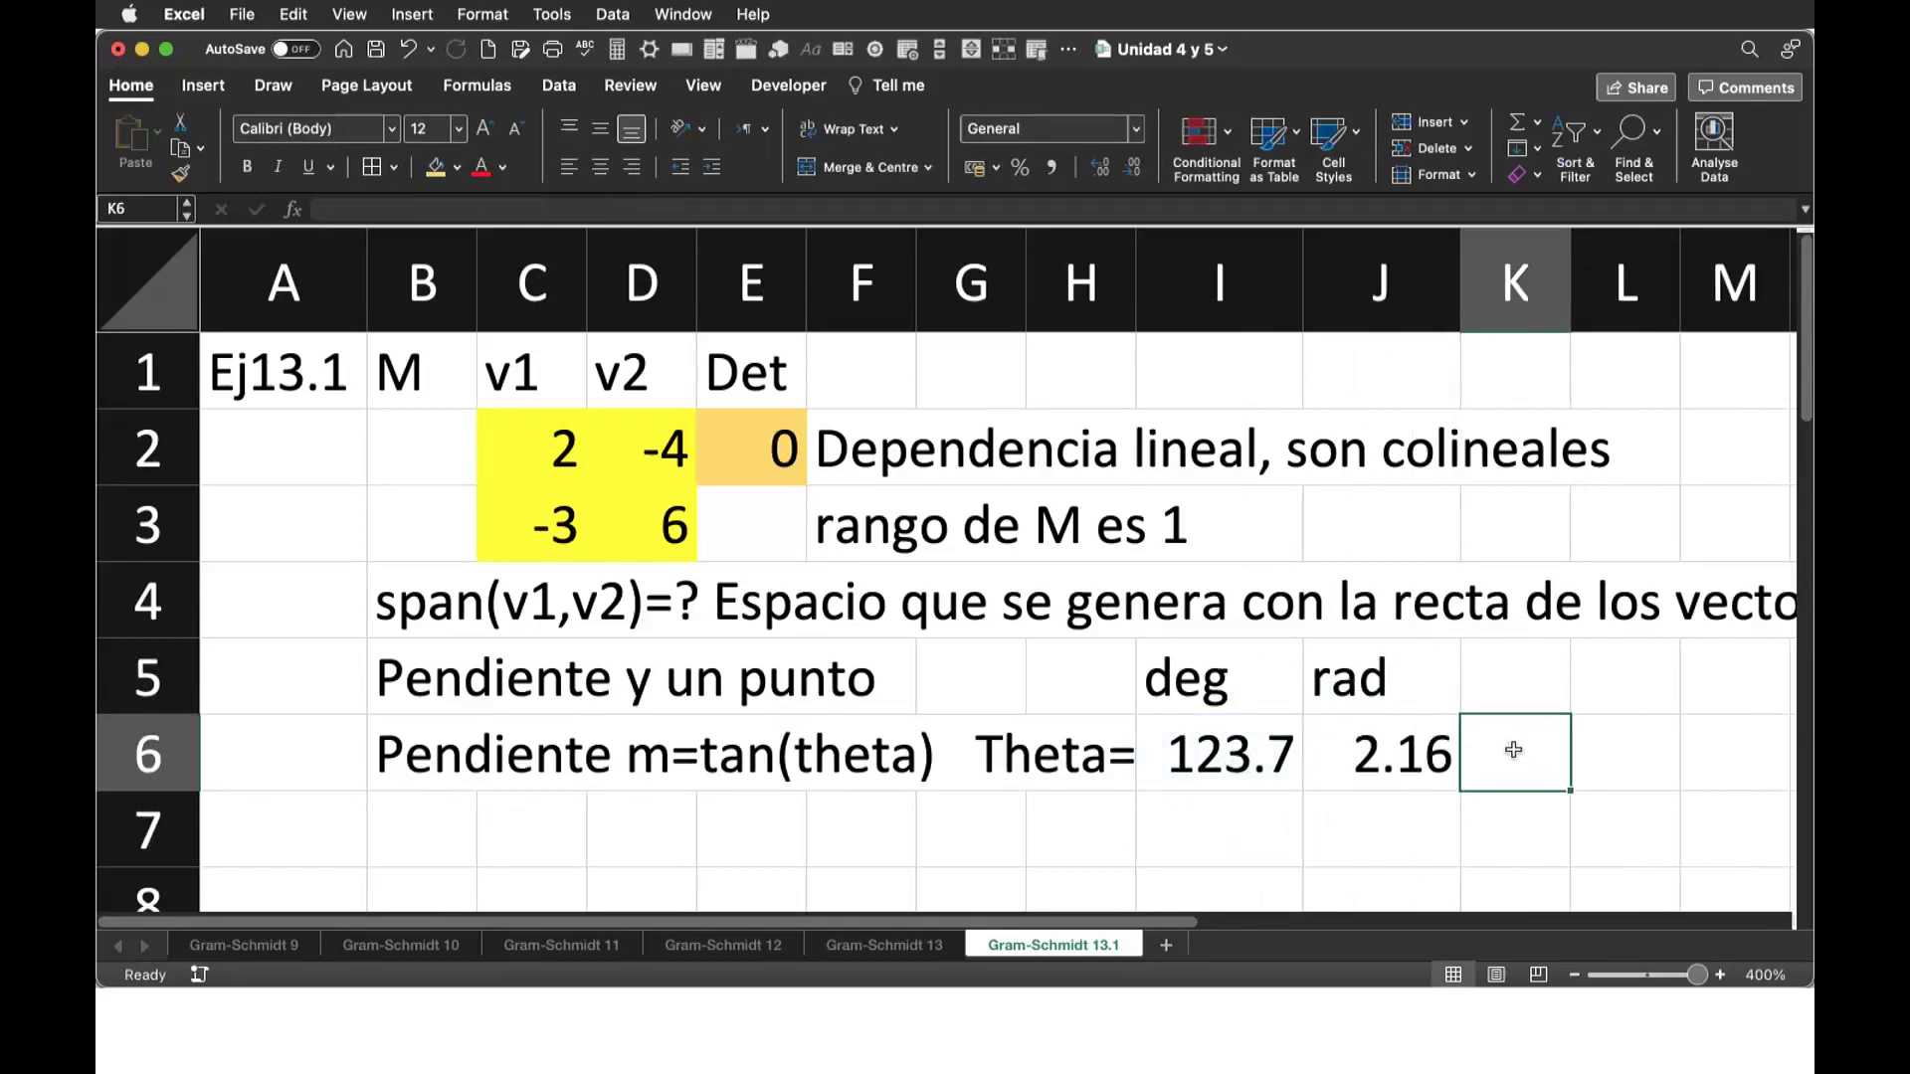
Step: Enter =TAN(J6) in K6 for slope -1.5 and widen column K to show it
text(ta)
key(BackSpace)
key(BackSpace)
text(=)
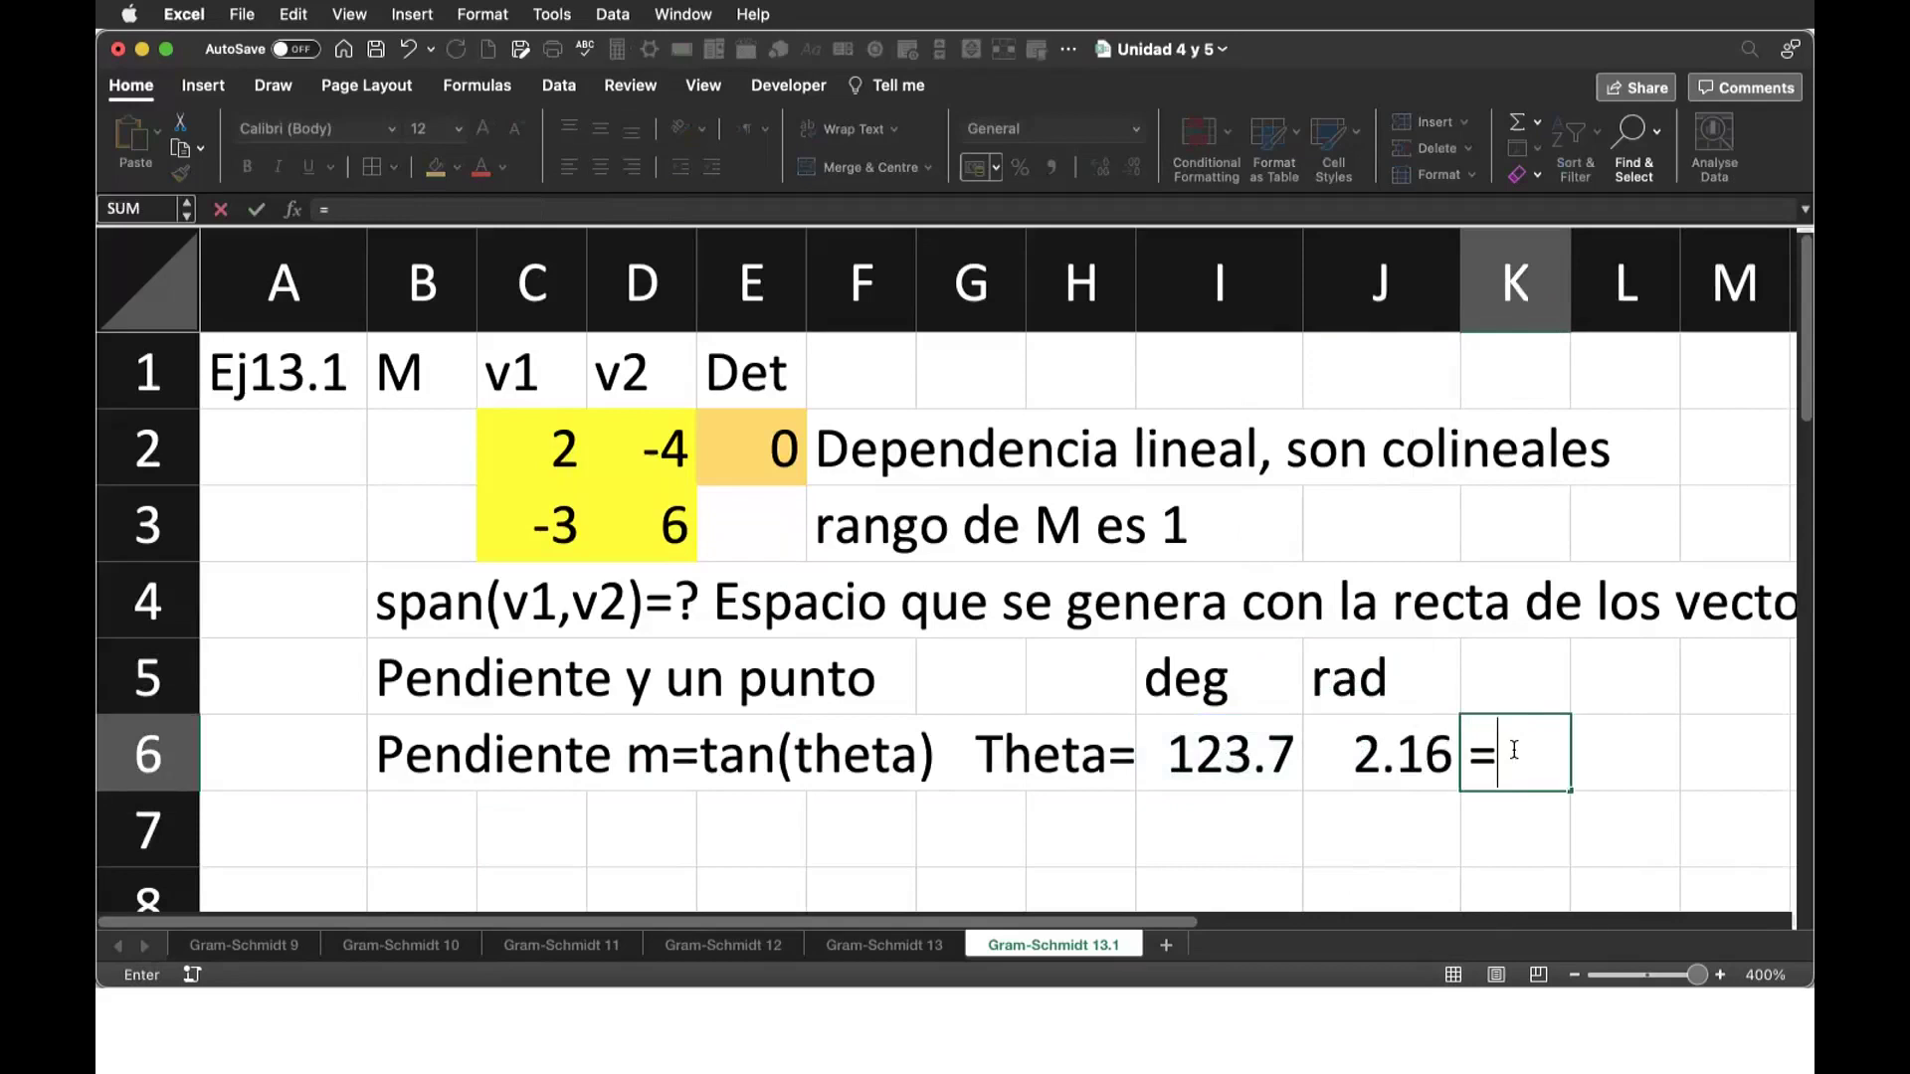
text(tan()
click(1410, 753)
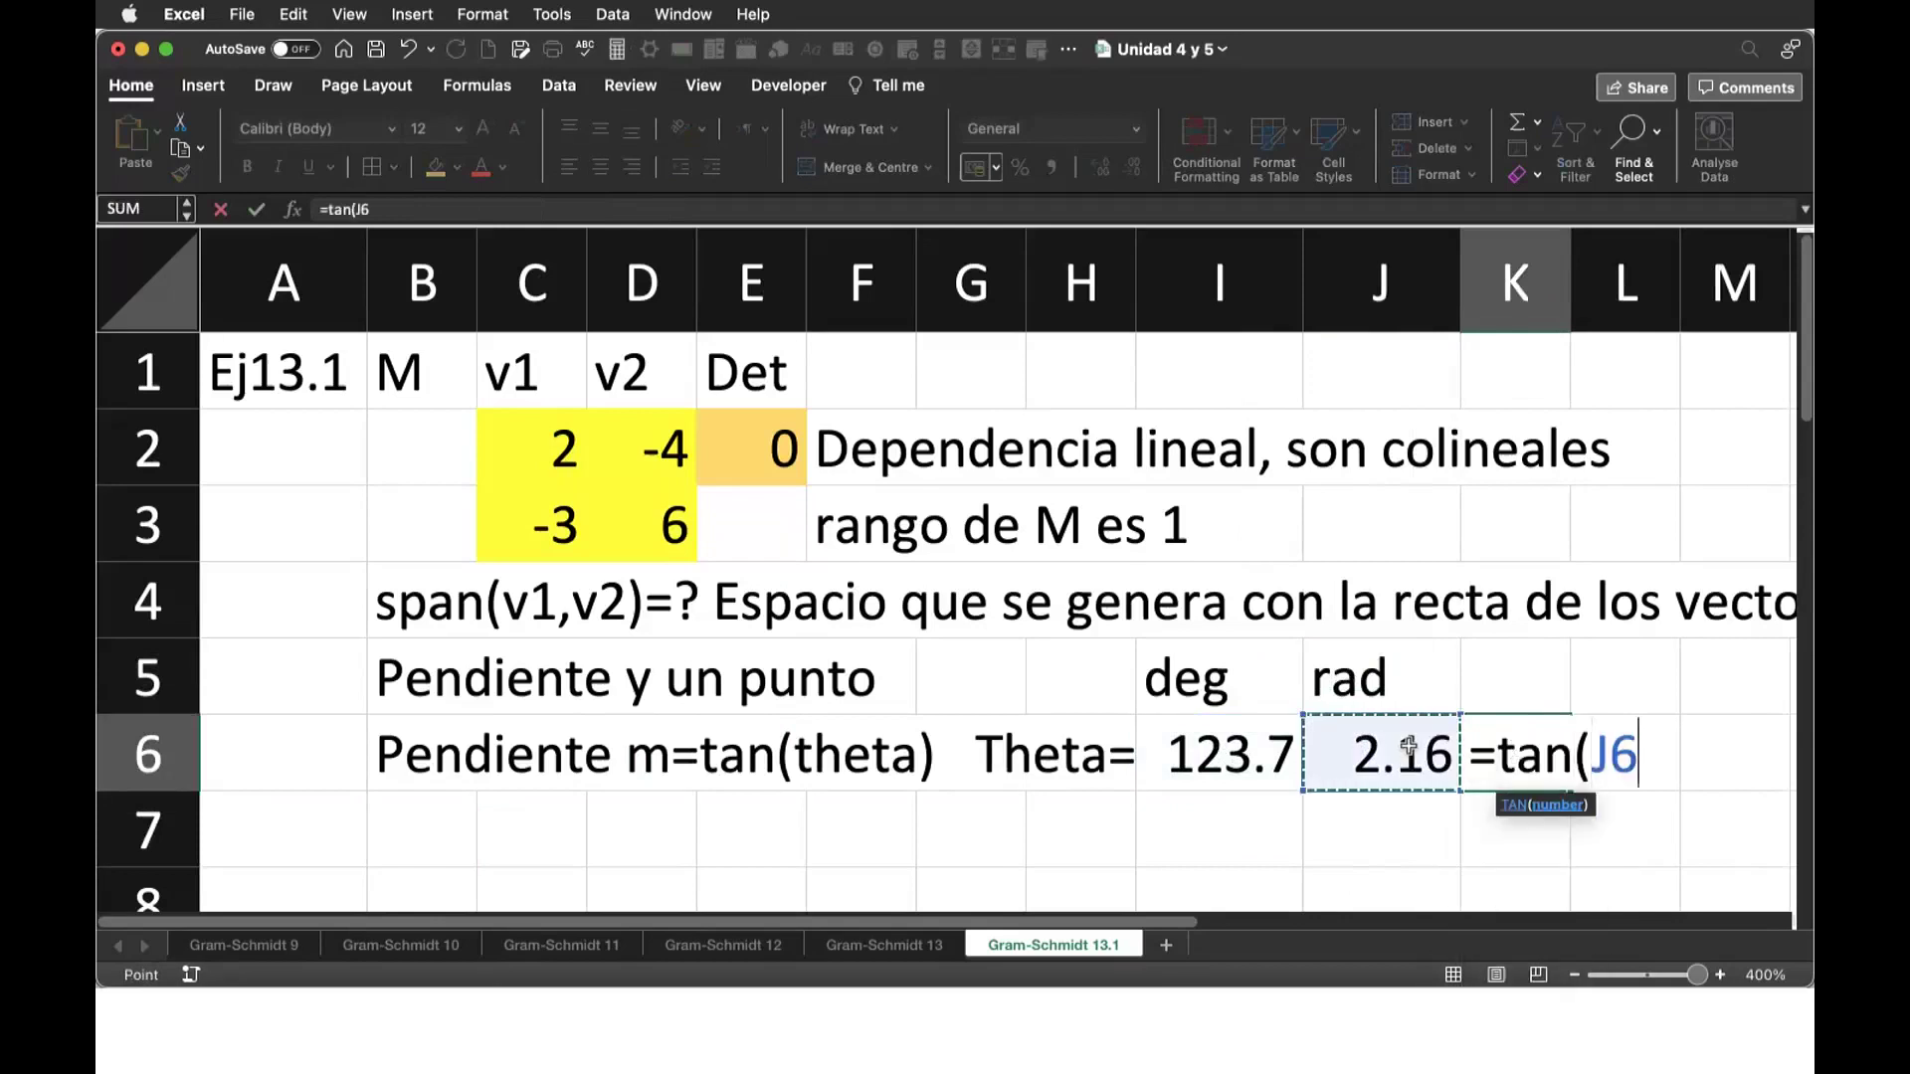
text())
key(Return)
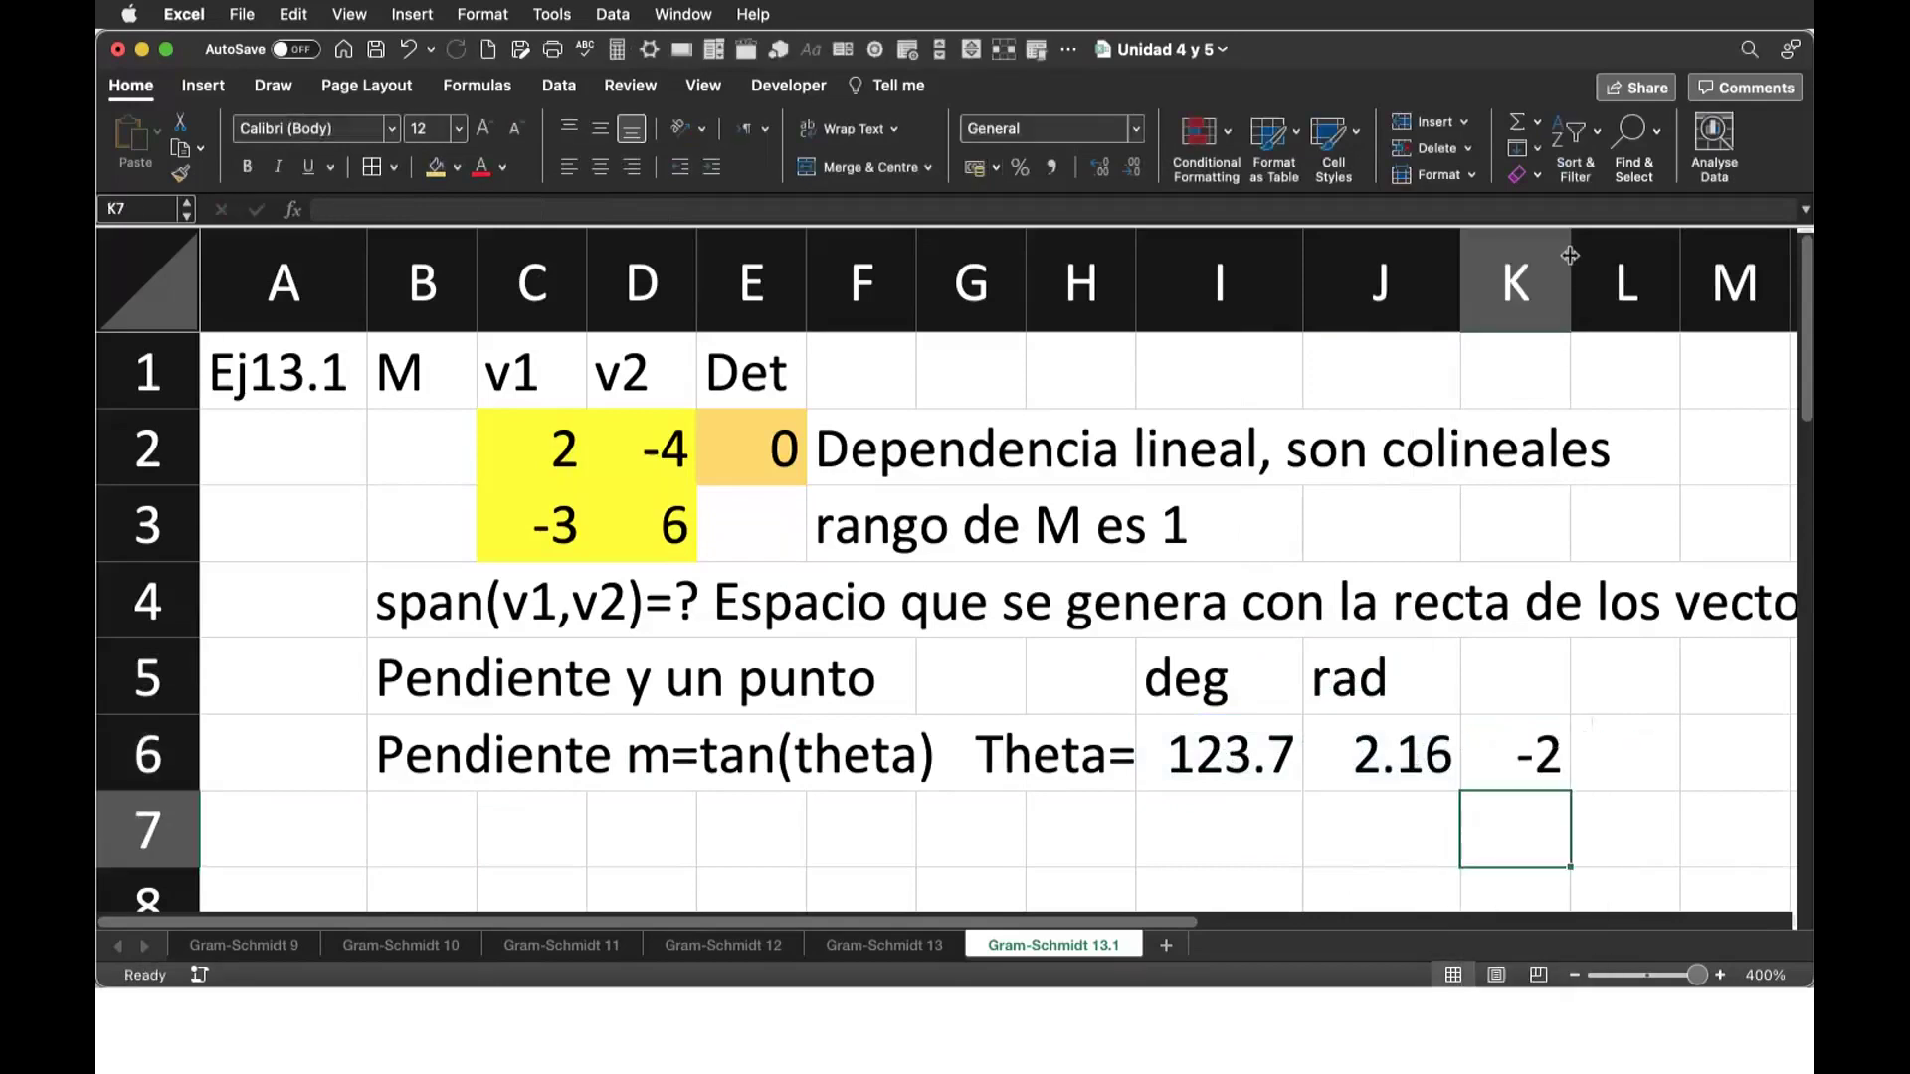
drag(1571, 257, 1599, 257)
drag(1599, 283, 1651, 283)
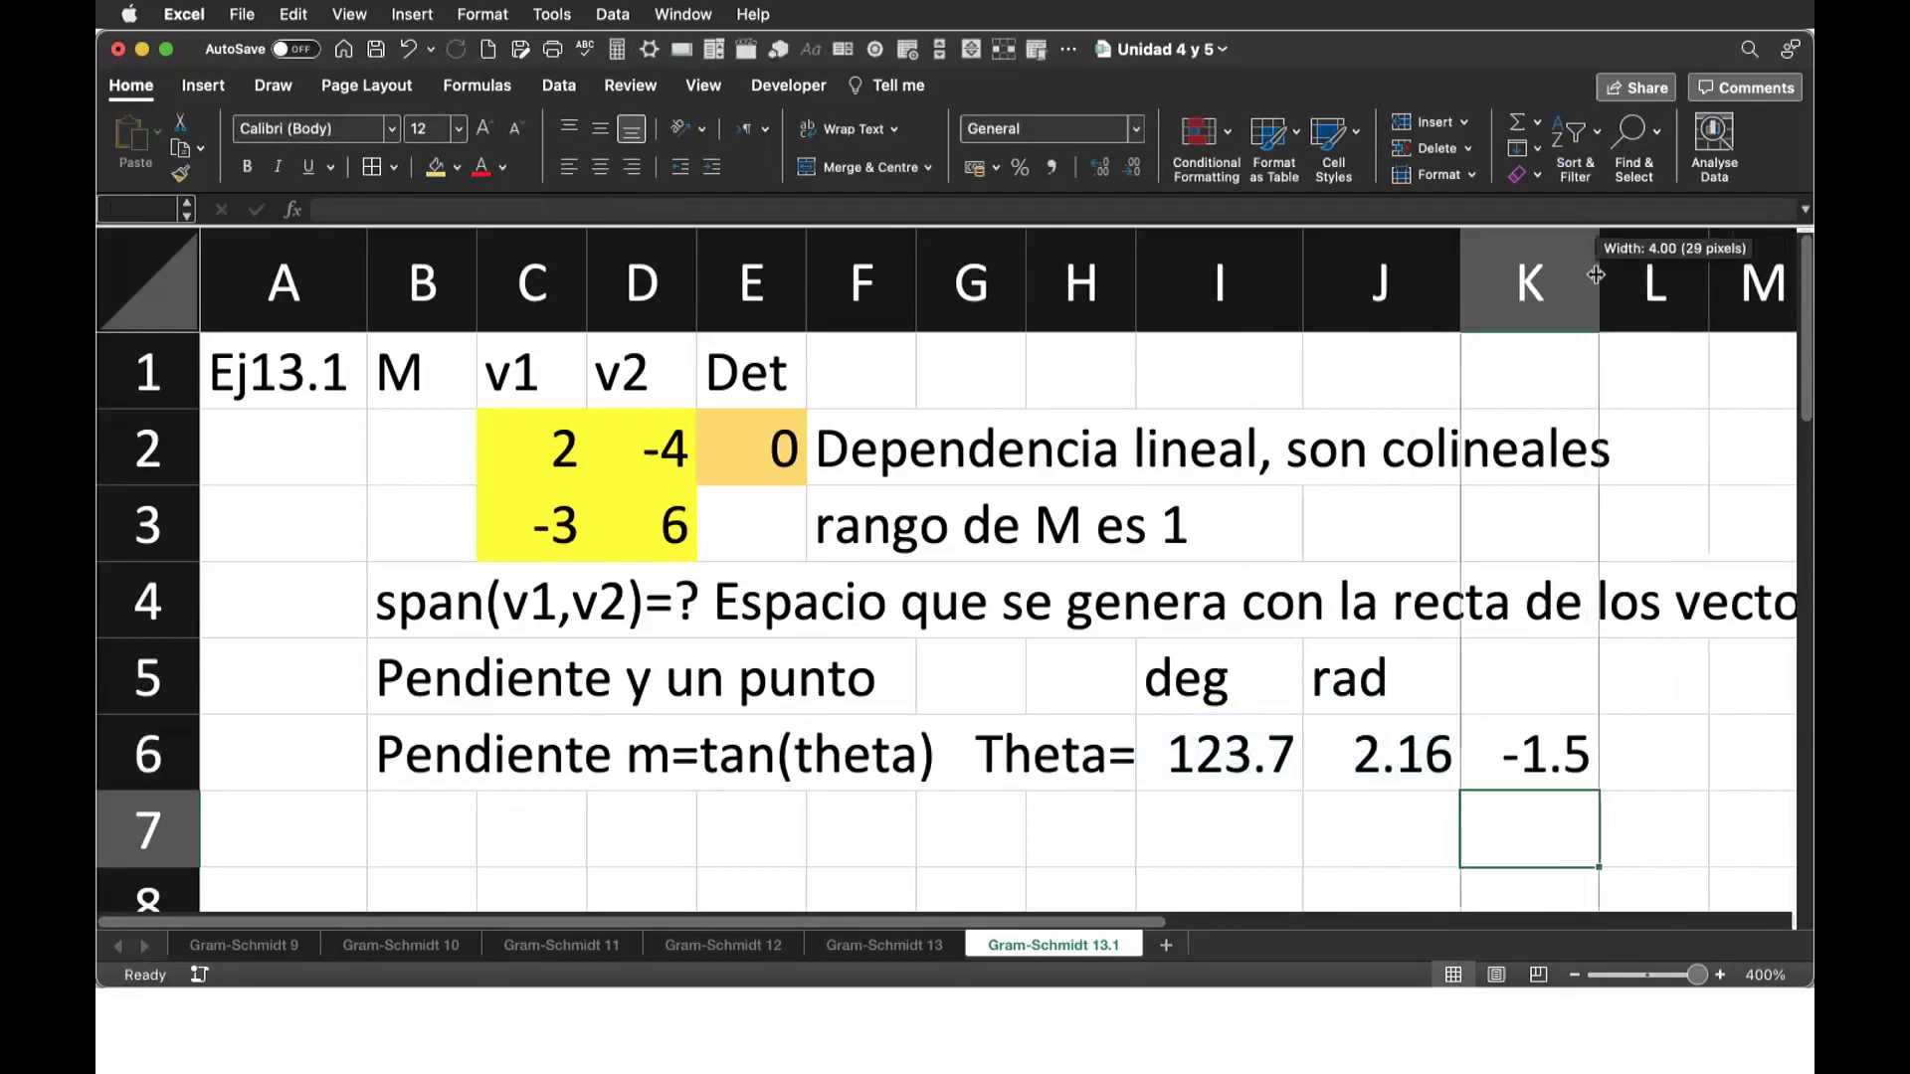
click(1601, 754)
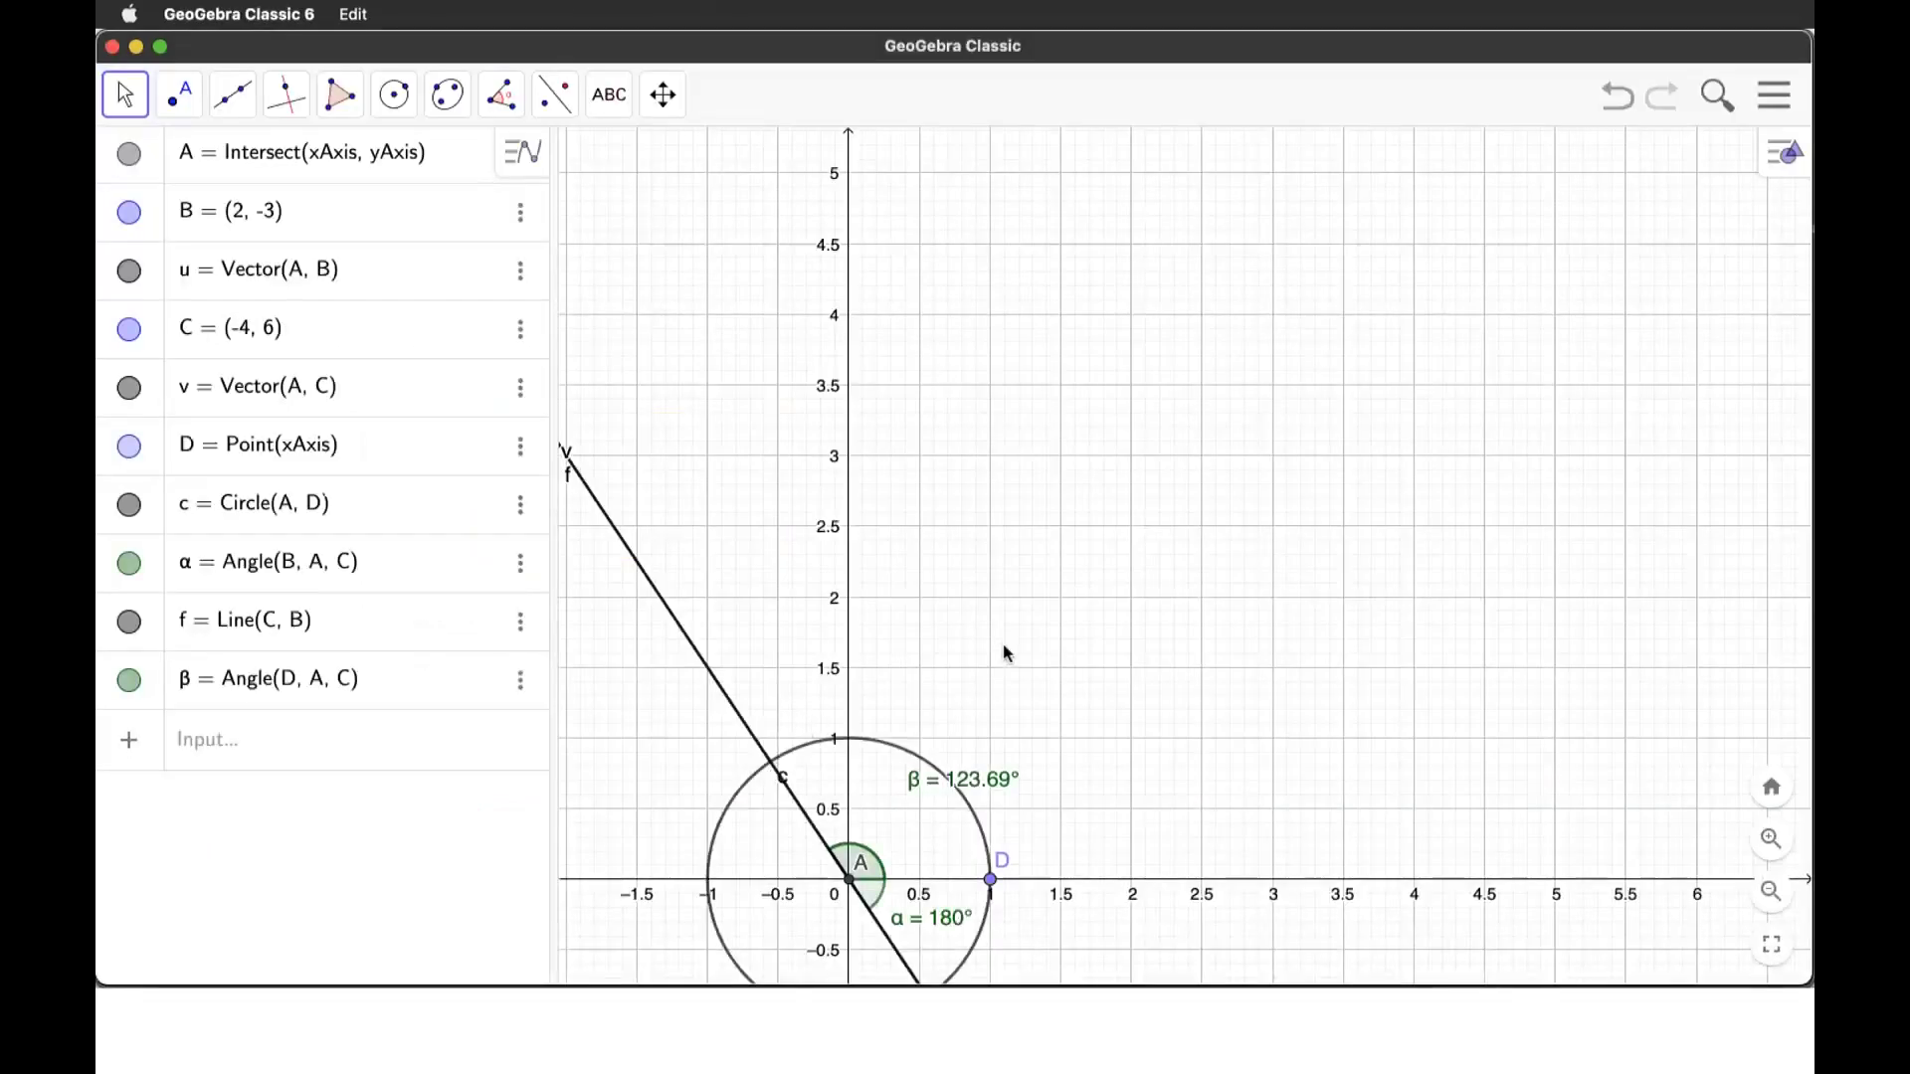
Step: Review the GeoGebra plot of line f with β = 123.69°, then return to Excel
scroll(1006, 653, down, 5)
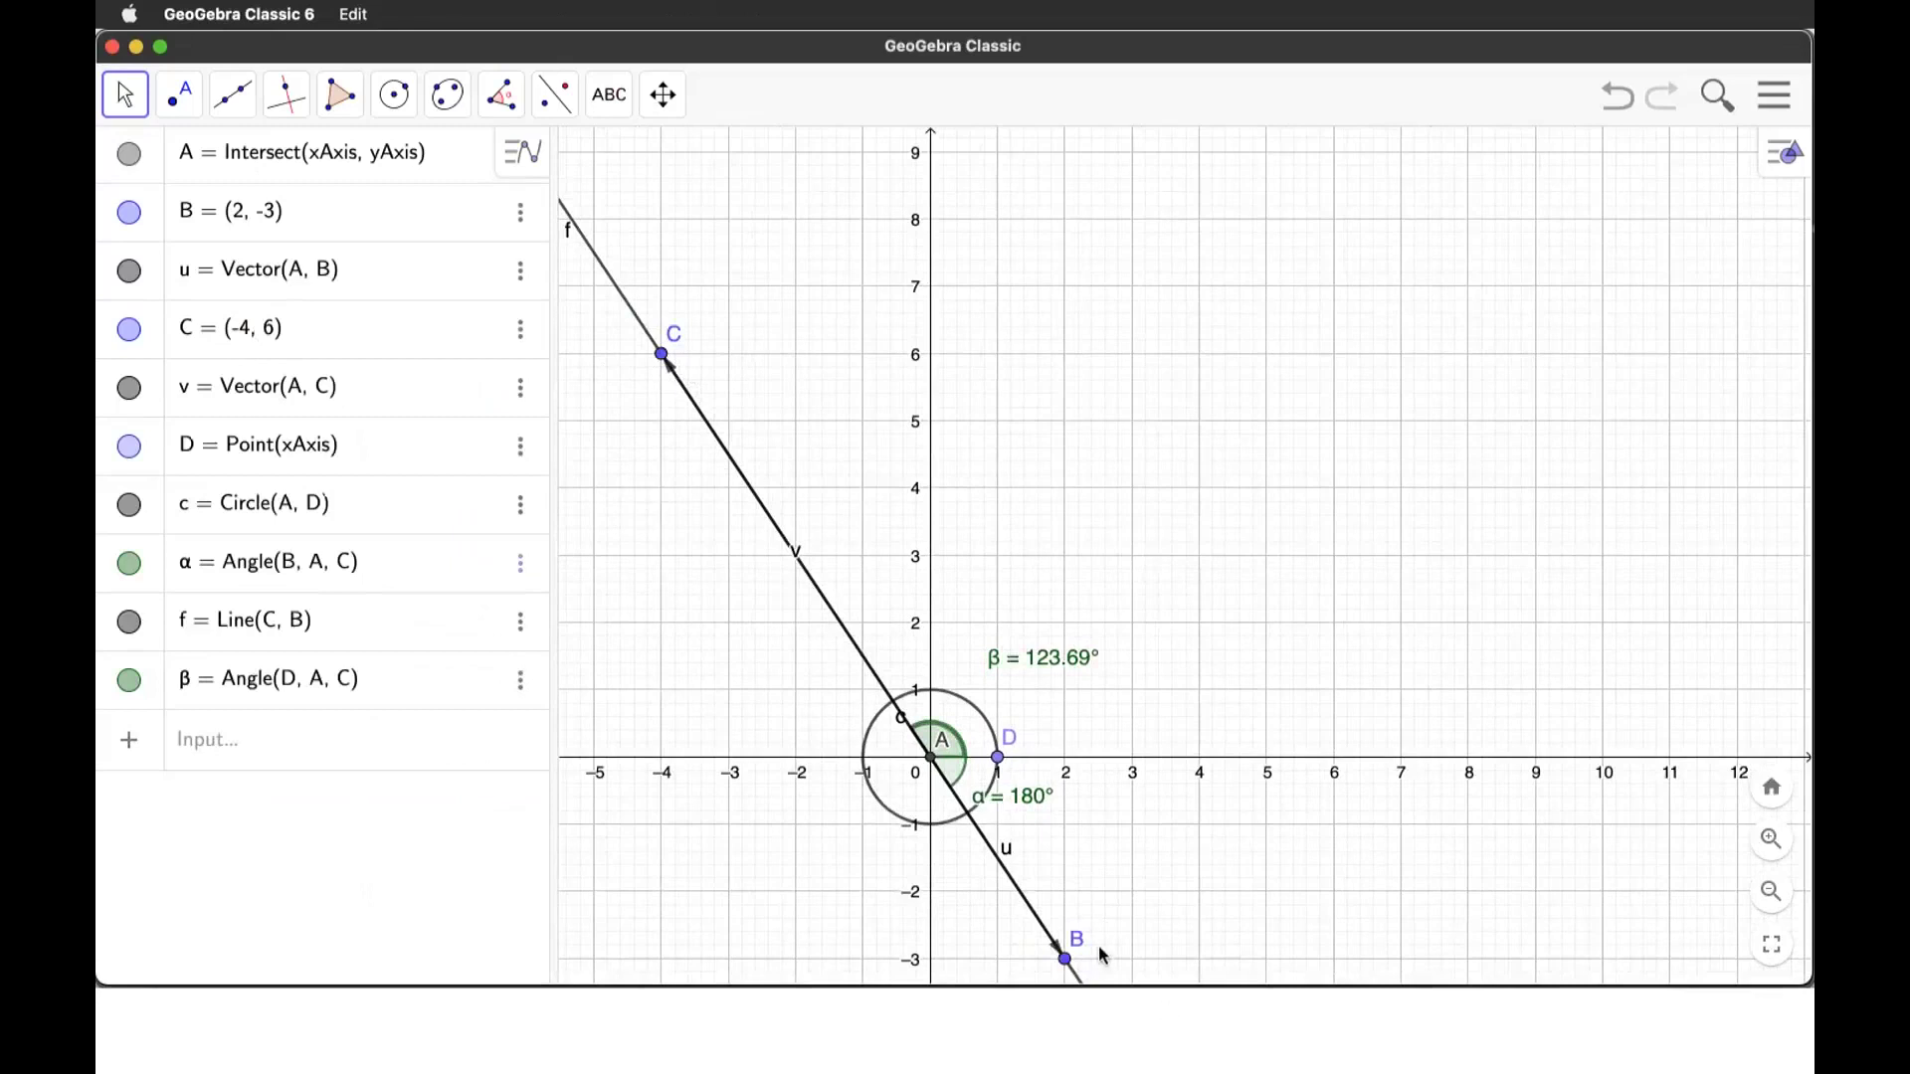
key(super+Tab)
Step: Label B7 'Punto (2,-3)' and enter the point-slope equation 'y-(-3)=m(x-2)' in F7
click(444, 821)
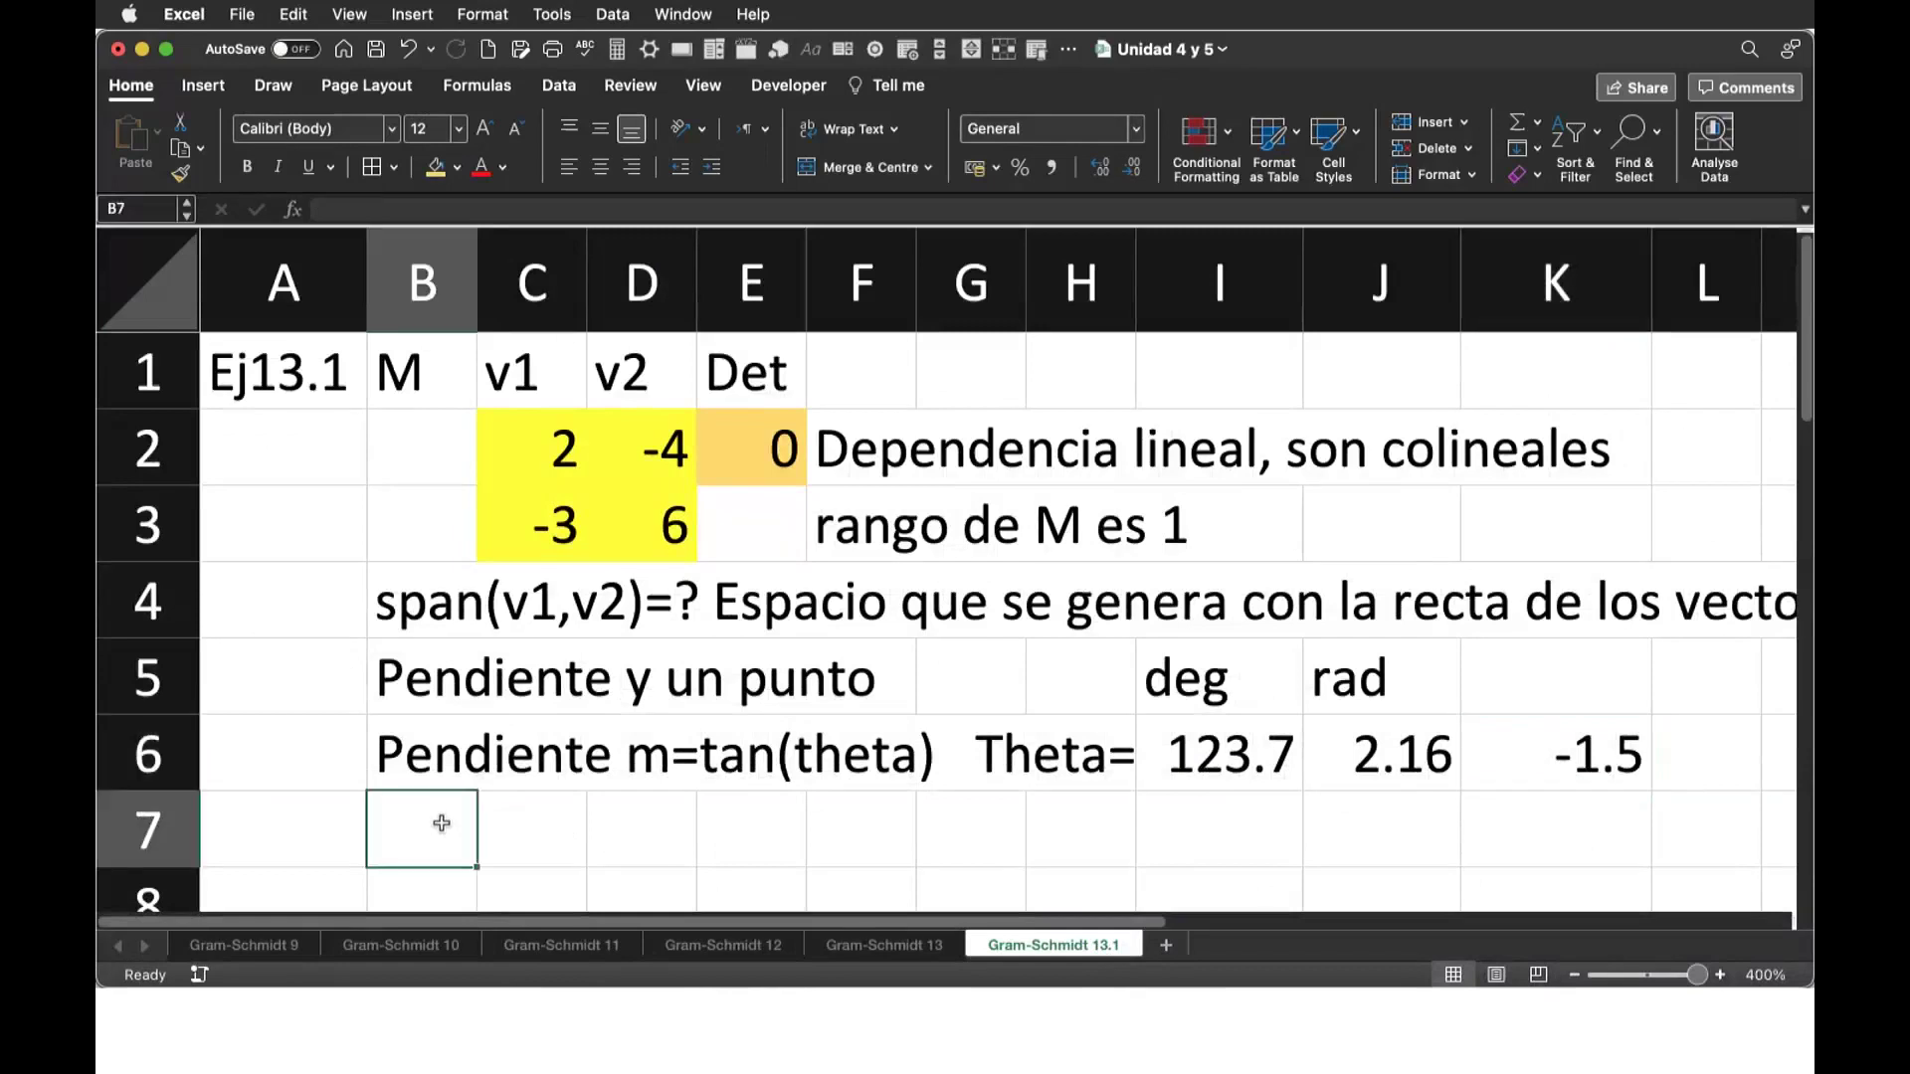
text(Punto)
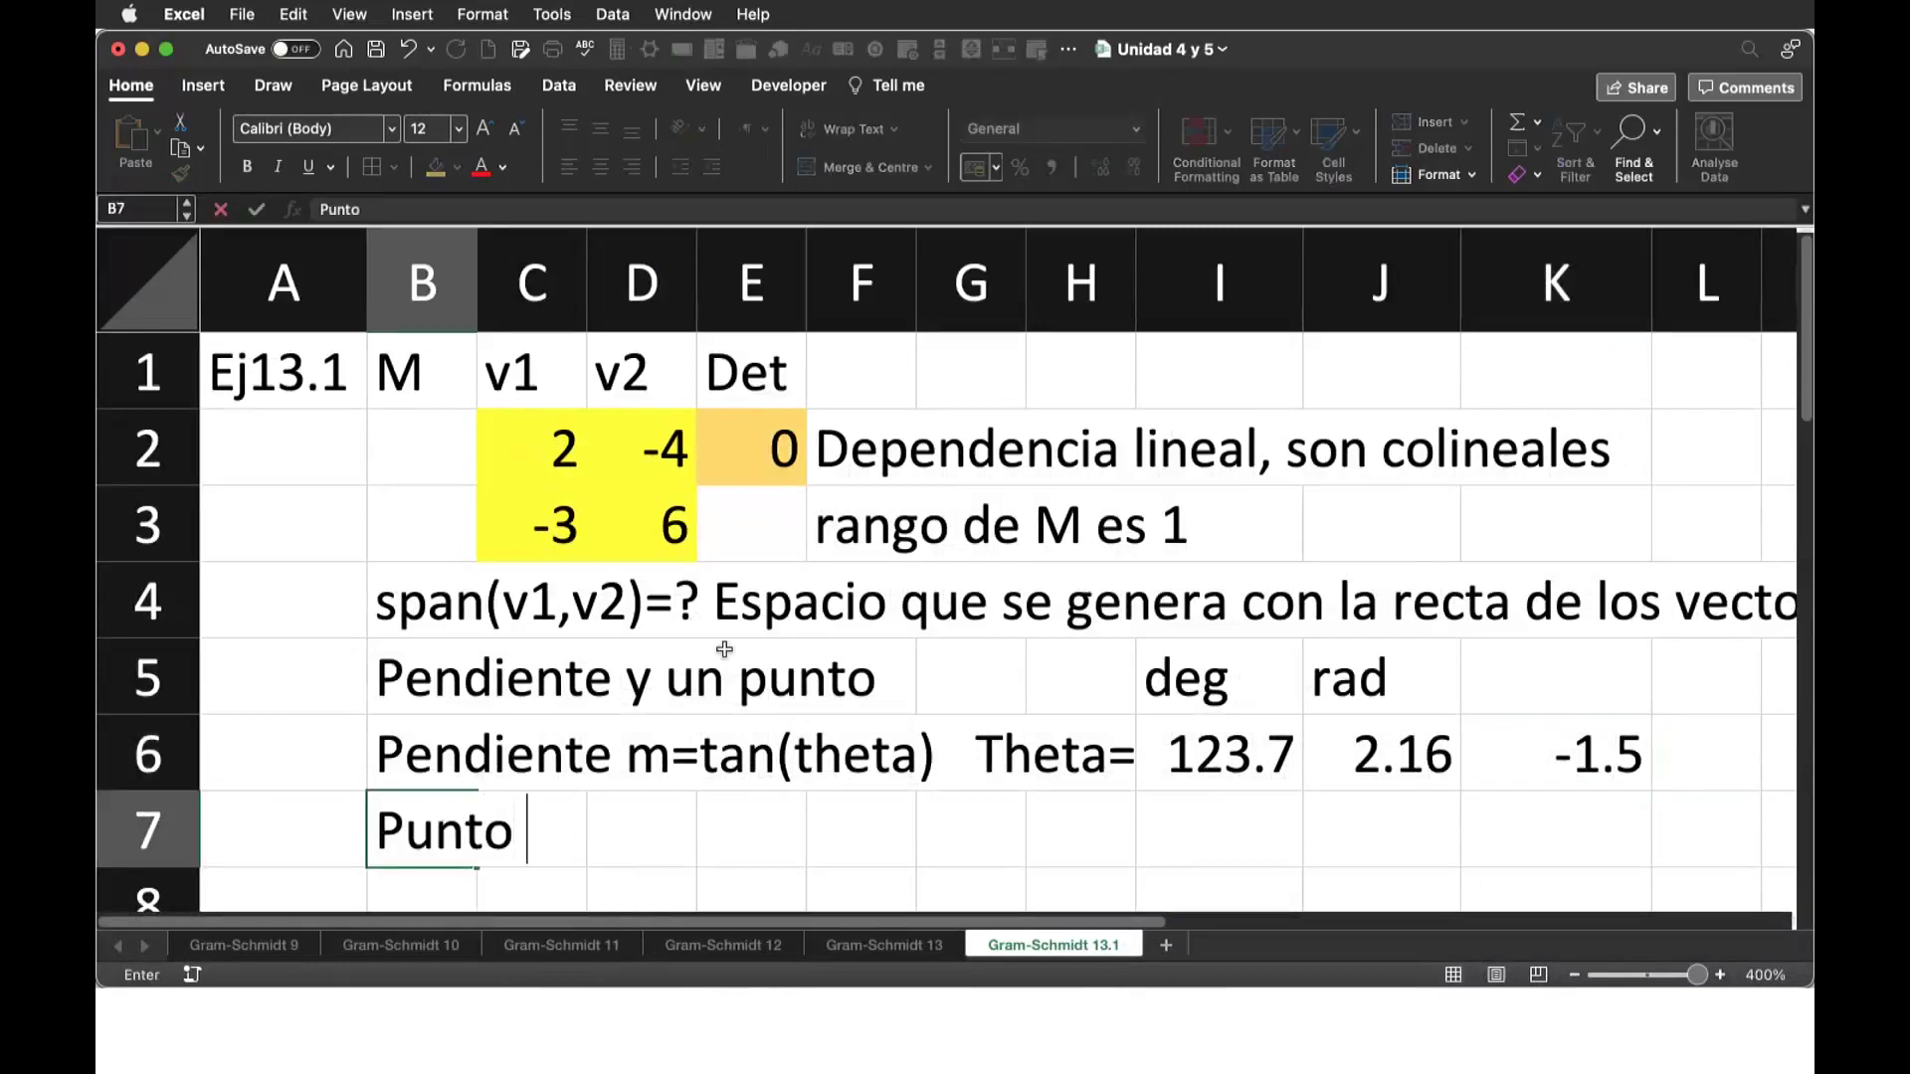
text( (2,-3)
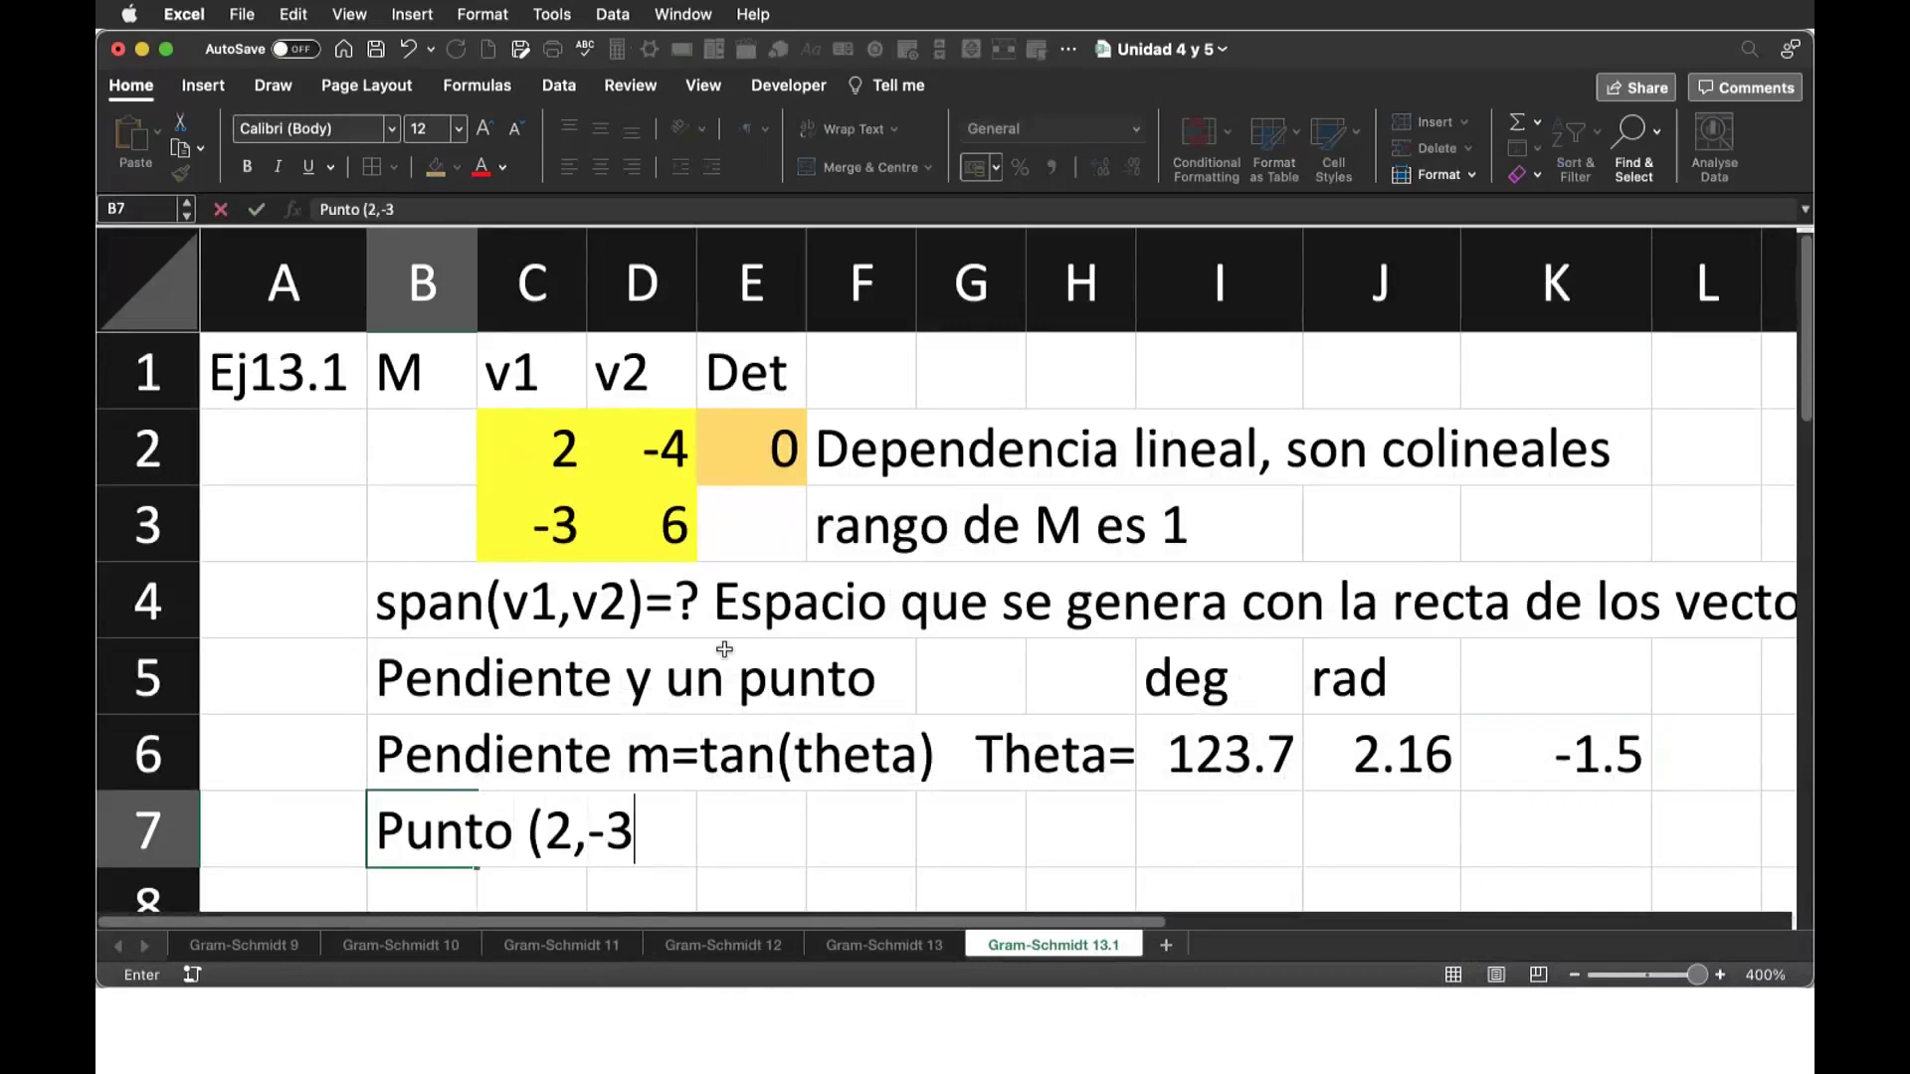
text())
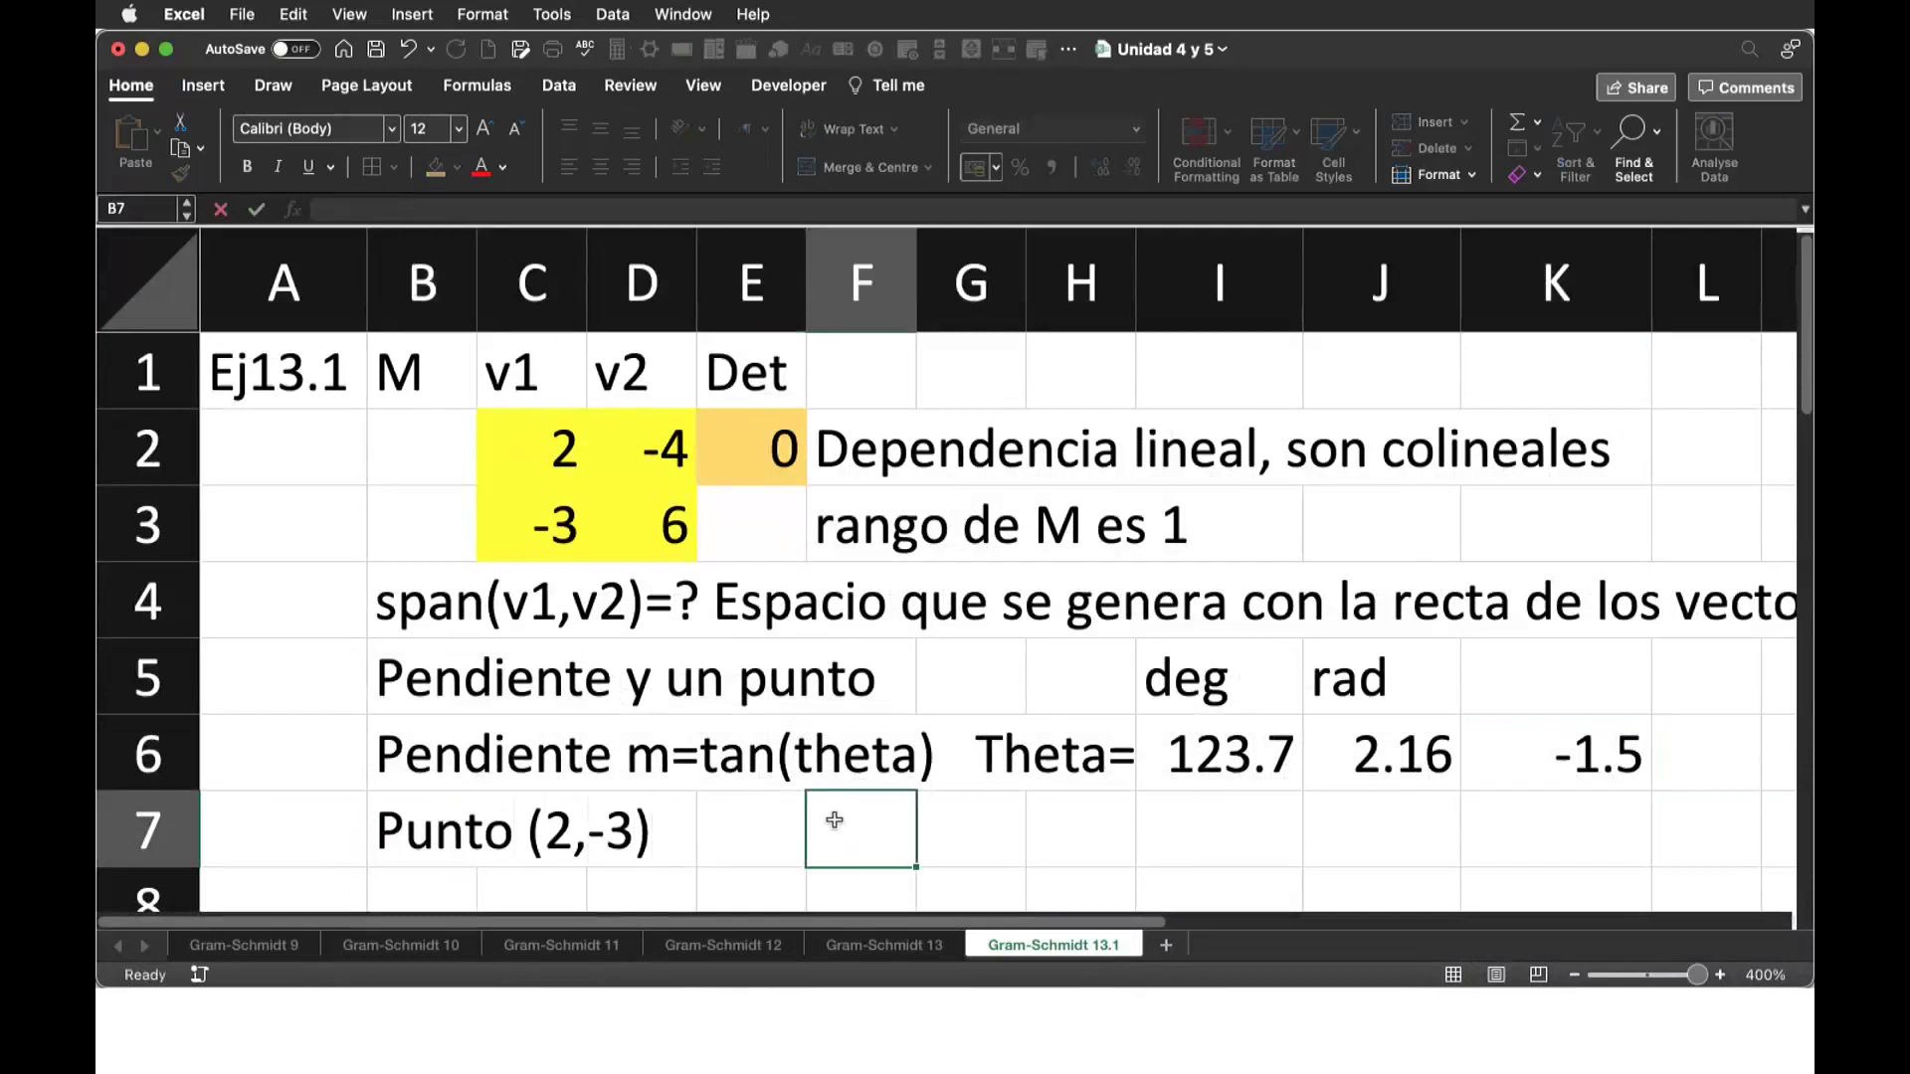
click(834, 821)
text(y-(-3)
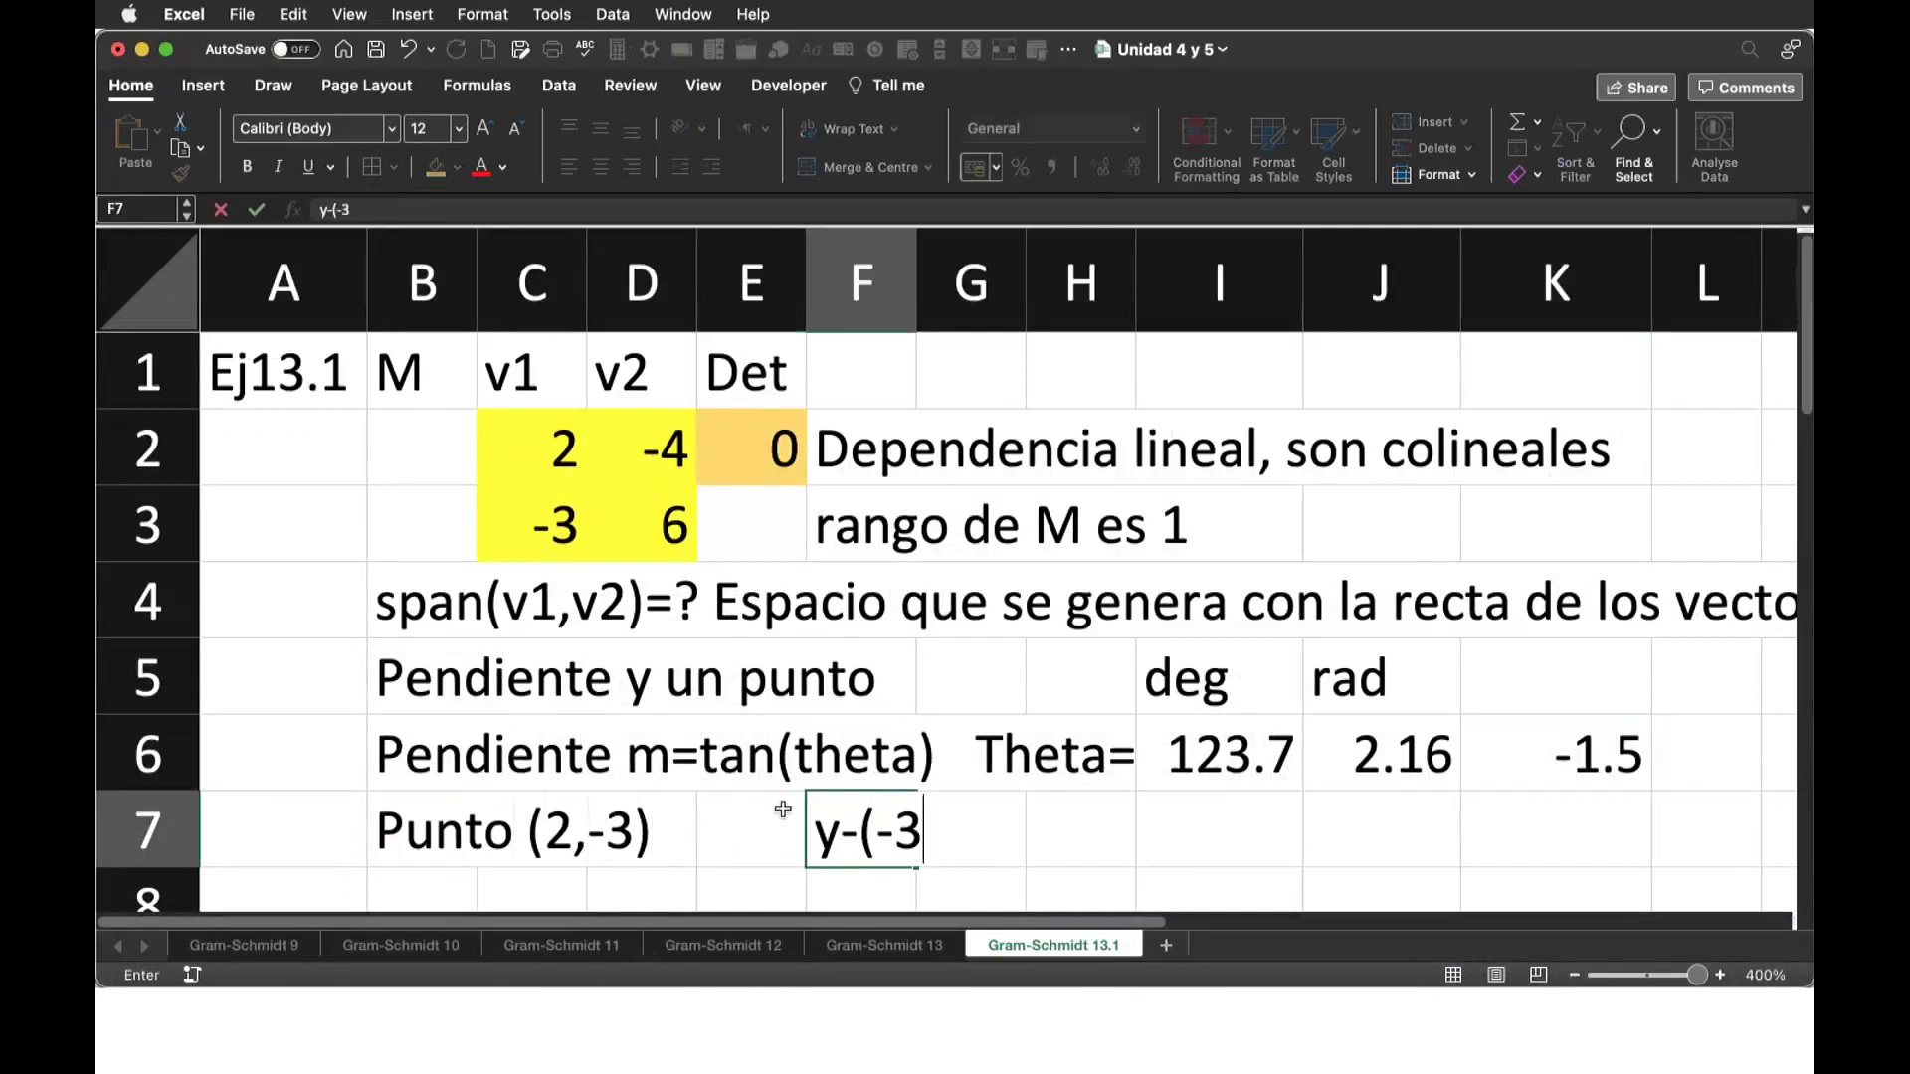
text())
text(=m)
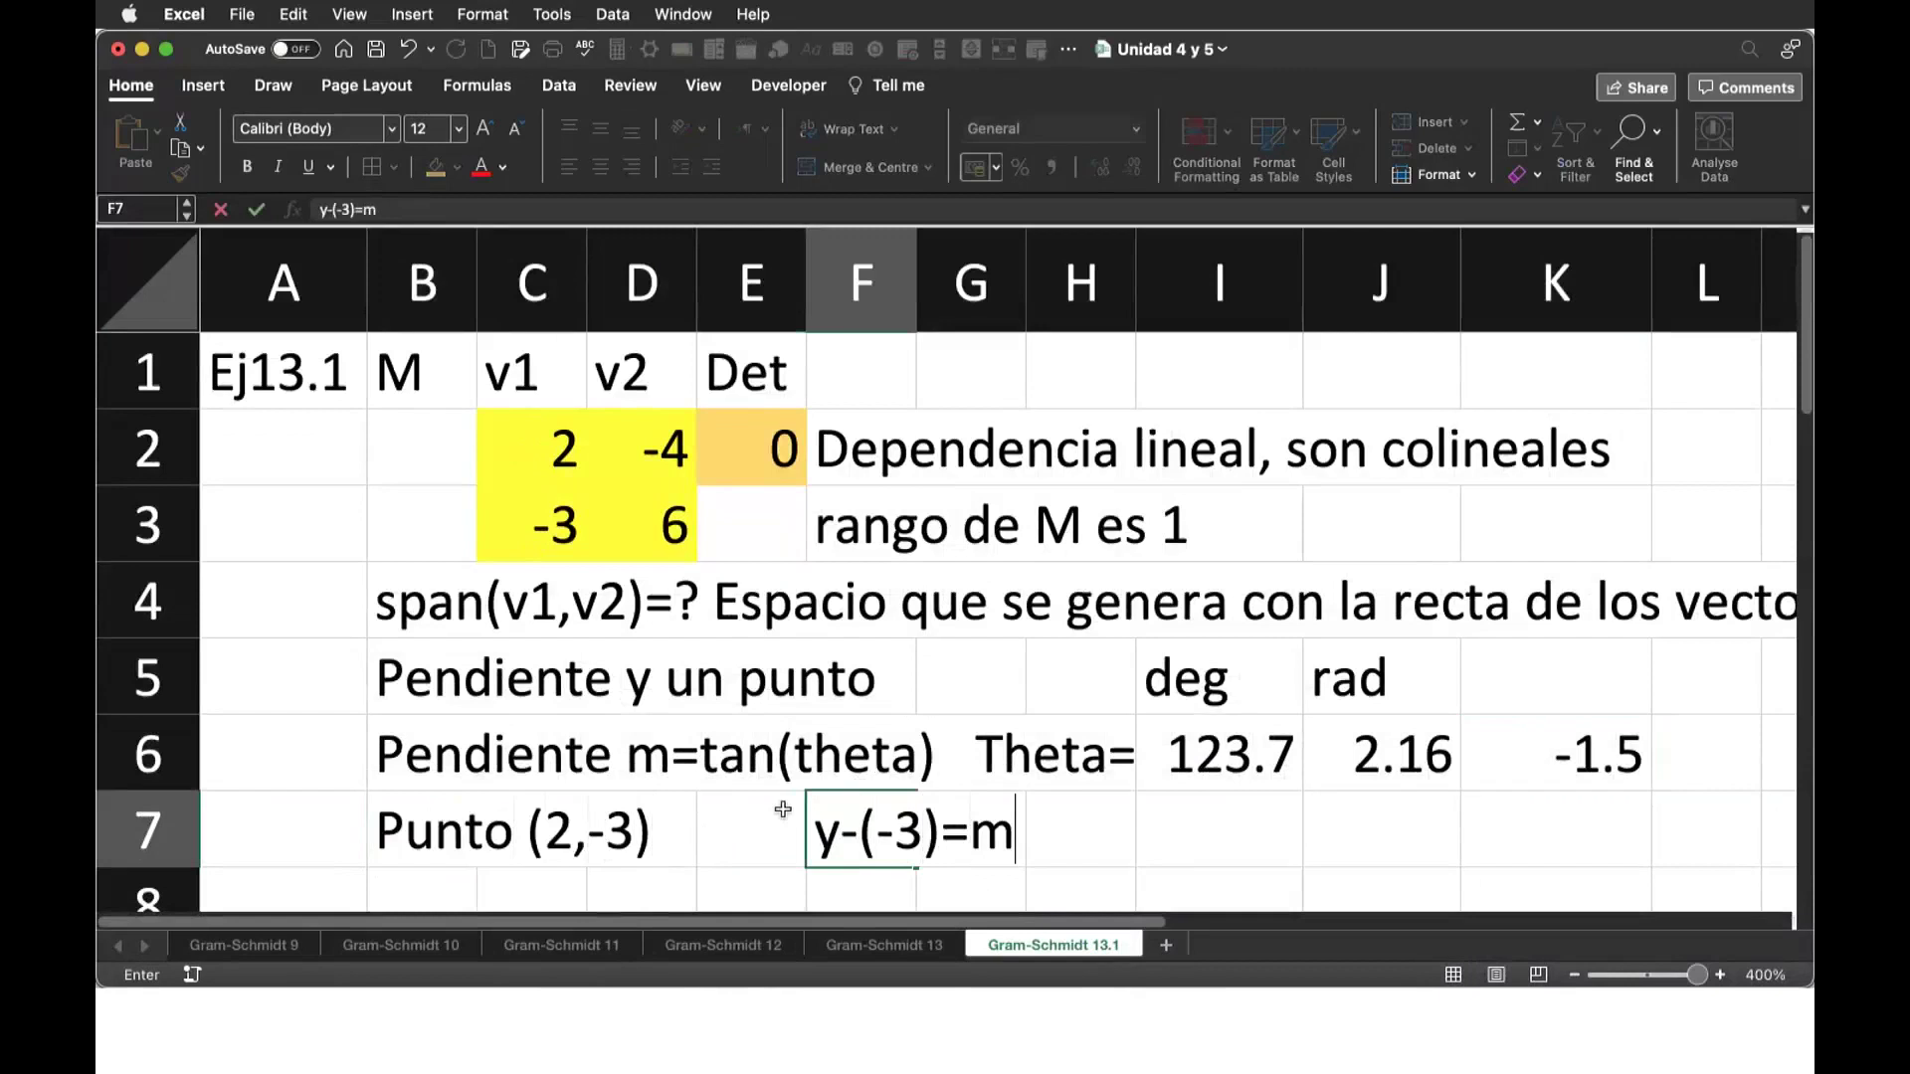
text((x-2)
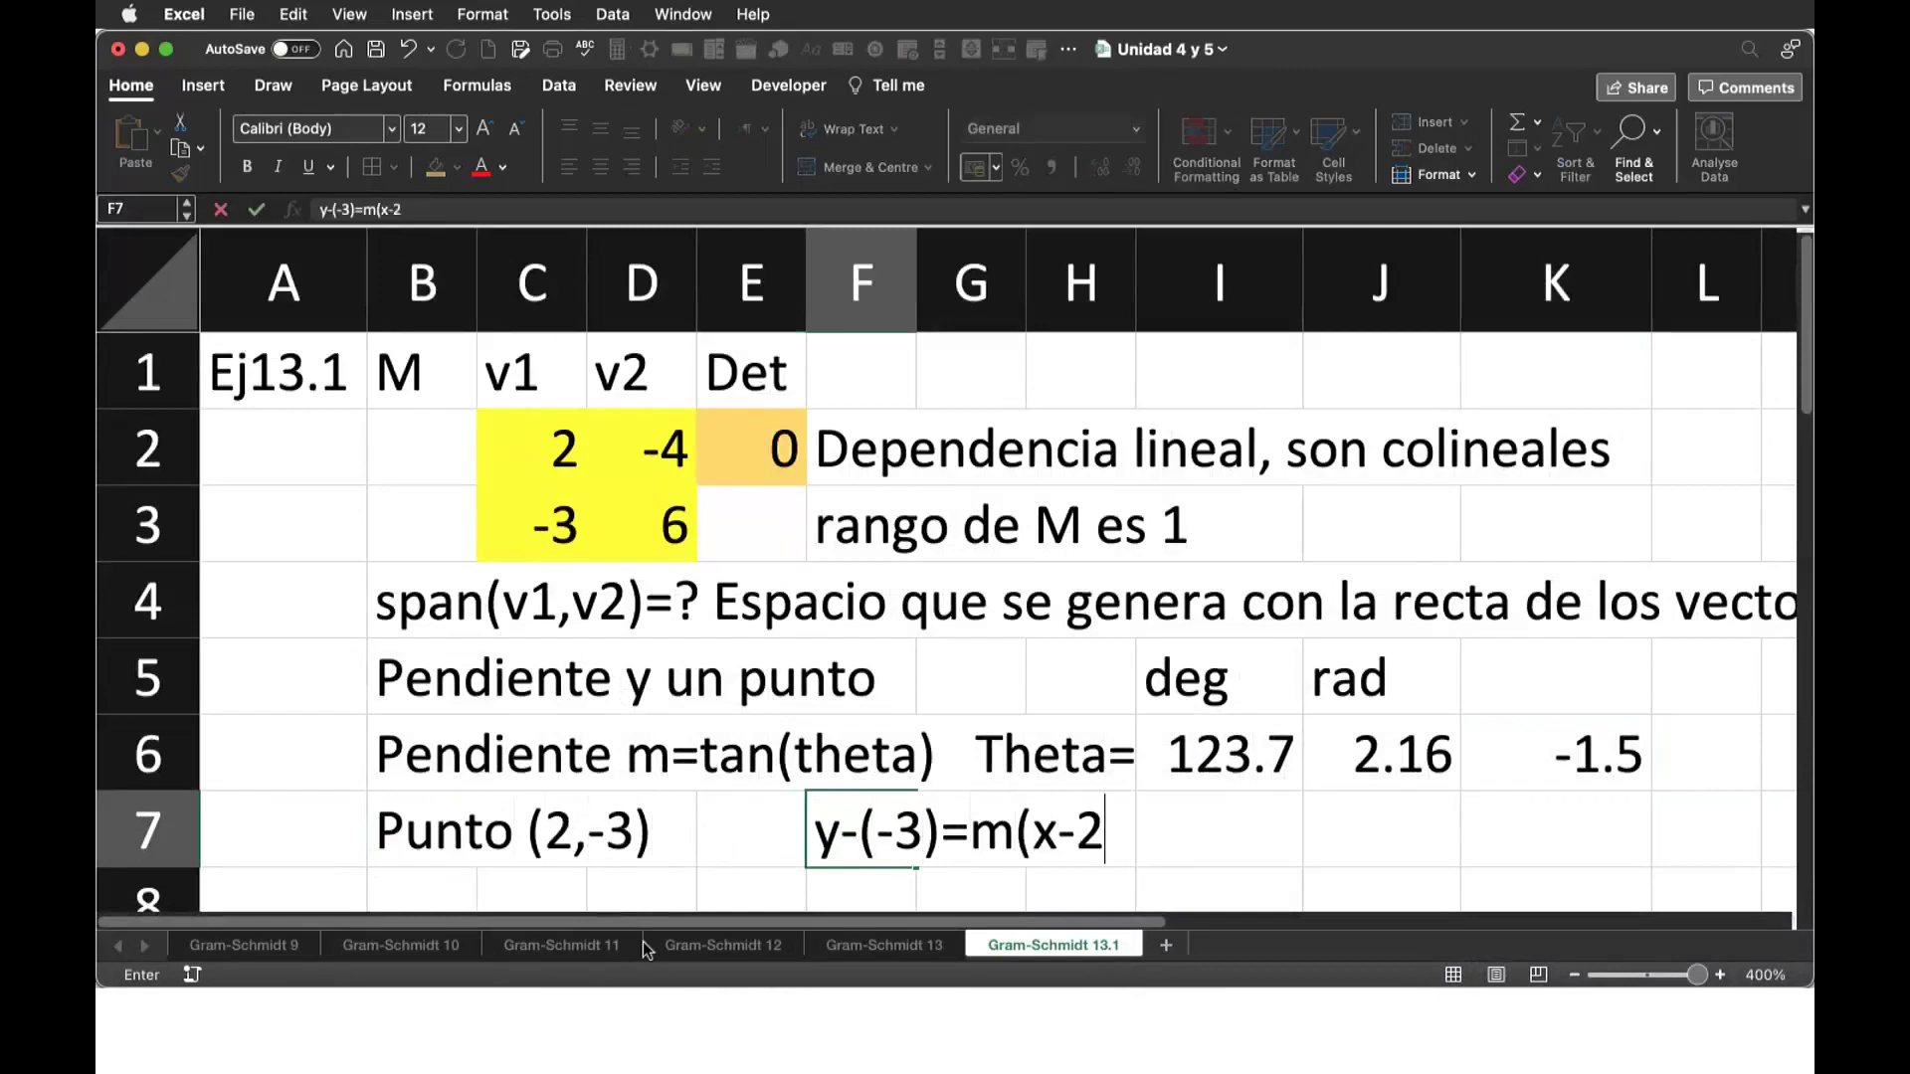
text())
key(Return)
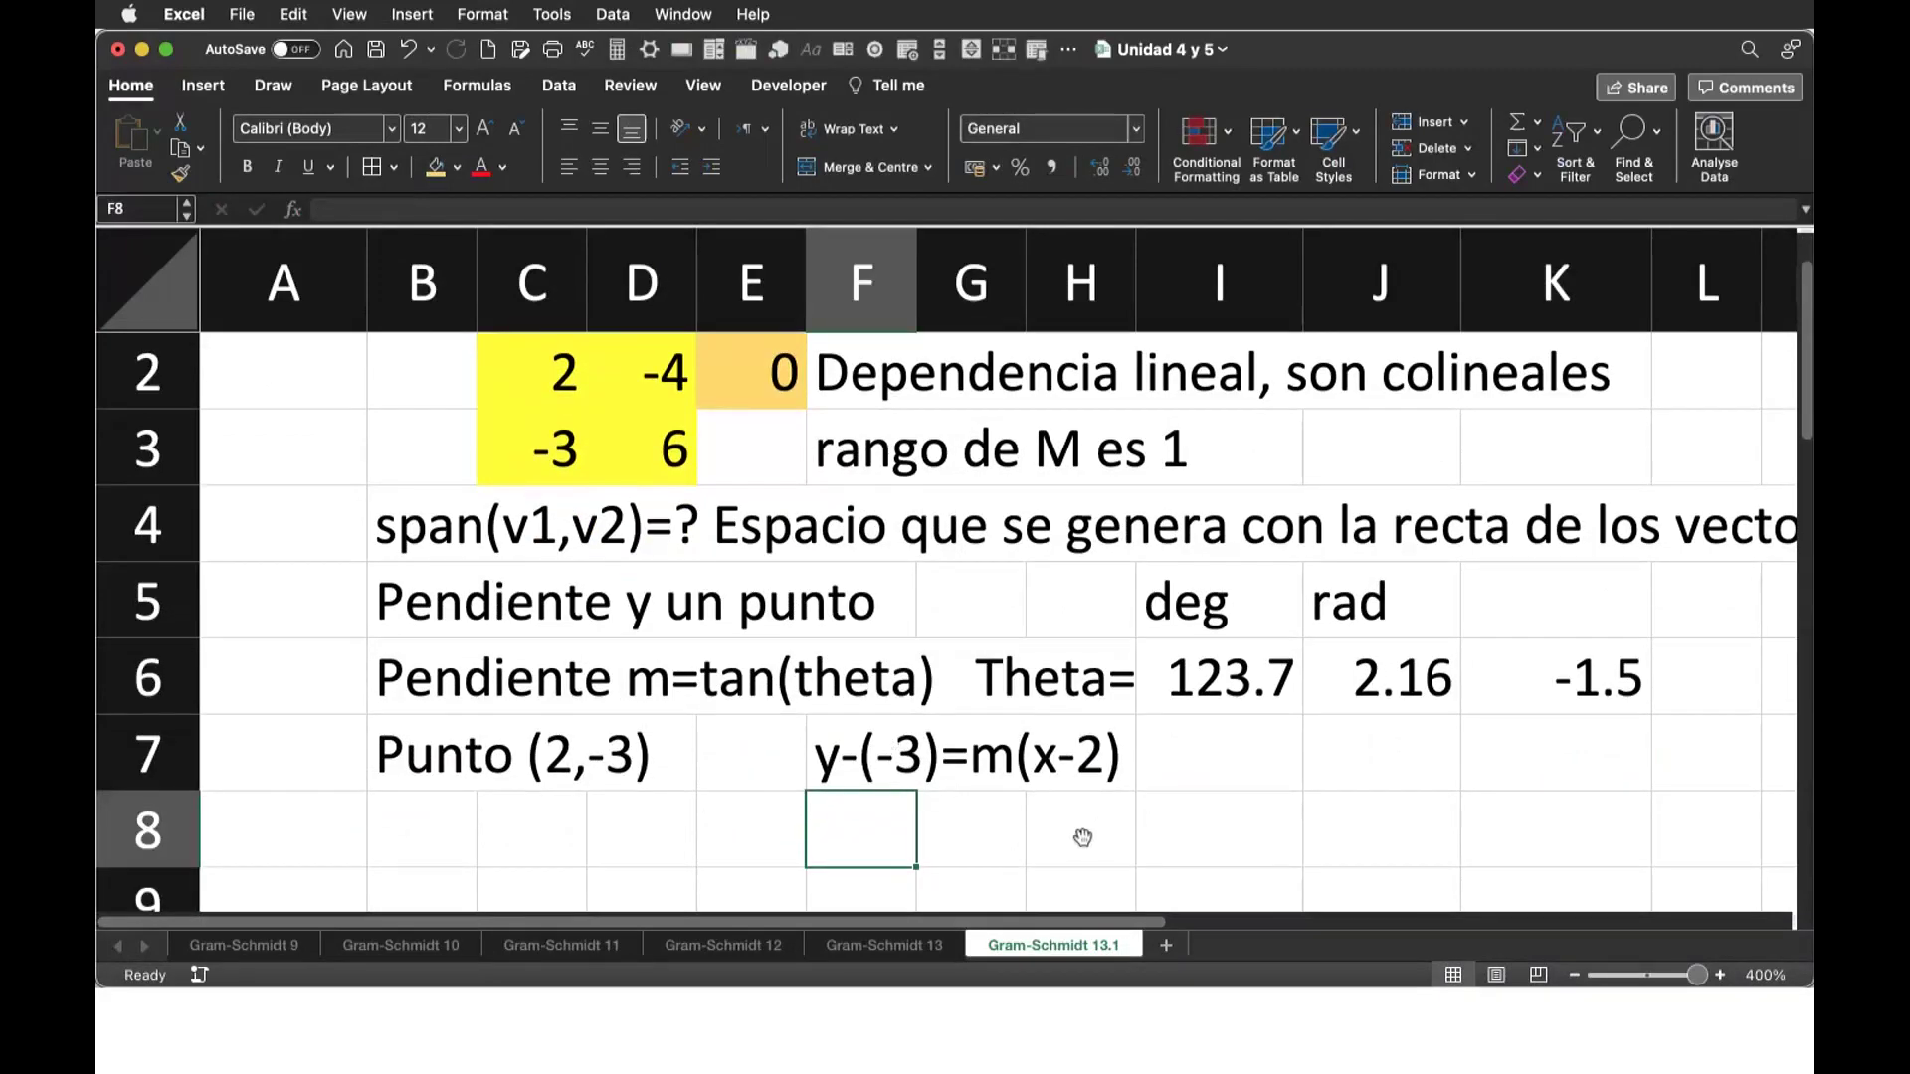
Step: Enter 'y+3=-1.5x+3' in F8 and 'y+1.5x=0' in F9
text(y)
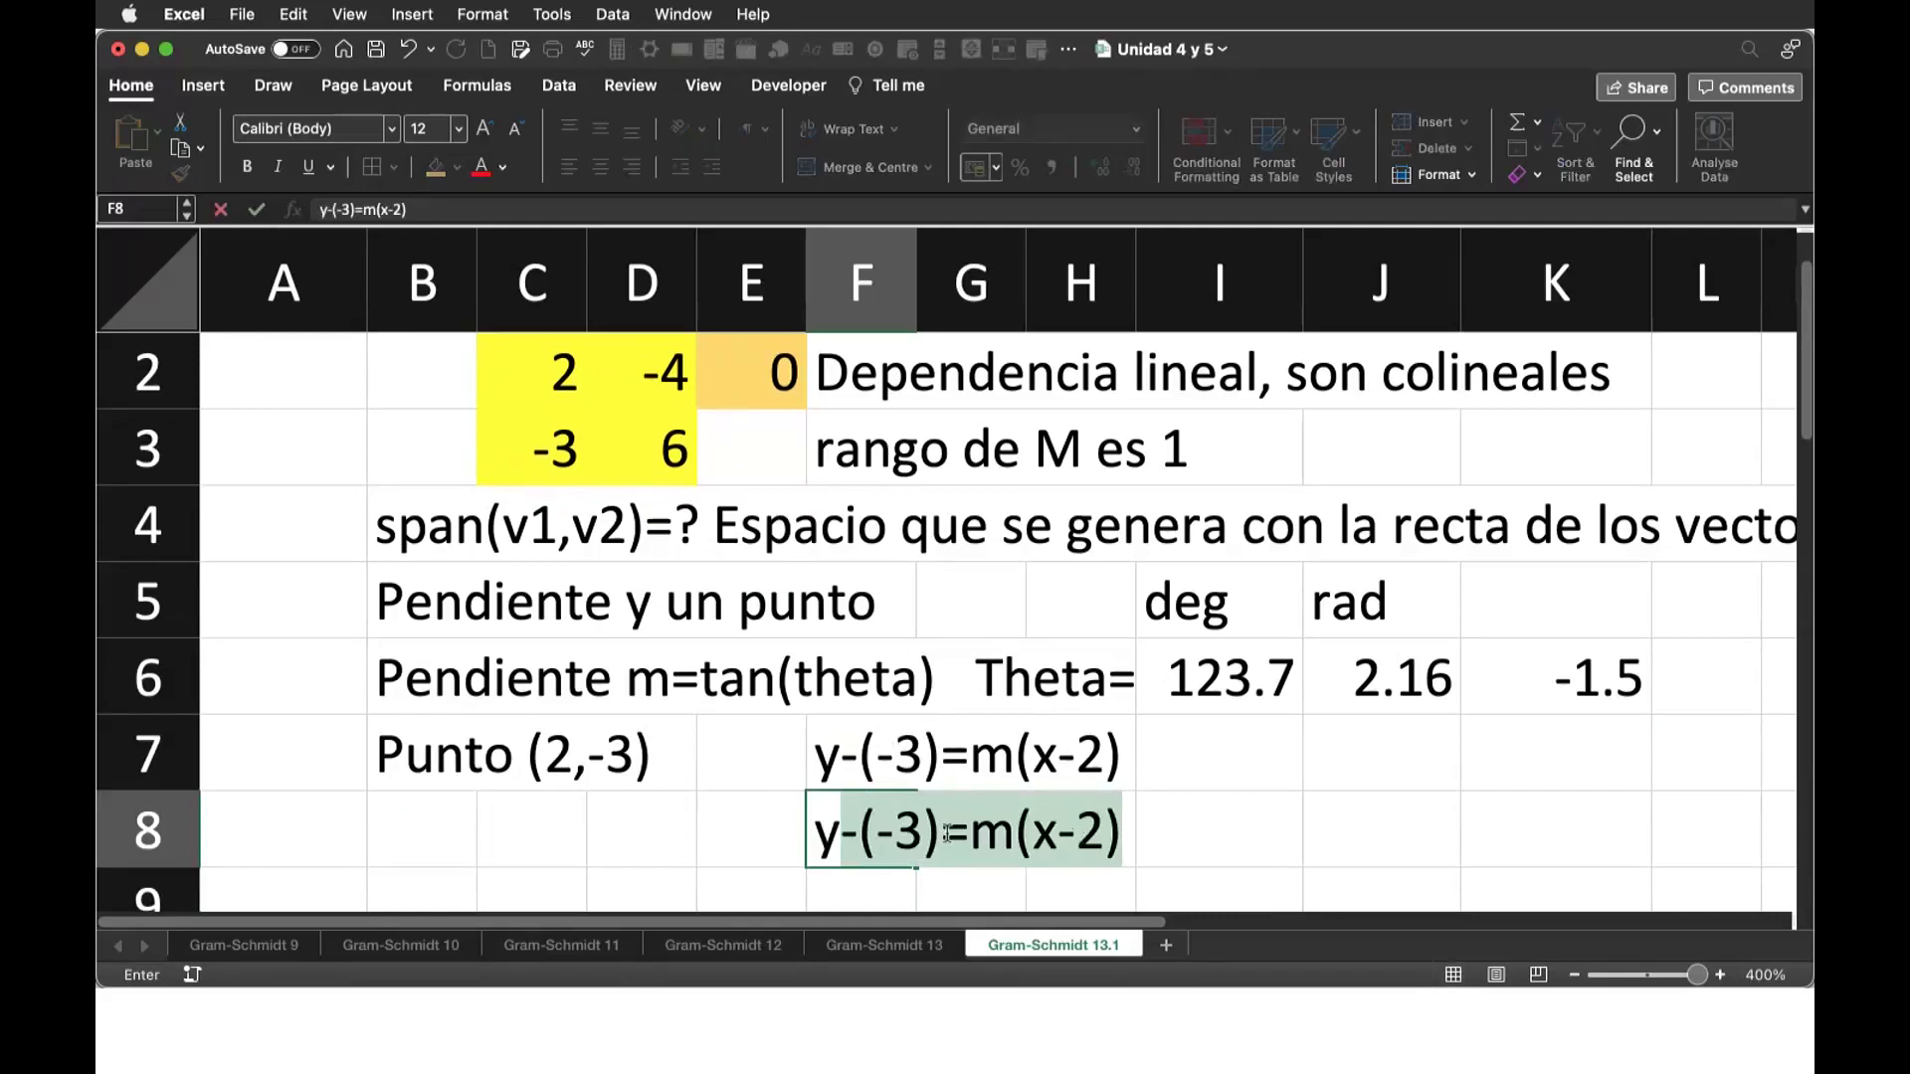
text(+3=)
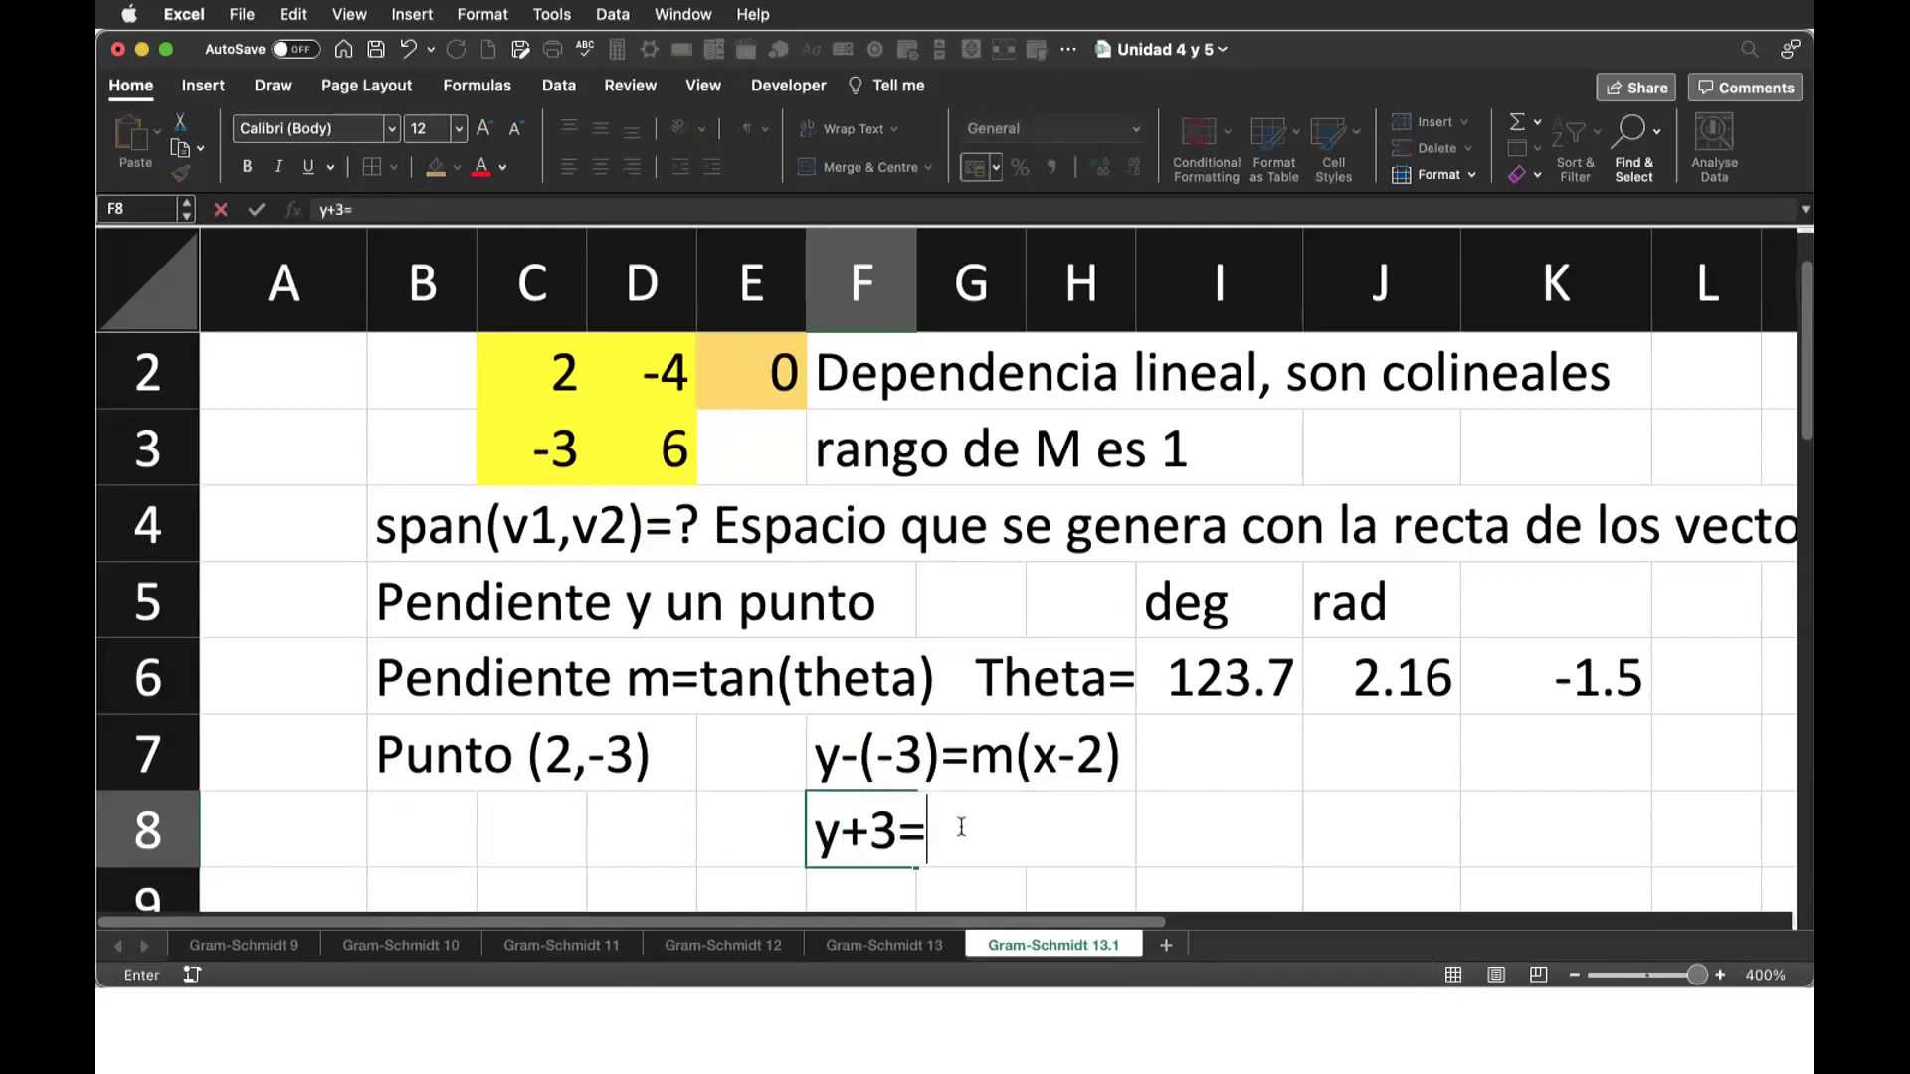
text(-1.5)
text(x)
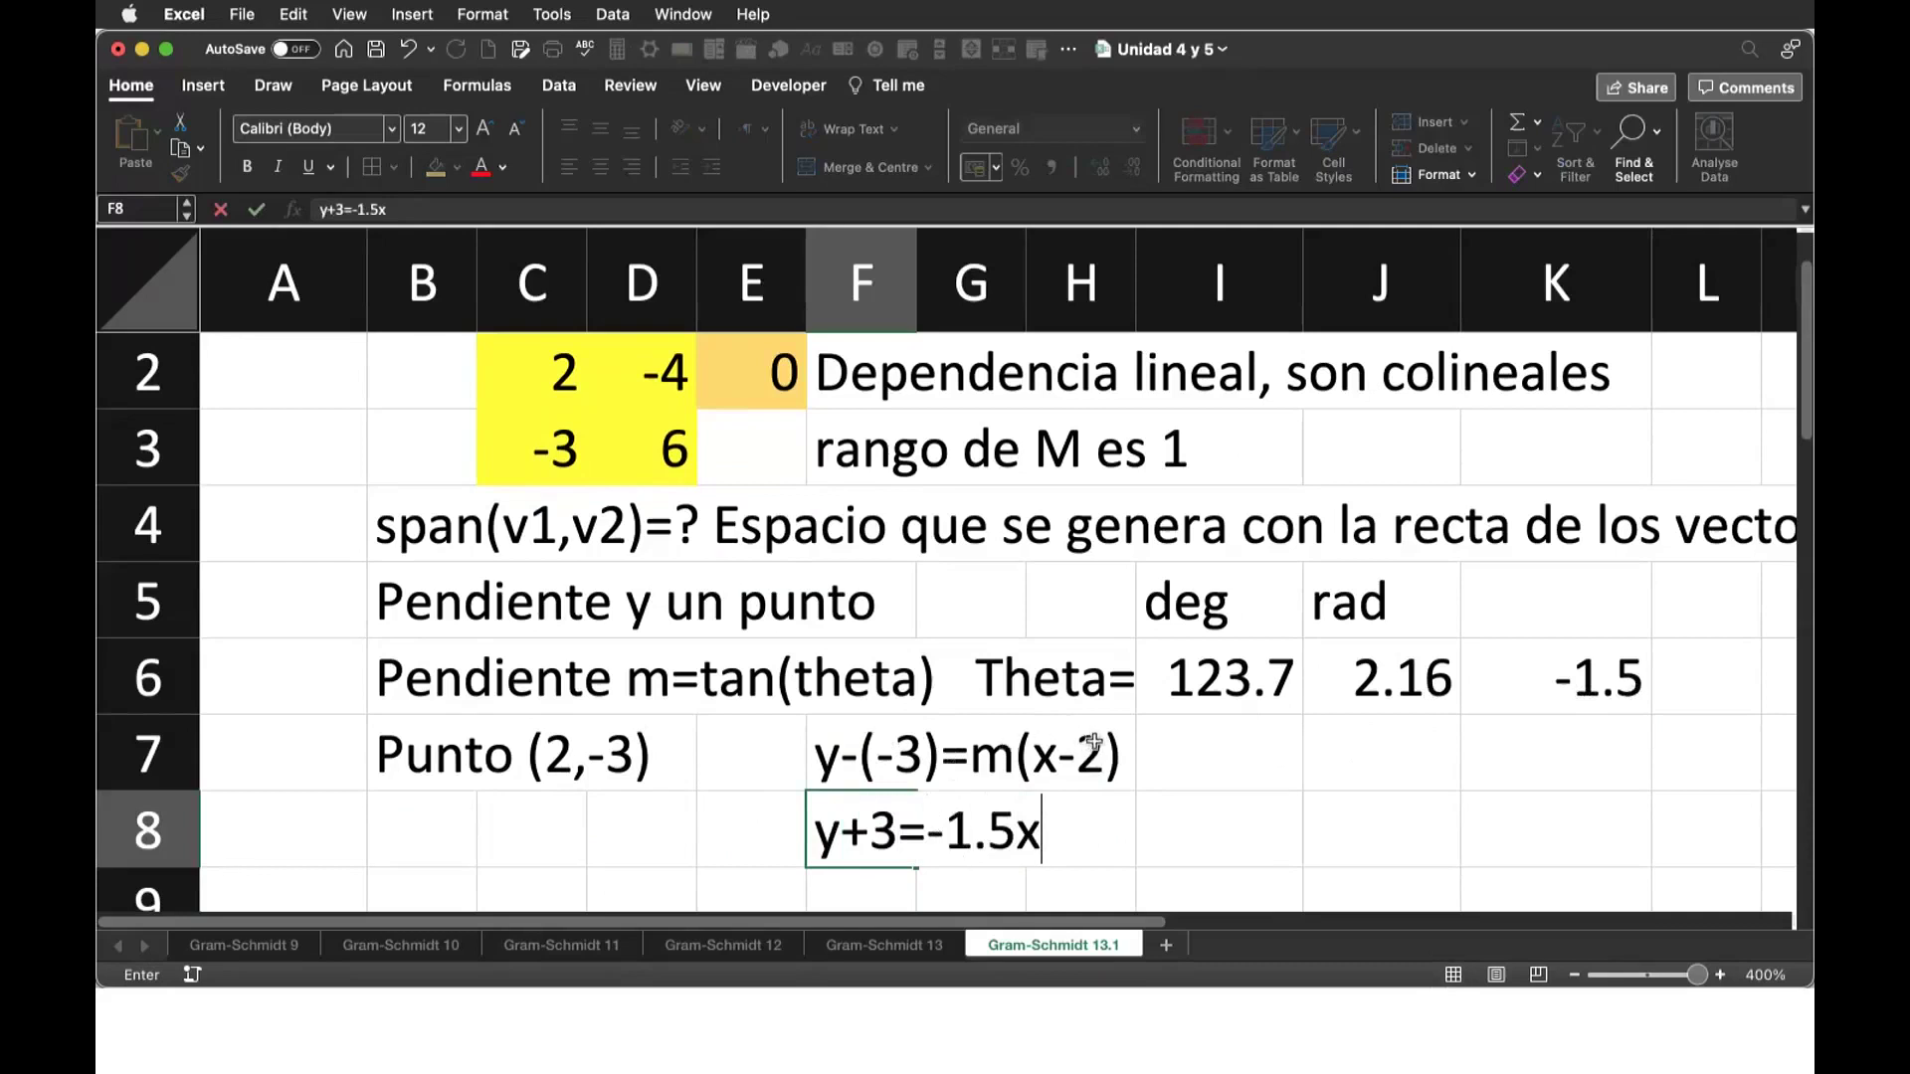
text(+3)
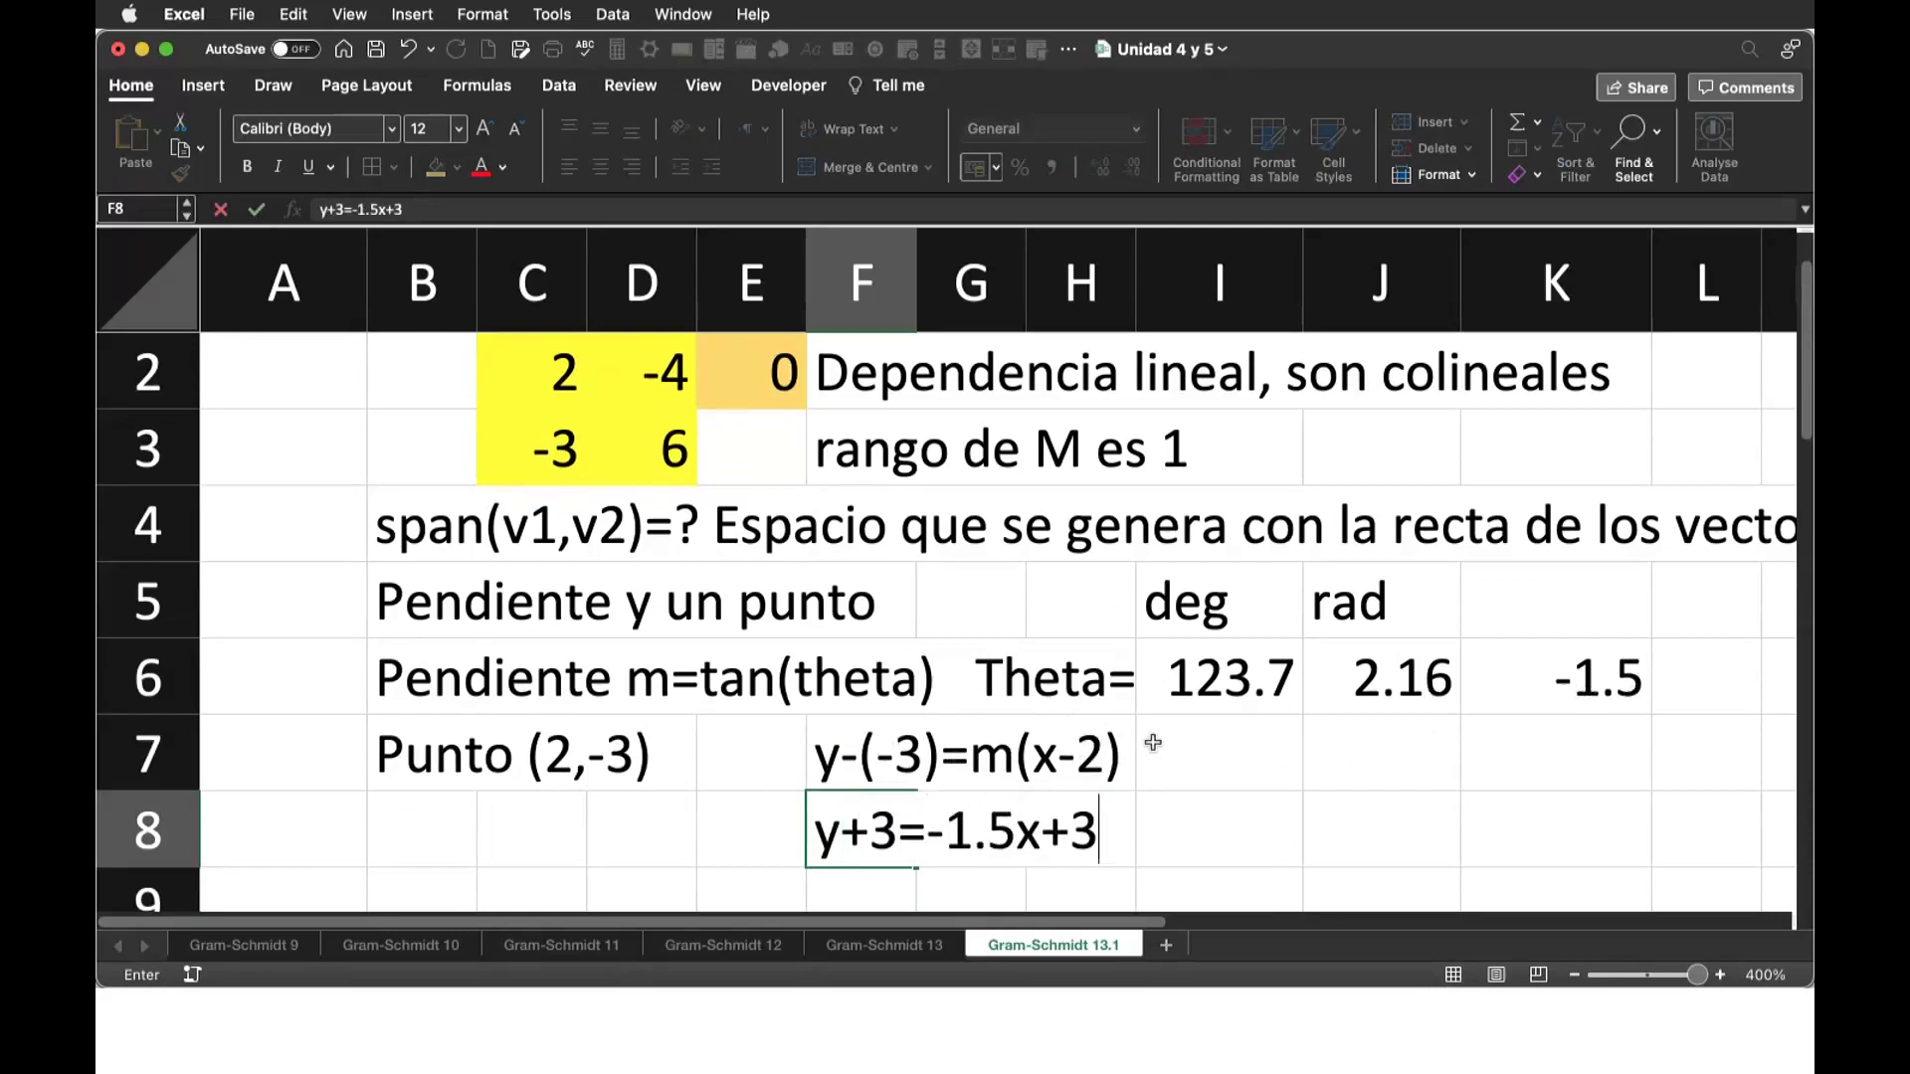
key(Return)
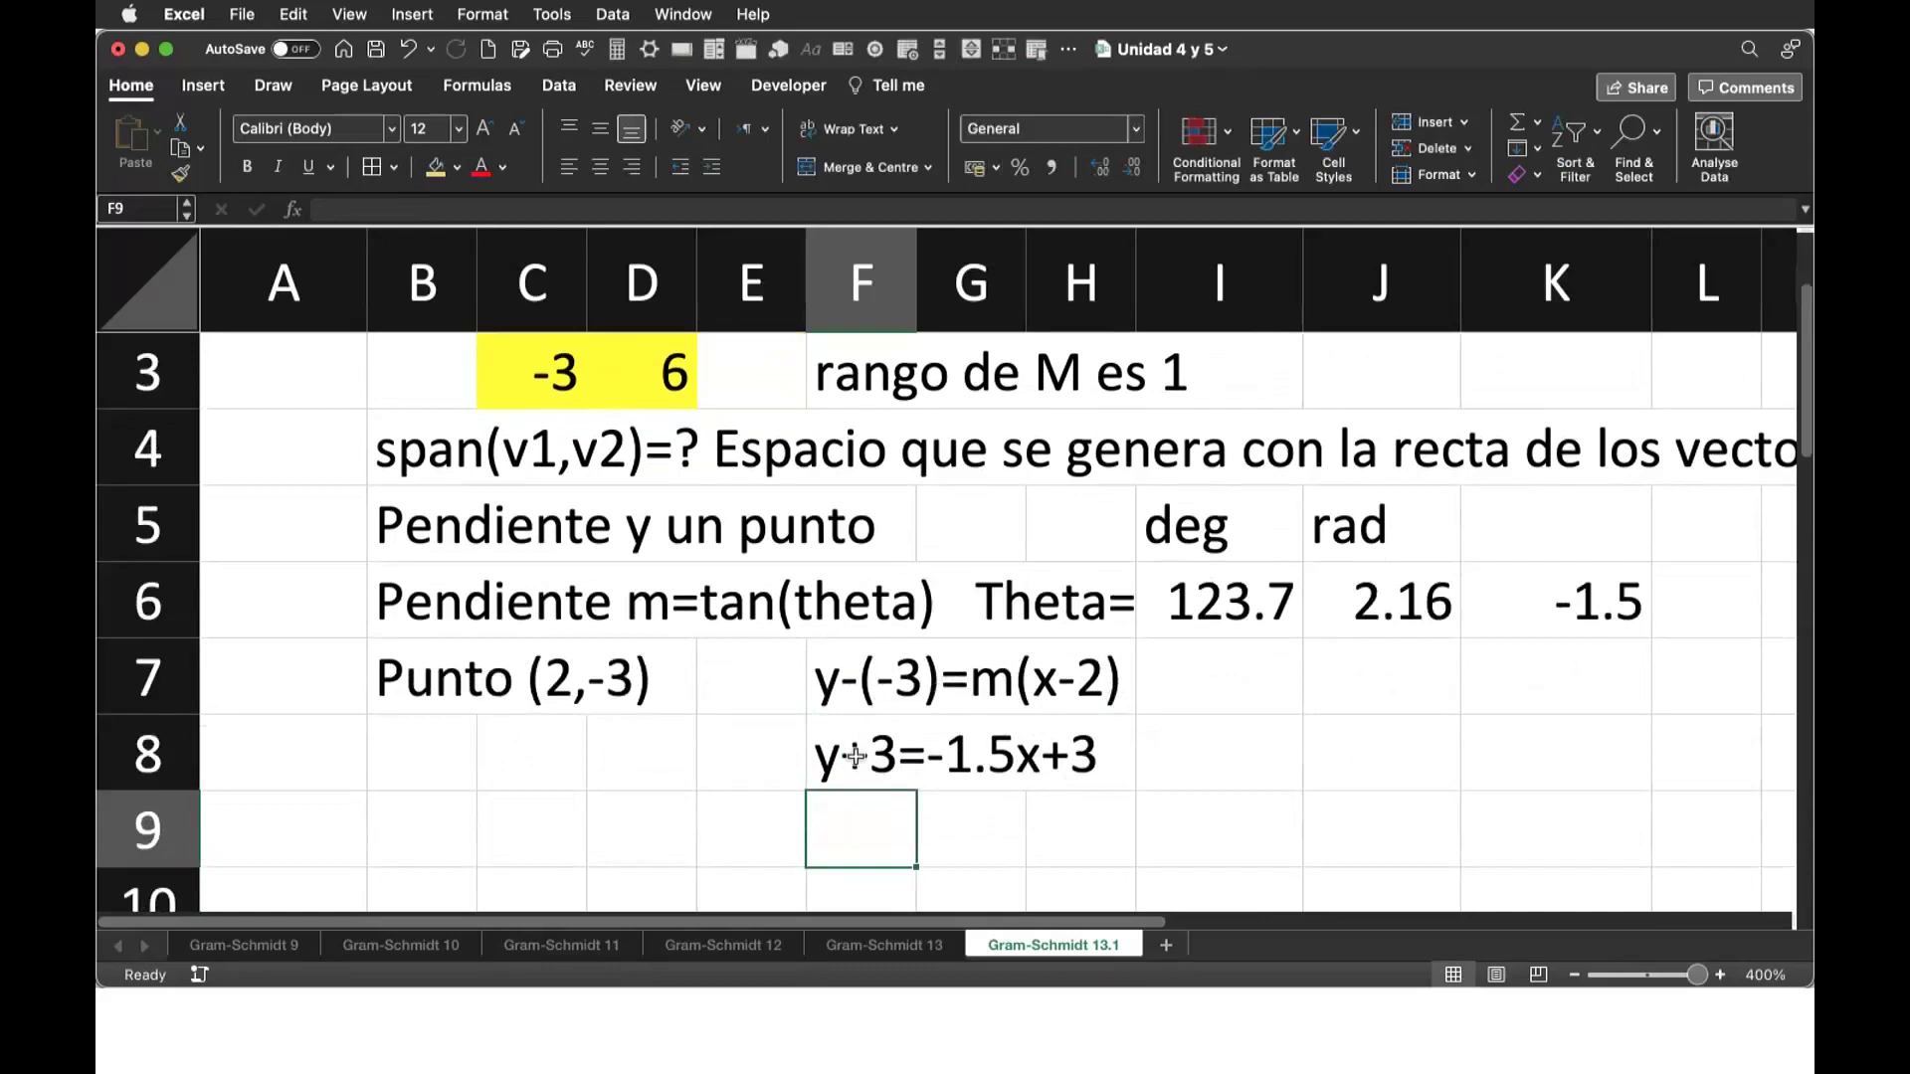
text(y+1.5)
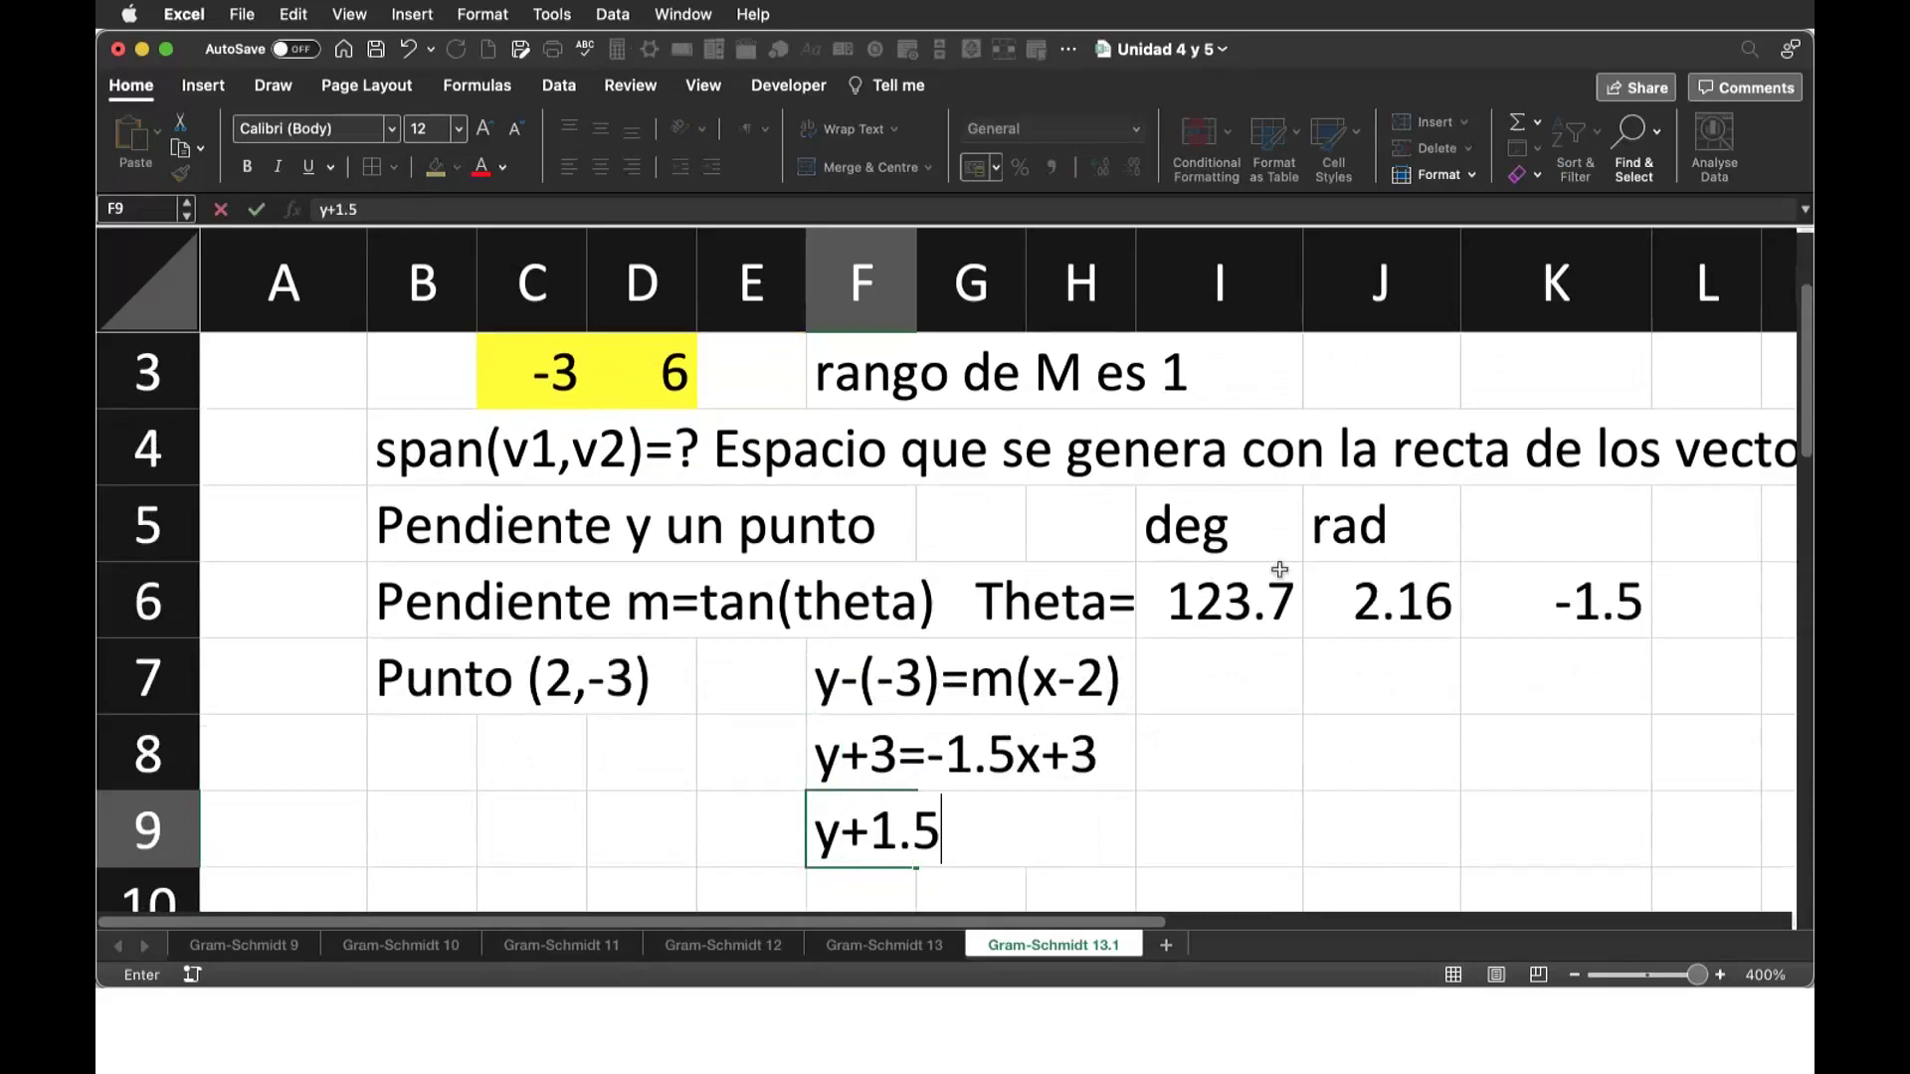
text(x=0)
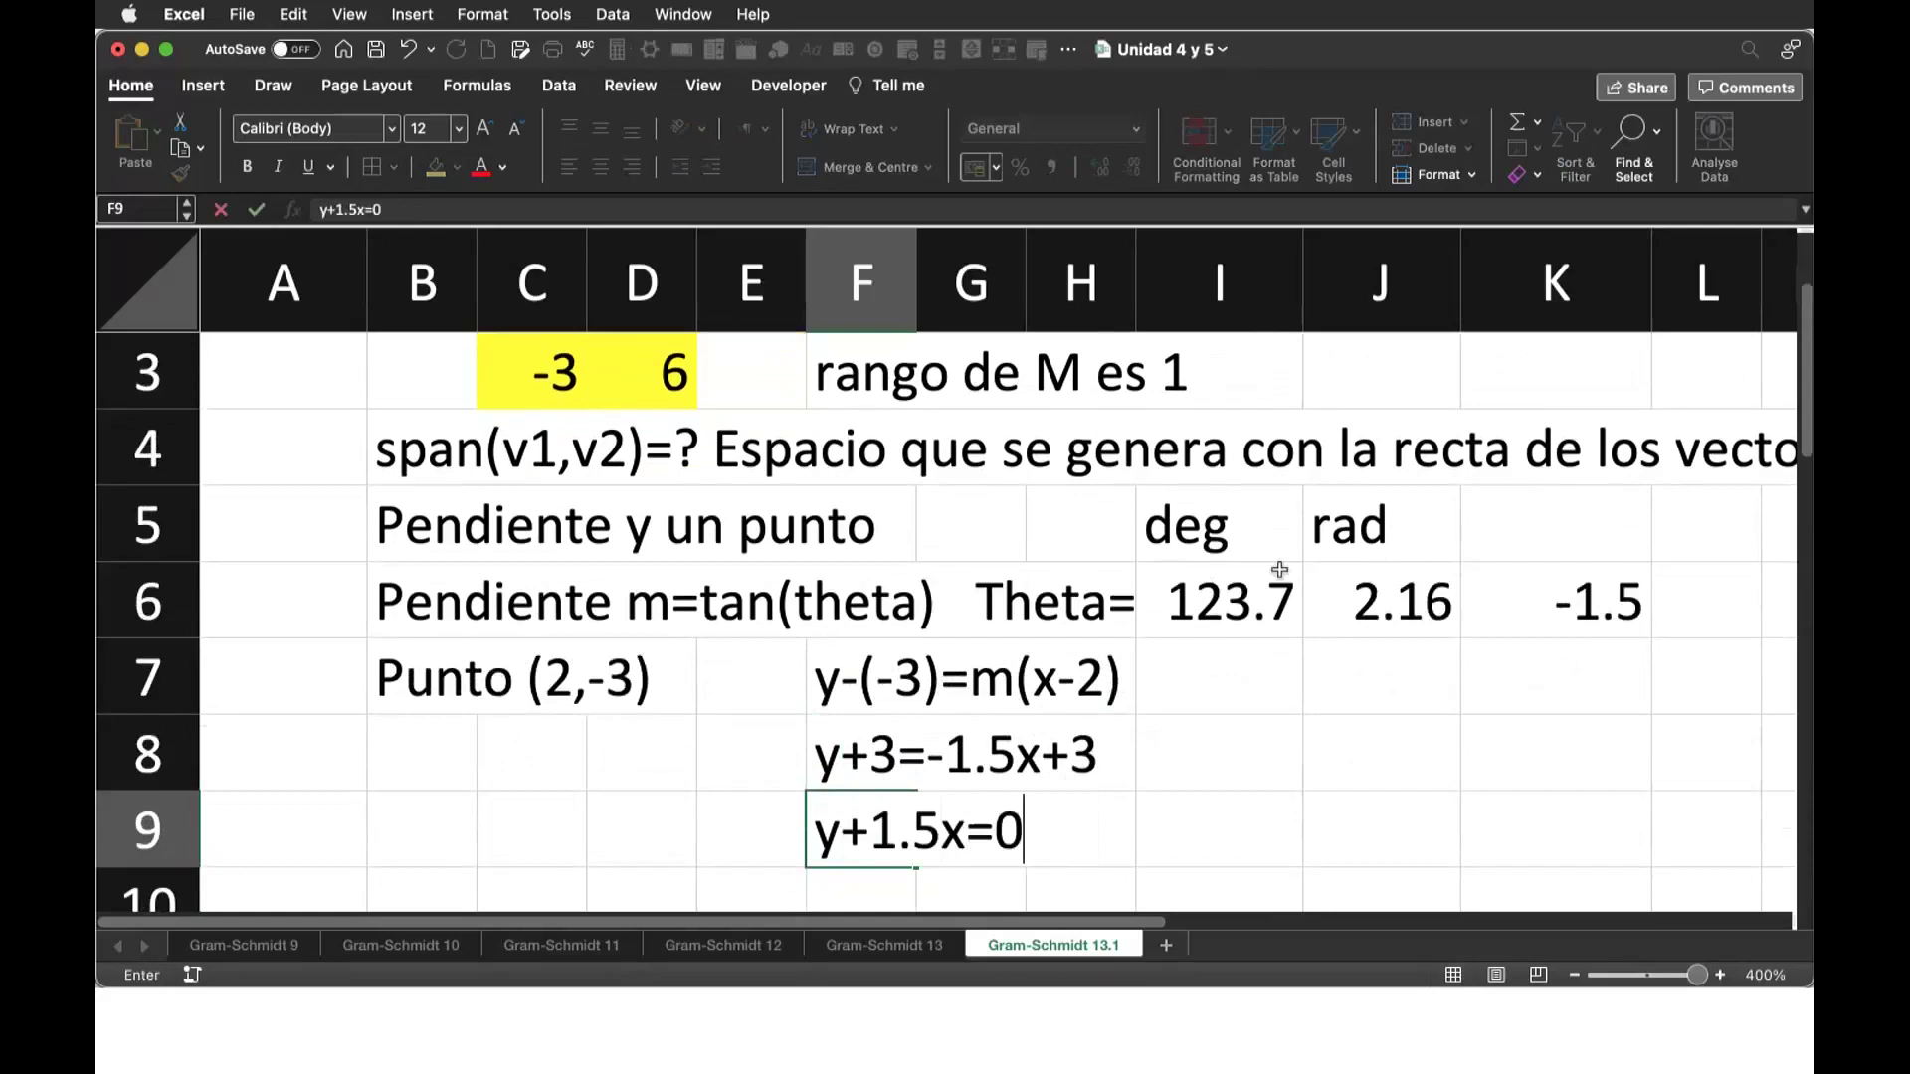
key(Return)
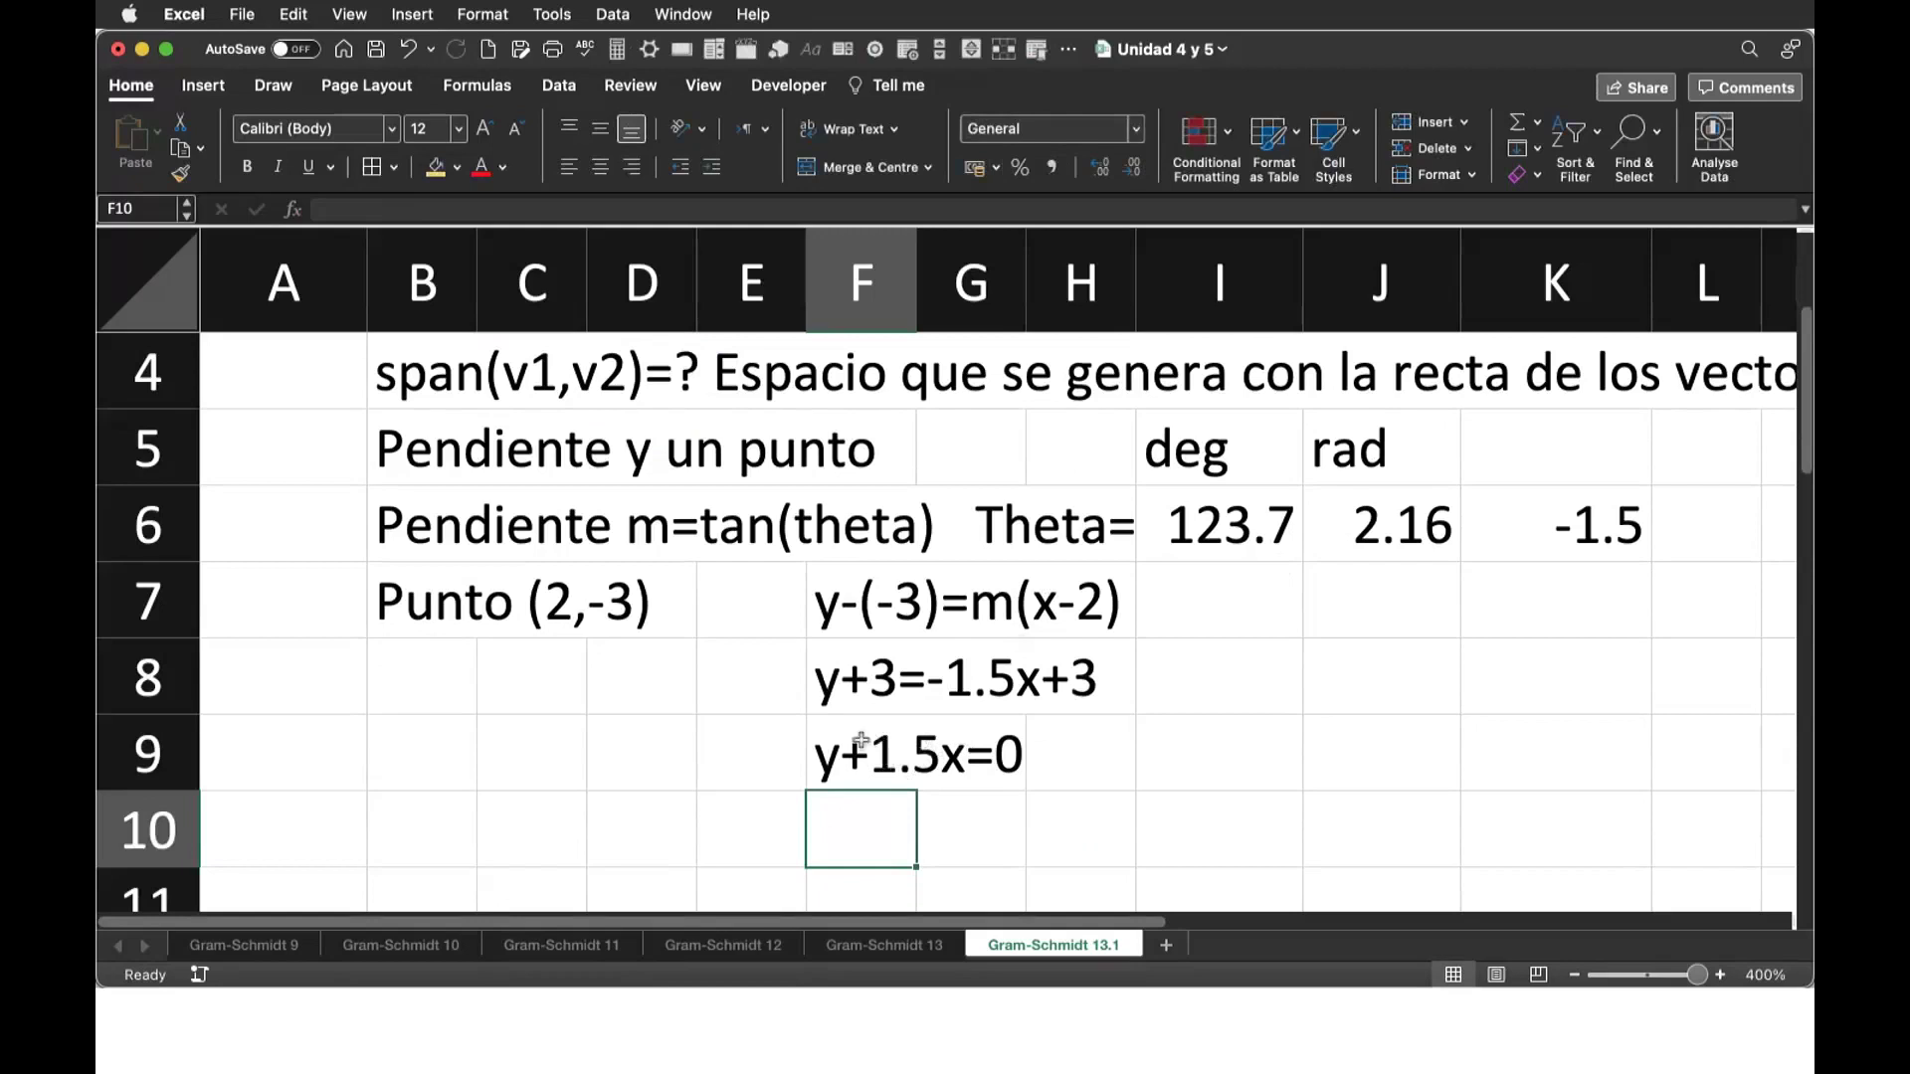
Step: Write the label 'span(v1,v2)=' in B9
click(454, 752)
text(span(v1,v2)
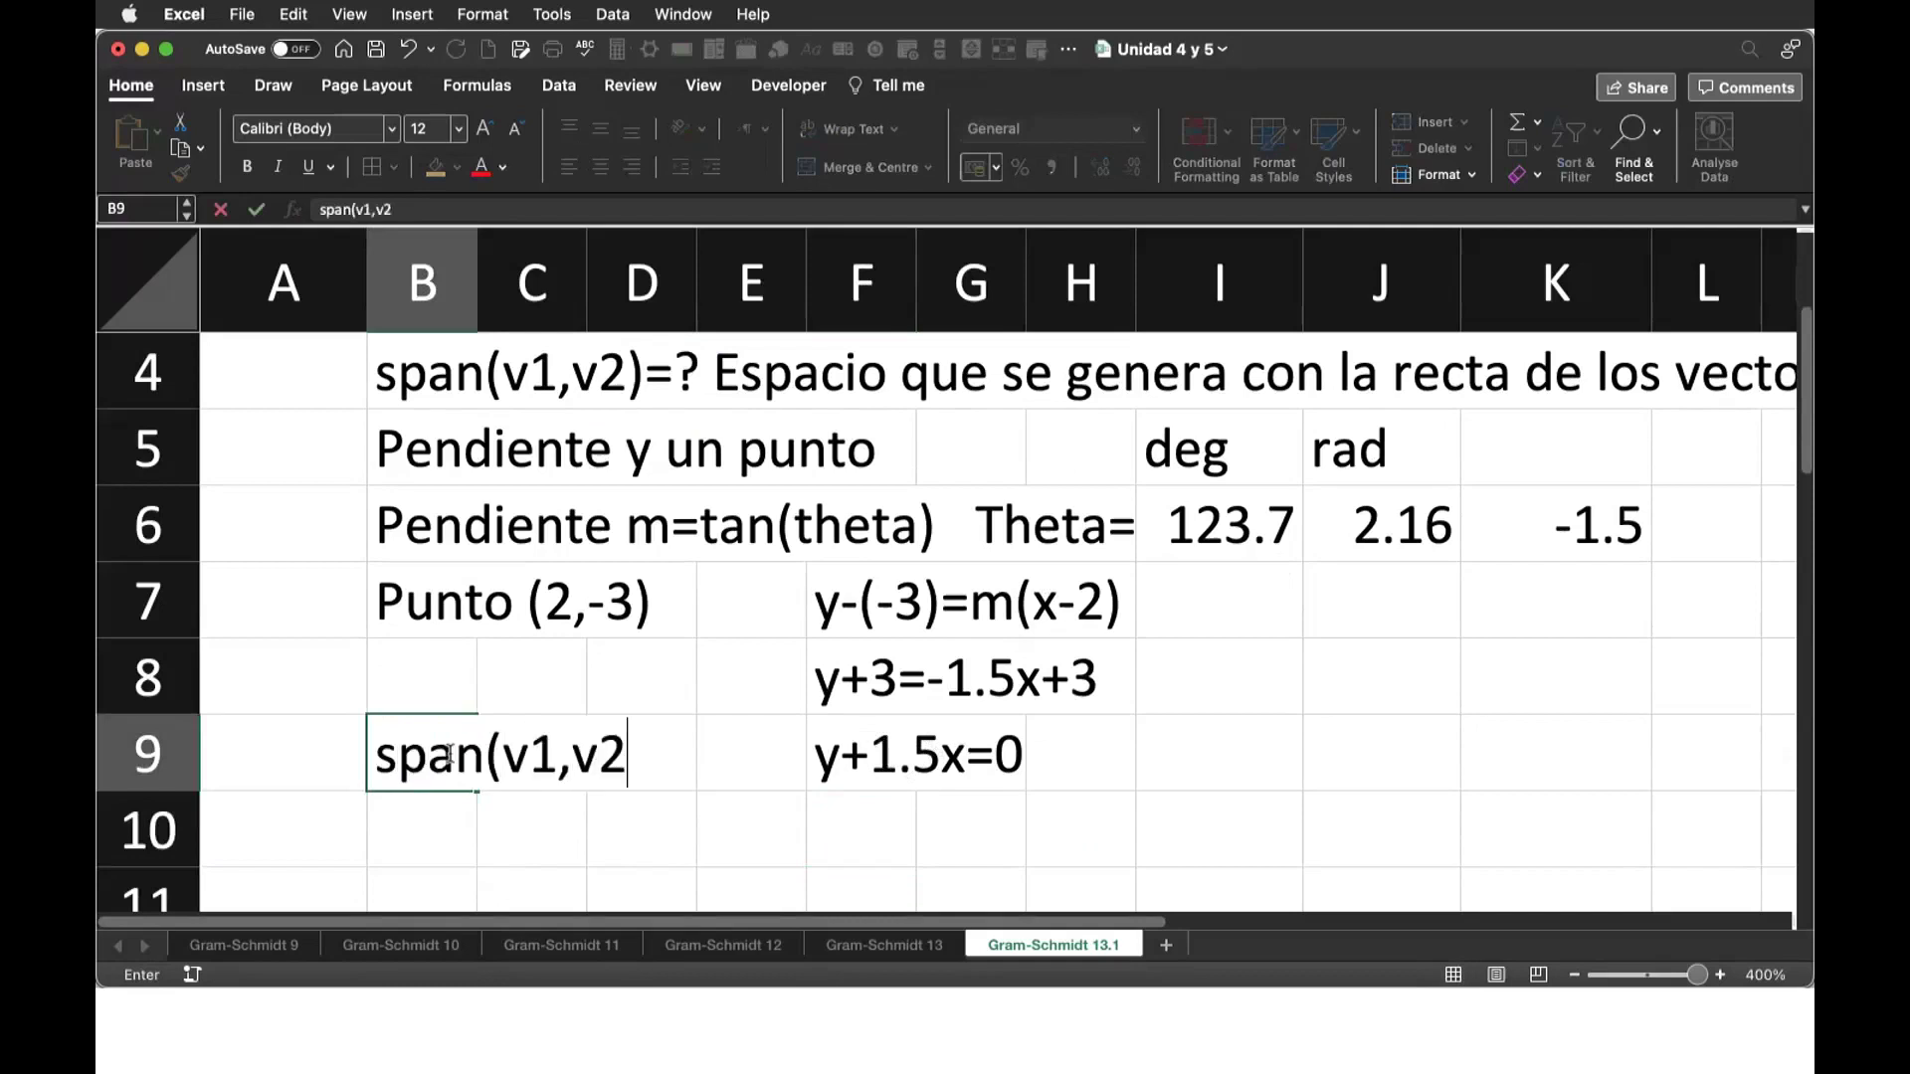
text()=)
click(816, 754)
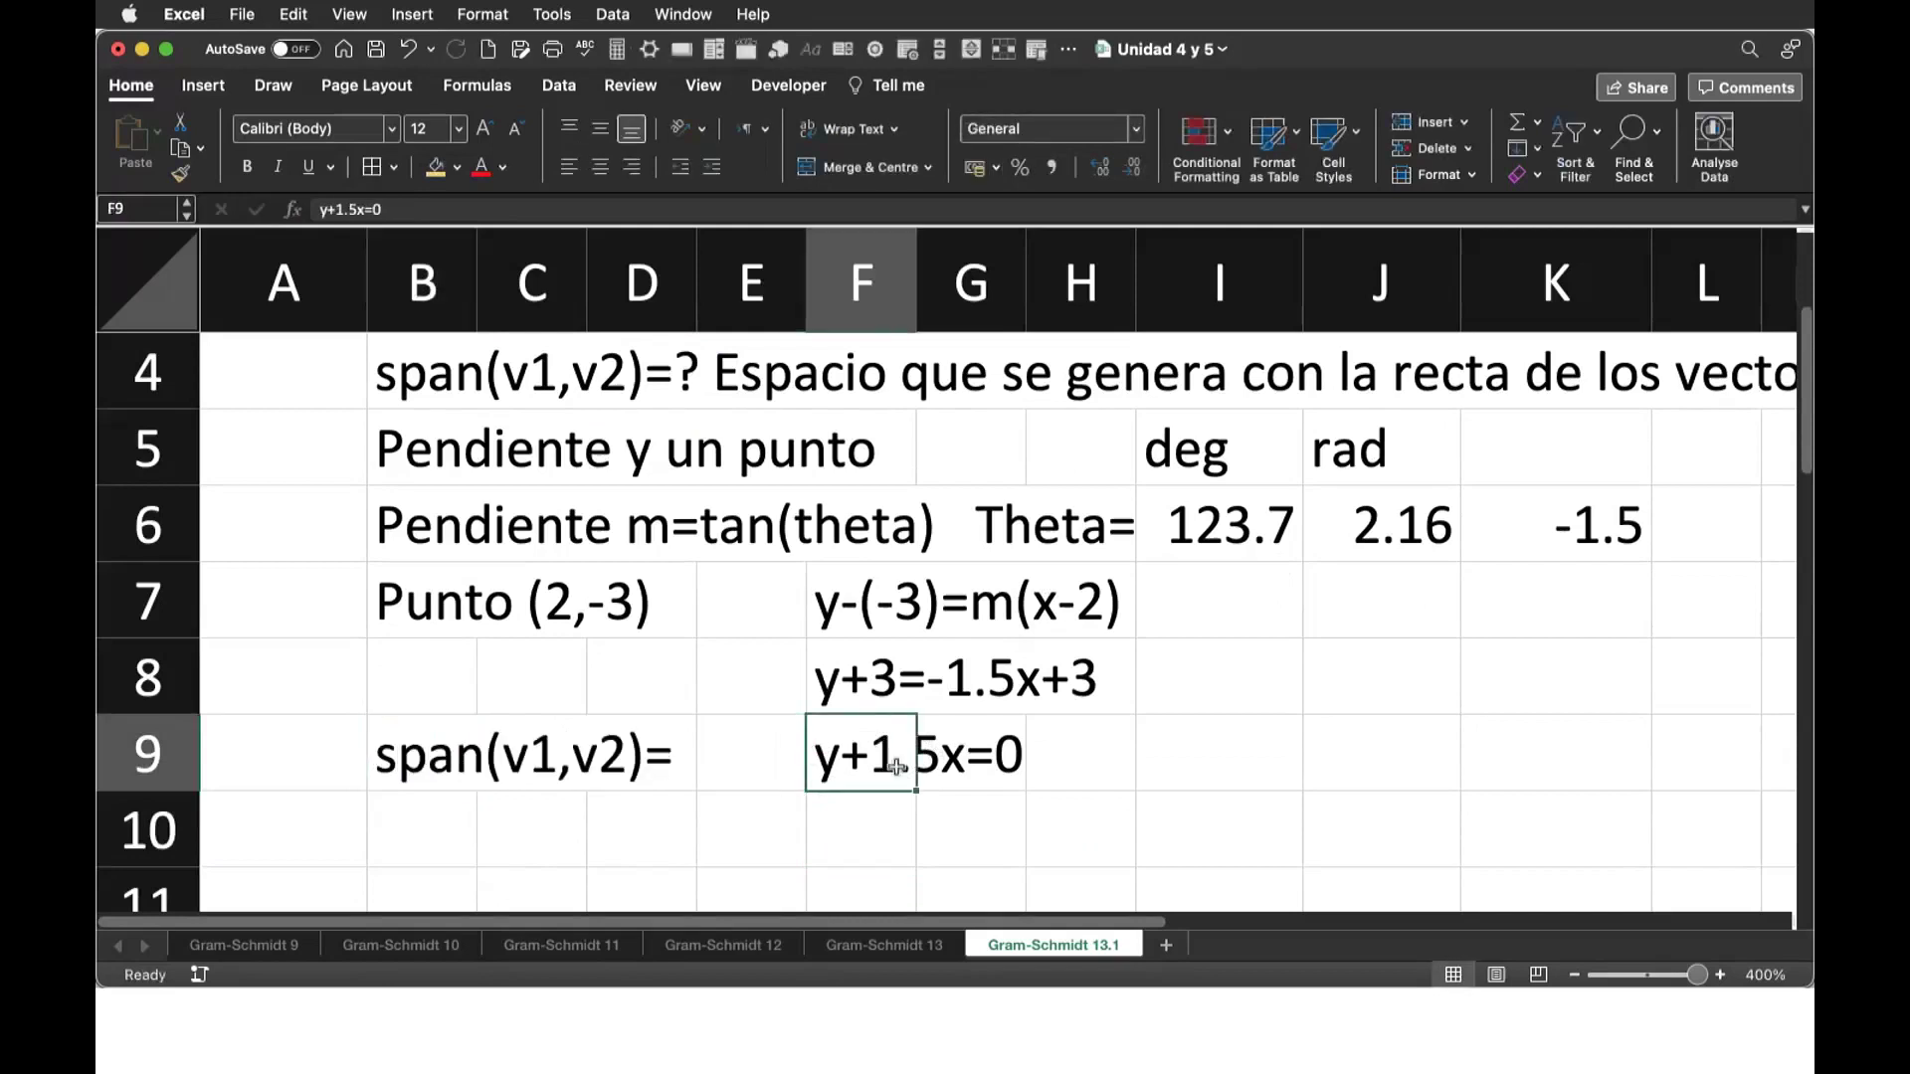
Step: Wrap the F9 equation in braces as {y+1.5x=0}
double_click(813, 752)
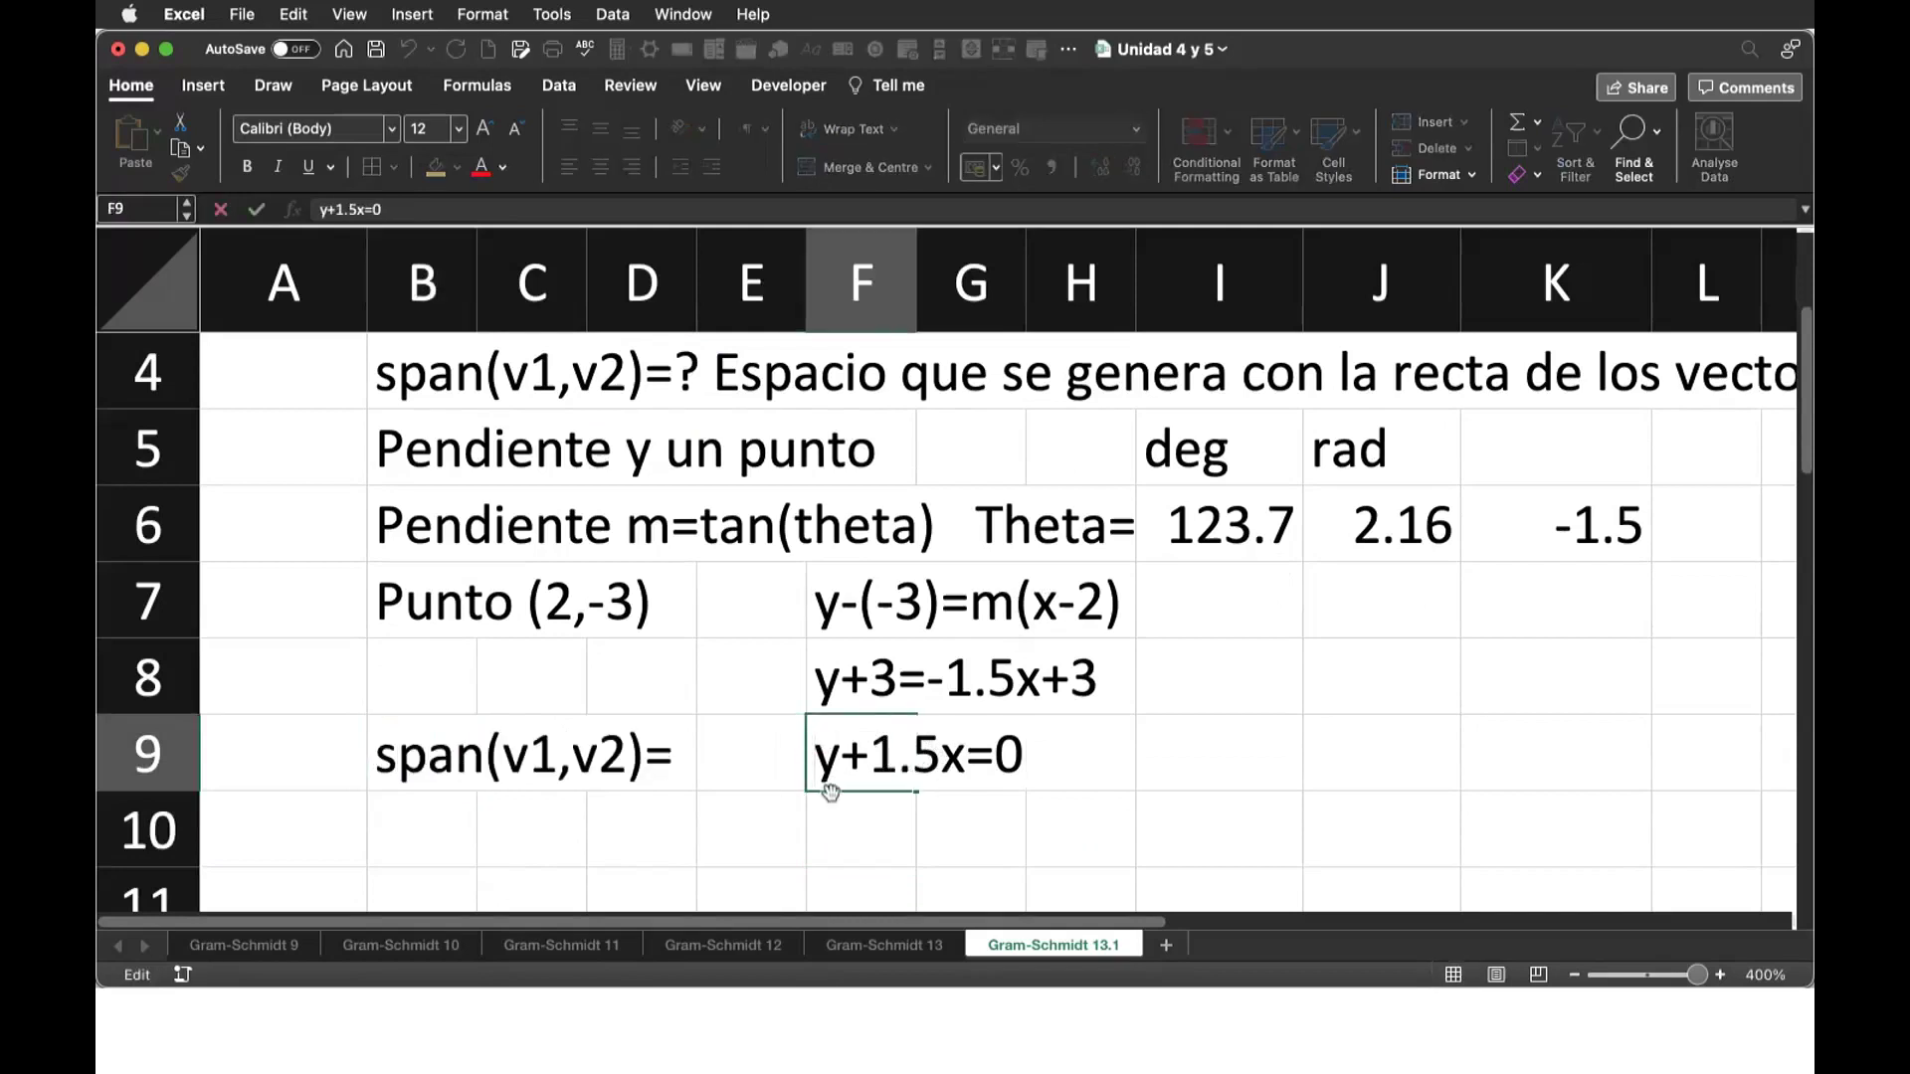
text({)
click(1046, 756)
text(})
click(1236, 741)
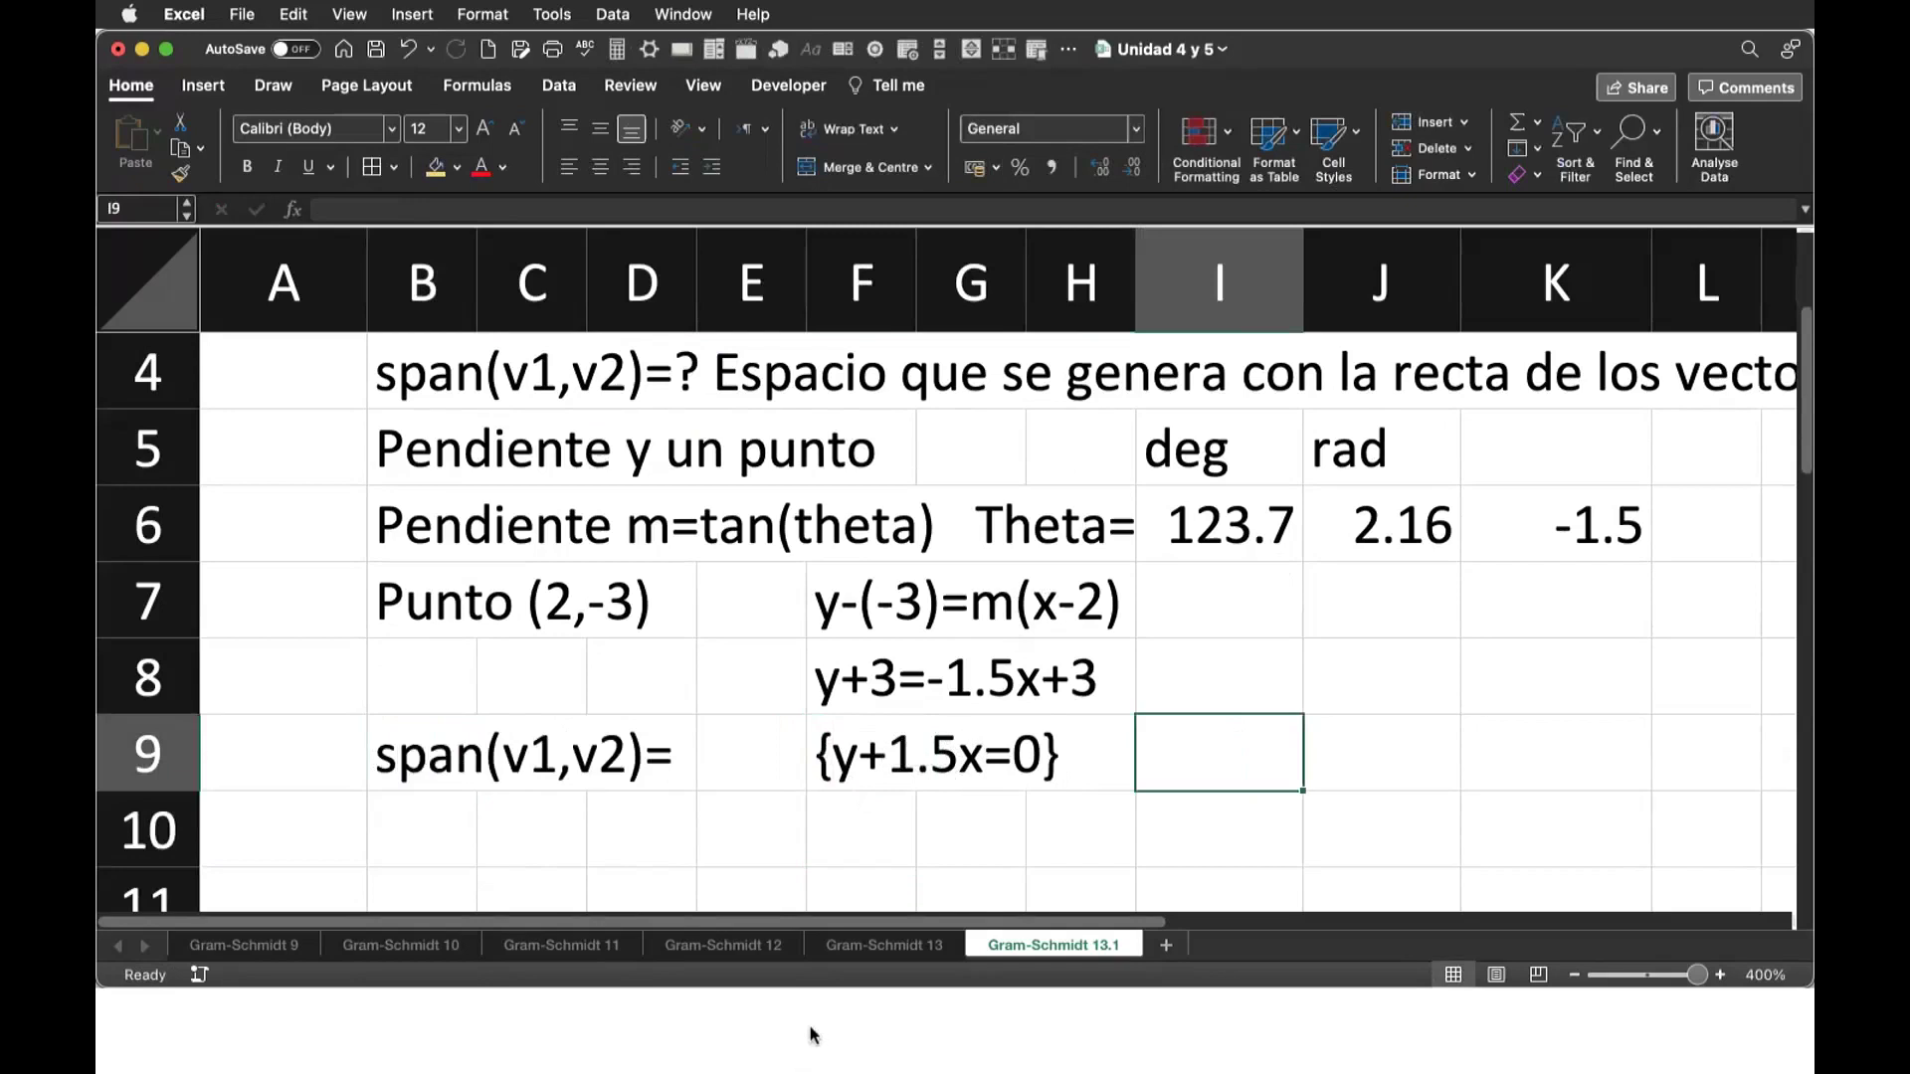
Step: Plot y + 1.5x = 0 in GeoGebra, zoom out, and return to Excel
key(super+Tab)
click(248, 736)
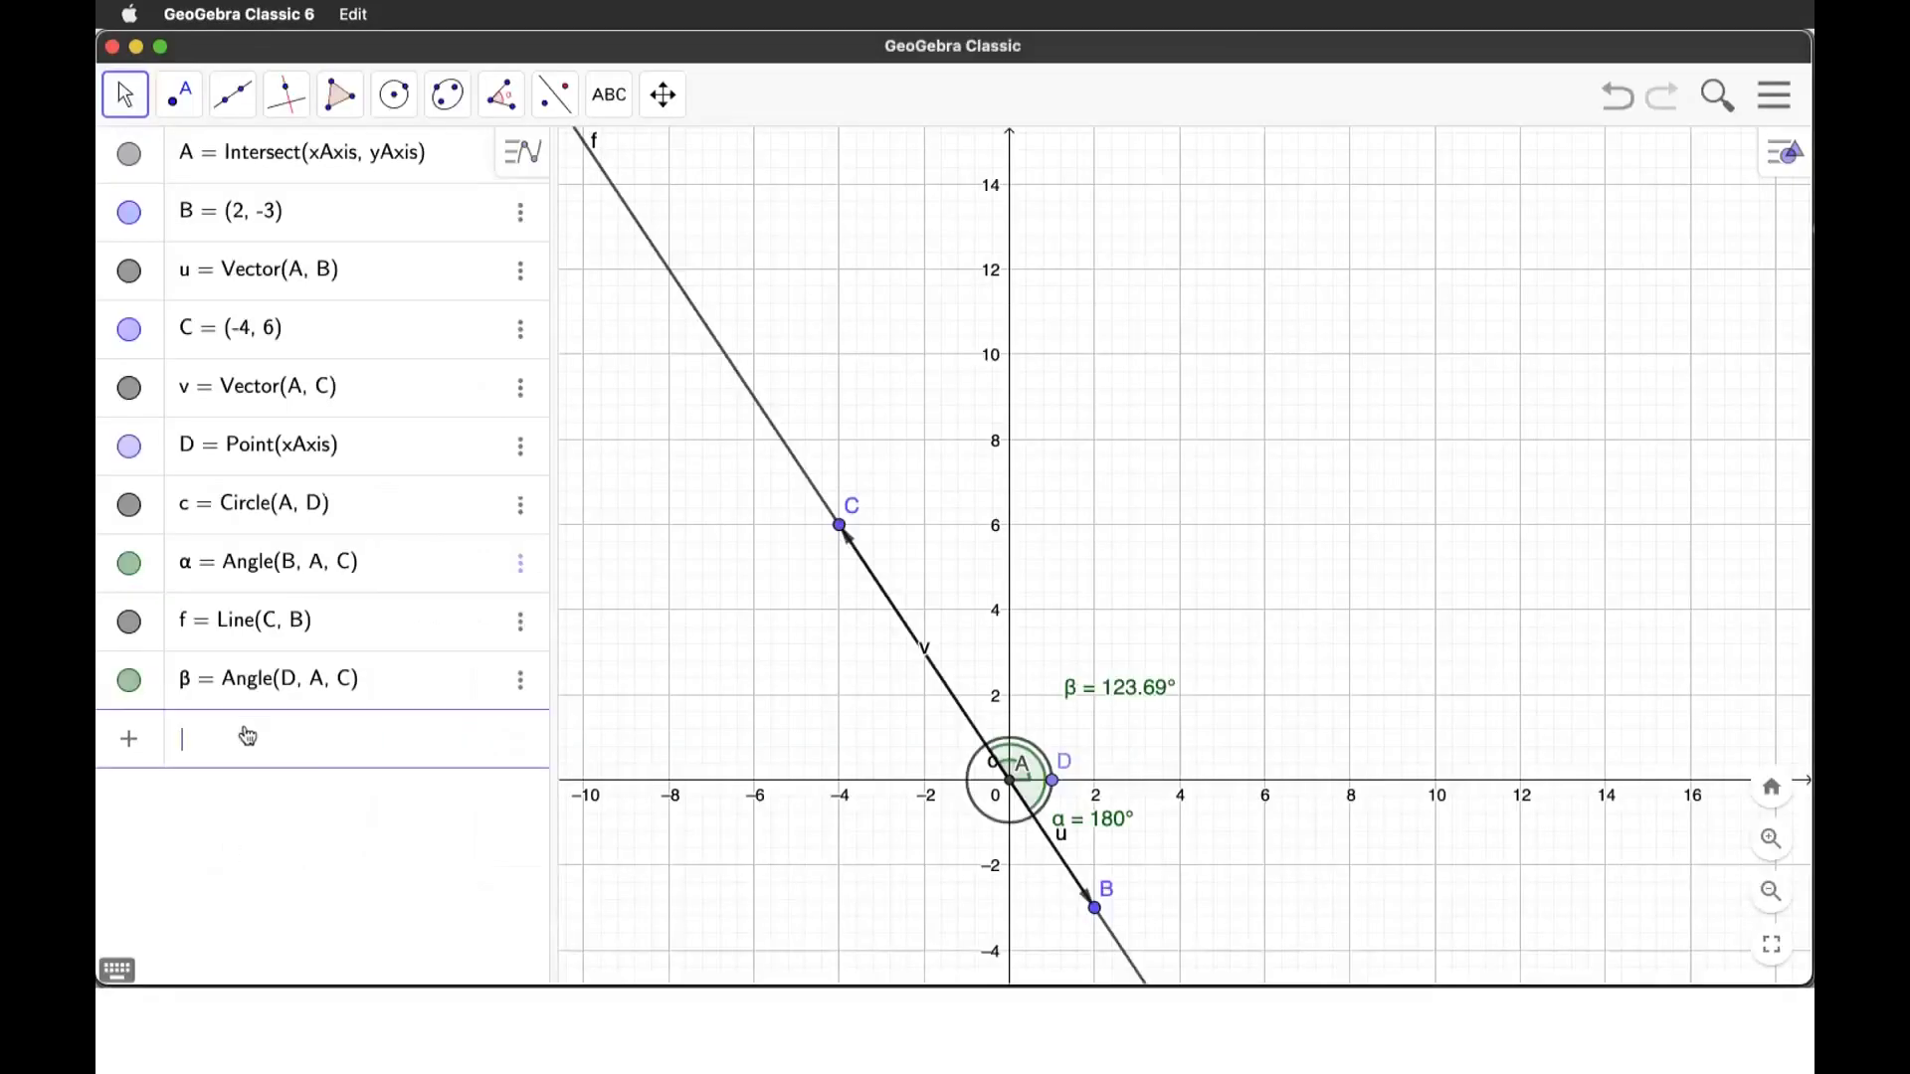
text(y+1)
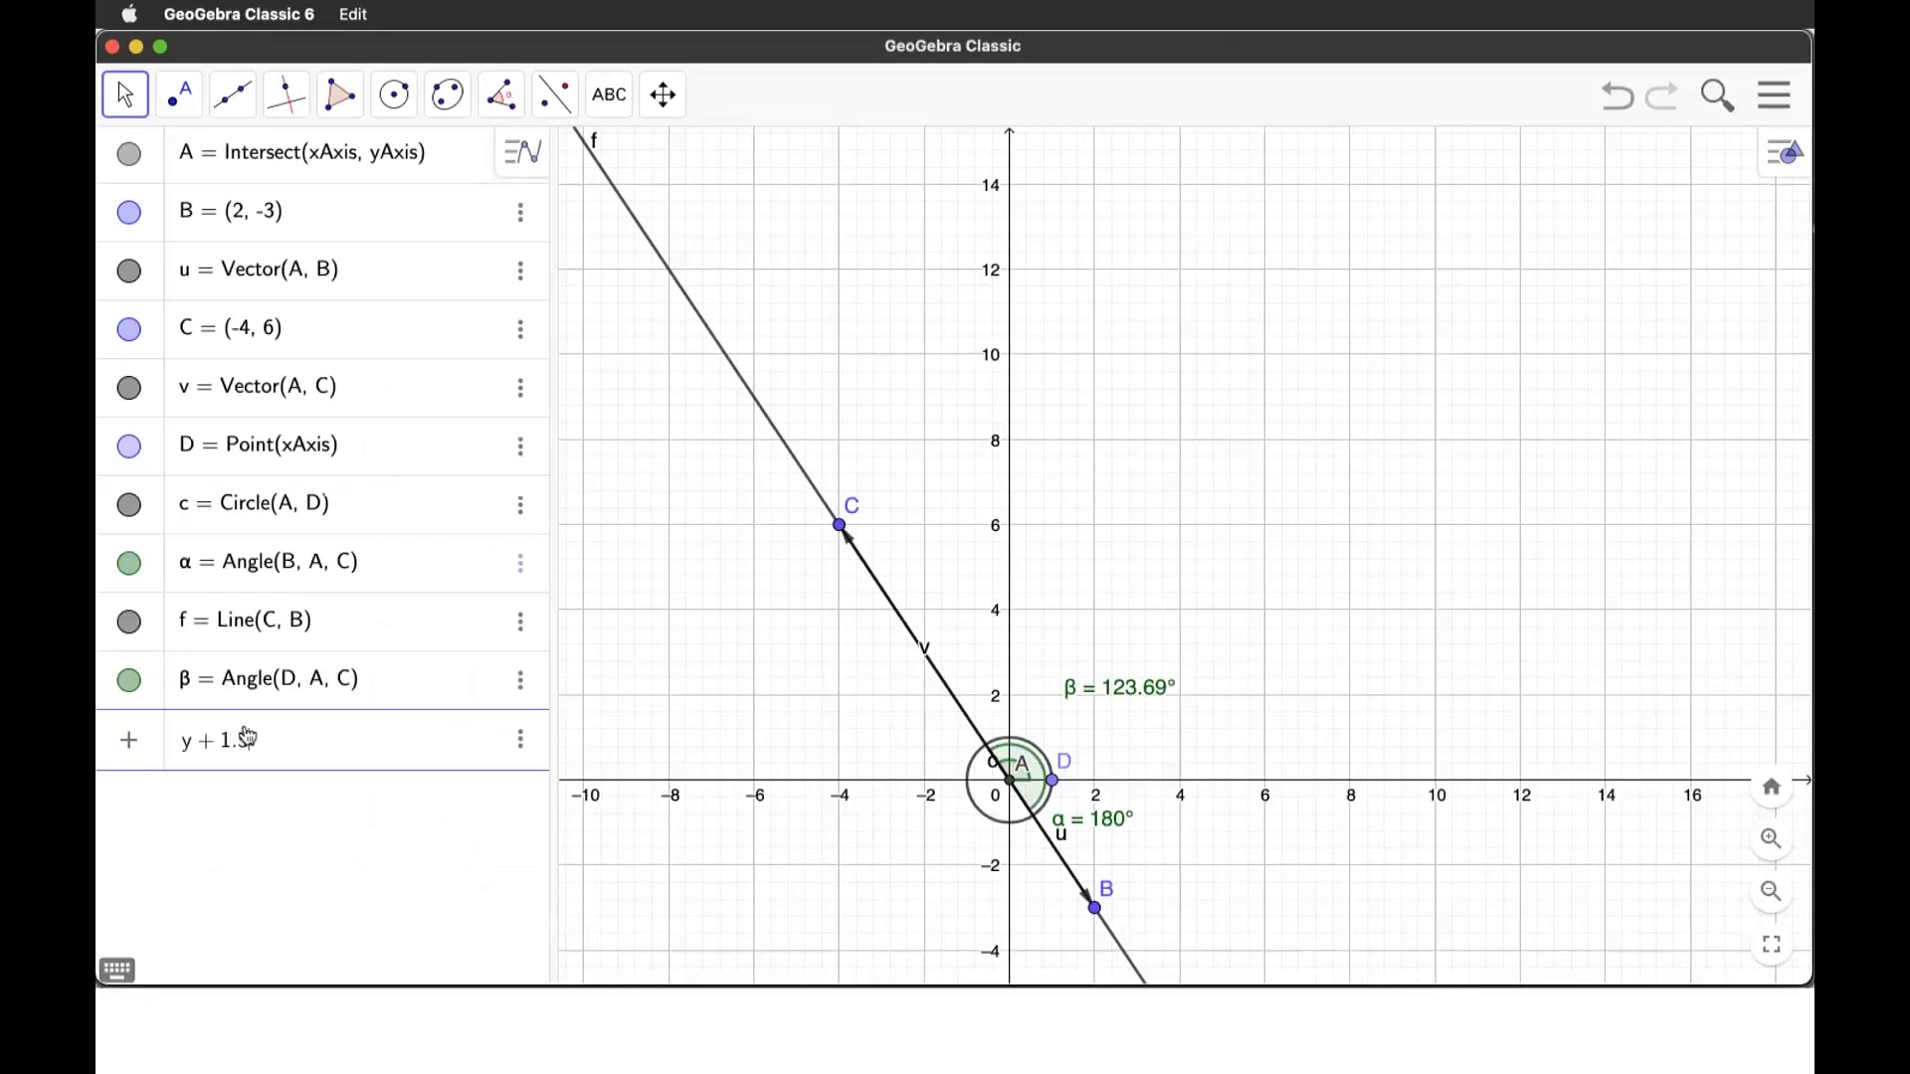
text(=0)
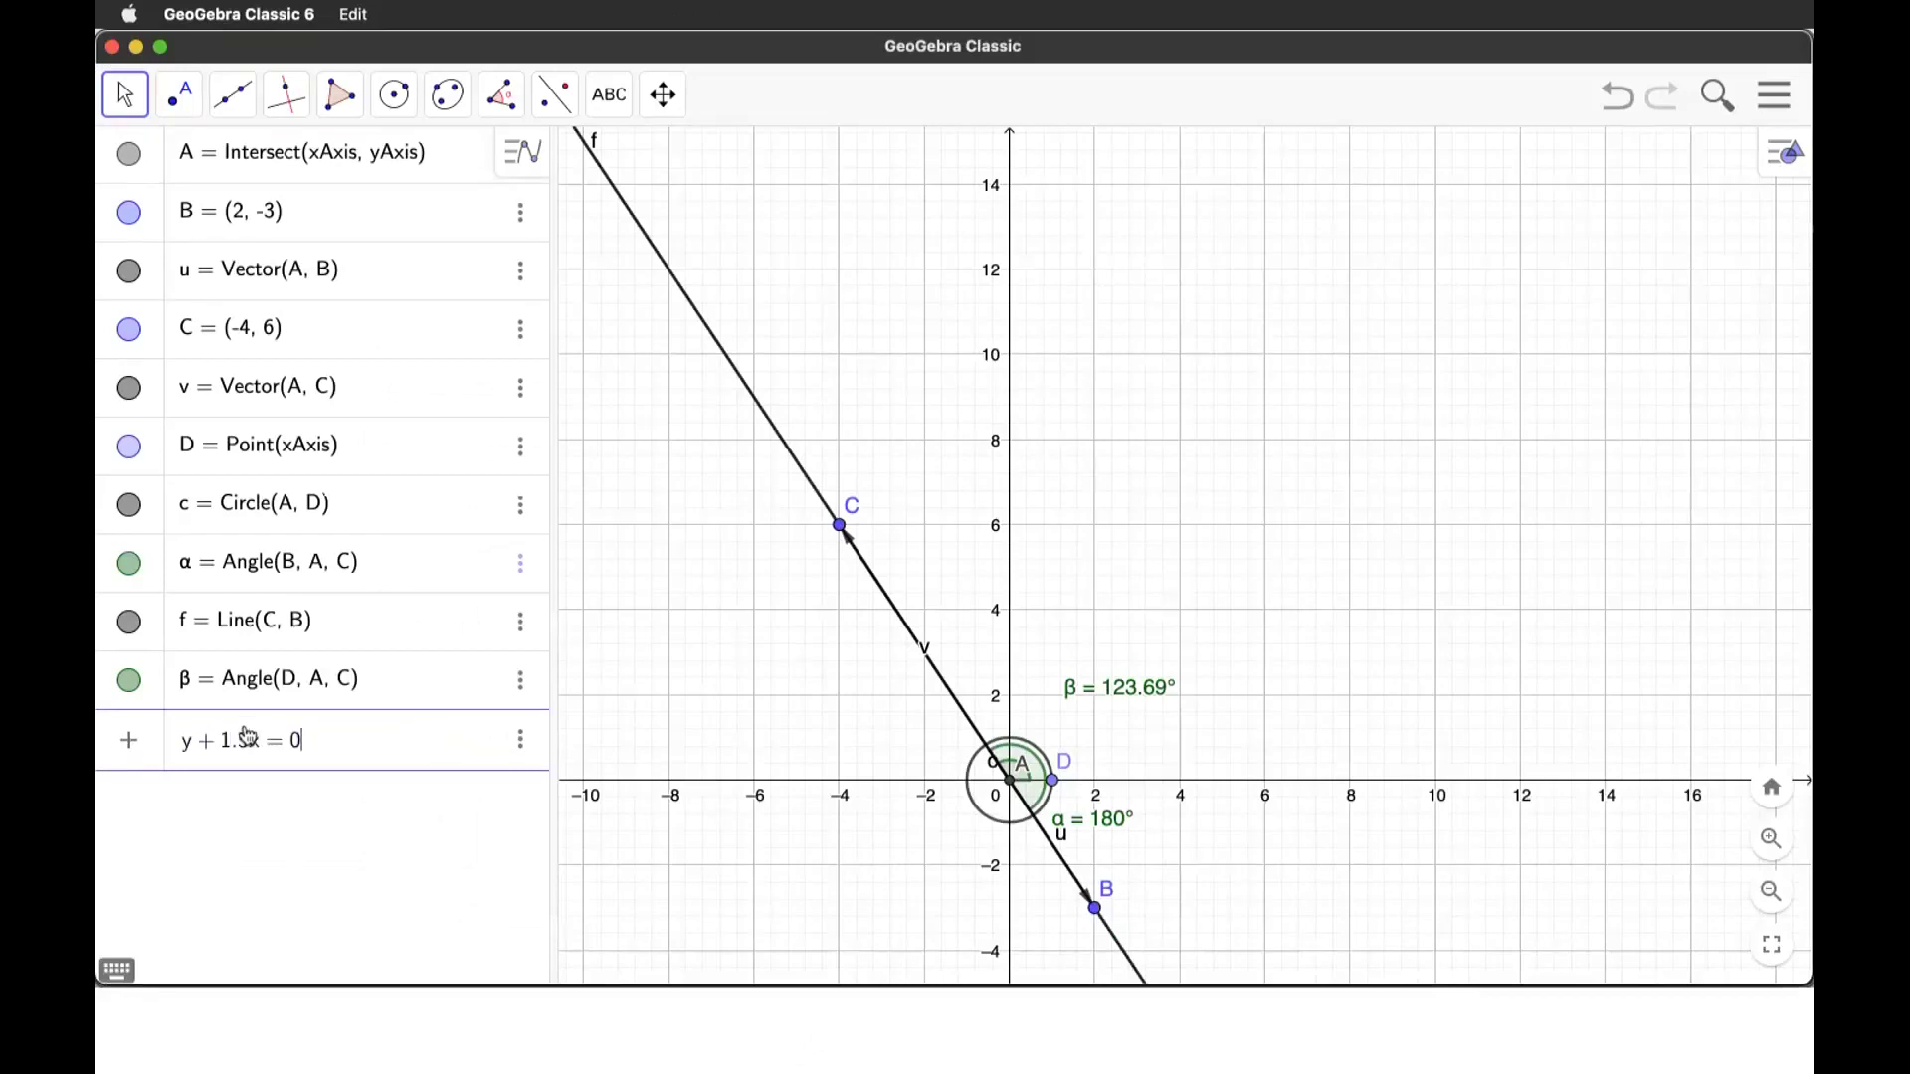
key(Return)
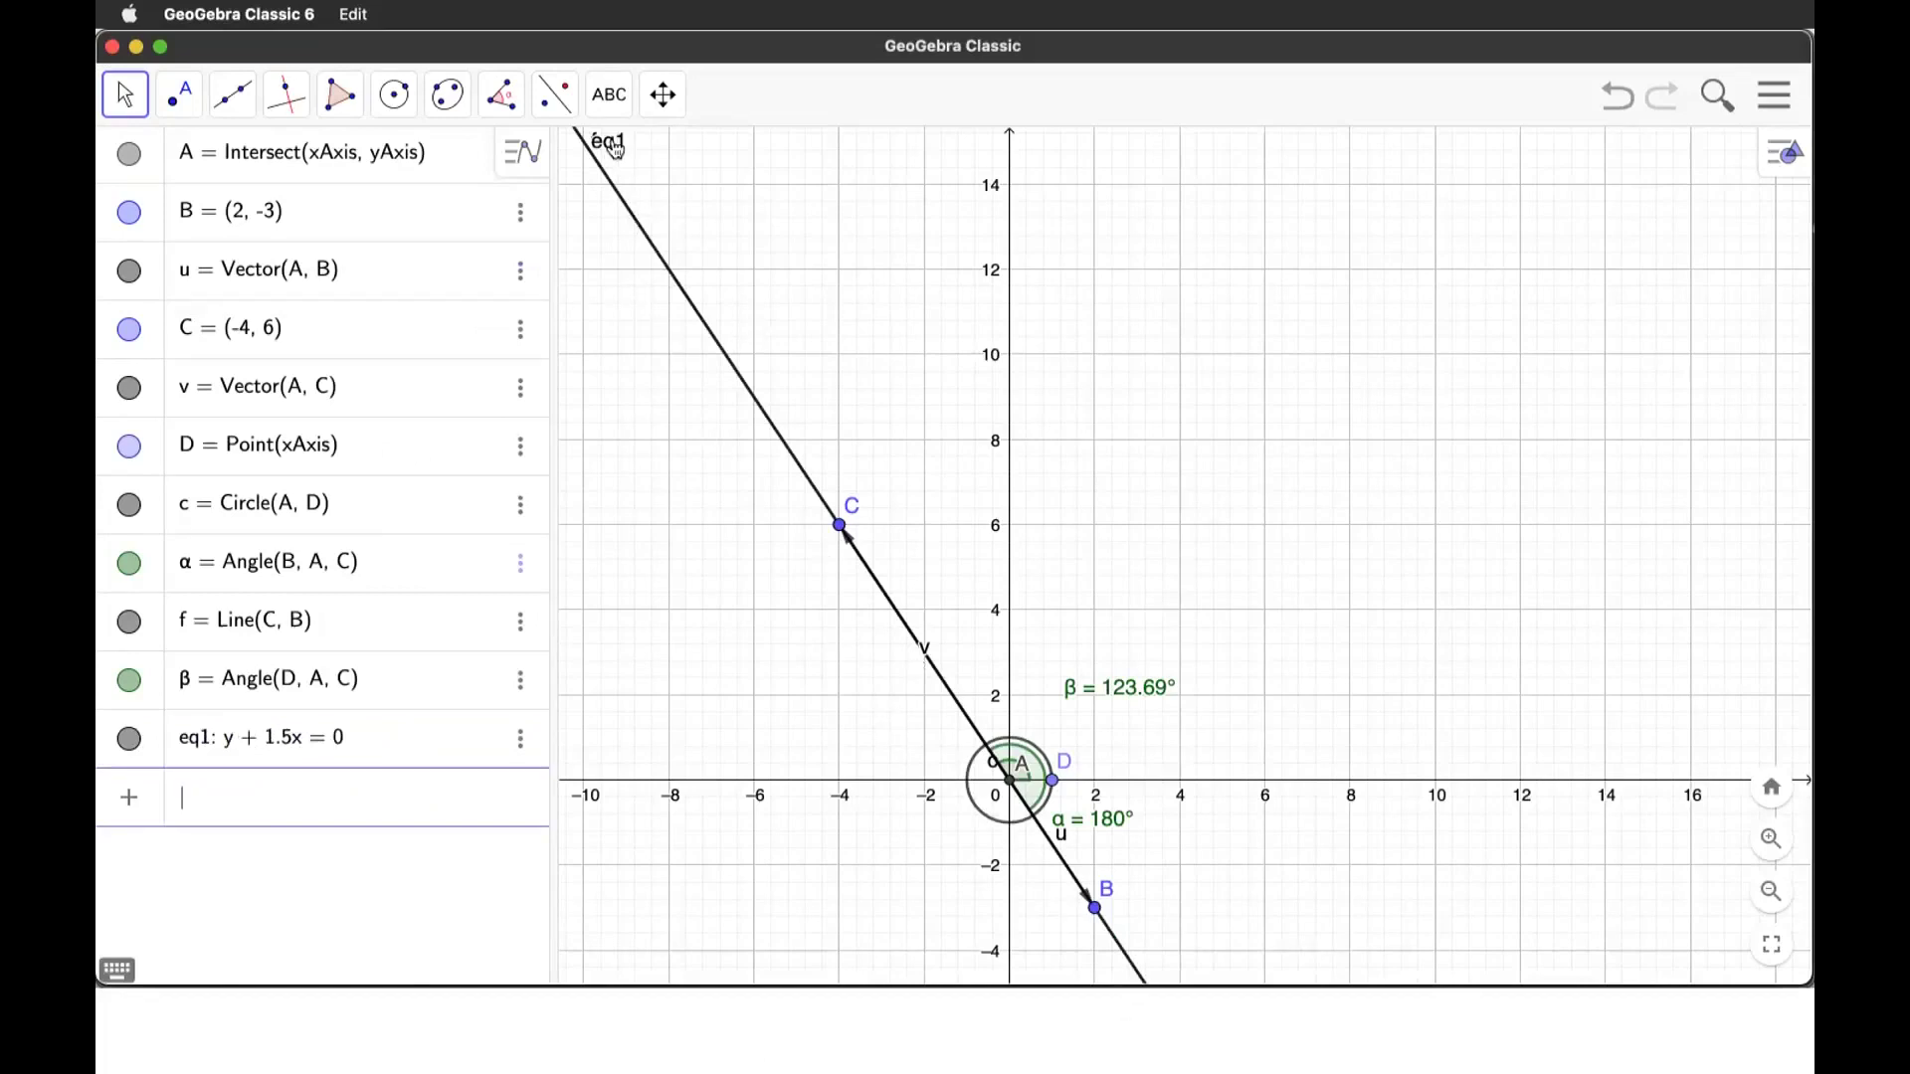
scroll(1162, 628, down, 4)
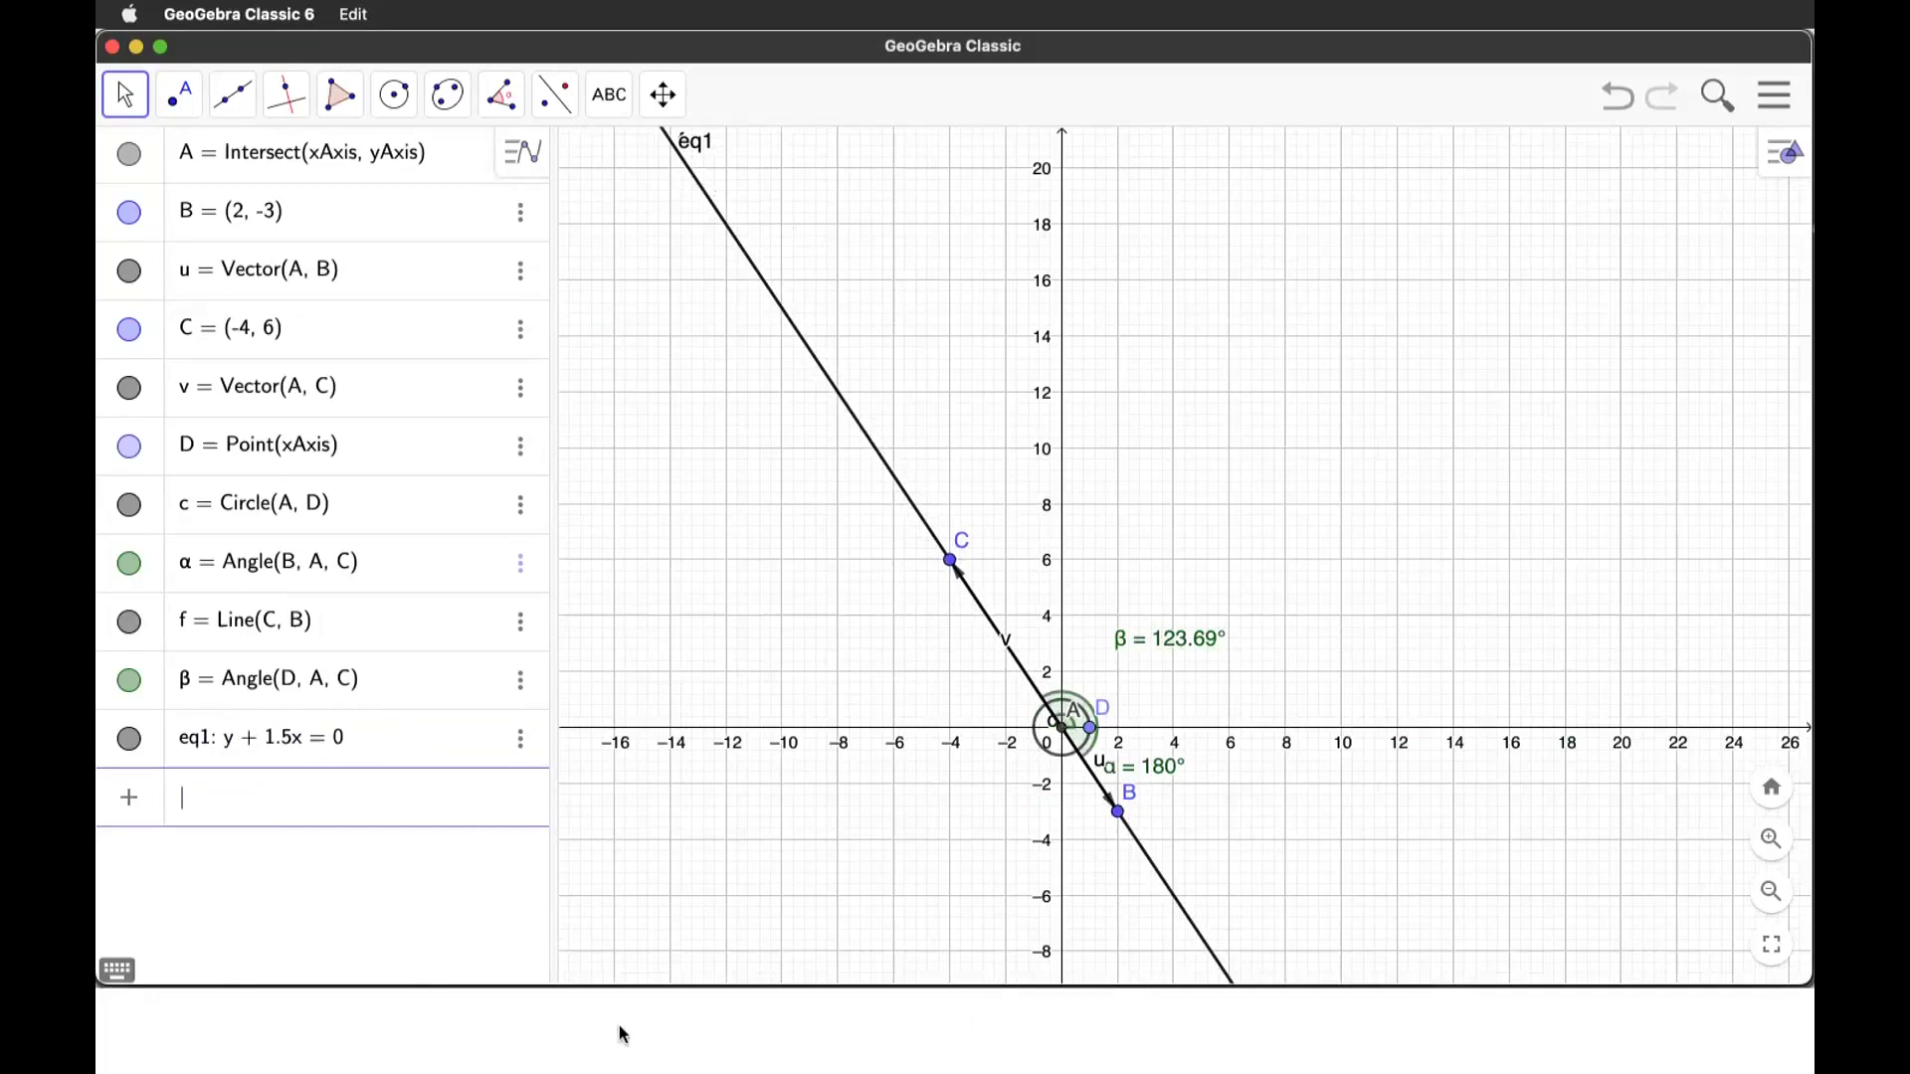
key(super+Tab)
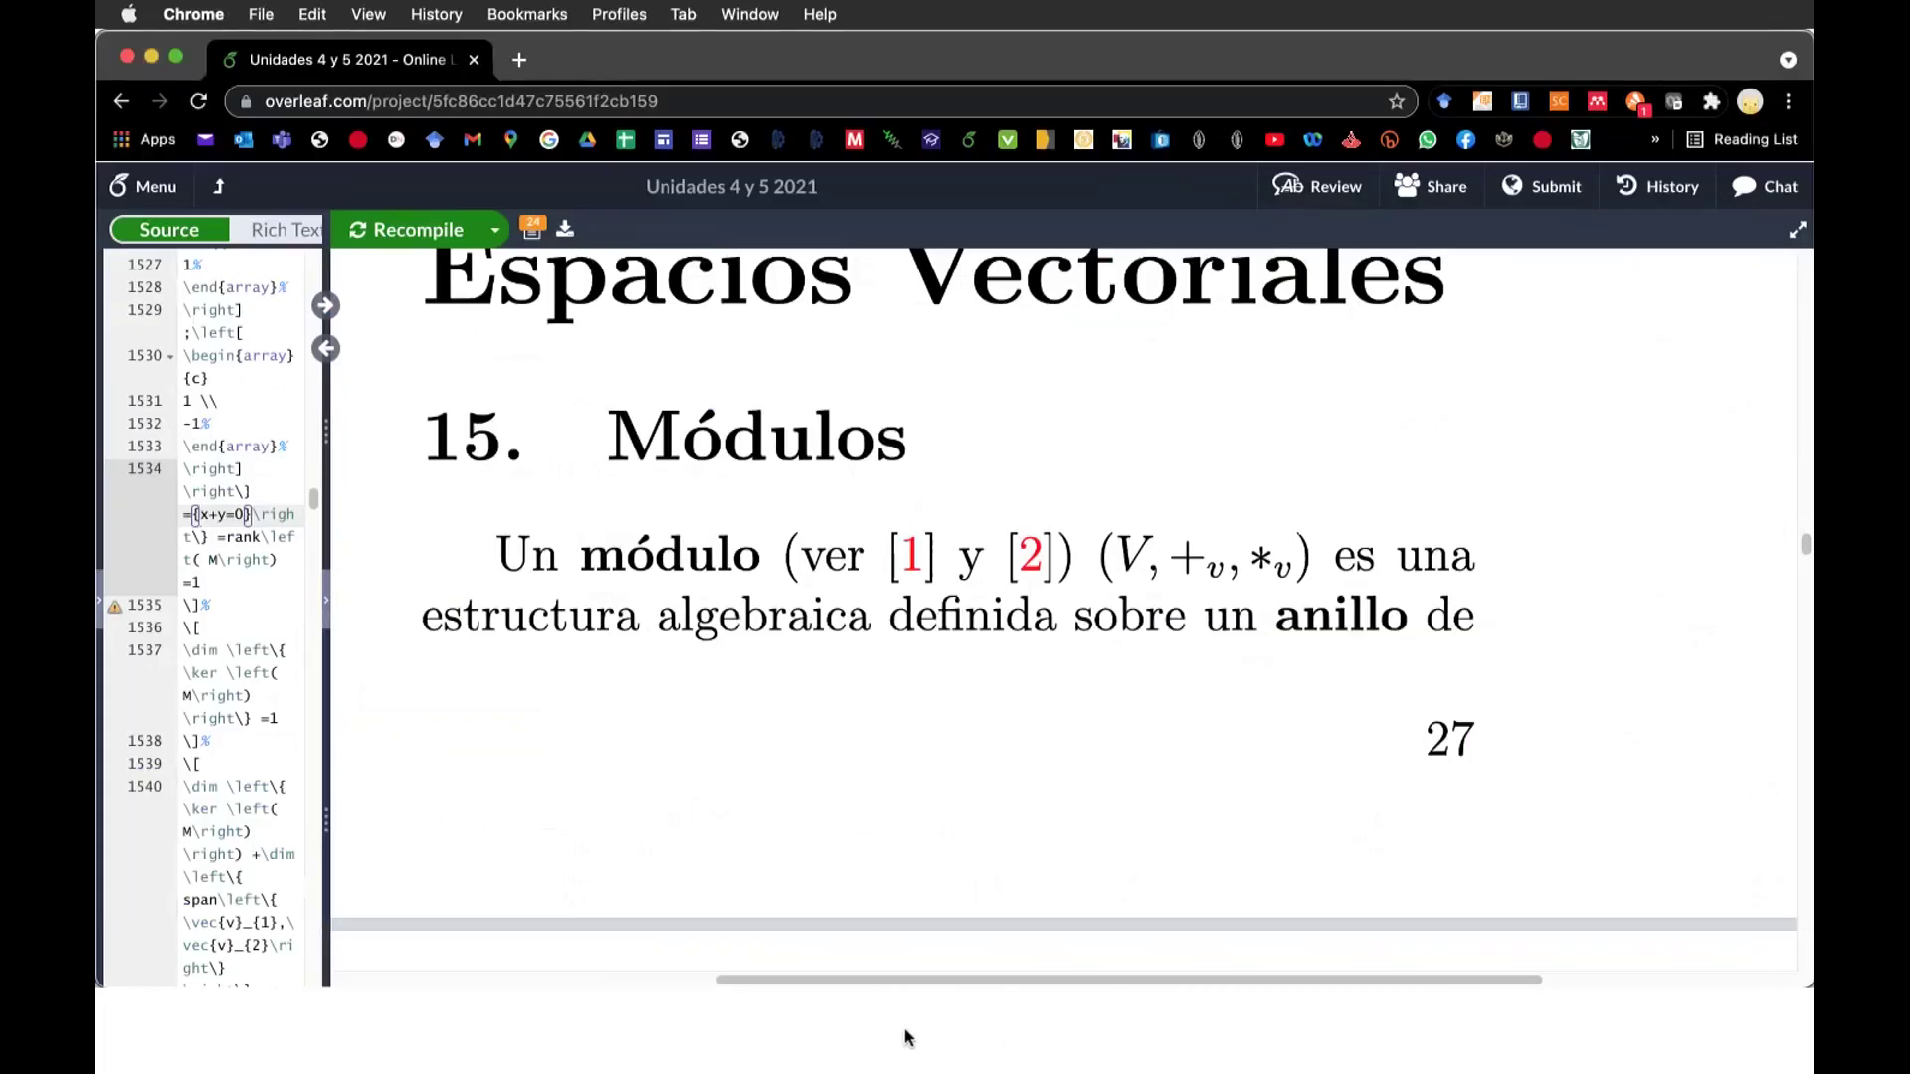
key(super+Tab)
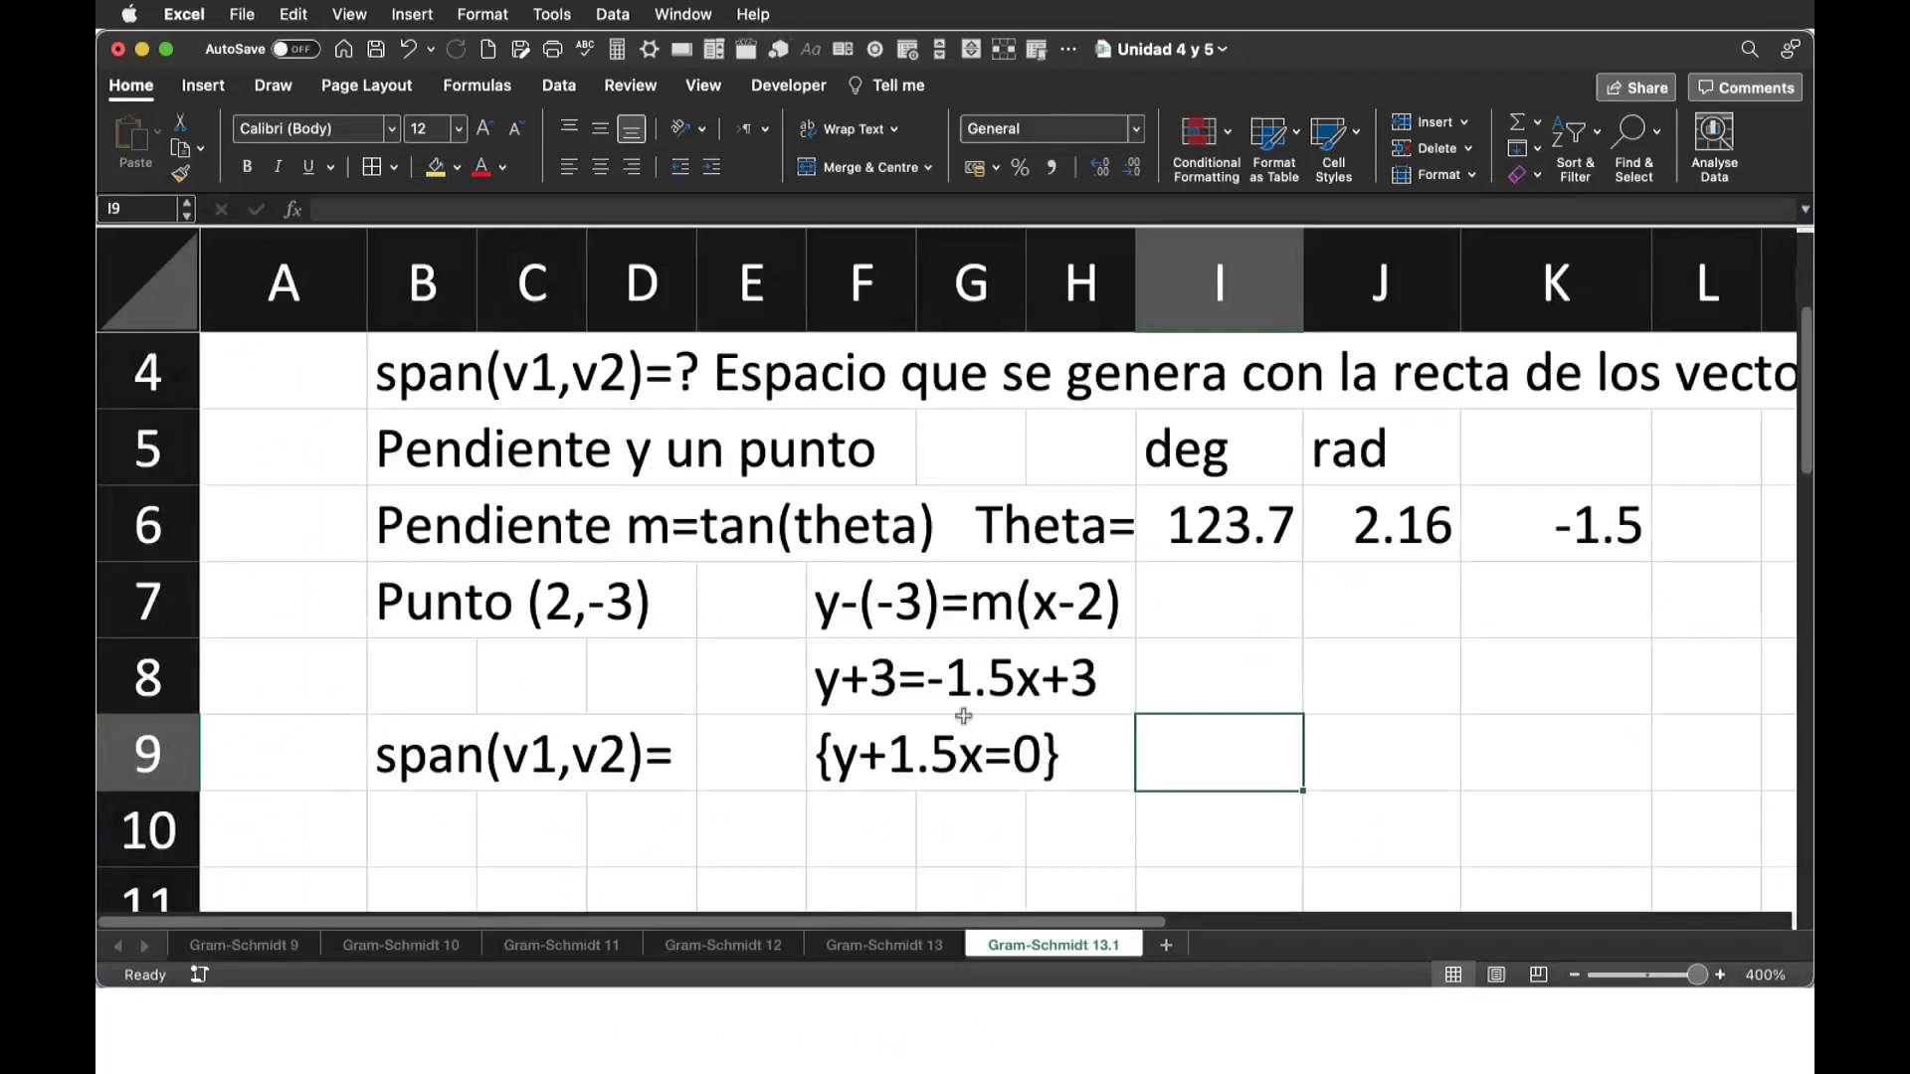
Step: Write 'rank(M)=dim(span)=1=' in B10
scroll(1045, 771, down, 2)
click(460, 665)
text(rank(M)=dim(span)=1=)
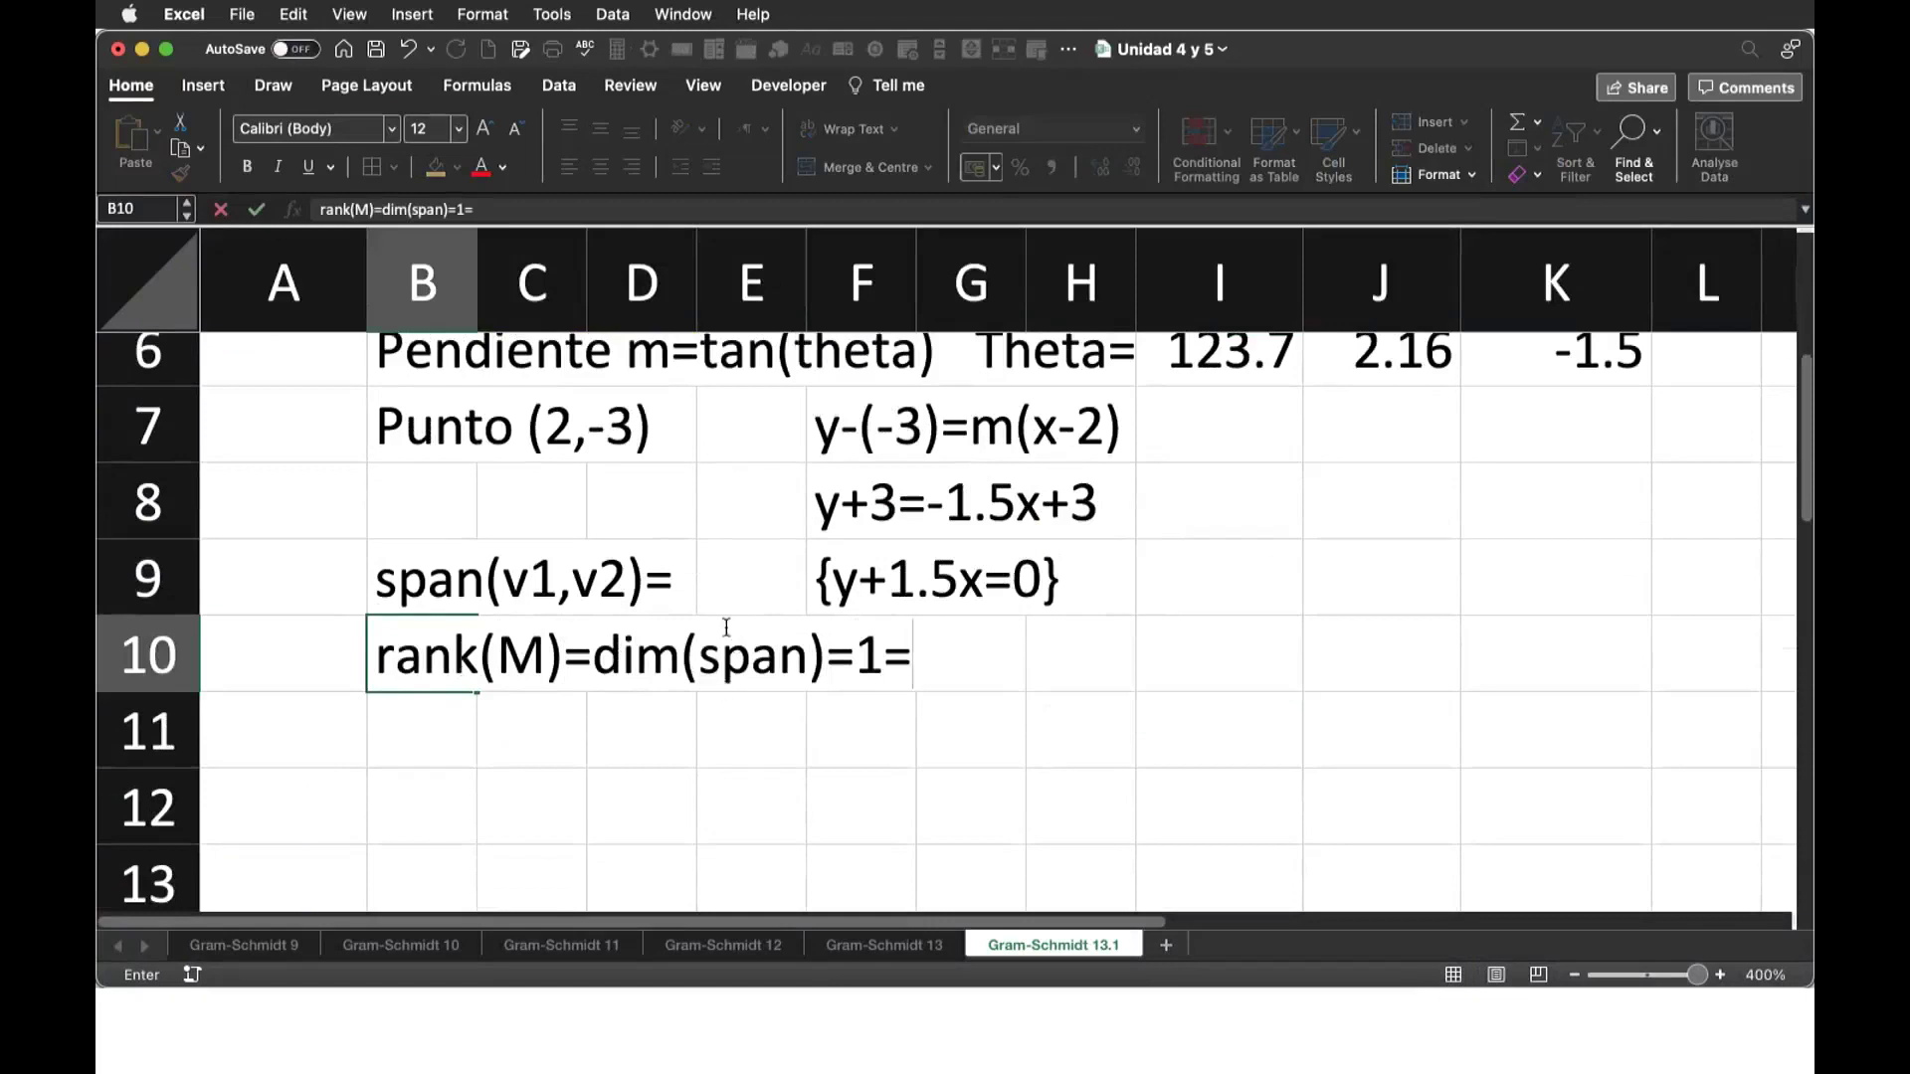
click(748, 579)
Step: After checking the 'rango de M es 1' note, append 'rho' to the B10 rank entry
scroll(662, 537, up, 5)
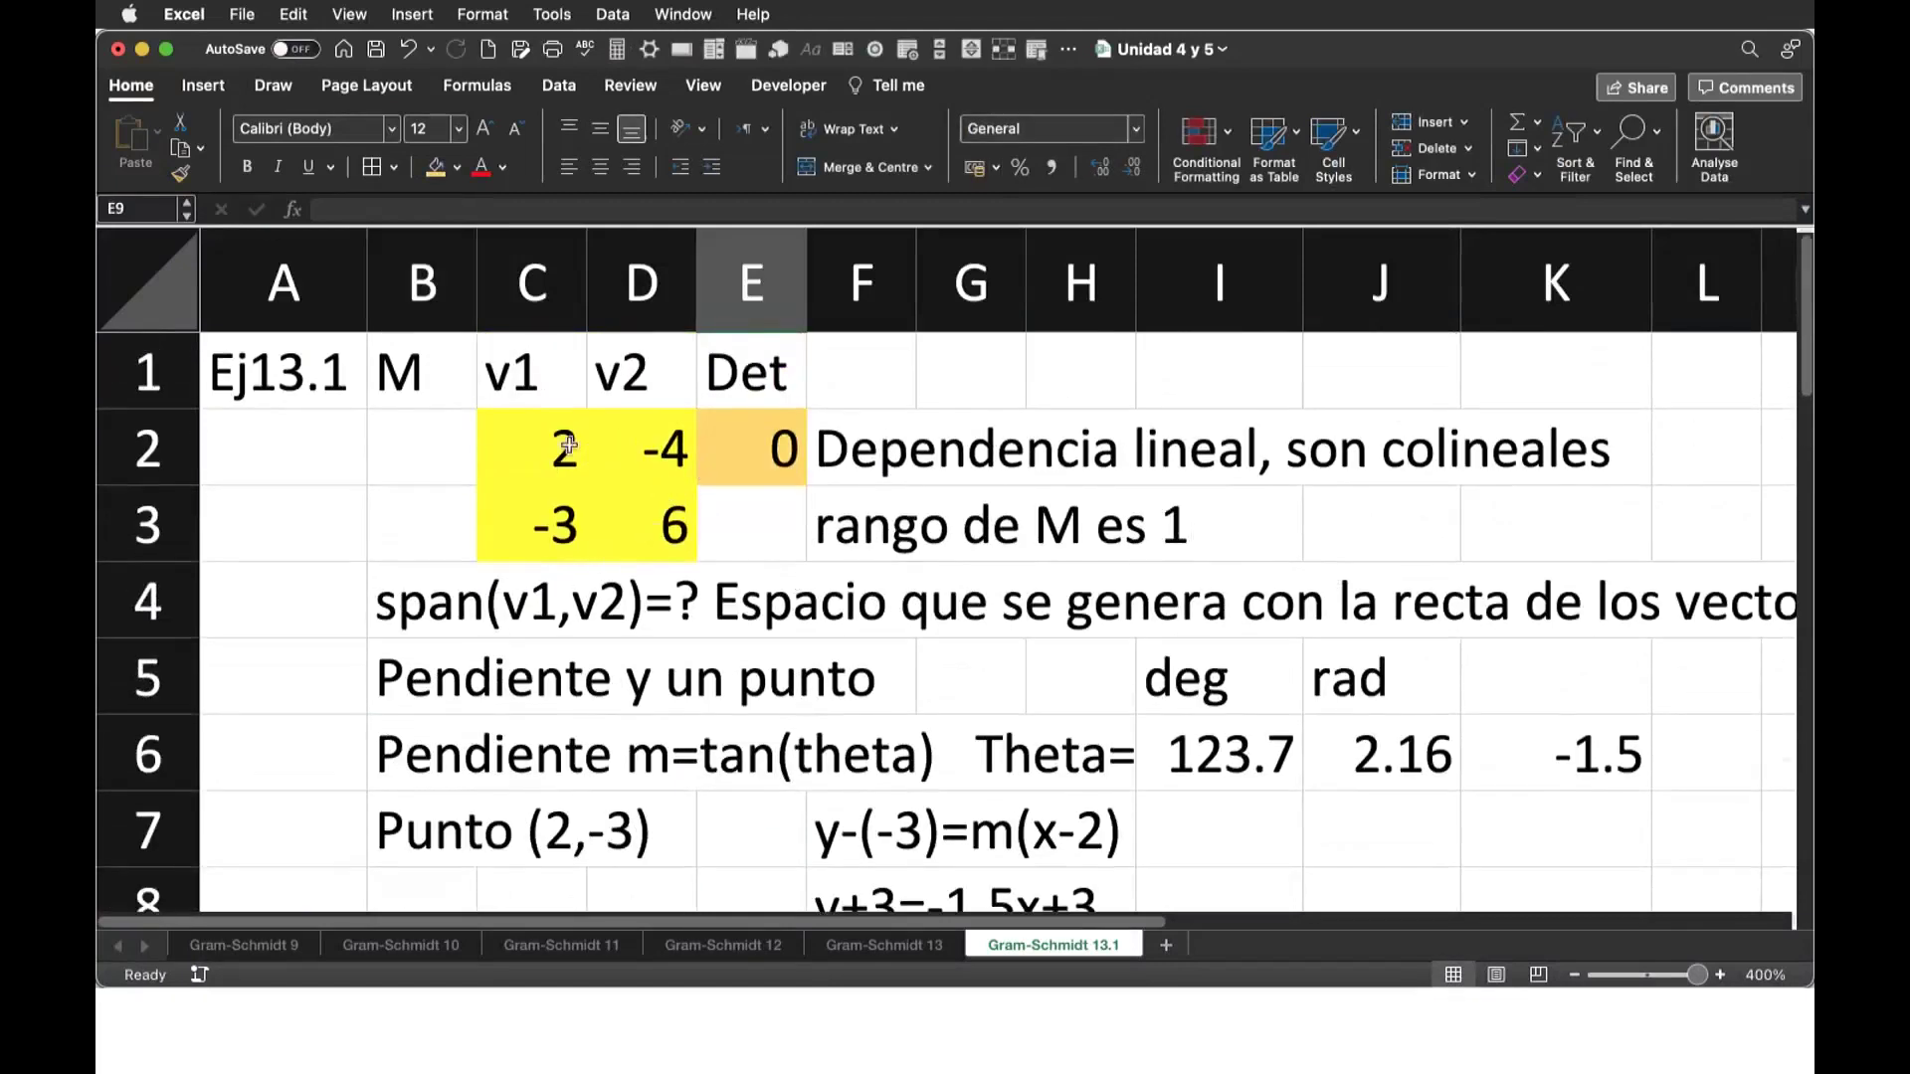
click(877, 518)
drag(878, 518, 1154, 526)
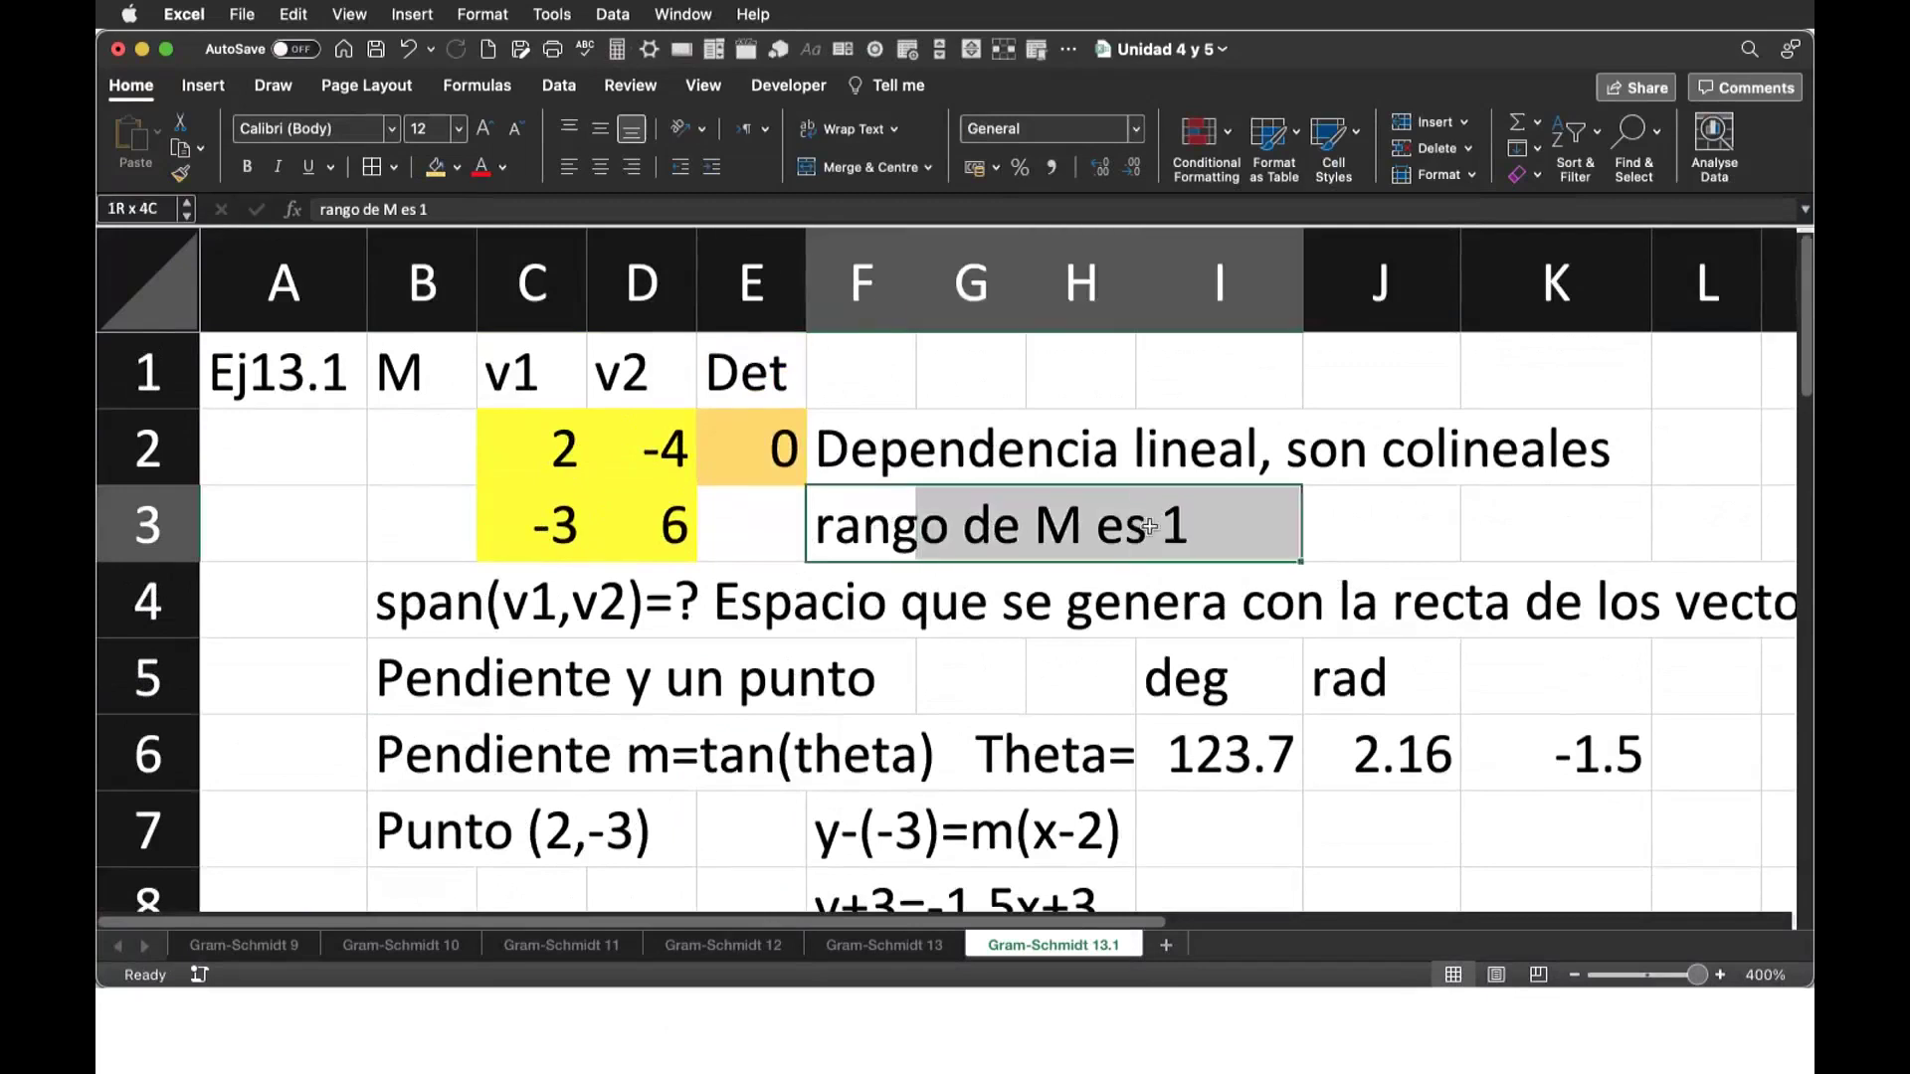
scroll(1144, 723, down, 2)
scroll(628, 602, down, 4)
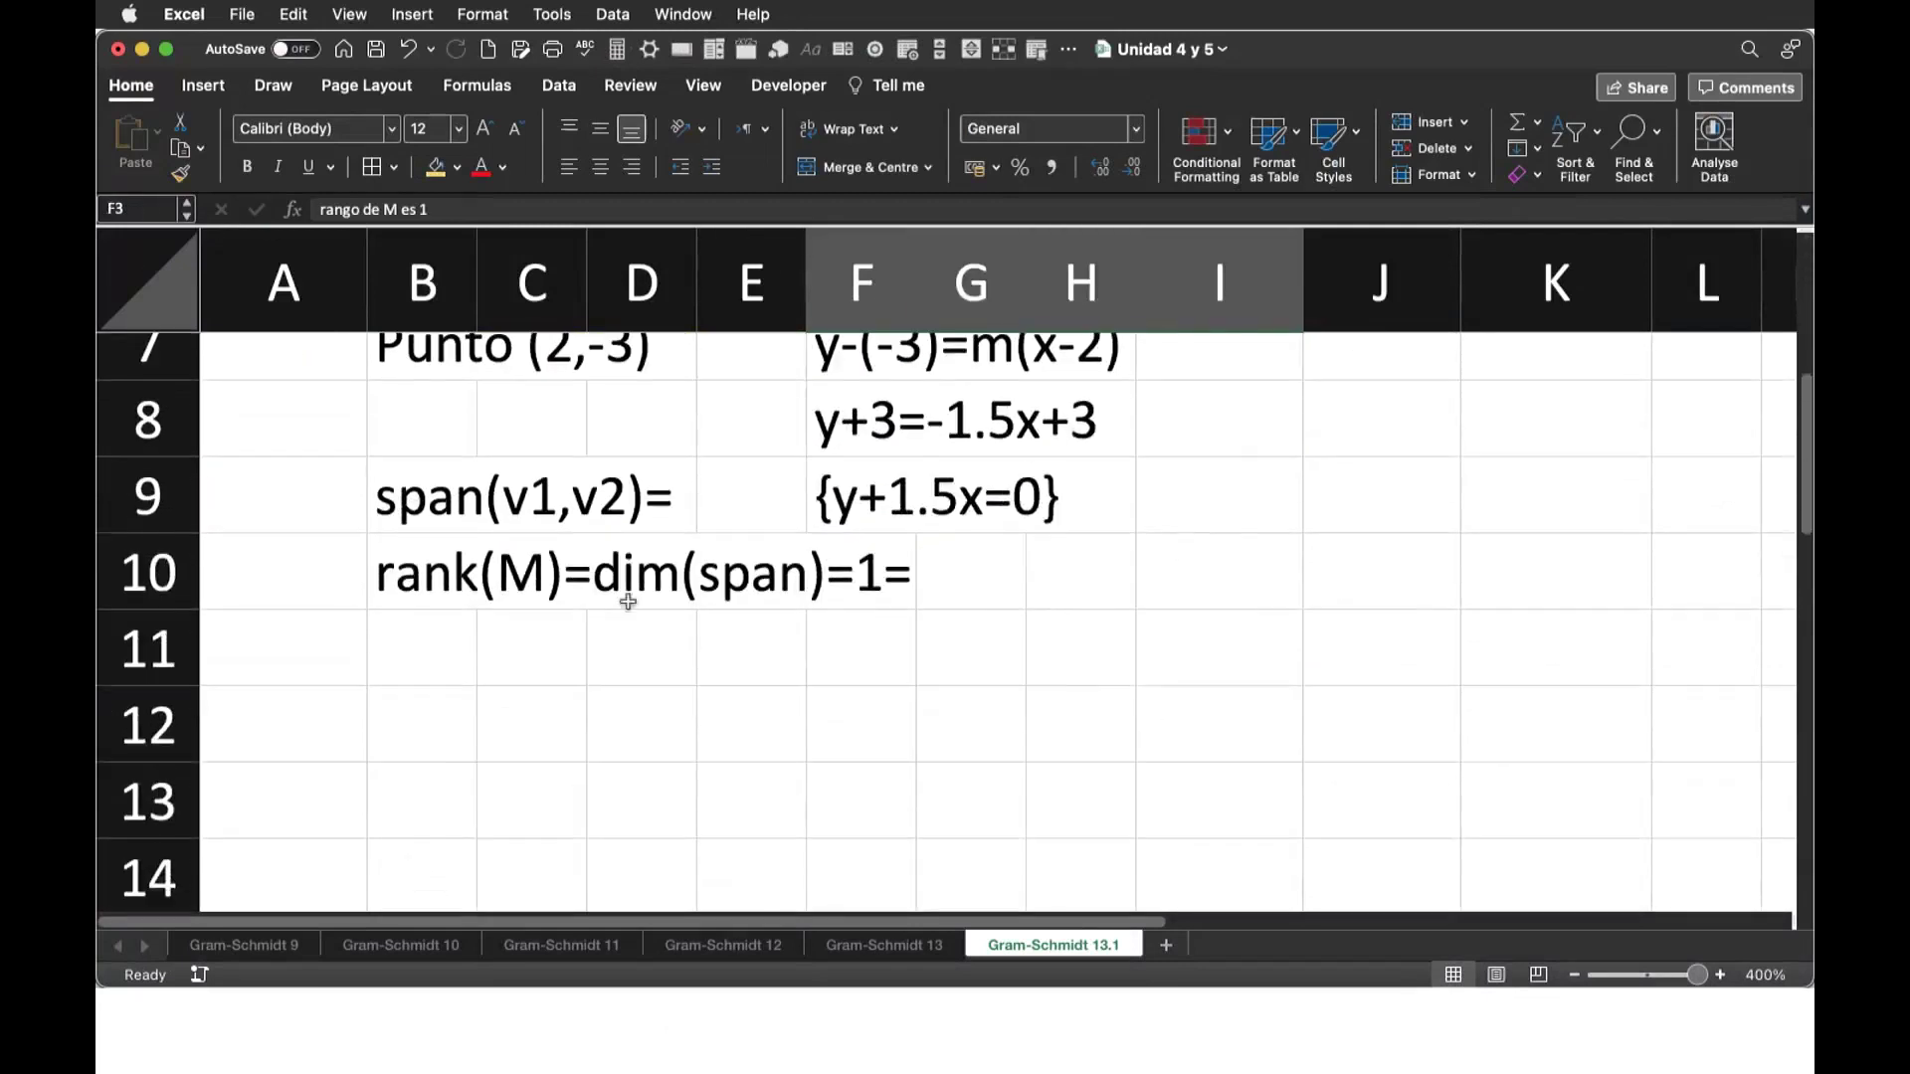
click(900, 575)
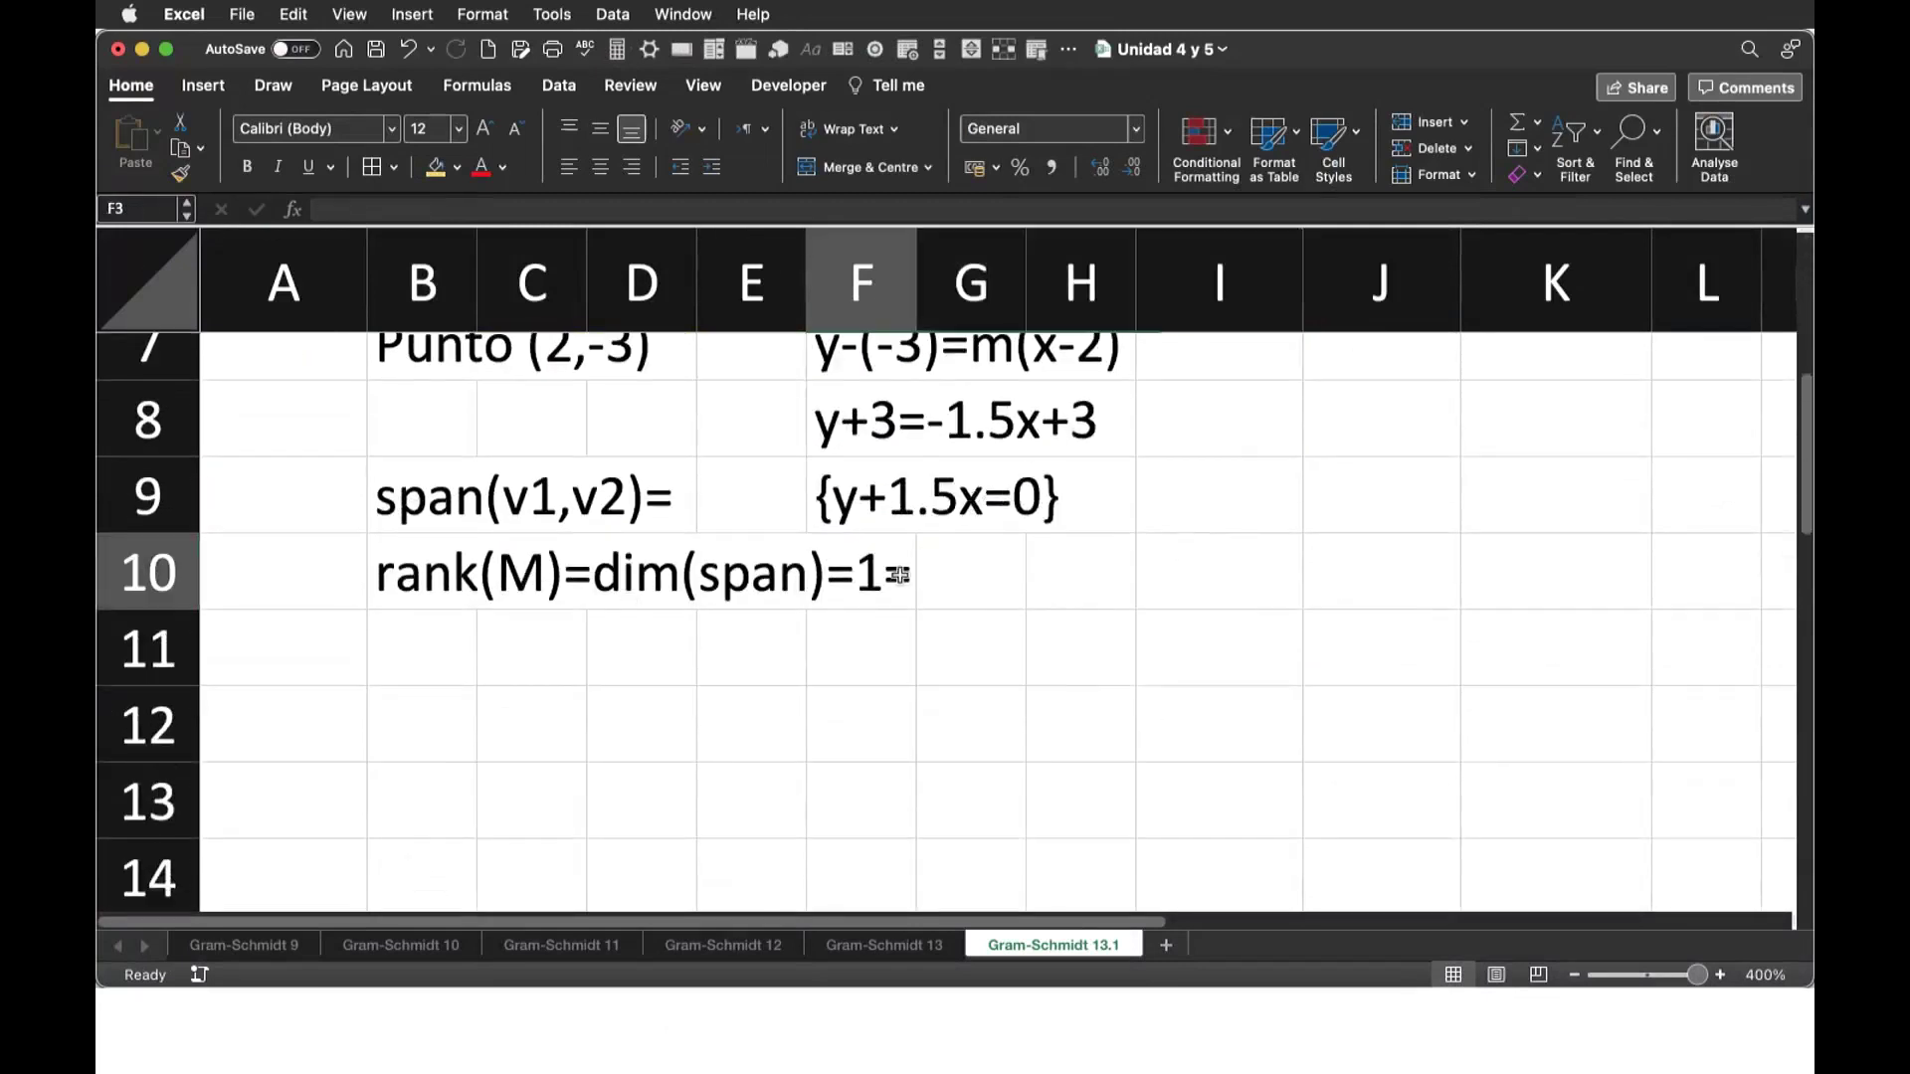
click(934, 575)
click(444, 565)
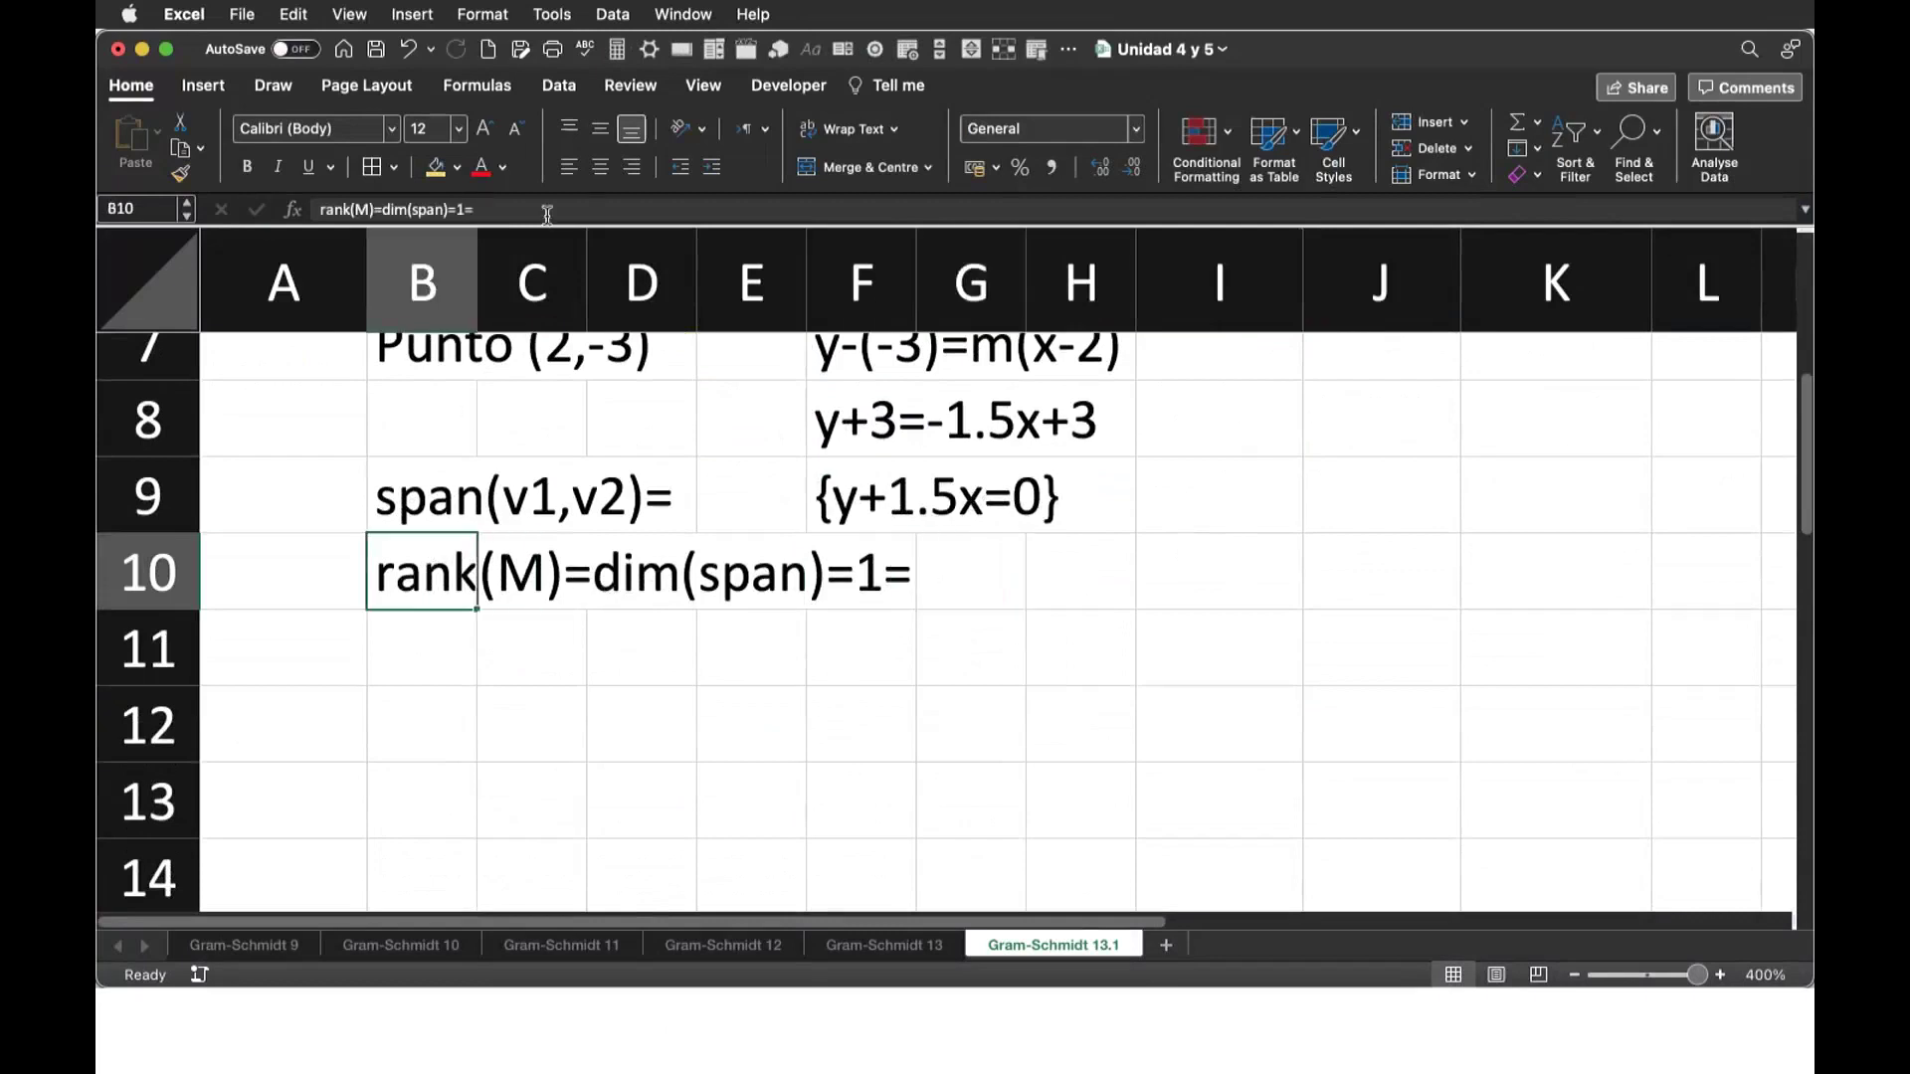
click(542, 211)
text(rho)
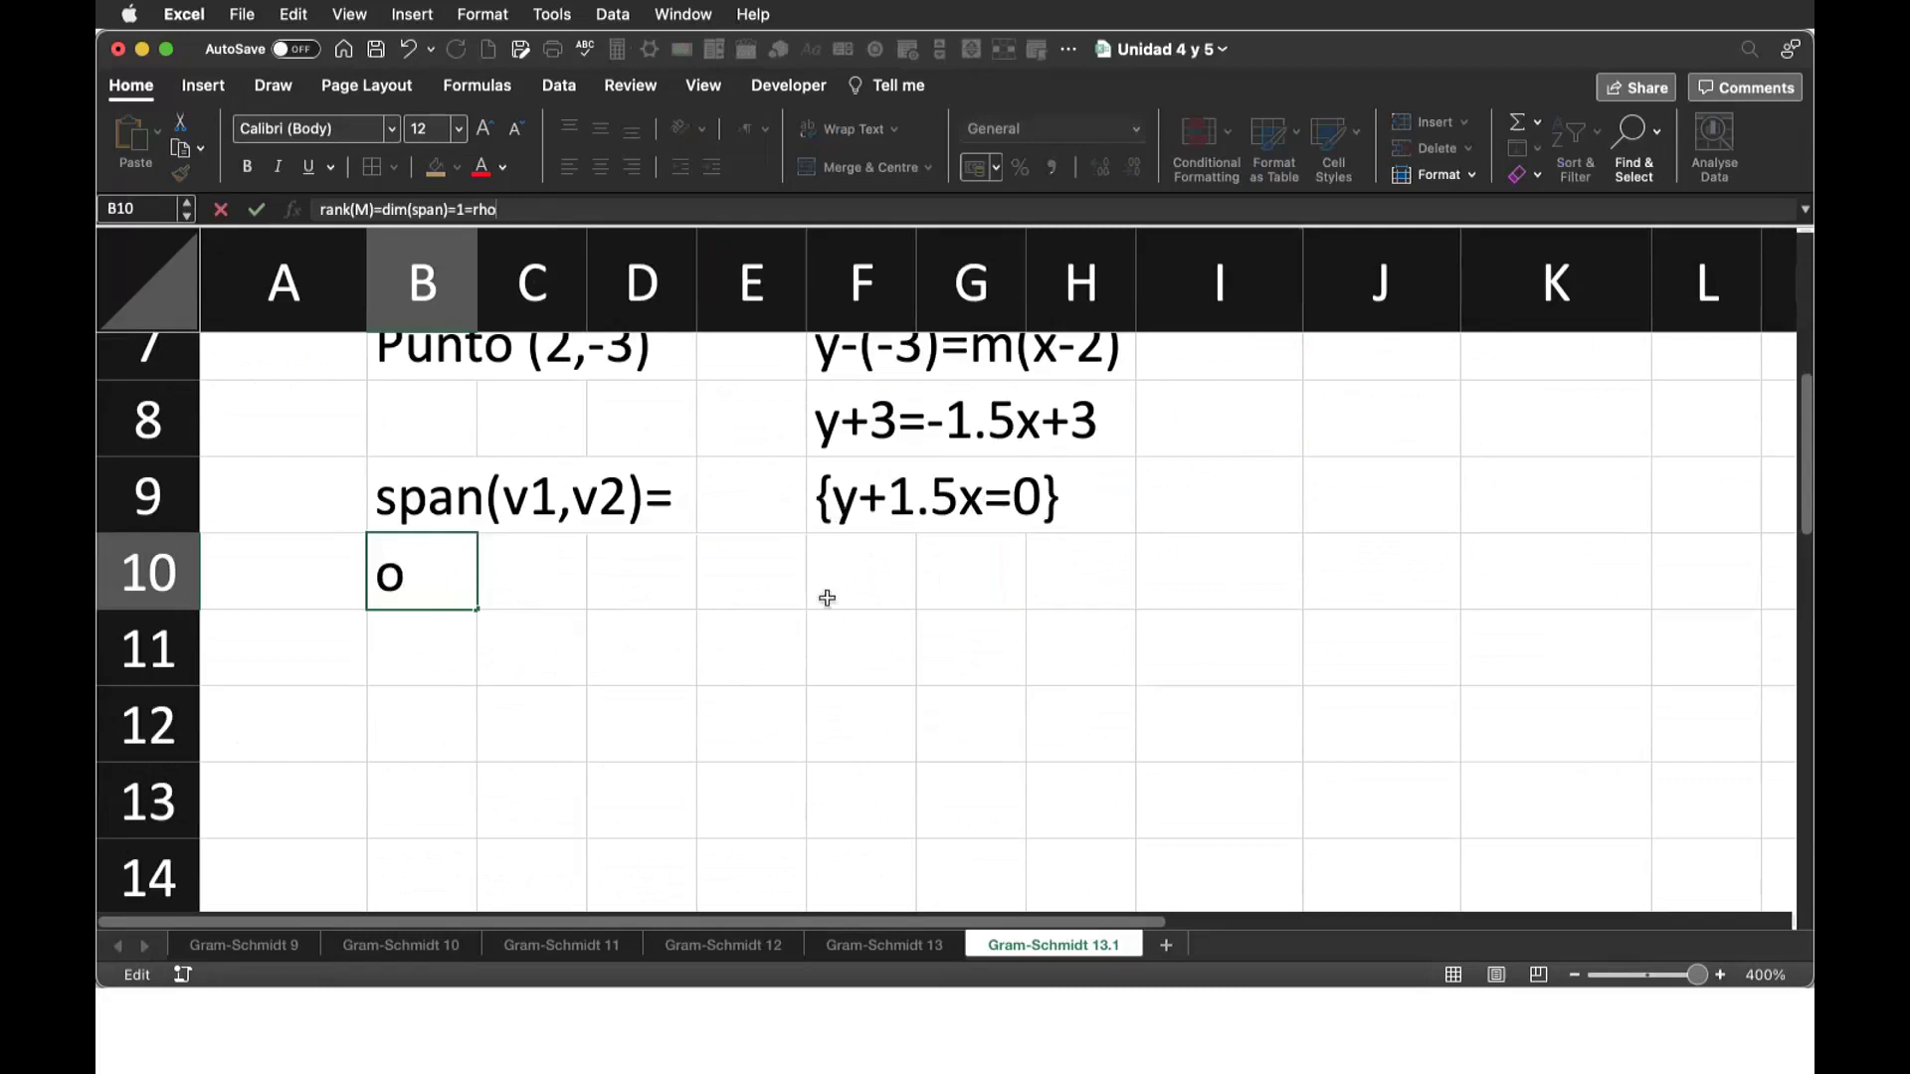
click(822, 594)
Step: Return to GeoGebra, zoom in around the unit circle at origin A, and pick the Text tool
click(811, 1034)
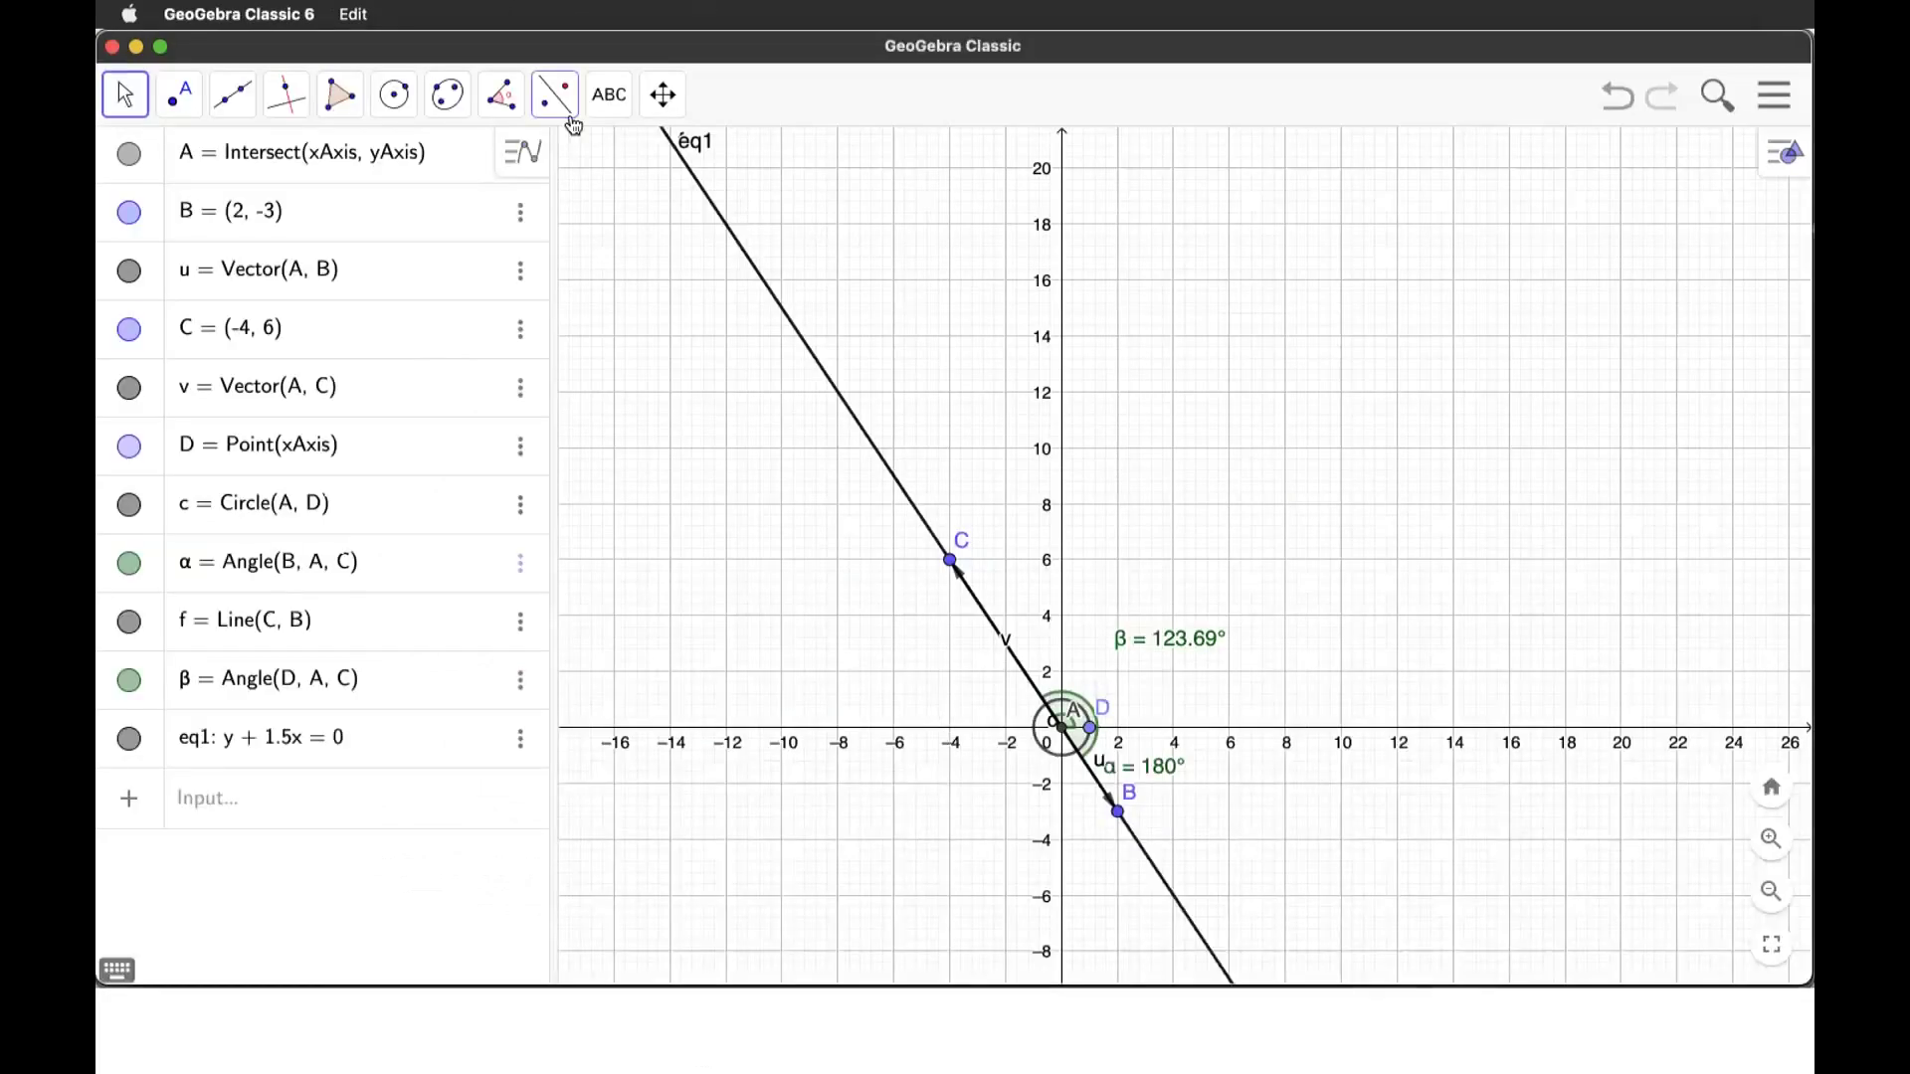
scroll(982, 543, up, 2)
scroll(982, 543, up, 3)
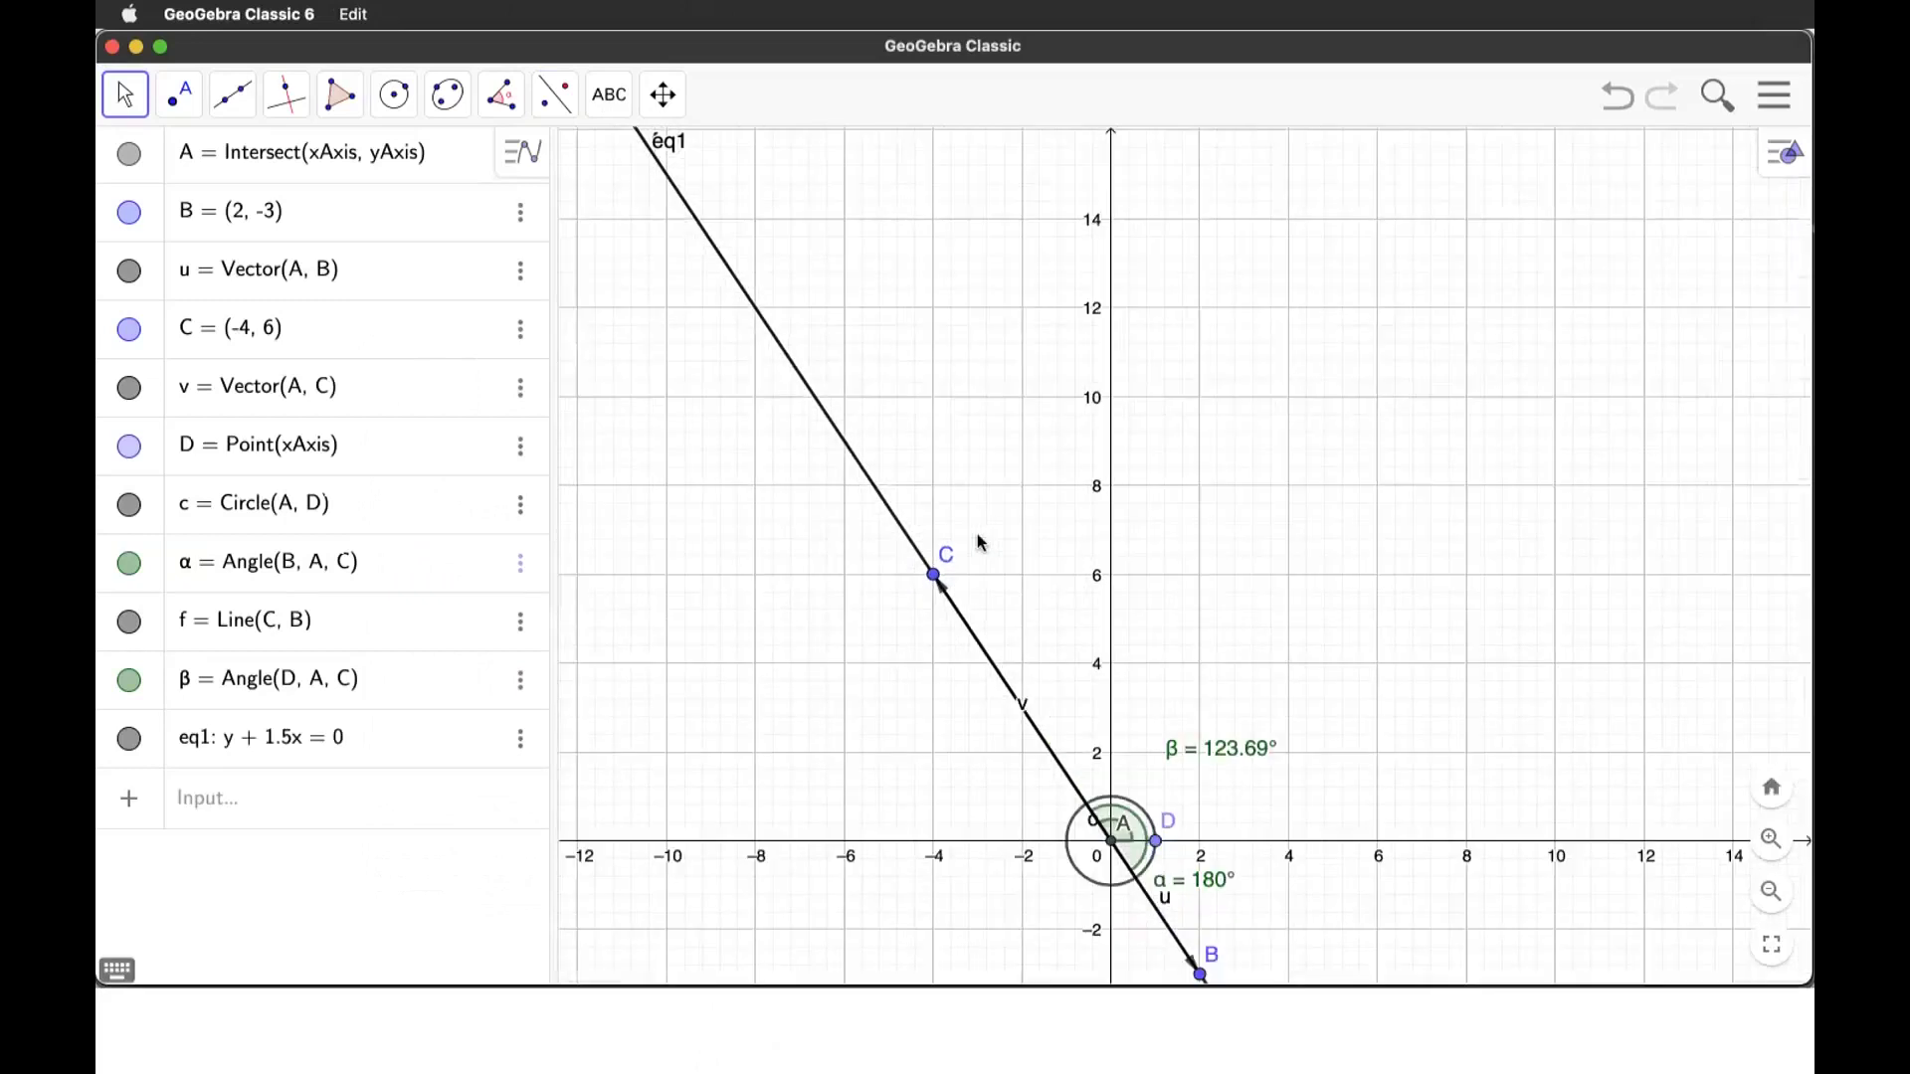
scroll(982, 543, up, 3)
drag(1243, 762, 1107, 311)
scroll(1108, 310, up, 3)
scroll(1055, 497, up, 2)
scroll(1016, 383, left, 5)
scroll(1016, 383, down, 3)
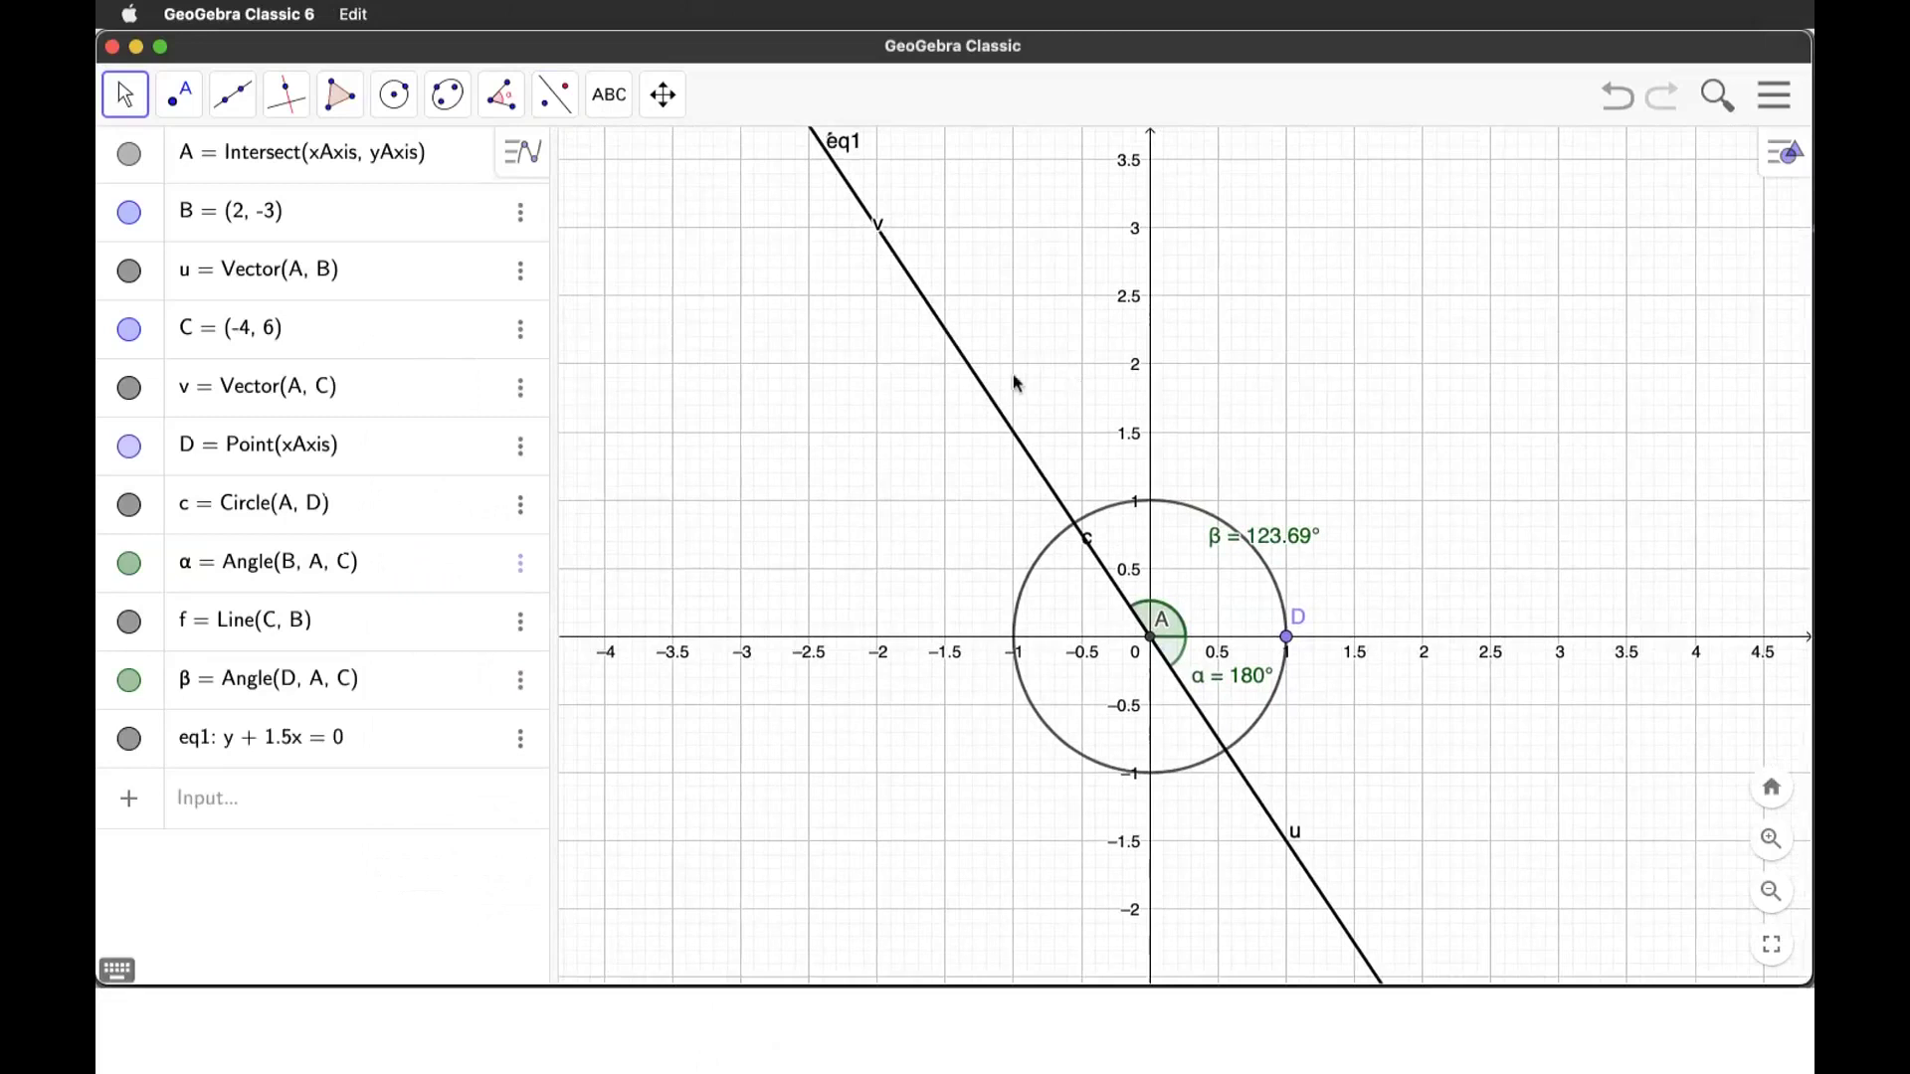
click(609, 94)
click(647, 217)
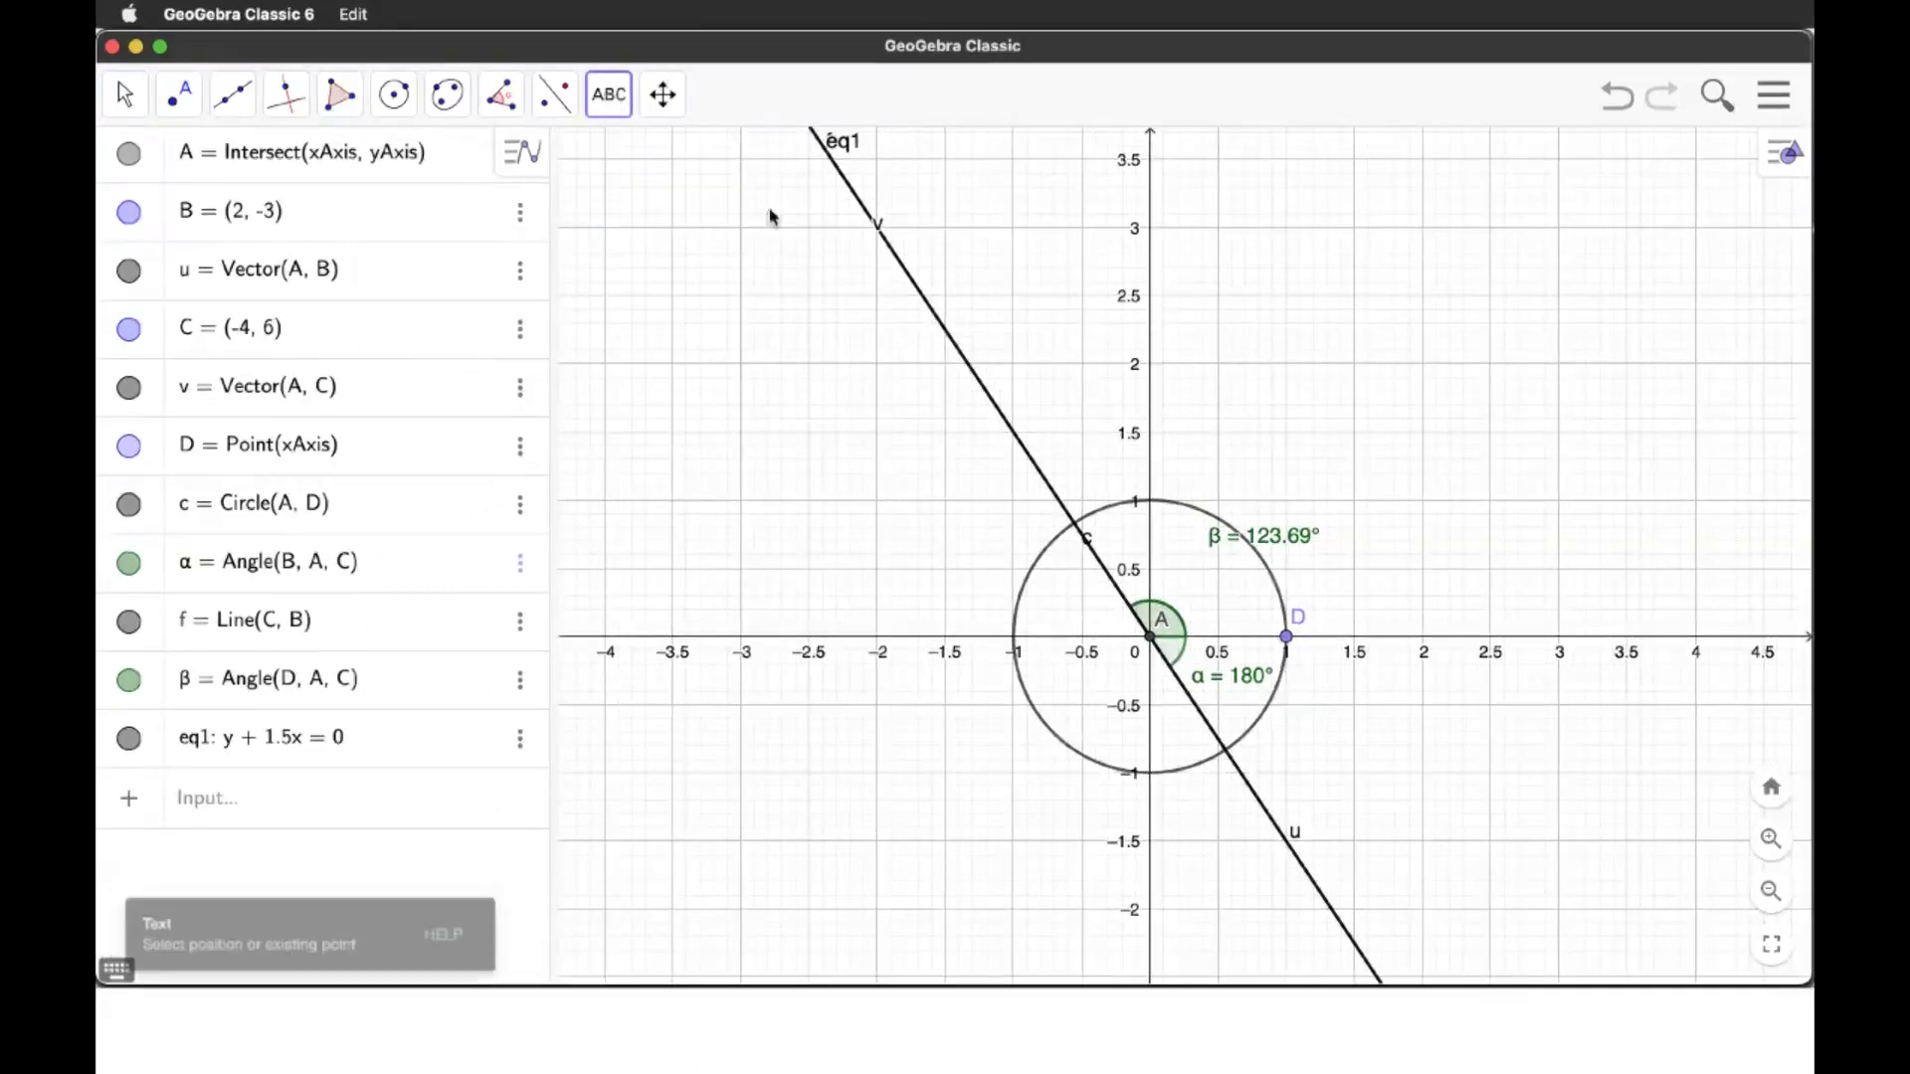
Step: Add a two-line label 'span(v1,v2)=' / '{y+1.5x=0}' beside the upper part of eq1
click(968, 291)
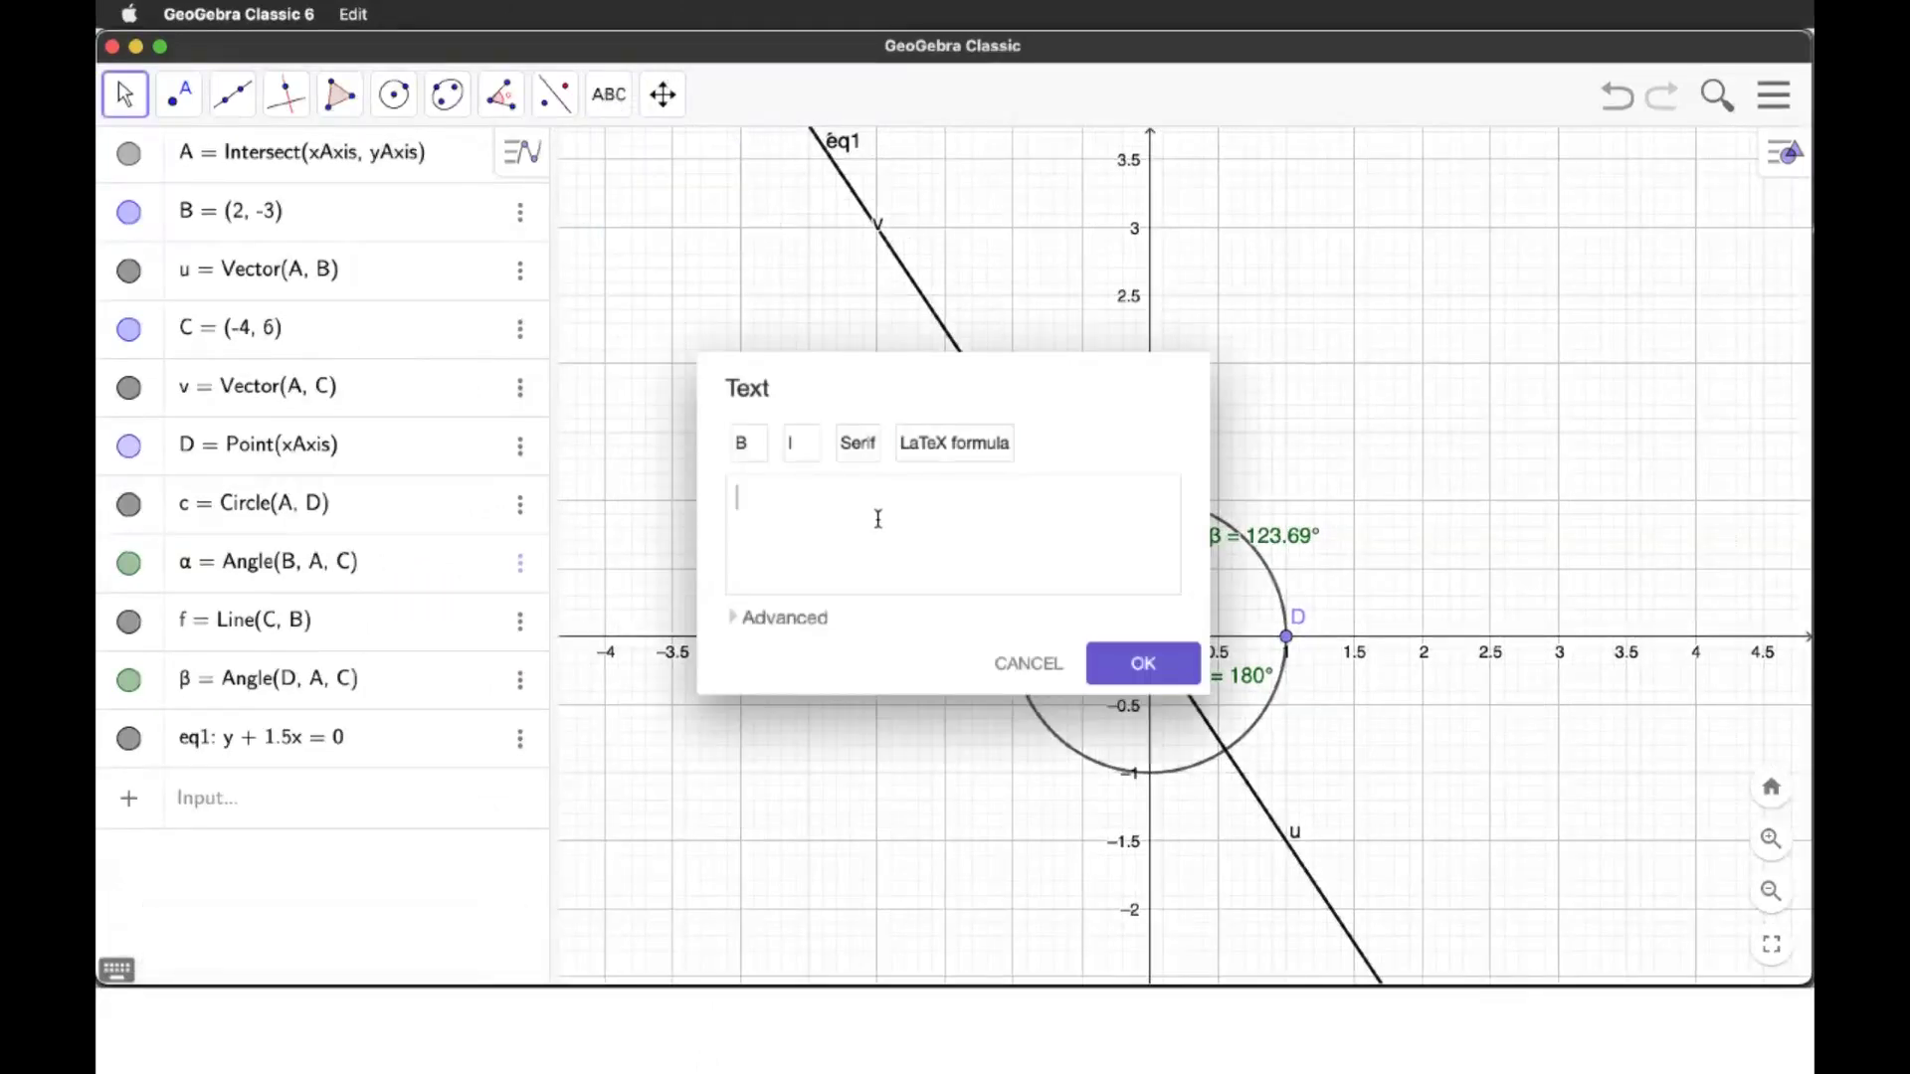
text(y+1.5x=0)
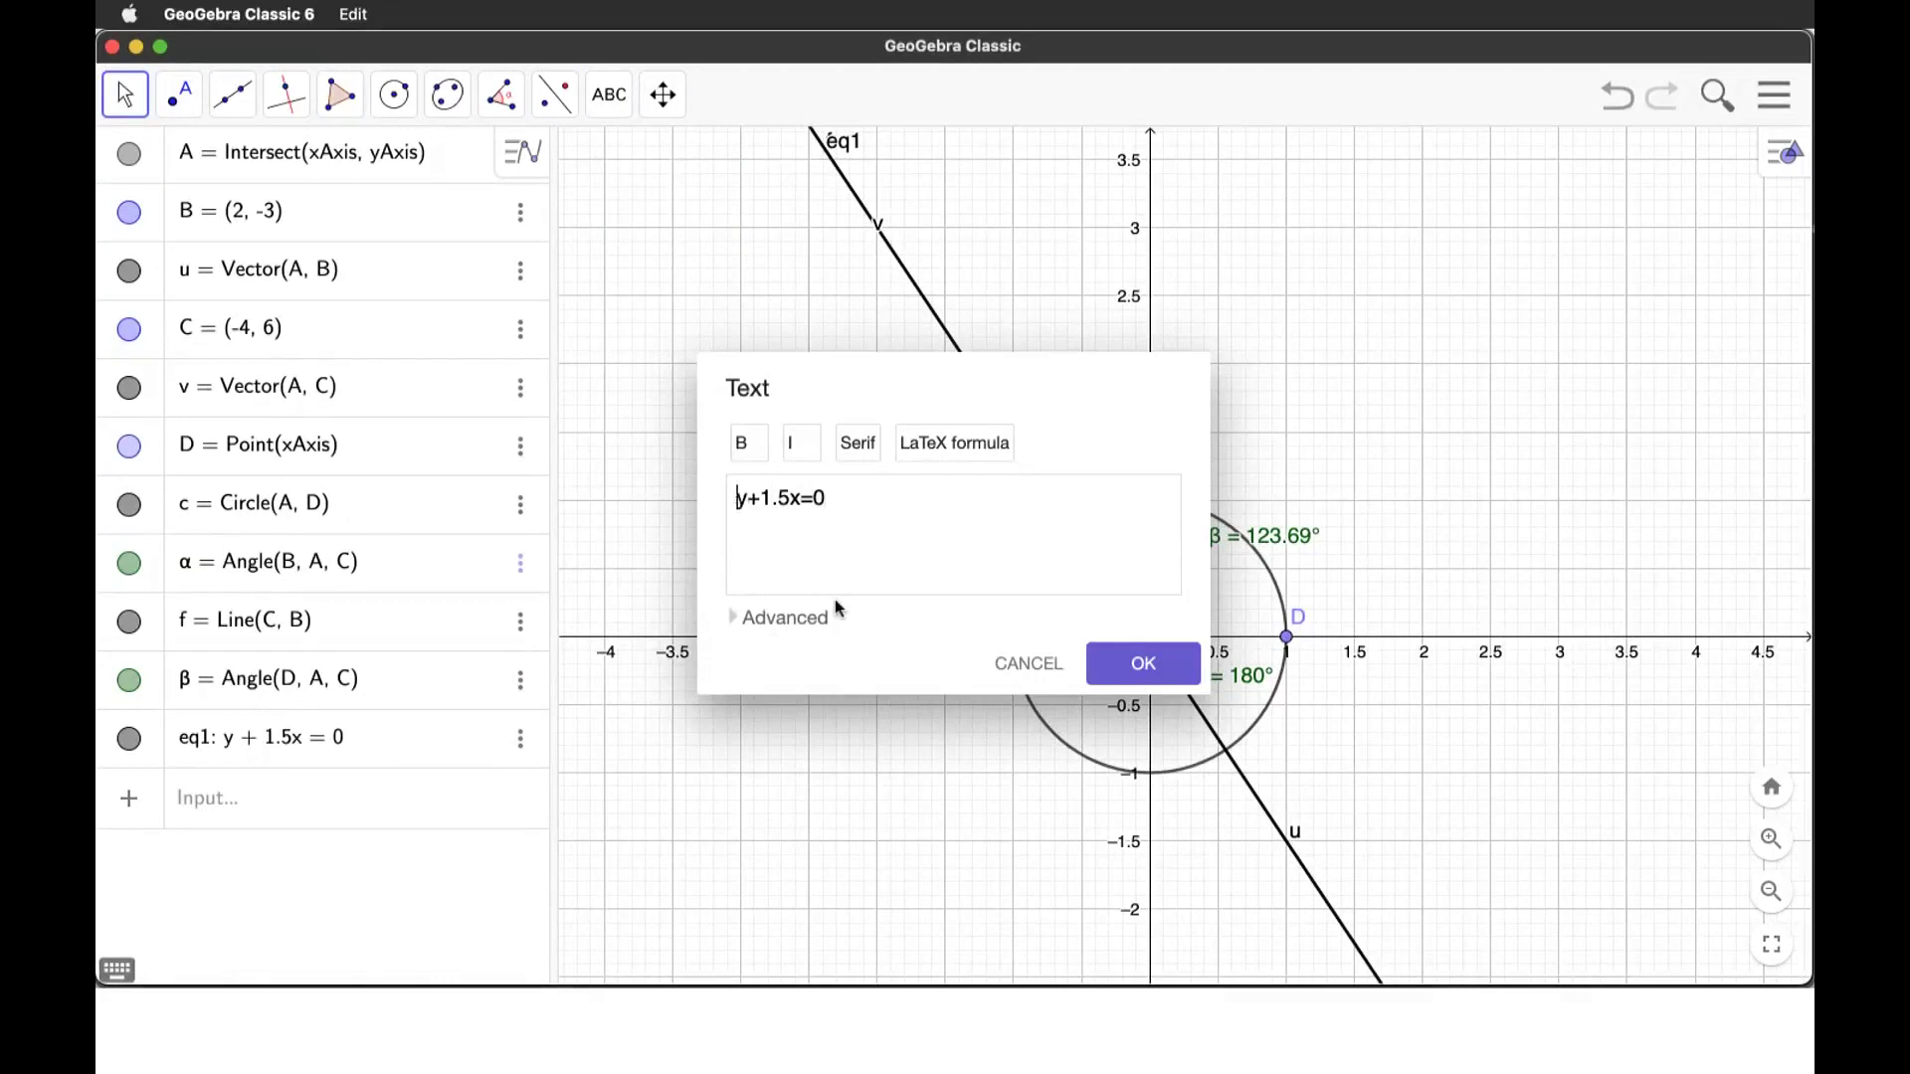
text({)
click(863, 506)
text(span(v1,v2))
text(=)
key(Return)
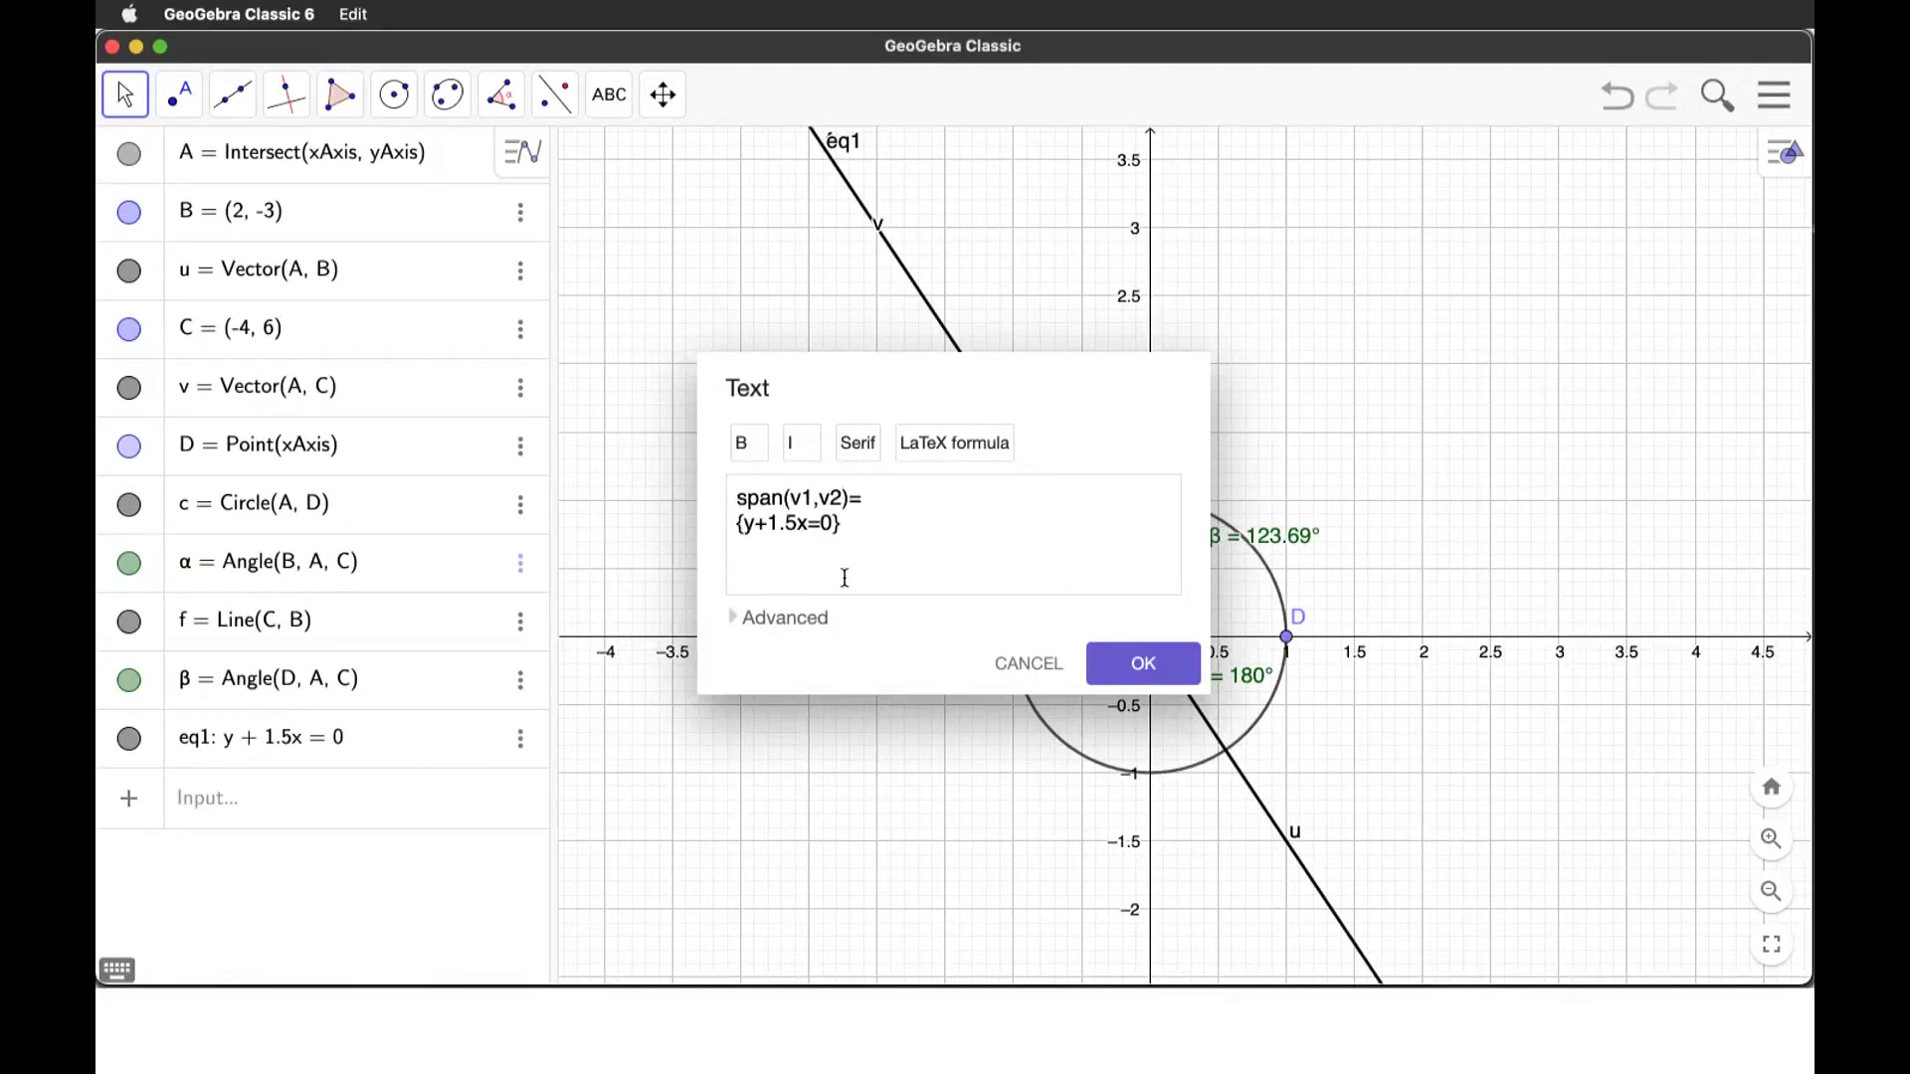
click(1135, 659)
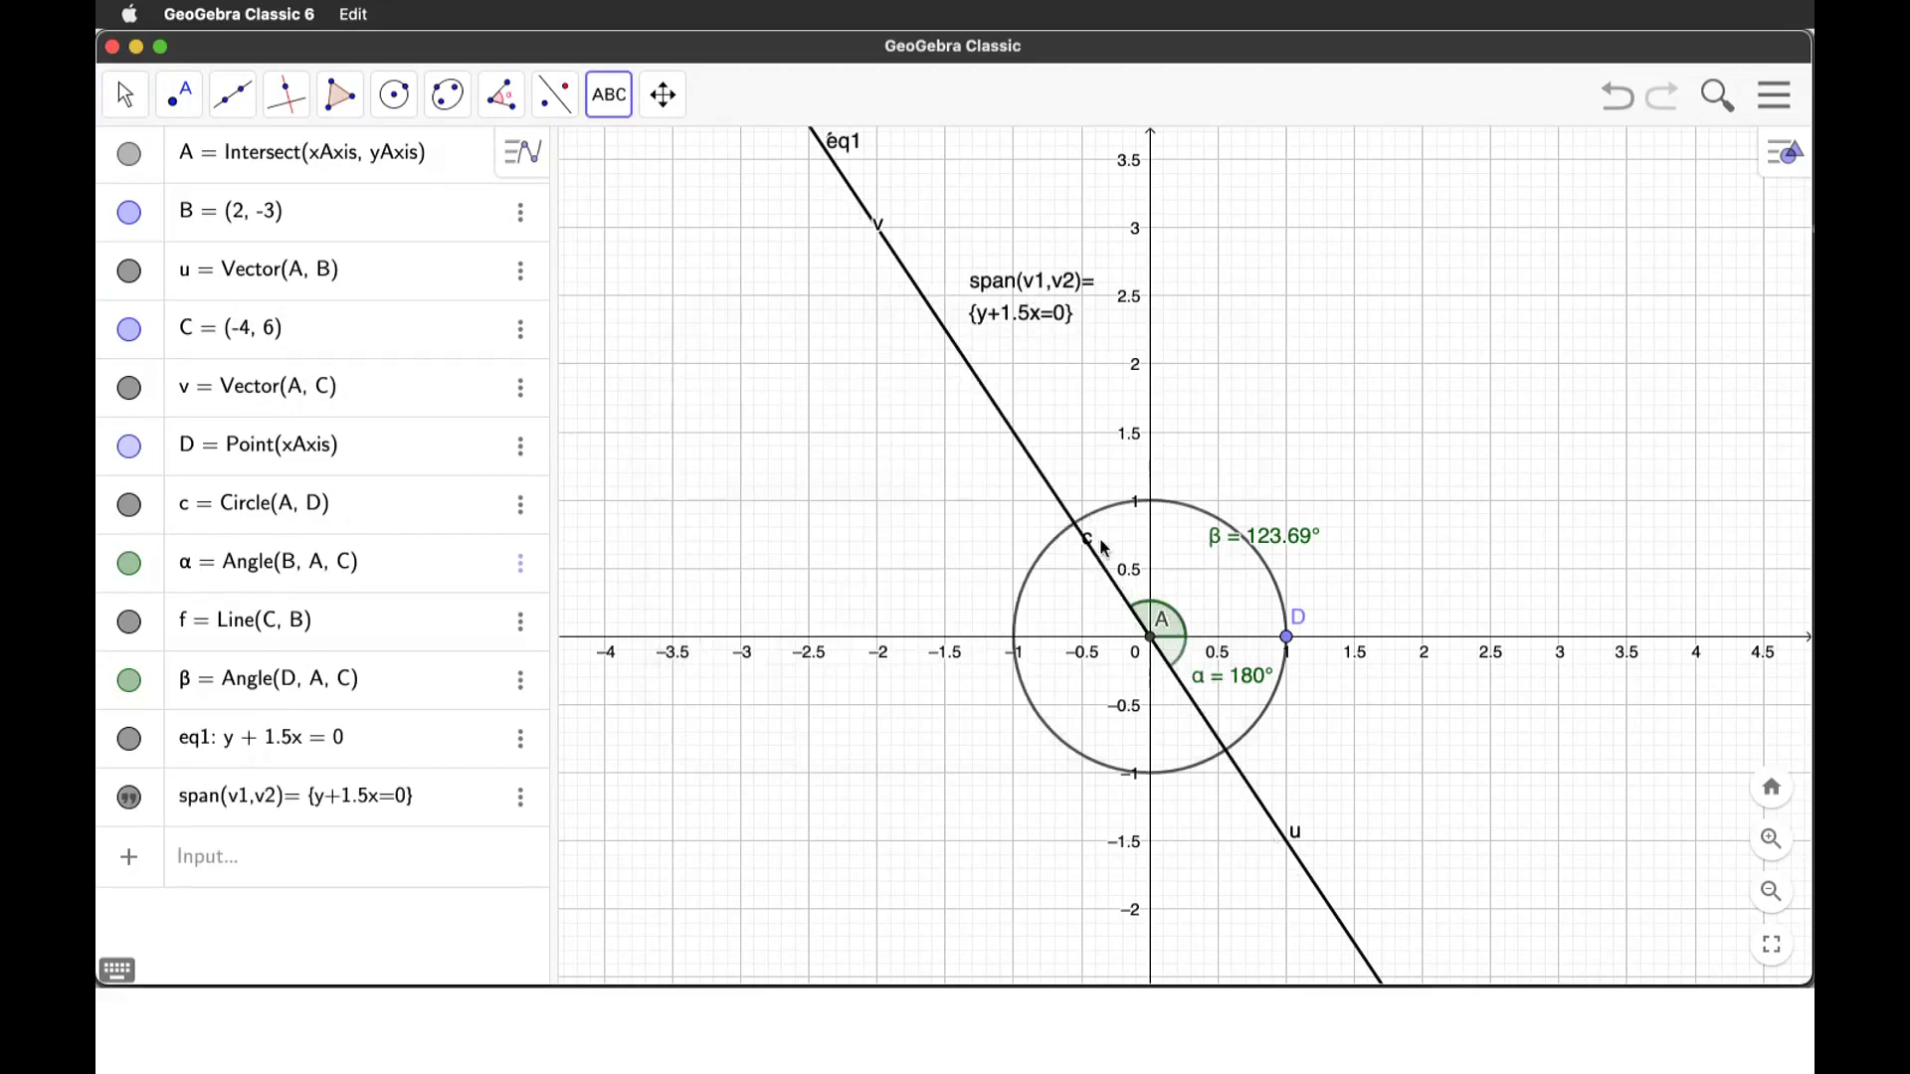
Step: Add the text label 'dimensión de la recta es 1' below the span label
click(803, 416)
text(dimensión de la rect)
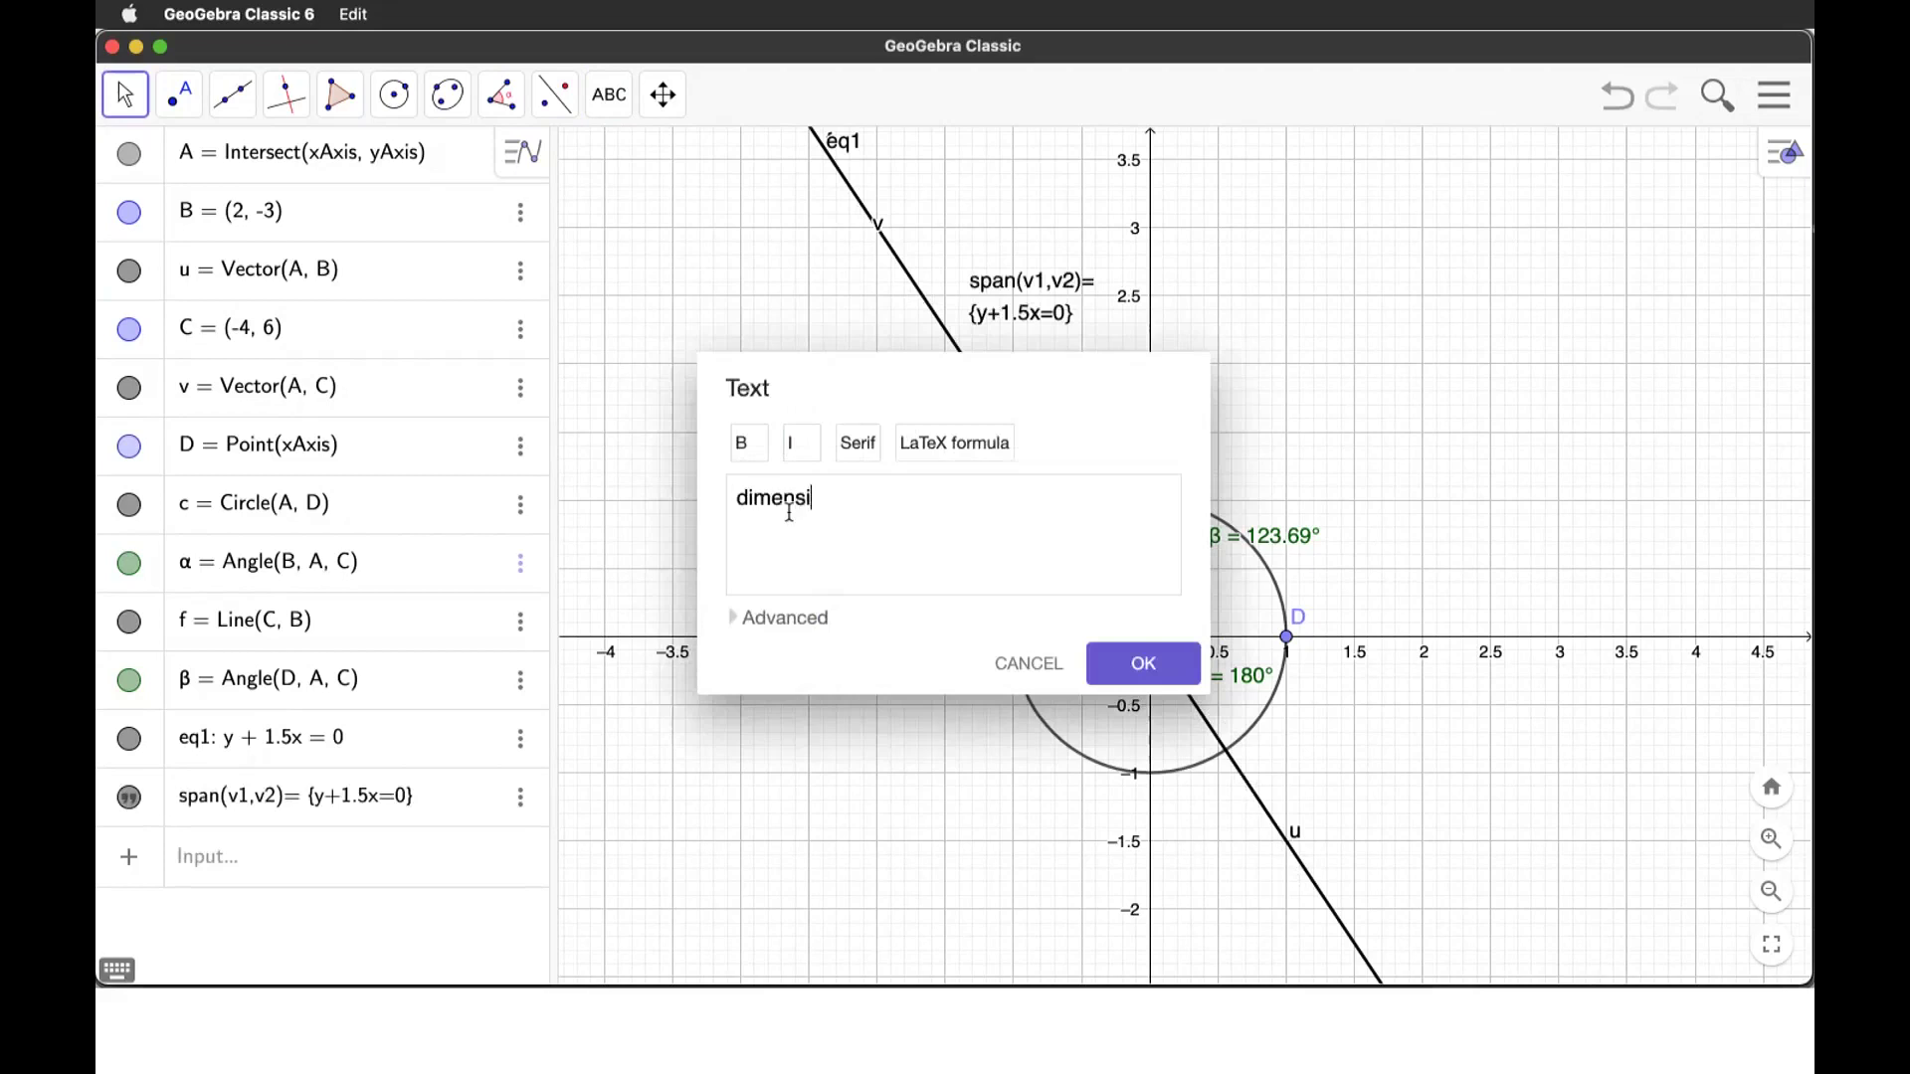
text(a es 1)
click(1131, 664)
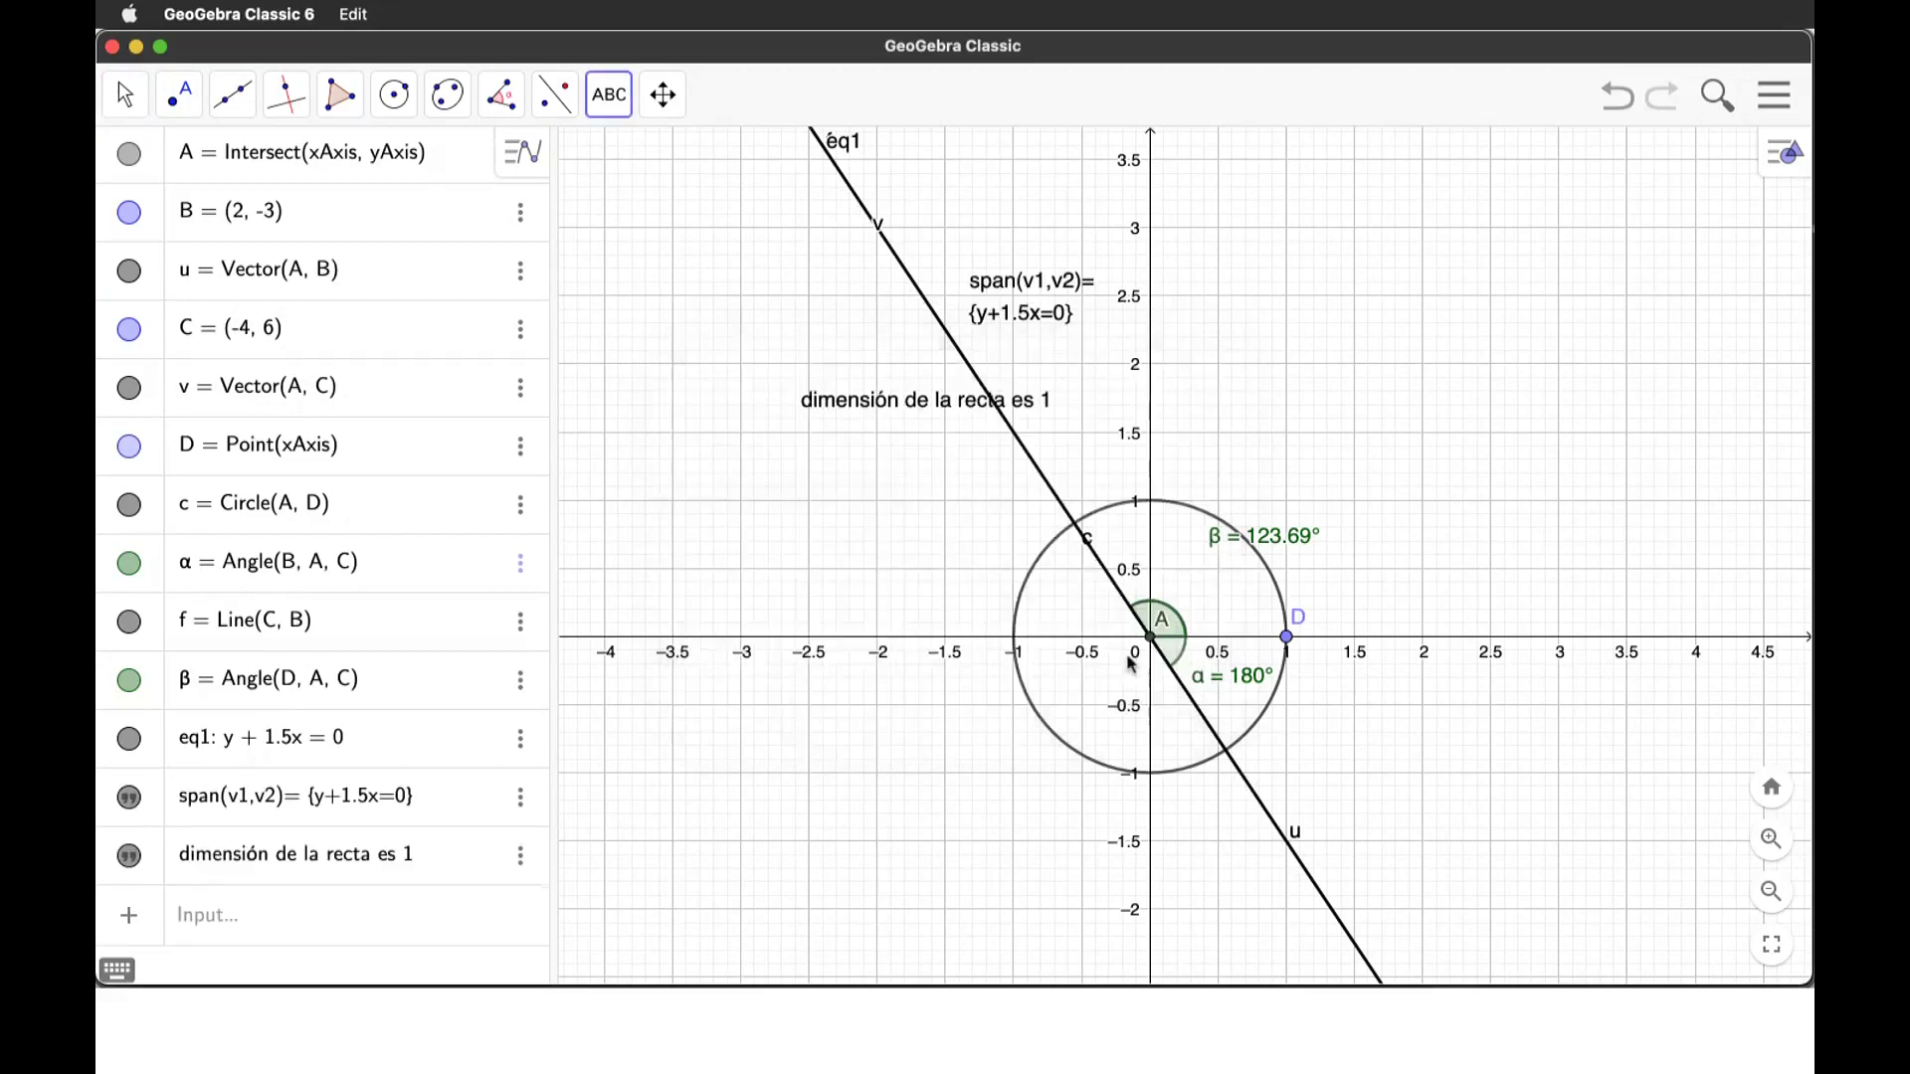
Step: Add the label 'rank(M)=1' beneath it and begin a LaTeX '\rho' text
click(836, 485)
text(rank(M)=1)
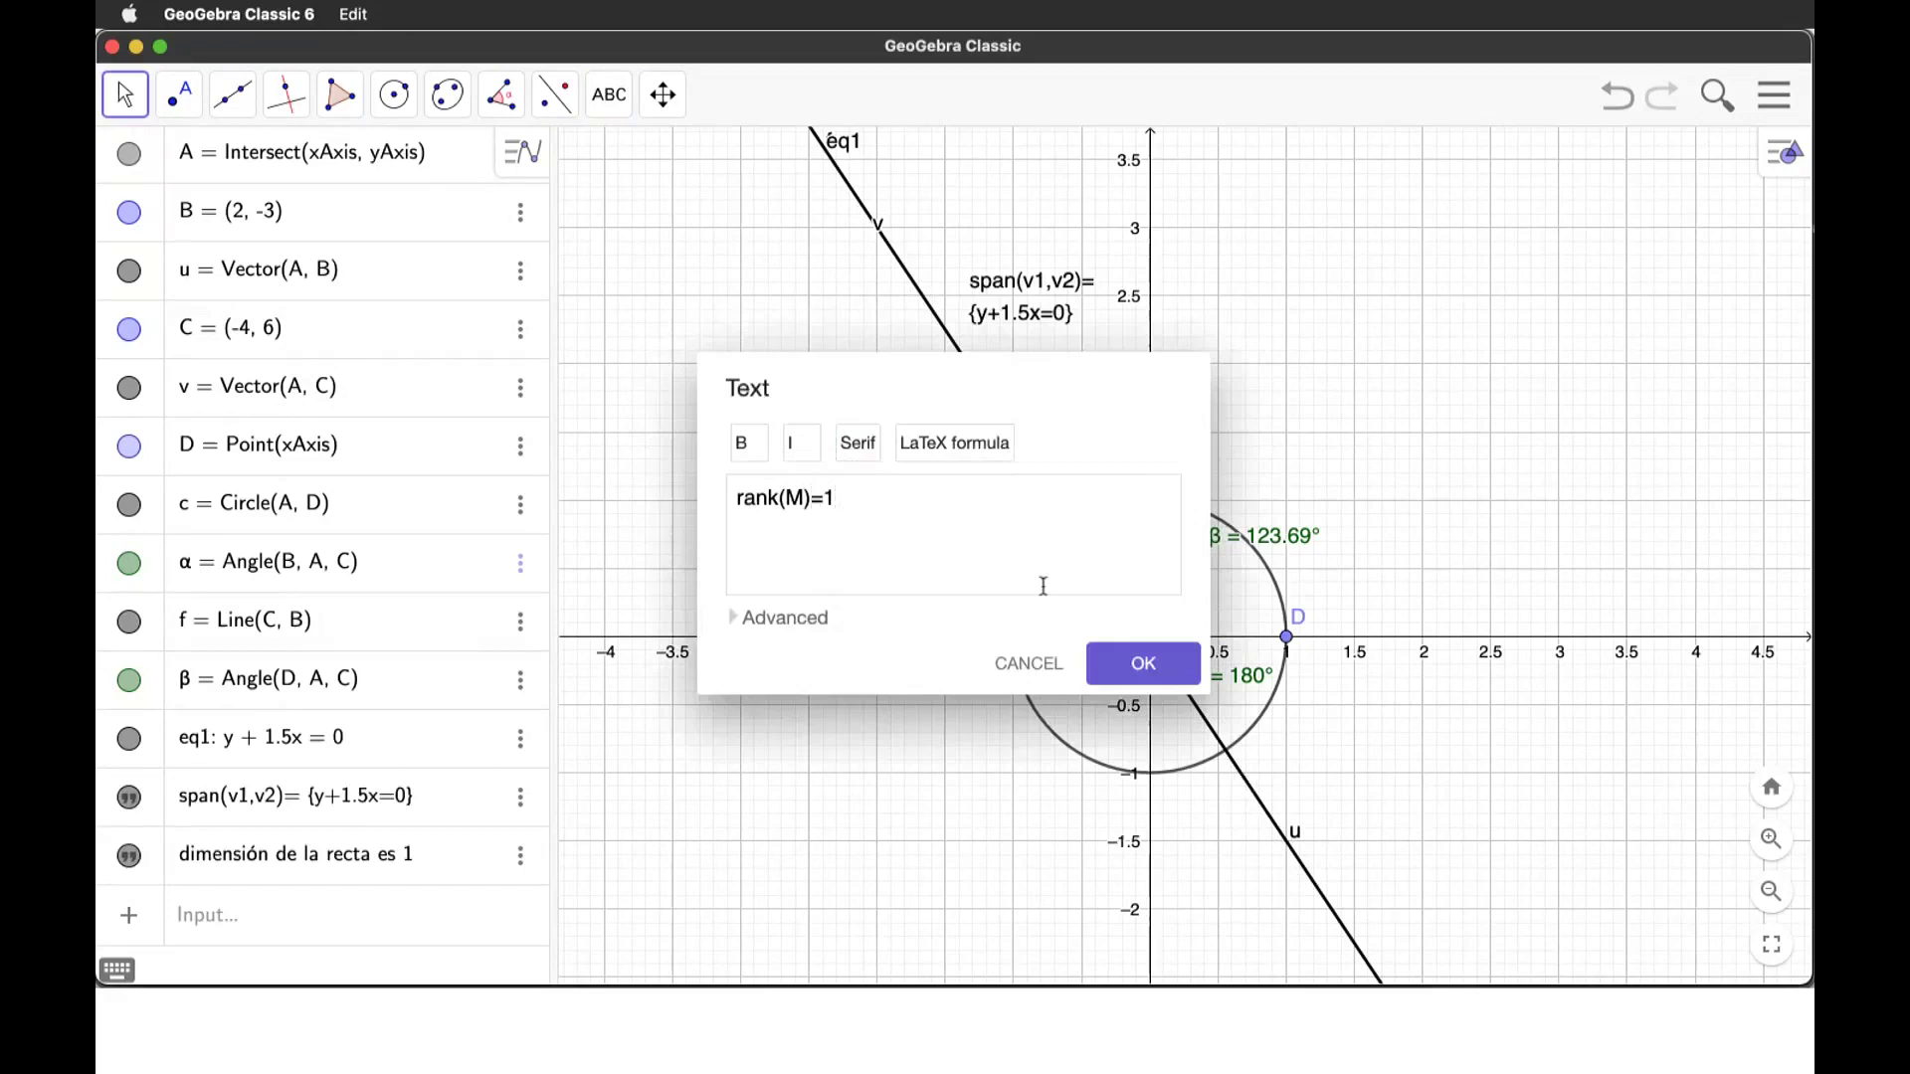
click(1144, 663)
click(917, 494)
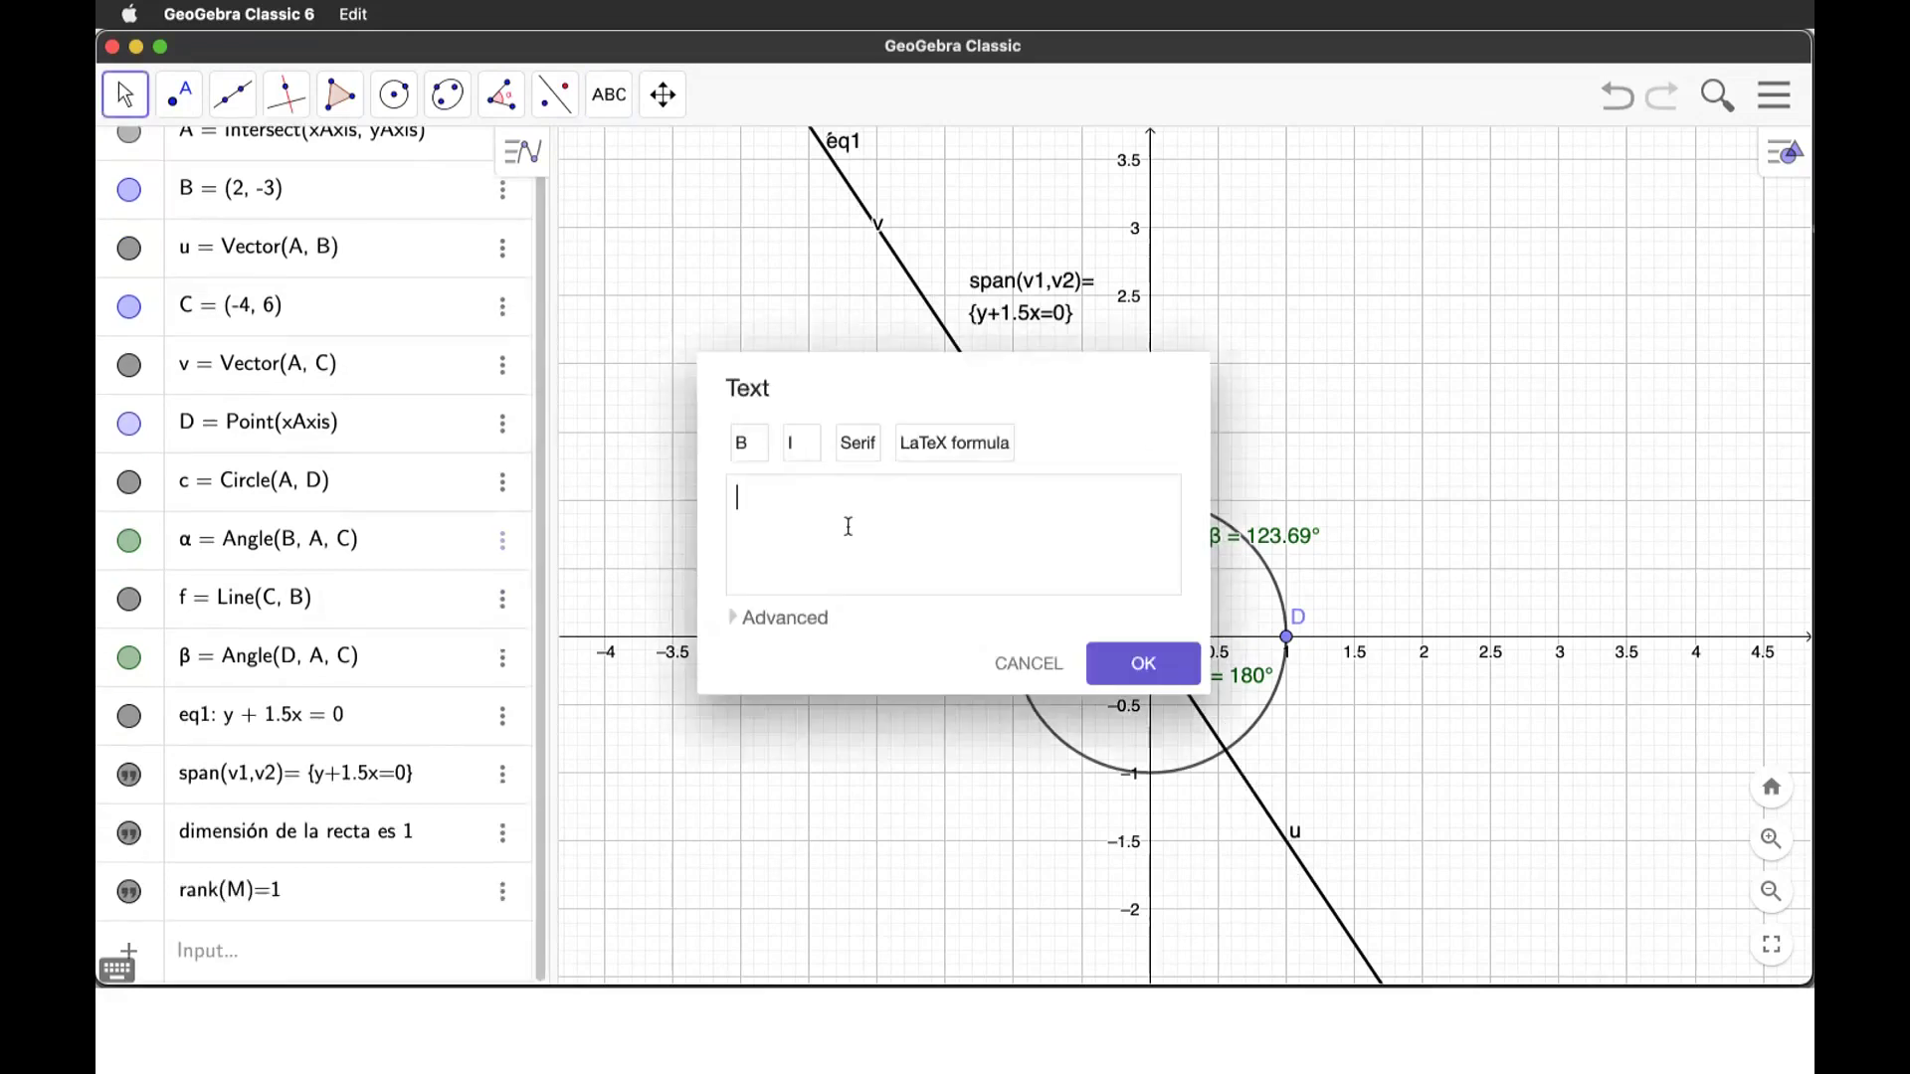
text(\rho)
Step: Place the ρ symbol just beneath 'rank(M)=1', discarding an extra empty text label
click(1144, 663)
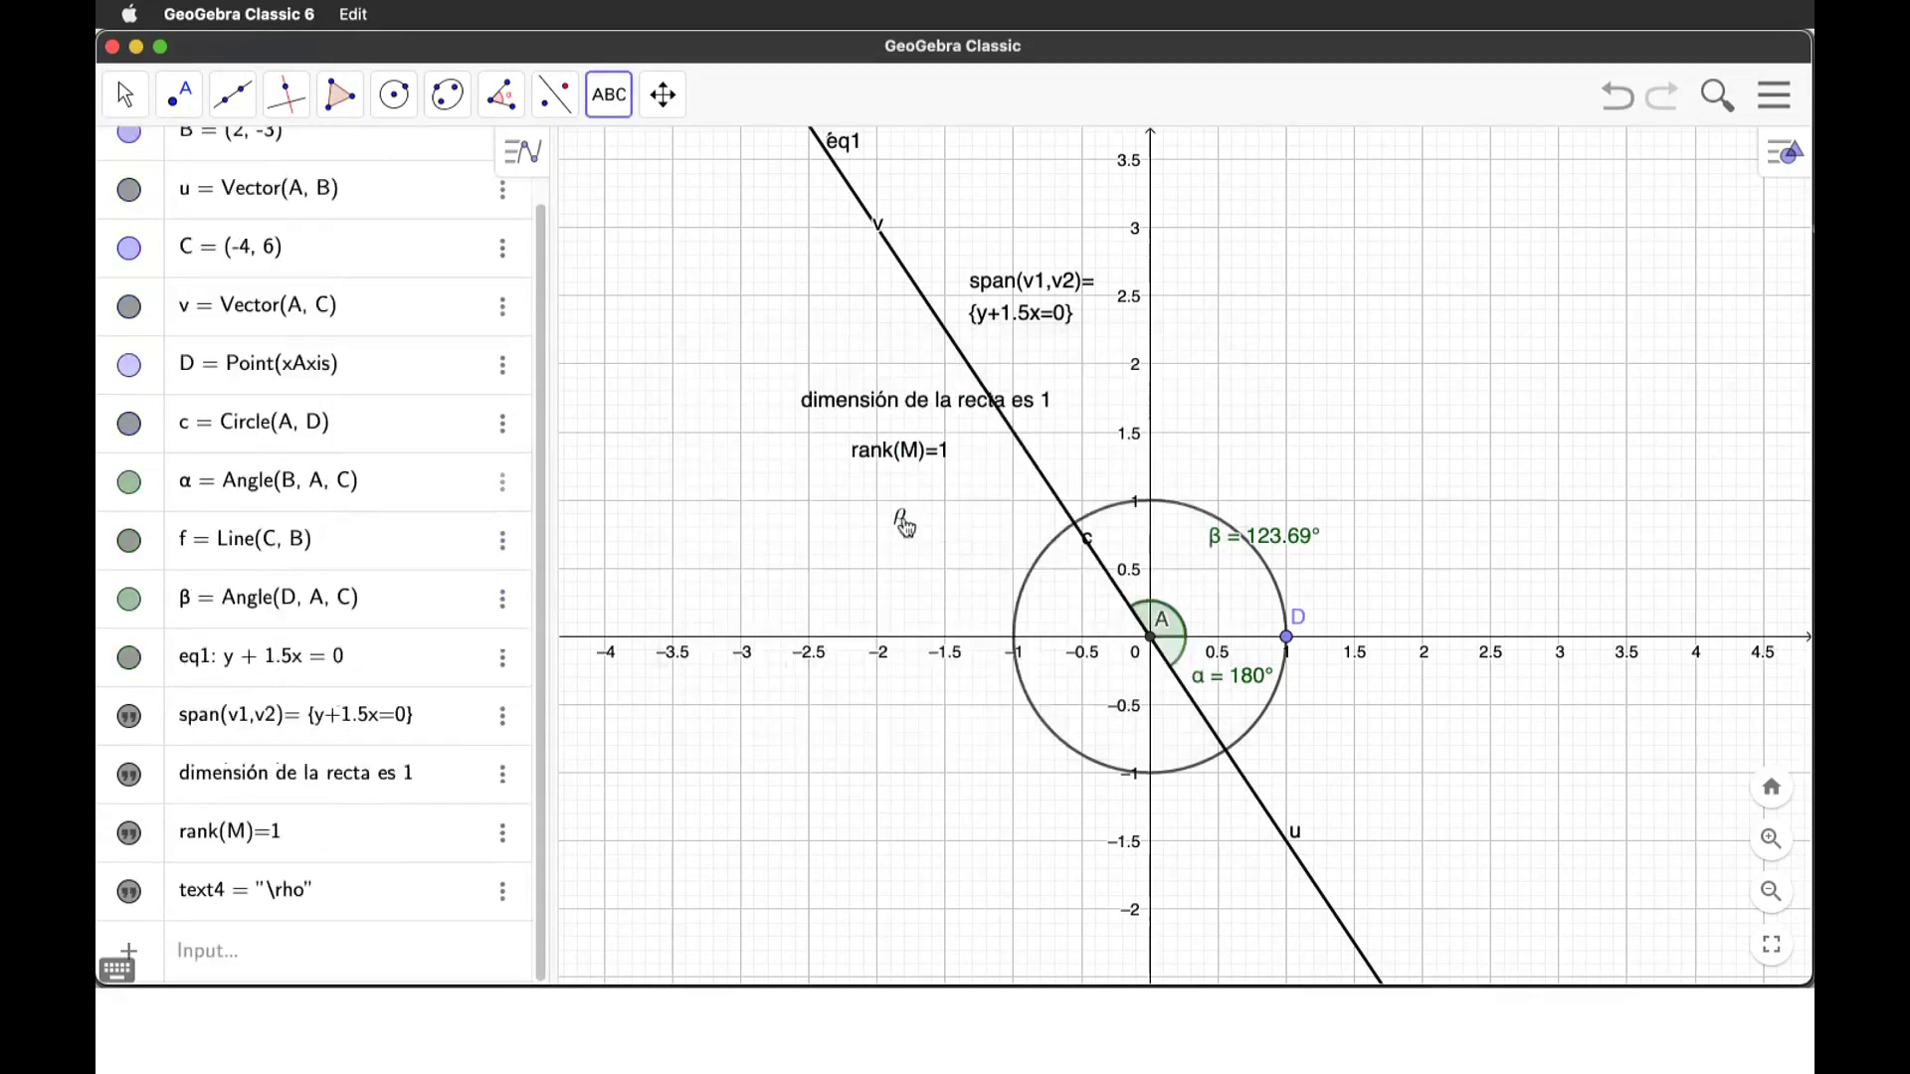
click(955, 517)
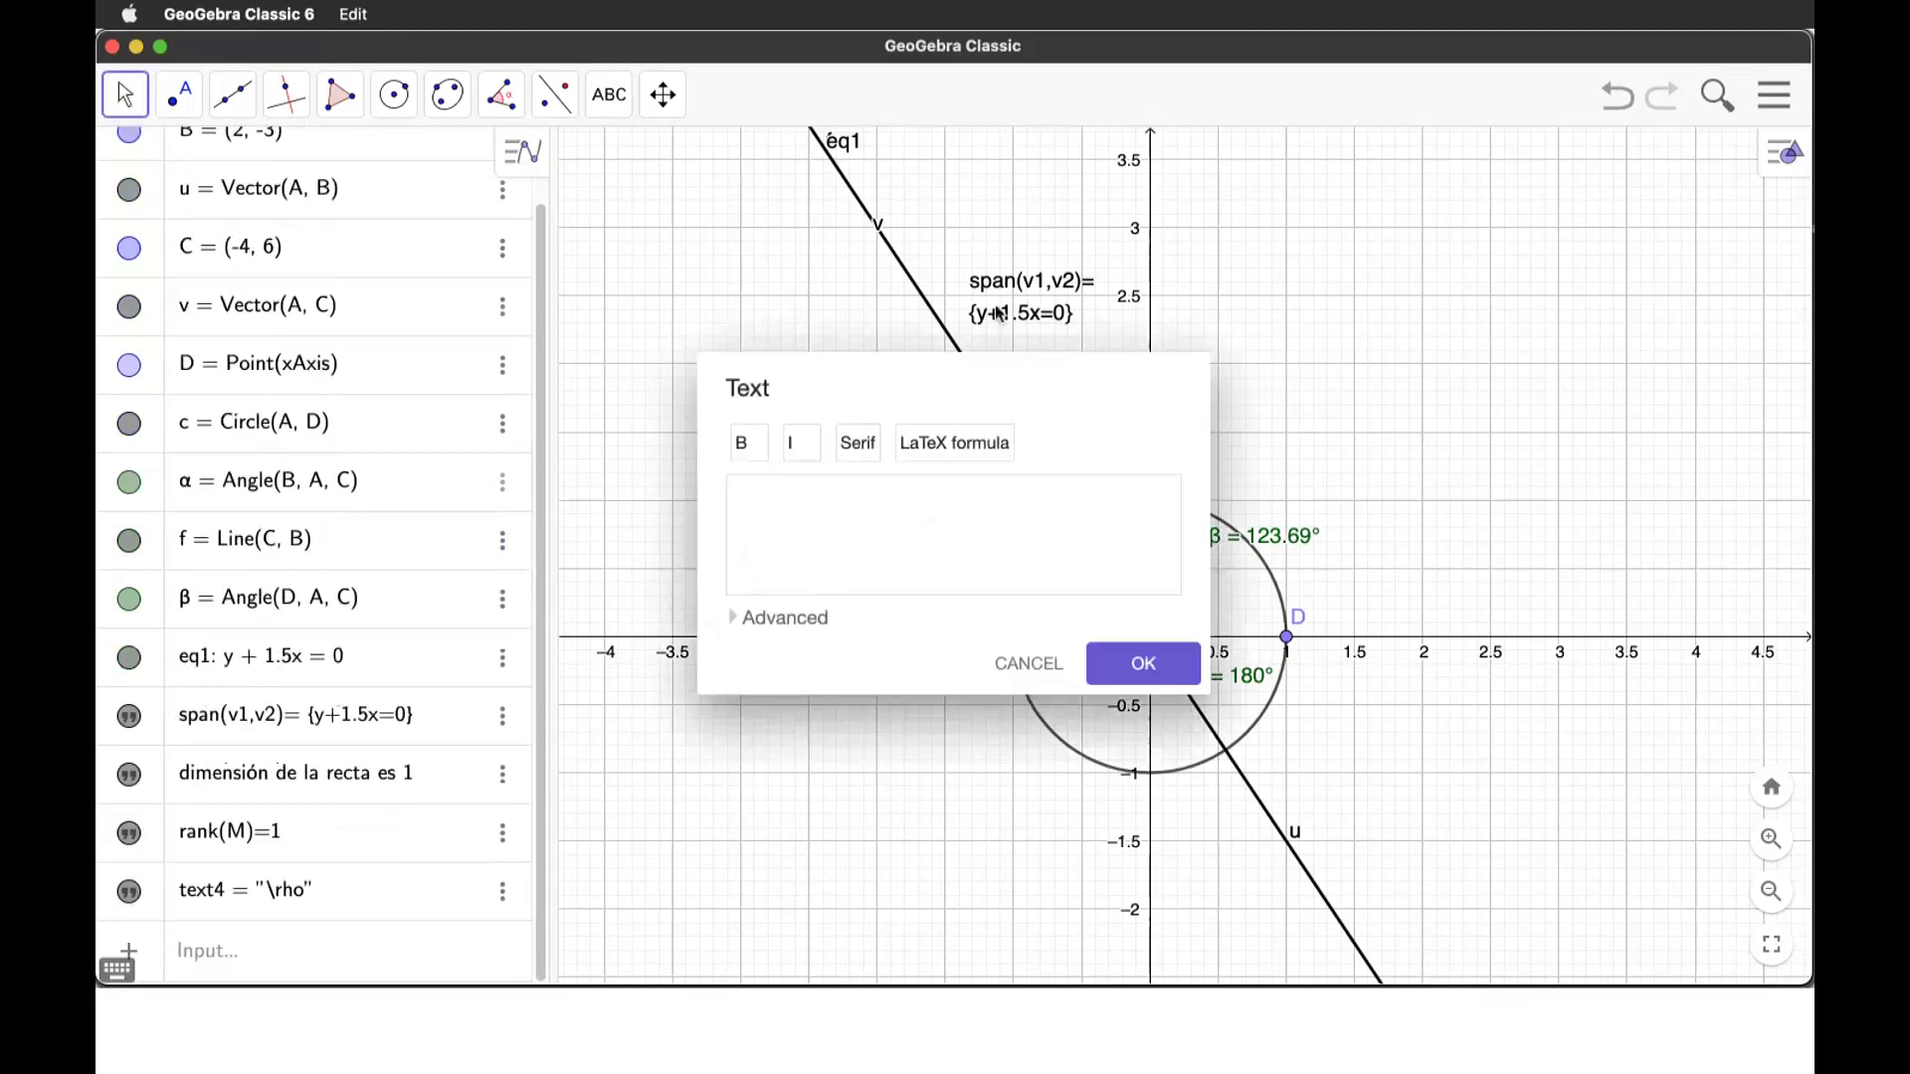
click(1040, 657)
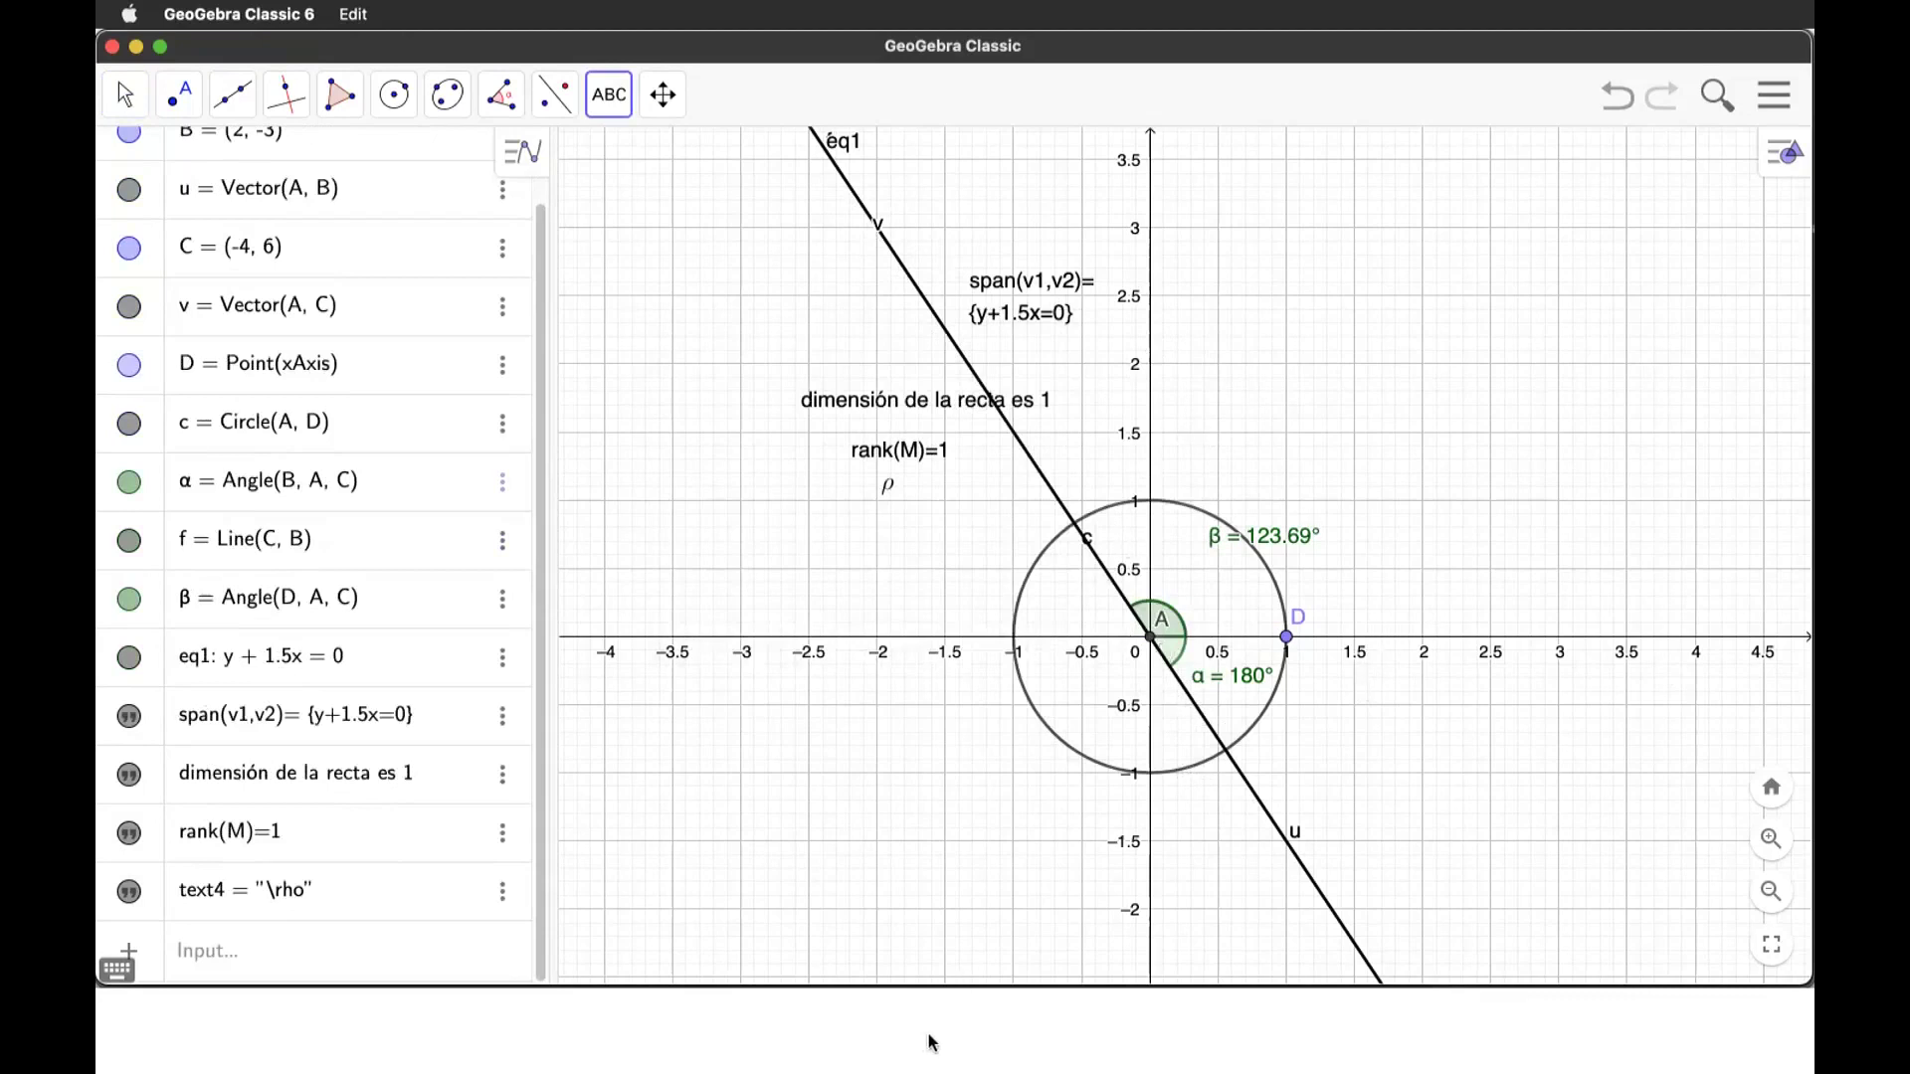
Step: In Excel, write 'Cómo encontrar el kernel o núcleo de la matriz' in B11
key(super+Tab)
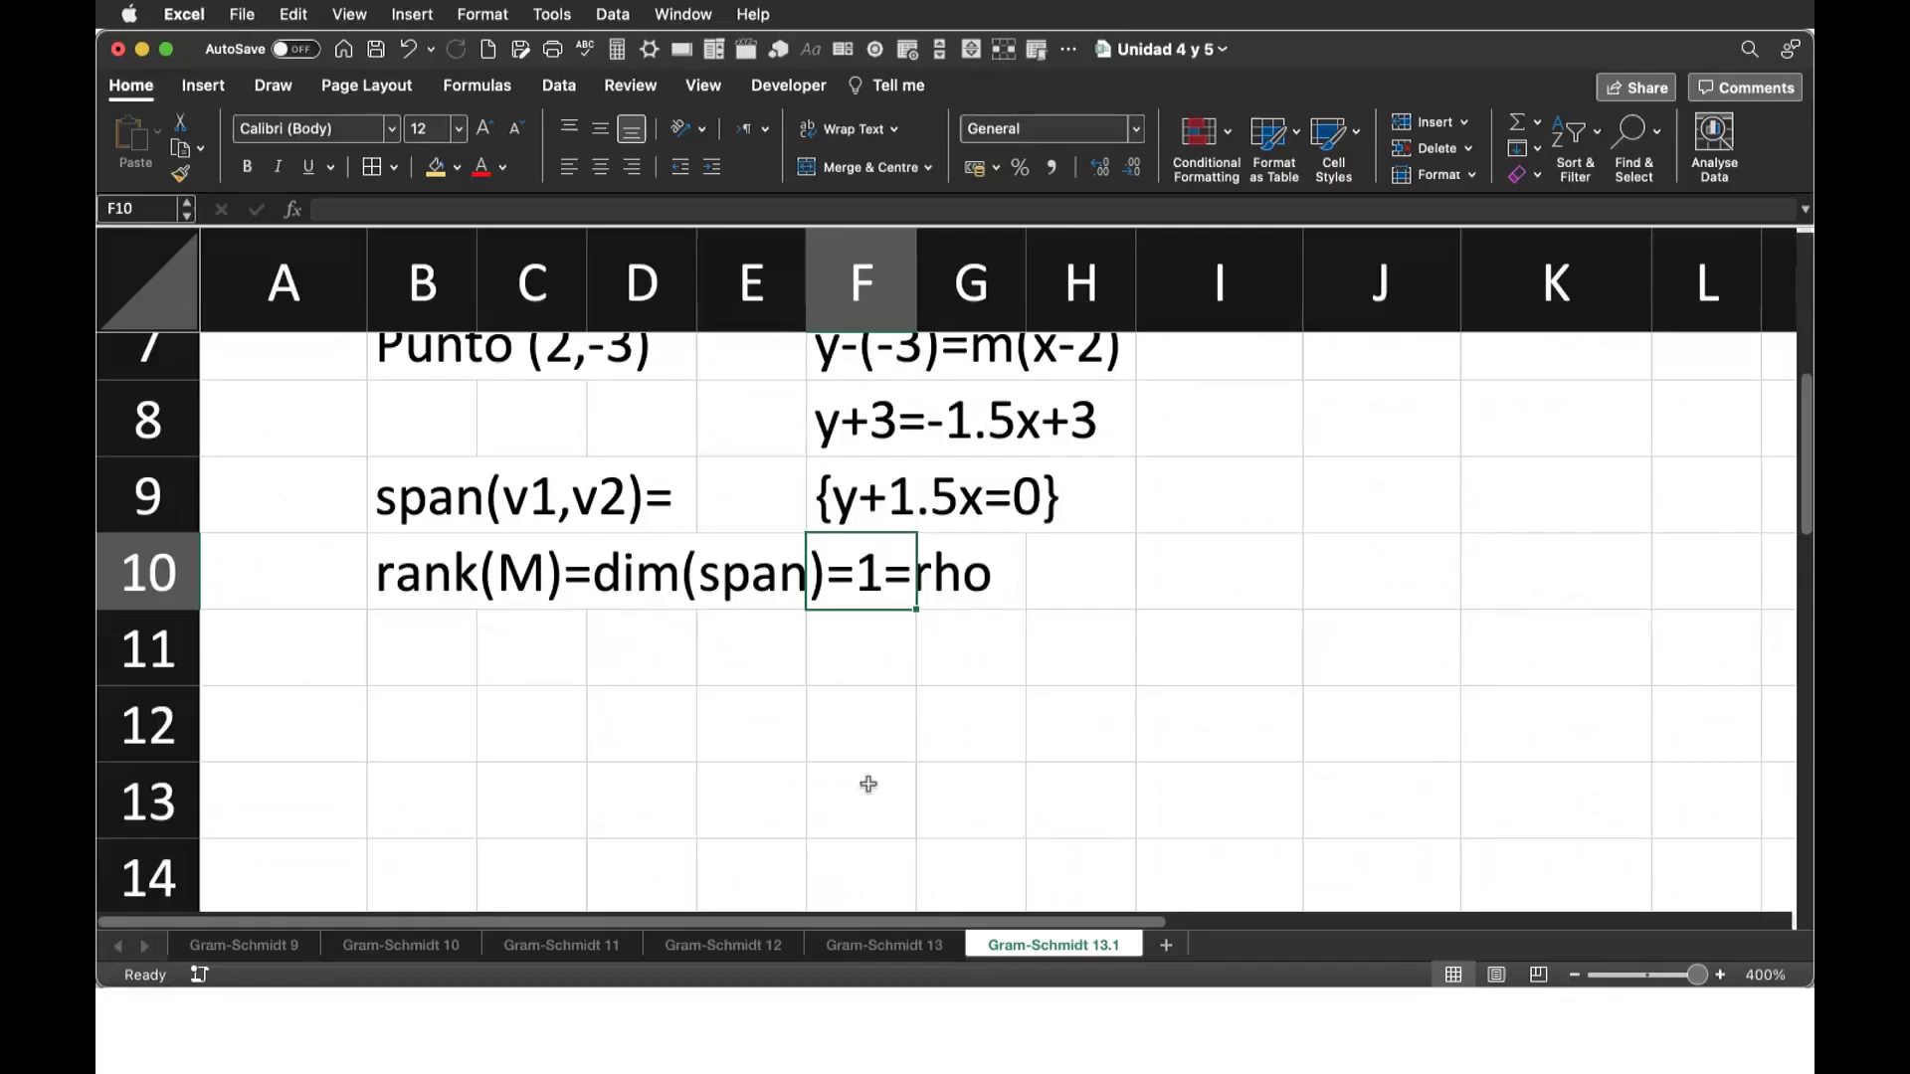
click(398, 652)
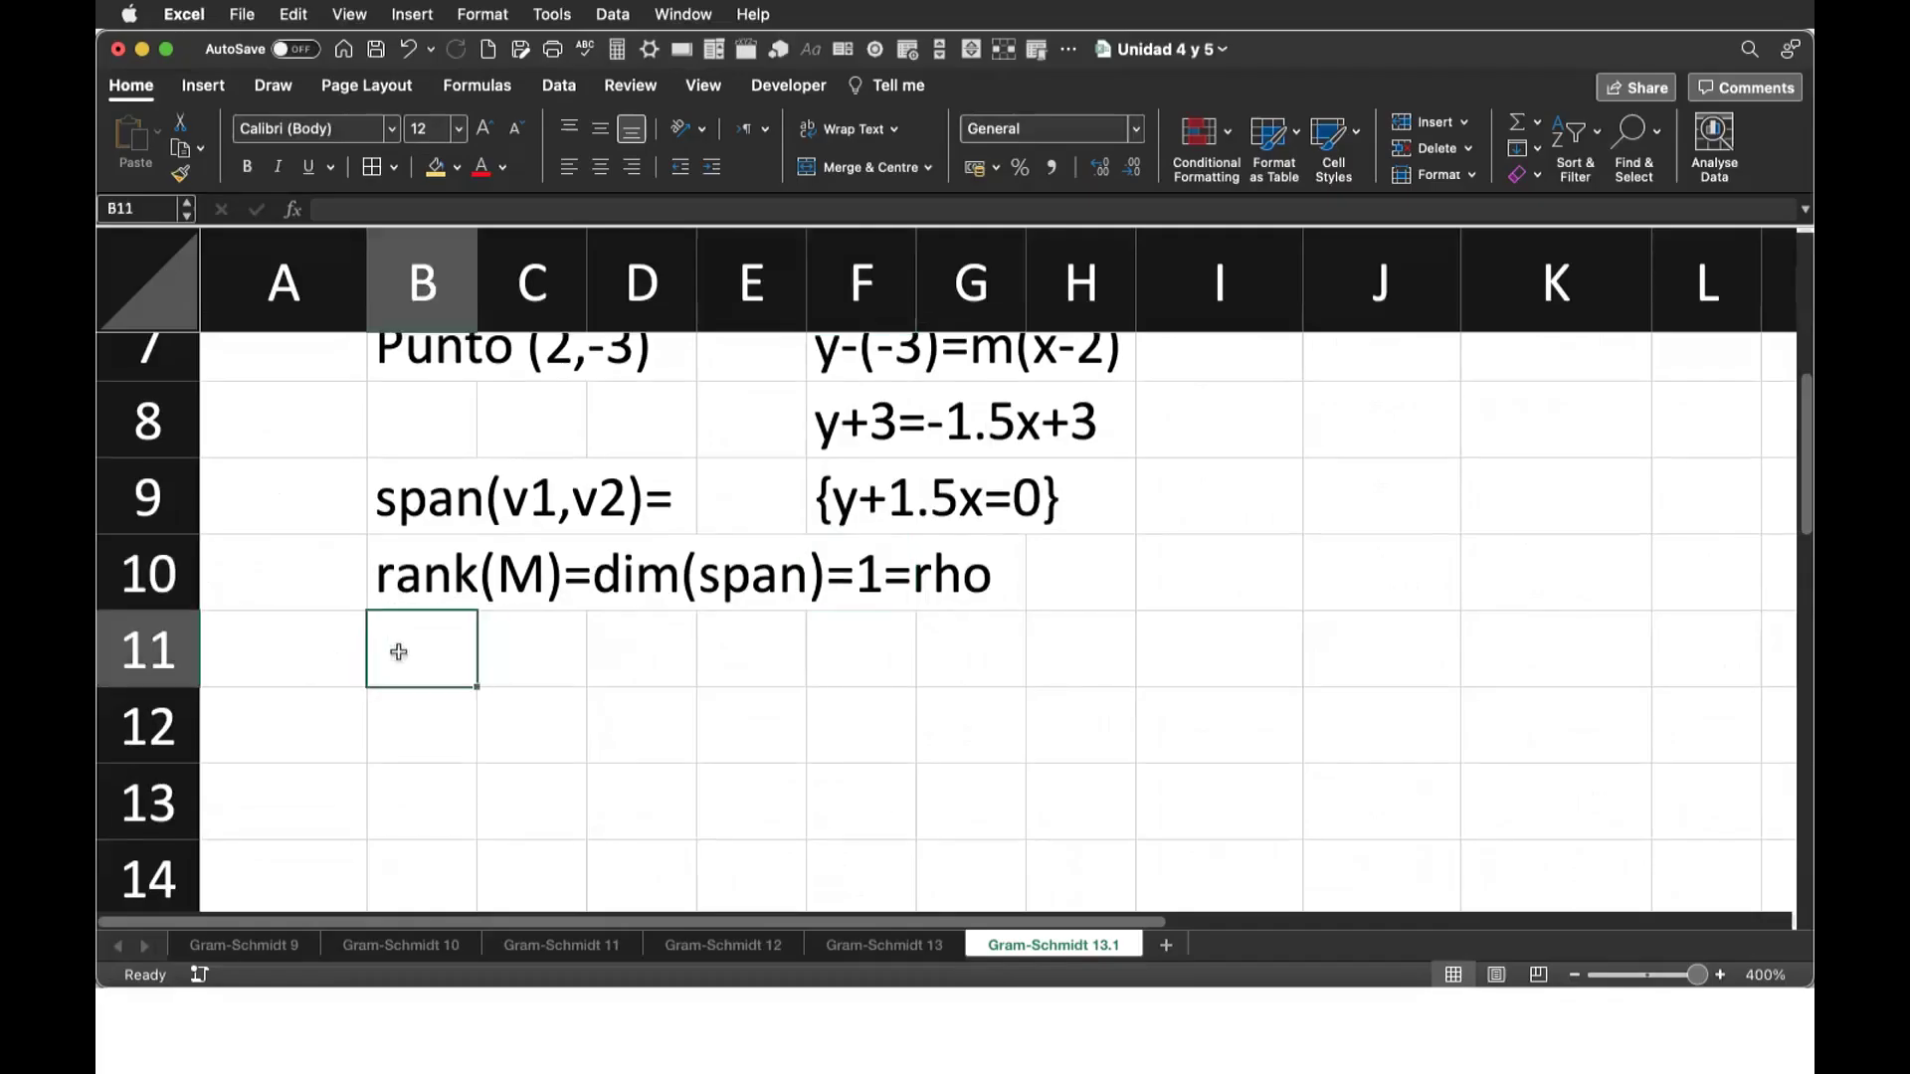
text(Cómo)
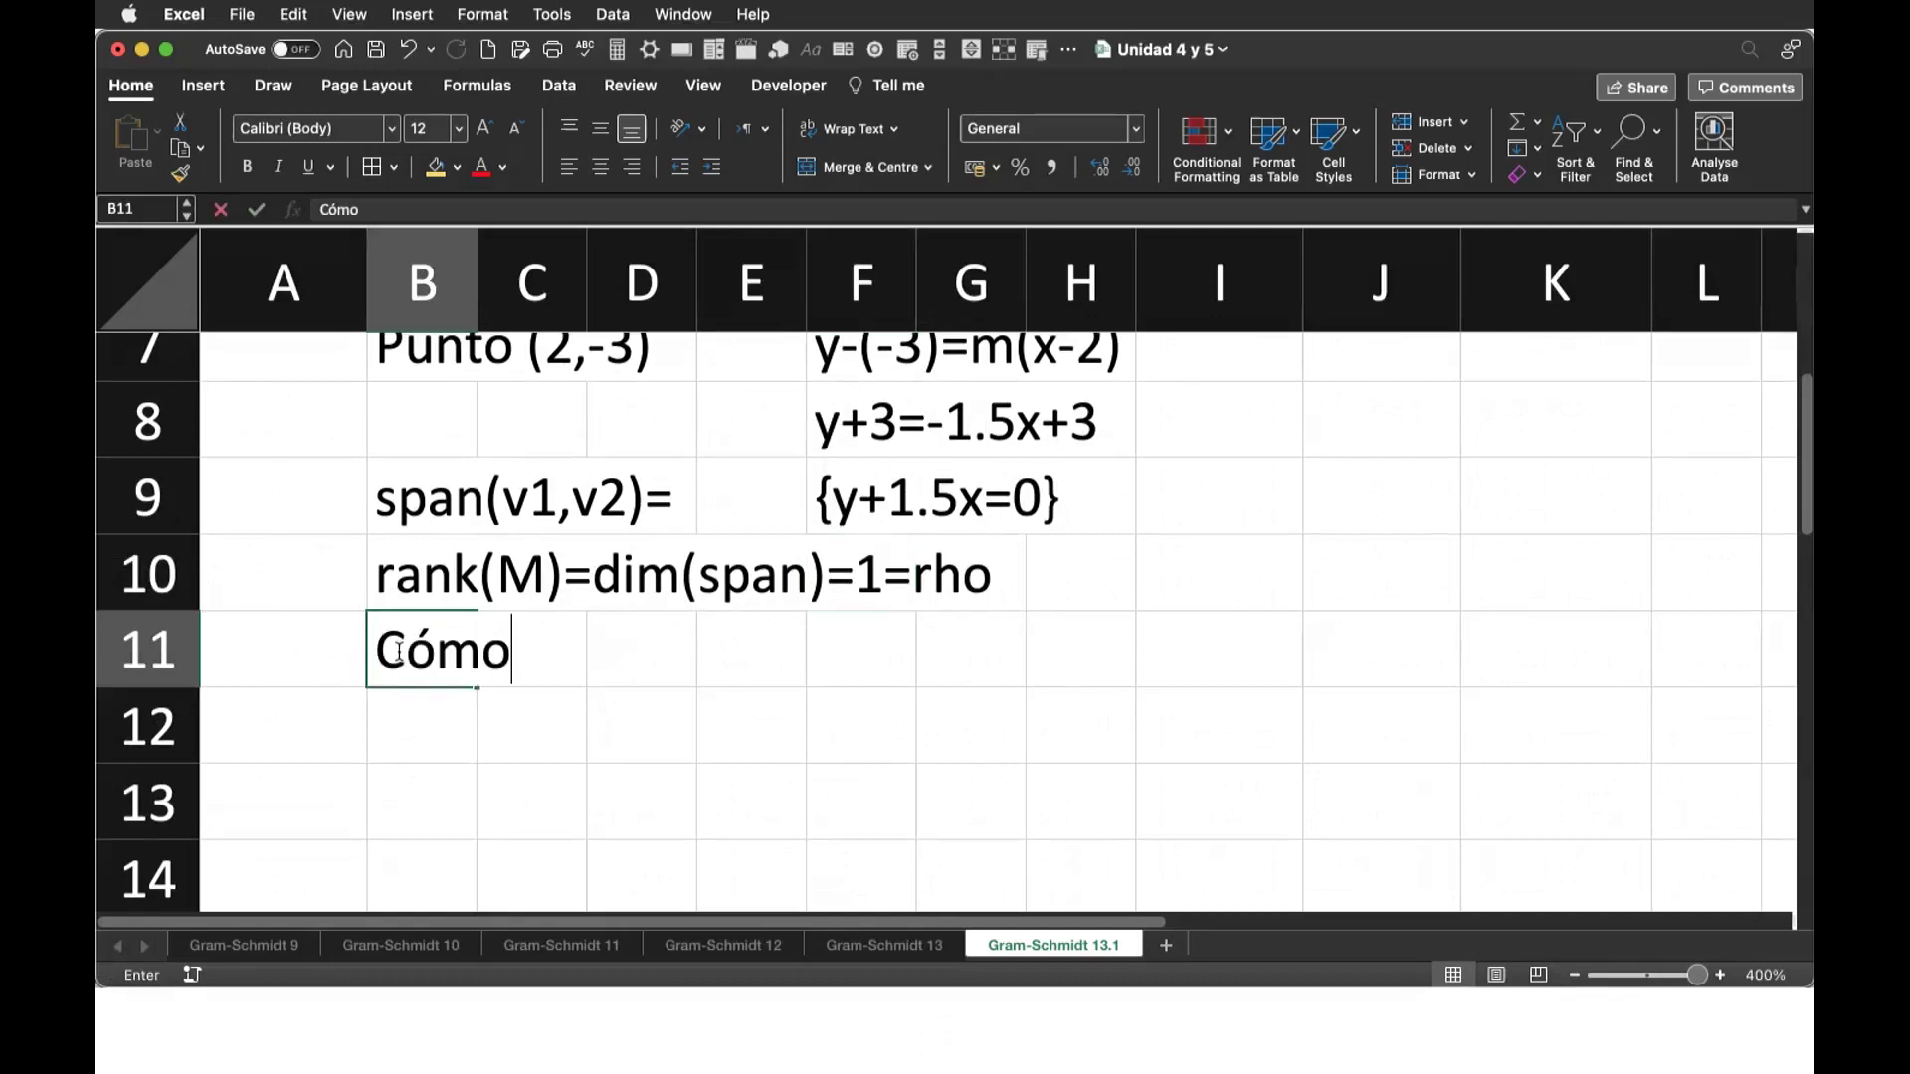
text( encontrar el)
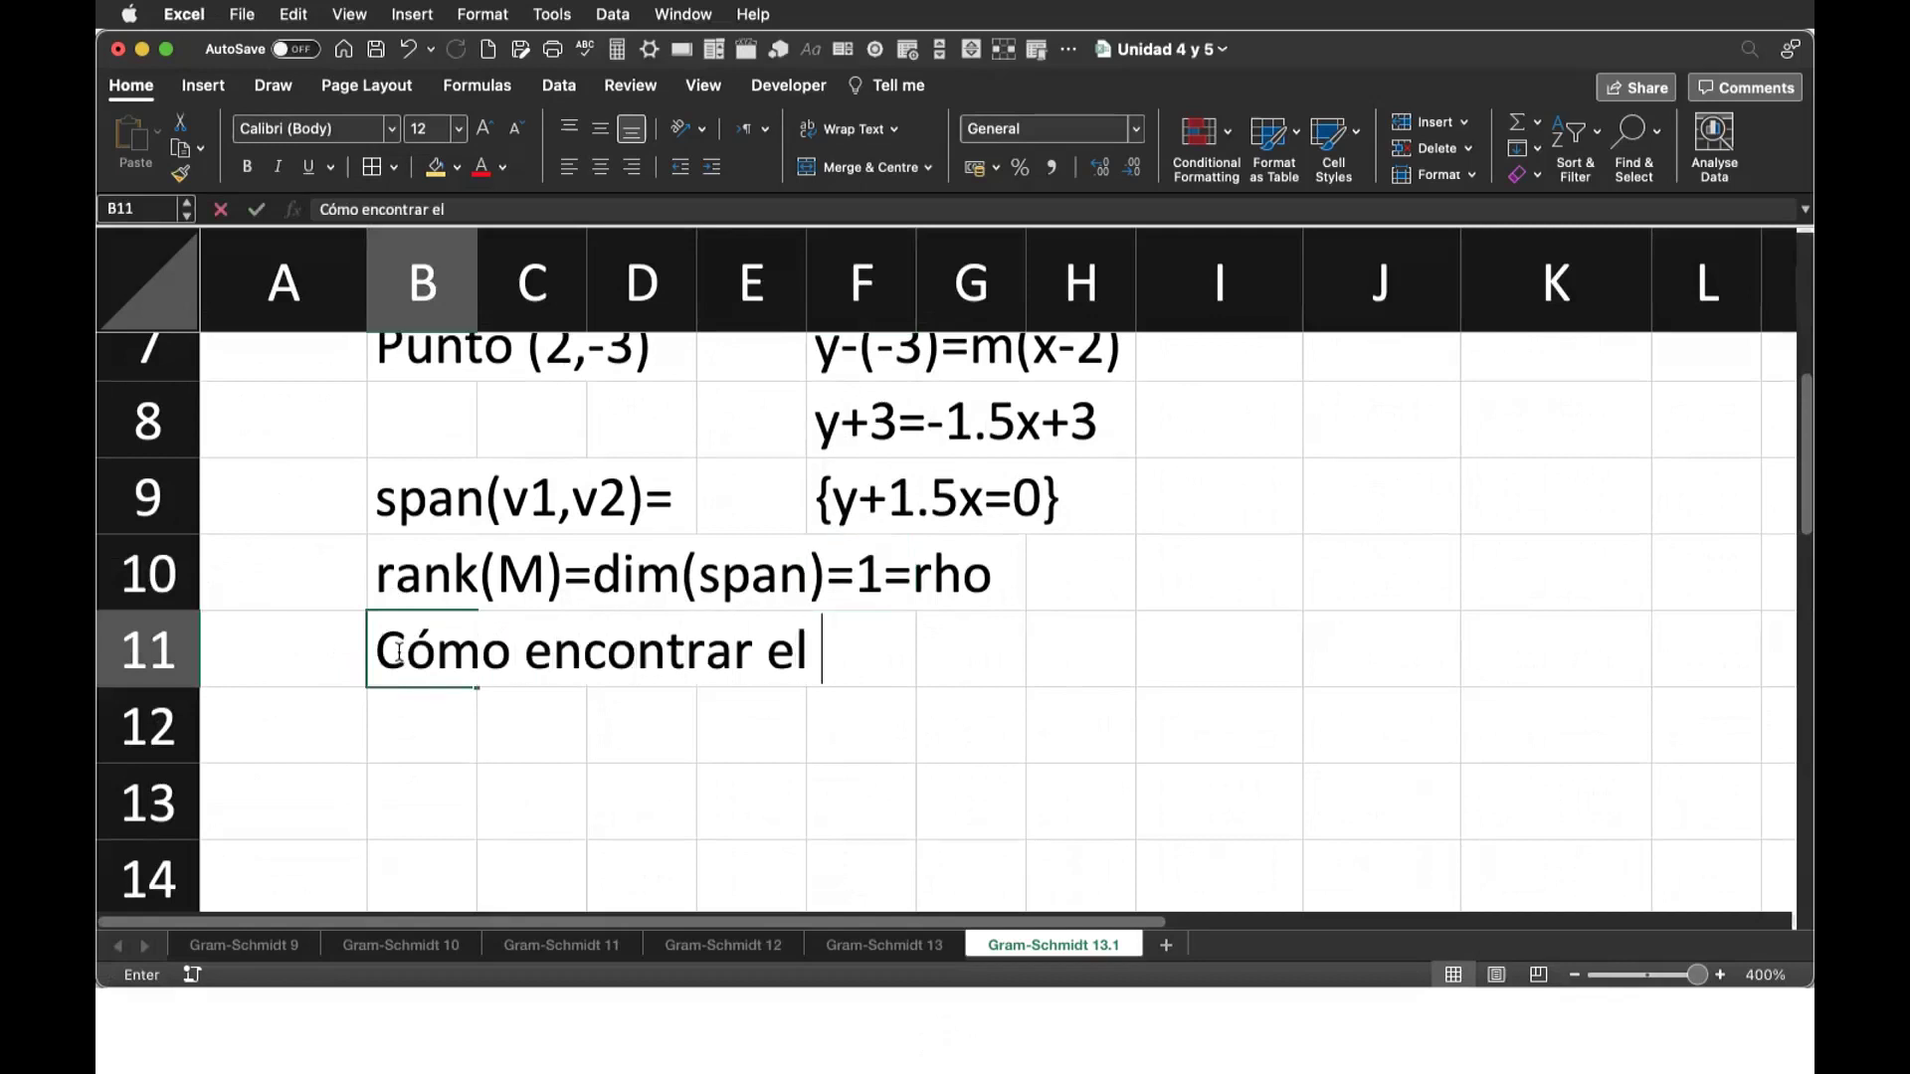
text( kérne)
key(BackSpace)
key(BackSpace)
key(BackSpace)
key(BackSpace)
text(ernel )
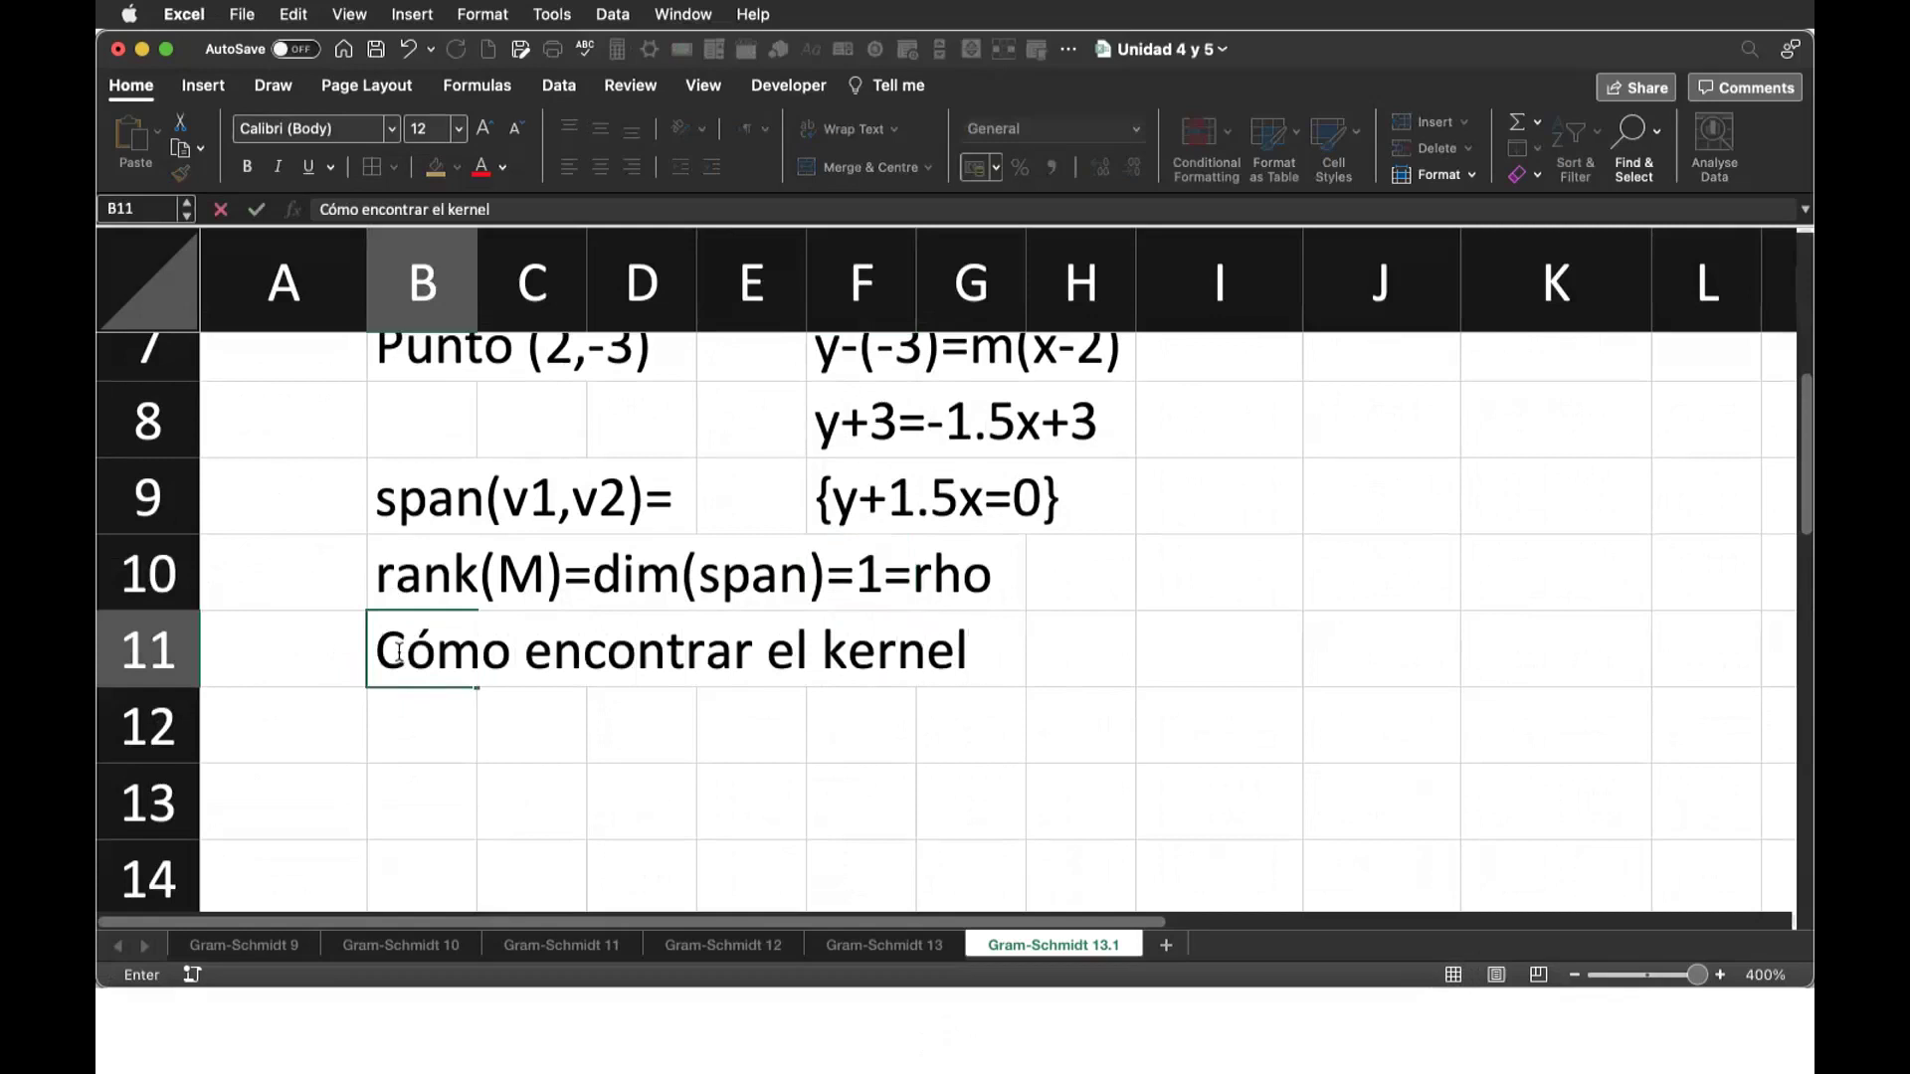
text(o núcleo de la matrix)
key(BackSpace)
text(z)
key(Return)
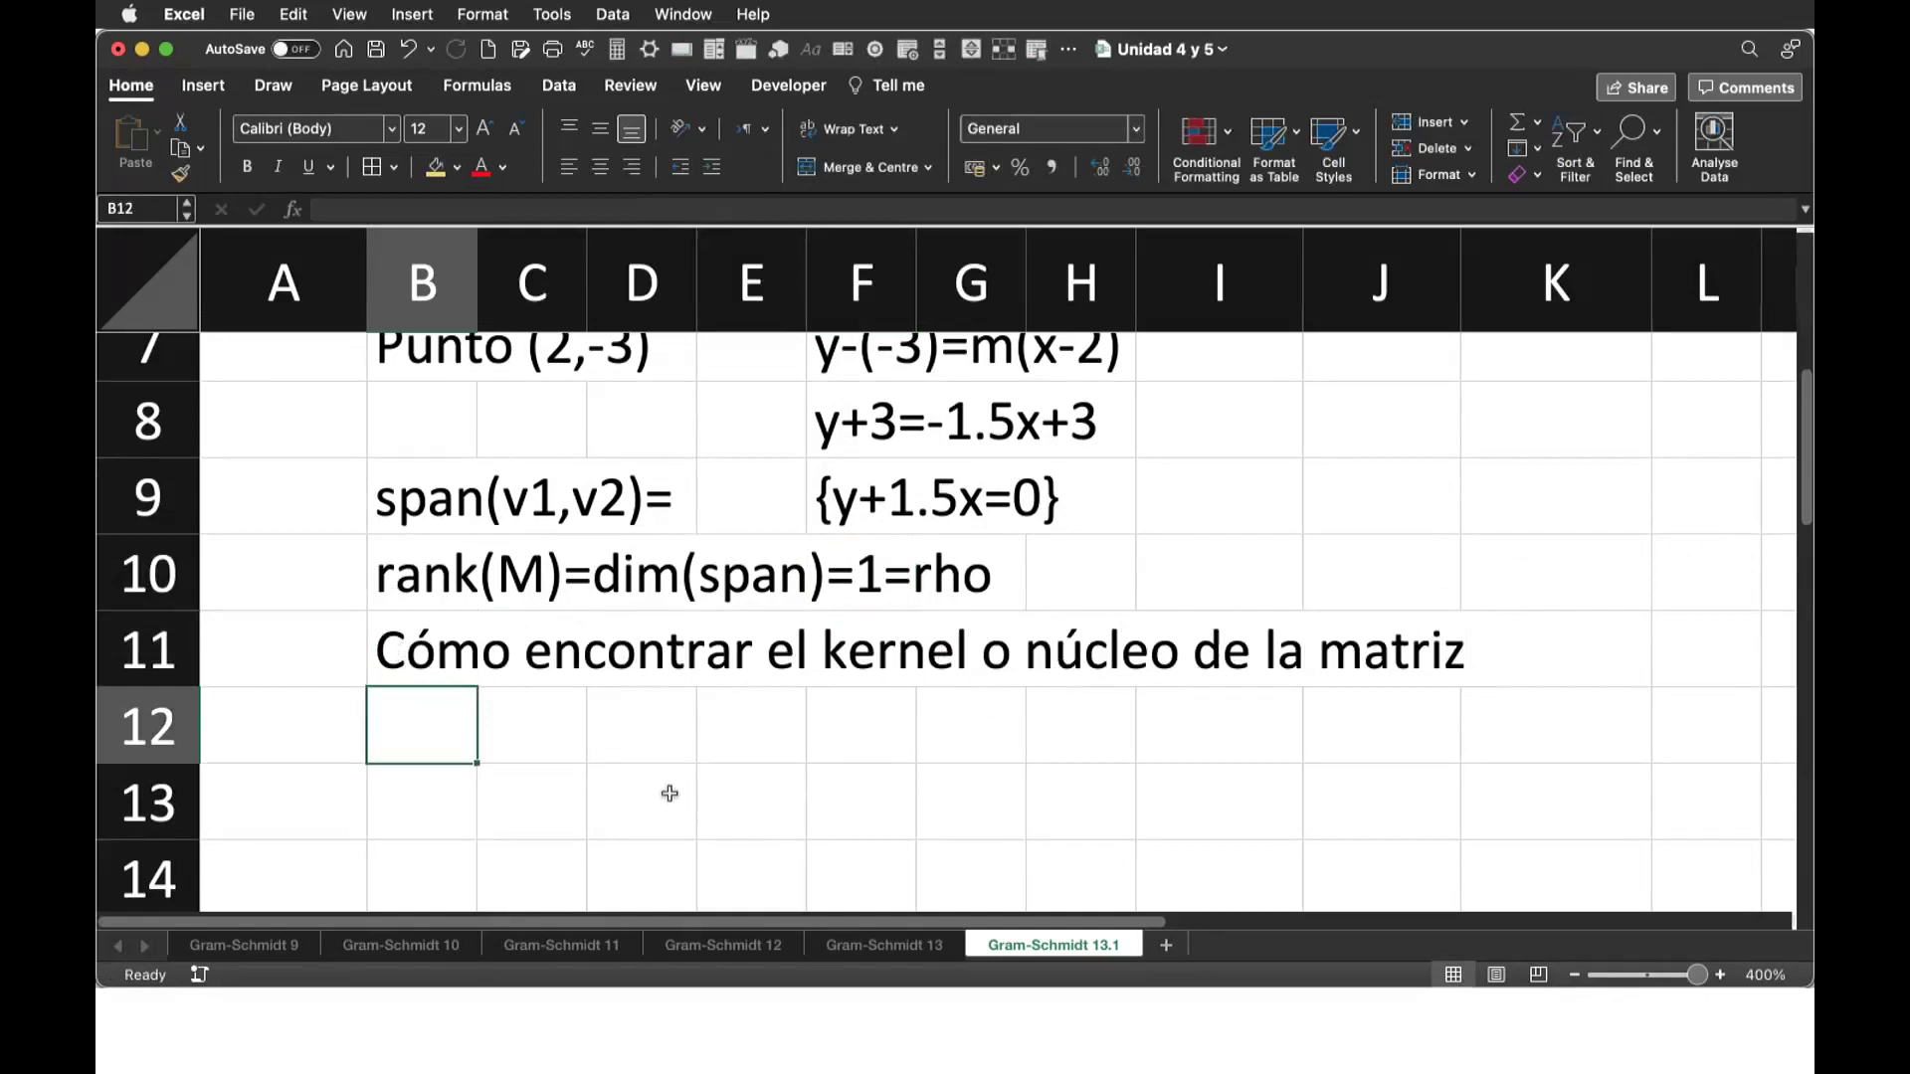
Step: Write 'Se usa la matriz en un sistema homogéneo' in B12
scroll(764, 712, up, 6)
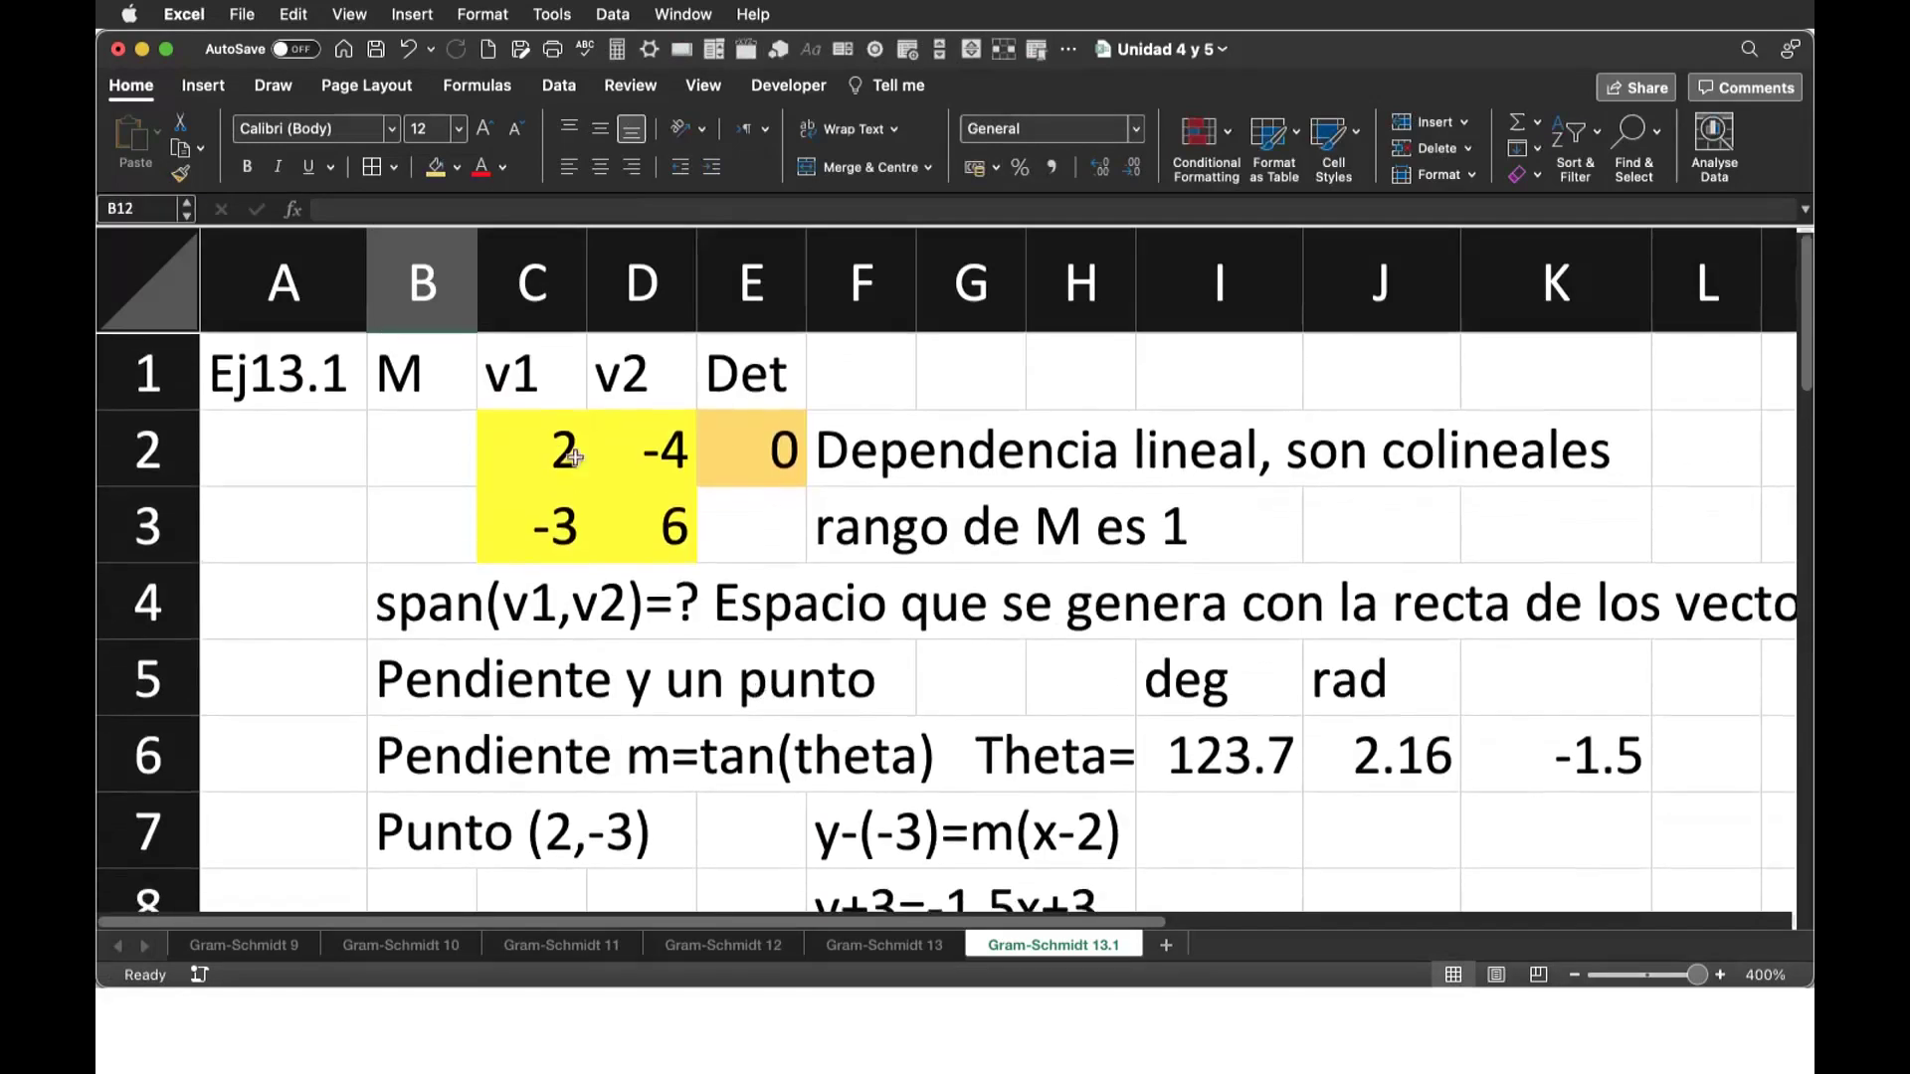
scroll(883, 713, down, 13)
scroll(883, 712, up, 5)
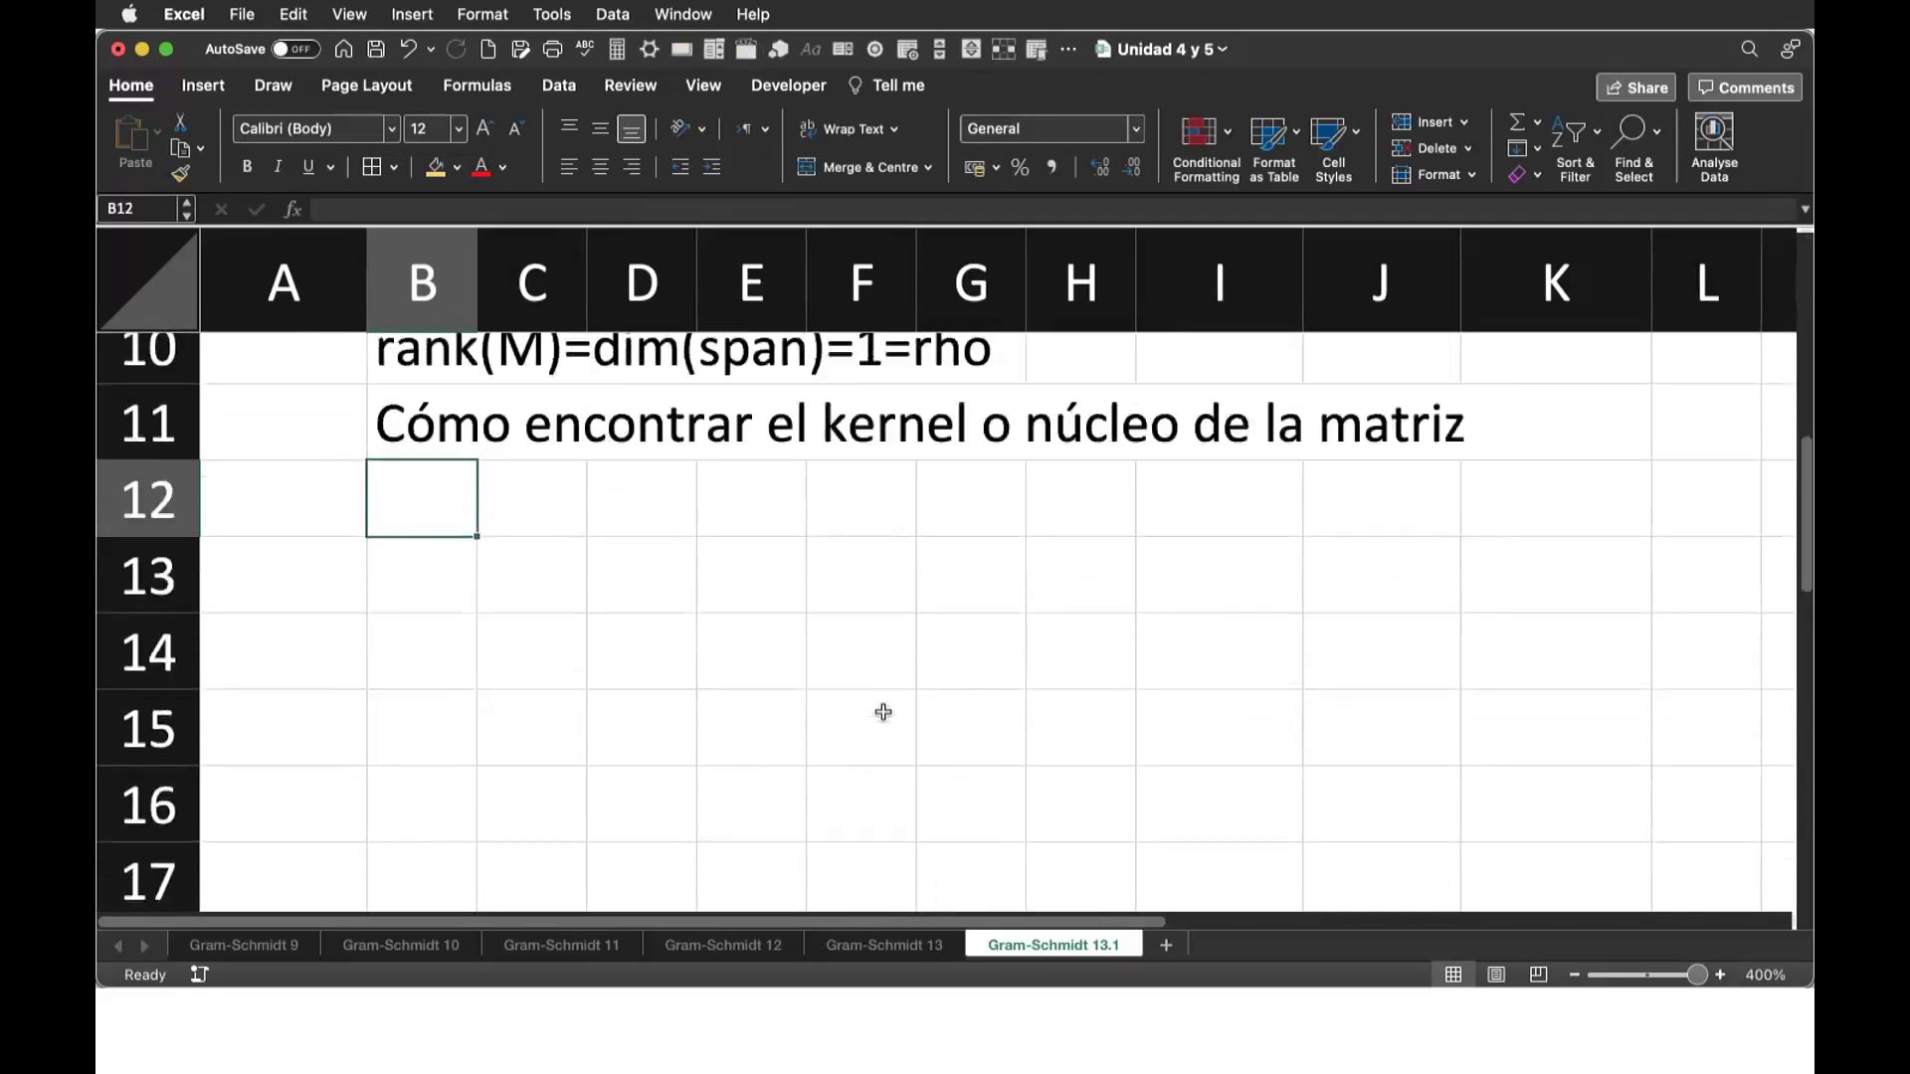
text(Se usa a la matriz en un sistema hom)
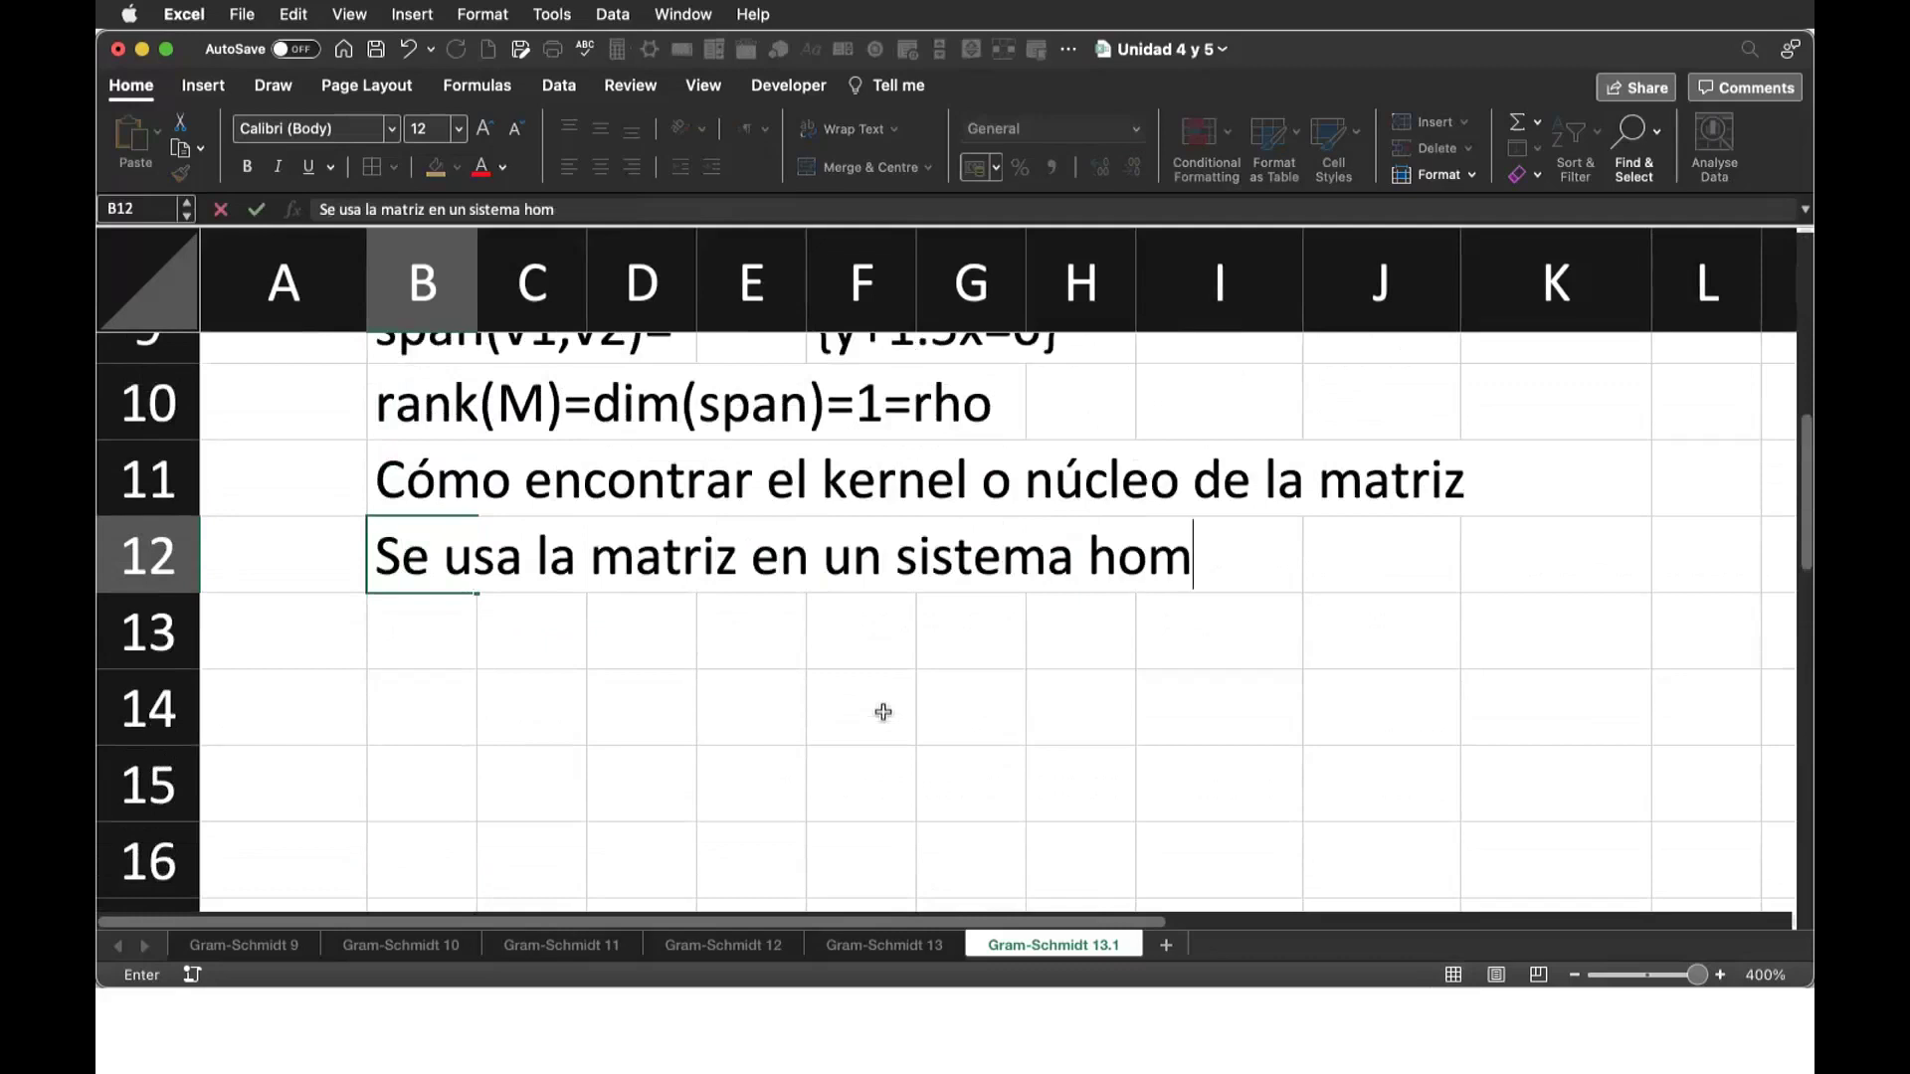
text(og´éneo)
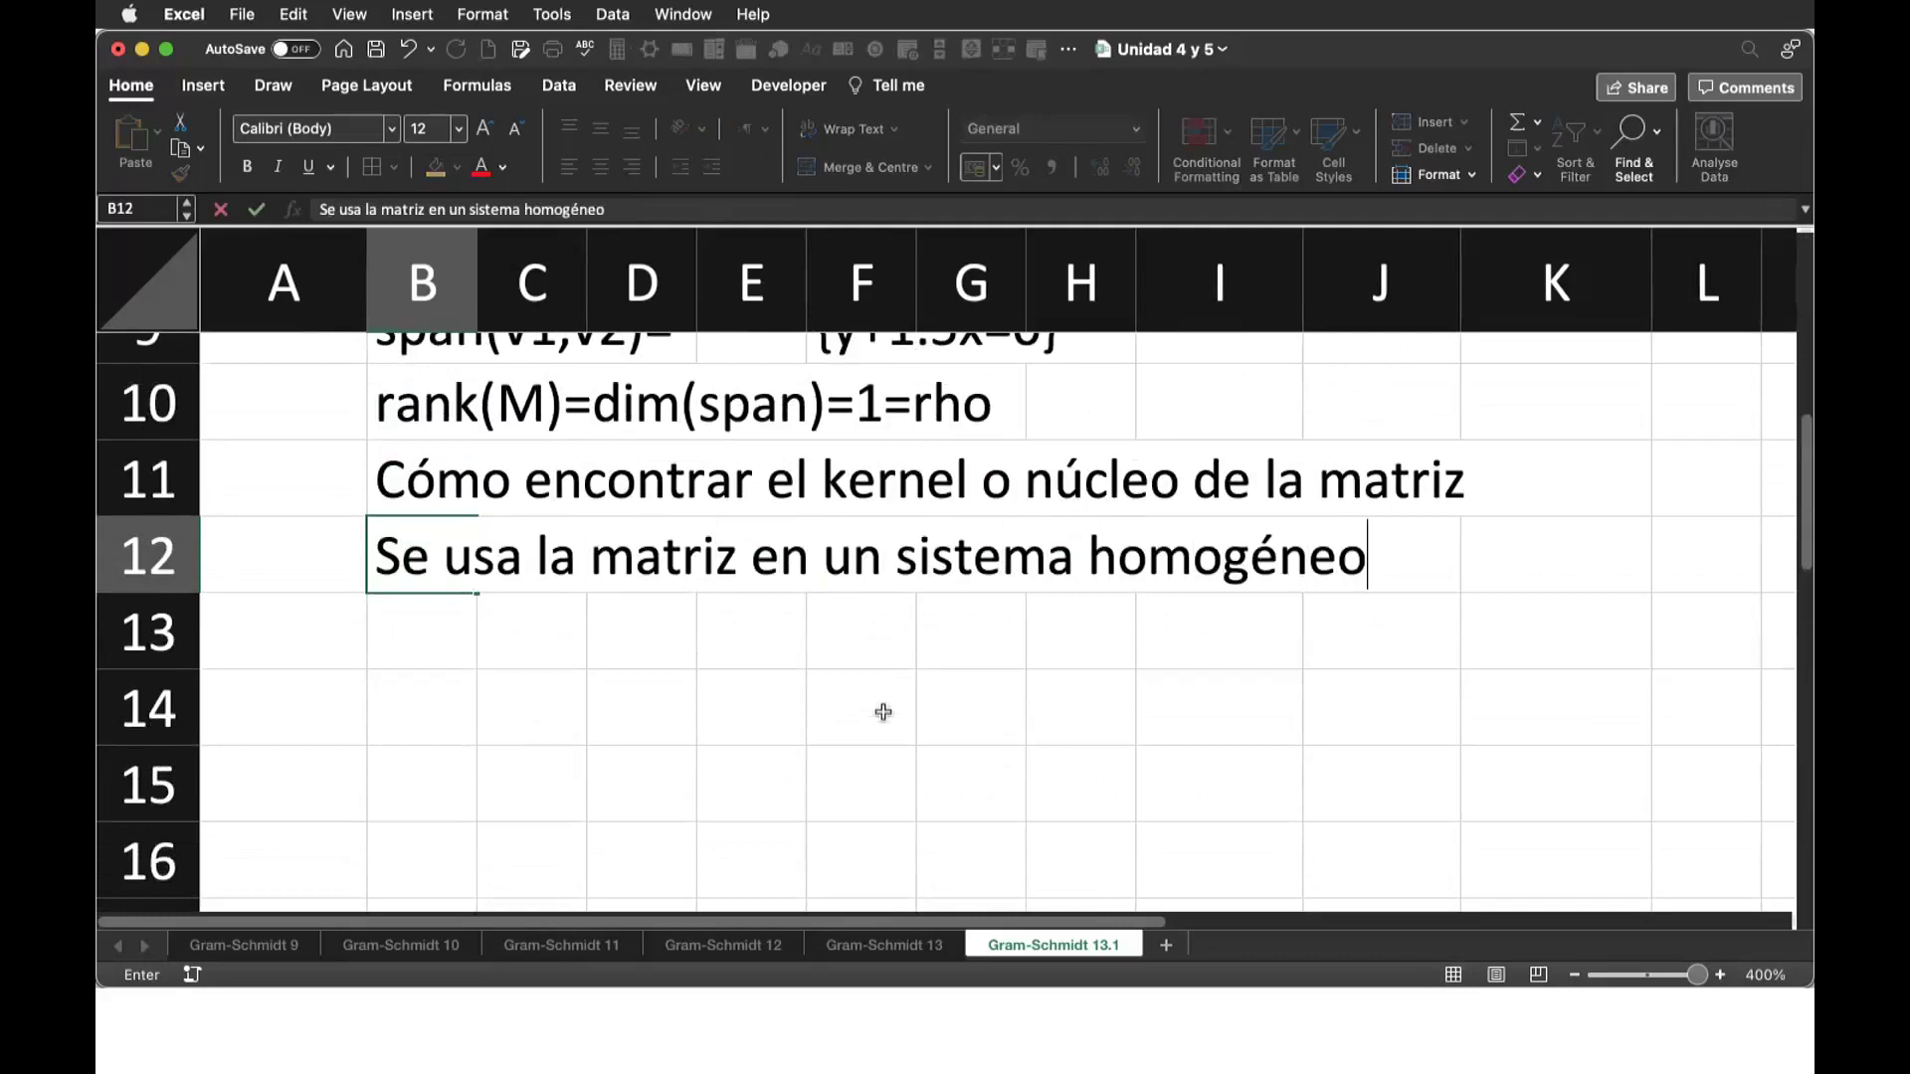
key(Return)
scroll(925, 647, up, 10)
Step: Copy the matrix values 2, -4, -3, 6 from C2:D3 into C14:D15
drag(529, 444, 651, 502)
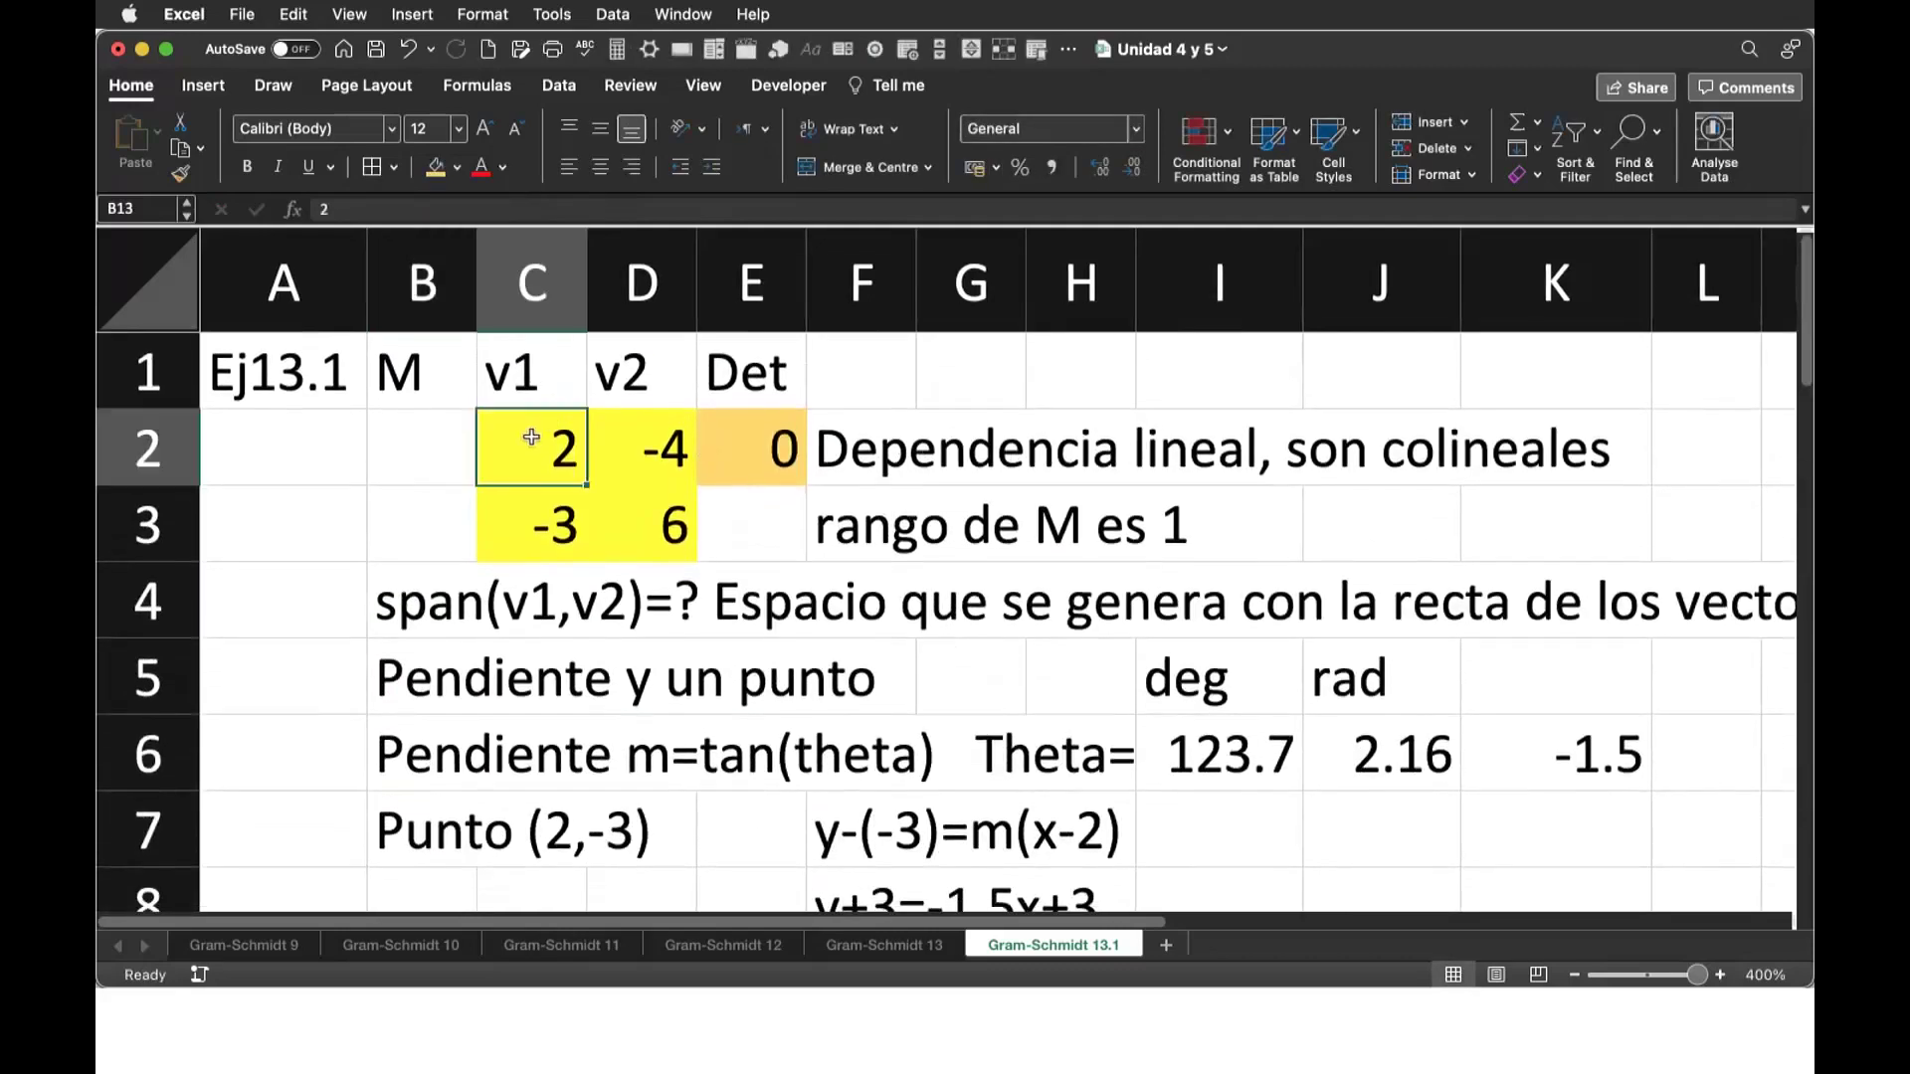
key(super+c)
scroll(846, 646, down, 1)
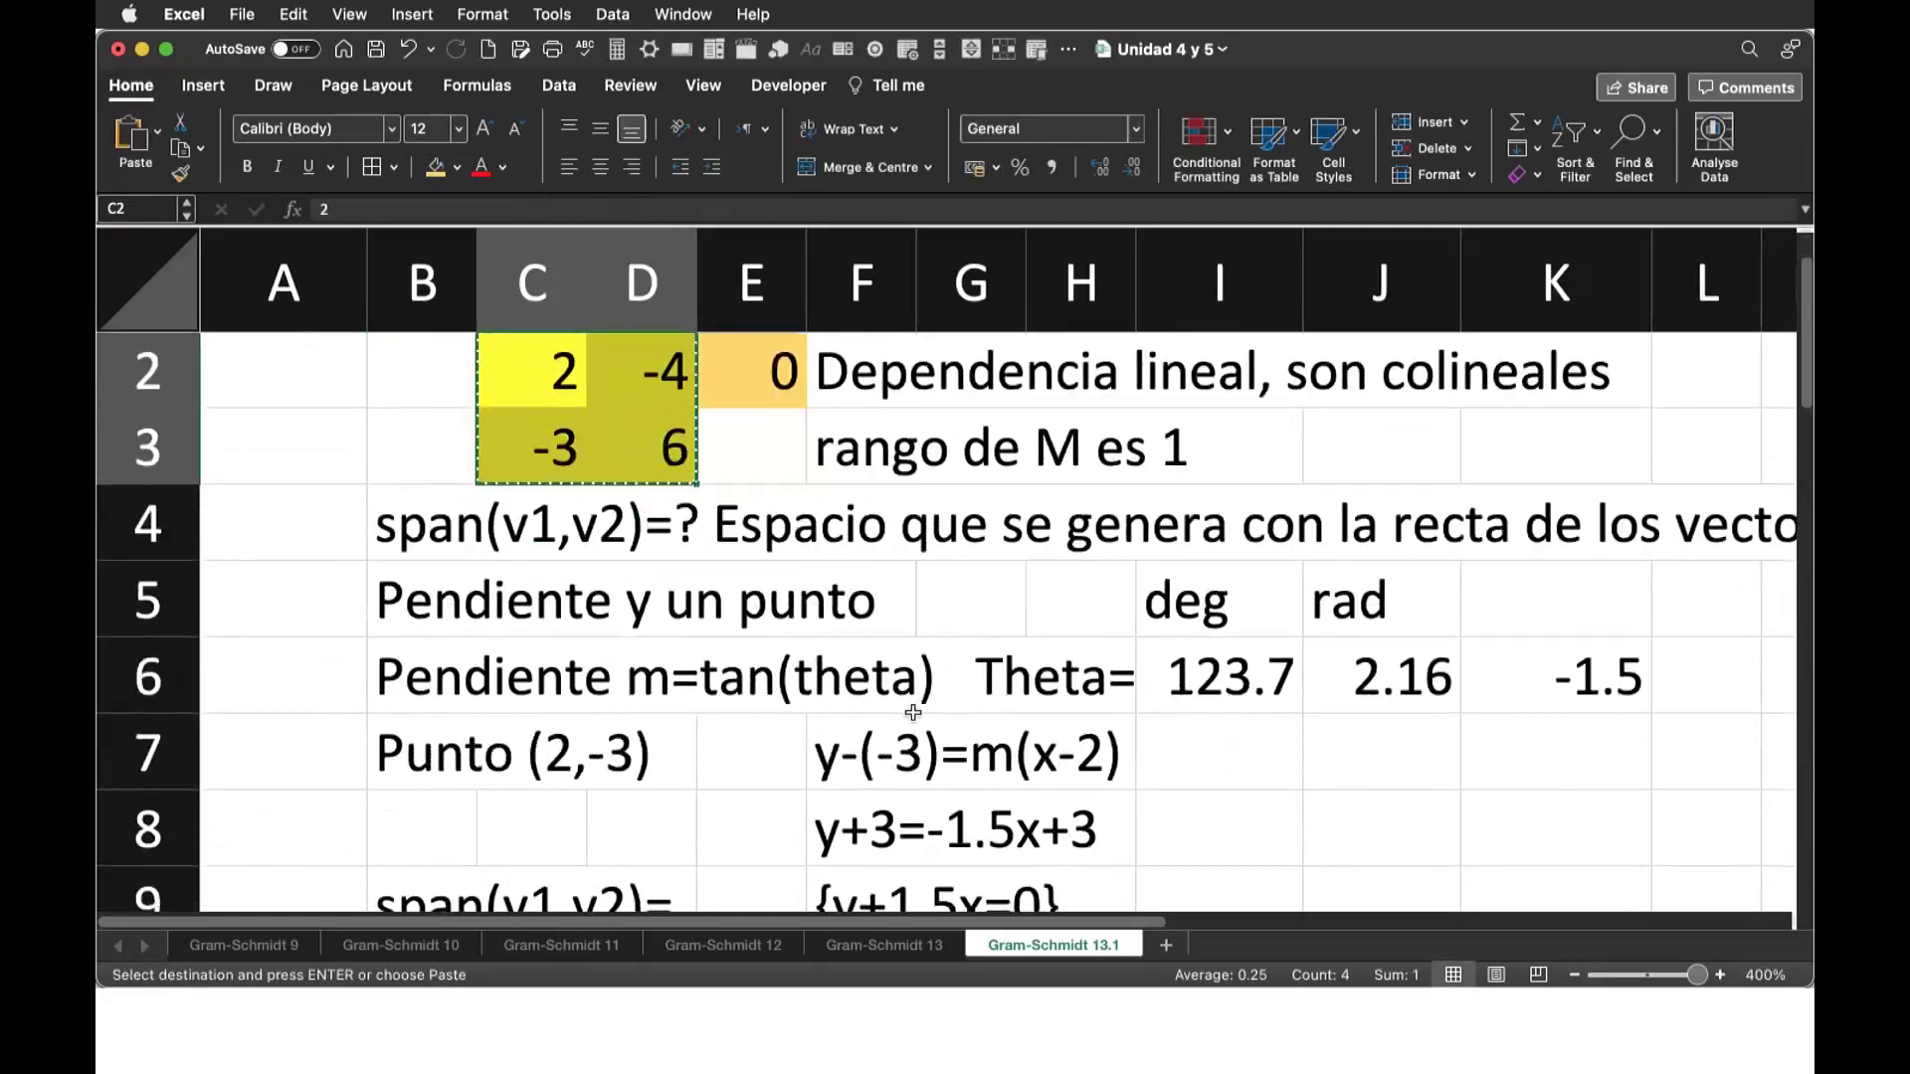
scroll(914, 712, down, 10)
scroll(913, 713, up, 2)
click(540, 584)
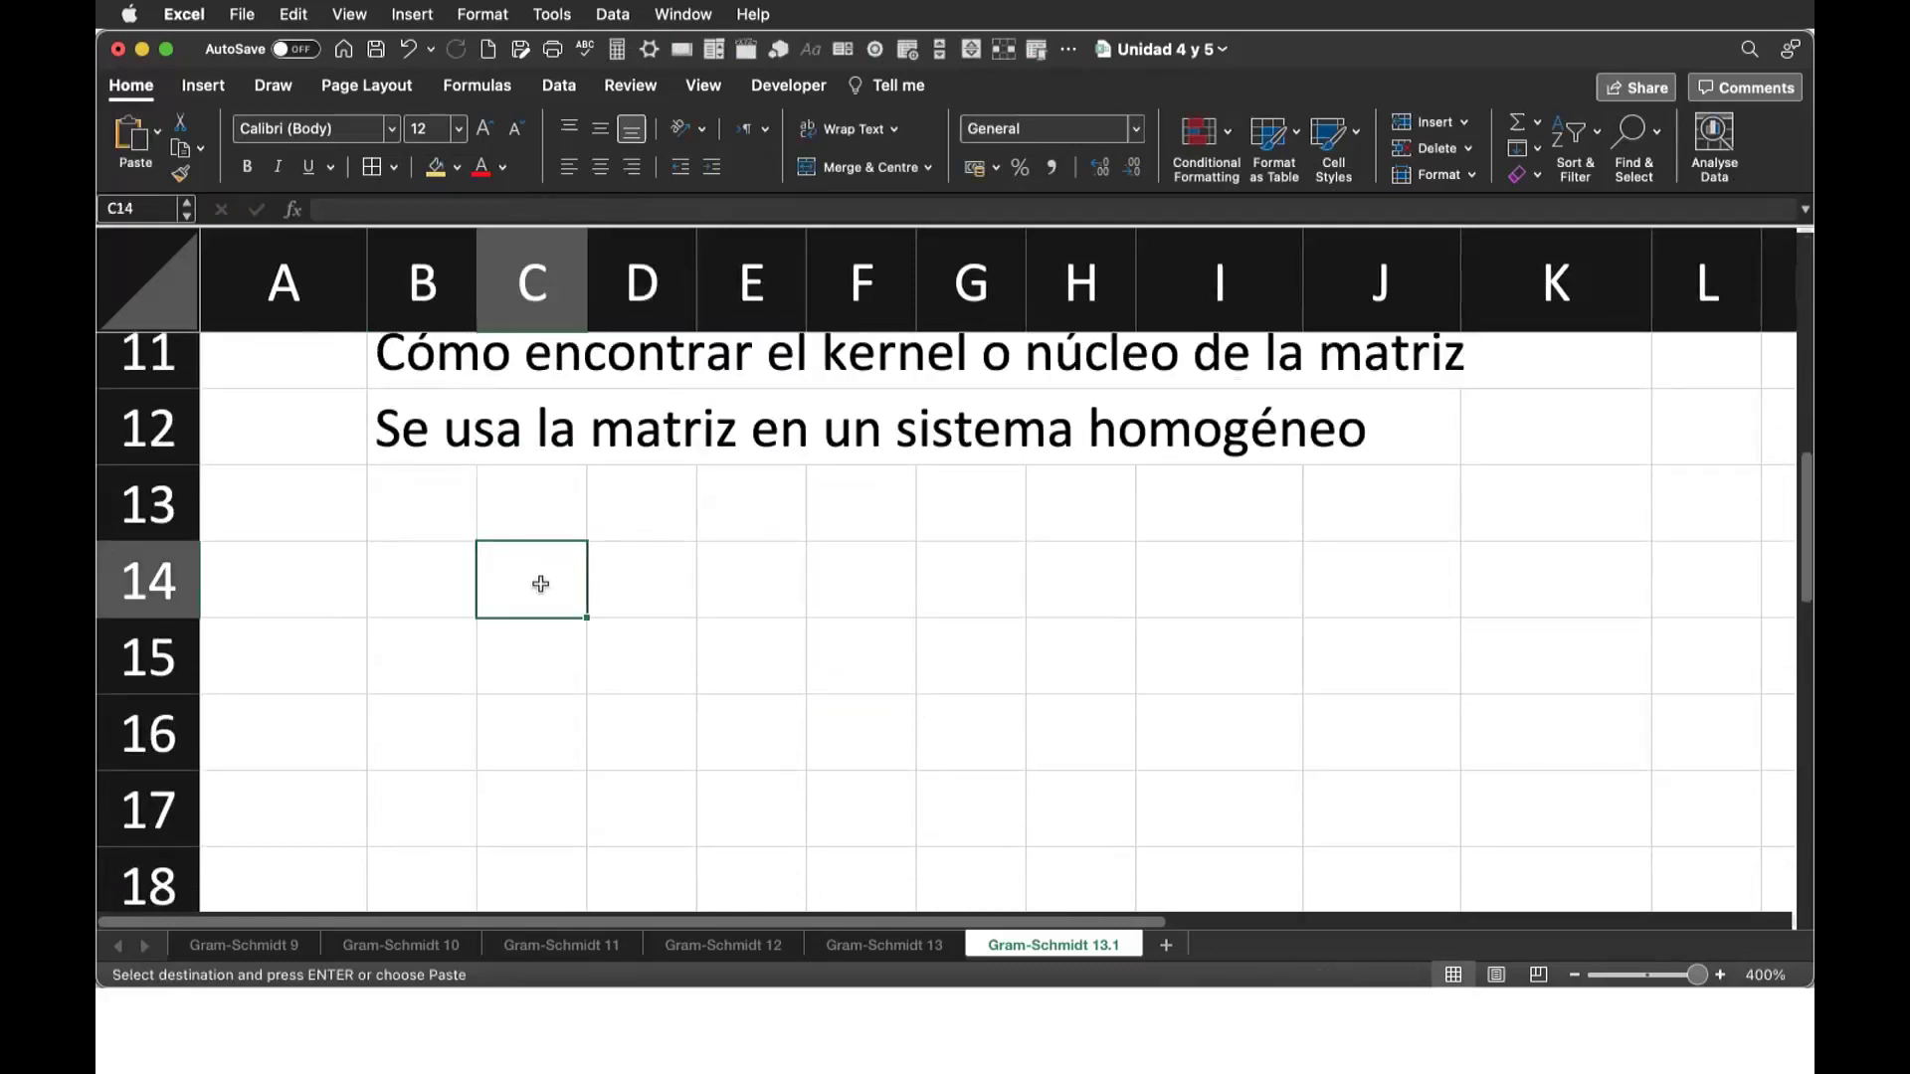
key(super+v)
Step: Enter 0 in E14 and E15 and fill those cells green
click(729, 577)
text(0)
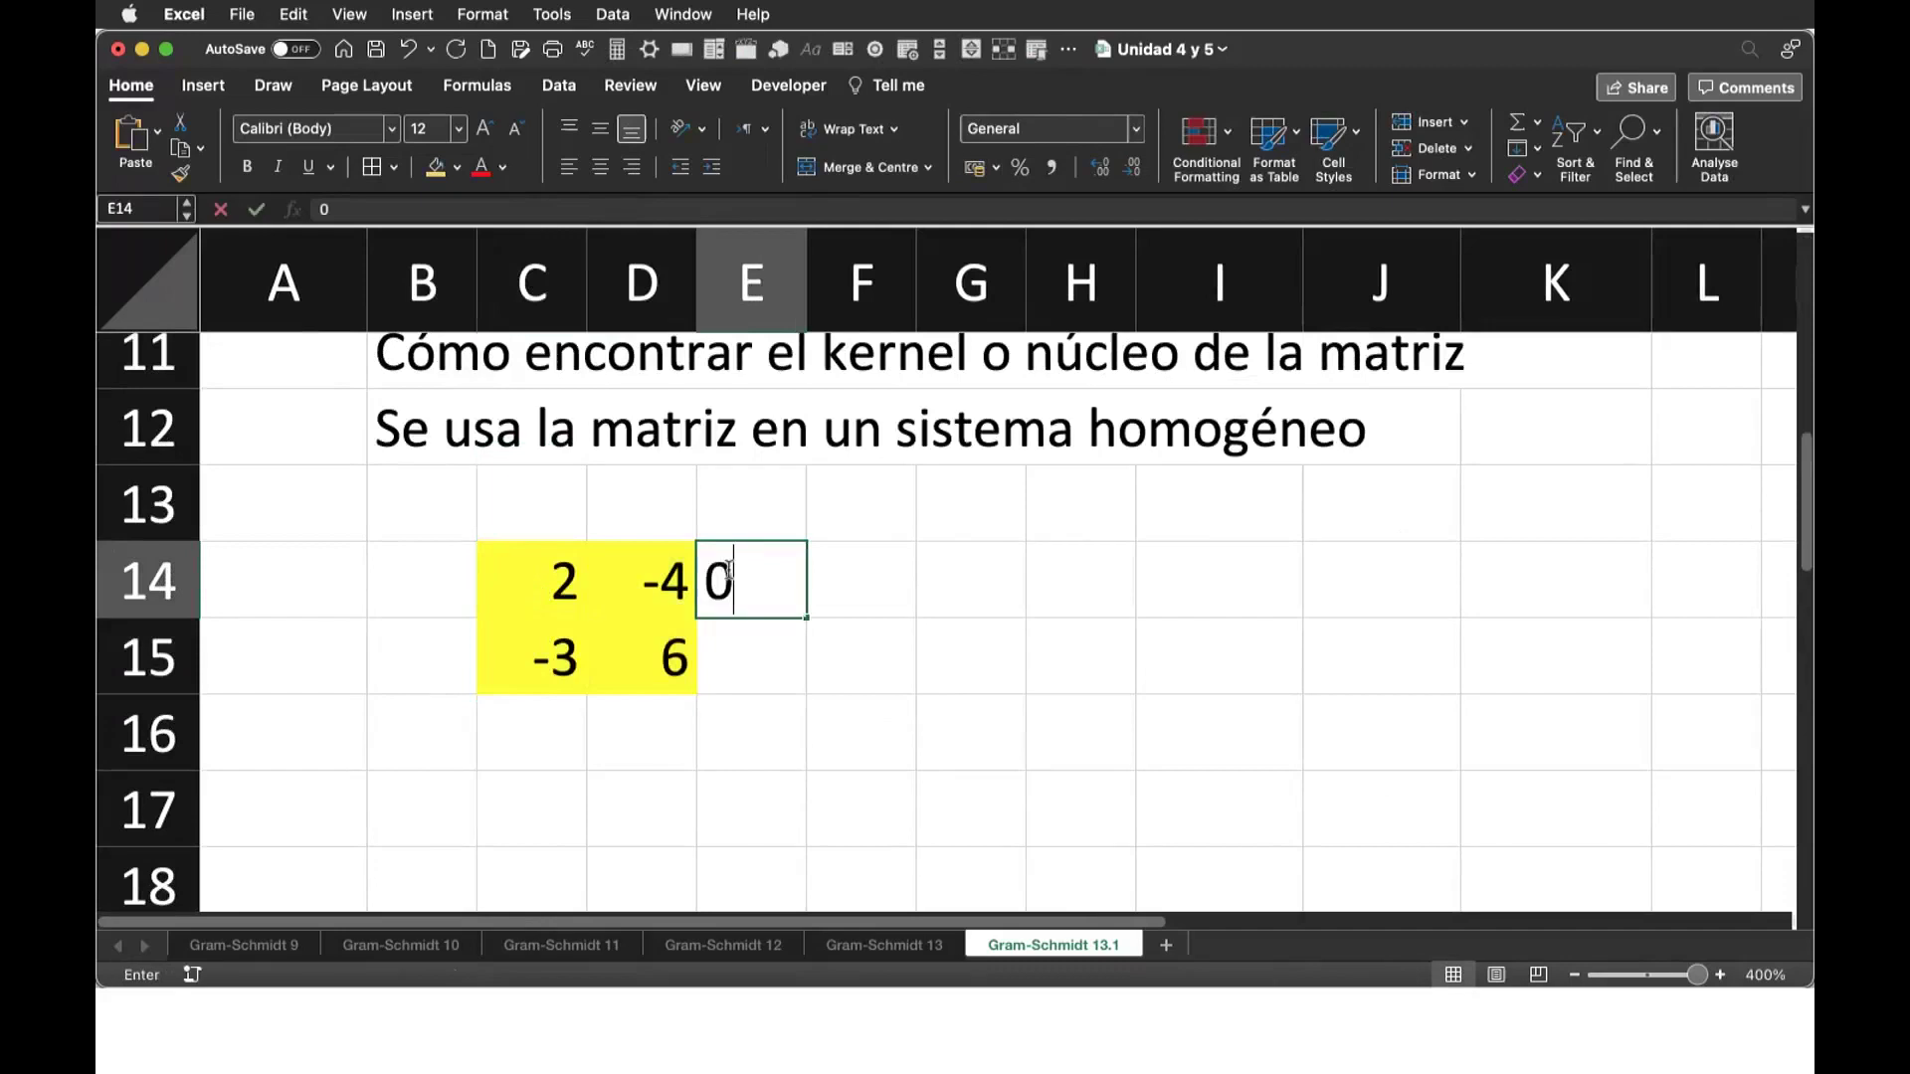
key(Return)
text(0)
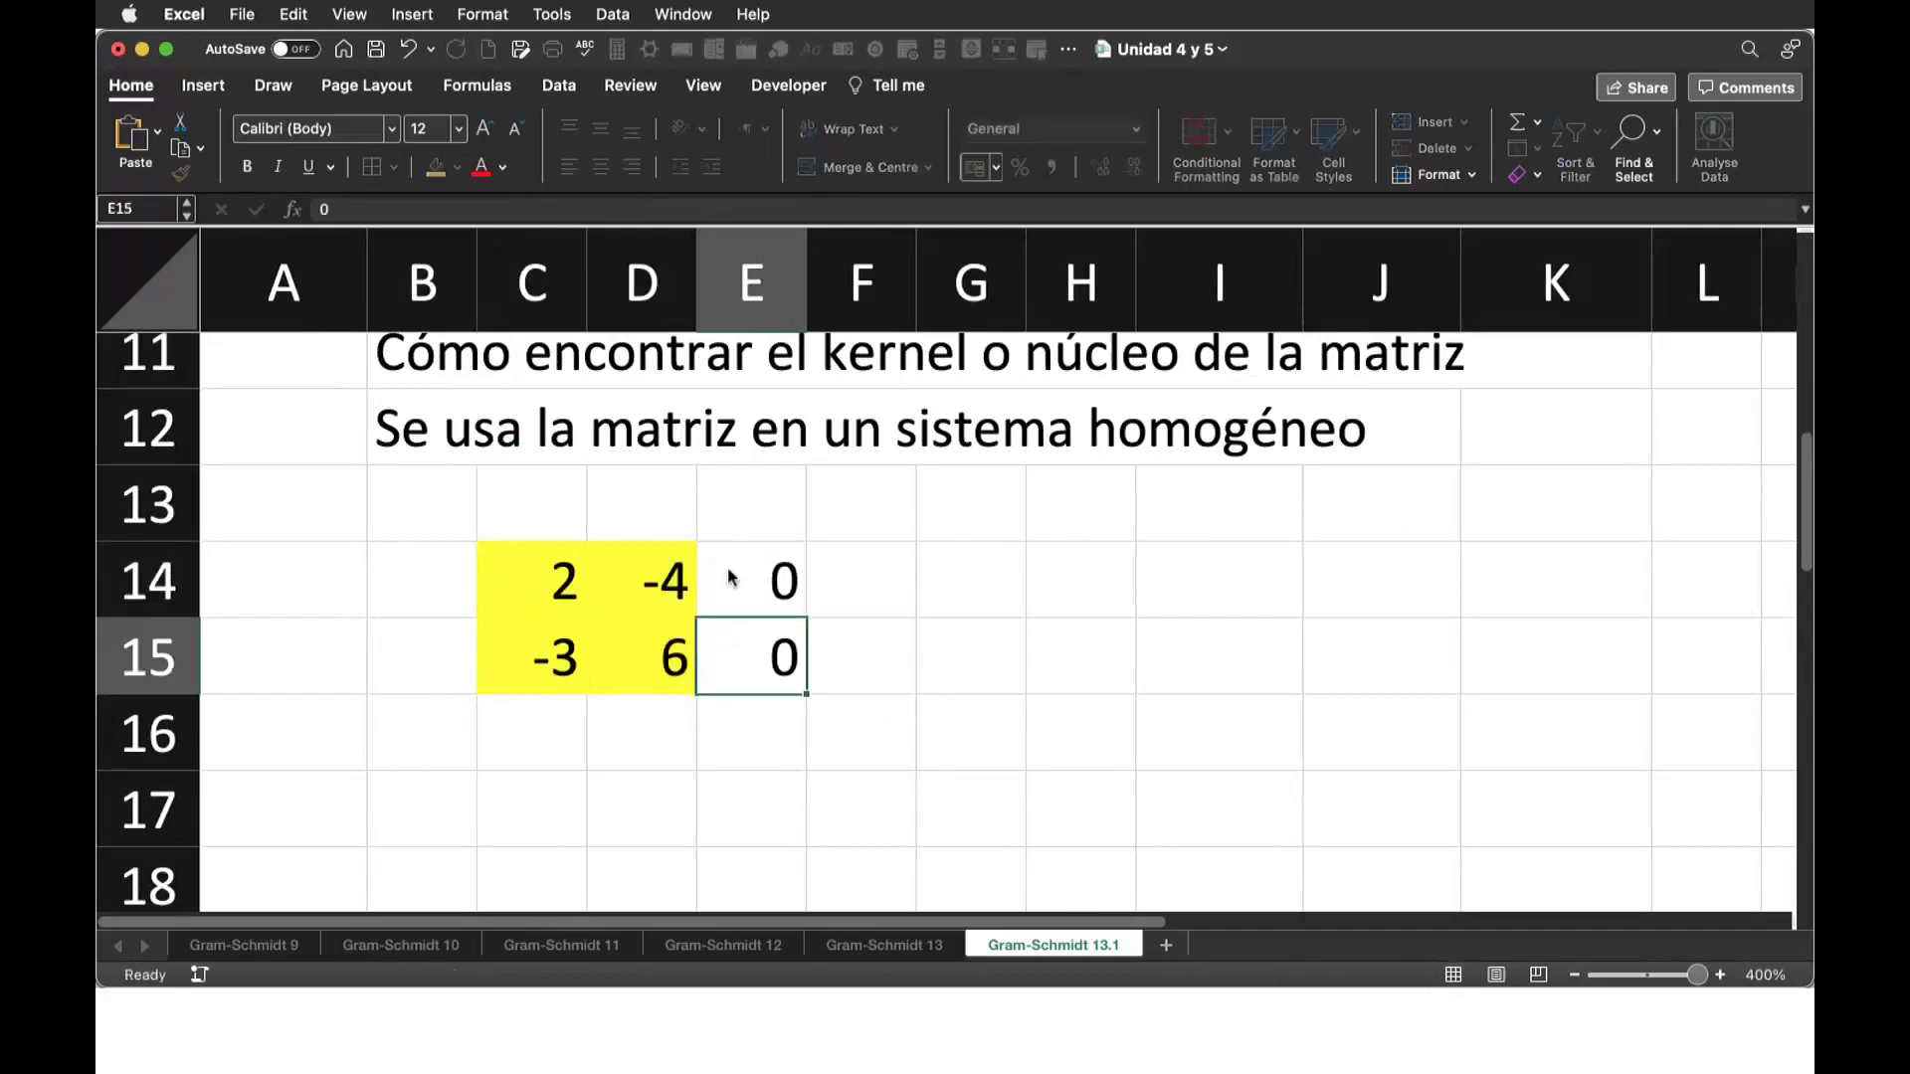
drag(729, 577, 766, 653)
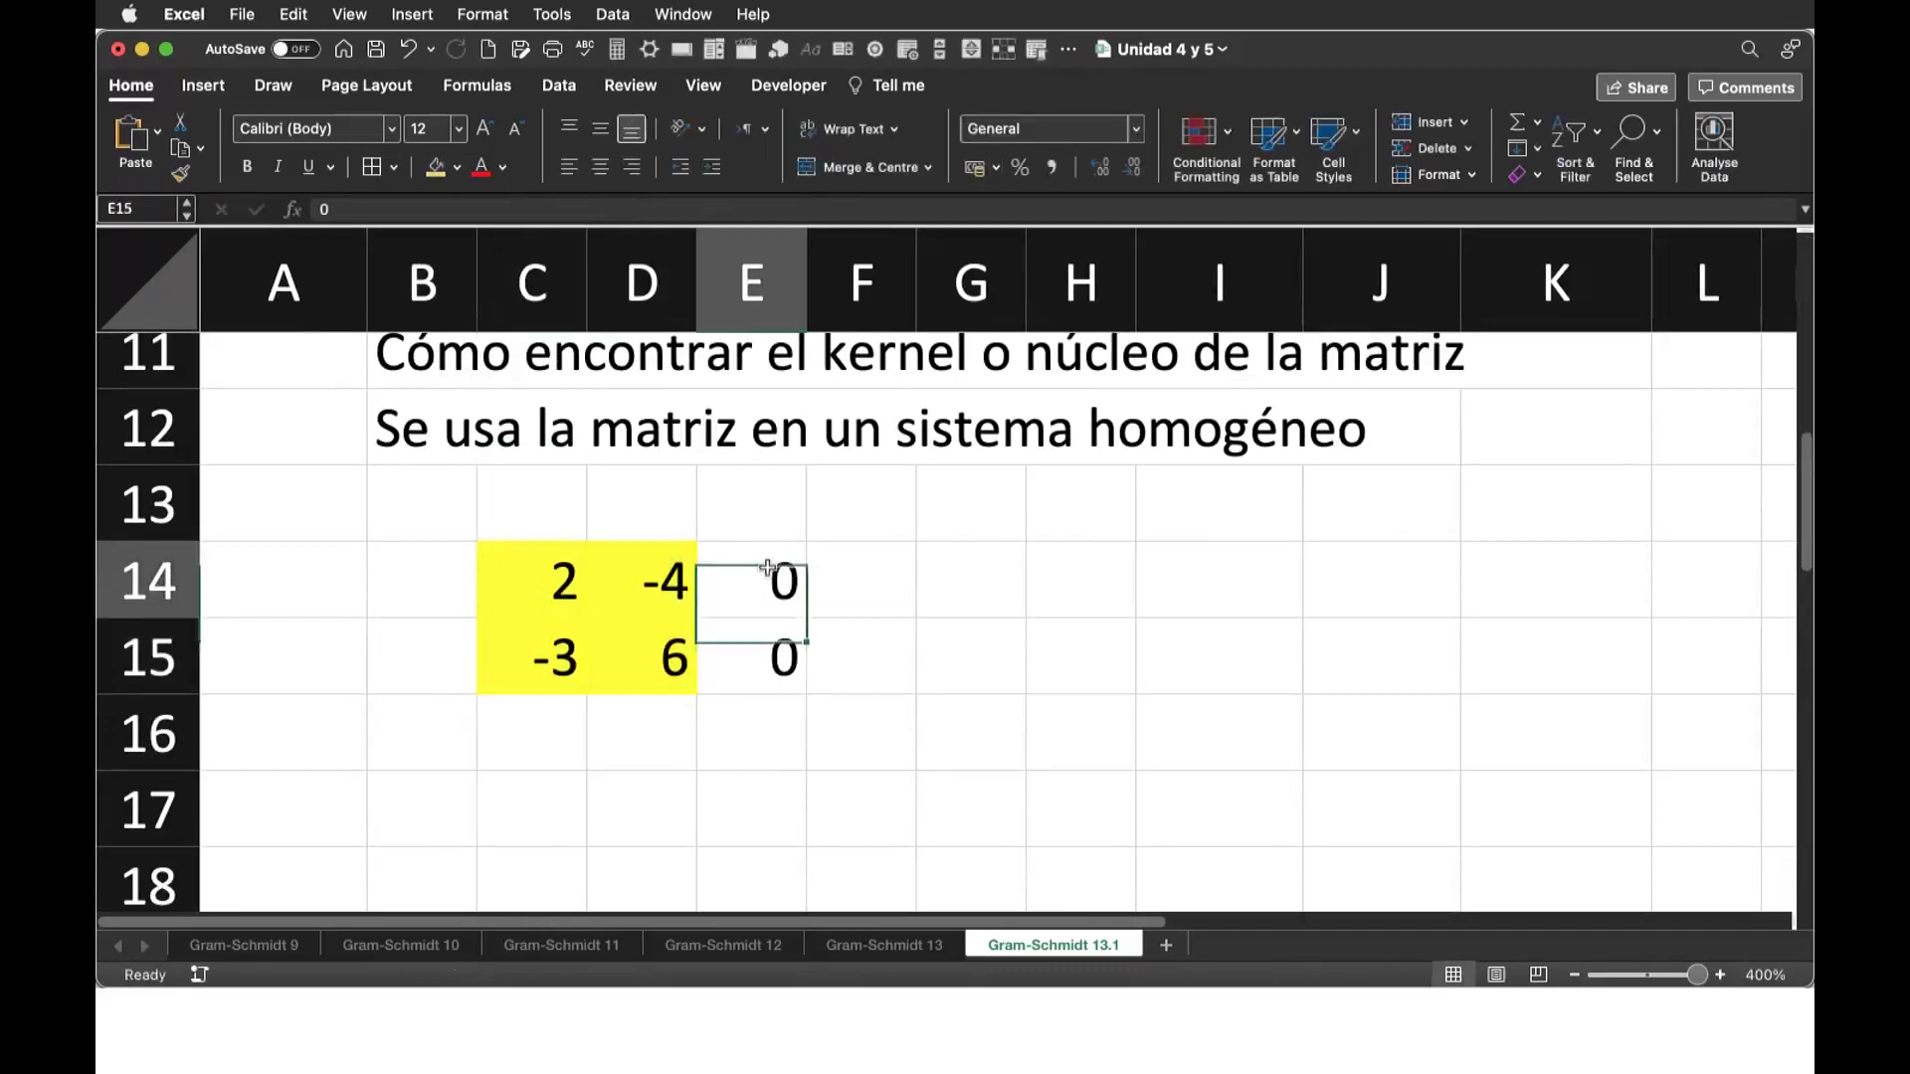
click(457, 167)
click(530, 438)
scroll(901, 483, up, 1)
Step: Label the zeros column 'Ind=0' in E13
click(761, 569)
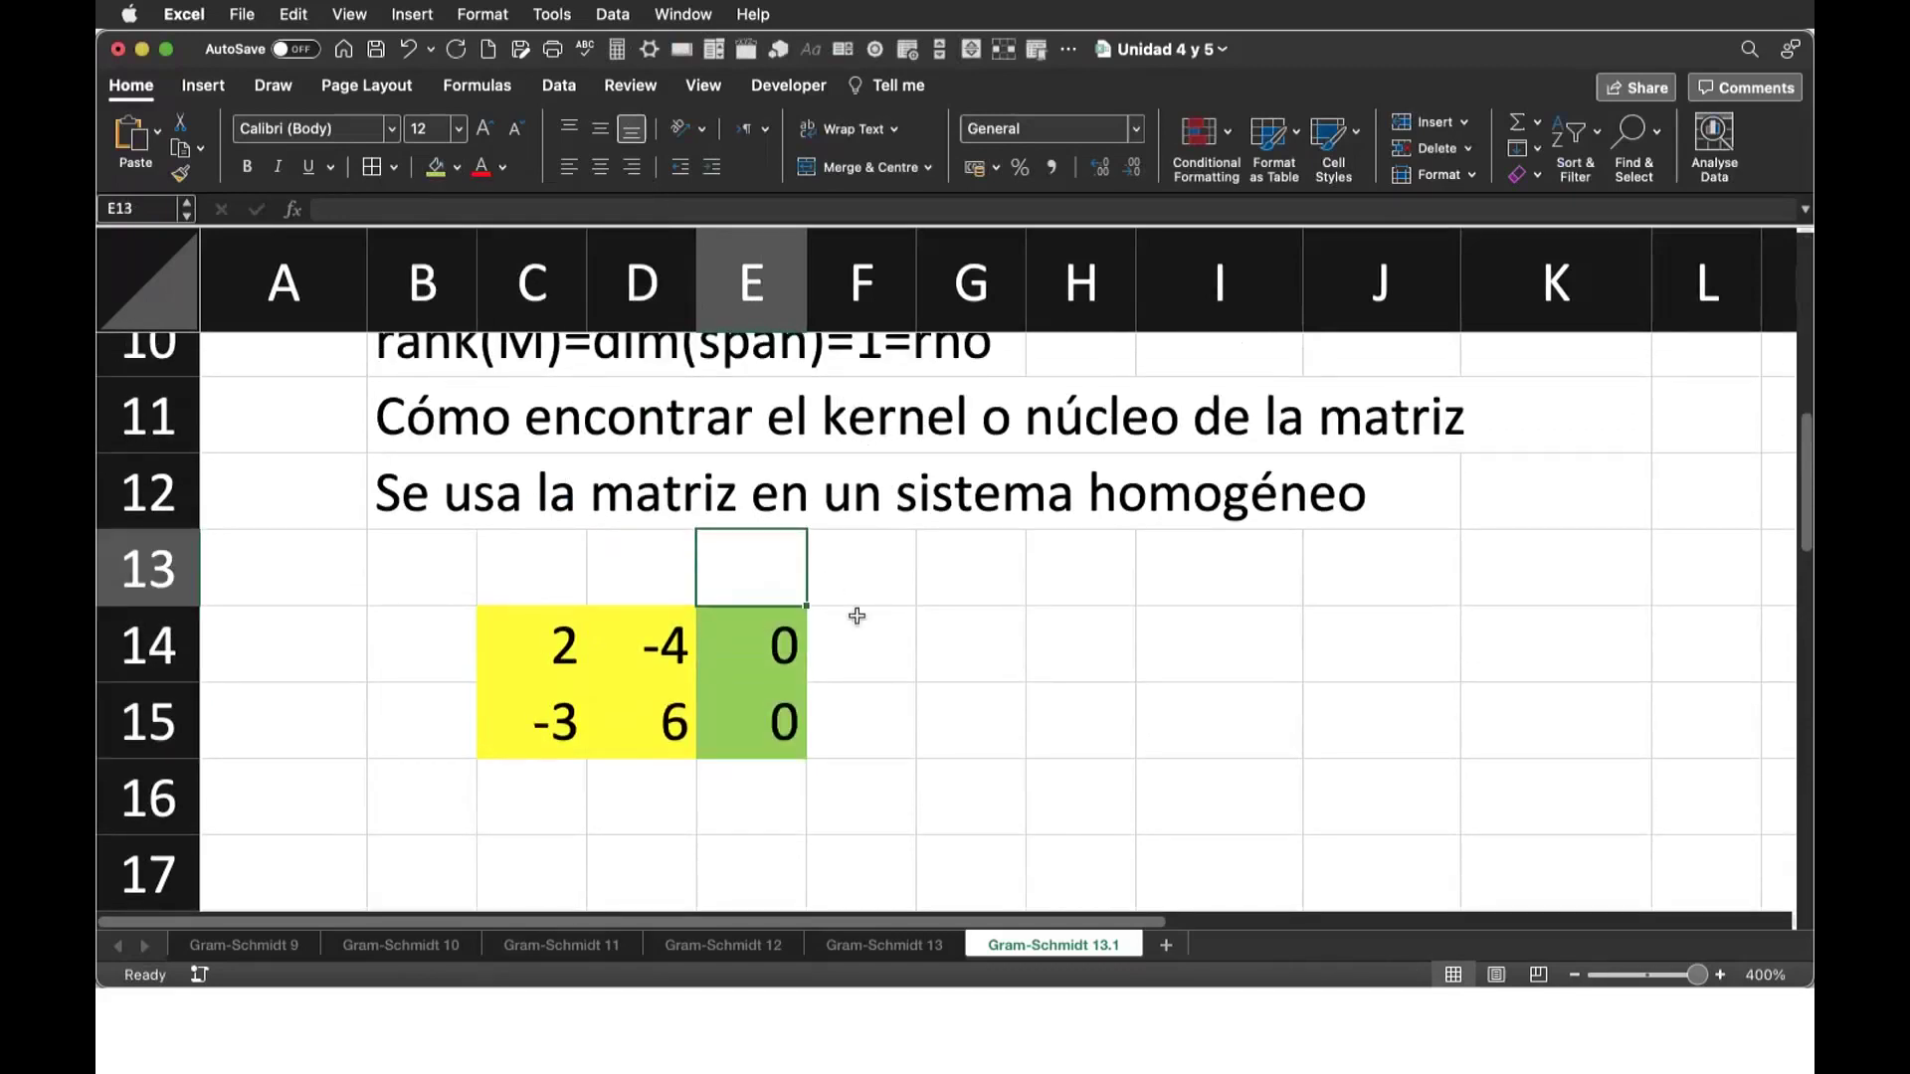
text(Ind=0)
click(824, 659)
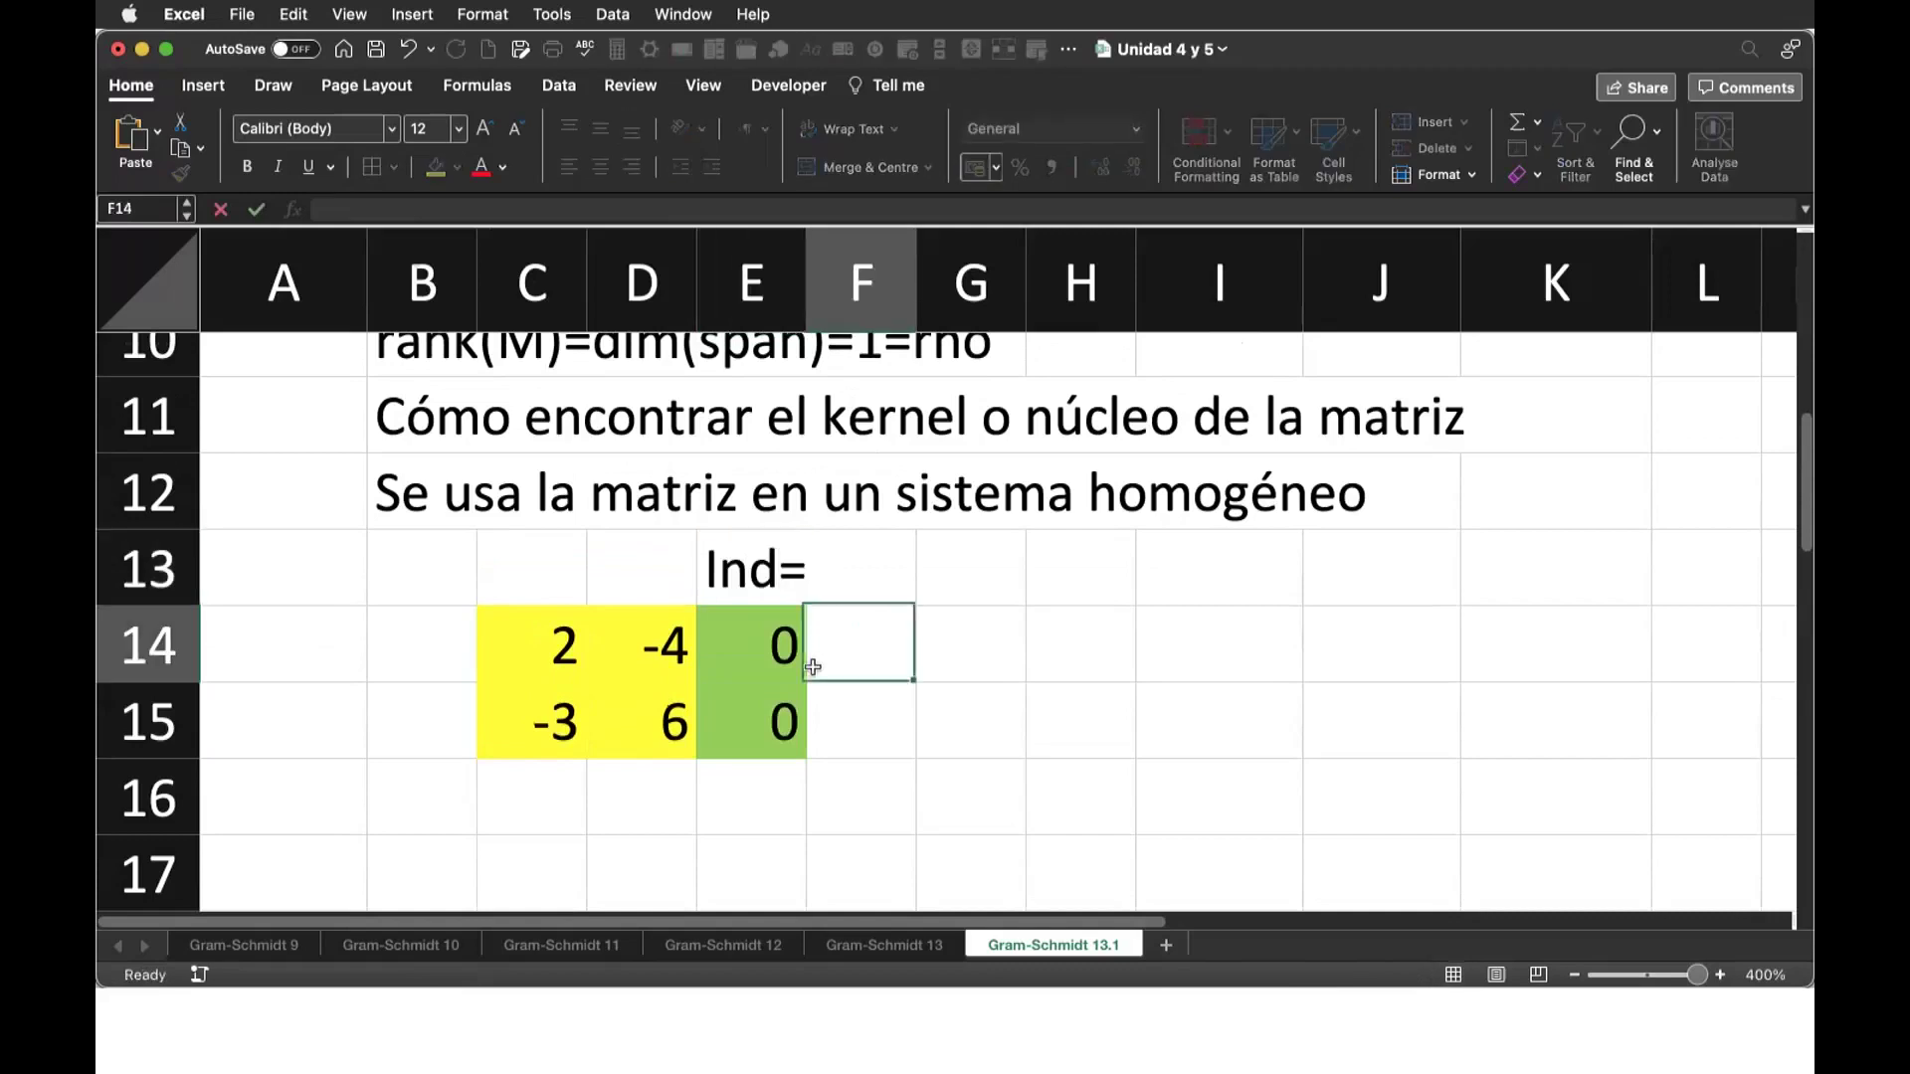
Step: Head the columns x and y in C13:D13 and label the rows Ec1 and Ec2
click(510, 592)
text(x)
key(Tab)
text(y)
key(Return)
key(Left)
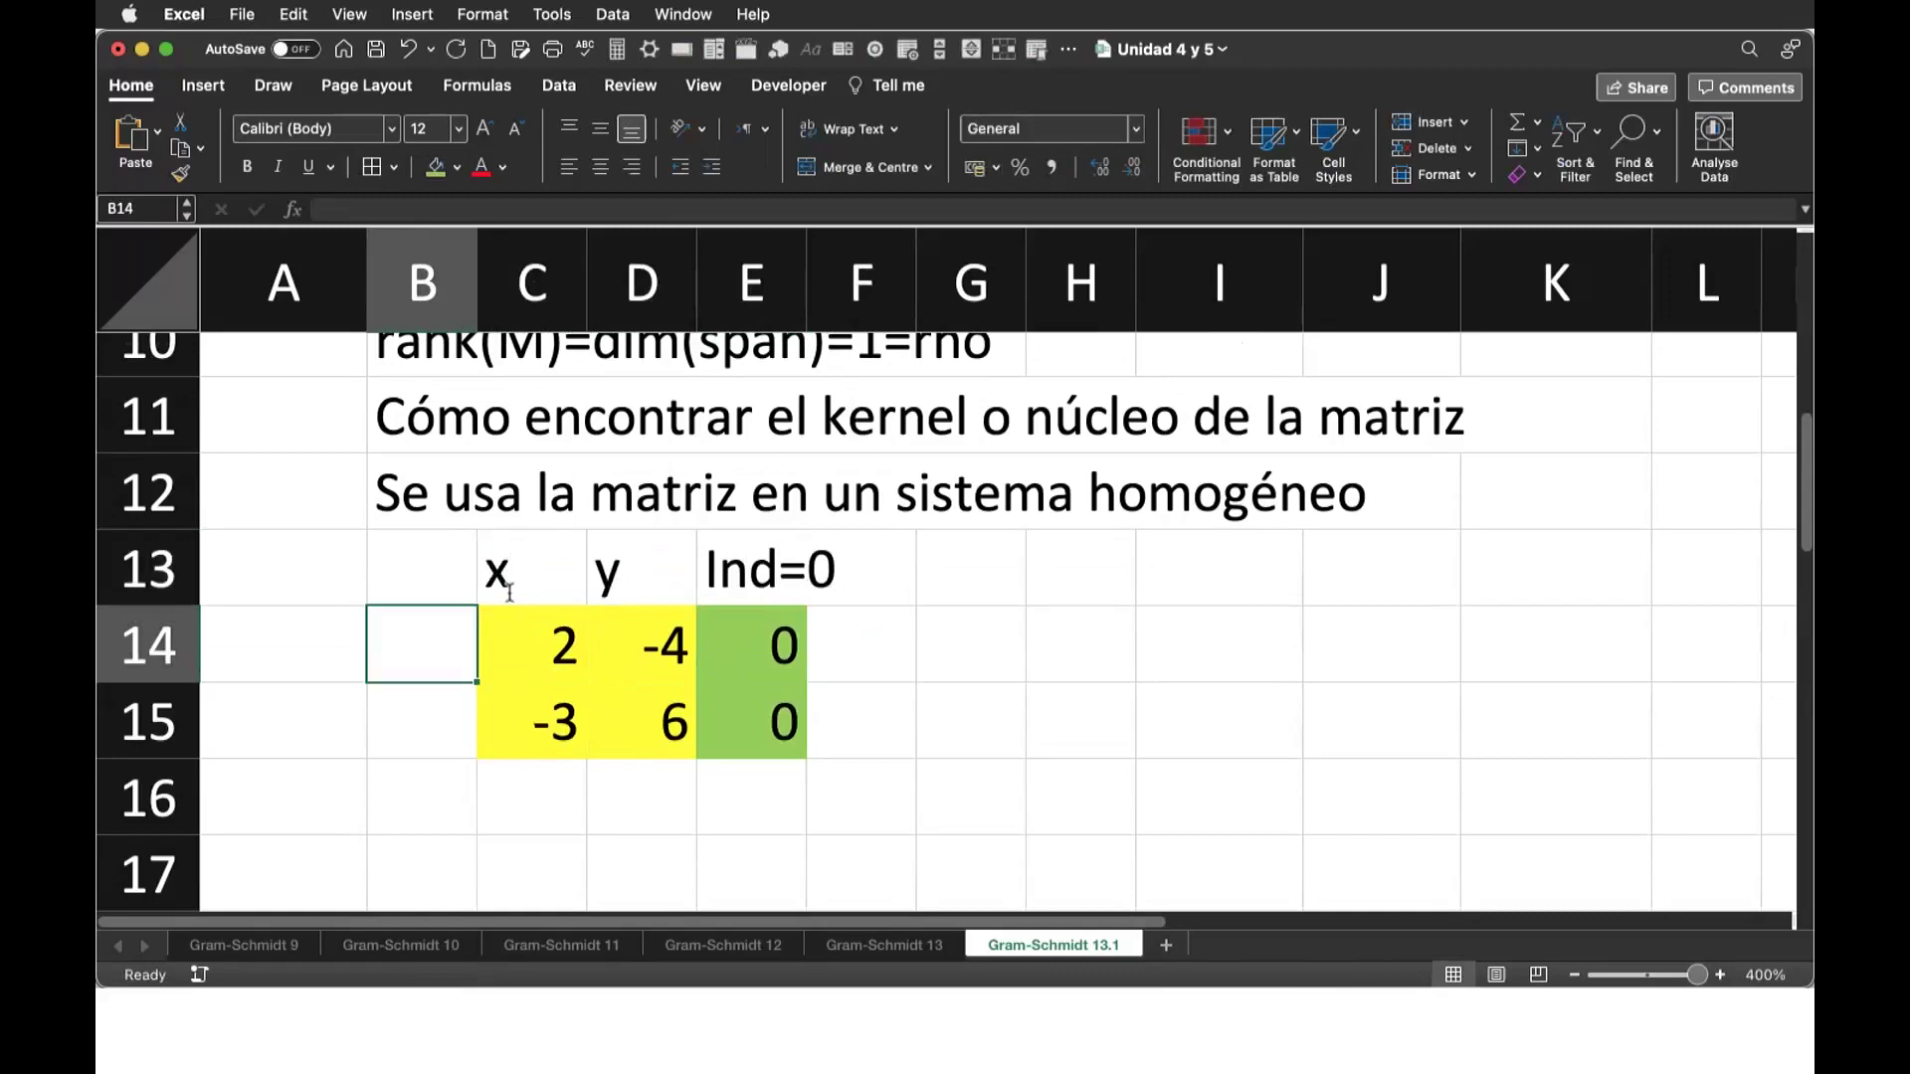
text(Ec1)
key(Return)
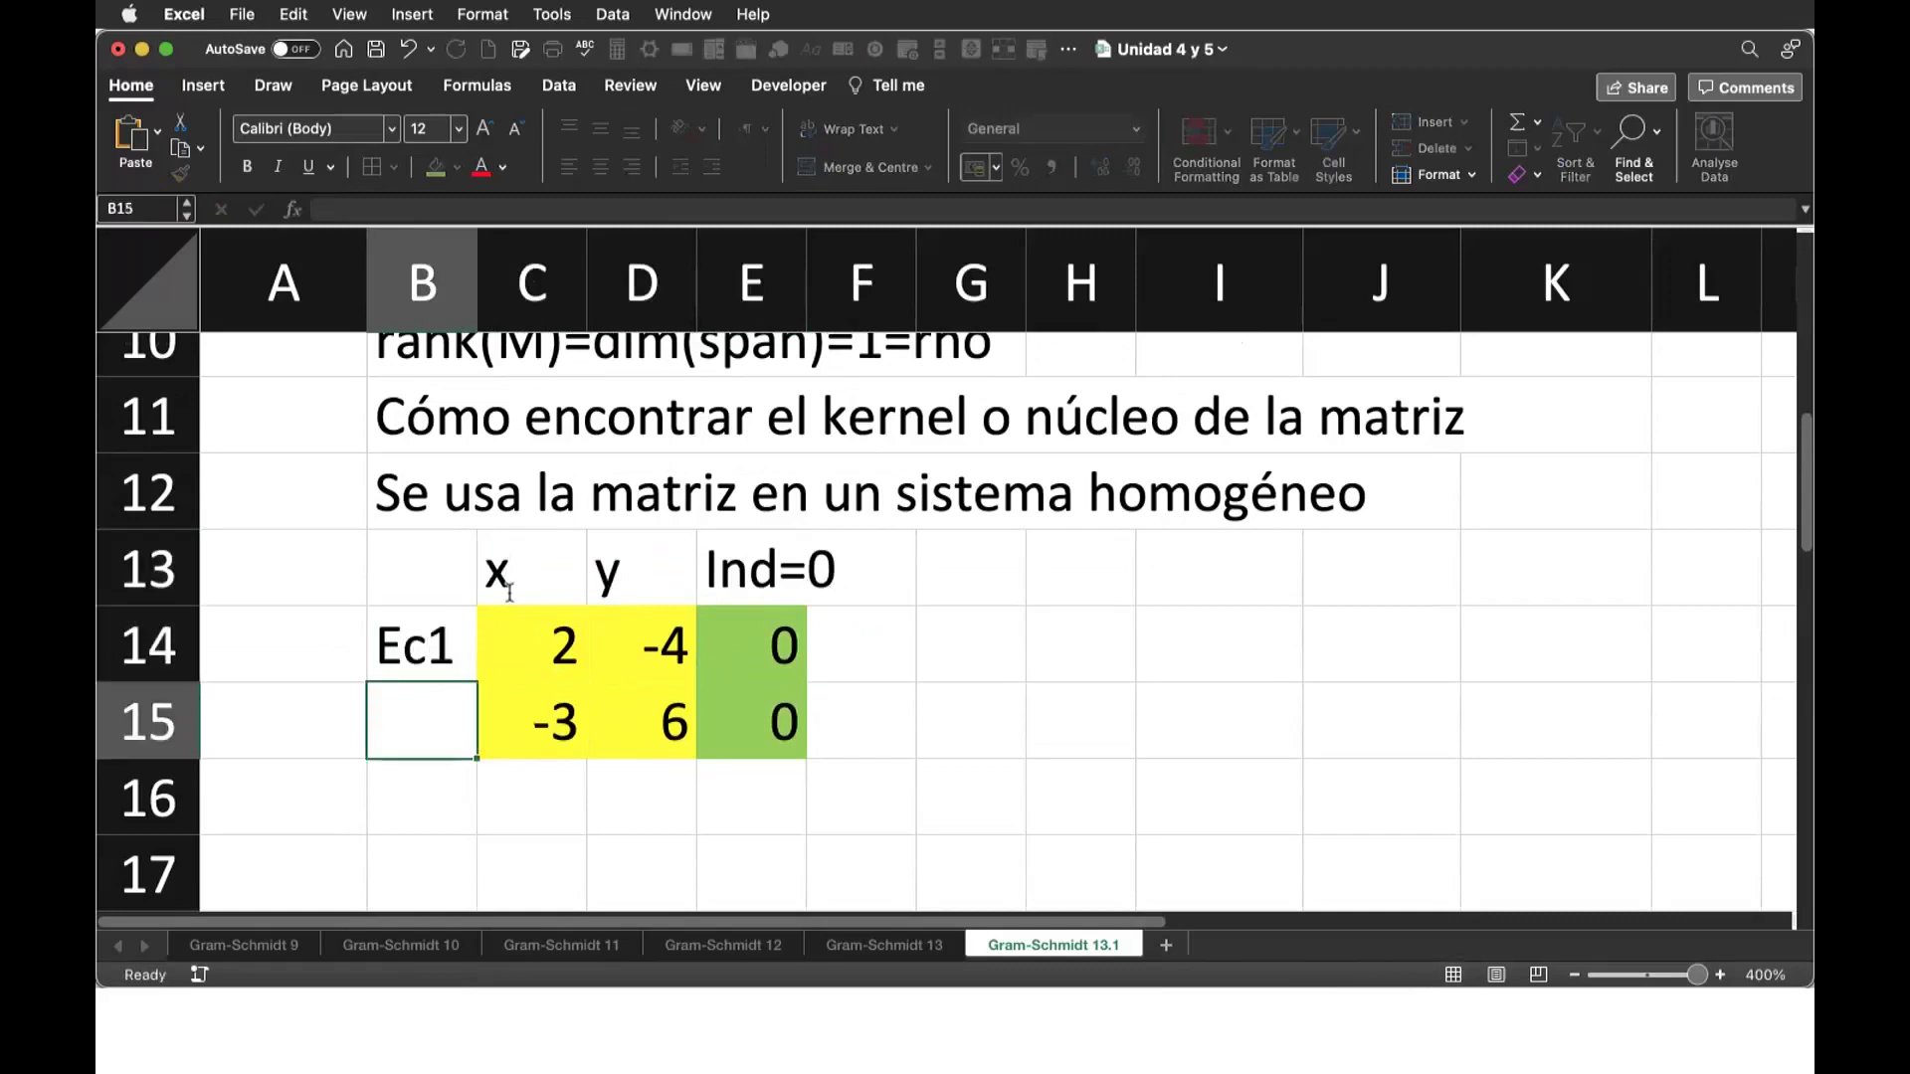
text(Ec2)
key(Tab)
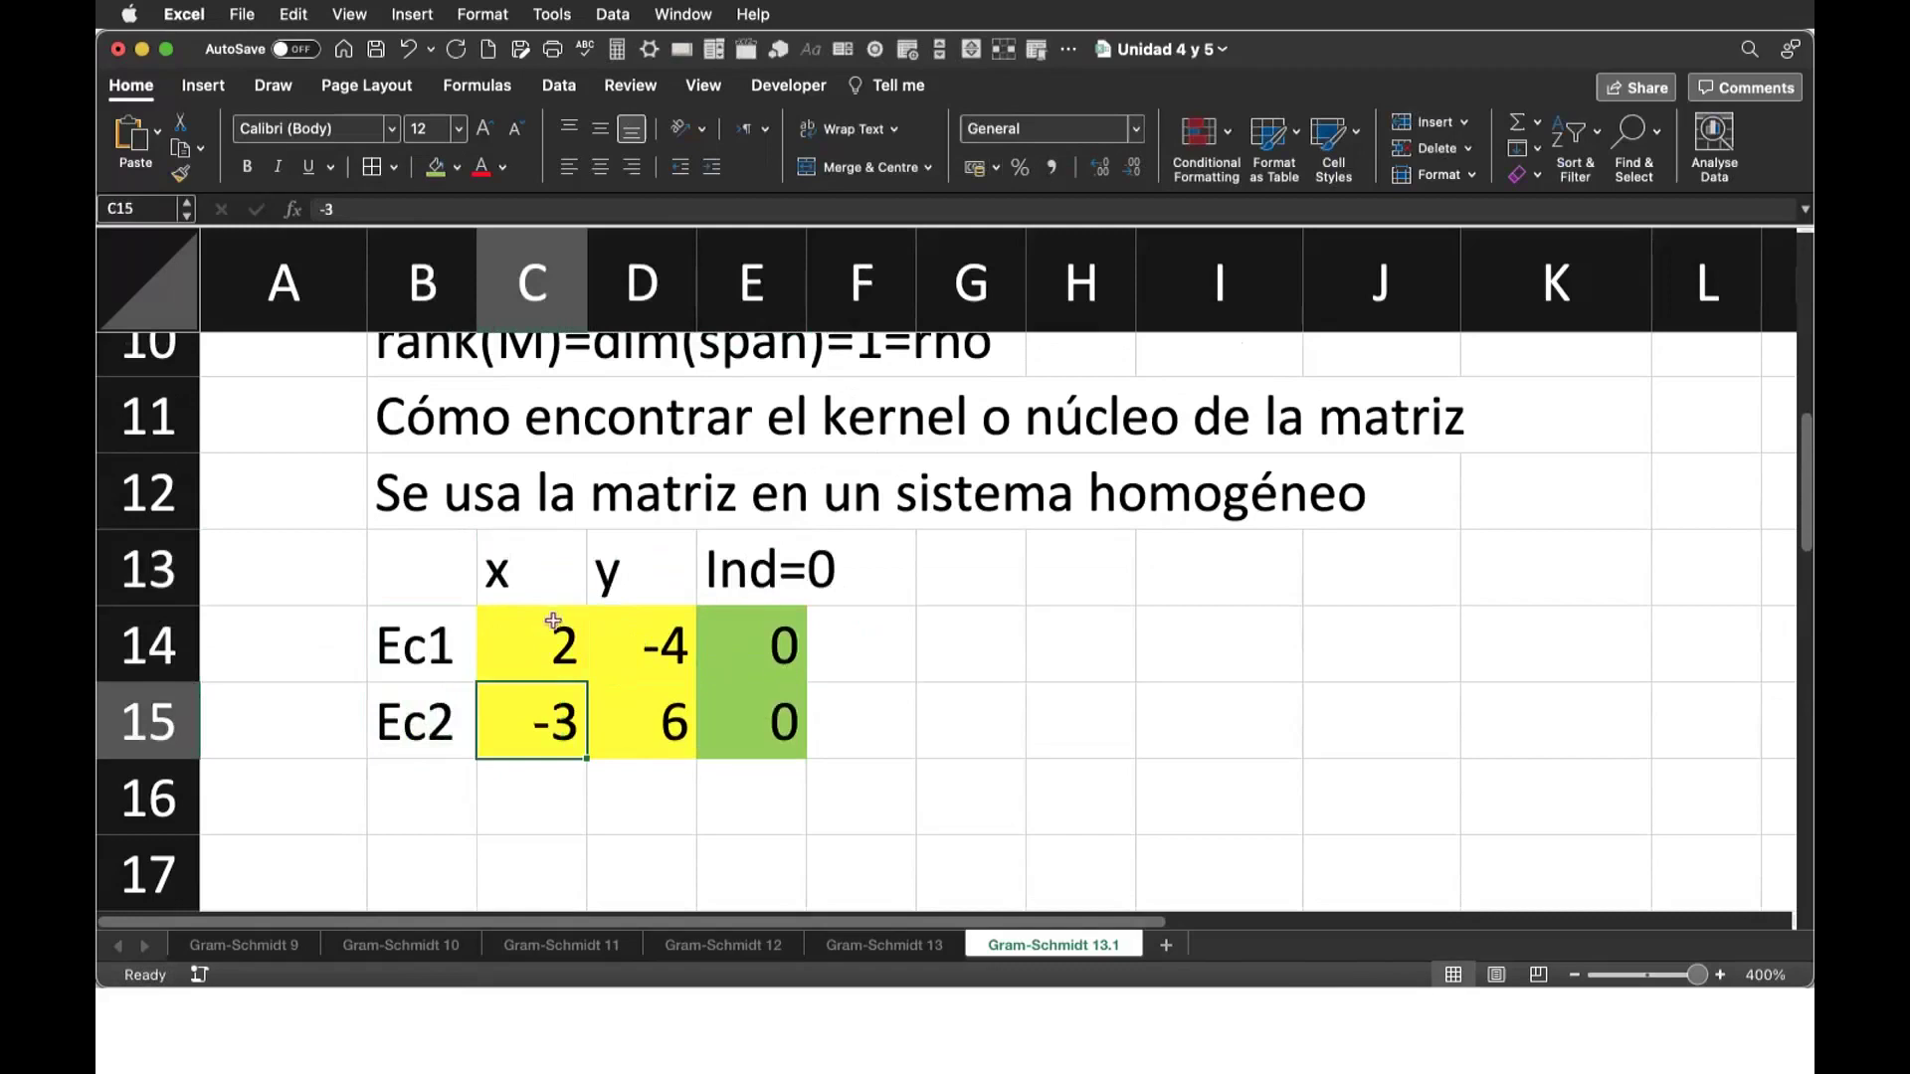
scroll(782, 640, up, 1)
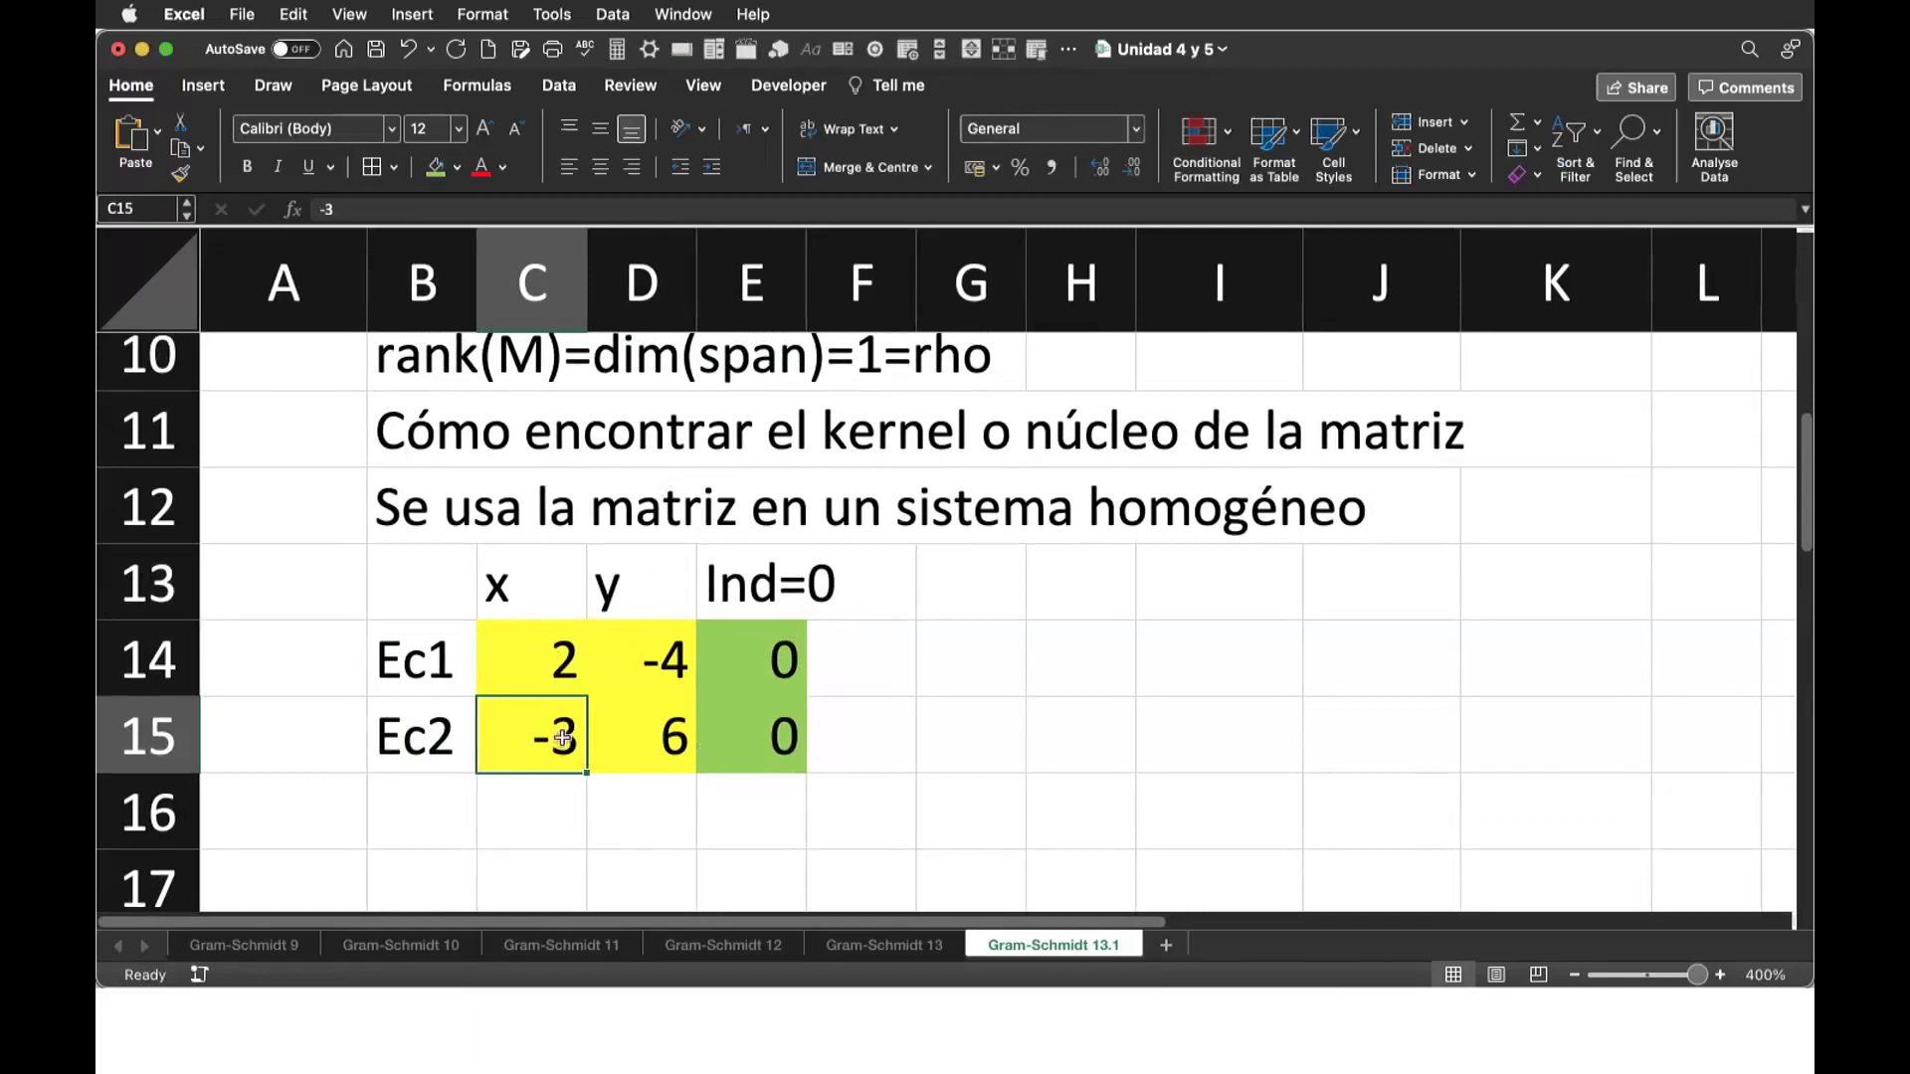
drag(563, 737, 722, 741)
click(513, 660)
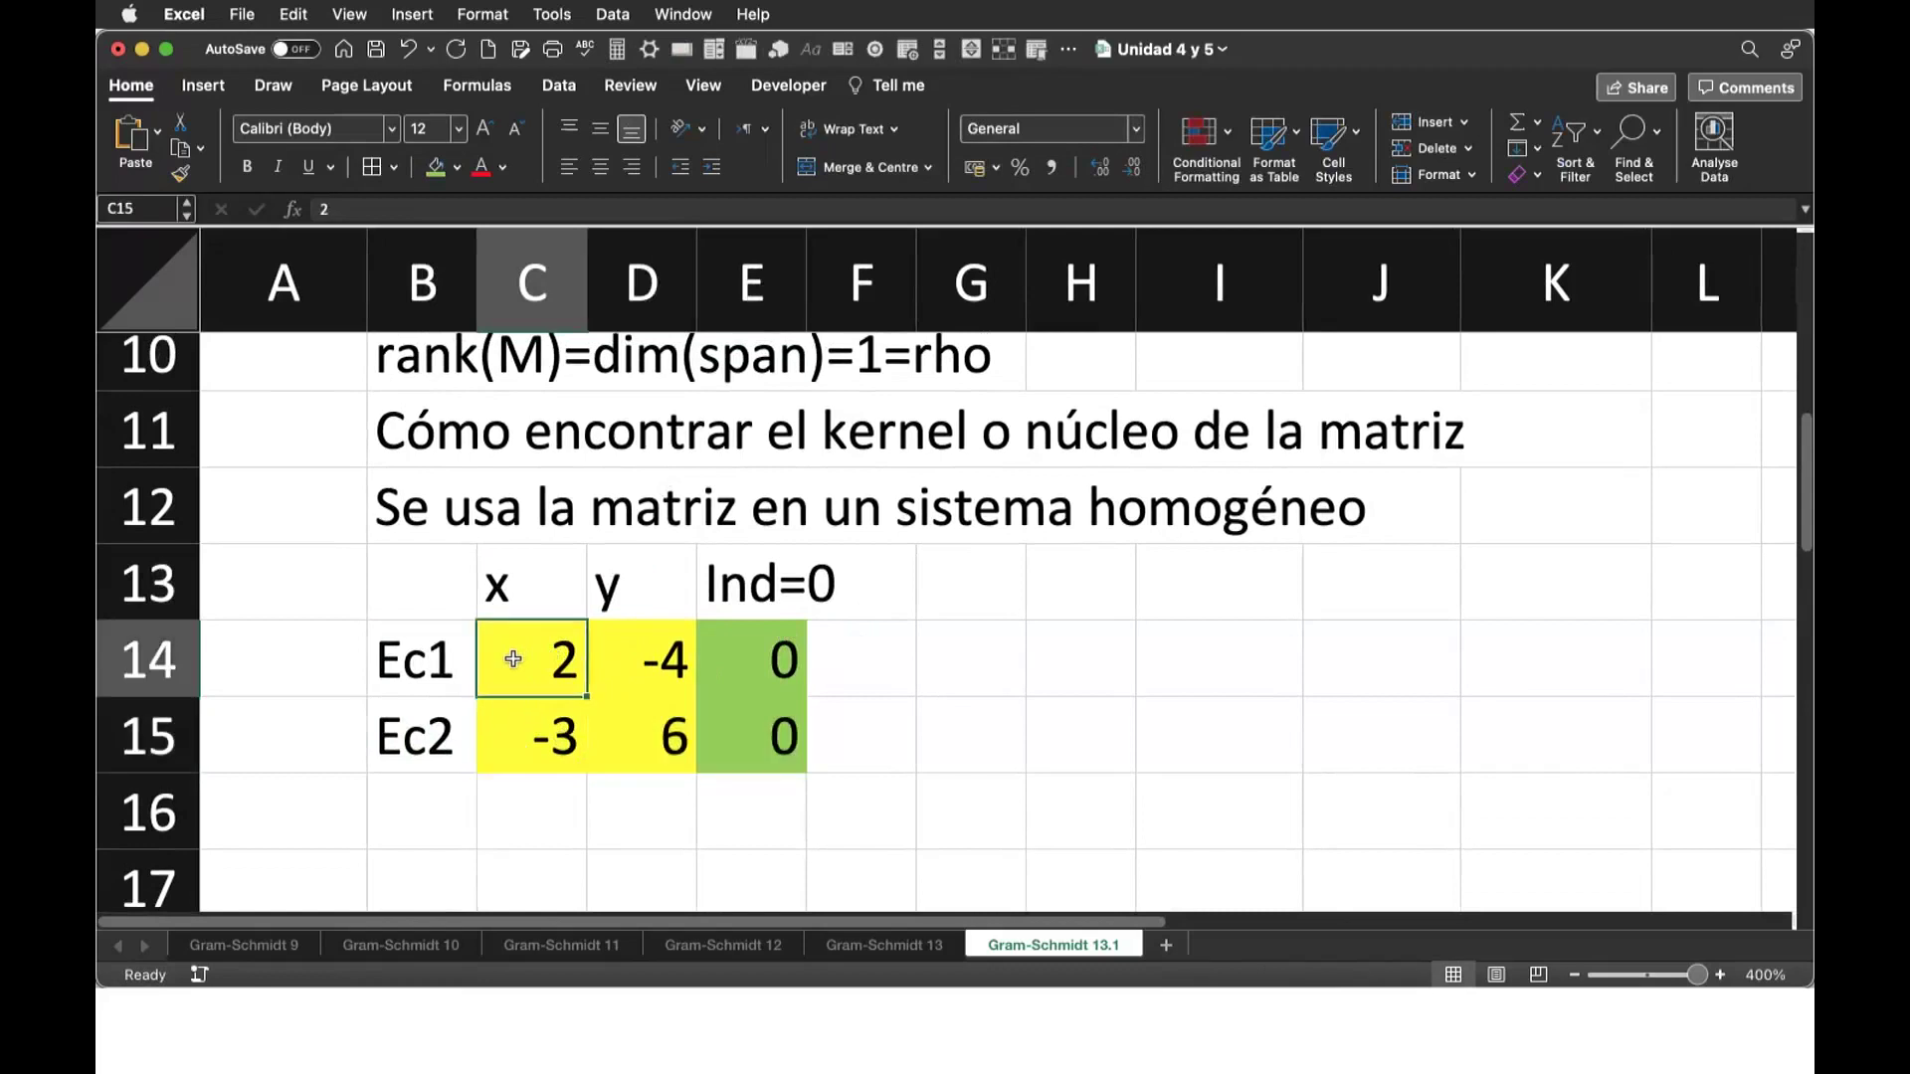
drag(513, 660, 761, 663)
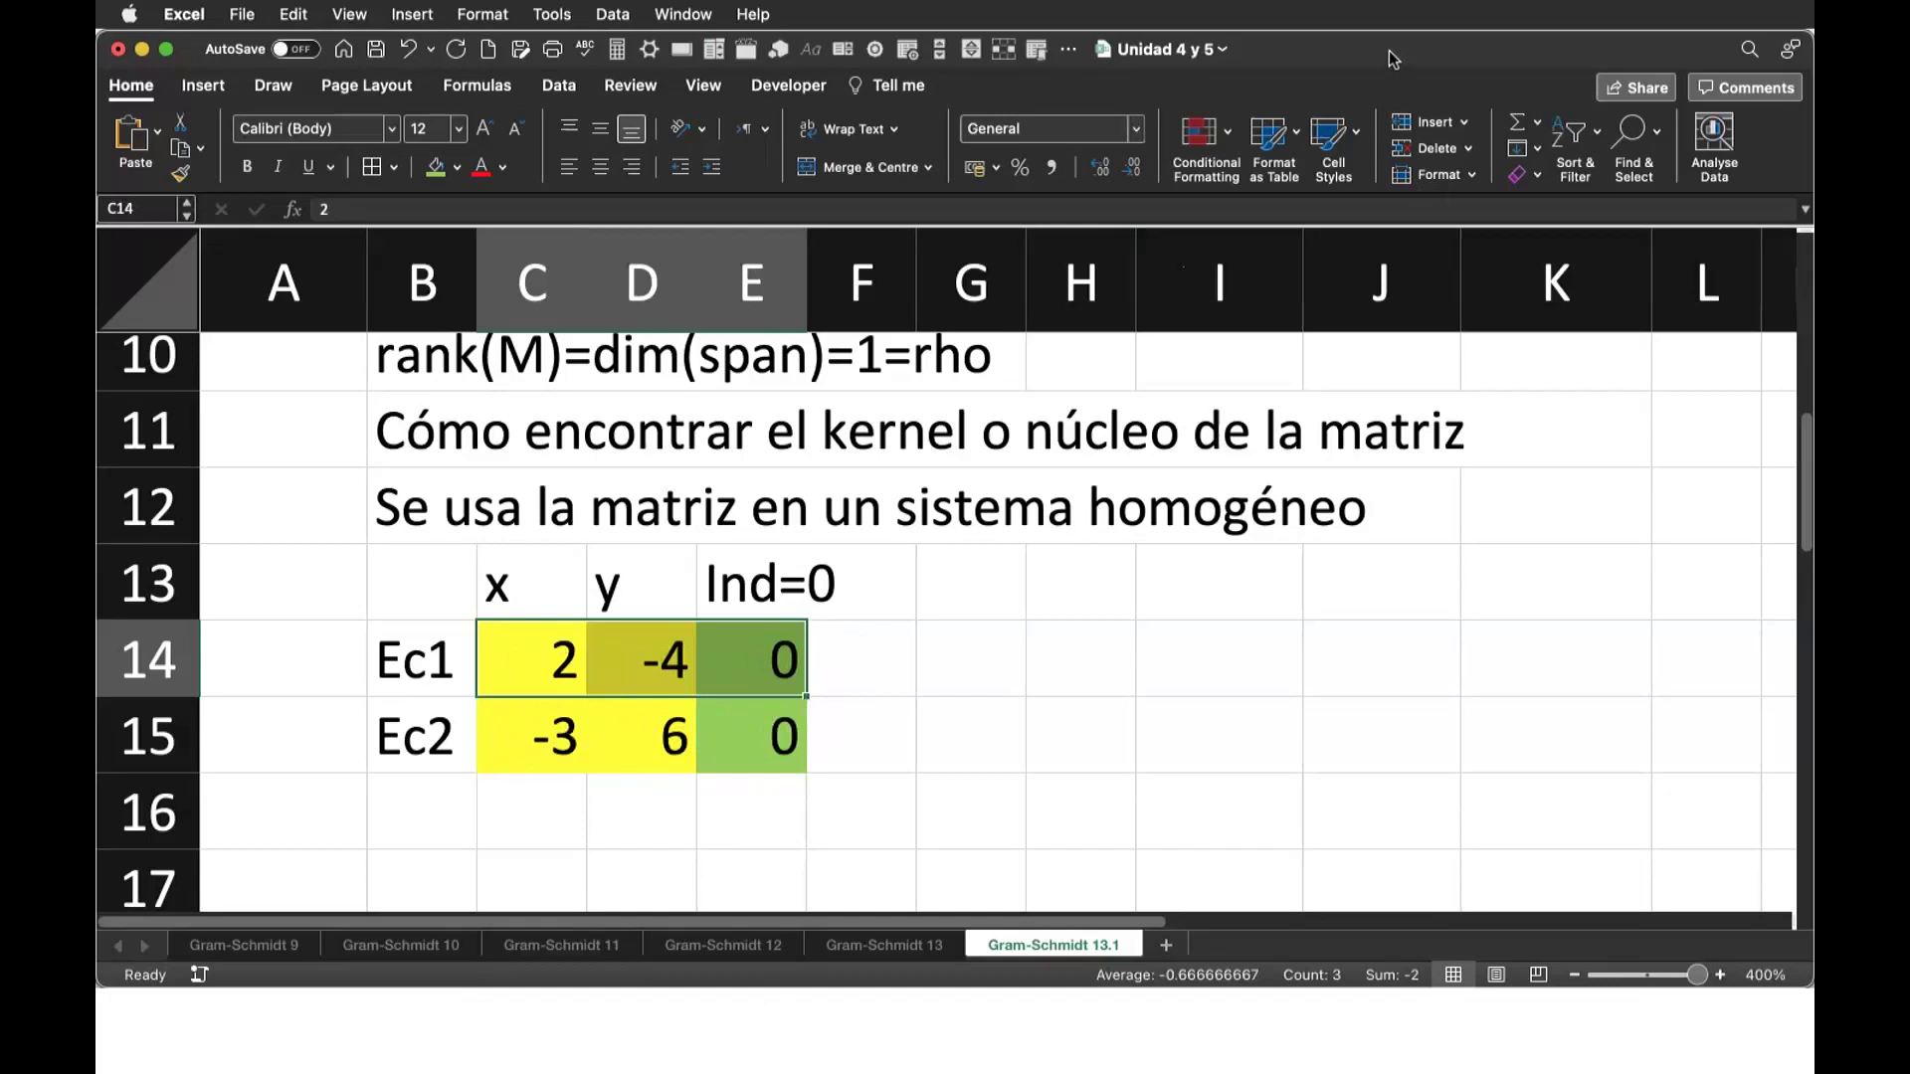
Step: Write 2x-4y=0 in G14 and its simplified form x-2y=0 in G15
click(964, 655)
drag(522, 661, 736, 661)
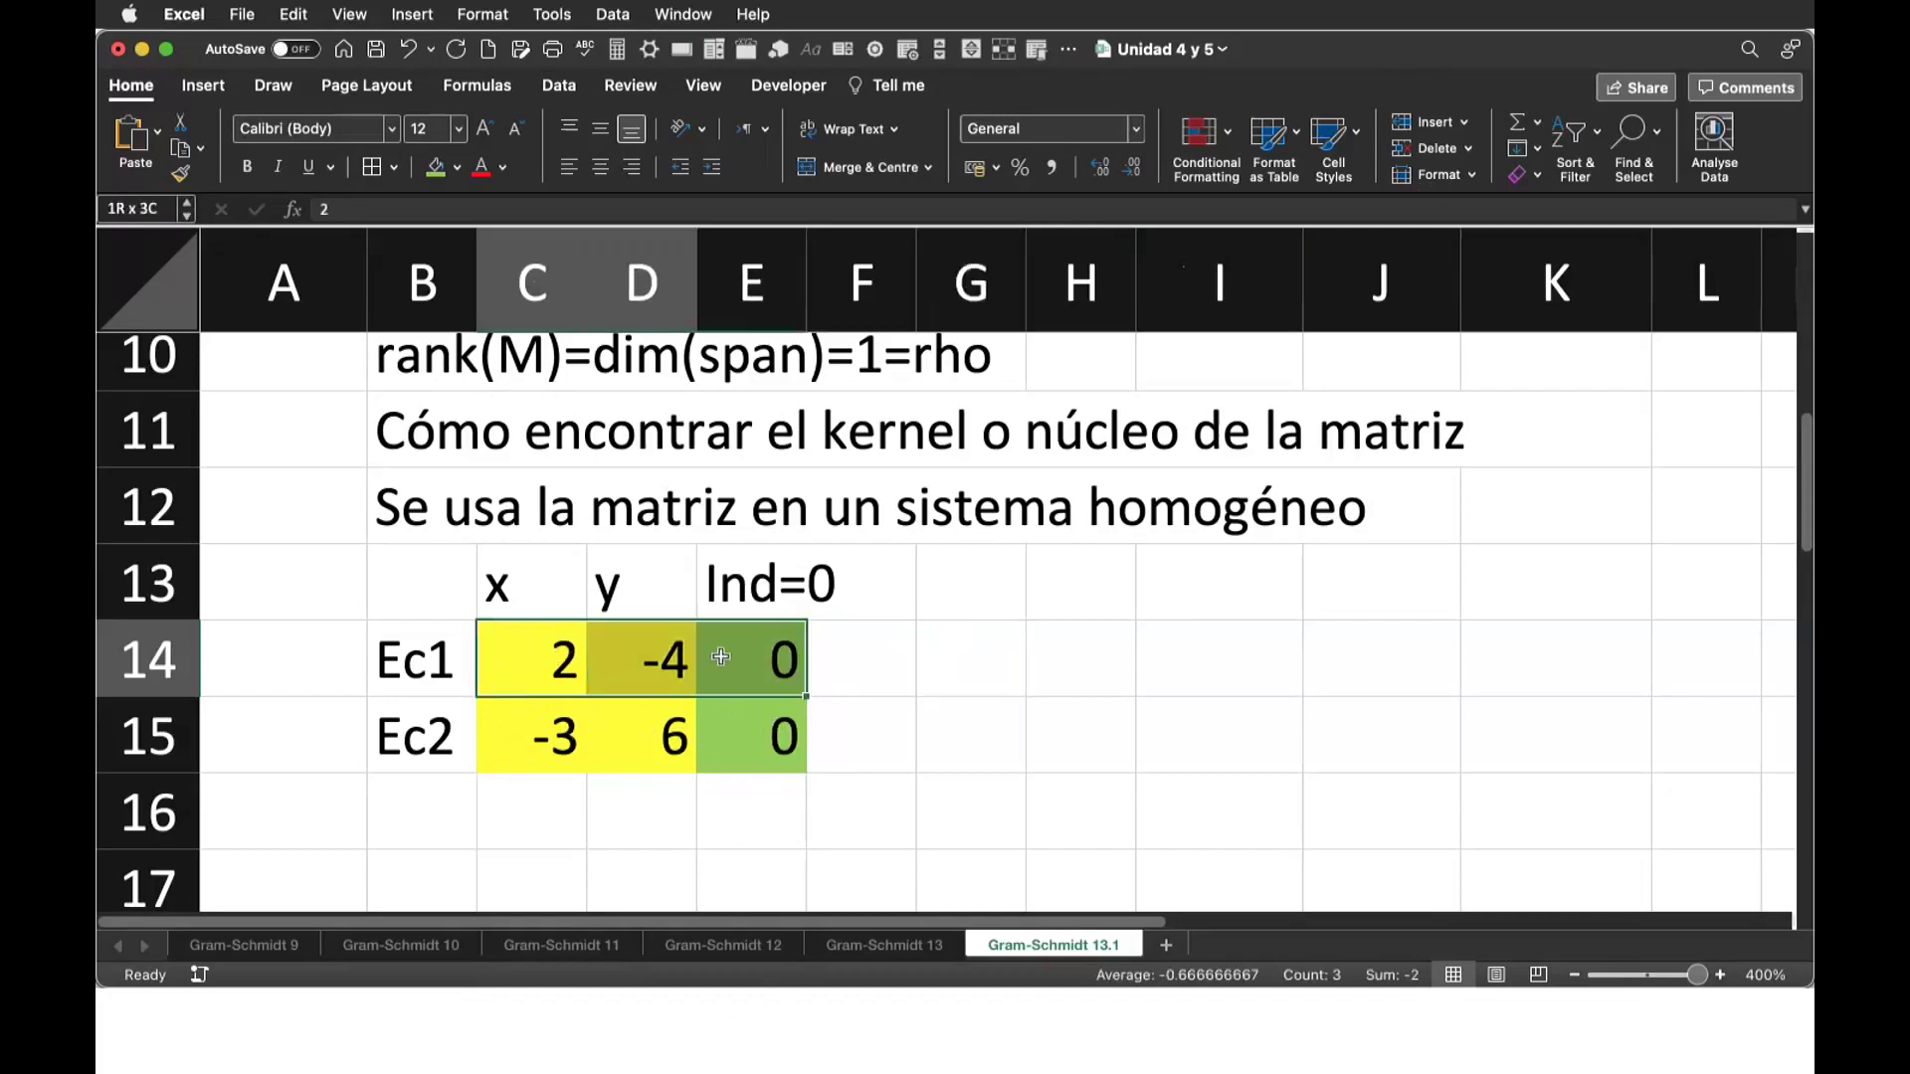
click(975, 651)
text(2)
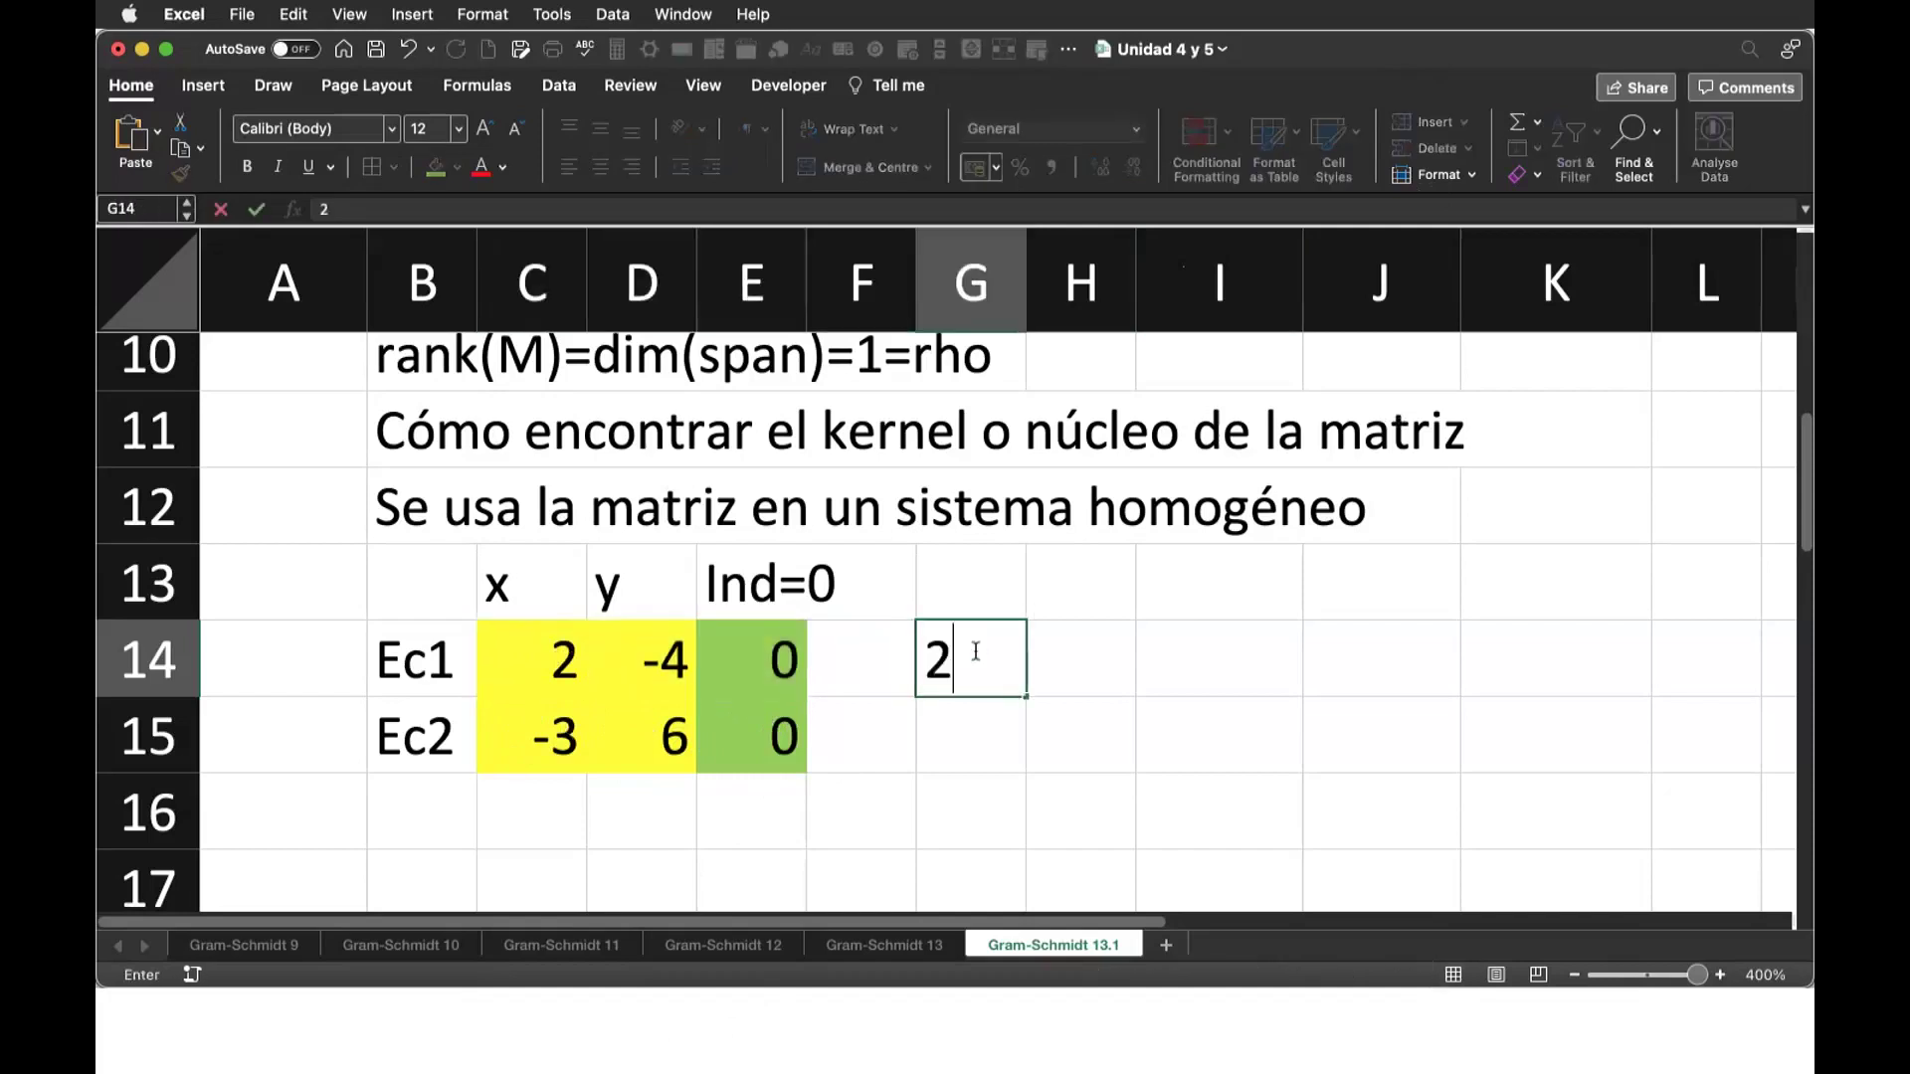
text(x-4y)
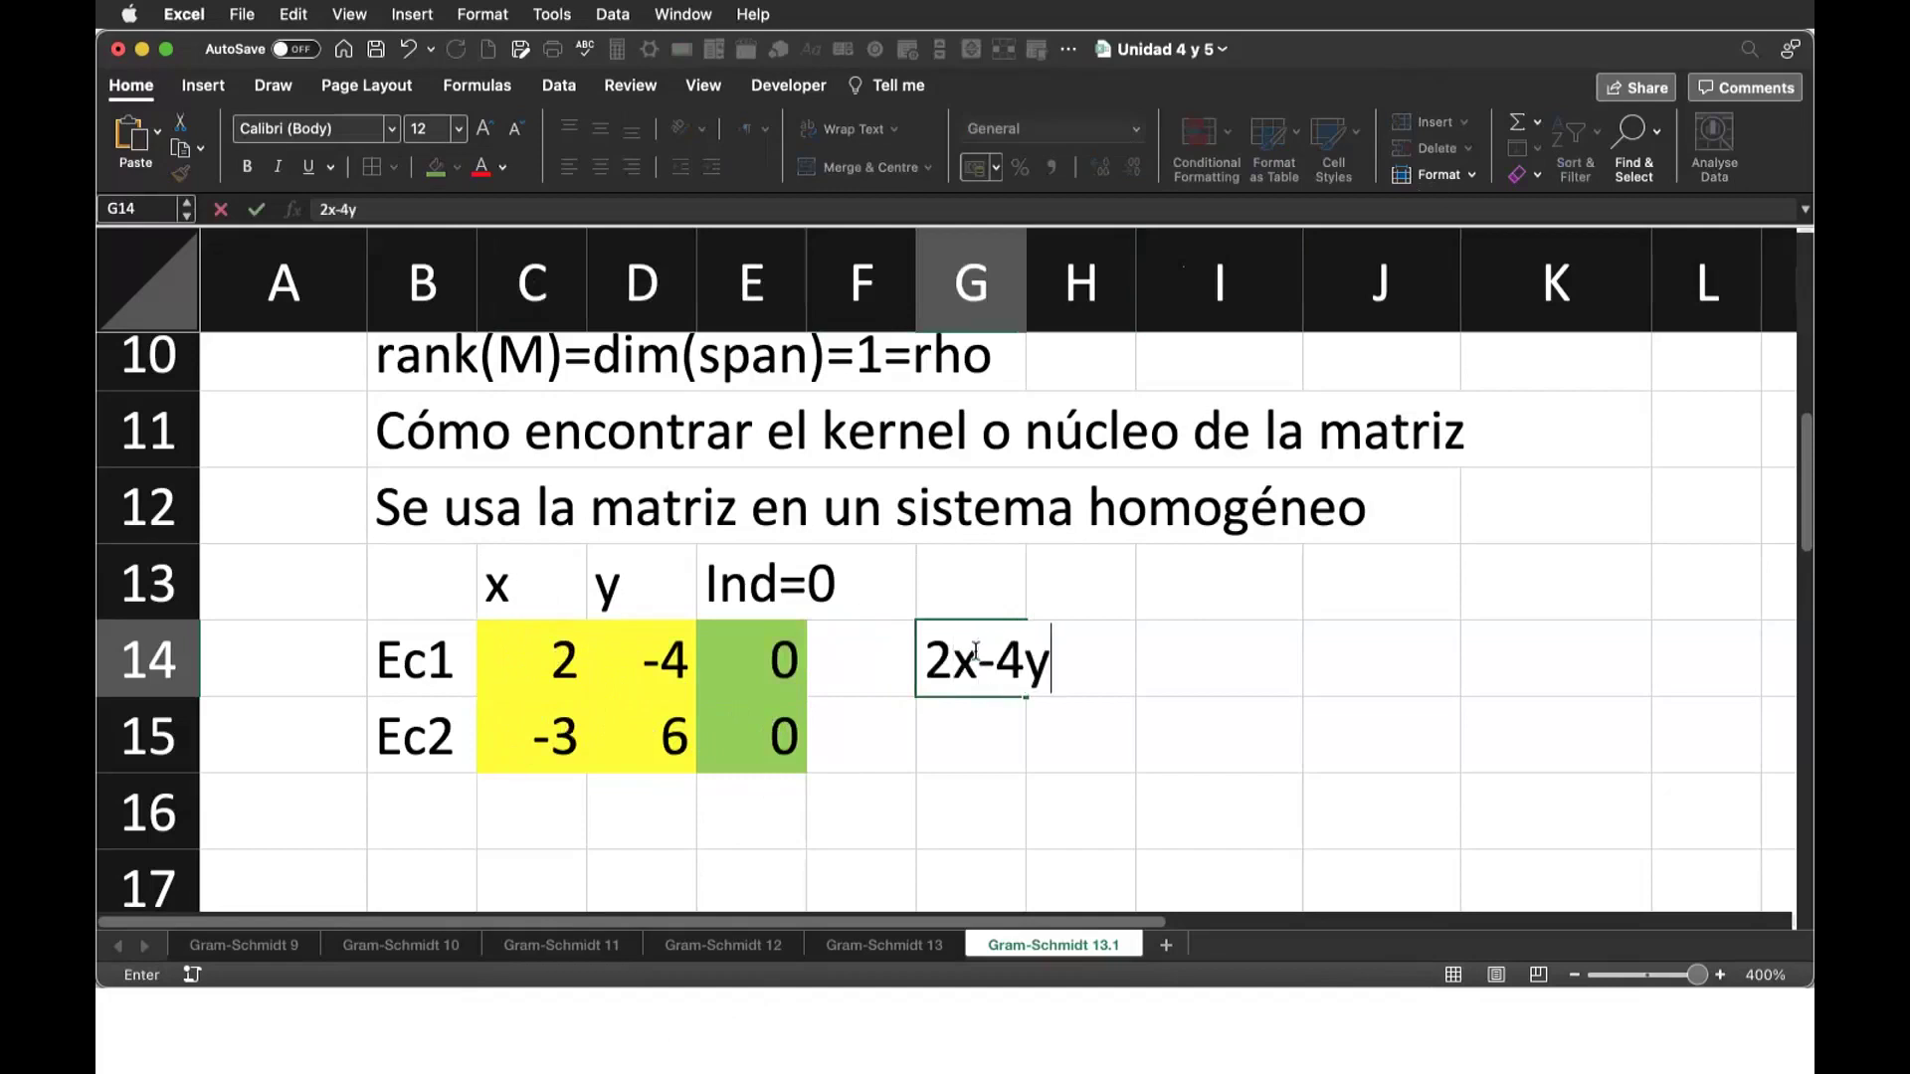
text(=0)
click(1166, 649)
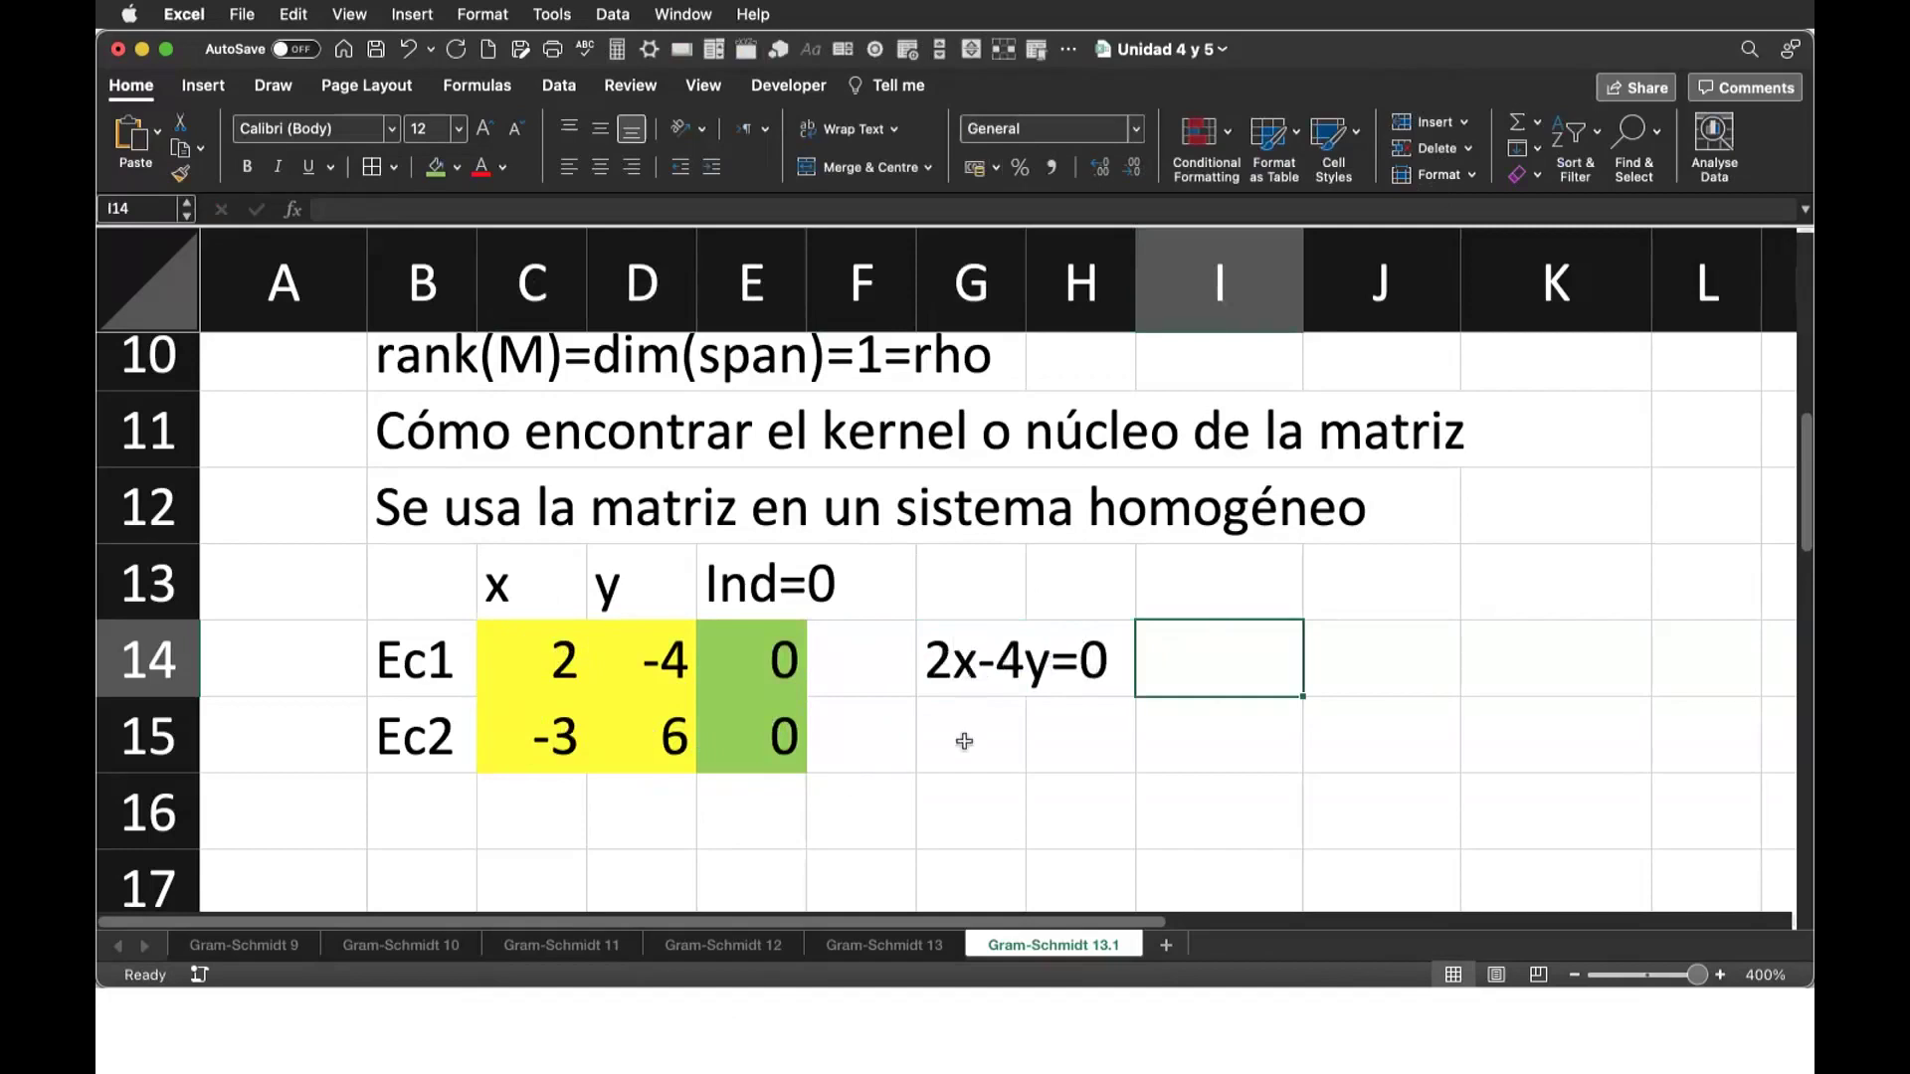
click(965, 740)
text(x-2y=0)
click(1225, 718)
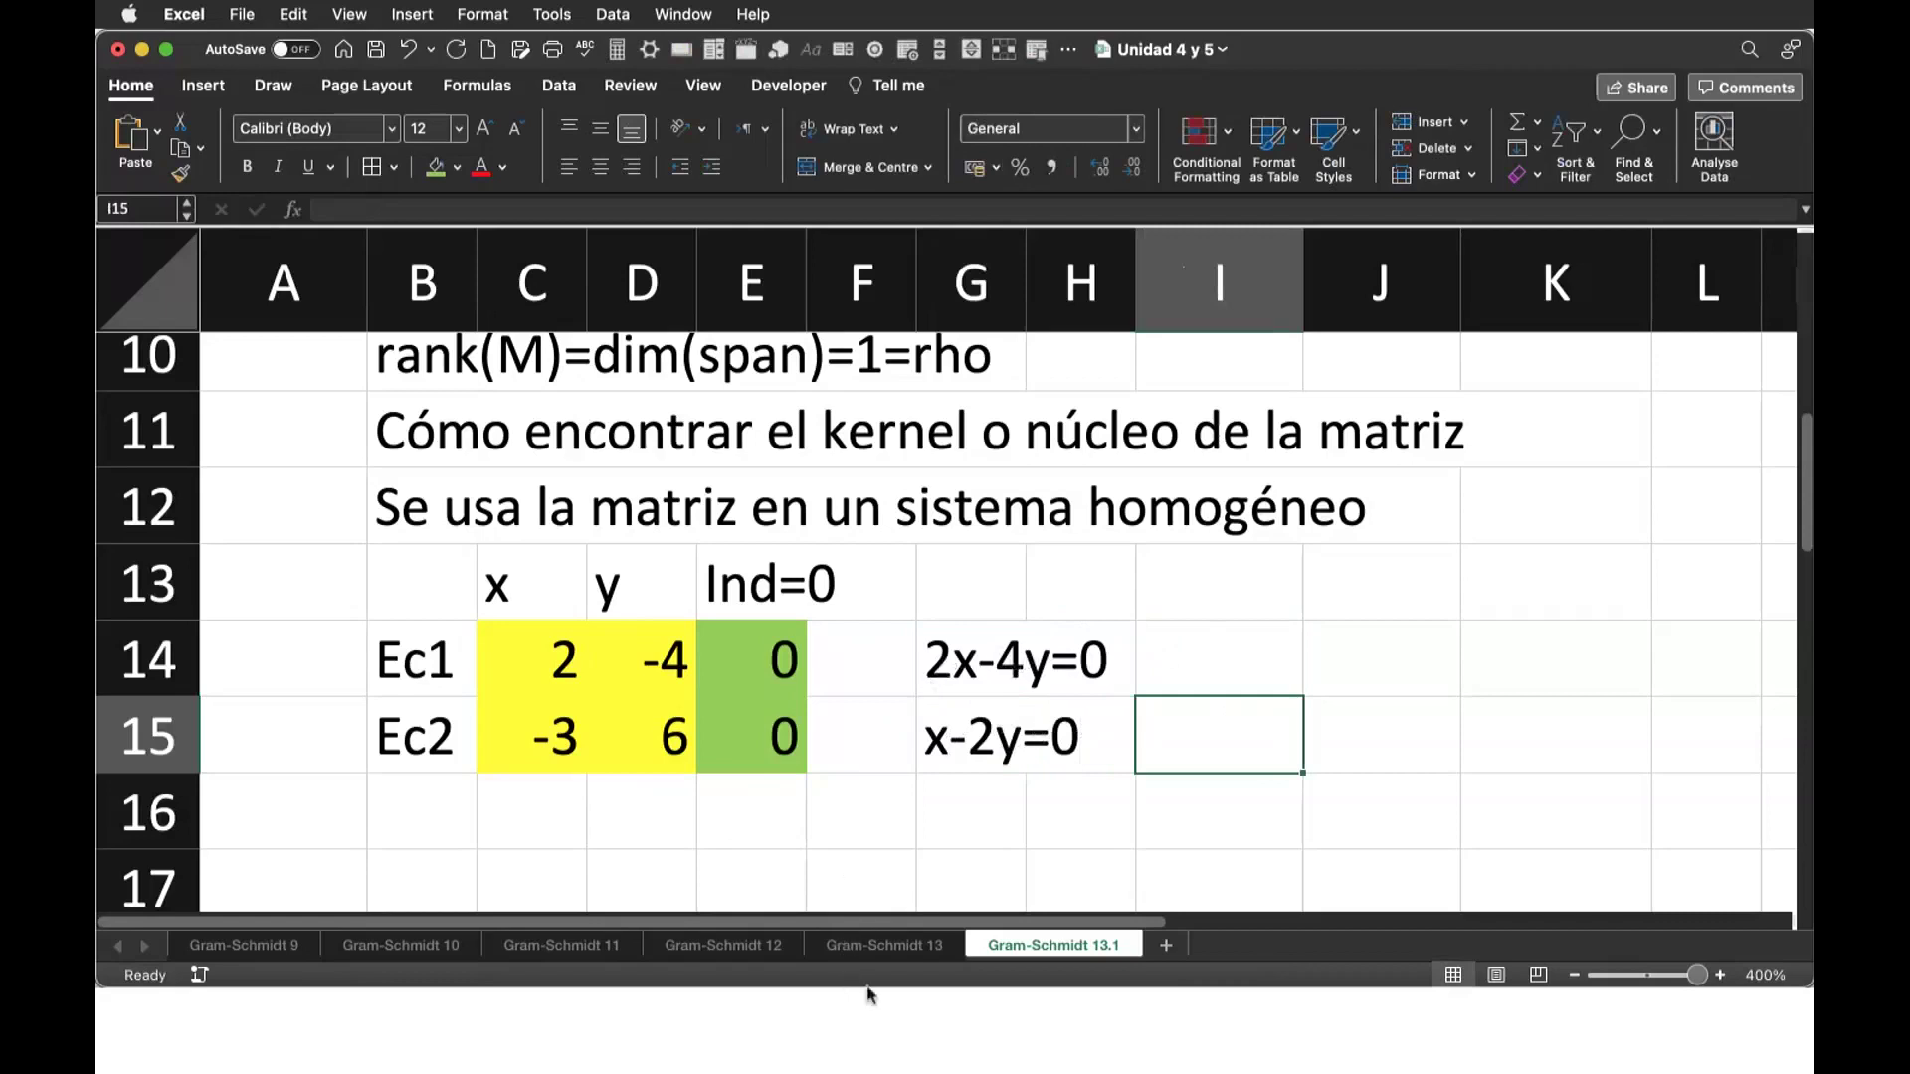
key(super+Tab)
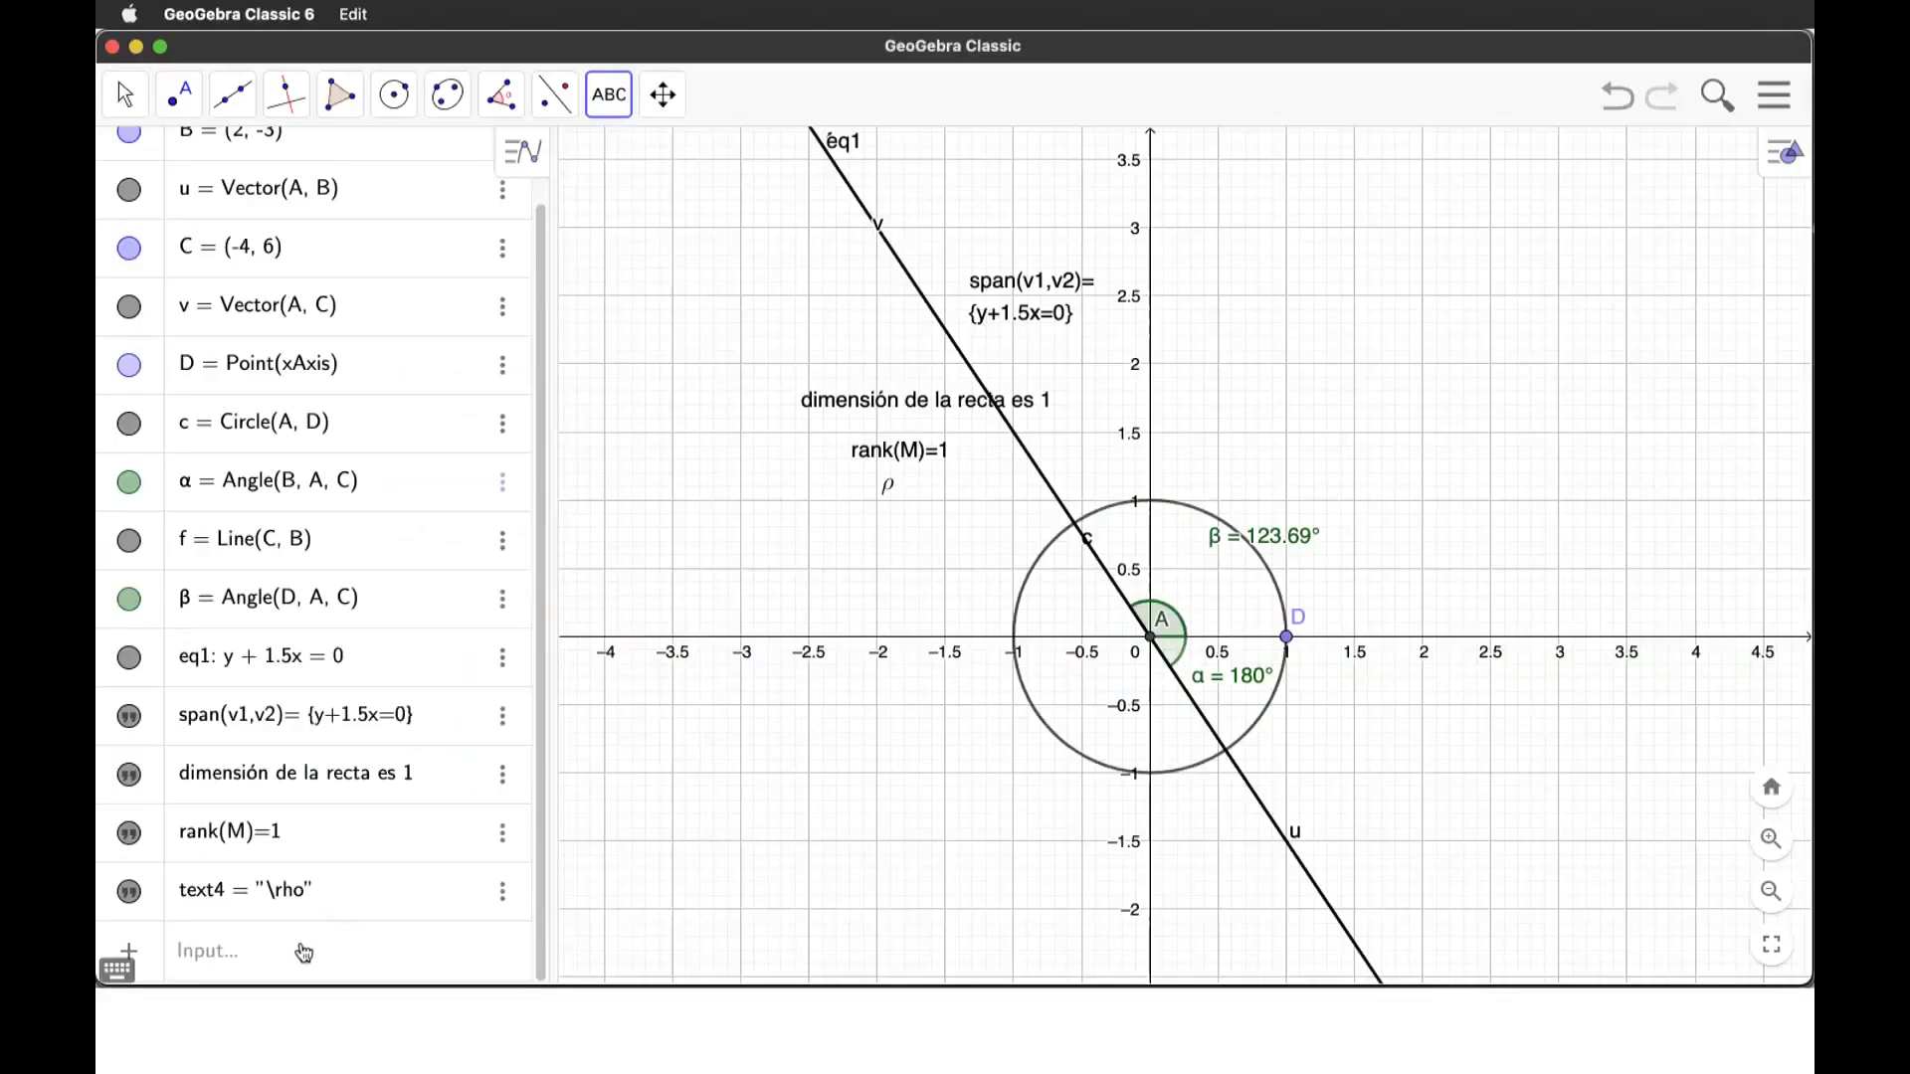
Step: Plot the kernel line x-2y=0 through the origin as eq2, zooming out the view
click(303, 955)
key(super+Tab)
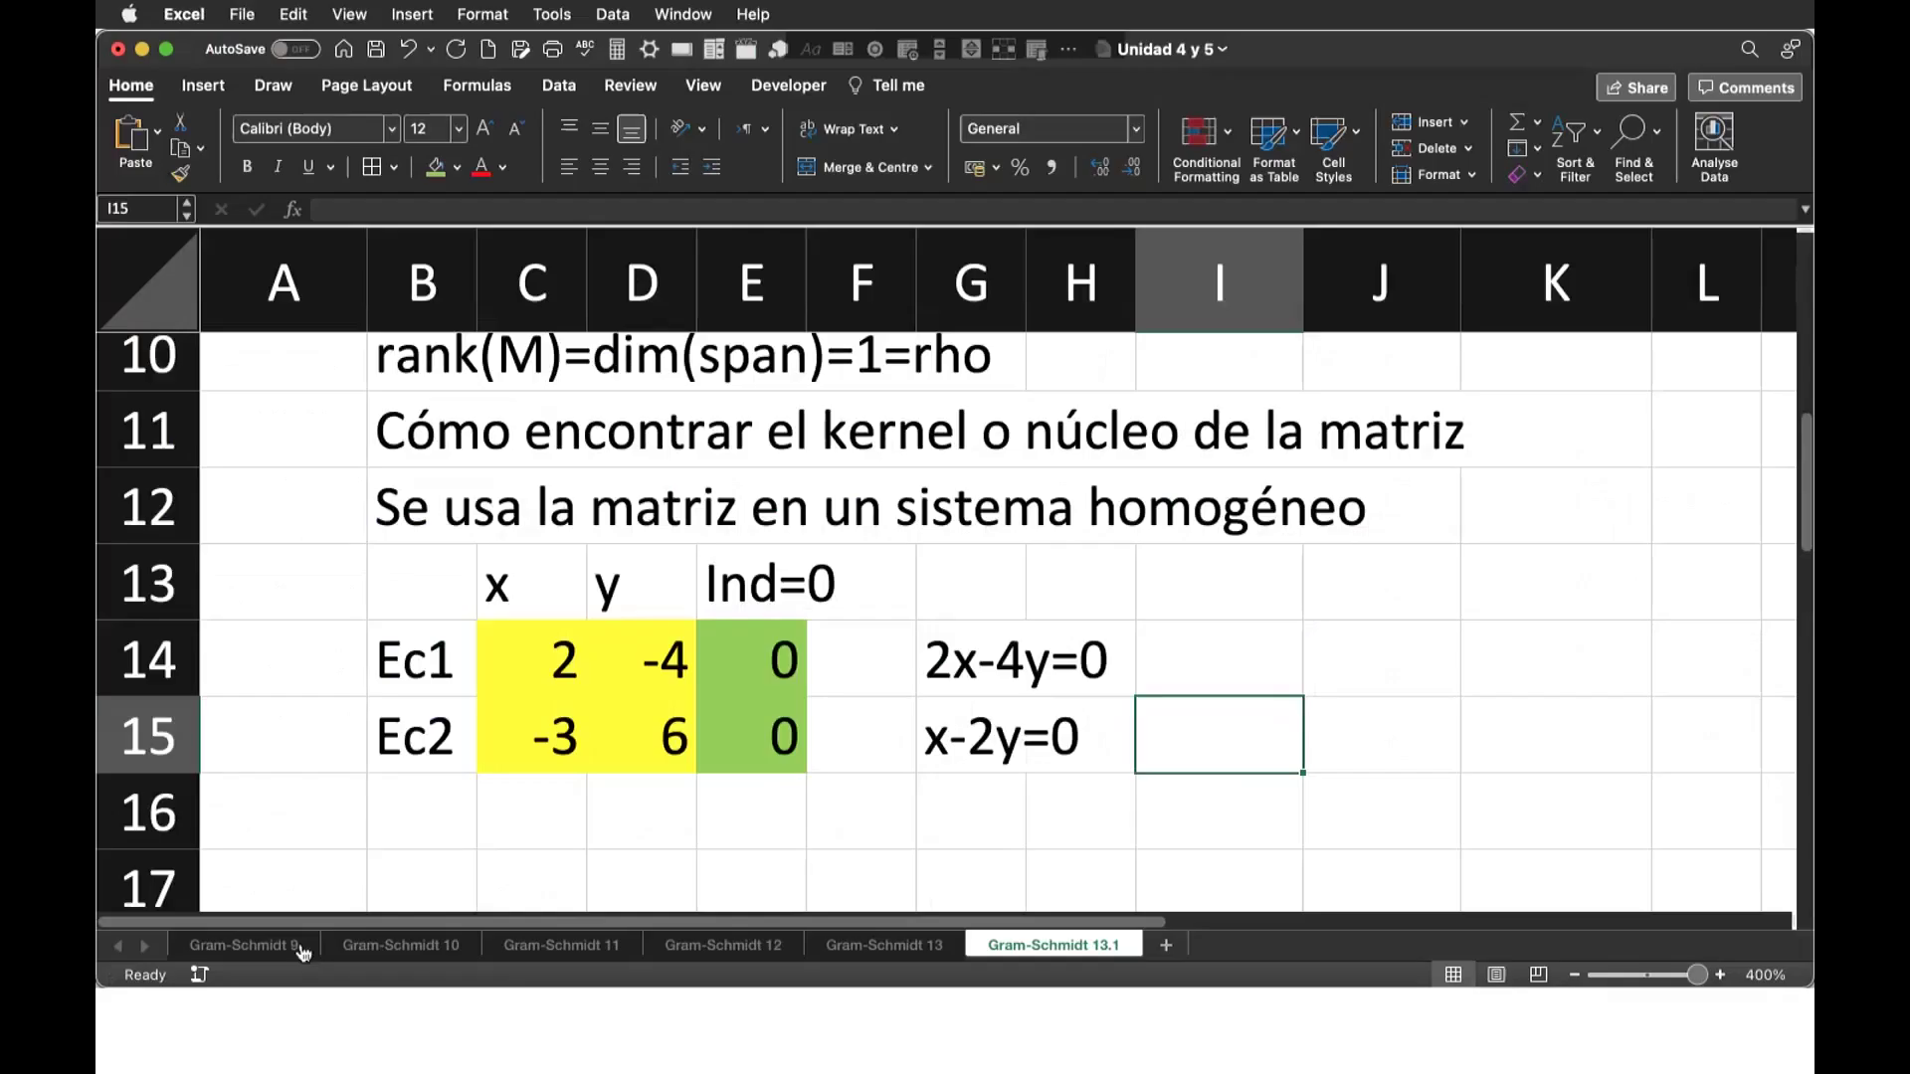
key(super+Tab)
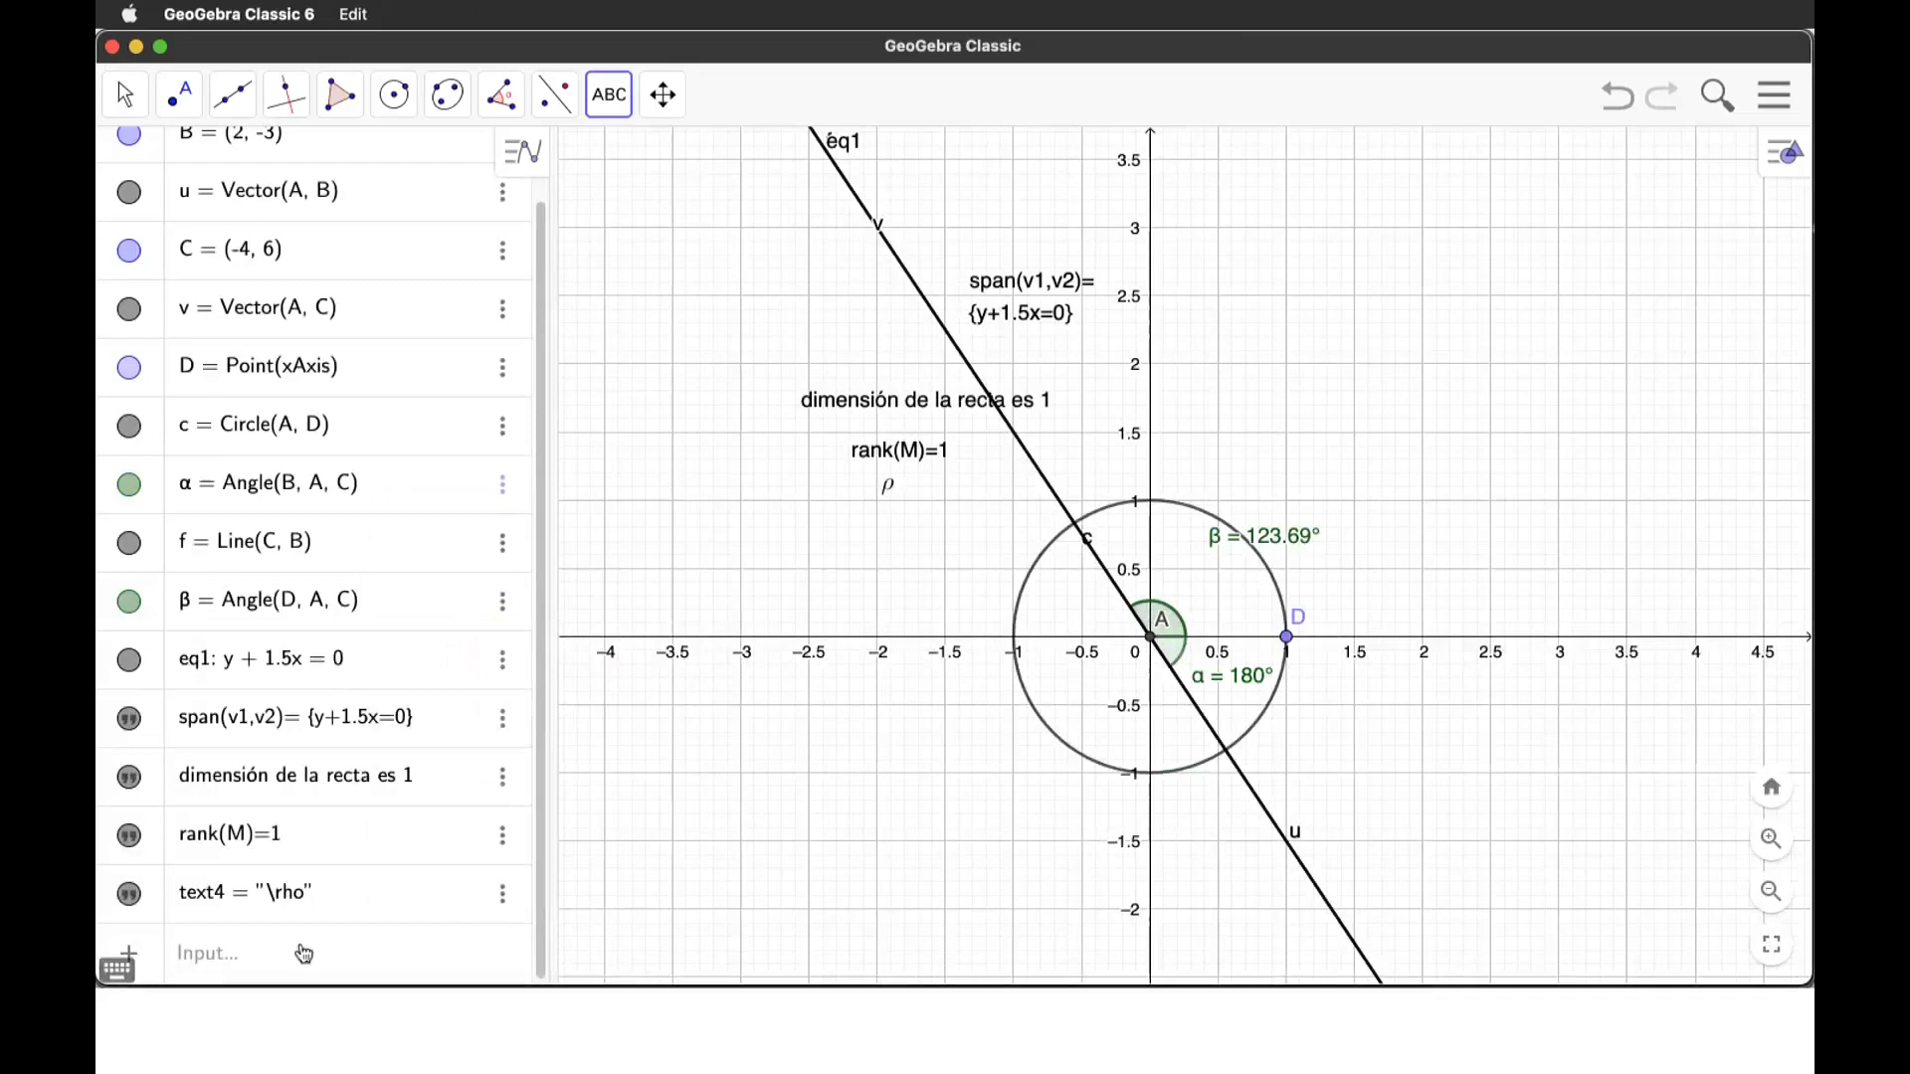
click(241, 956)
text(x-2y)
text(=)
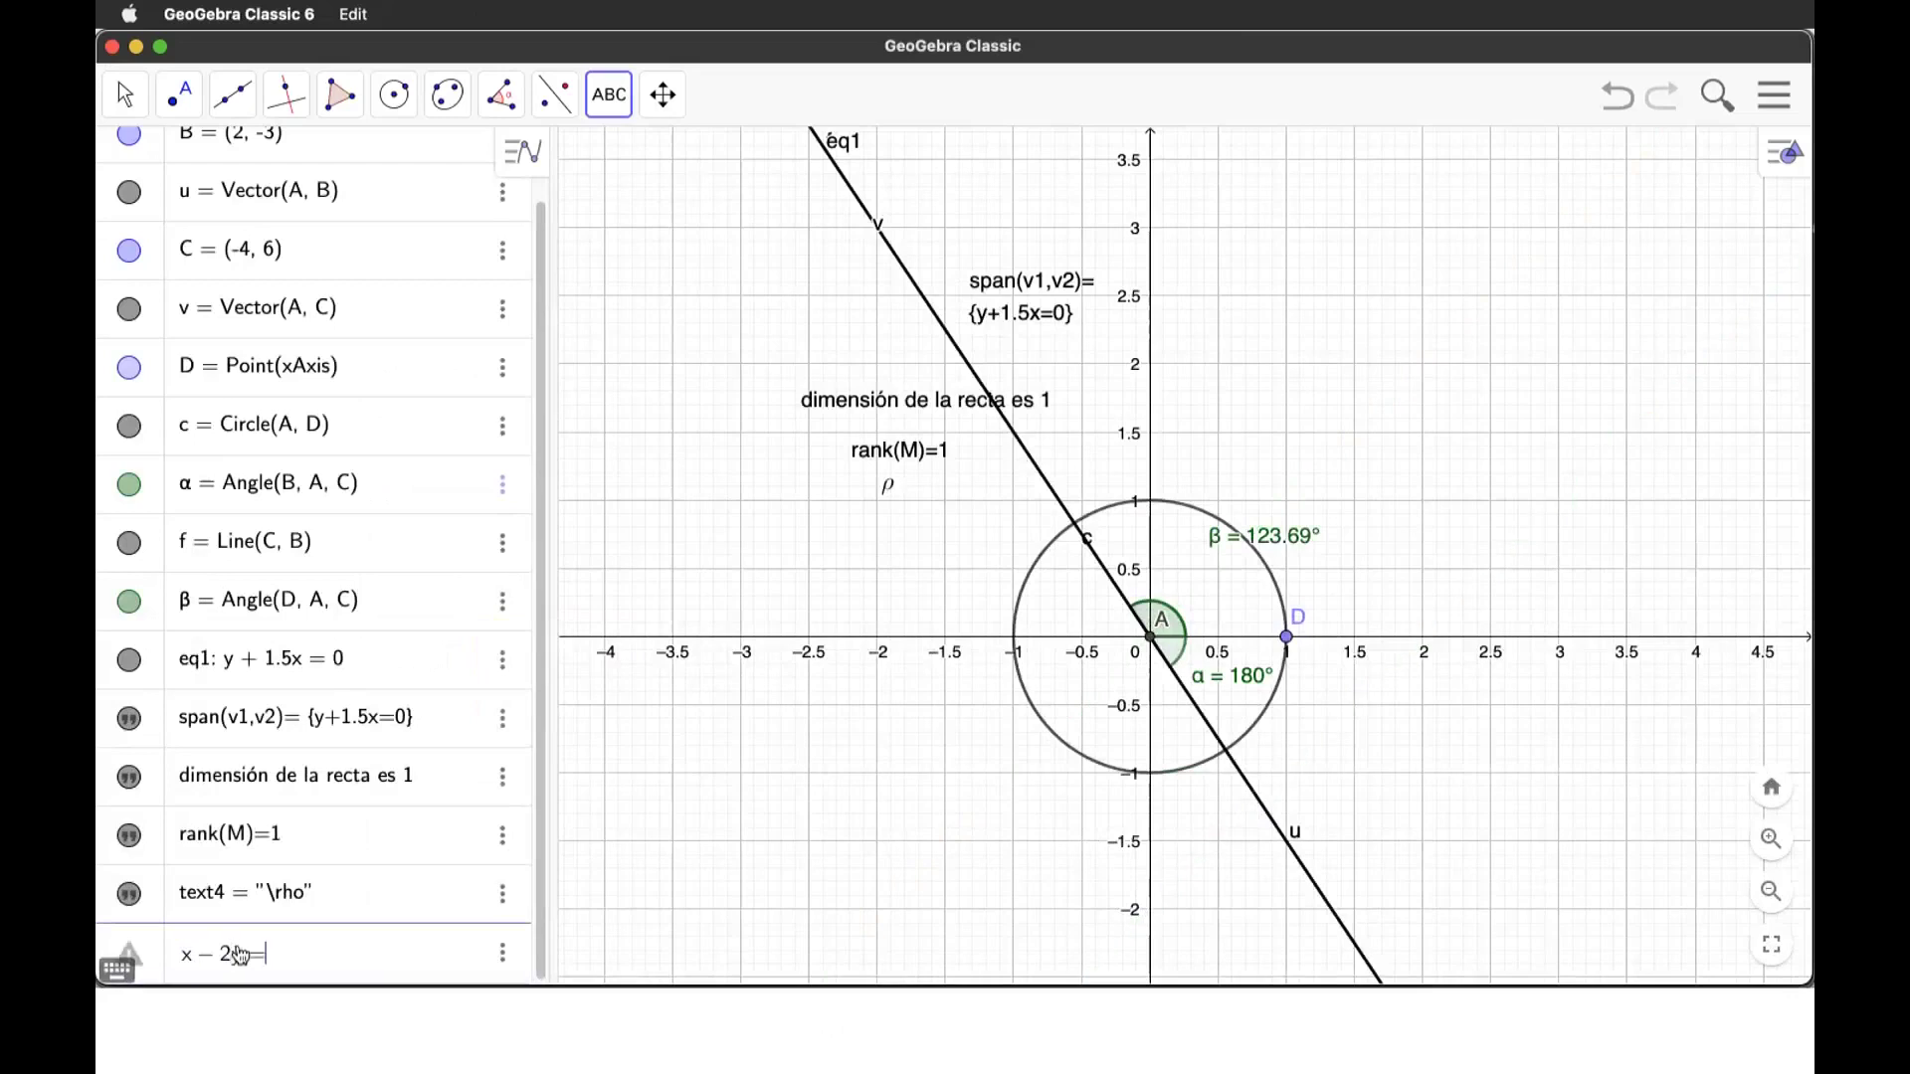
text(0)
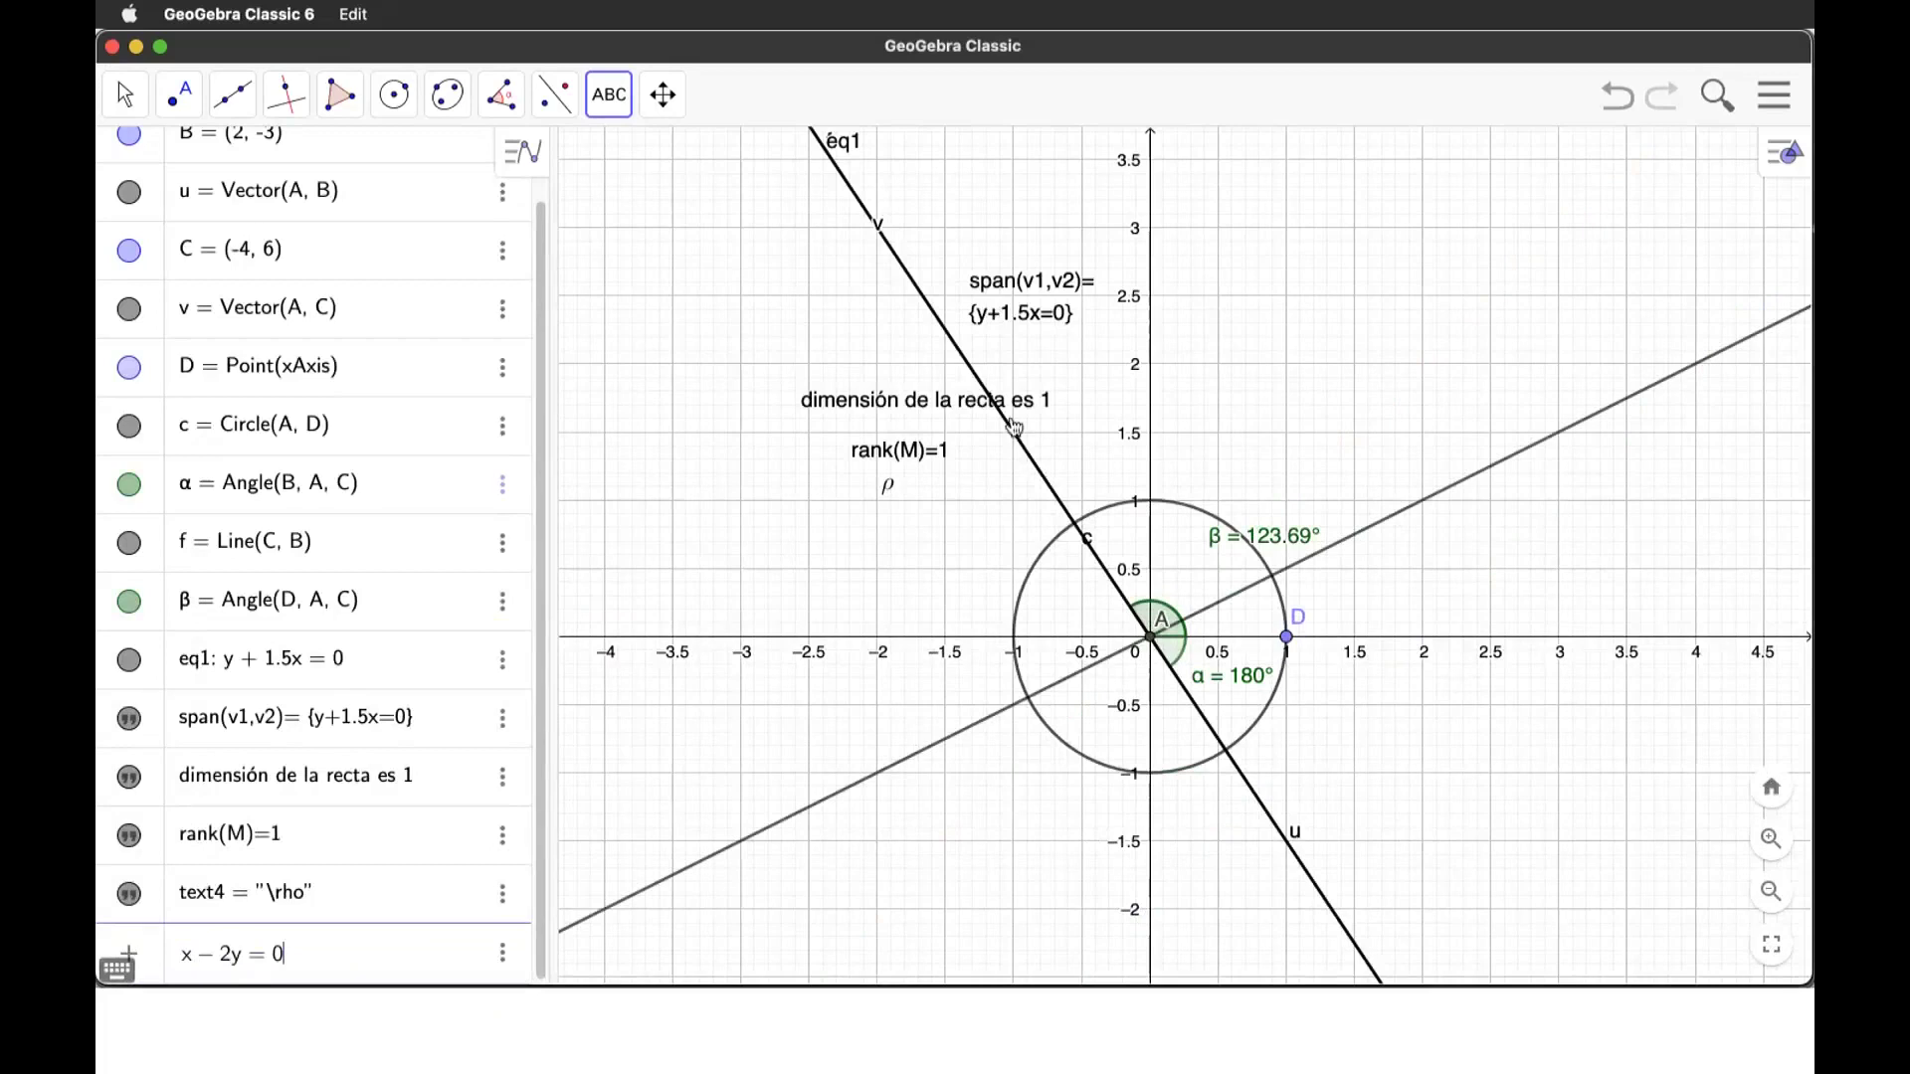
scroll(1265, 565, down, 5)
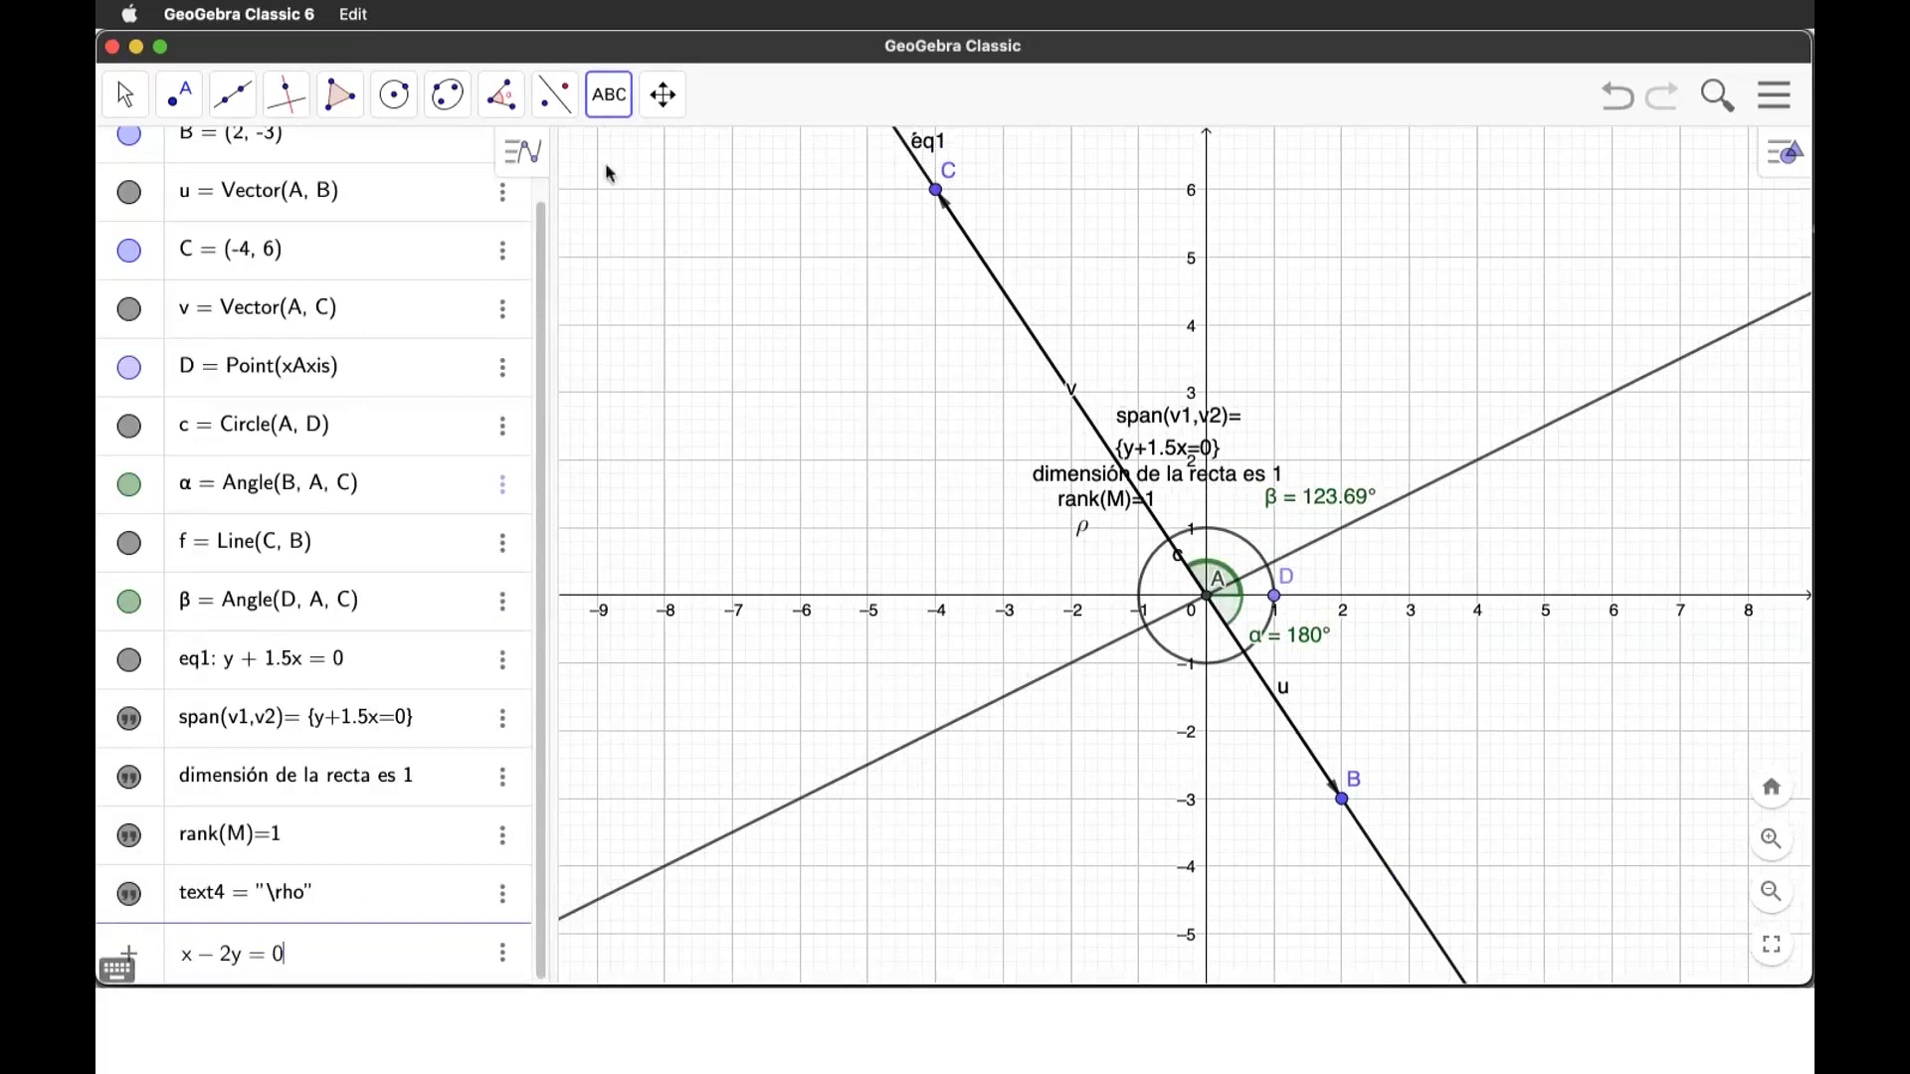
key(Return)
Step: Add the label 'kernel=ker(M)={x-2y=0}' below the origin, then start another label beneath it
click(848, 838)
text(kernel=ker()
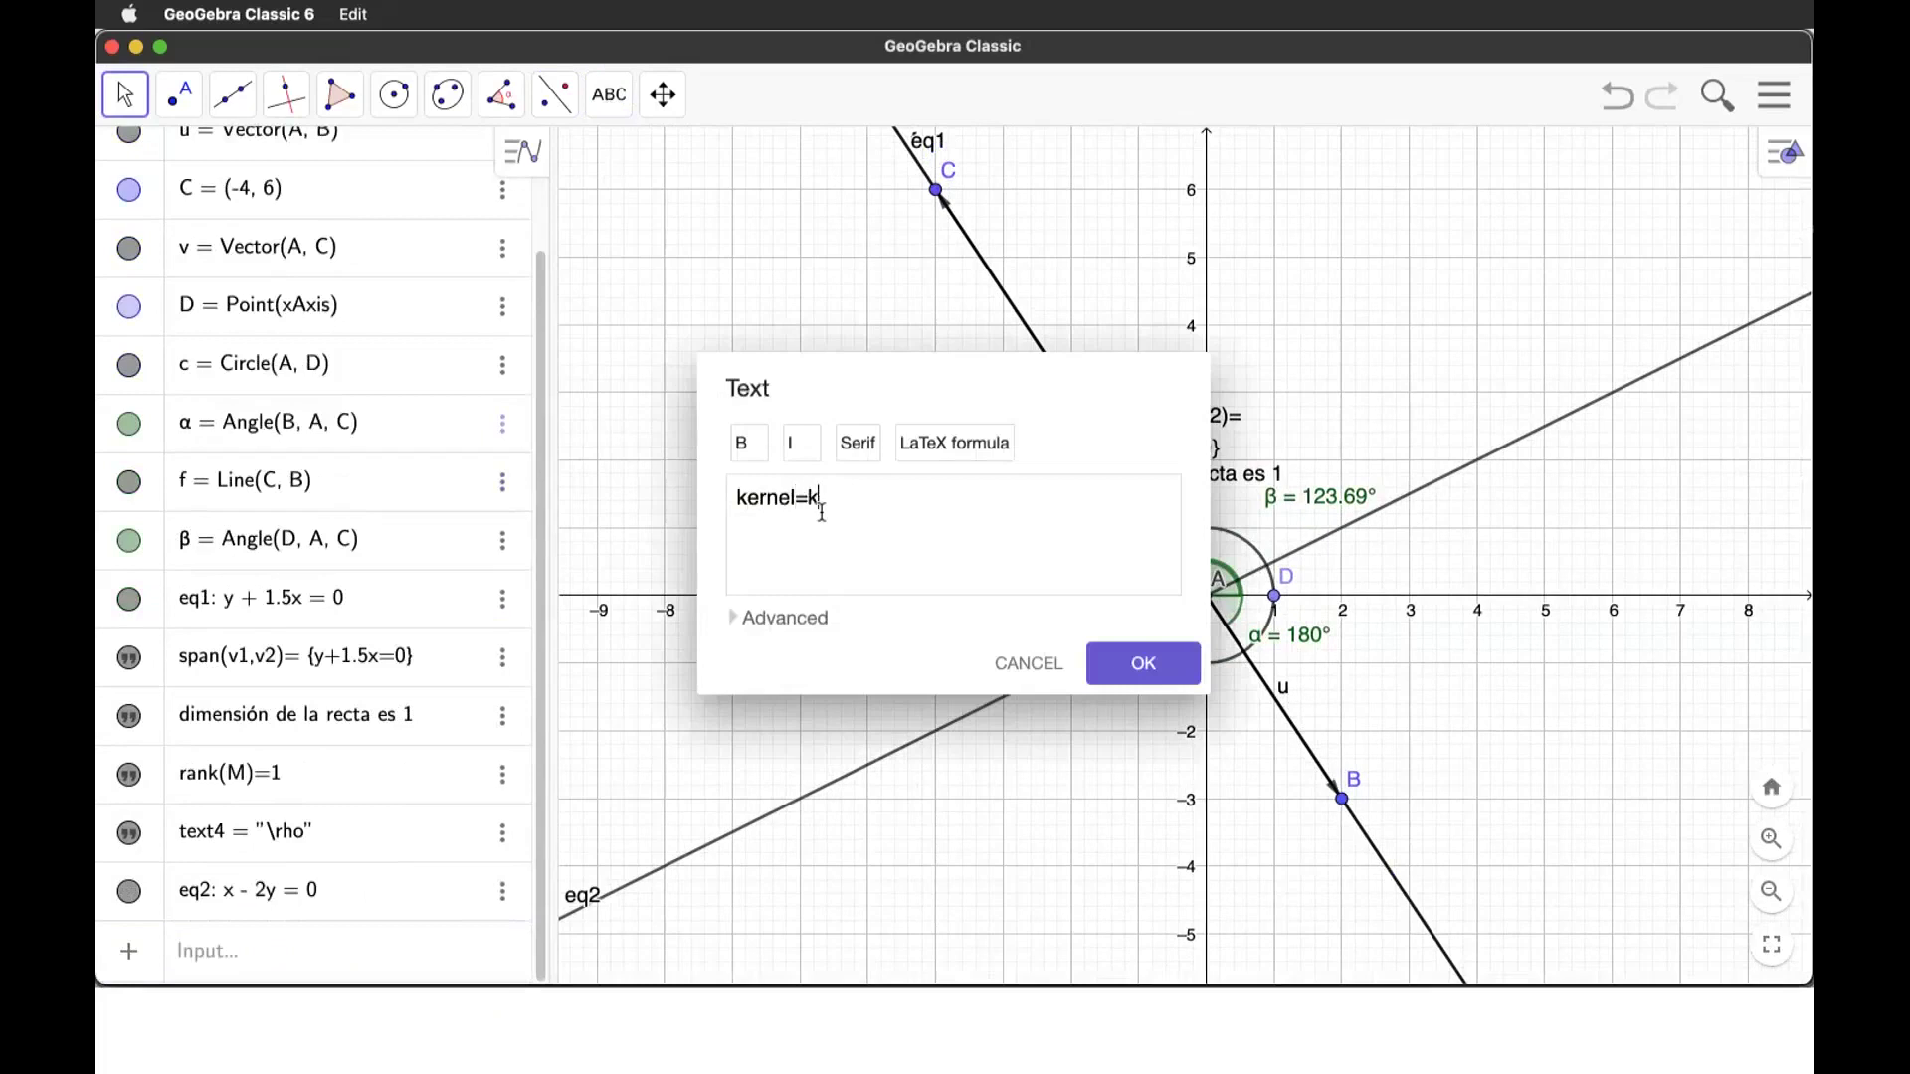
text(M)
key(BackSpace)
key(BackSpace)
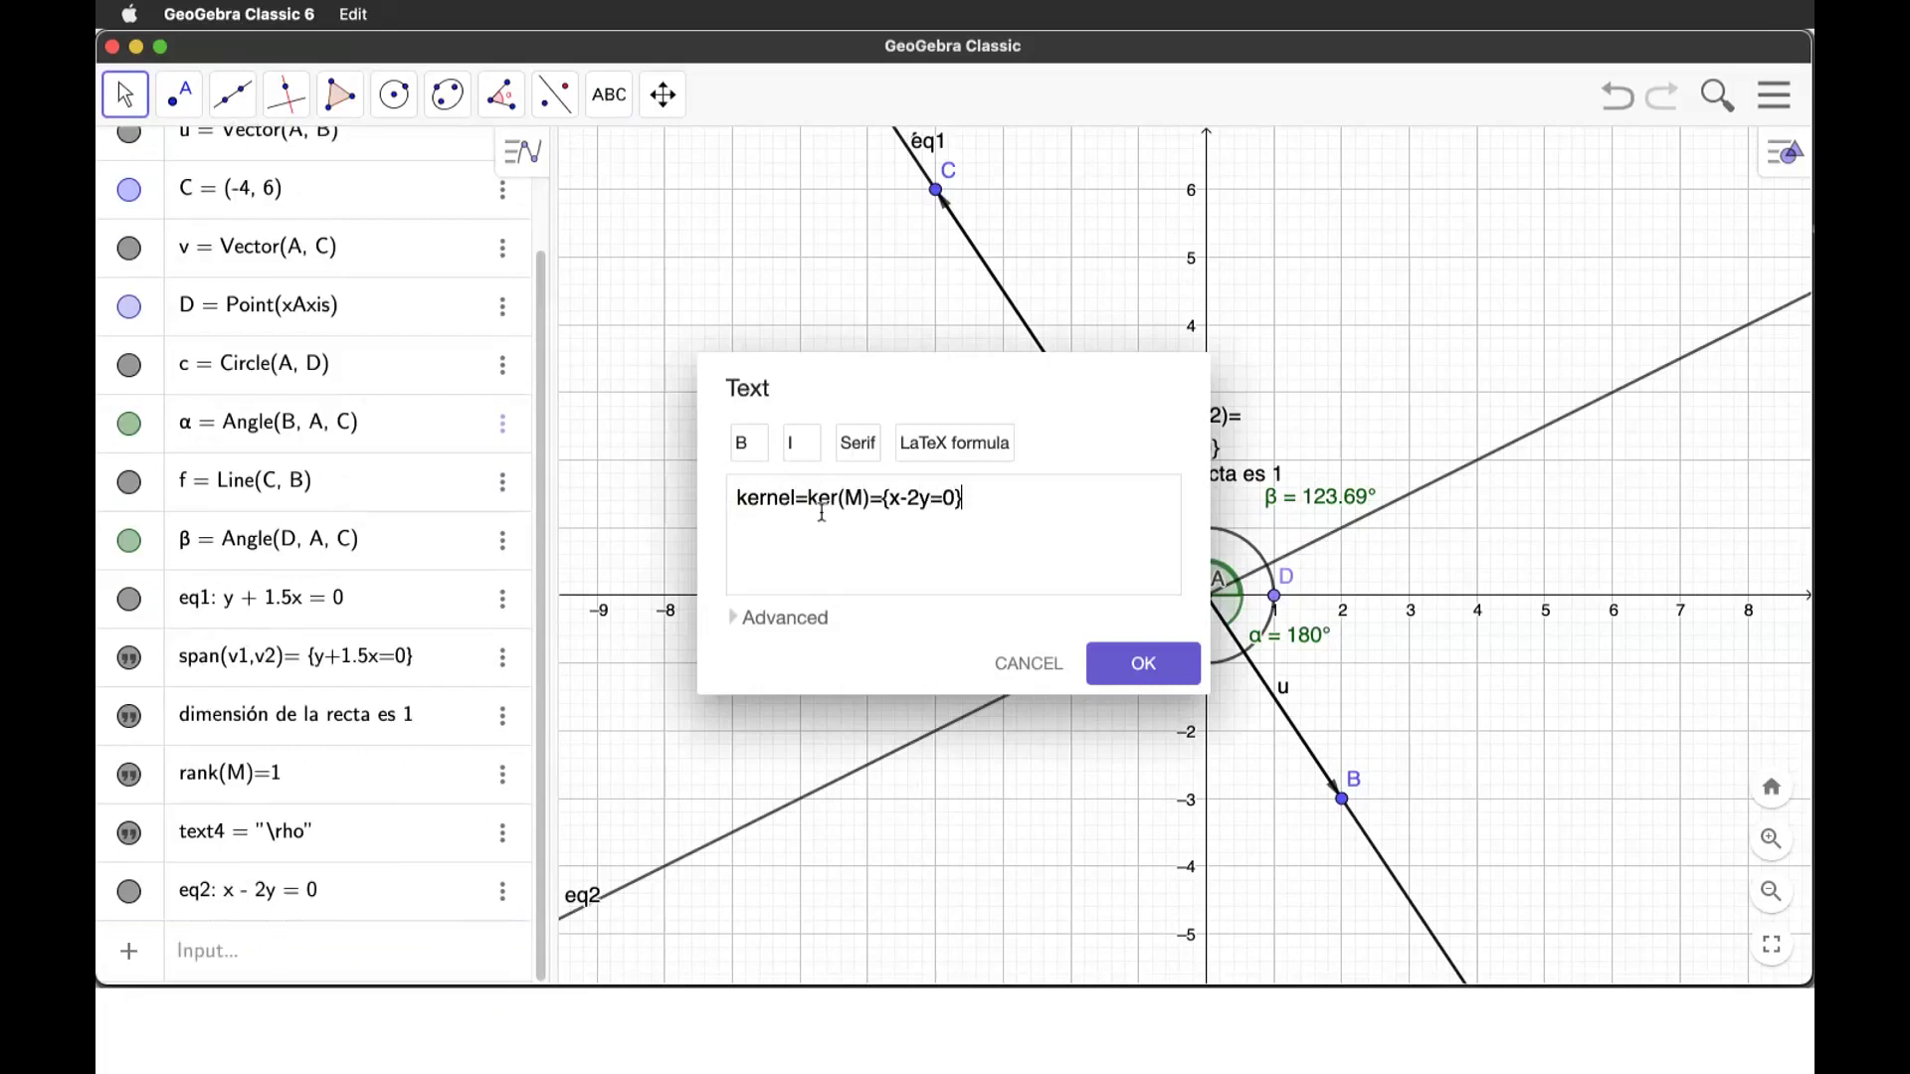
click(1104, 656)
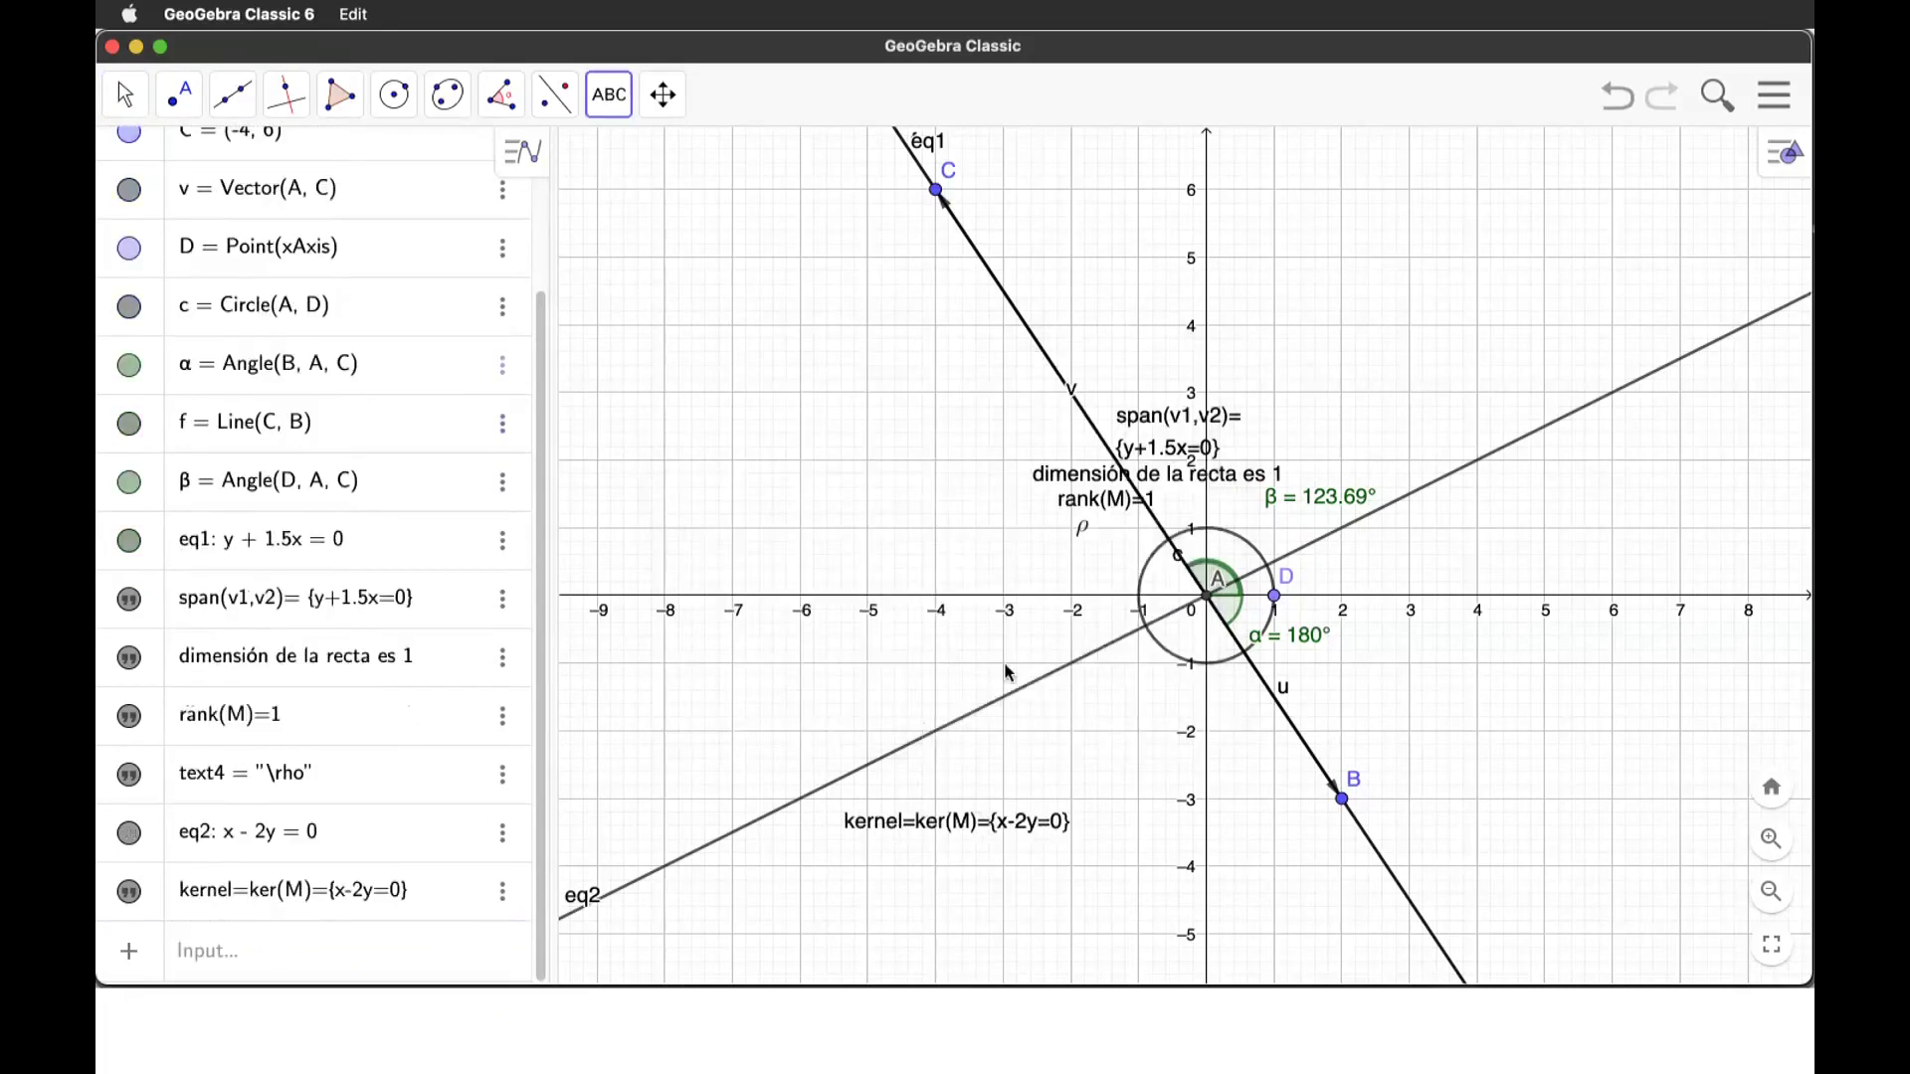
click(812, 695)
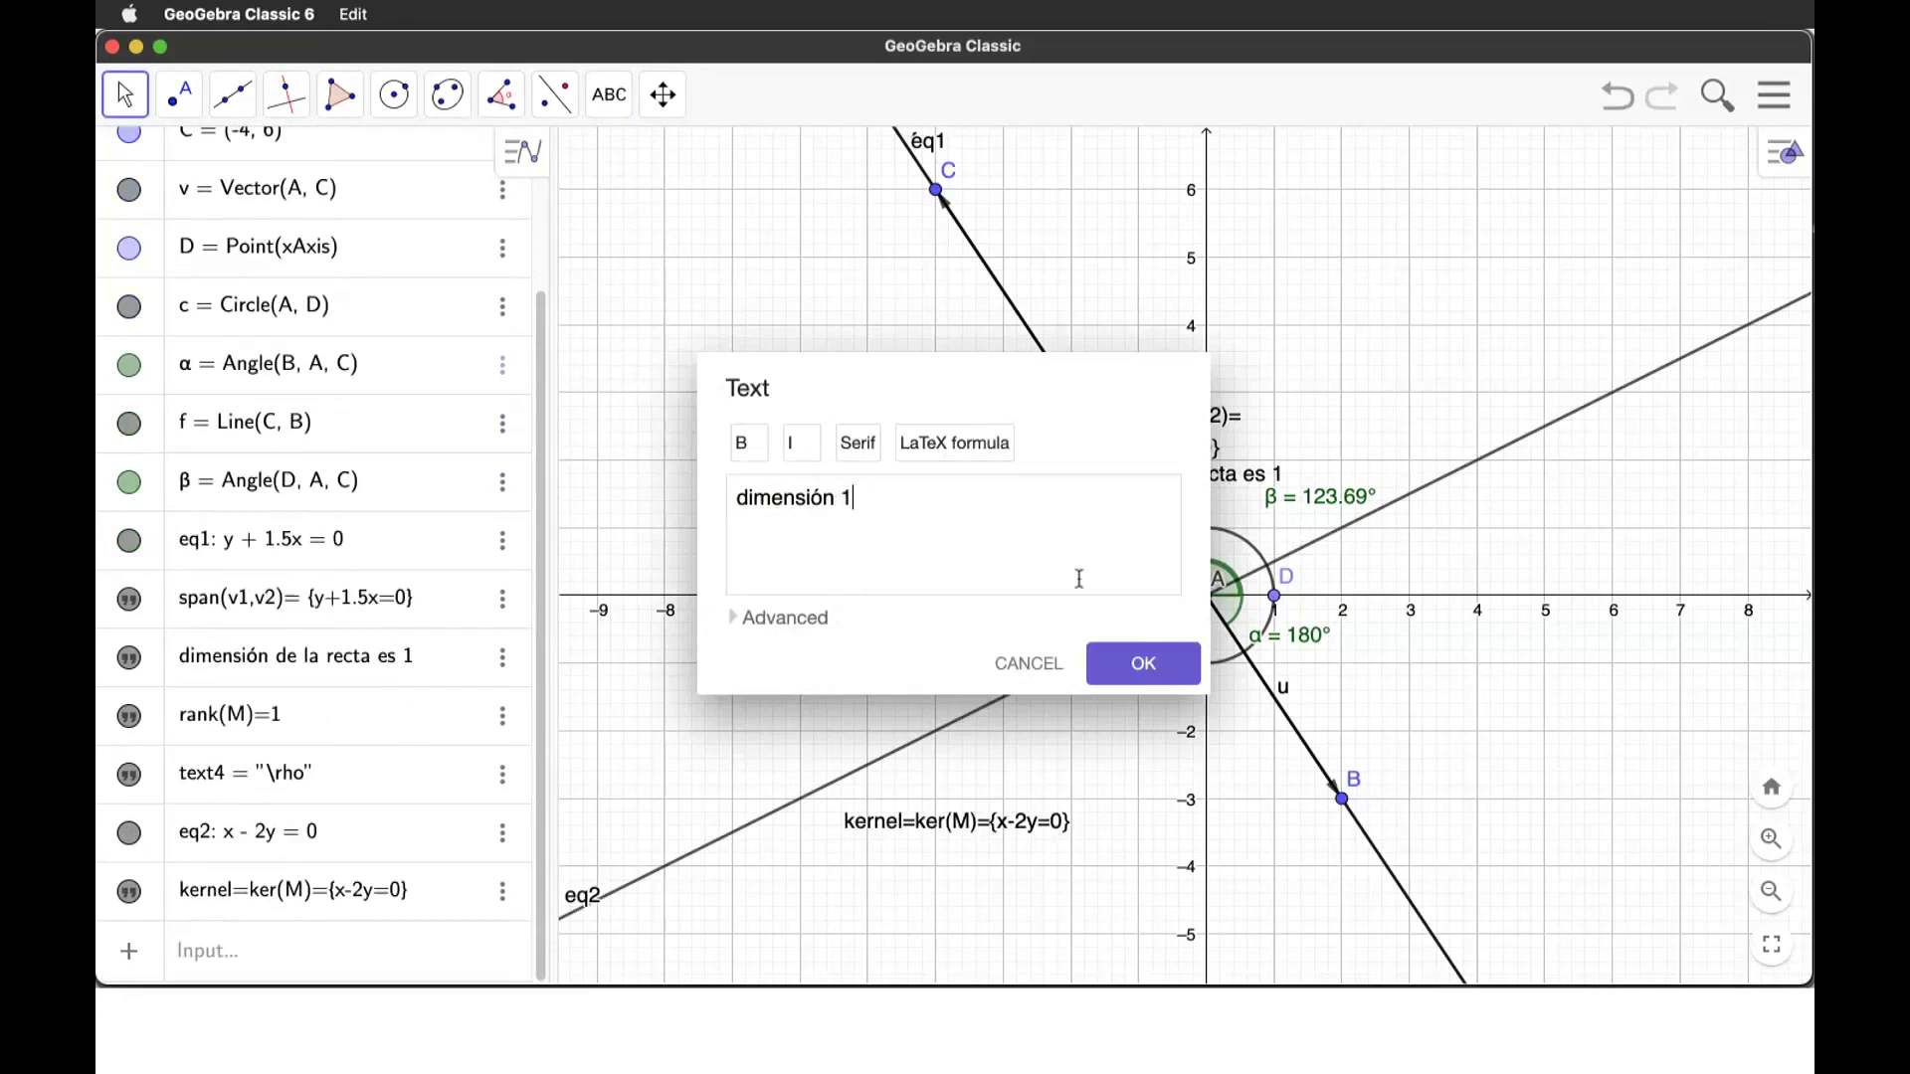
click(1144, 664)
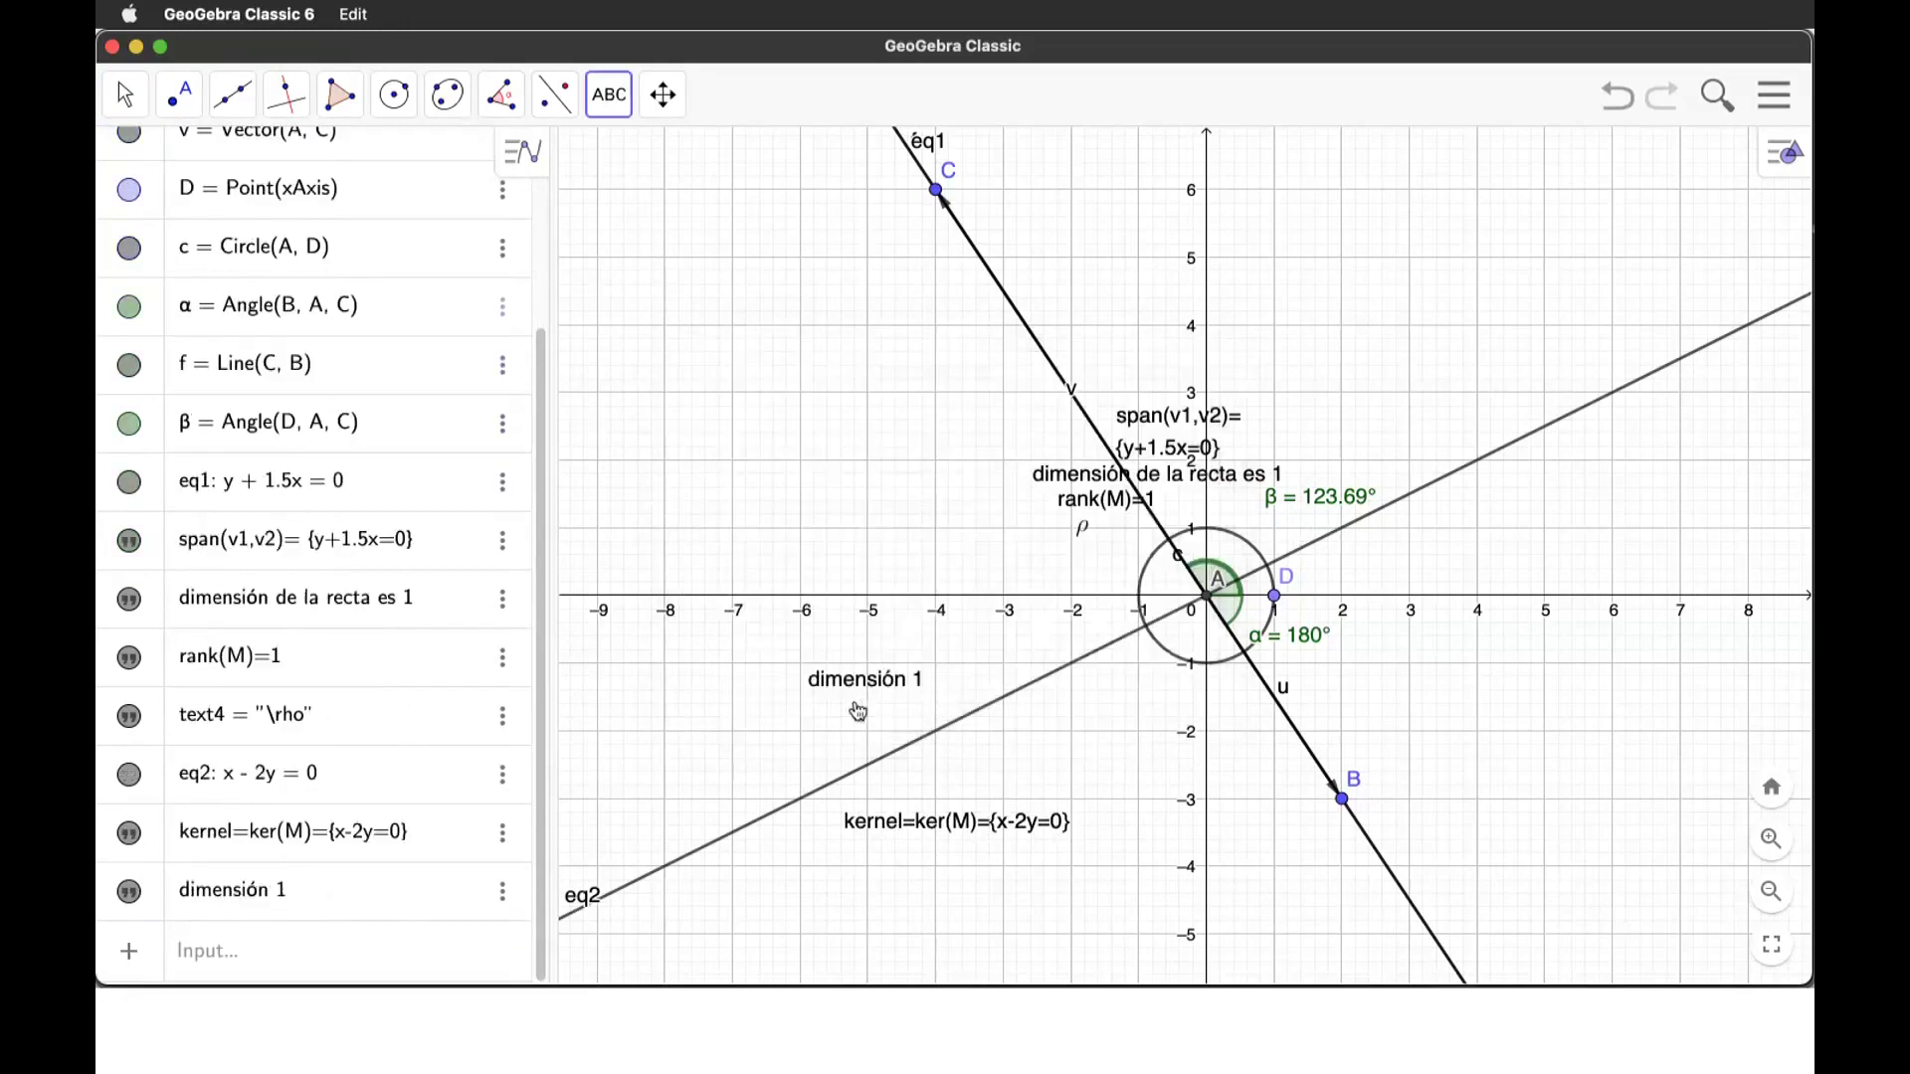
click(727, 728)
text(nulidad=1)
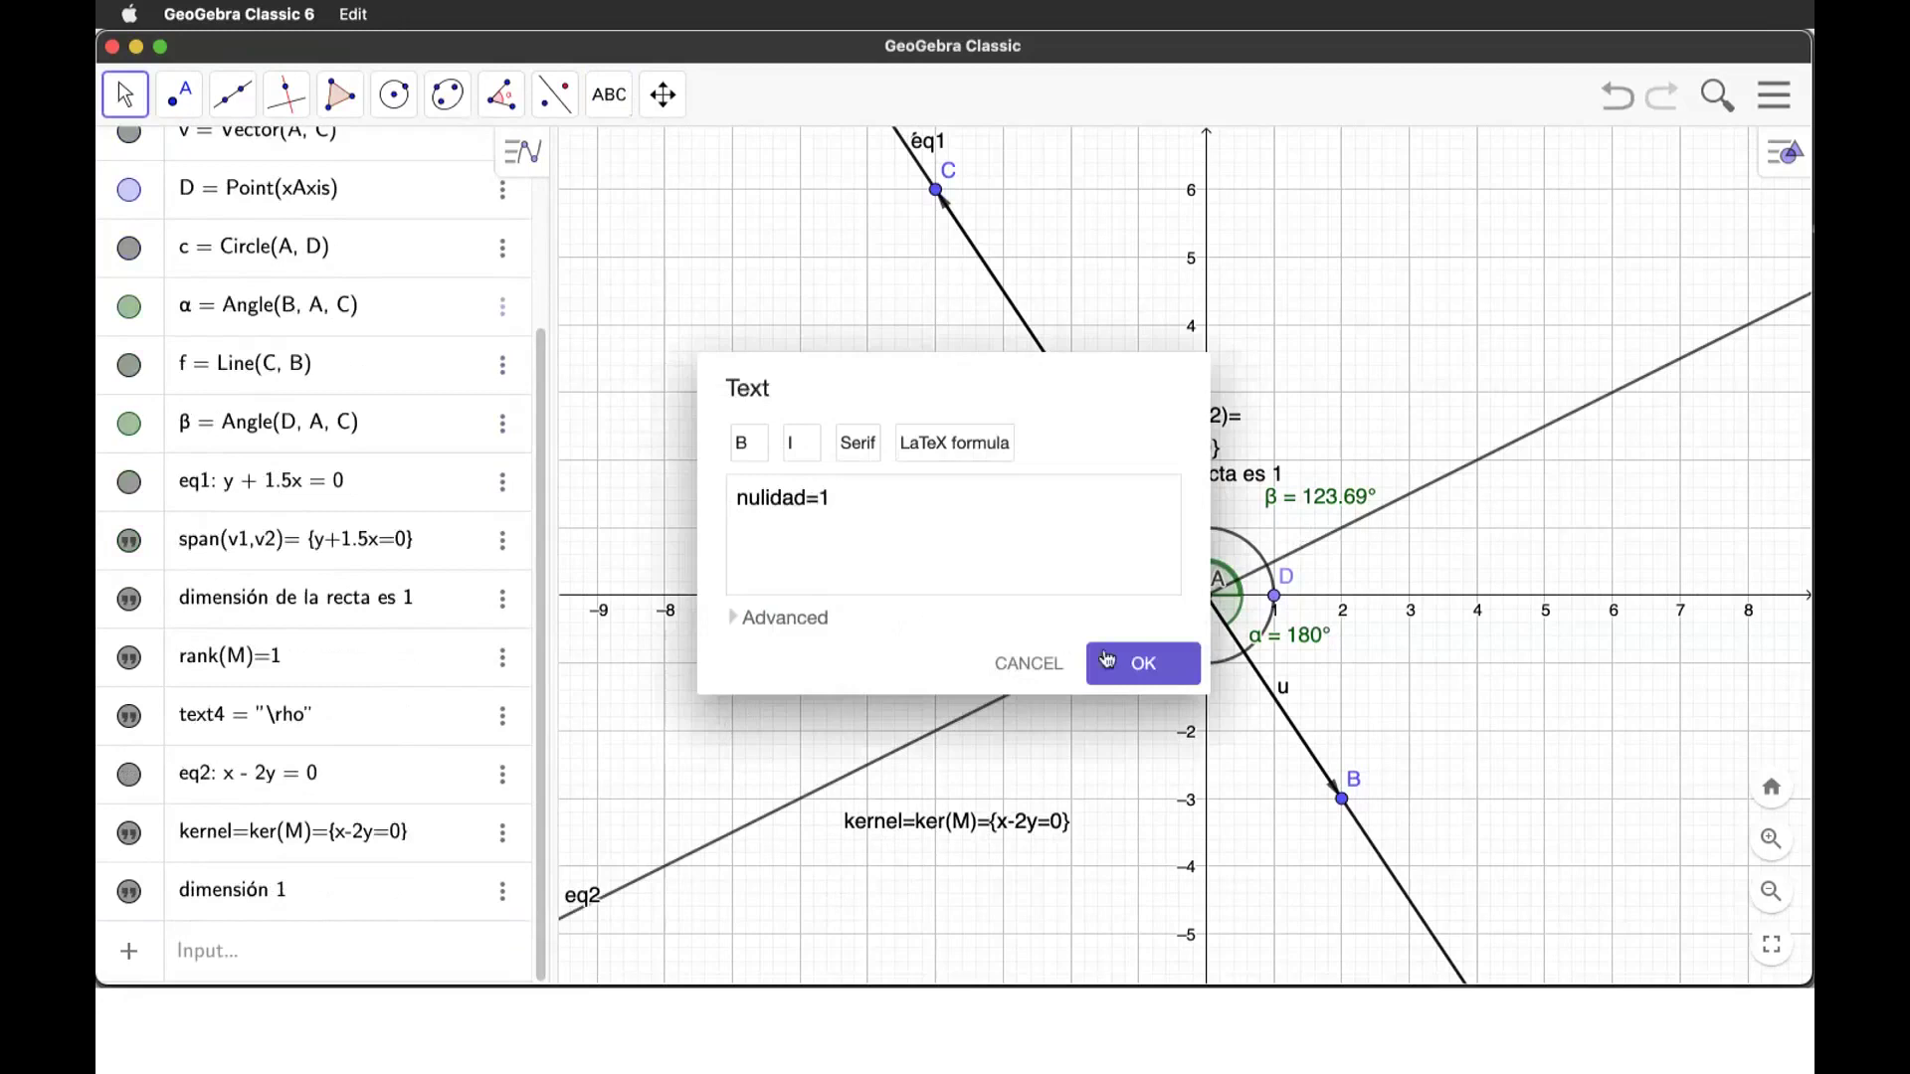
click(1144, 665)
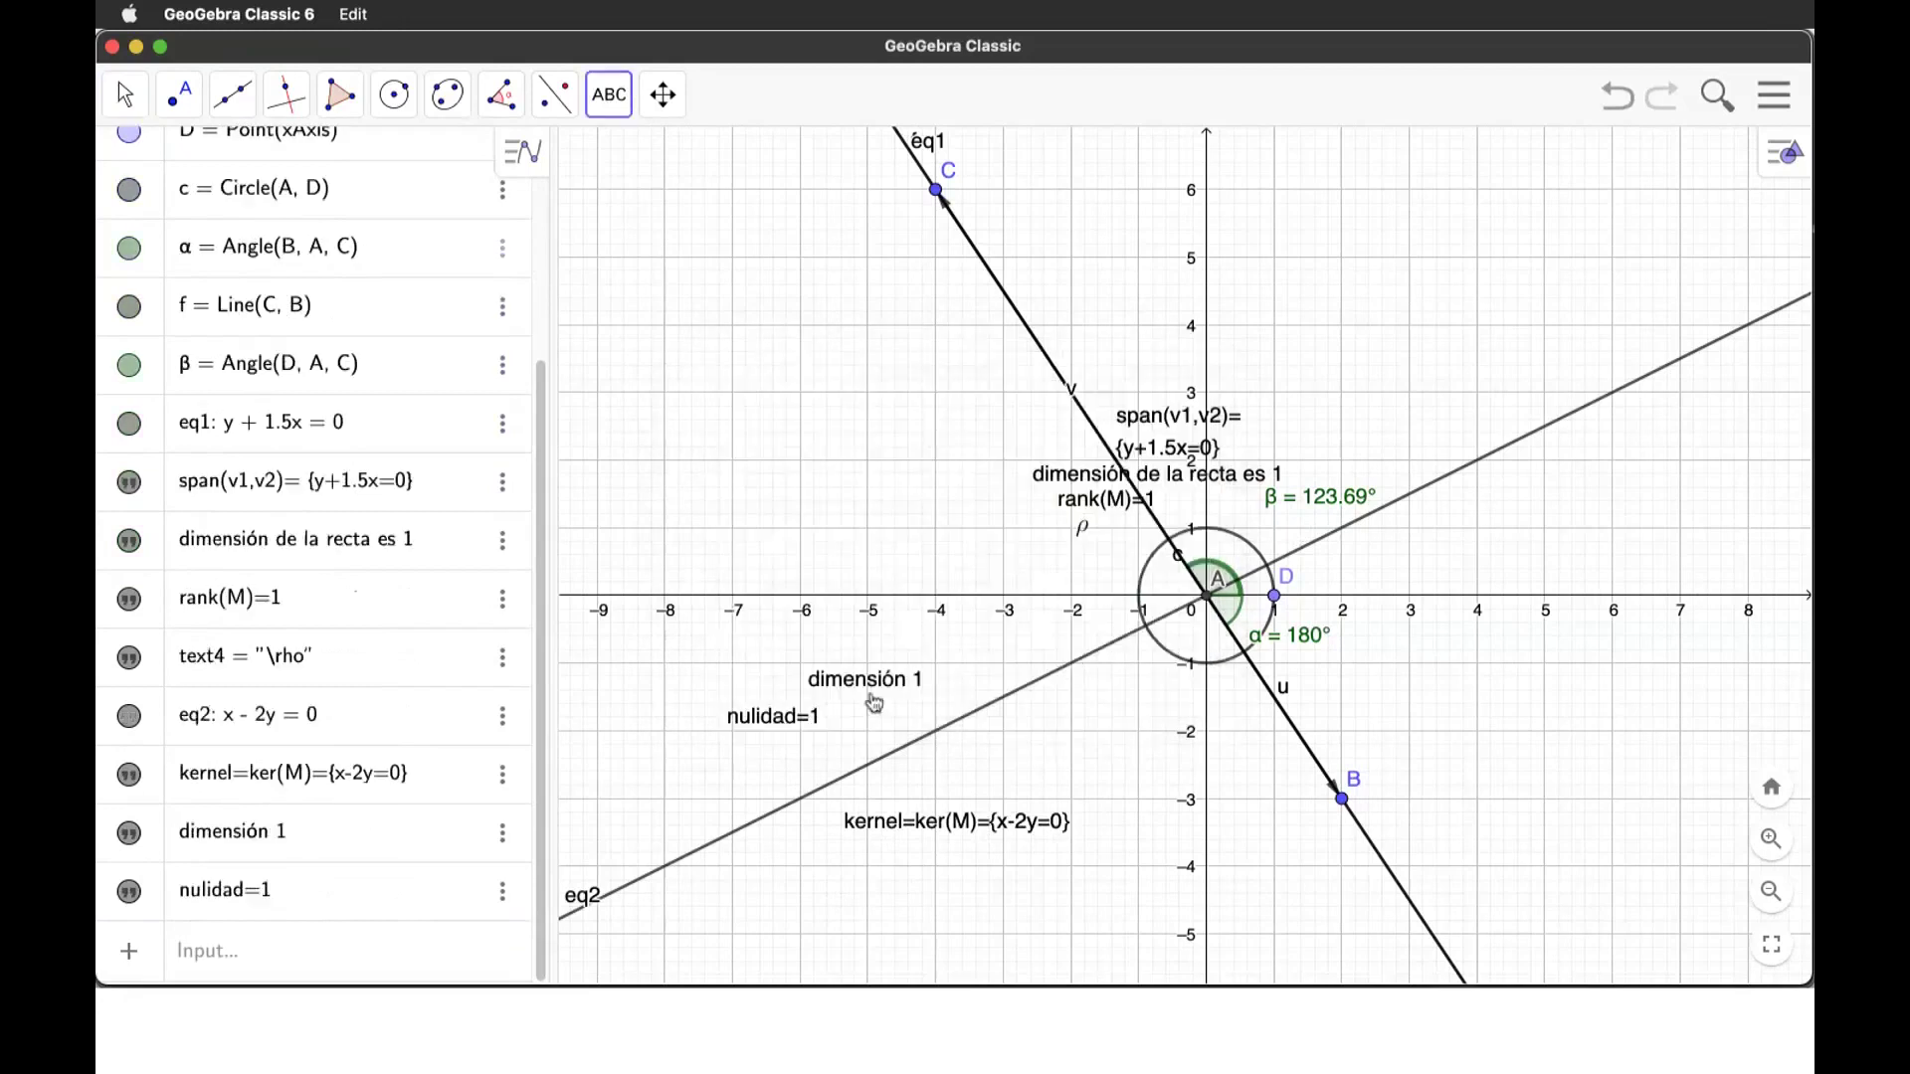
click(744, 764)
text(\nu)
click(1134, 665)
drag(755, 776, 763, 764)
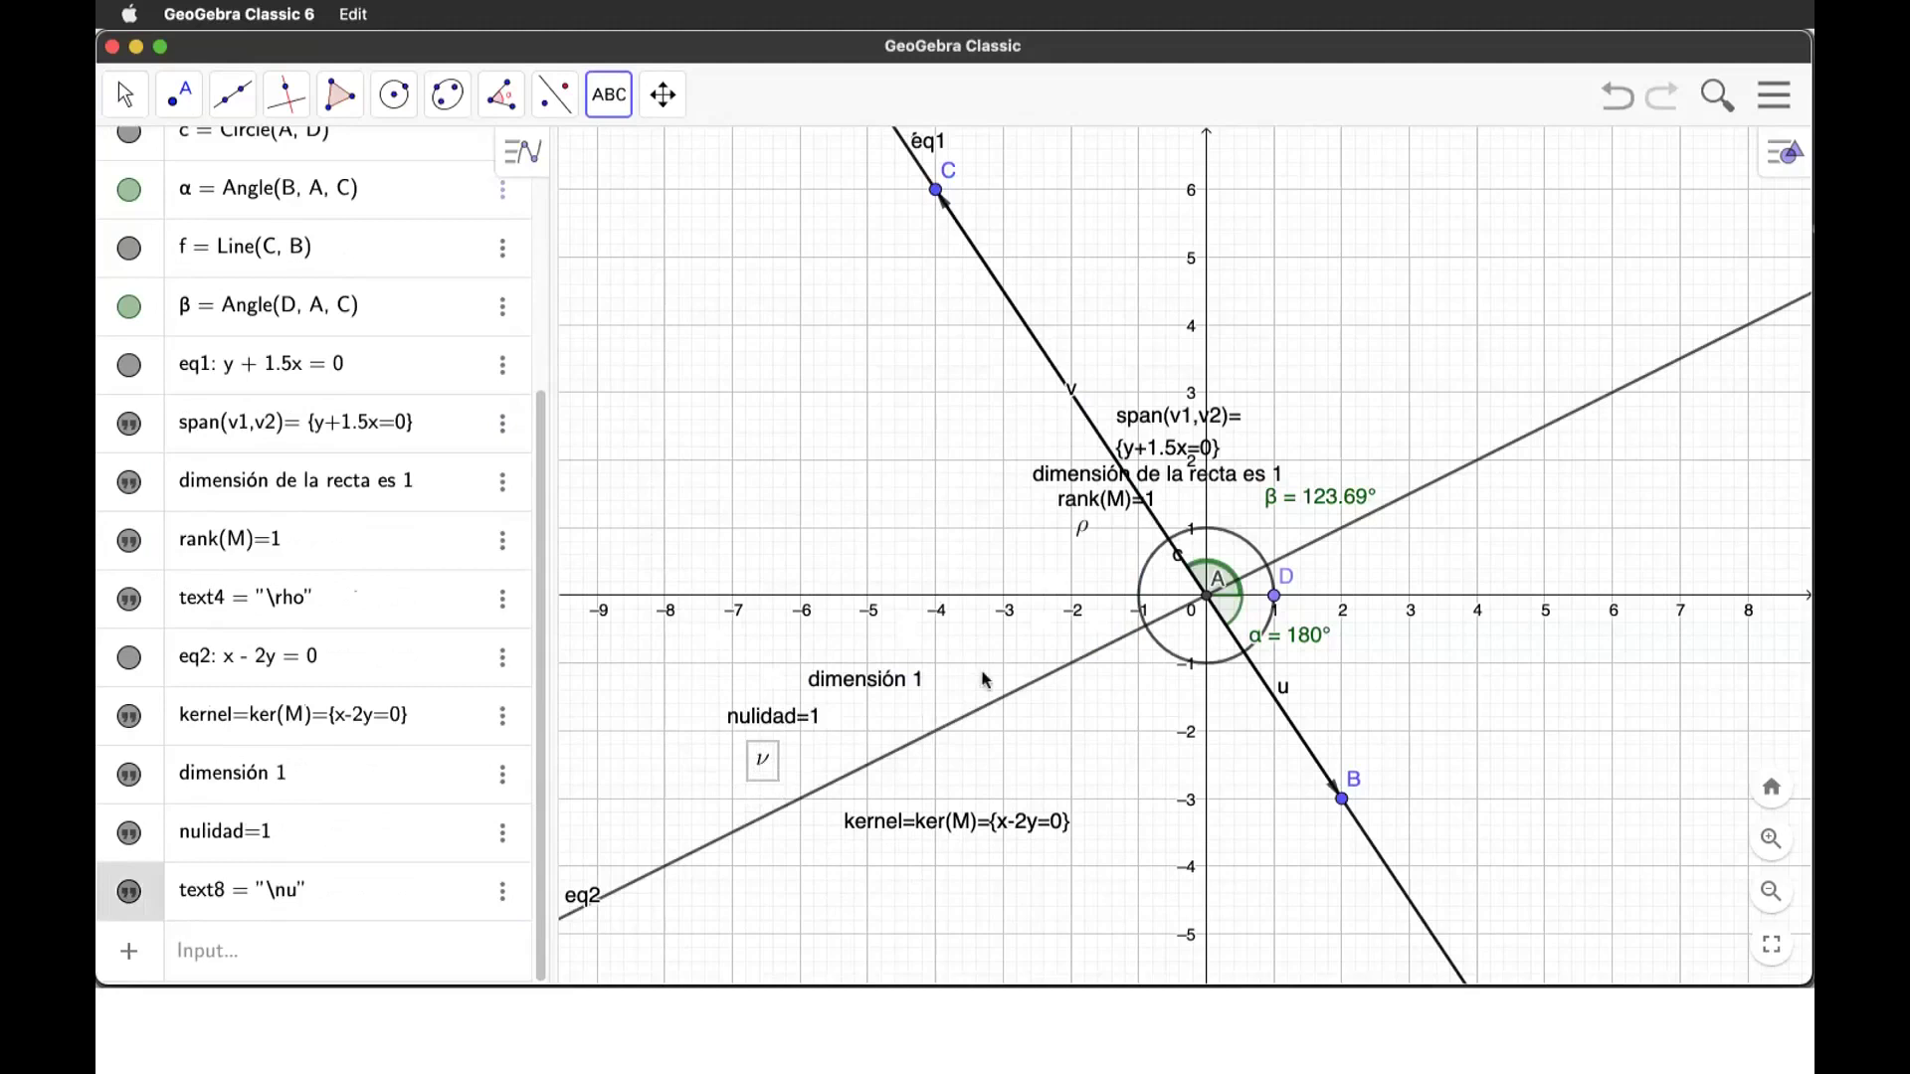
click(1469, 741)
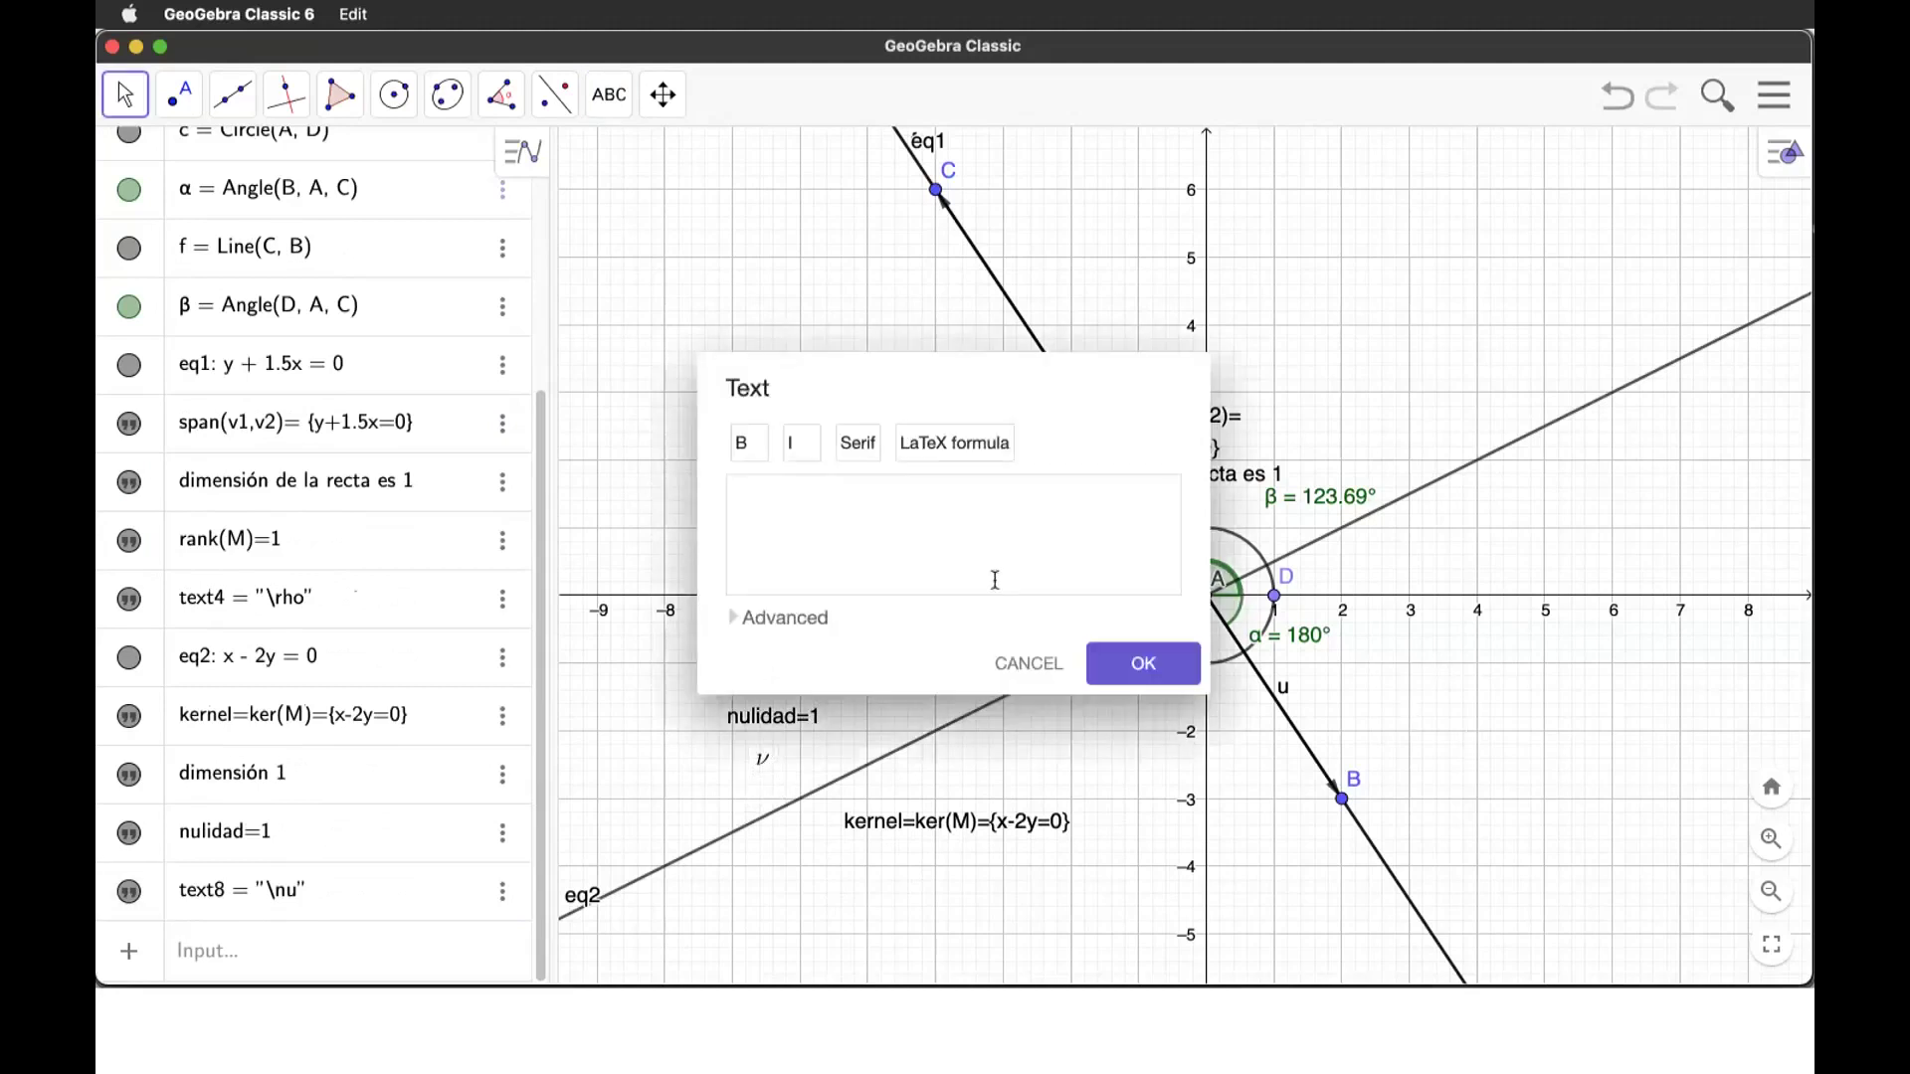
text(u+\rho=2)
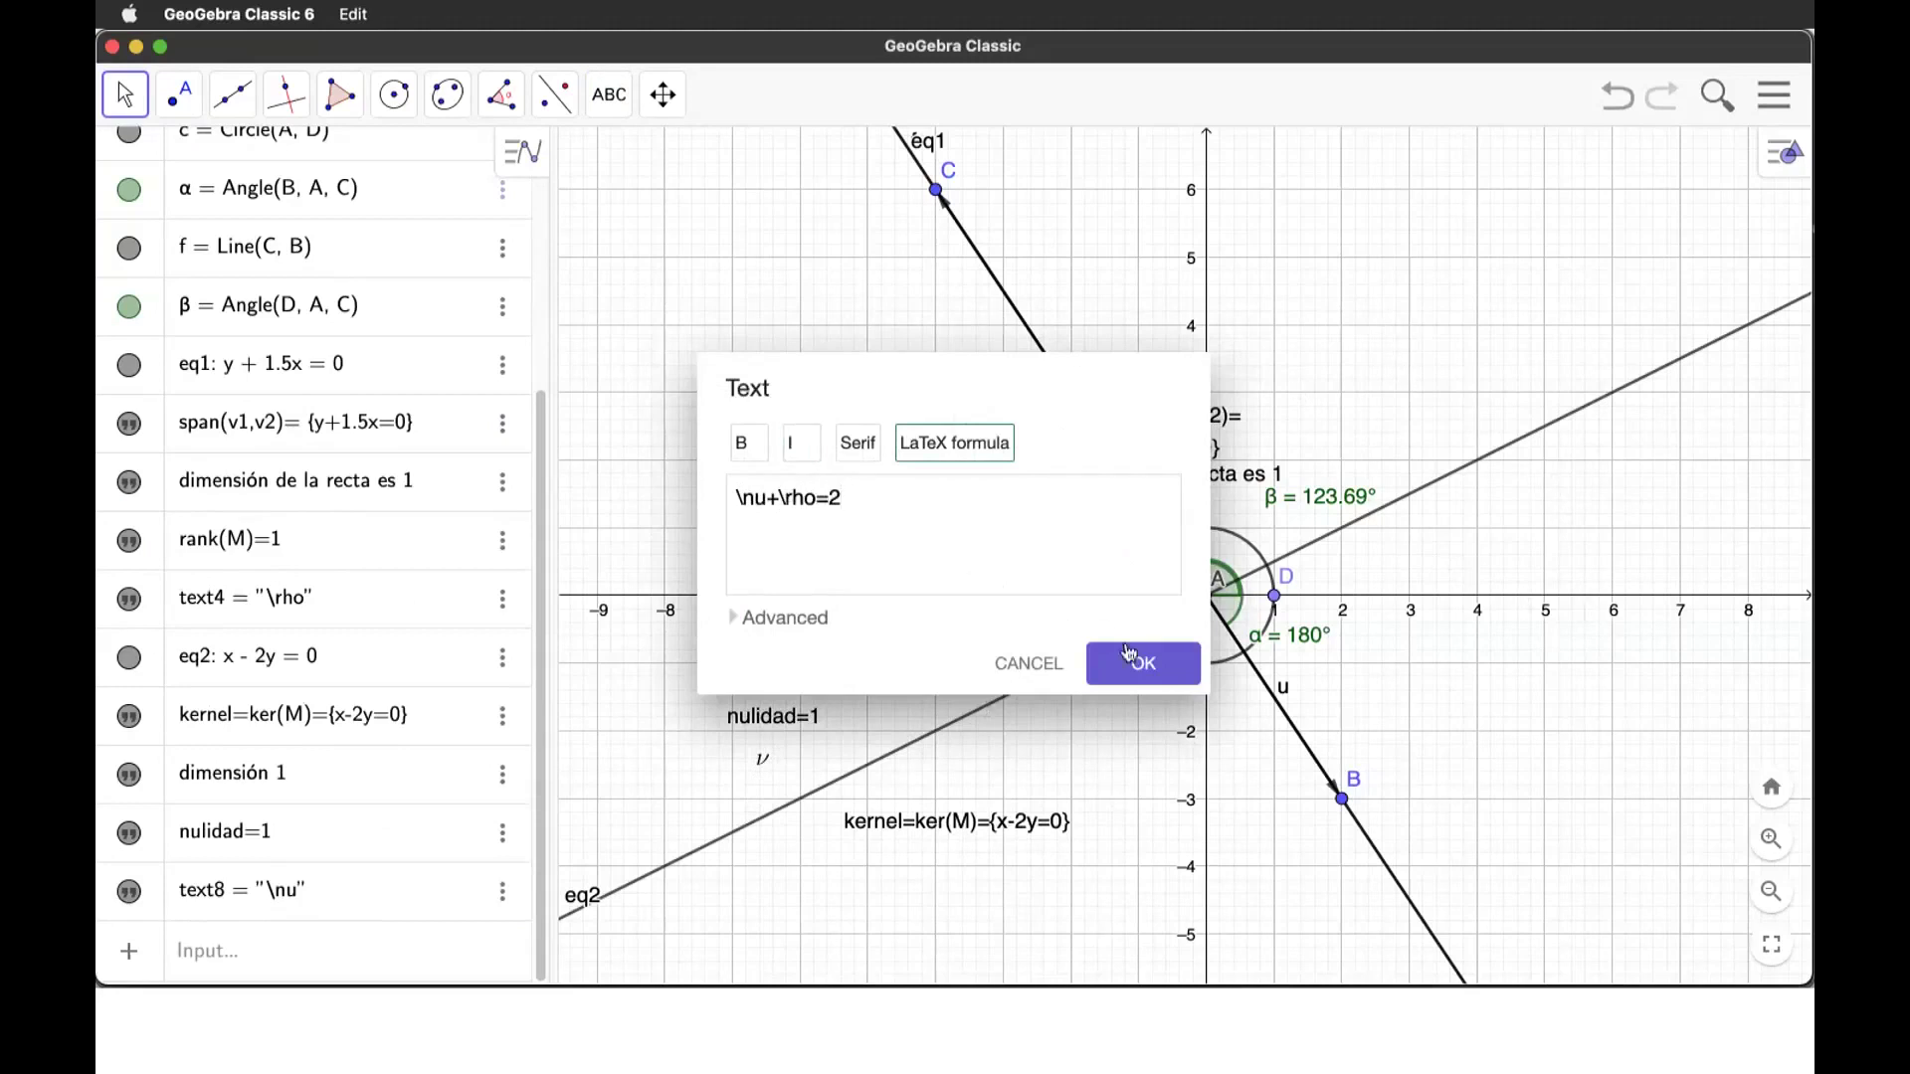
click(1131, 661)
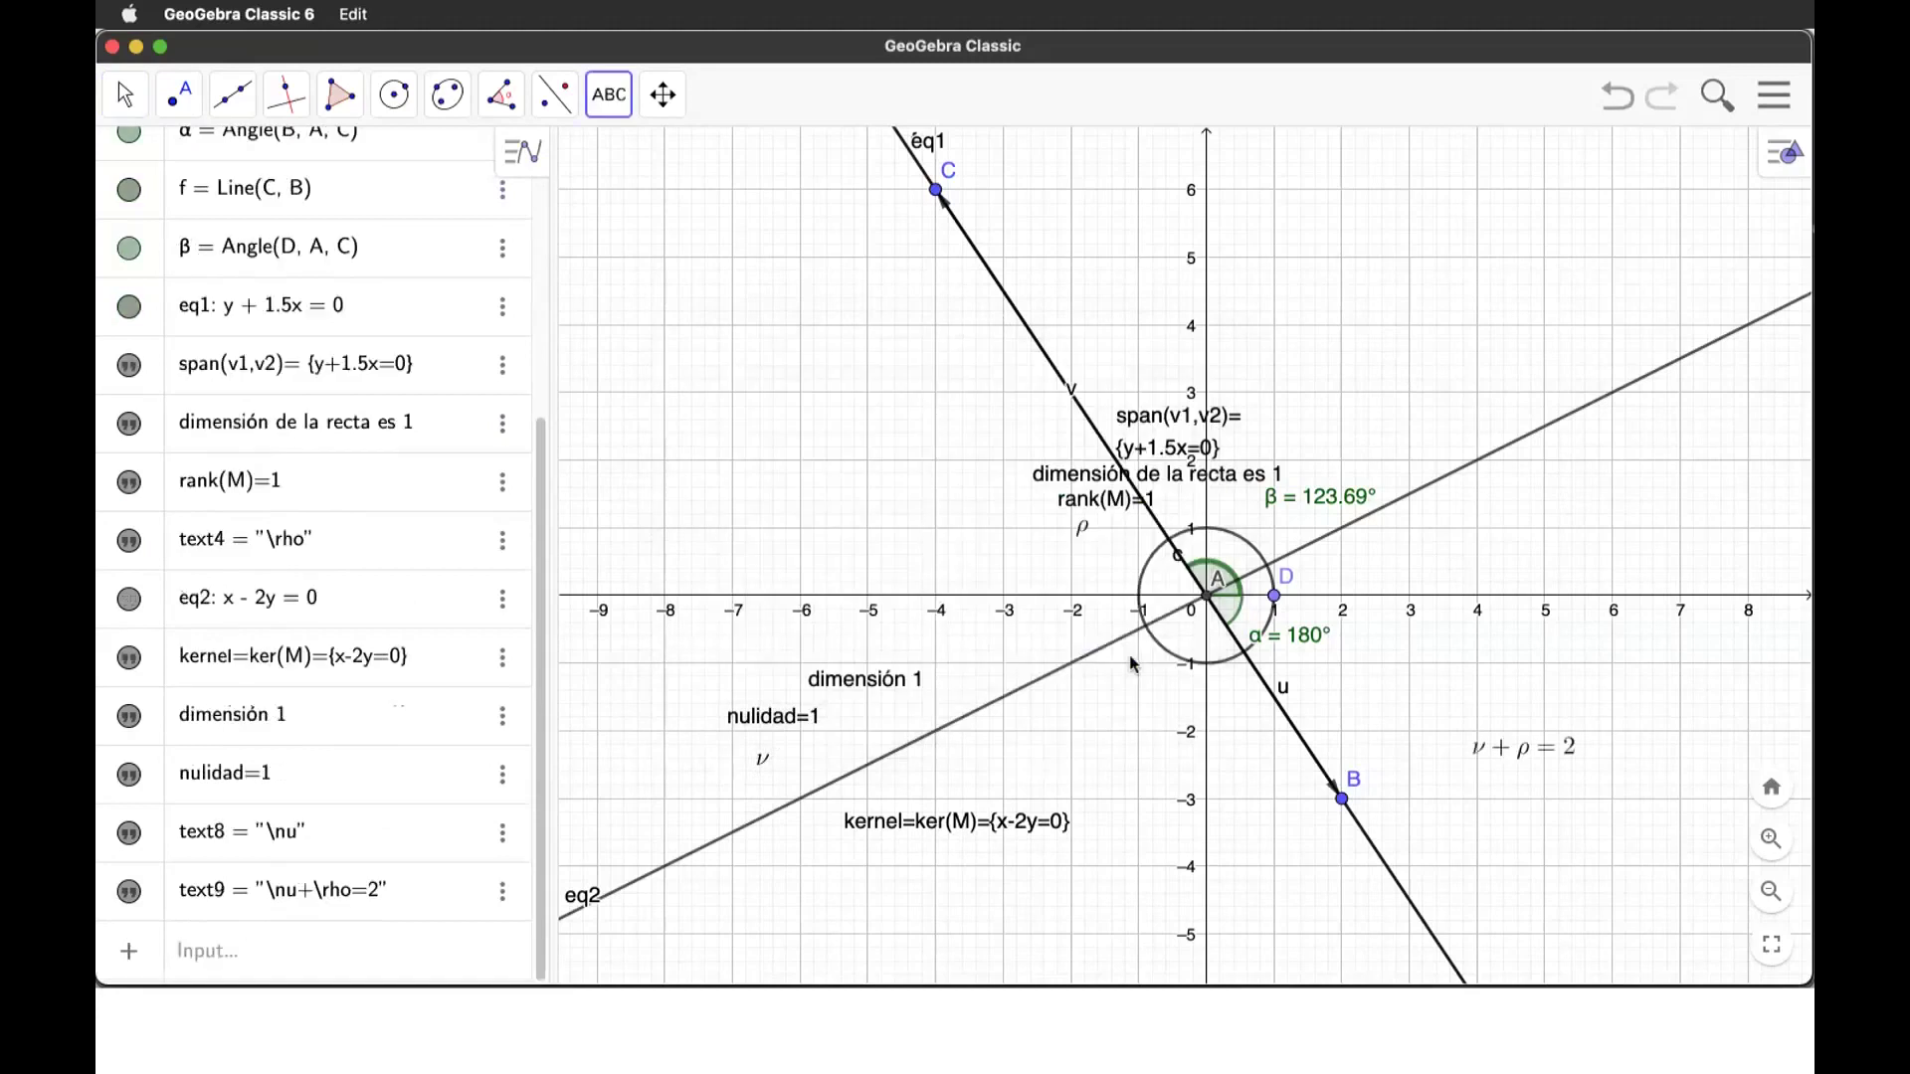
drag(1543, 756, 1472, 723)
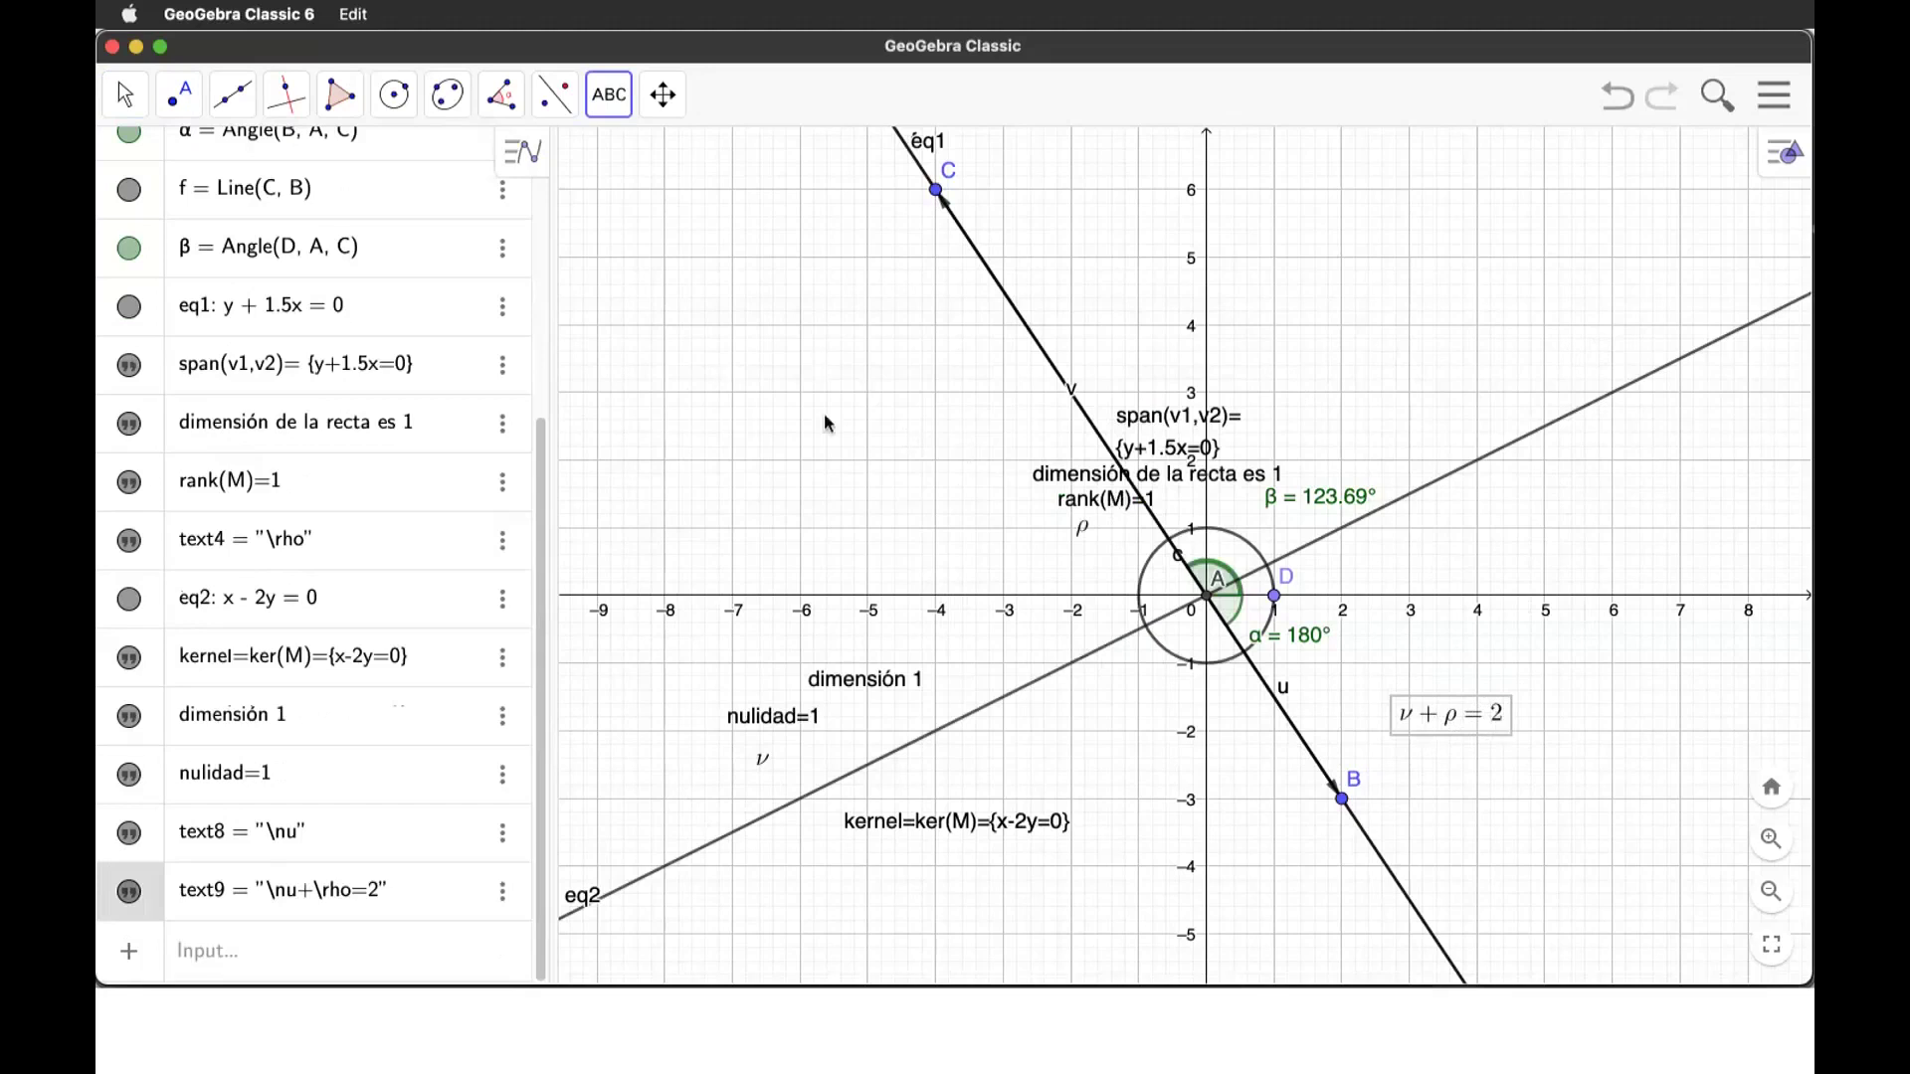
click(925, 1045)
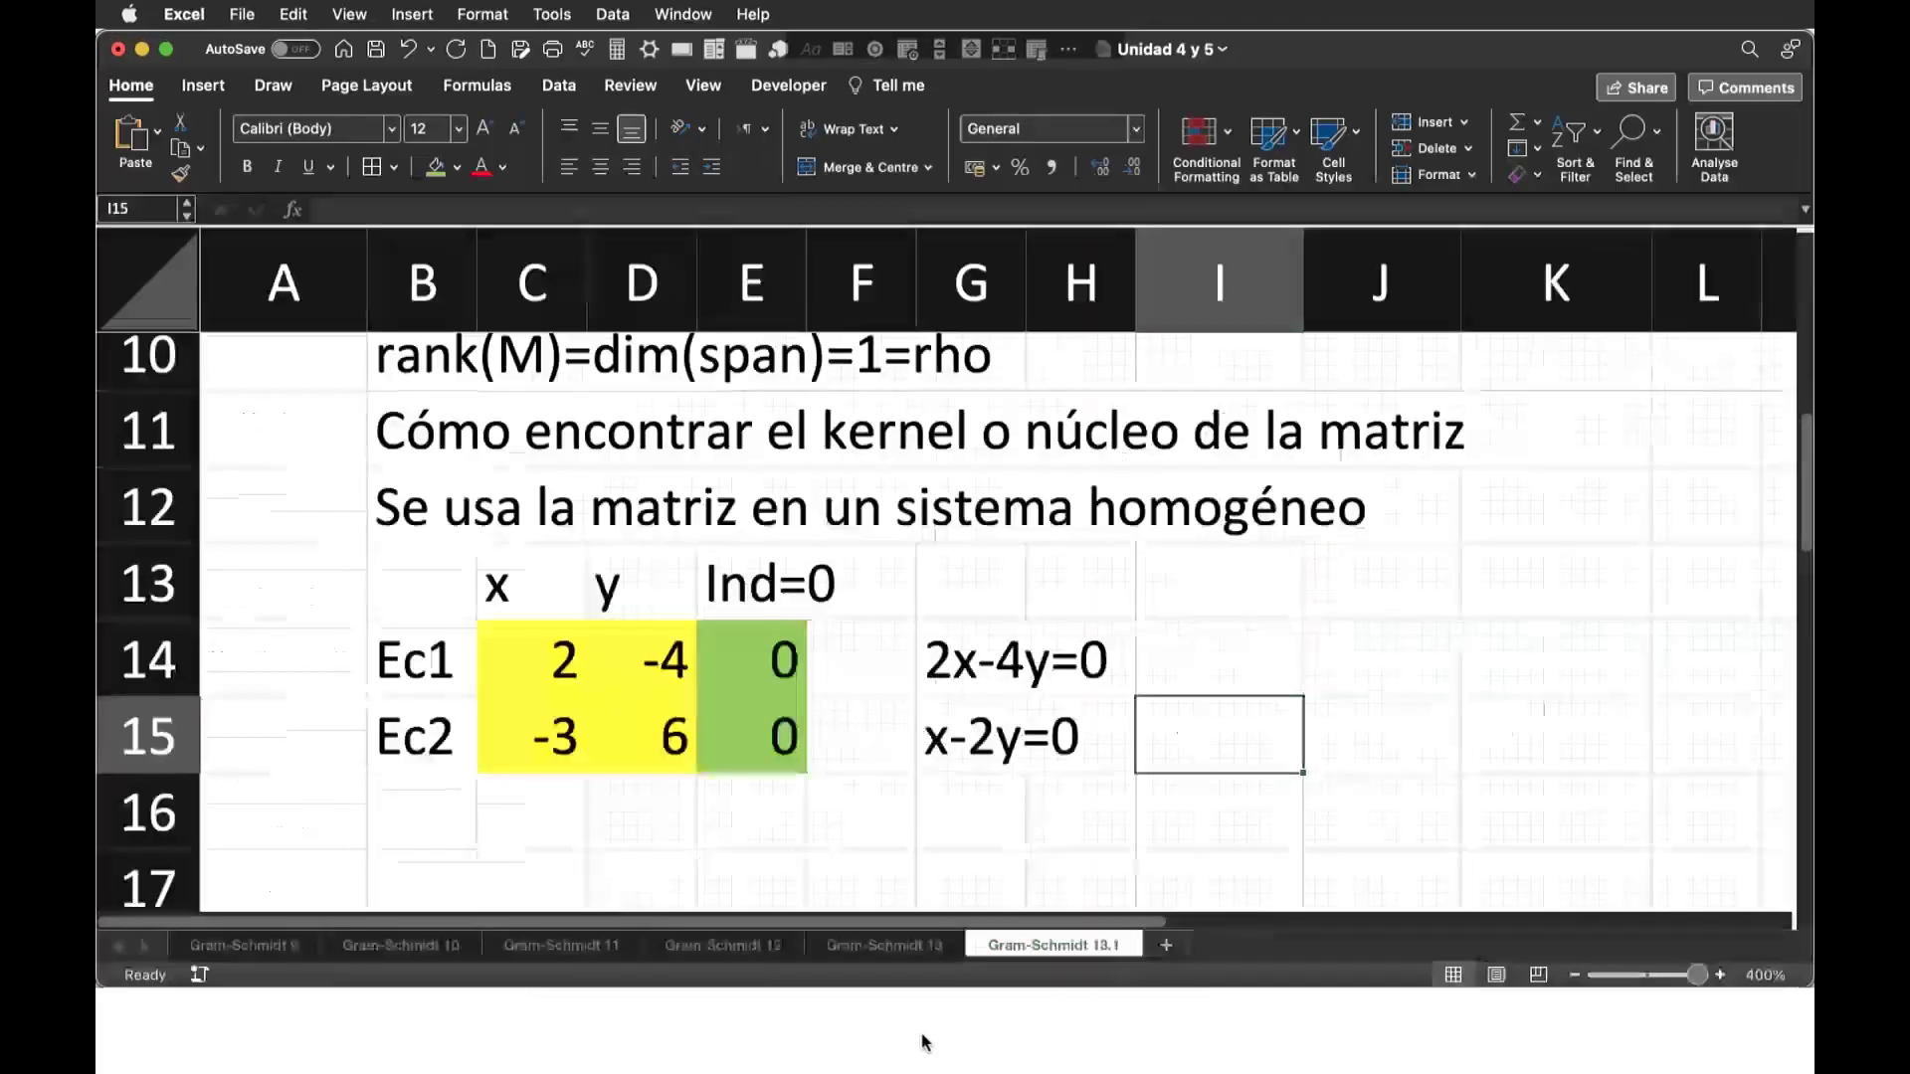
scroll(973, 809, down, 1)
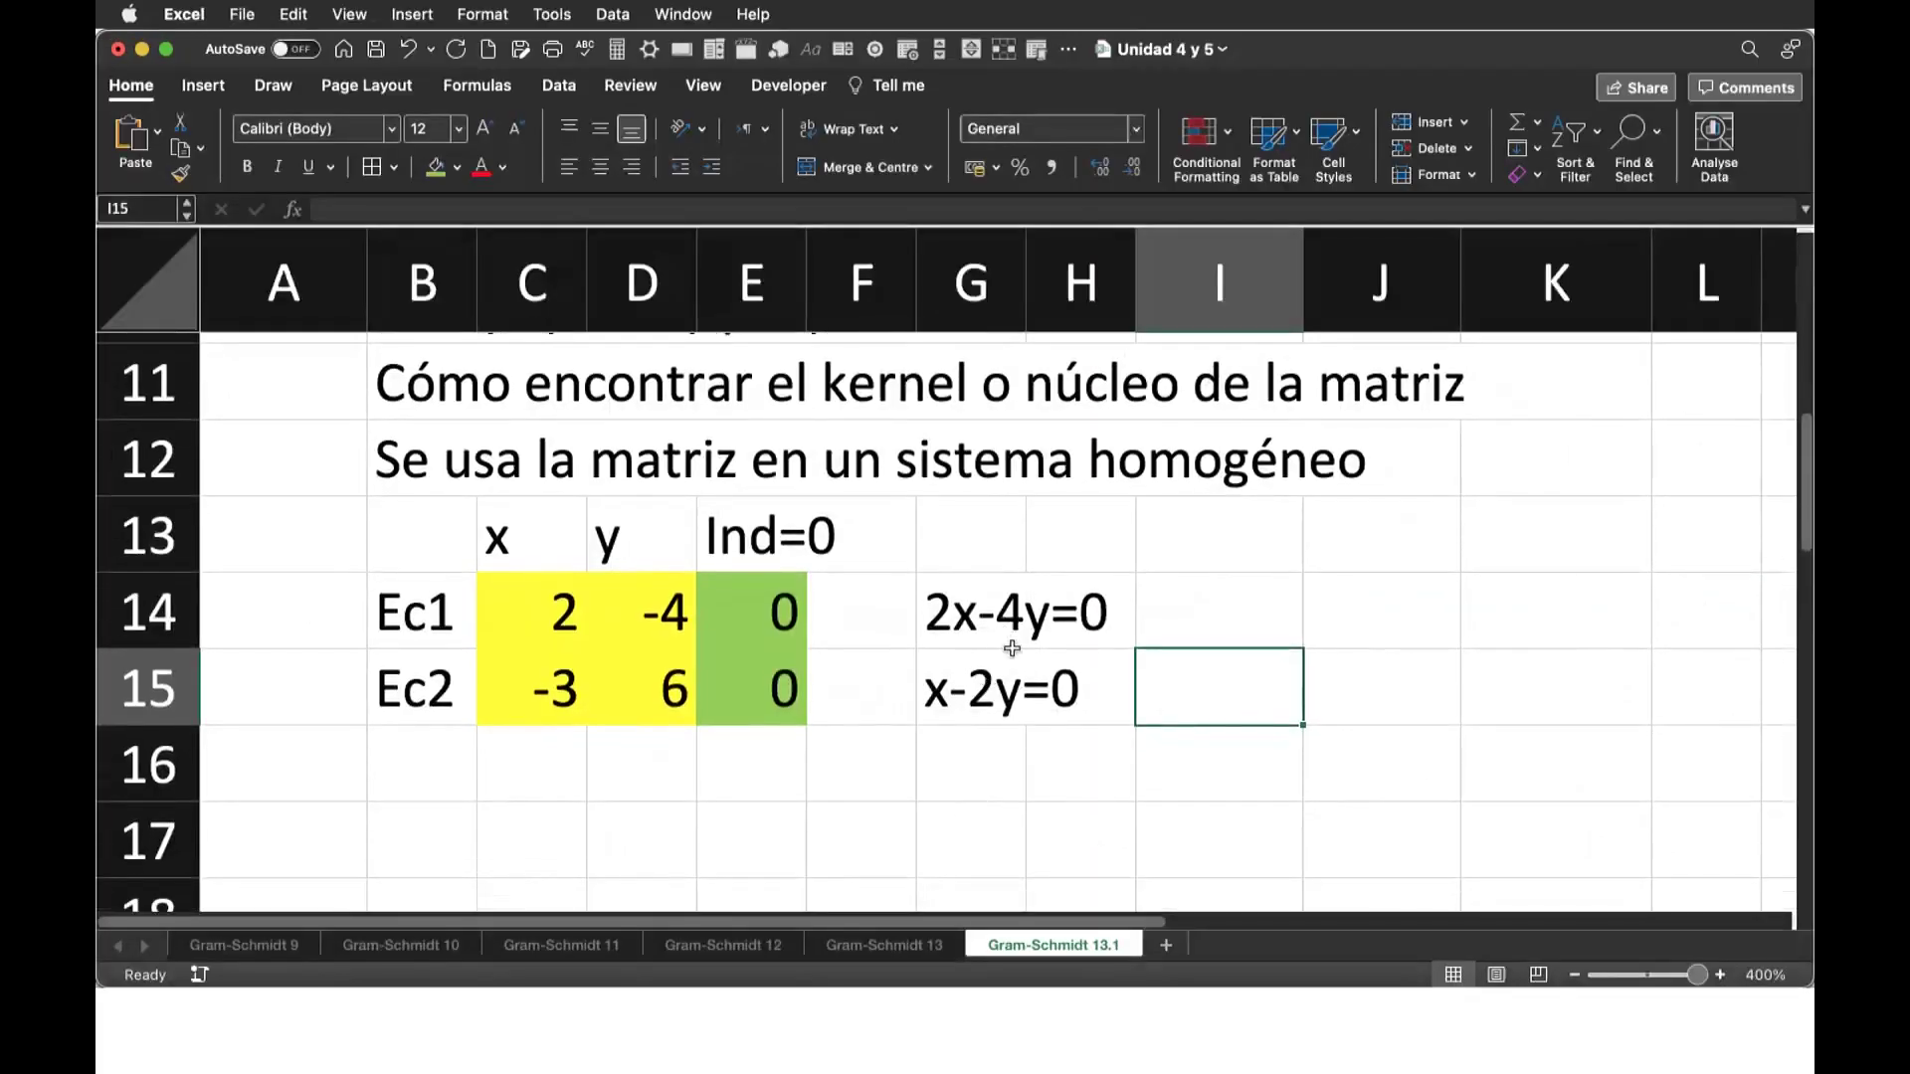
click(456, 781)
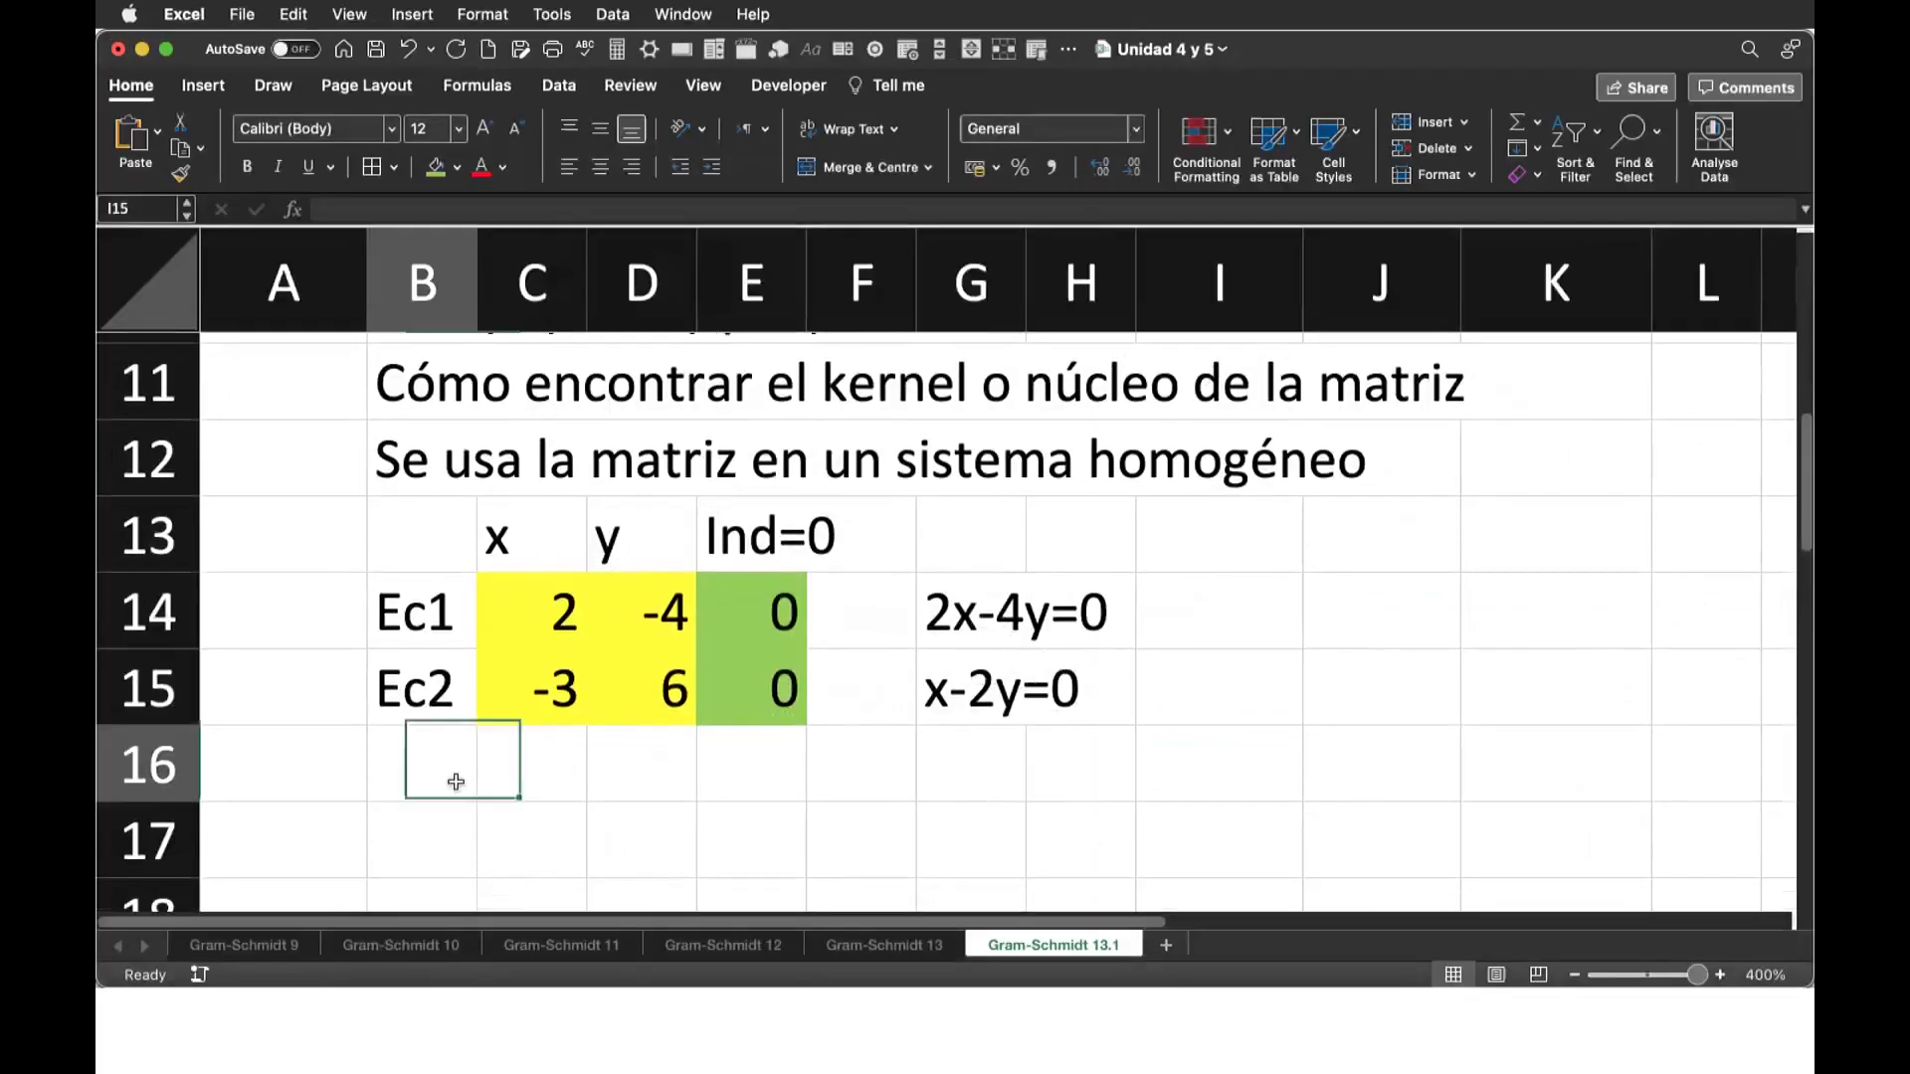
text(ker(M)
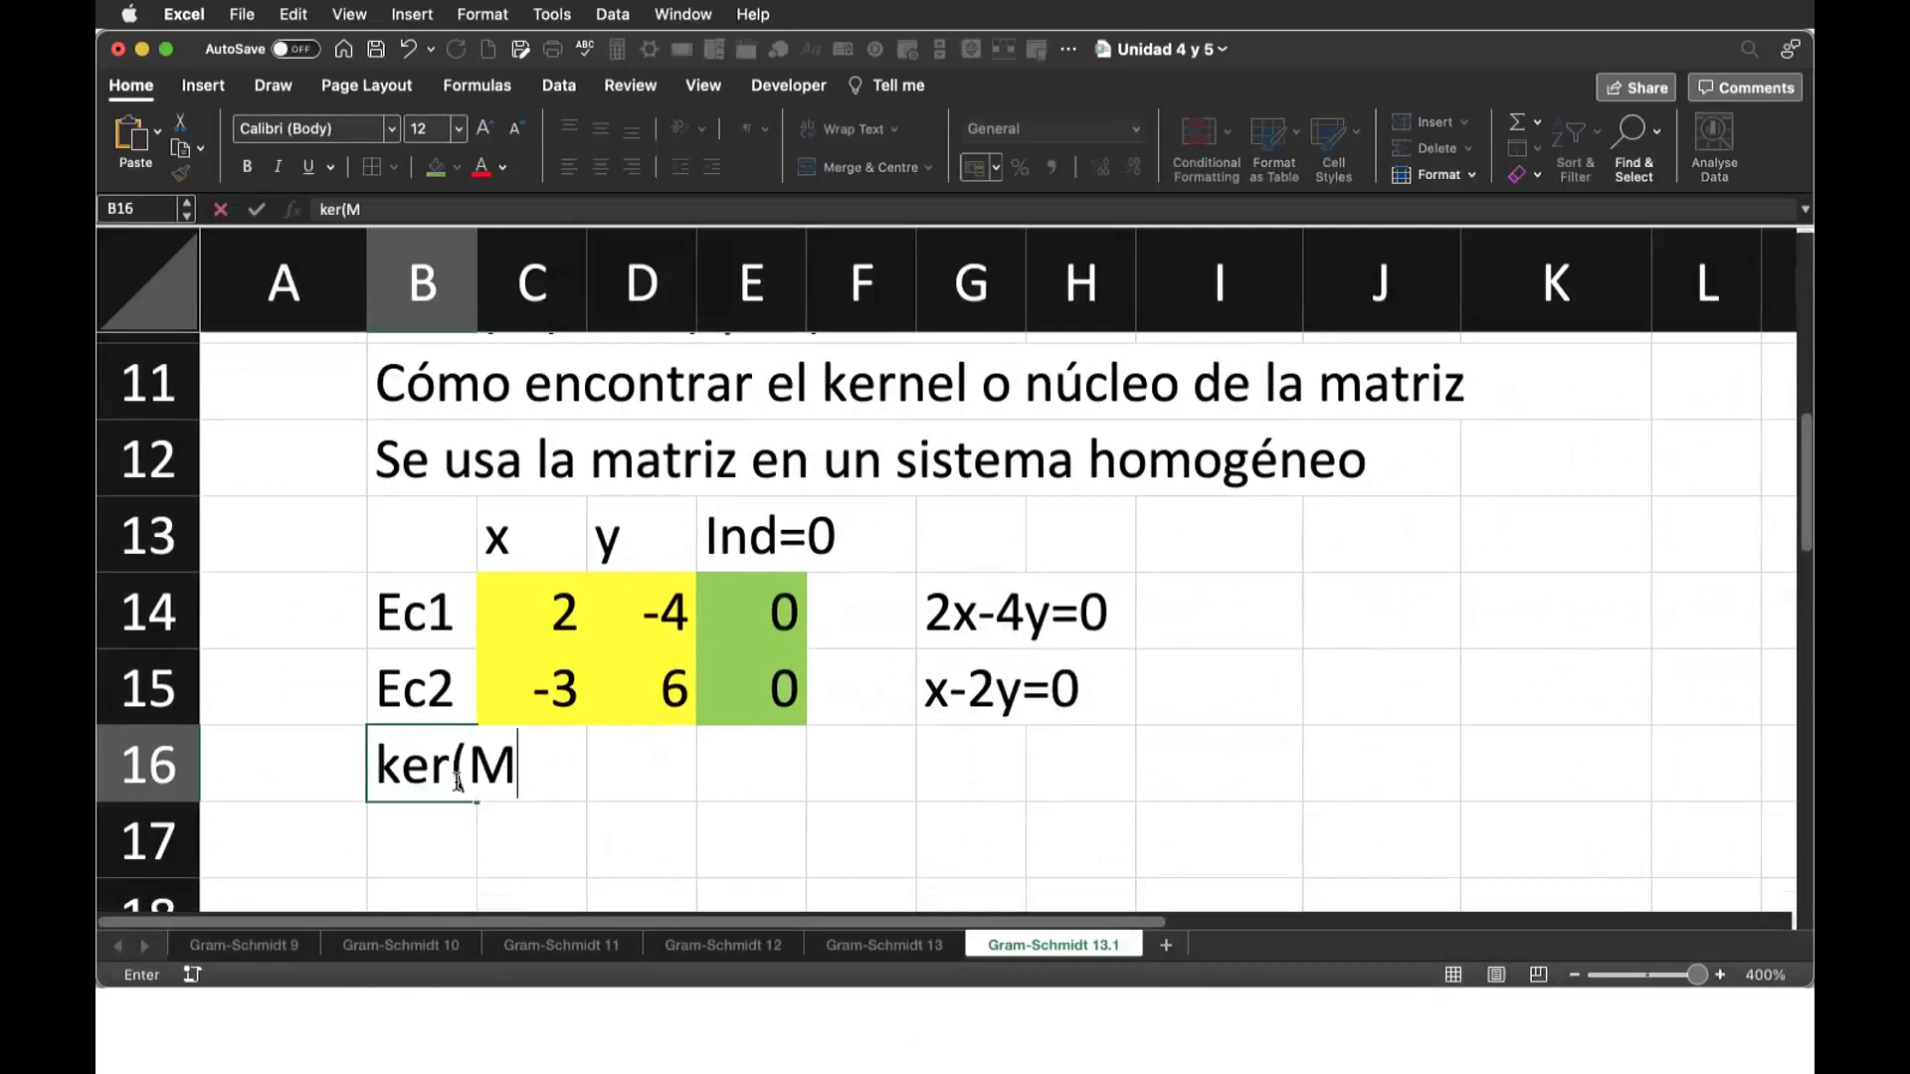
text()=)
text({x-2y)
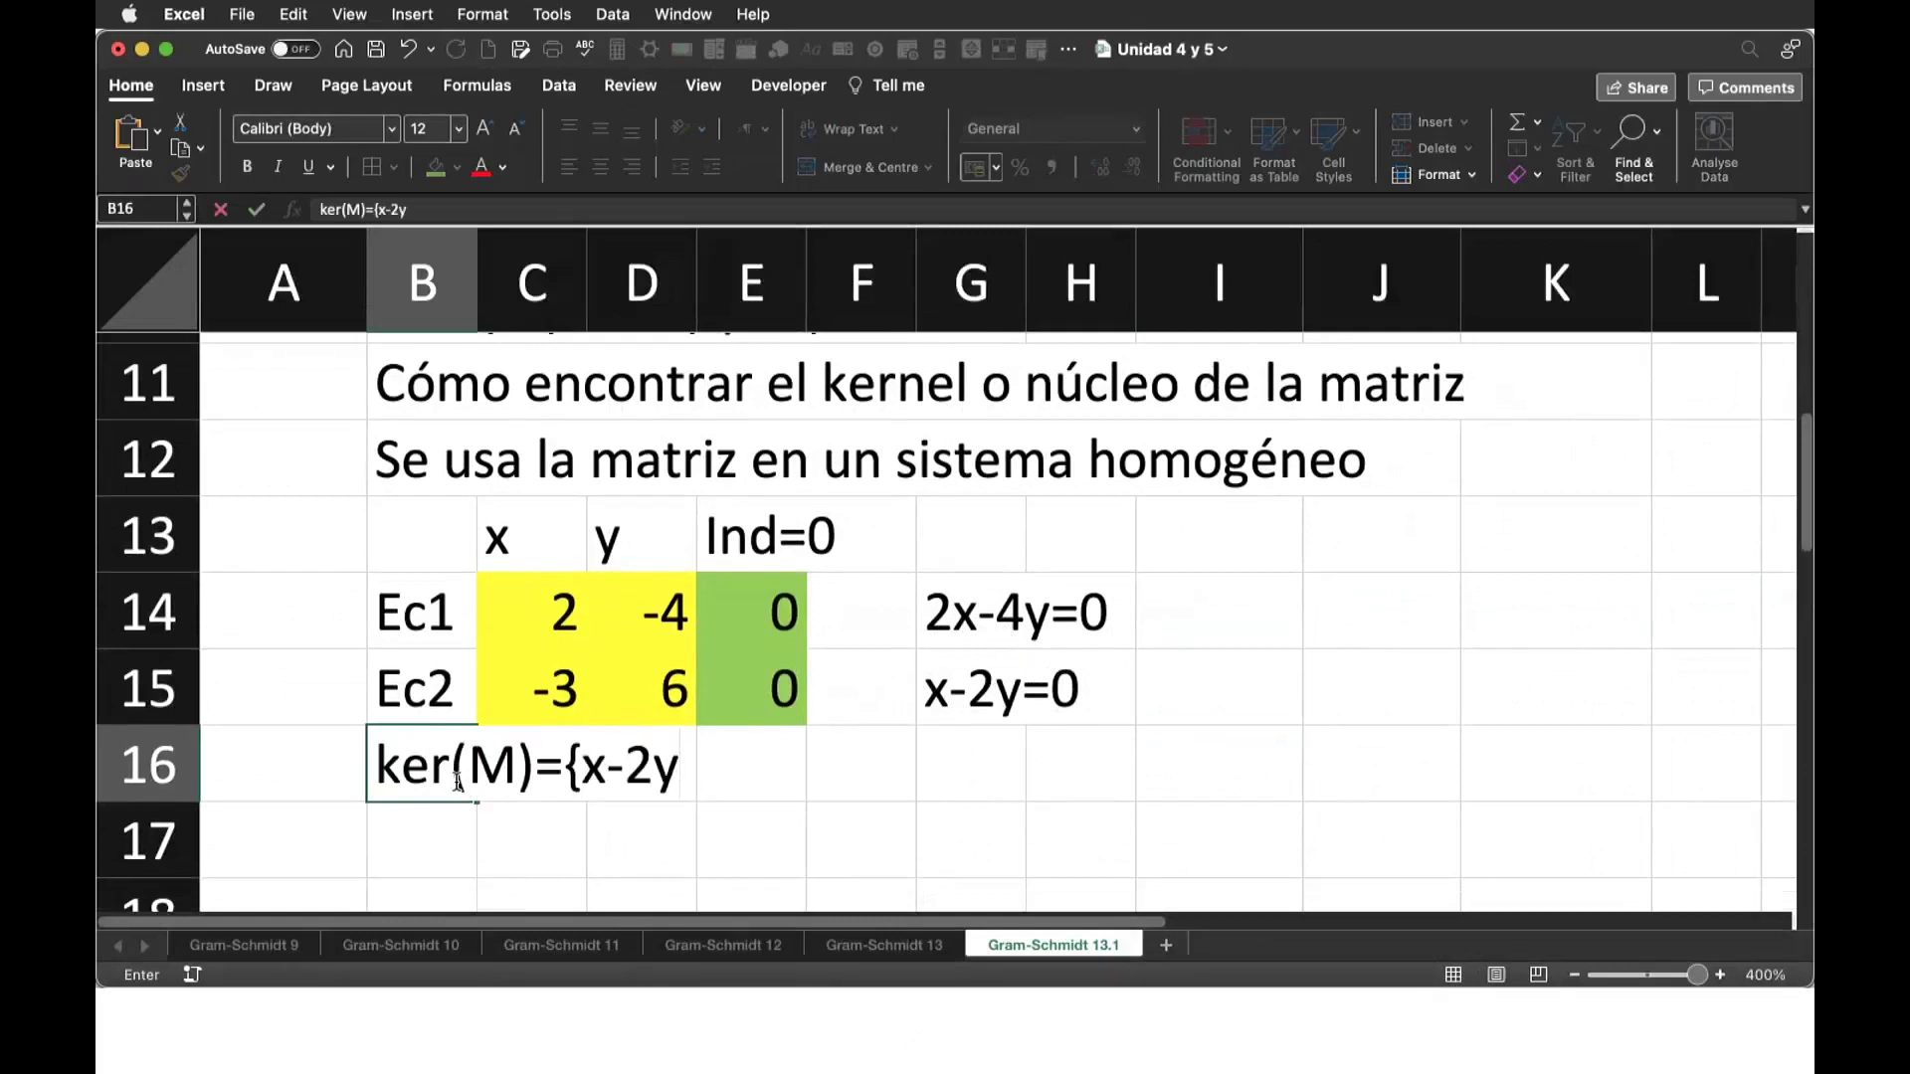
text(})
key(Return)
text(dim(ker(M)}=1)
key(Return)
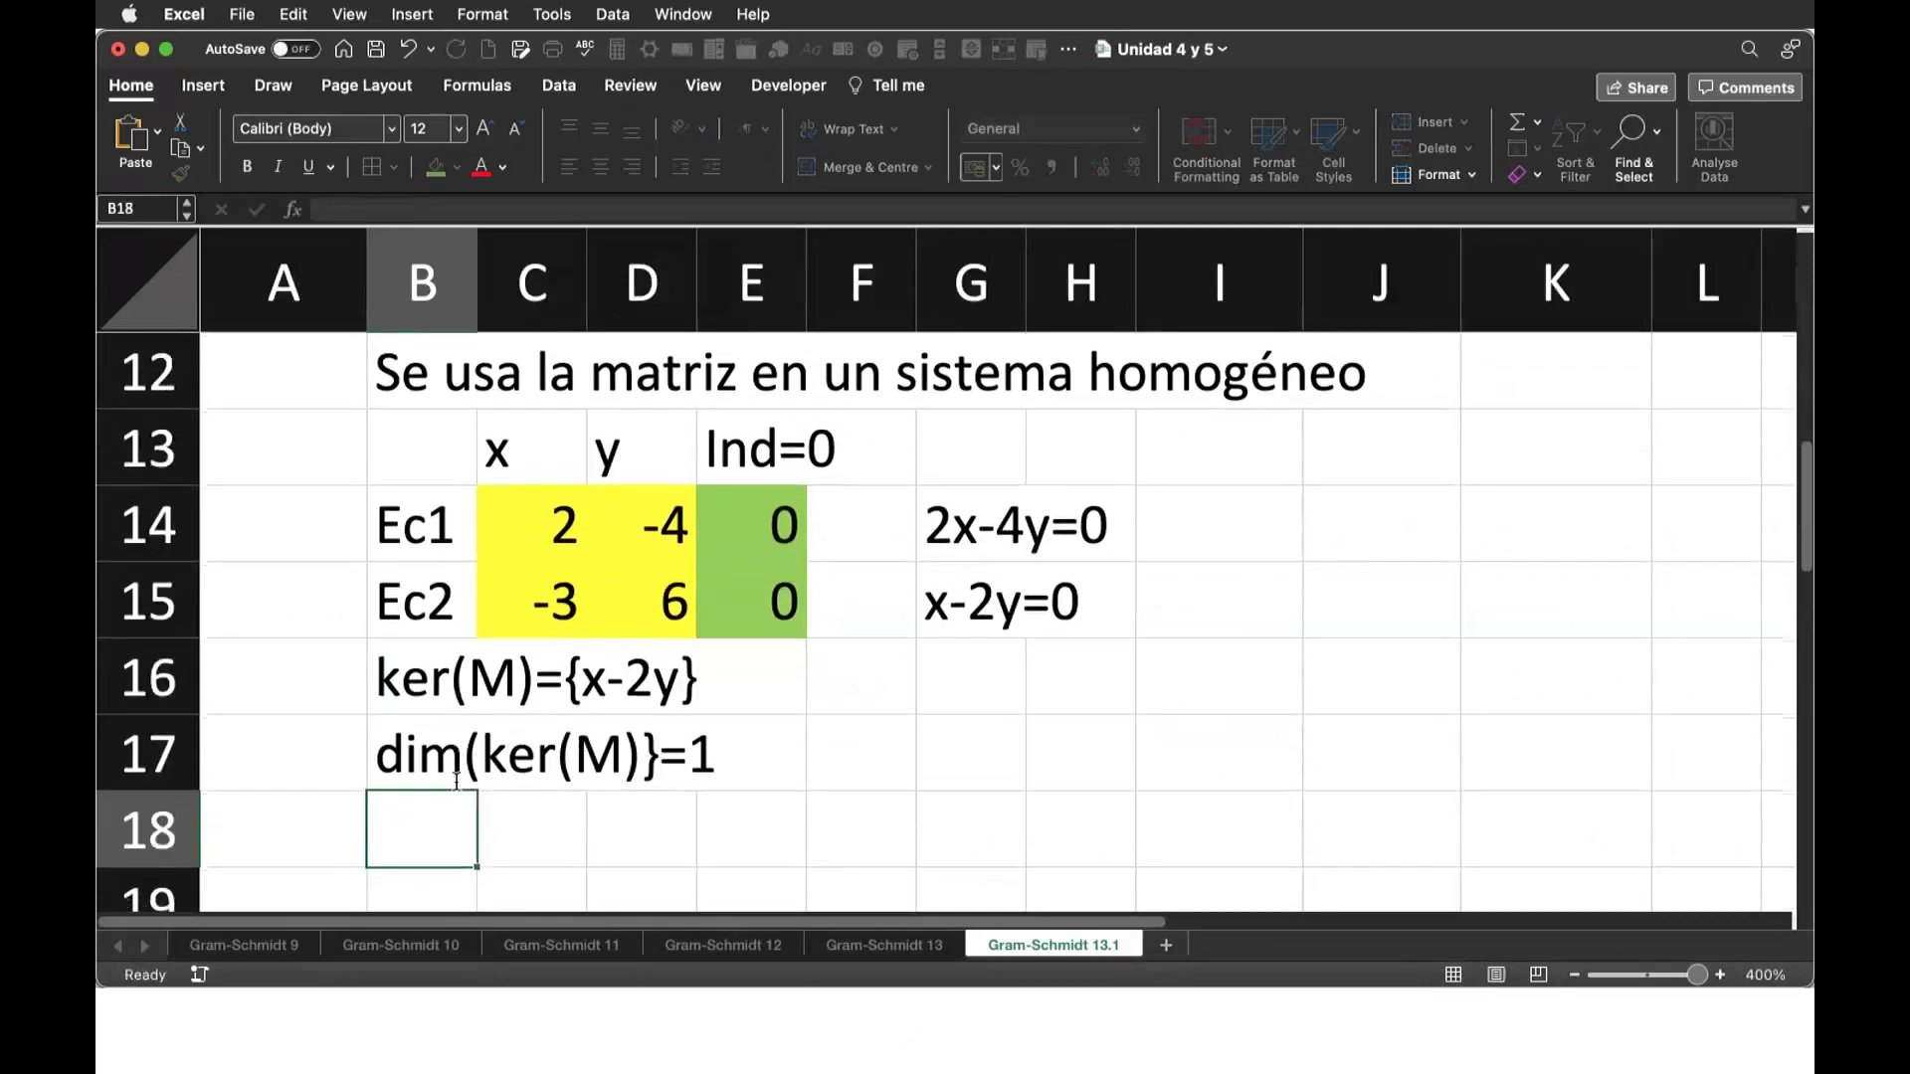
text(nu)
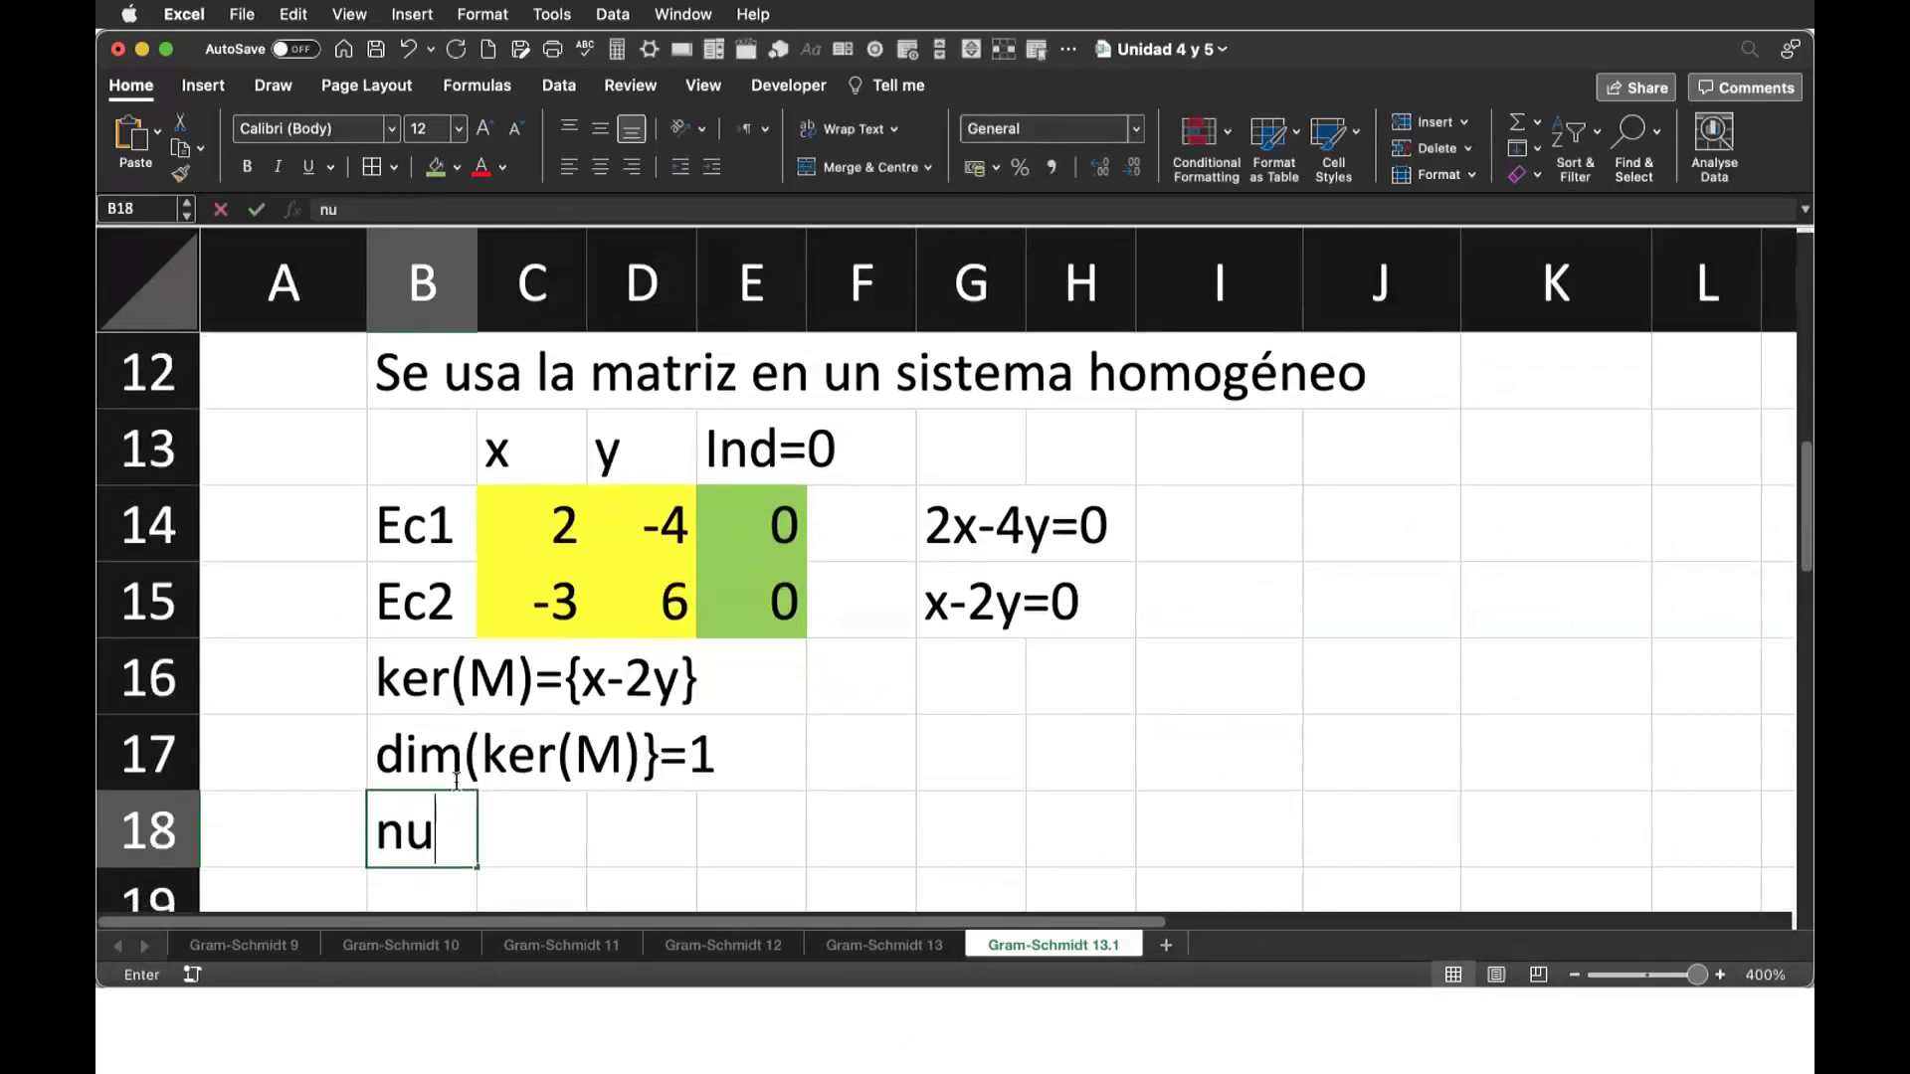
key(BackSpace)
key(BackSpace)
text(un=)
key(BackSpace)
key(BackSpace)
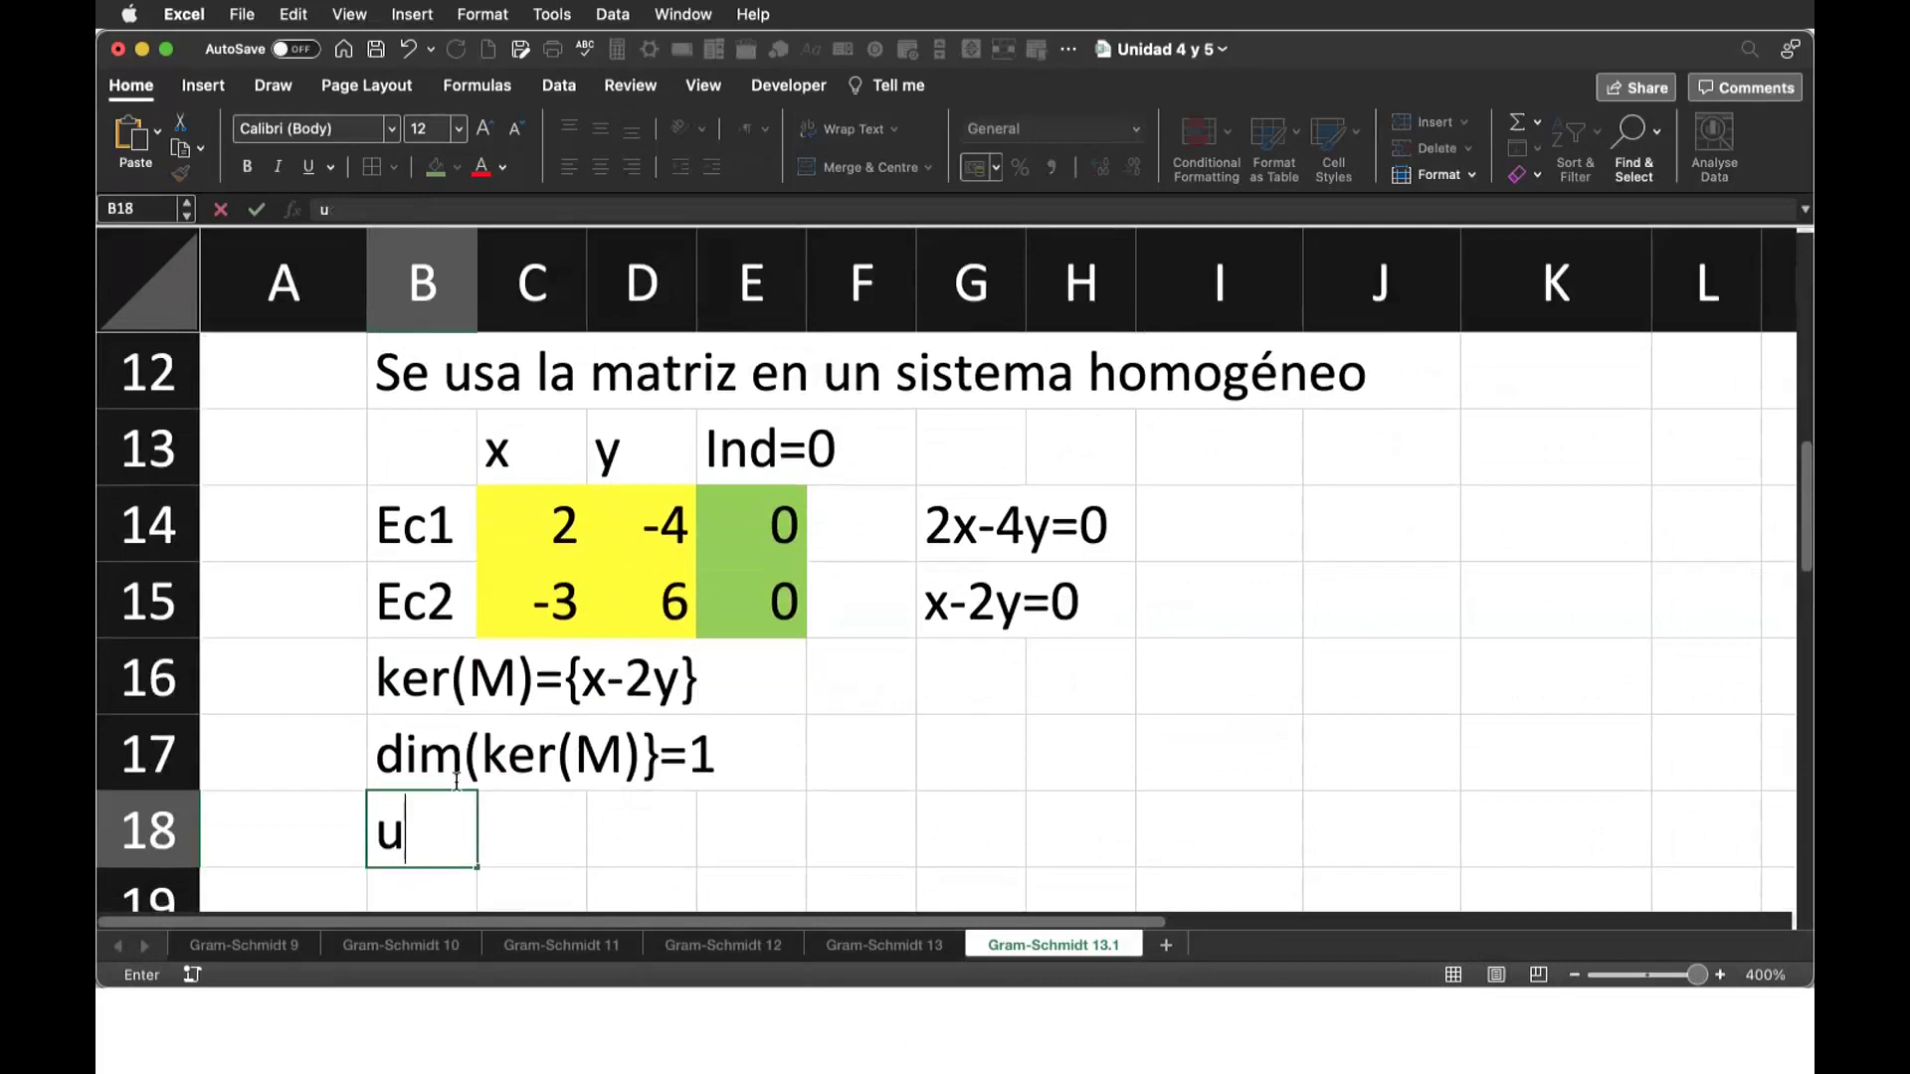
key(BackSpace)
text(nu=nulidad=1)
key(Return)
scroll(691, 723, up, 7)
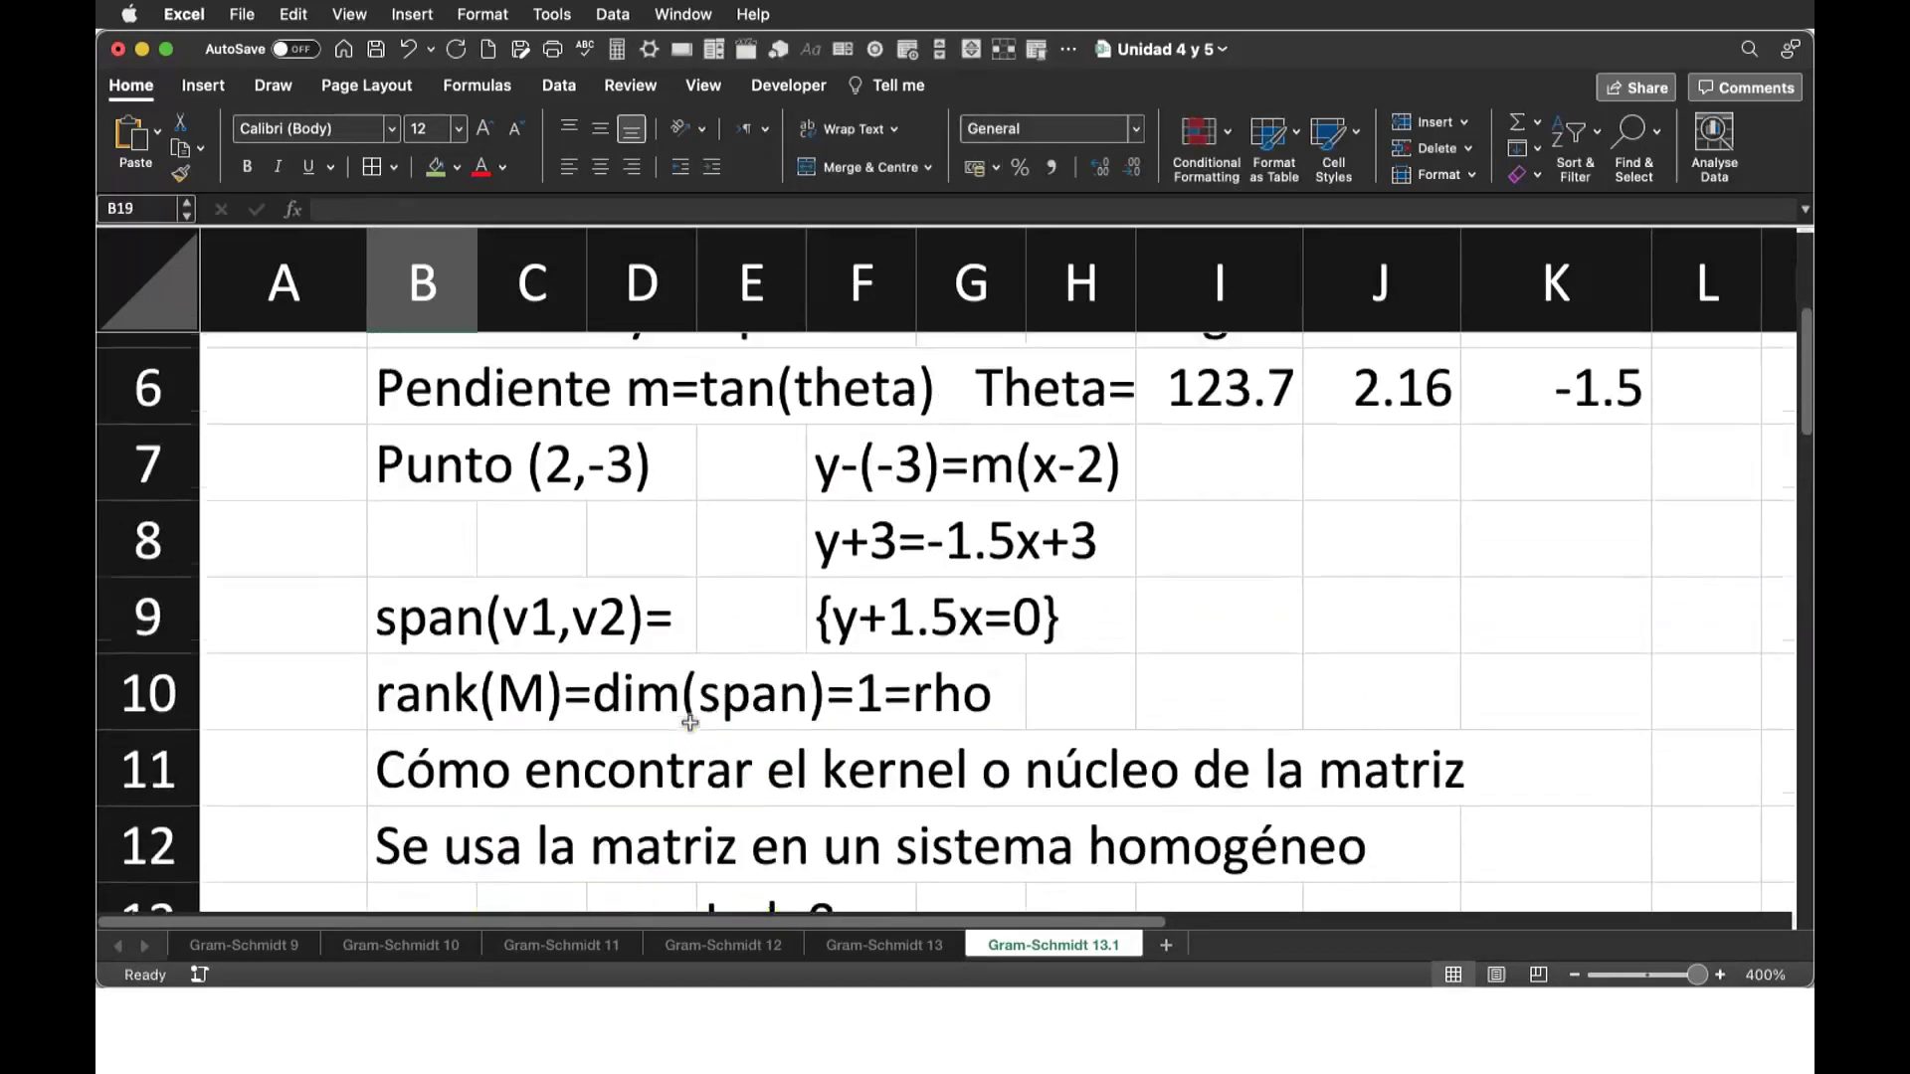
scroll(691, 724, up, 1)
scroll(691, 723, down, 4)
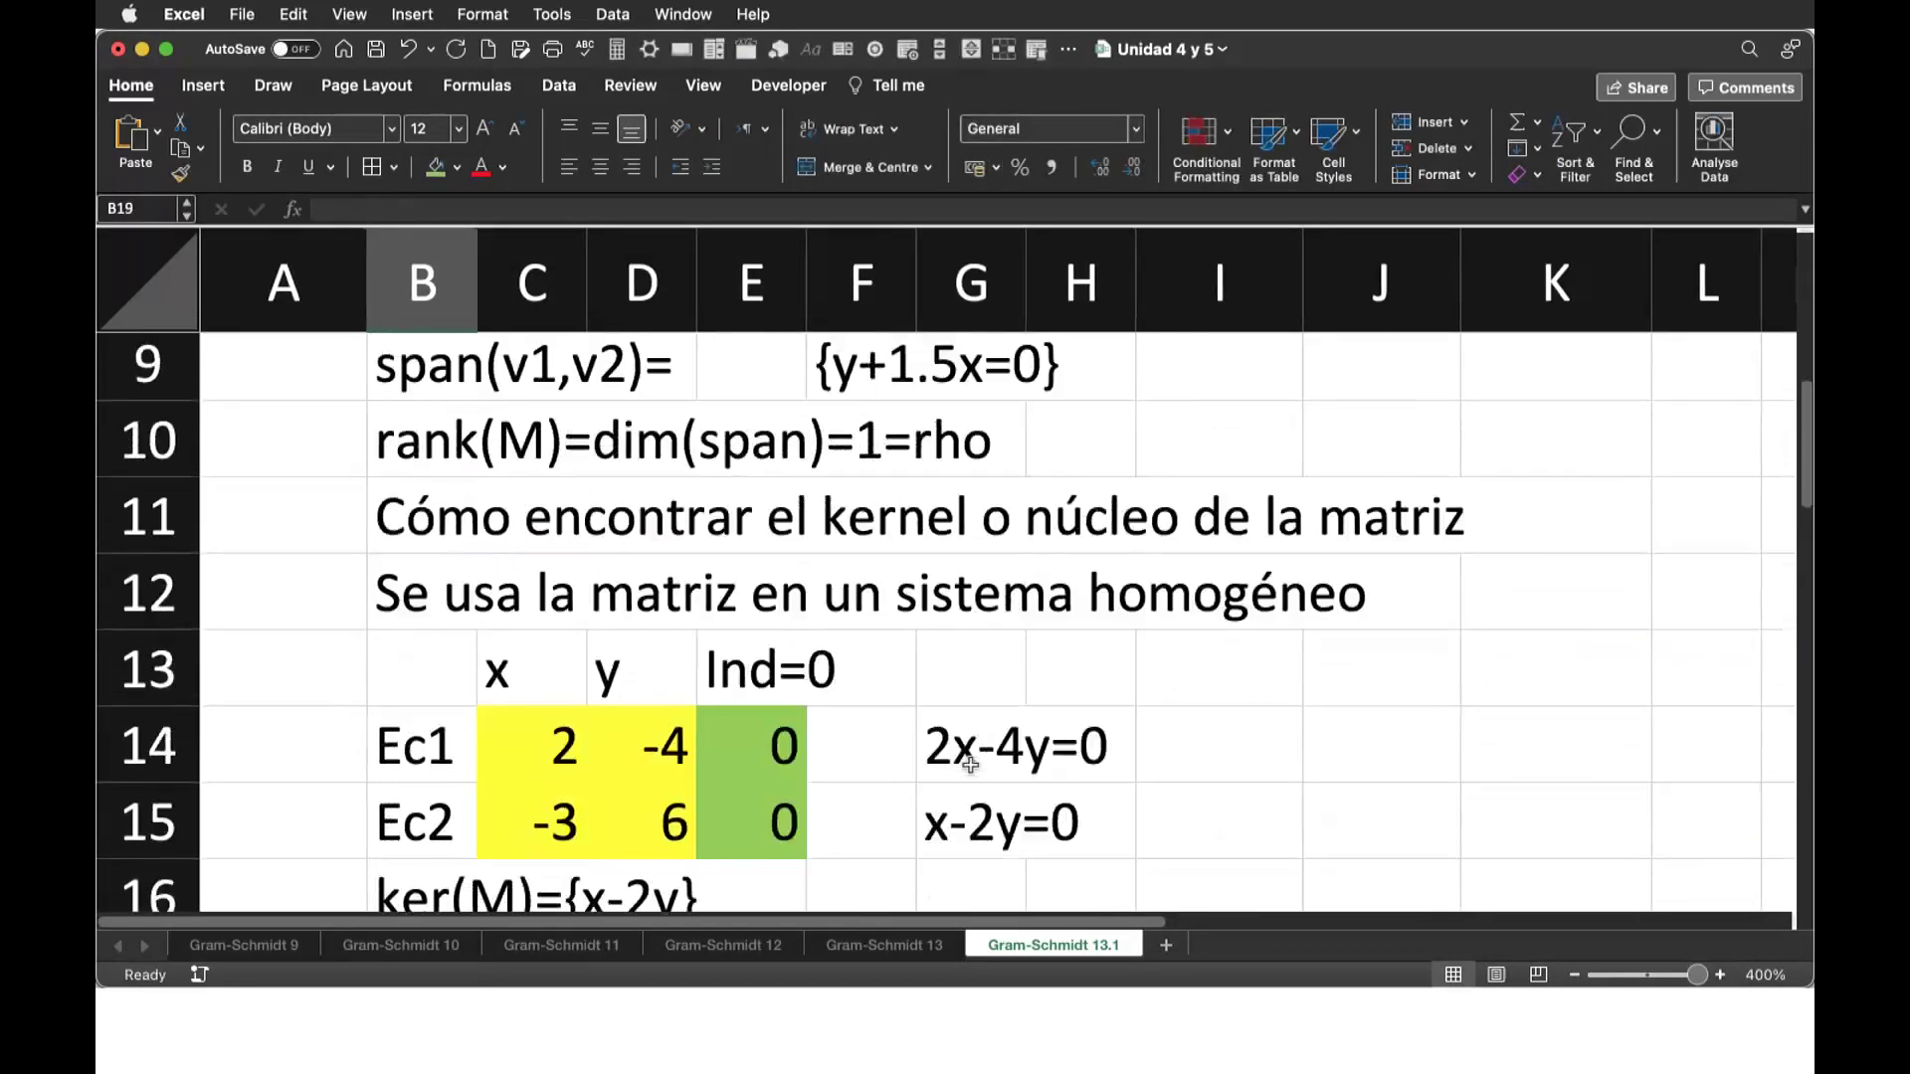
scroll(690, 723, down, 3)
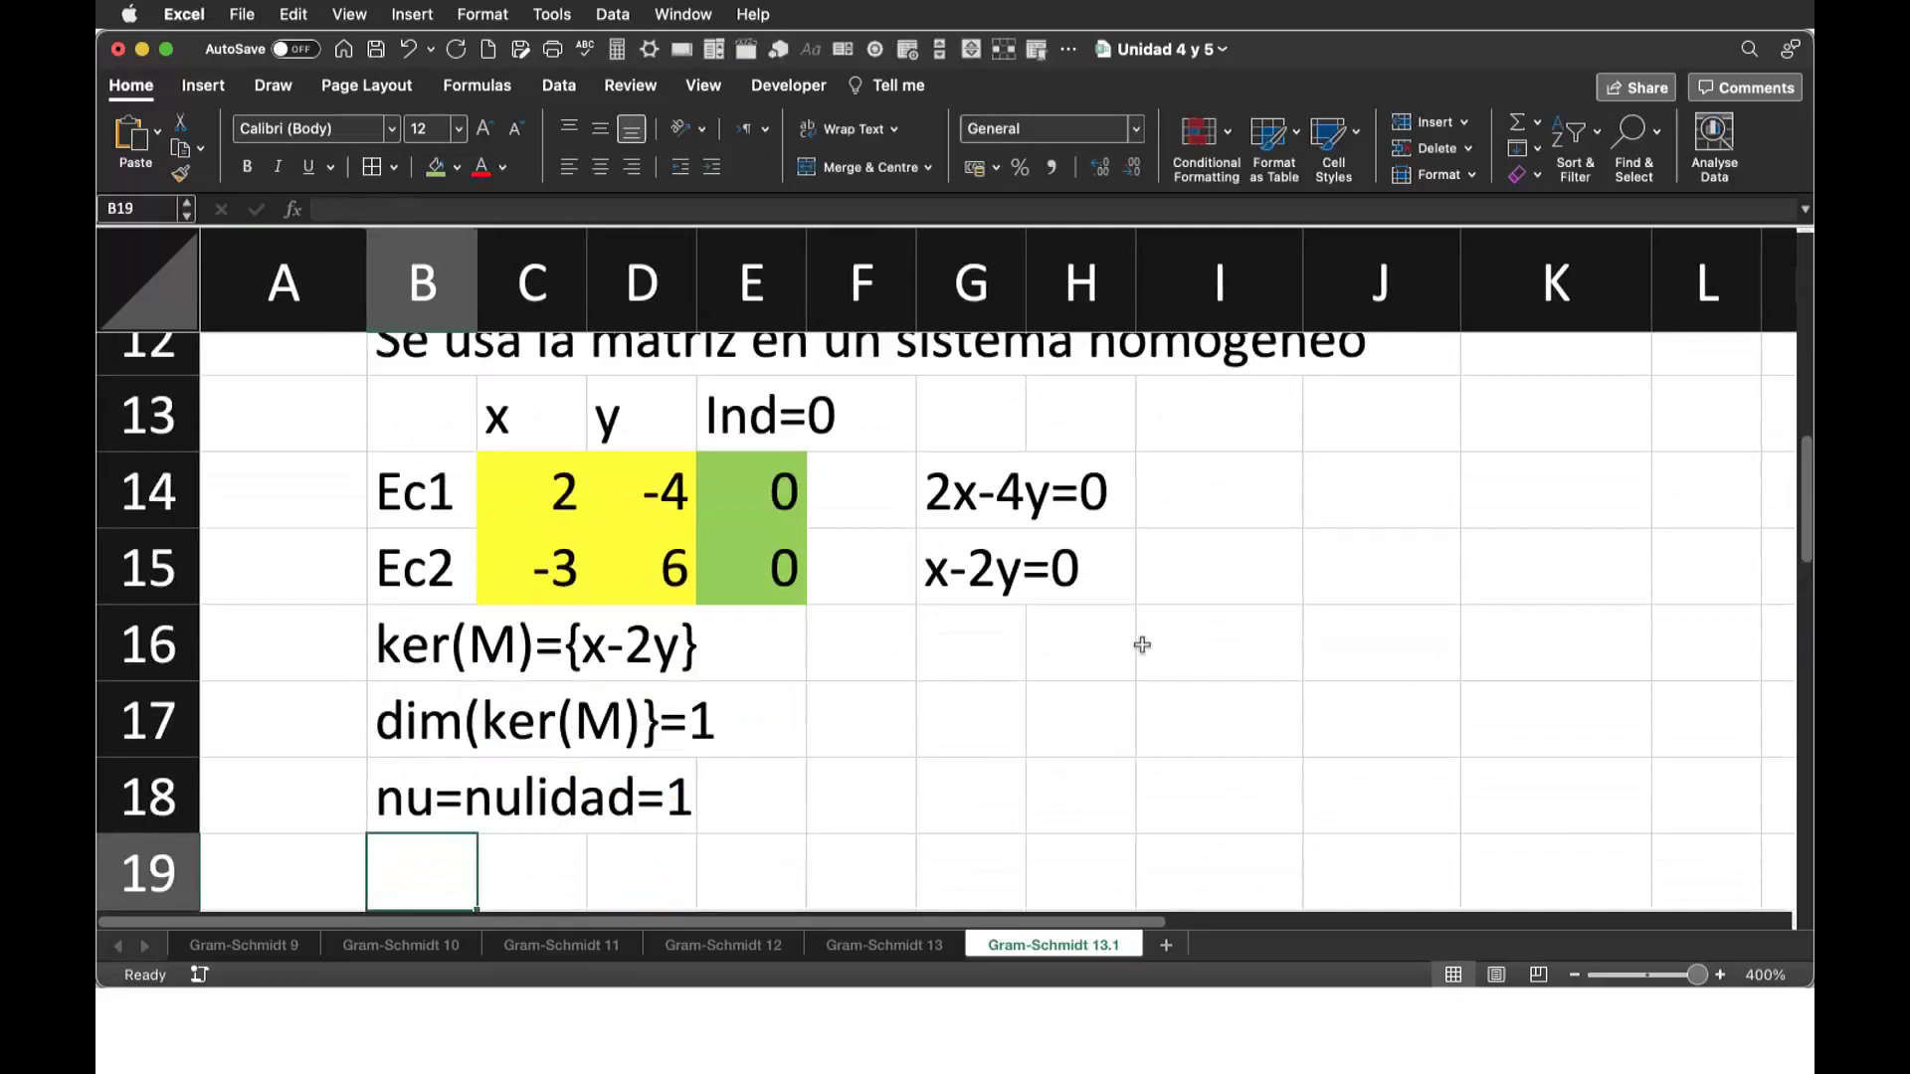
click(1107, 699)
text(r)
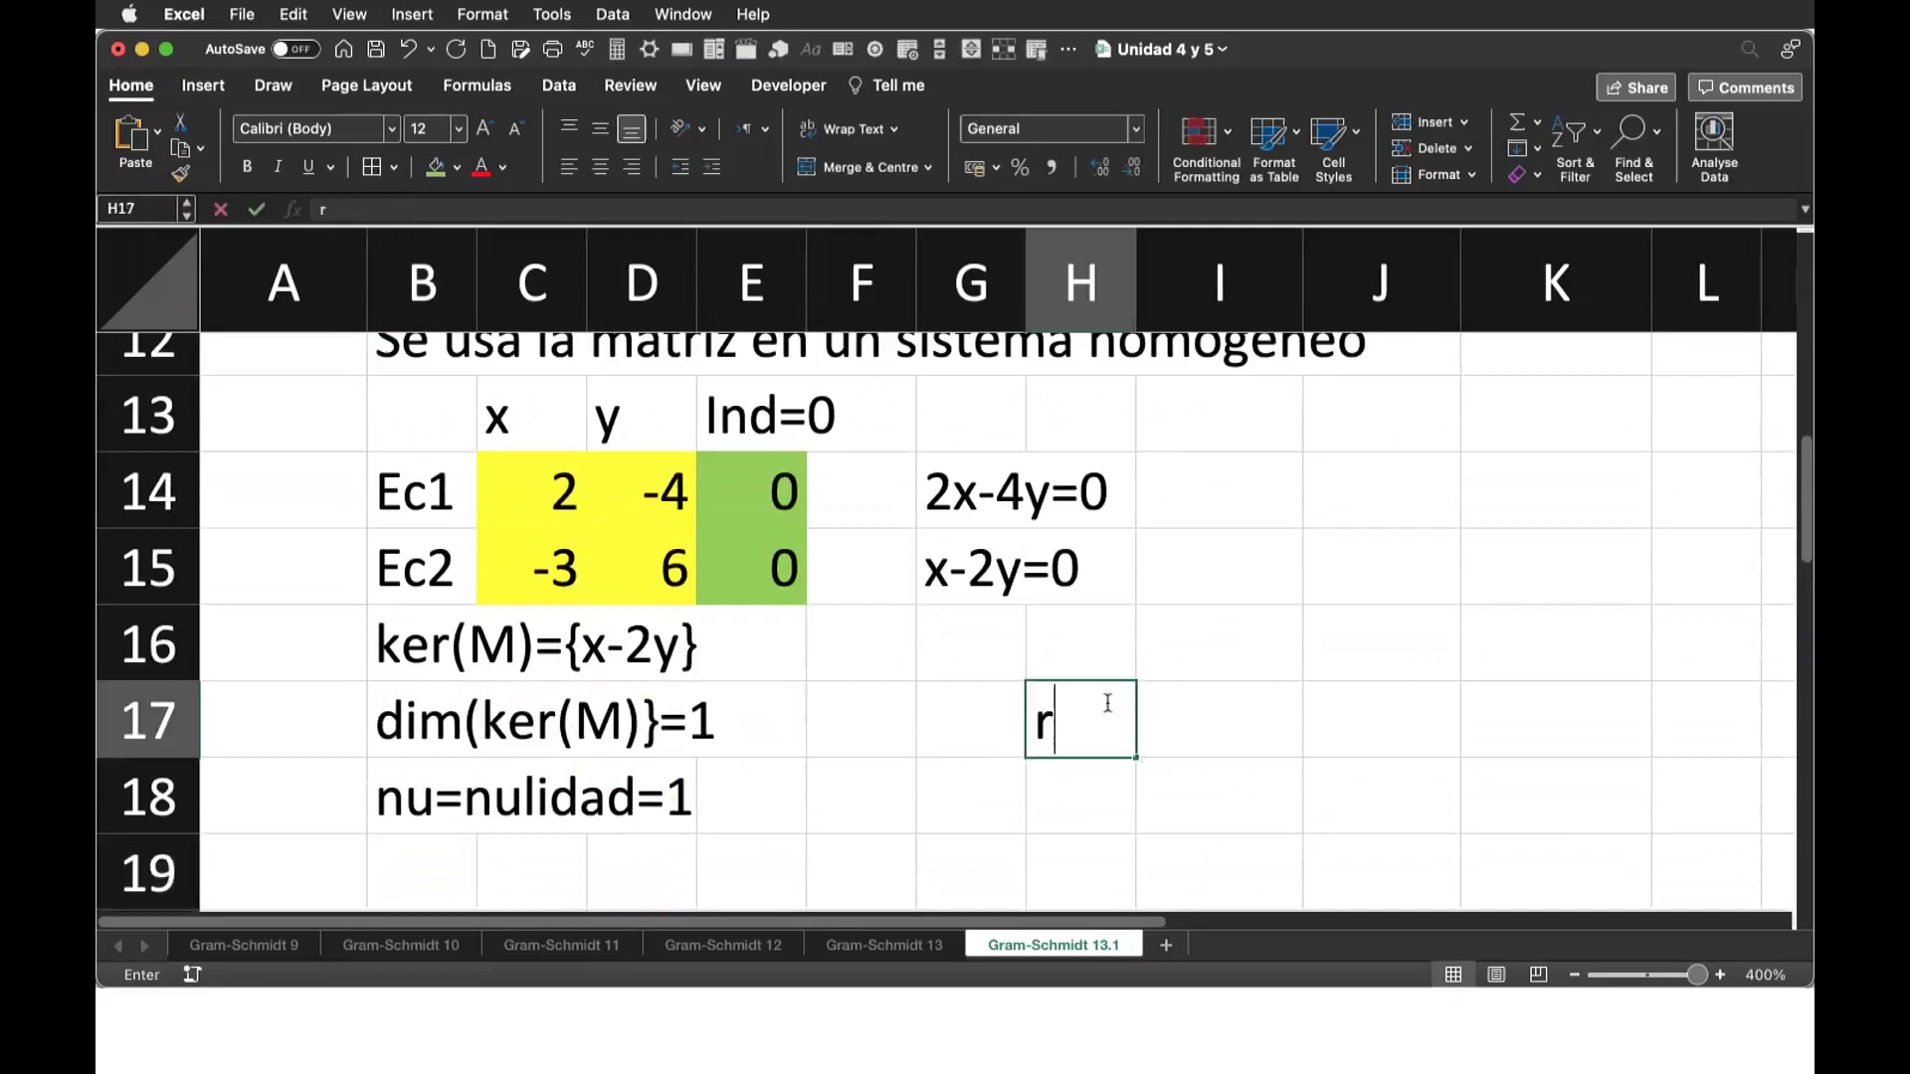
text(ho+)
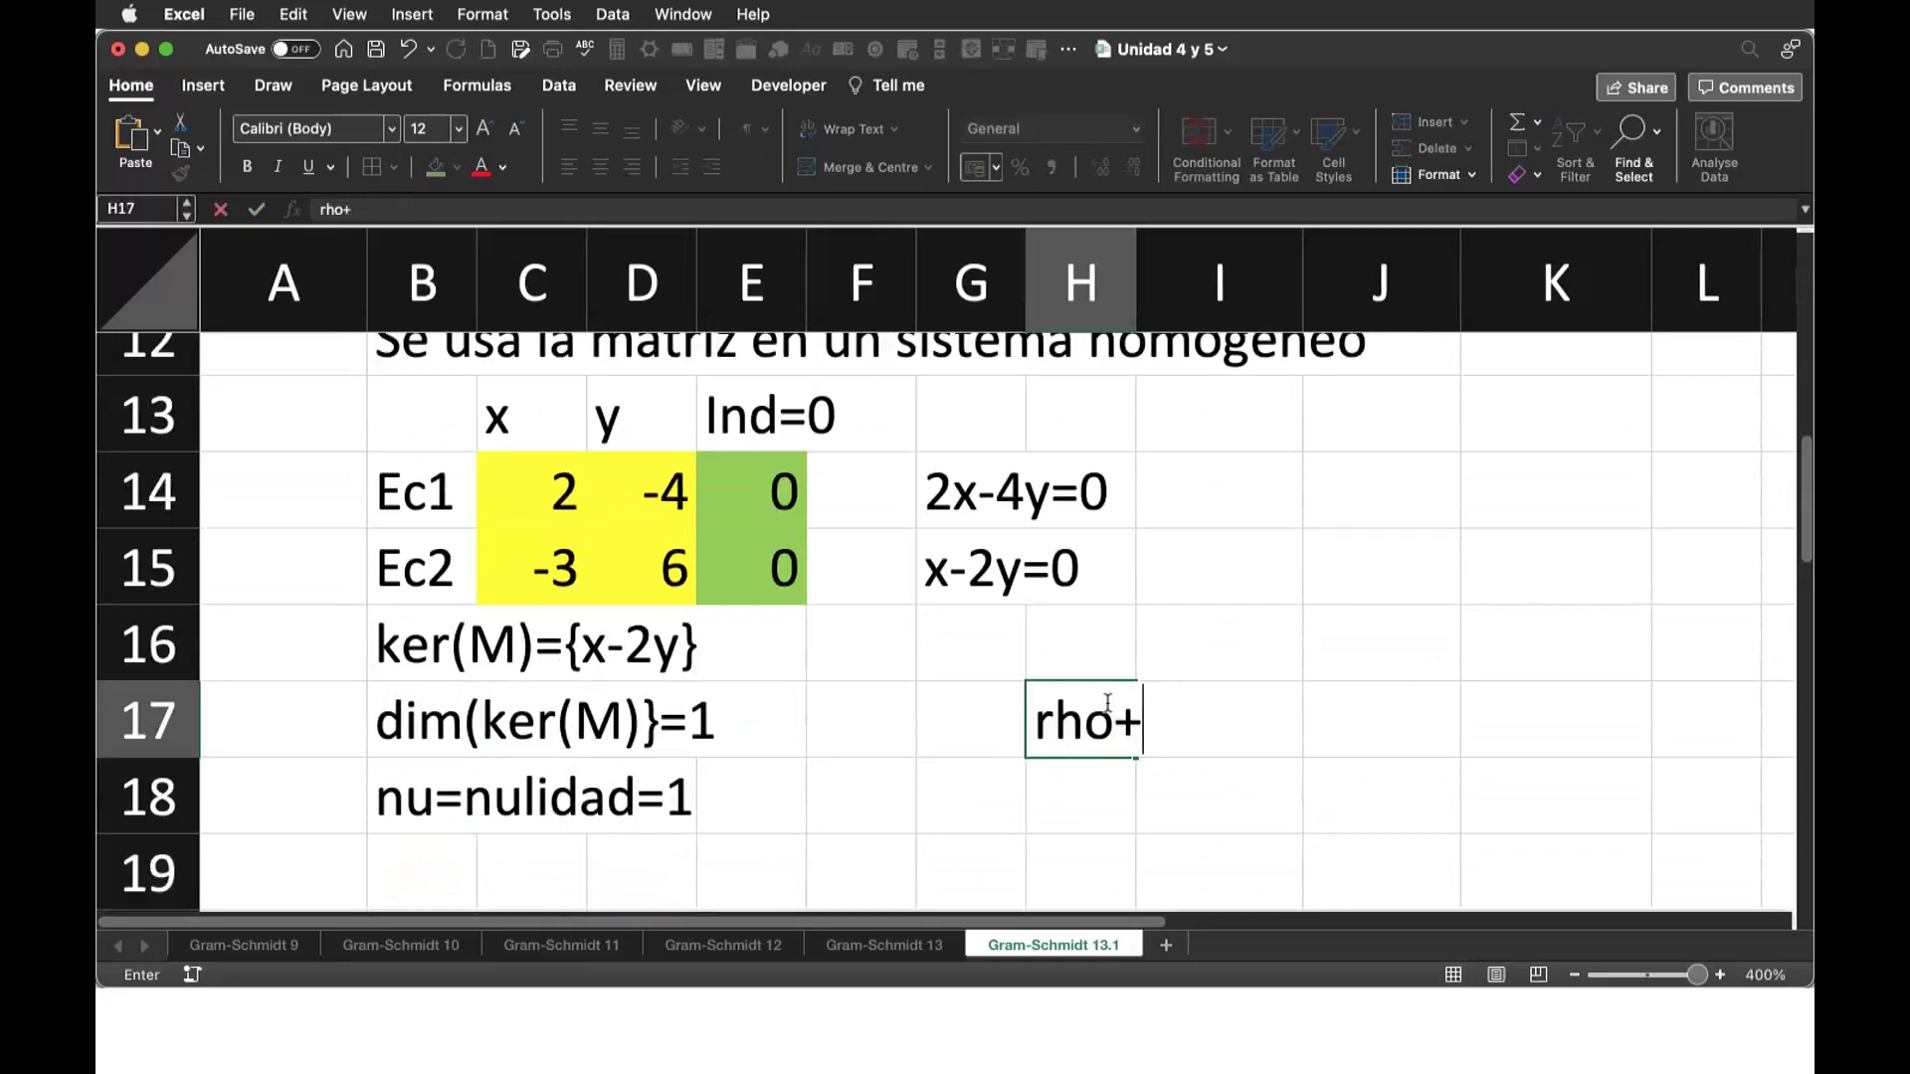
text(nu=)
key(BackSpace)
key(BackSpace)
key(BackSpace)
text(nu=)
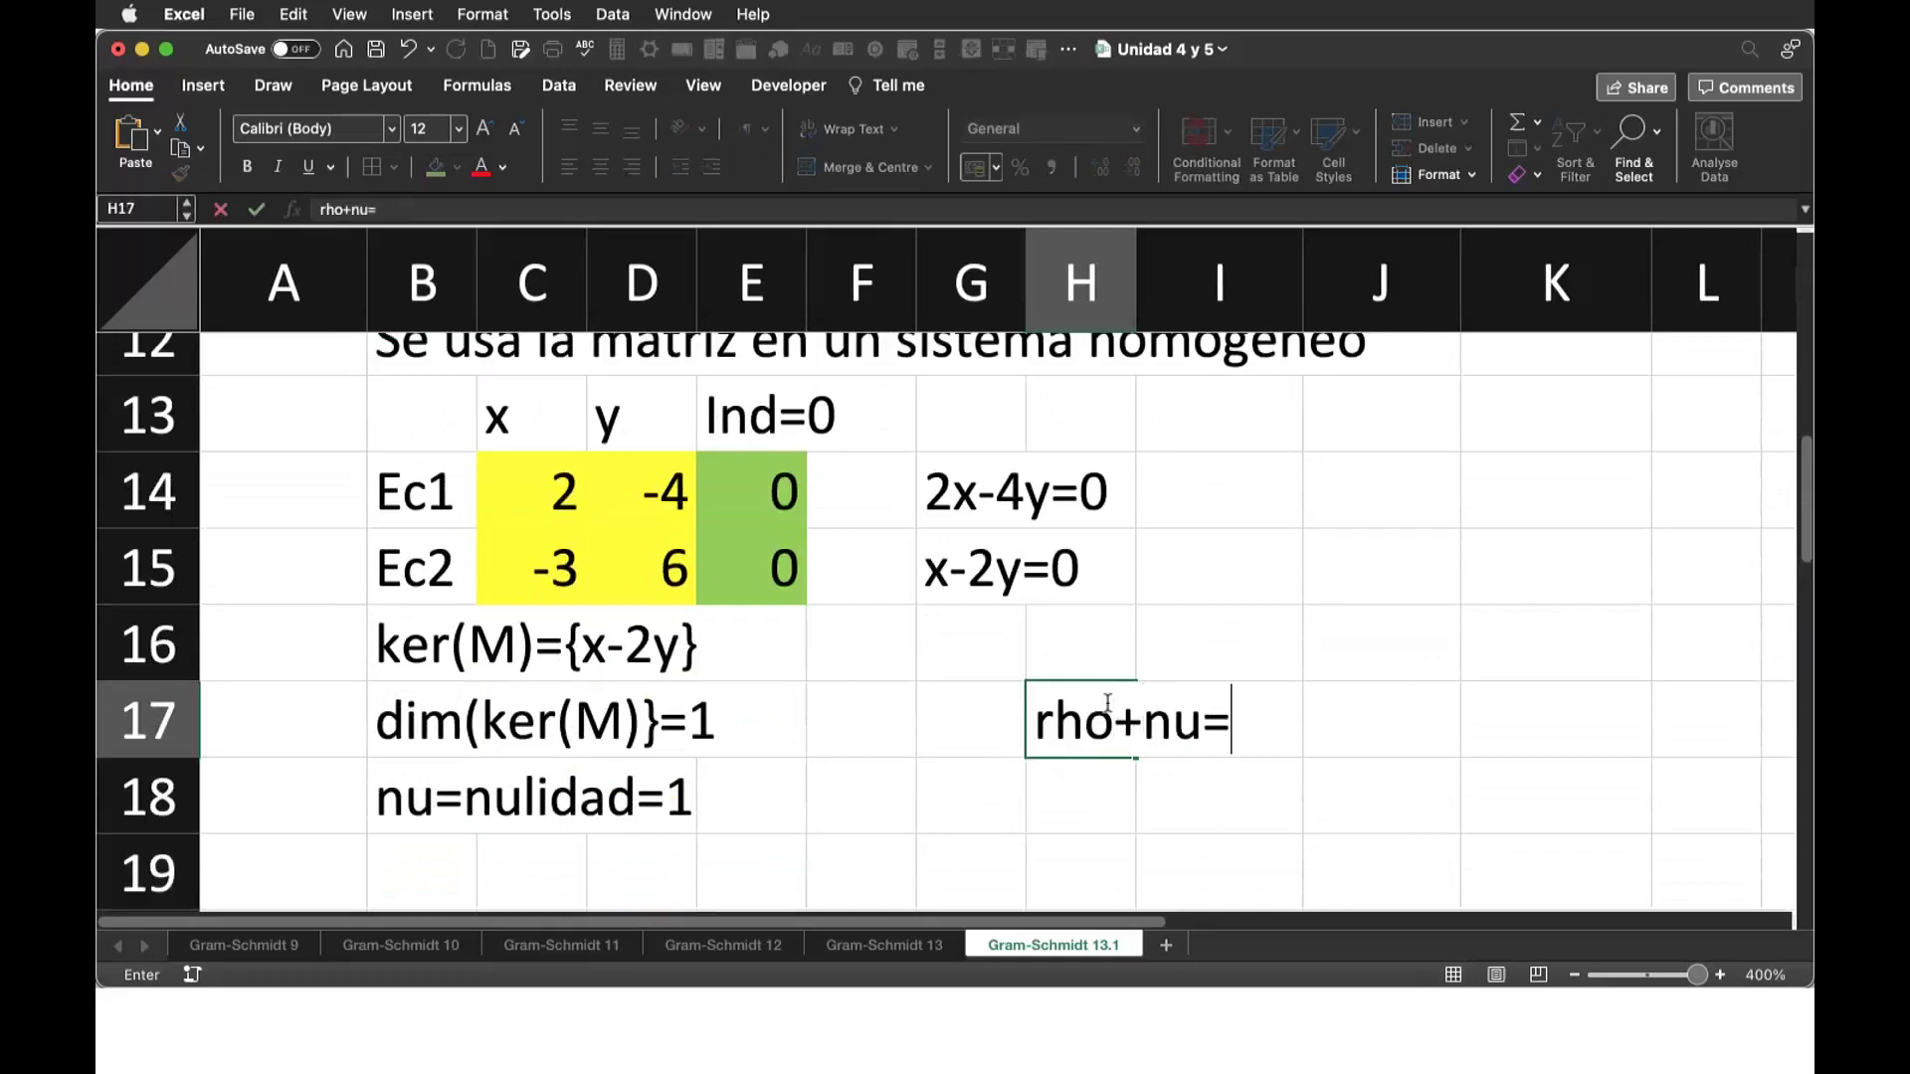
text(2)
key(Return)
scroll(1309, 694, up, 3)
scroll(1309, 694, up, 5)
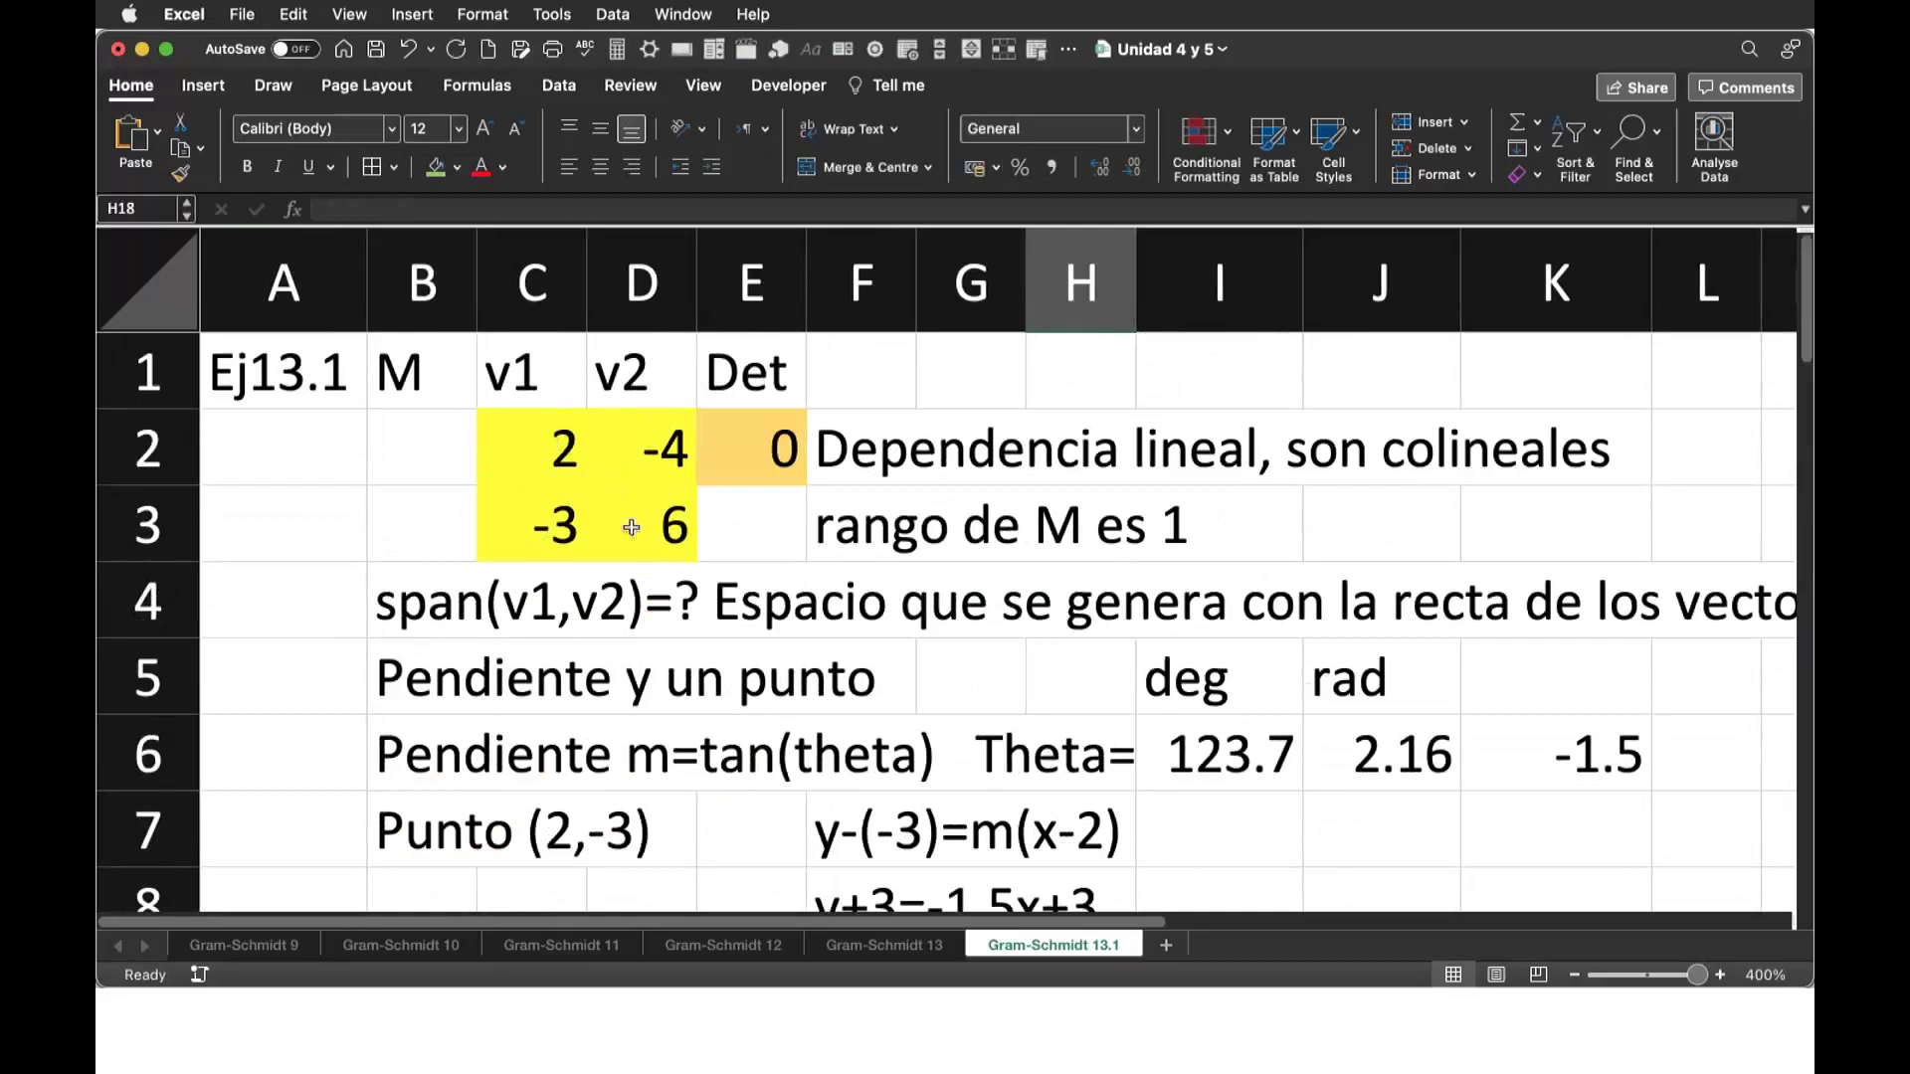
scroll(1050, 723, down, 10)
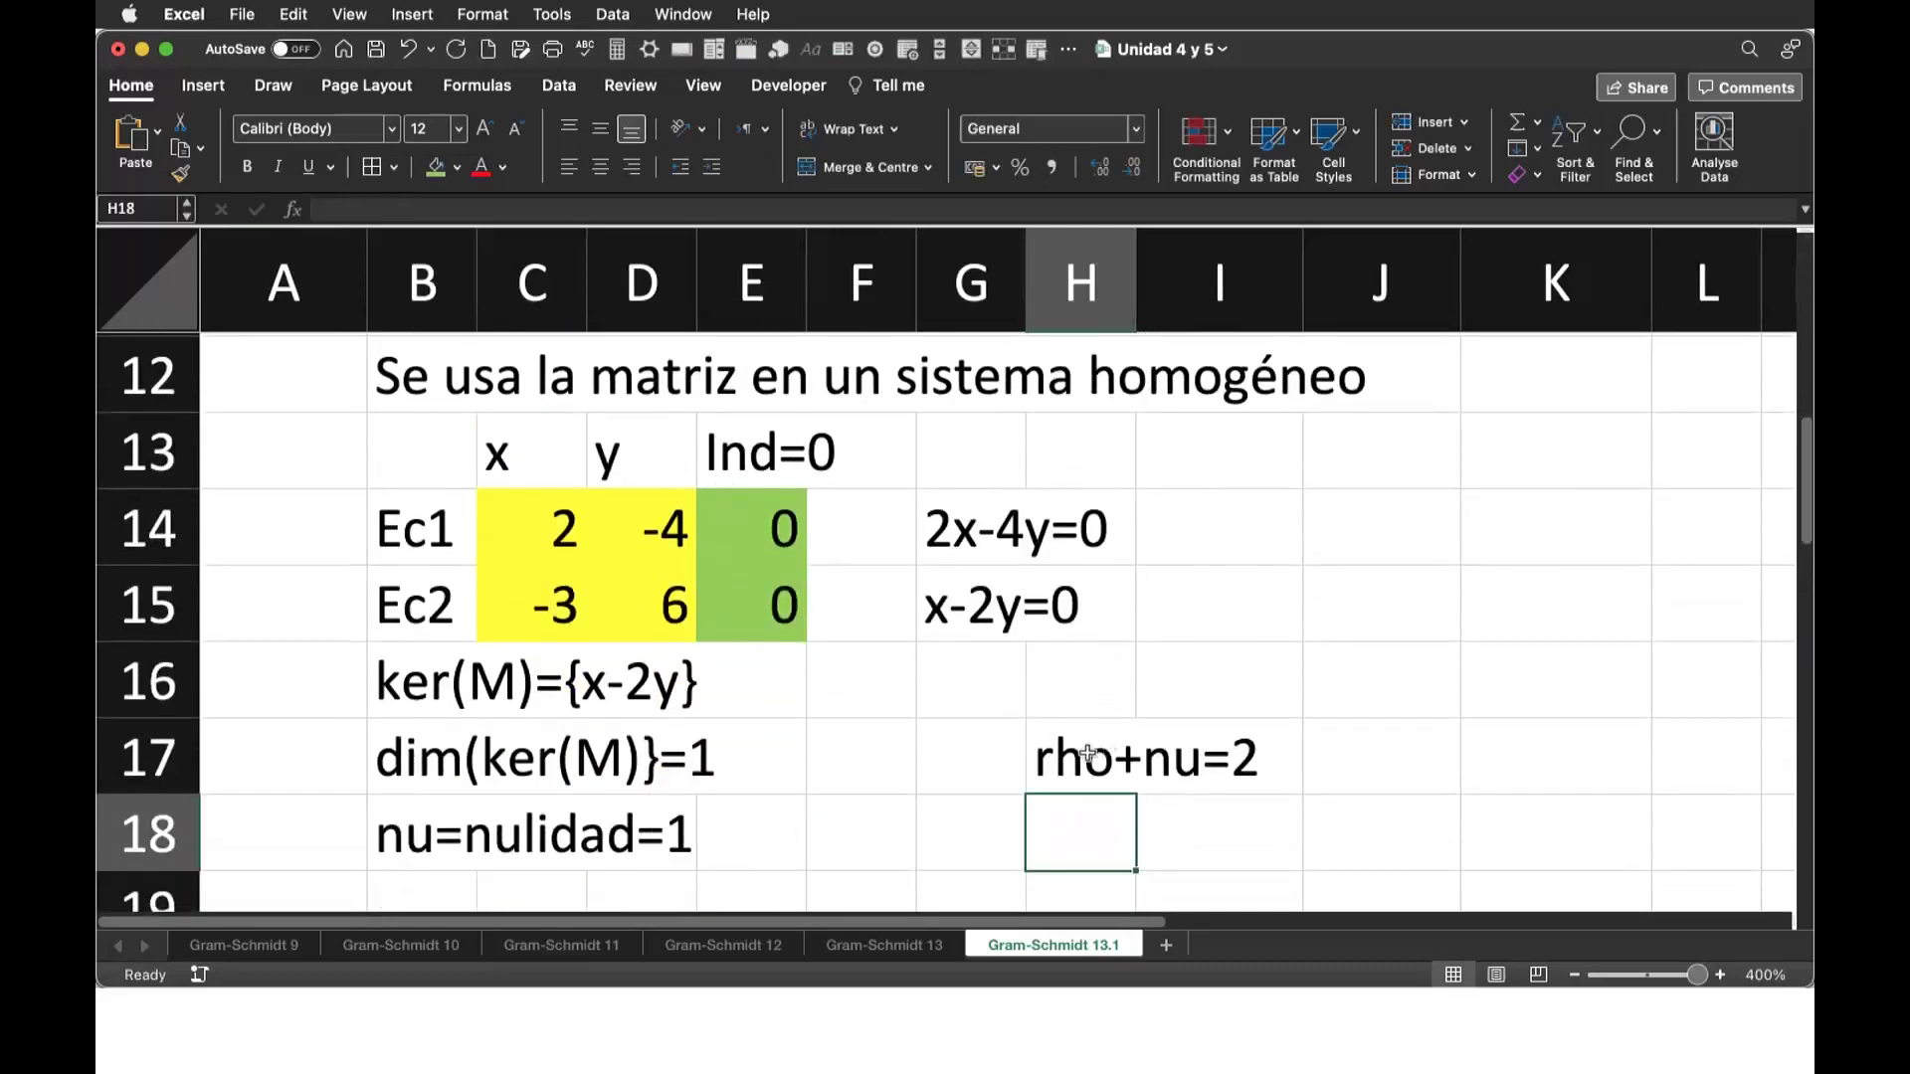
click(1069, 736)
scroll(873, 602, up, 10)
scroll(876, 610, down, 1)
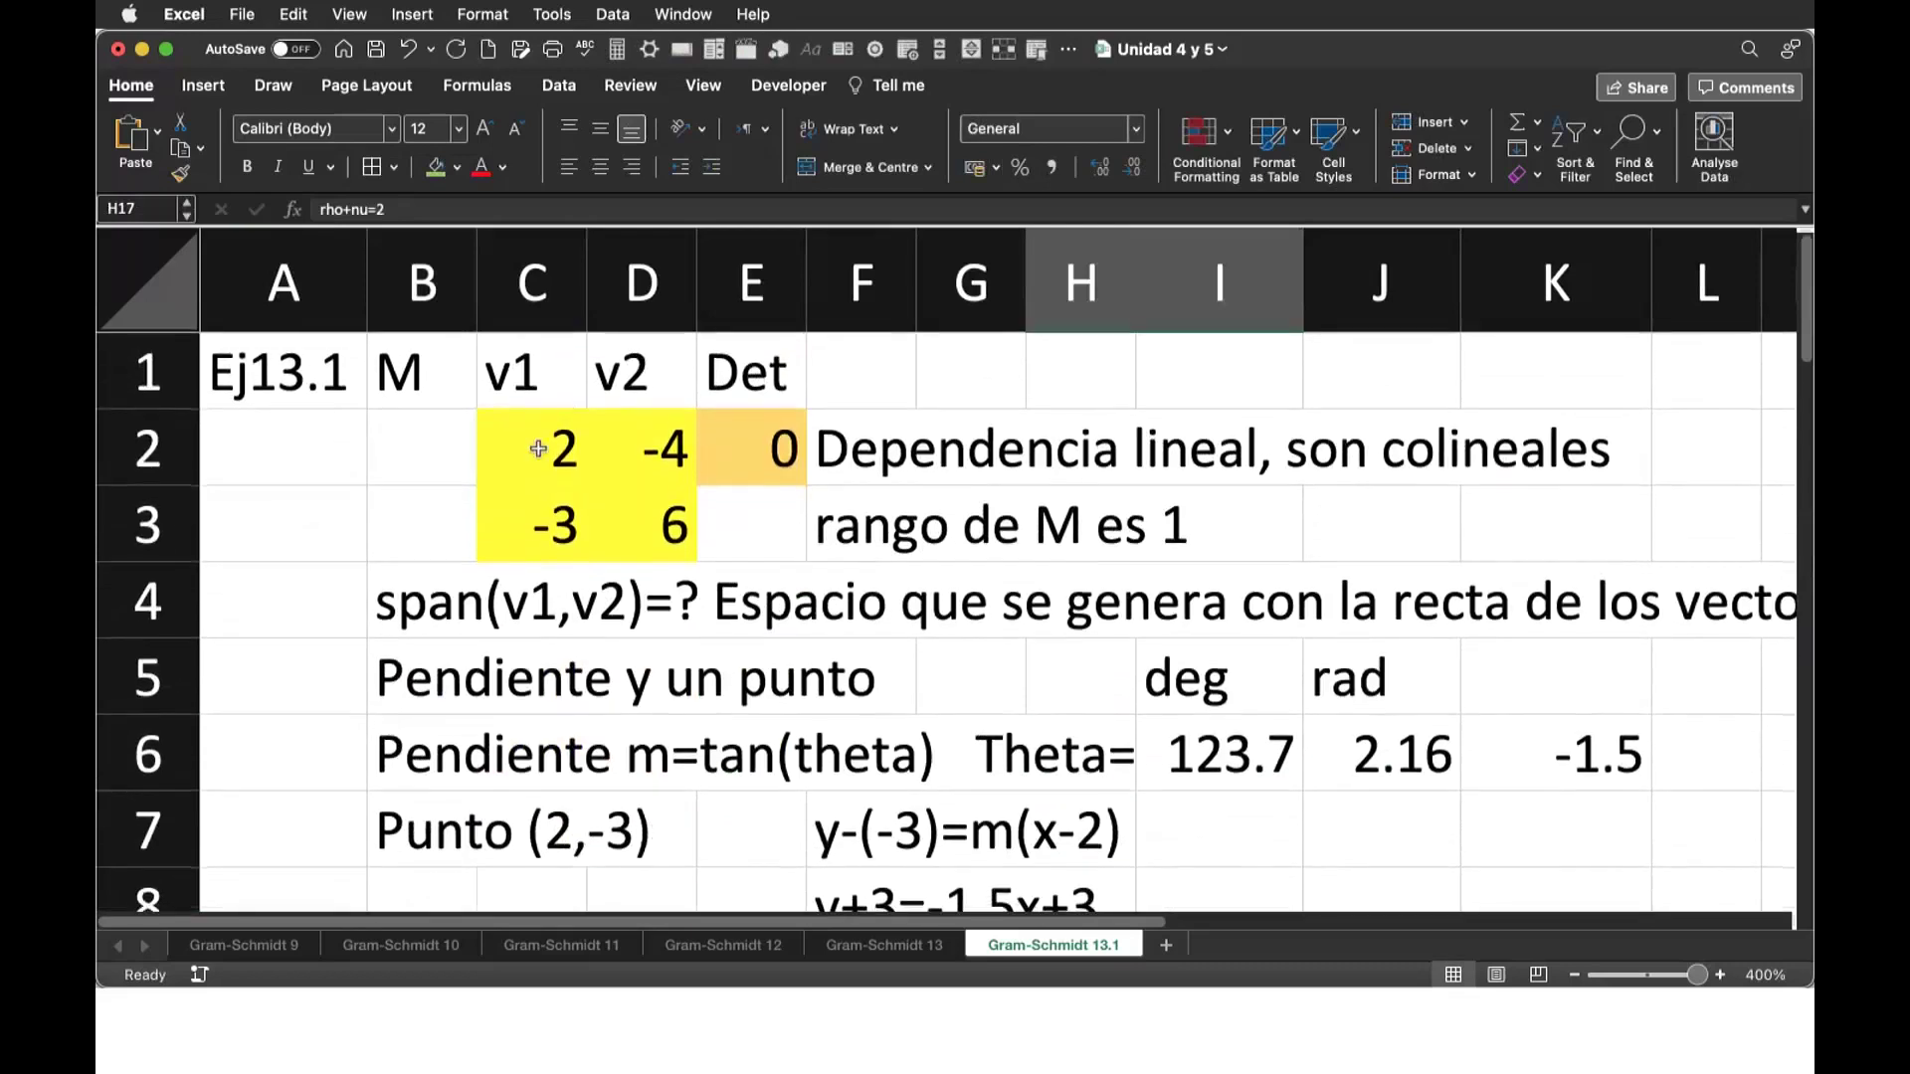
scroll(1095, 689, down, 10)
scroll(1095, 688, down, 1)
drag(1056, 724, 1232, 717)
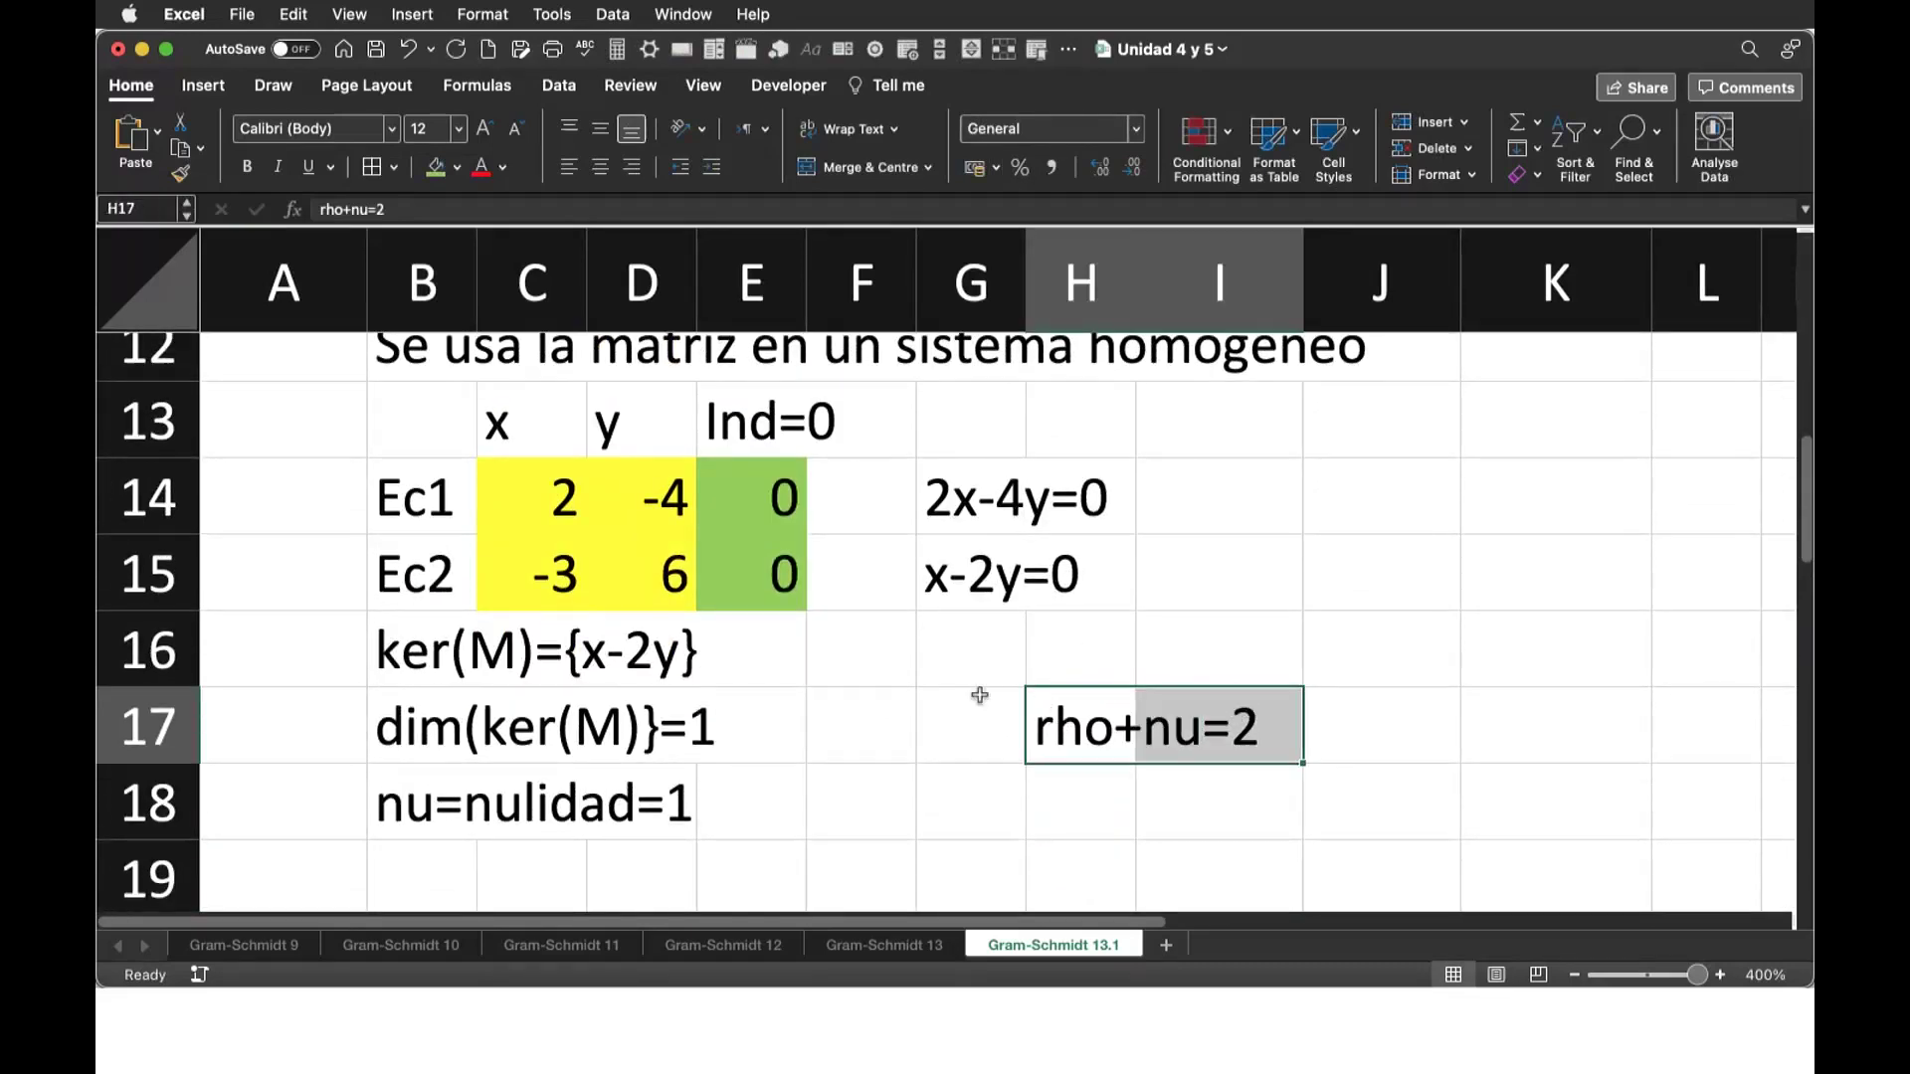
scroll(988, 712, up, 1)
scroll(989, 713, up, 7)
scroll(895, 597, up, 2)
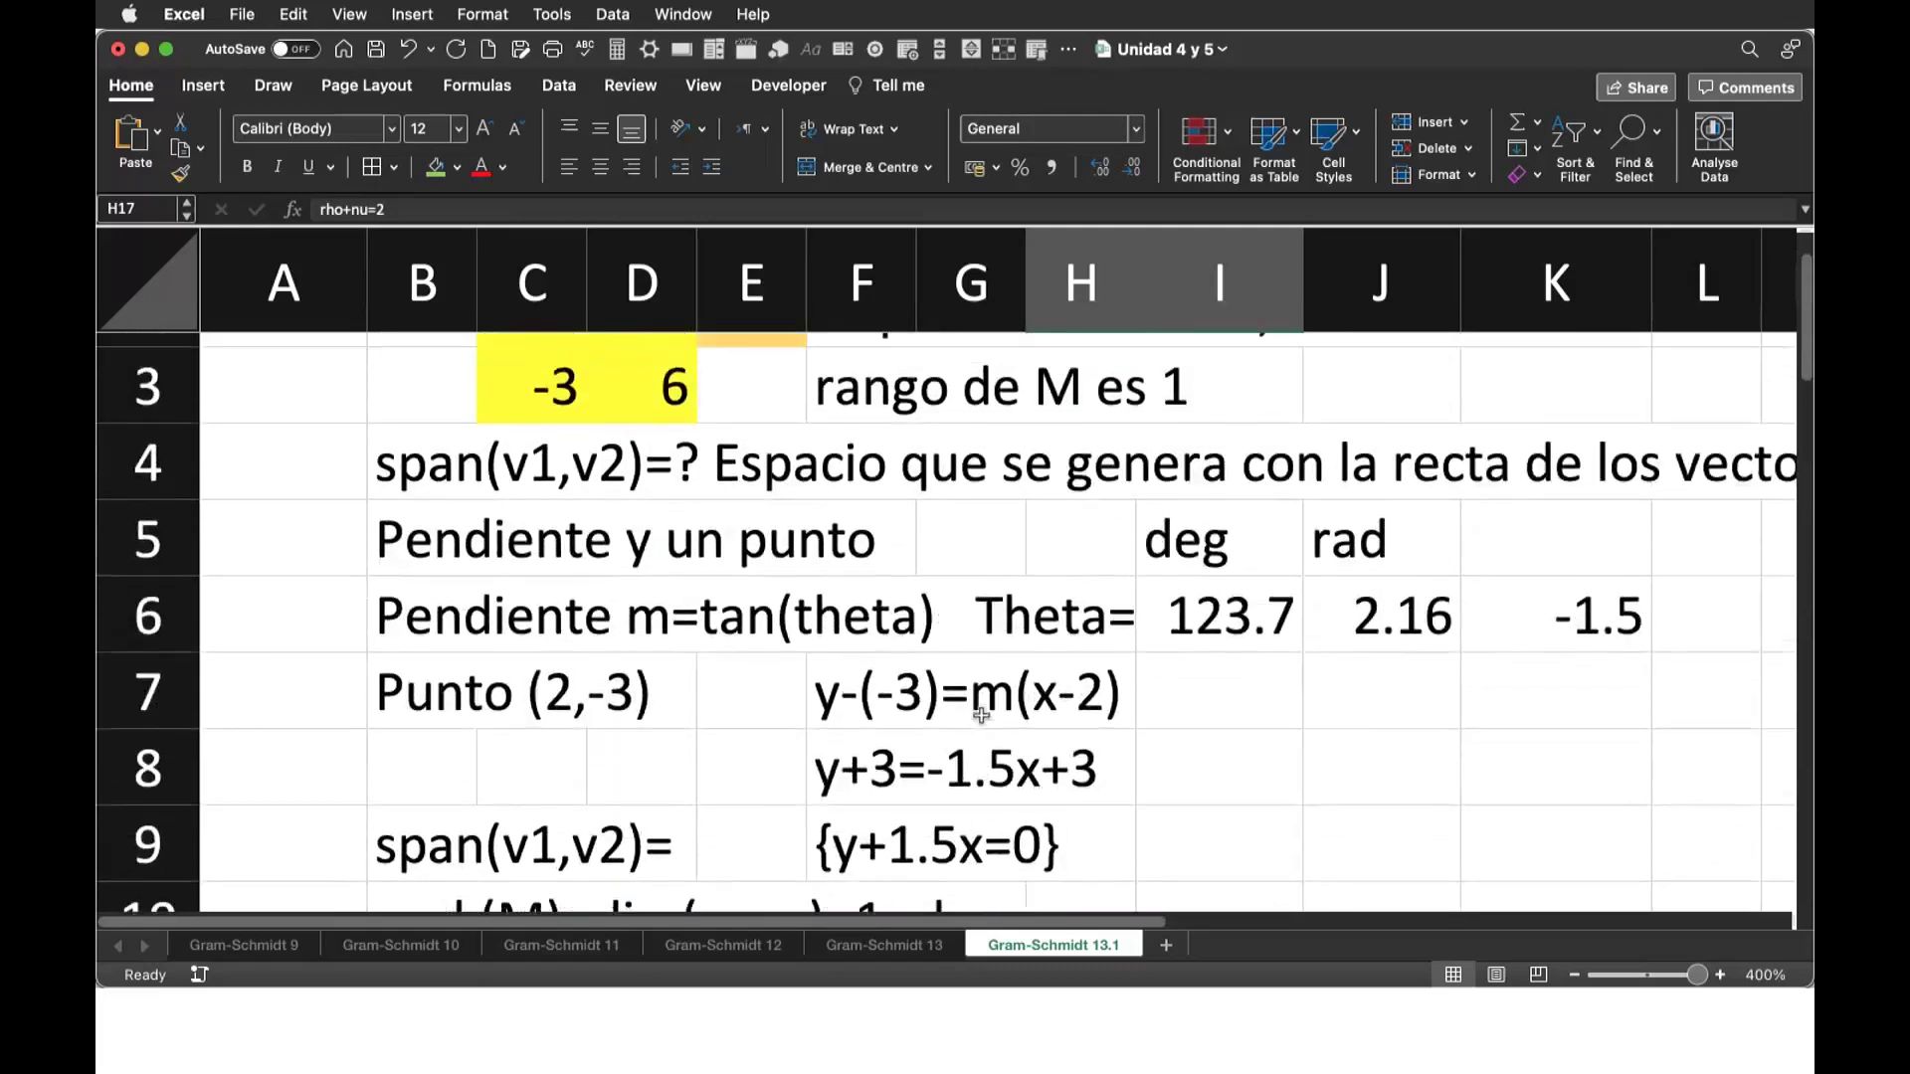
scroll(796, 497, up, 2)
key(super+s)
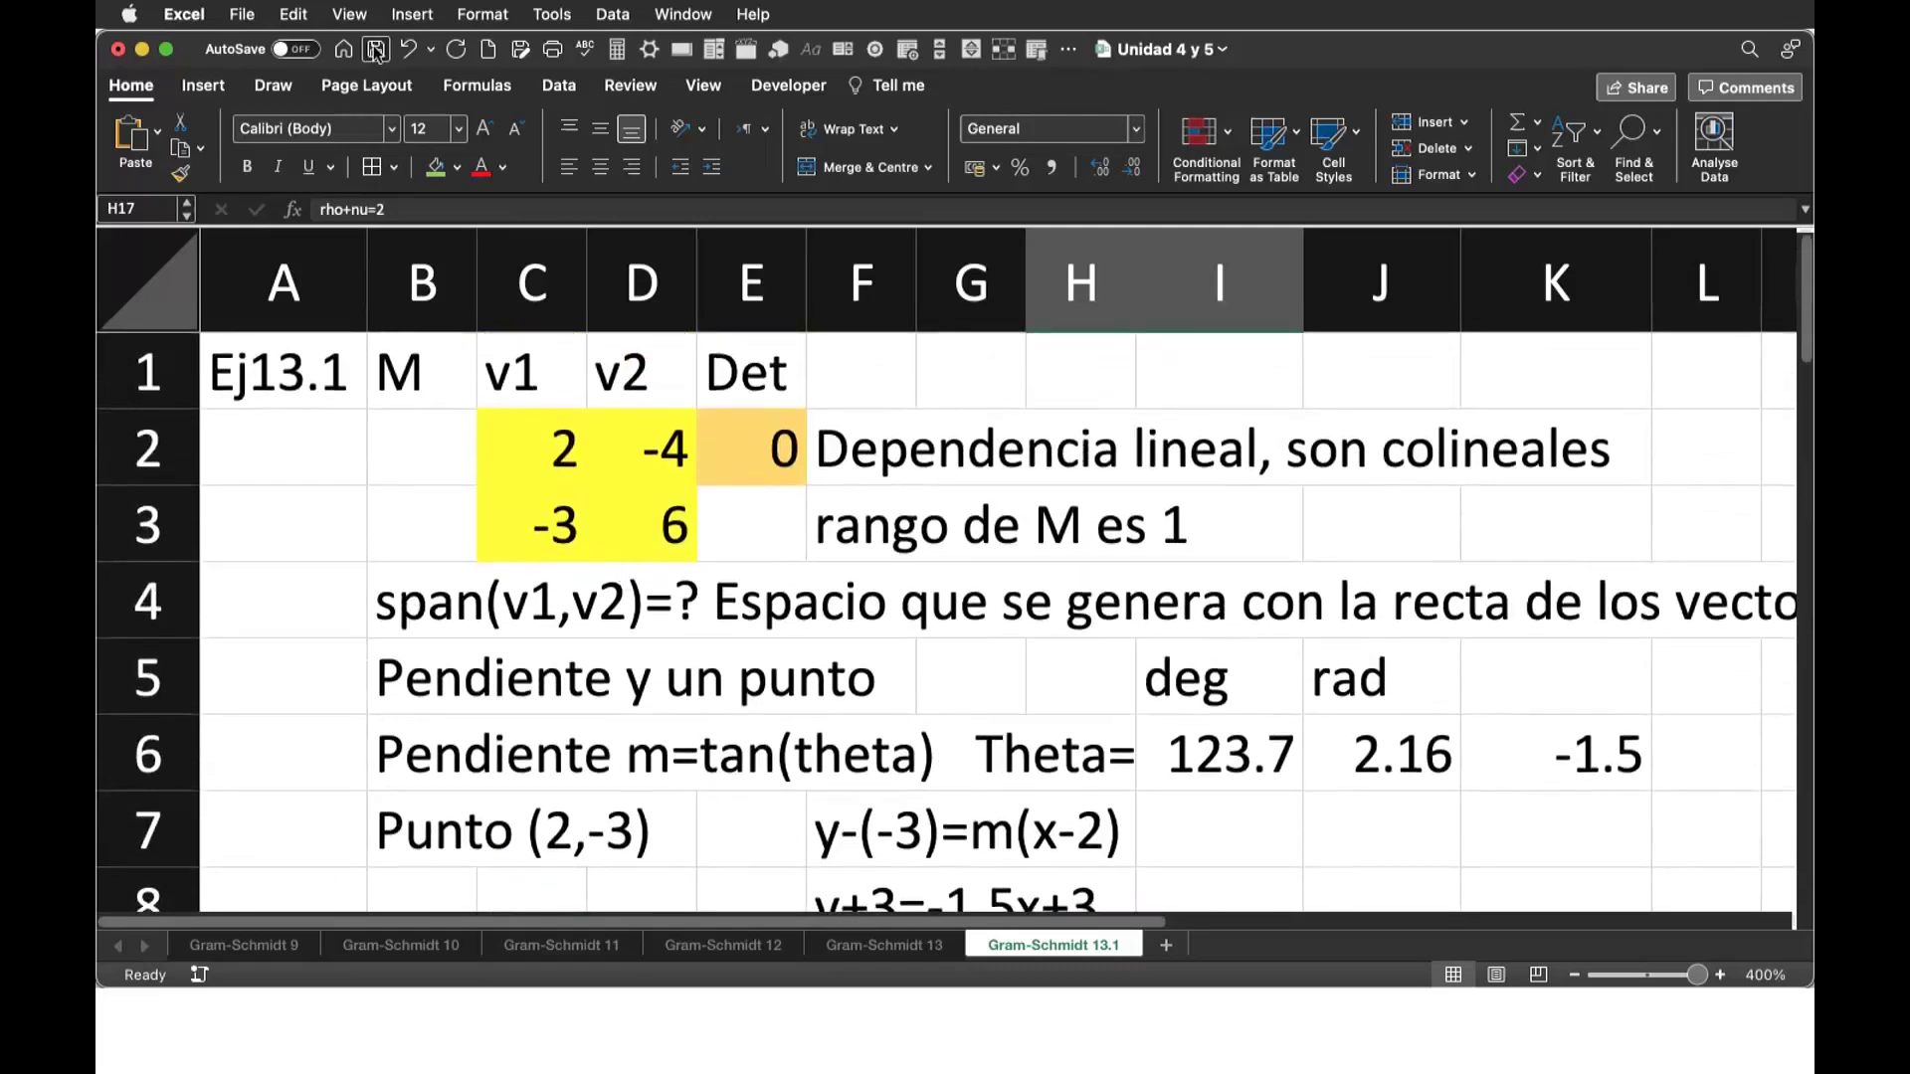